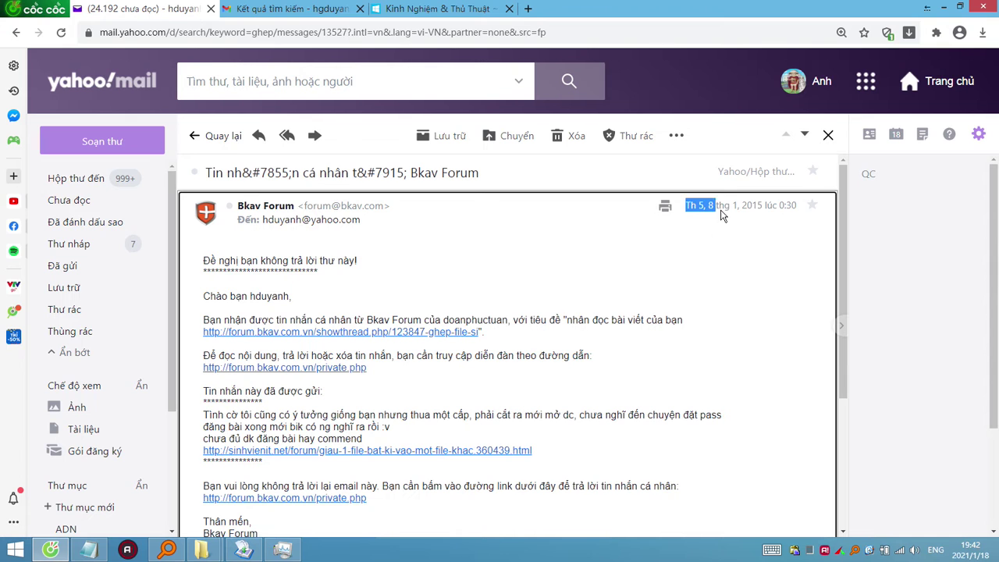
Open the IDM Portable, uTorrent Portable, Tạo Boot and Win.VHD download links from the blog in new tabs.
left_click(297, 8)
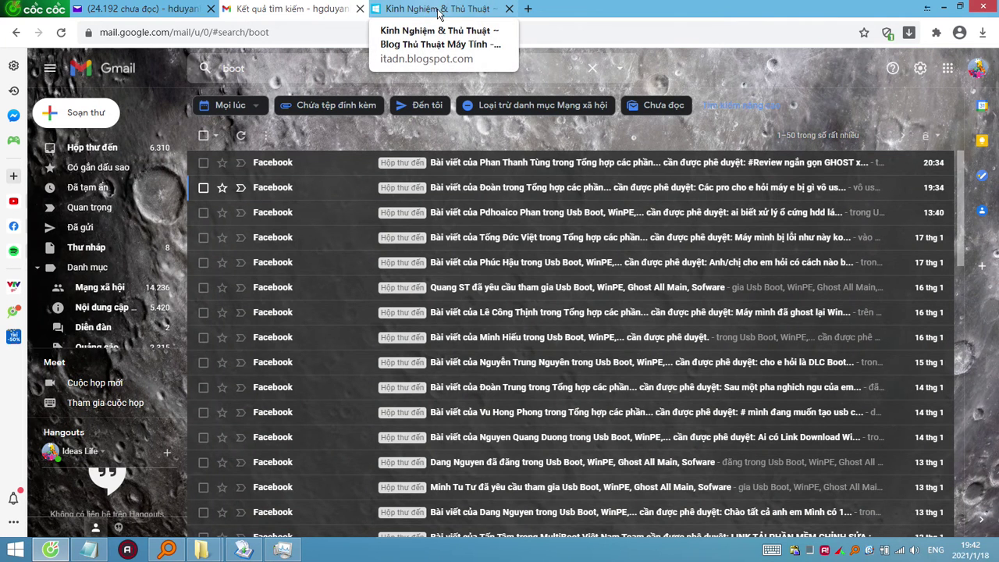
left_click(442, 9)
scroll(236, 247, "down", 5)
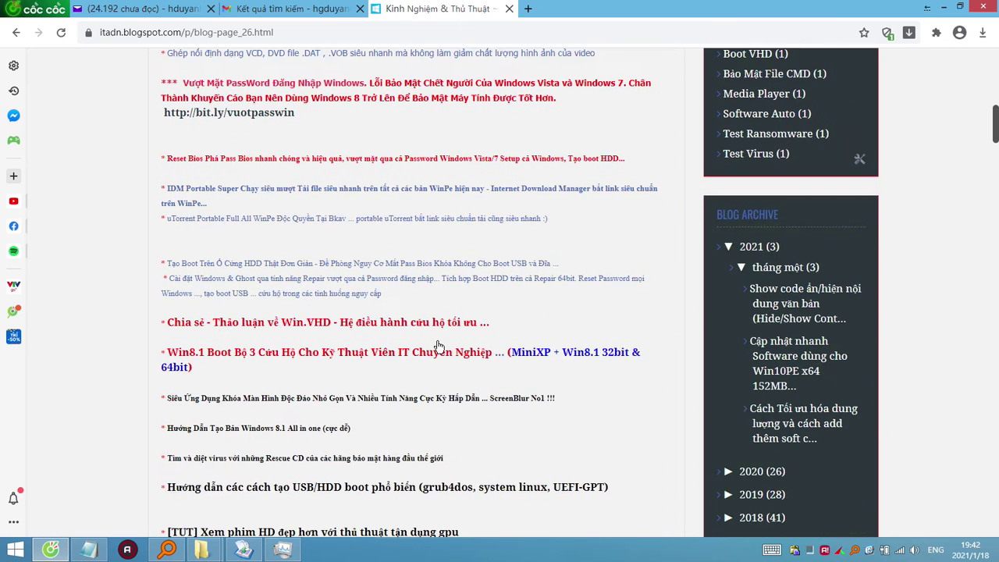
middle_click(336, 170)
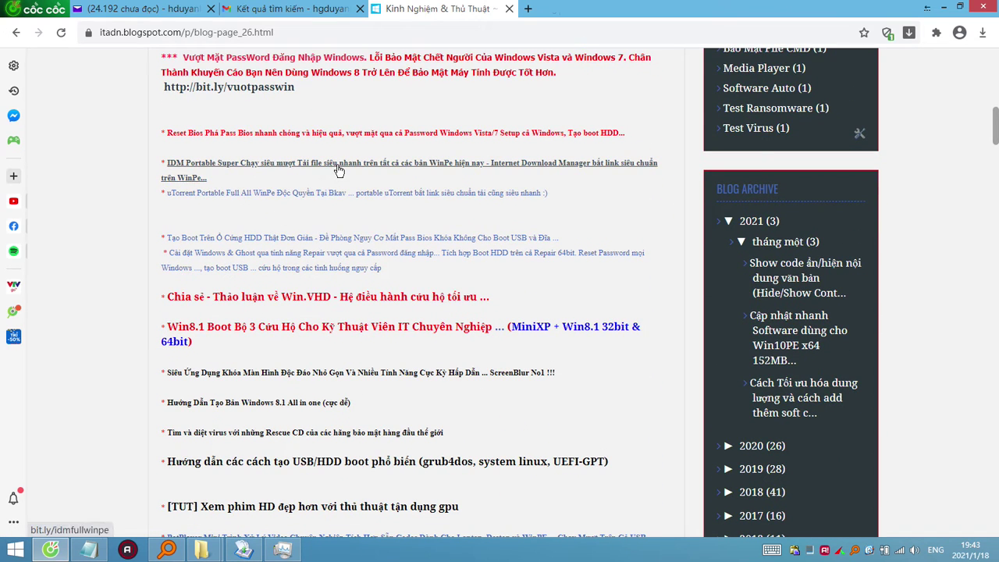
middle_click(350, 198)
middle_click(356, 236)
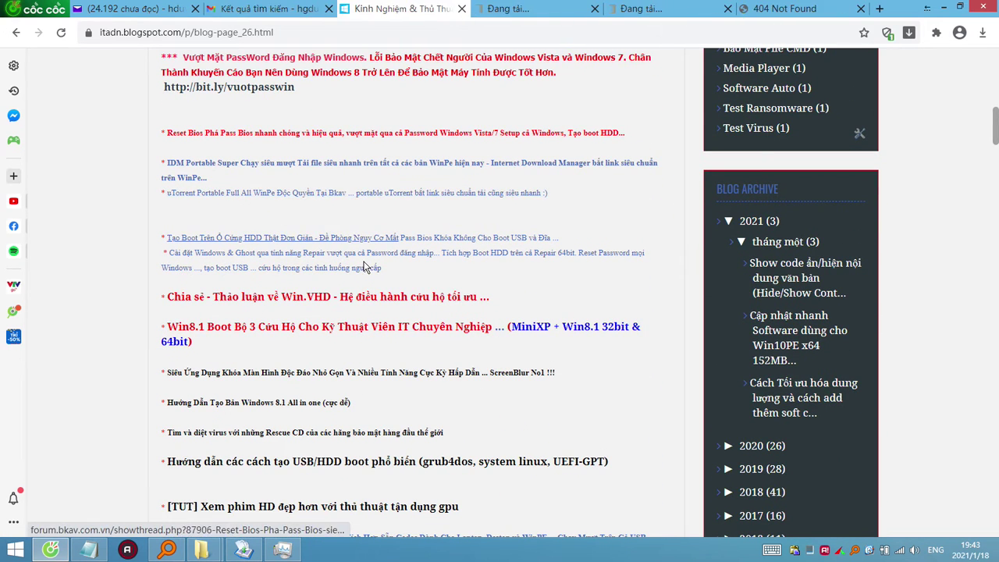
middle_click(364, 267)
middle_click(363, 296)
Check each opened link tab, then close the 404 Not Found and loading link tabs.
left_click(426, 9)
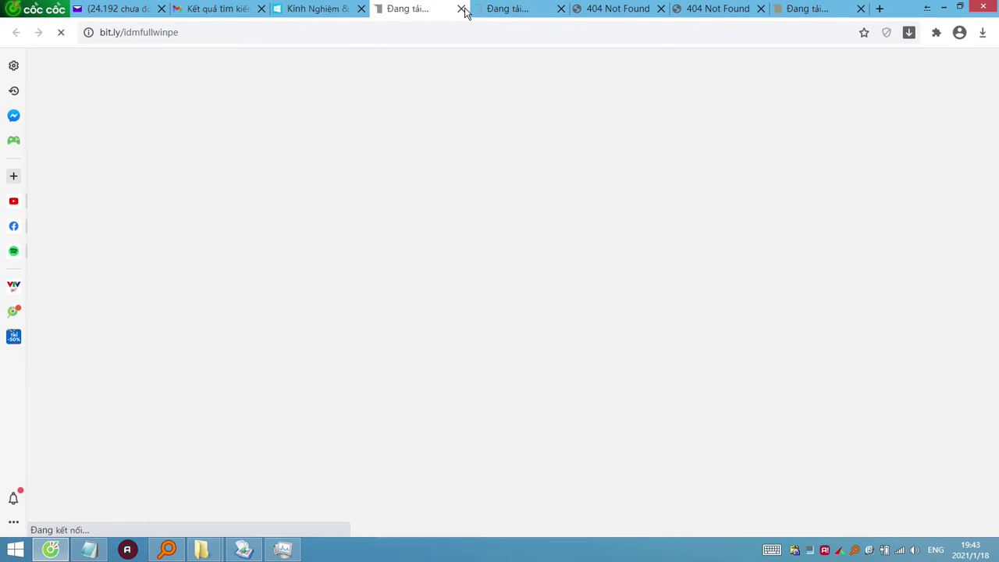
left_click(506, 9)
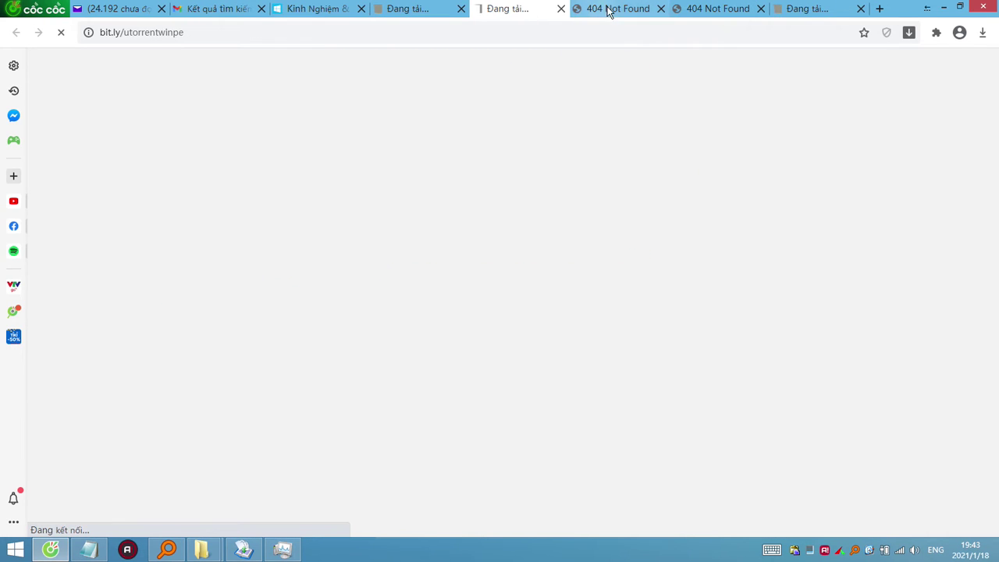
left_click(609, 10)
left_click(660, 10)
left_click(660, 9)
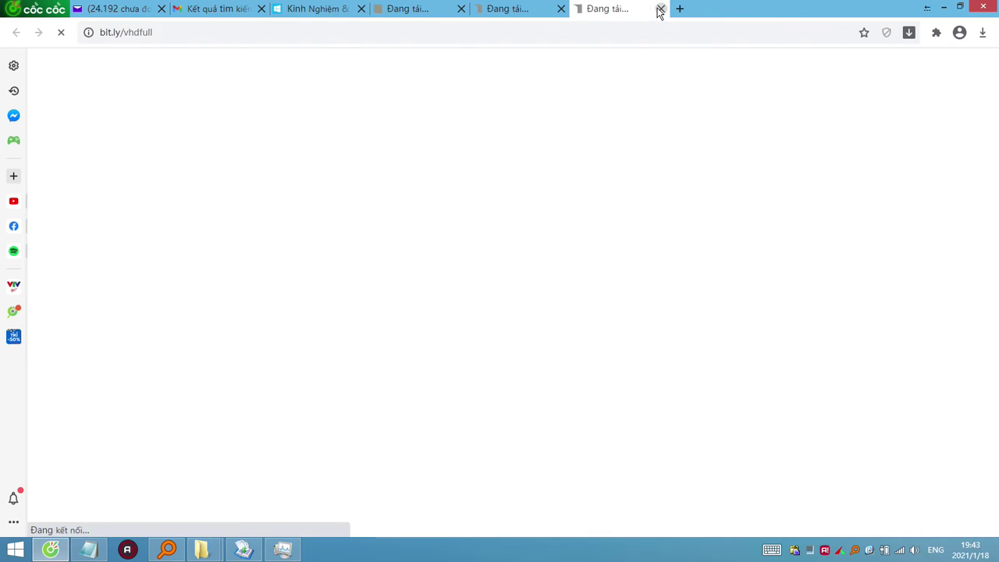
left_click(450, 9)
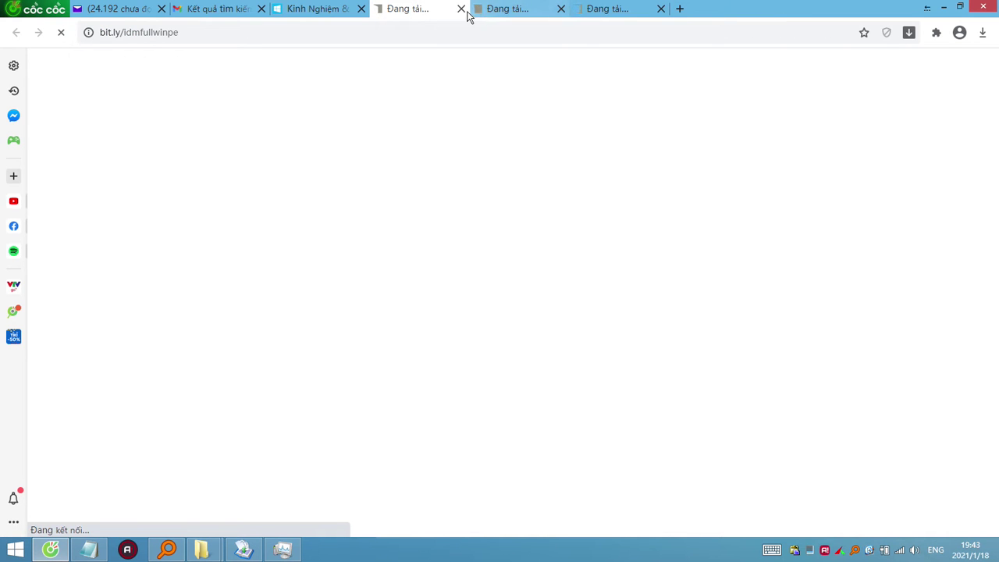
left_click(465, 10)
left_click(463, 10)
left_click(462, 10)
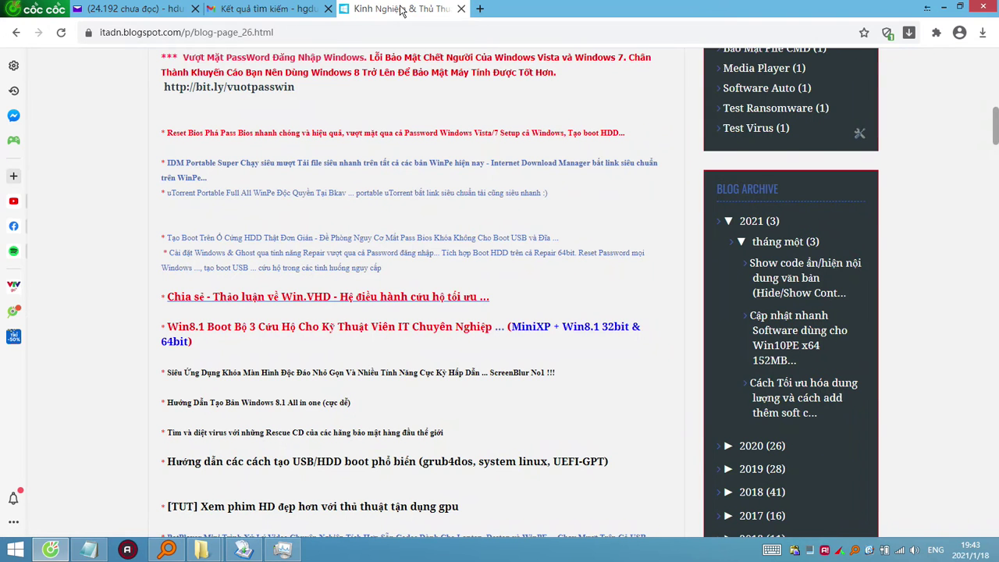
Scroll through the blog page, then close the blog tab.
scroll(403, 288, "down", 4)
scroll(402, 288, "down", 10)
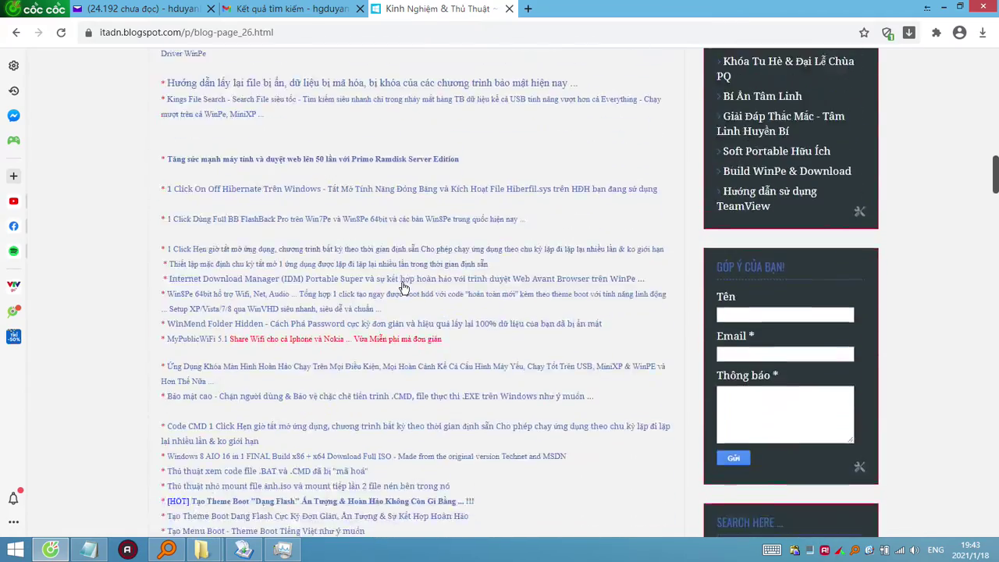
scroll(402, 288, "down", 10)
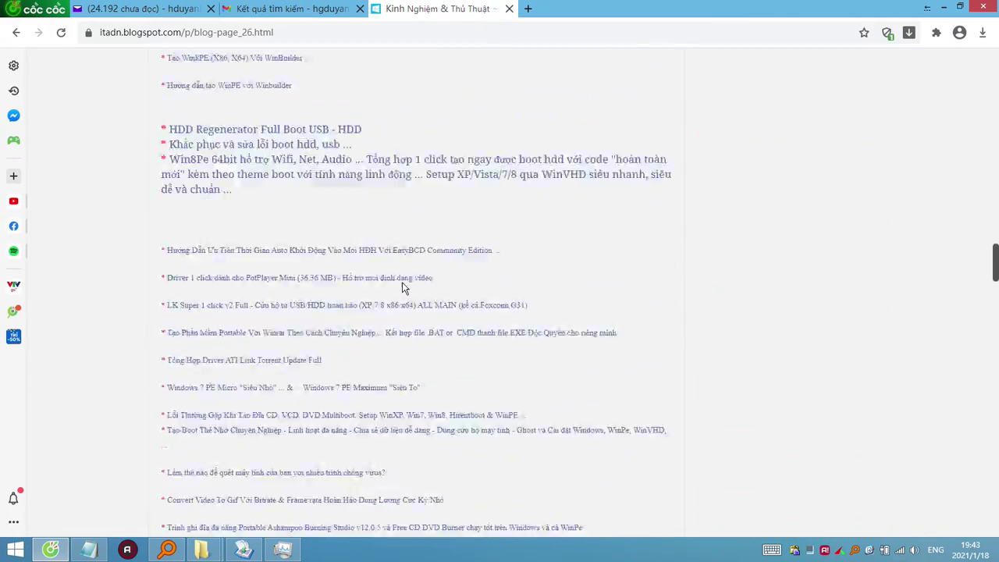
scroll(402, 288, "down", 5)
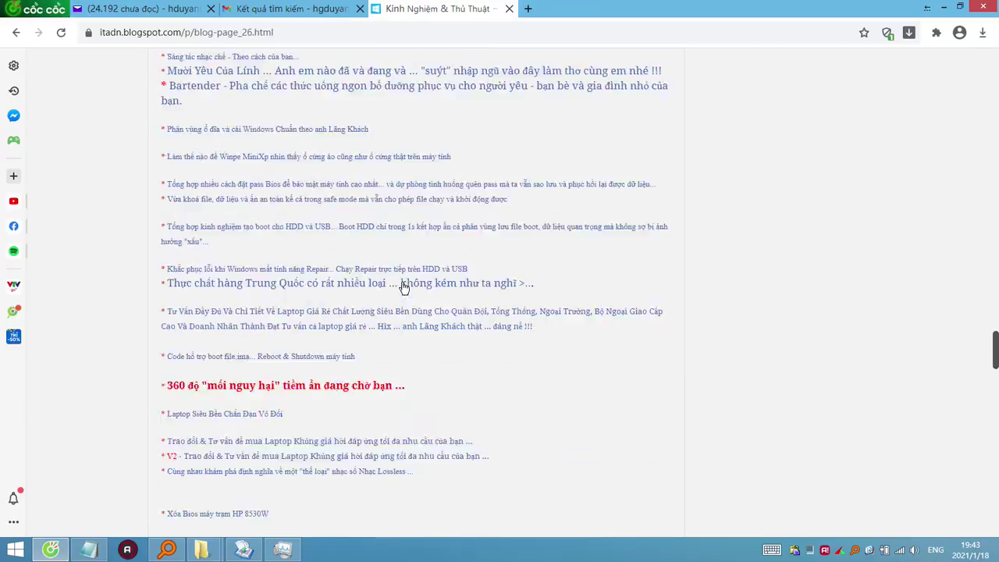
scroll(402, 288, "up", 12)
scroll(402, 288, "up", 15)
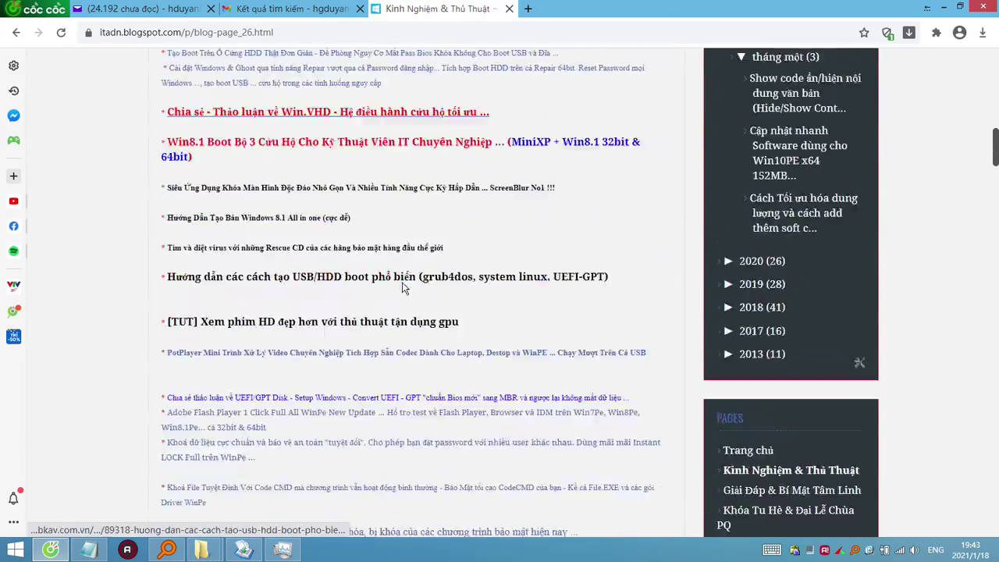
left_click(509, 9)
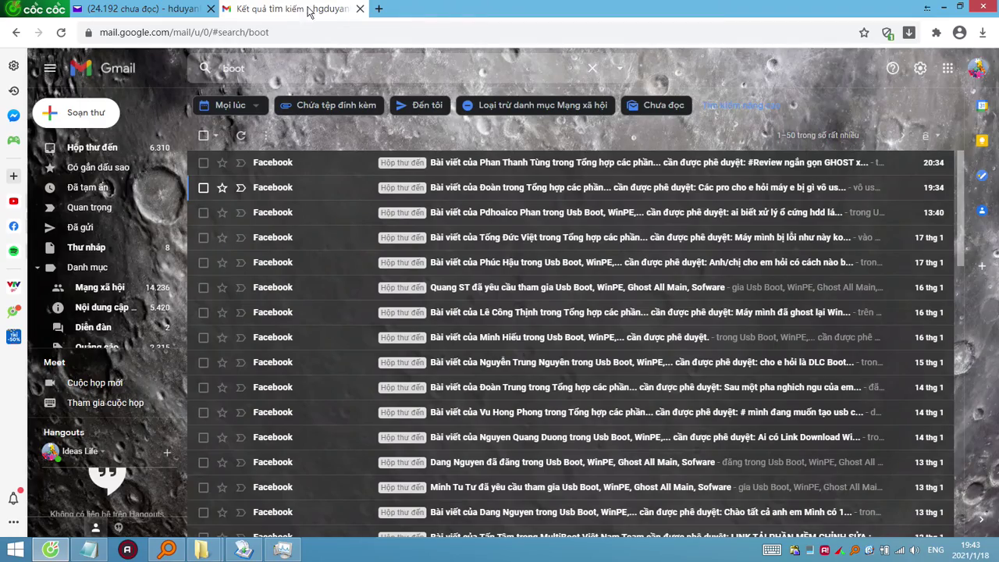
Return to the Yahoo Mail tab and quit Cốc Cốc, choosing to always close all tabs.
left_click(176, 12)
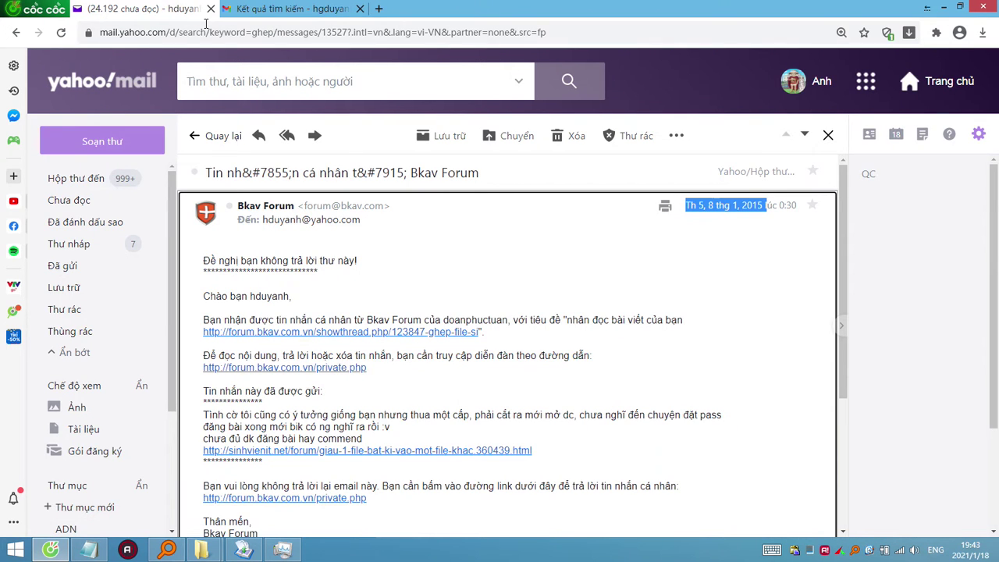
scroll(396, 234, "down", 1)
scroll(396, 234, "down", 3)
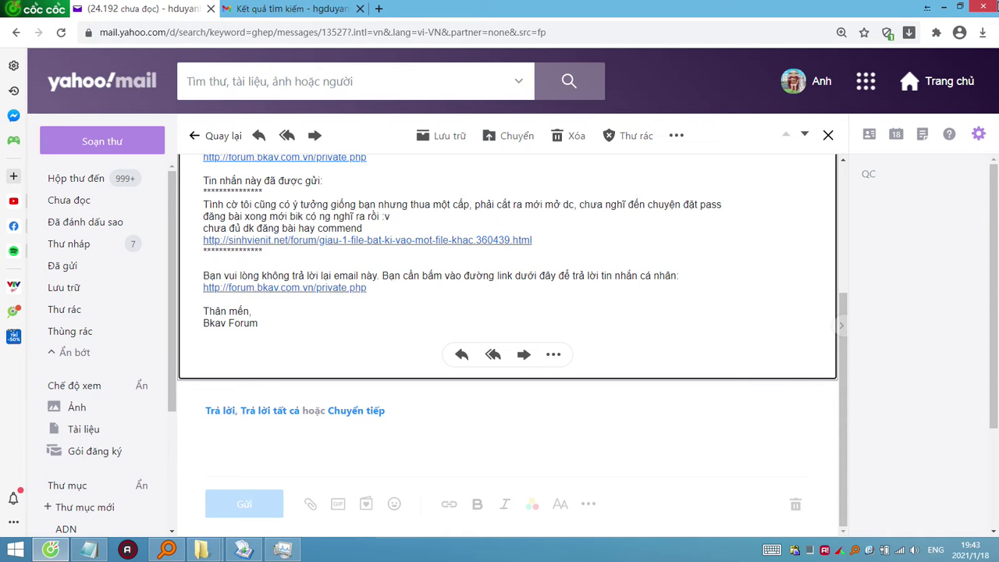
left_click(985, 8)
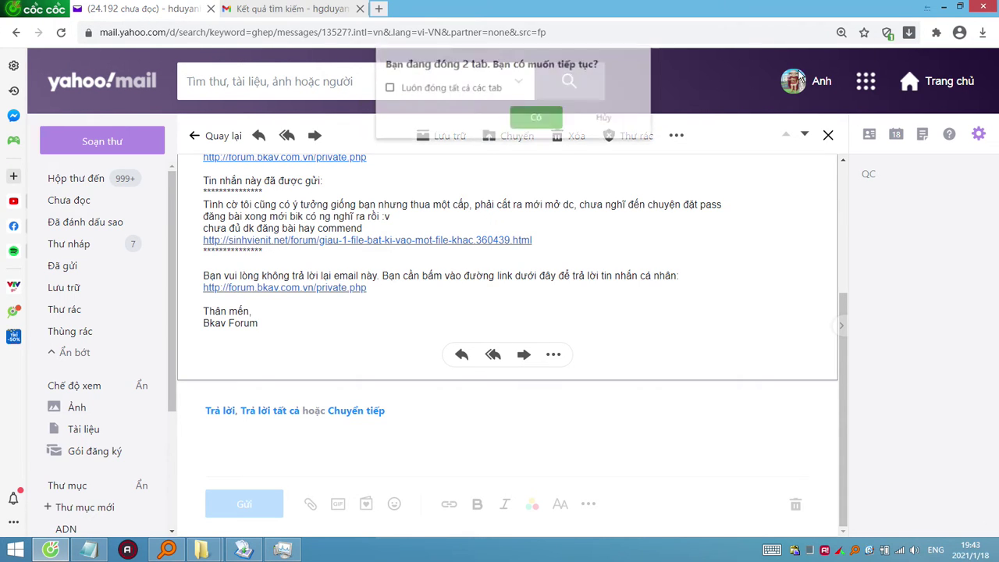
left_click(472, 89)
left_click(539, 119)
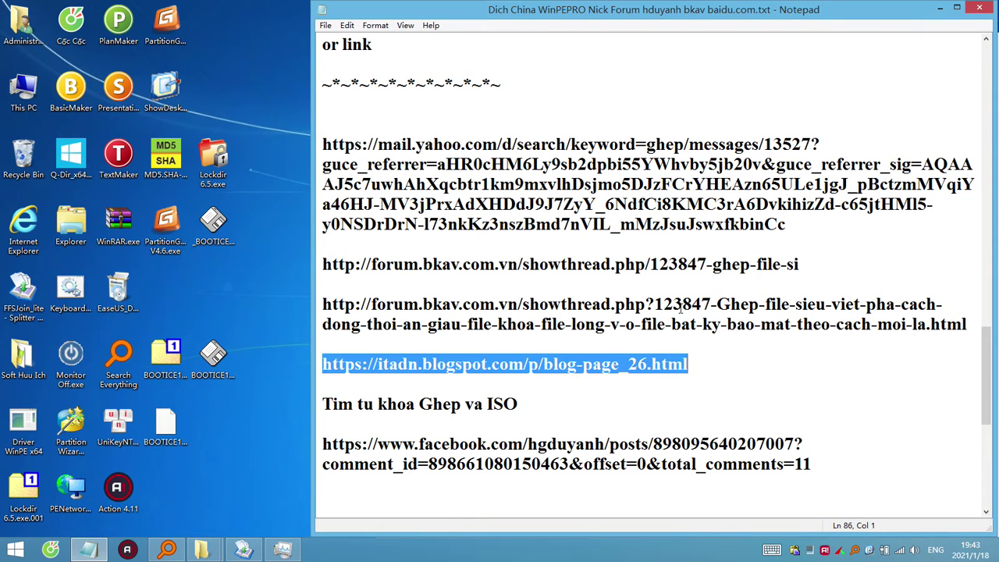
left_click(481, 385)
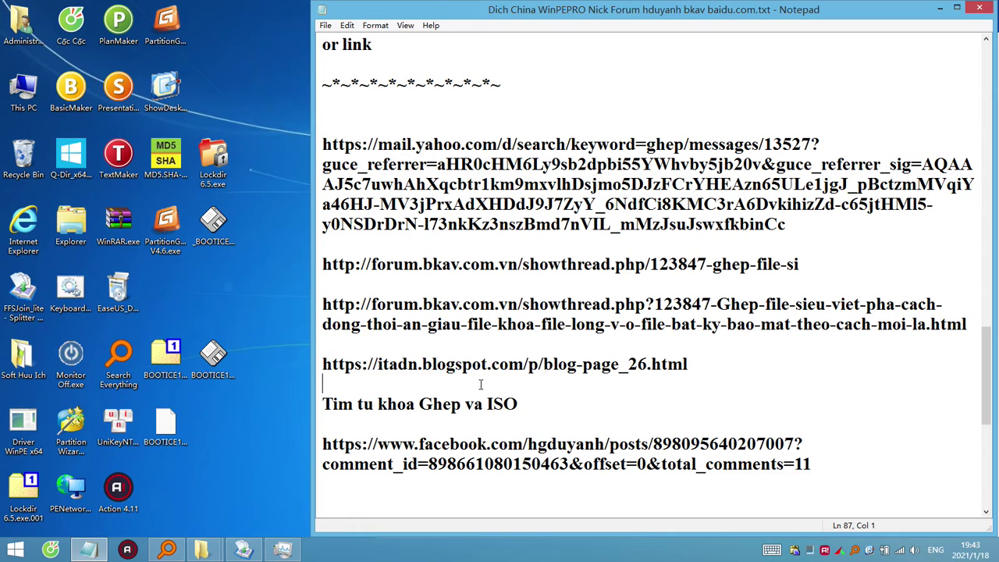
left_click(507, 345)
Minimize Notepad and run the joined BOOTICE1.3.4.exe from the desktop, opening BOOTICE v1.3.4.
left_click(940, 10)
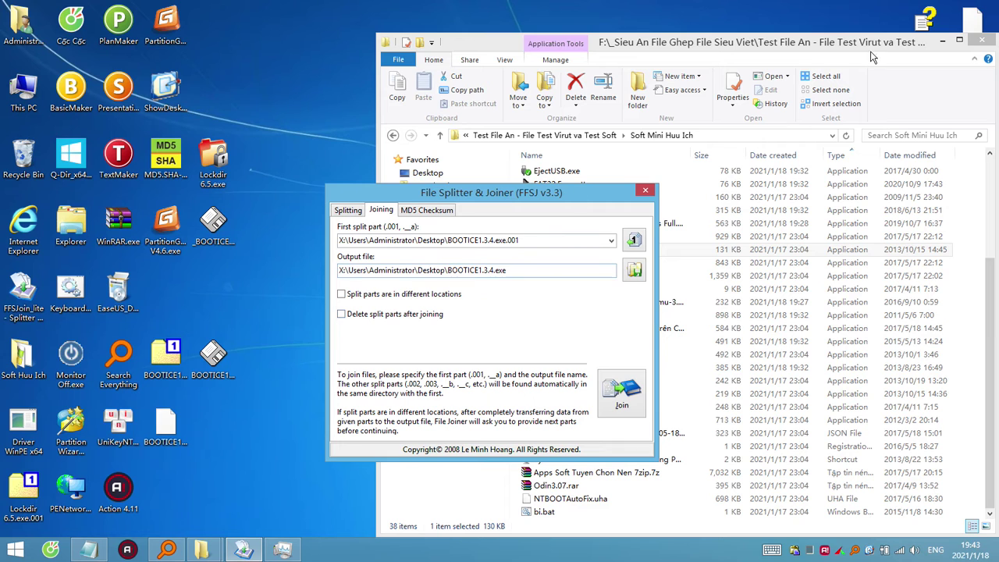
left_click(903, 45)
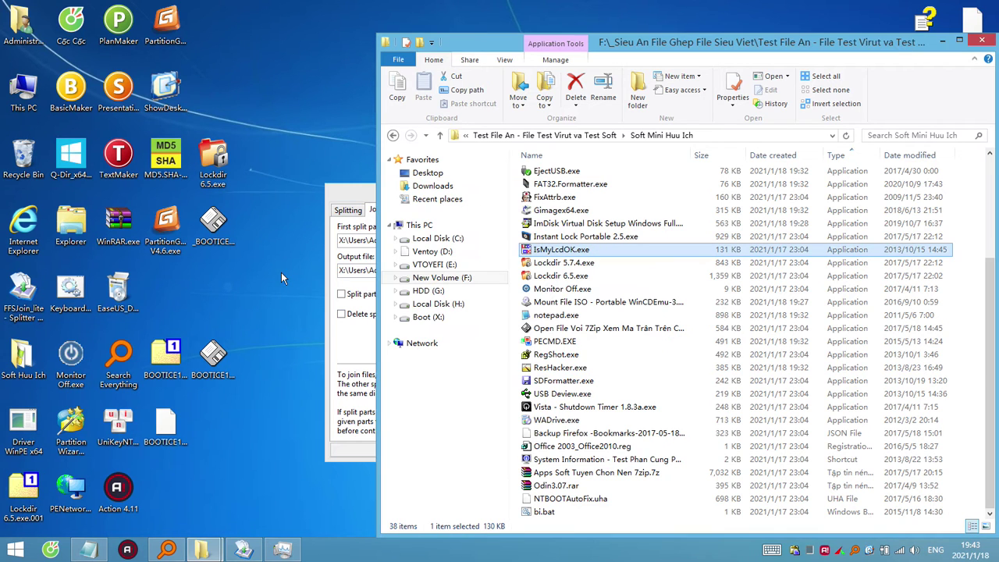
left_click(253, 414)
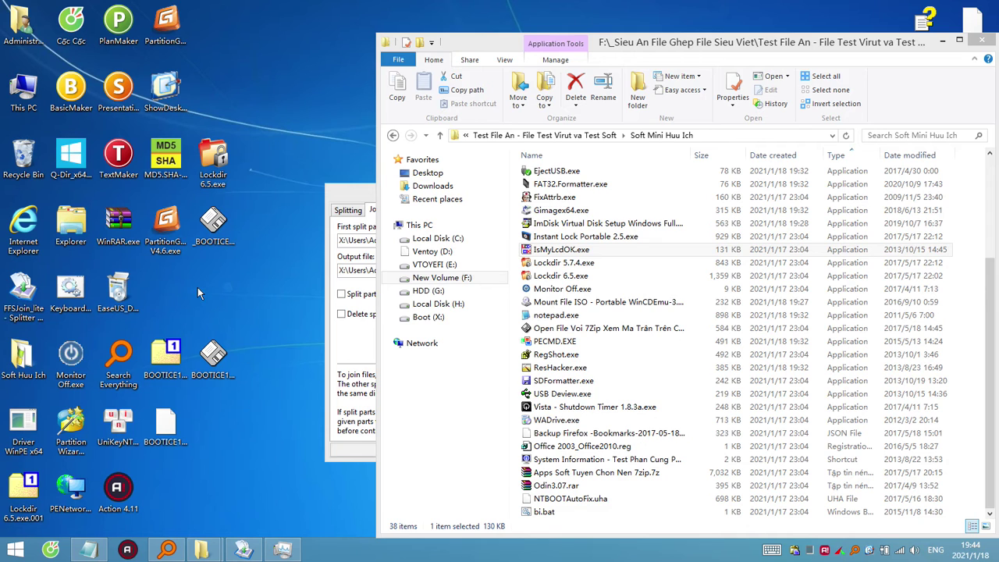
double_click(224, 364)
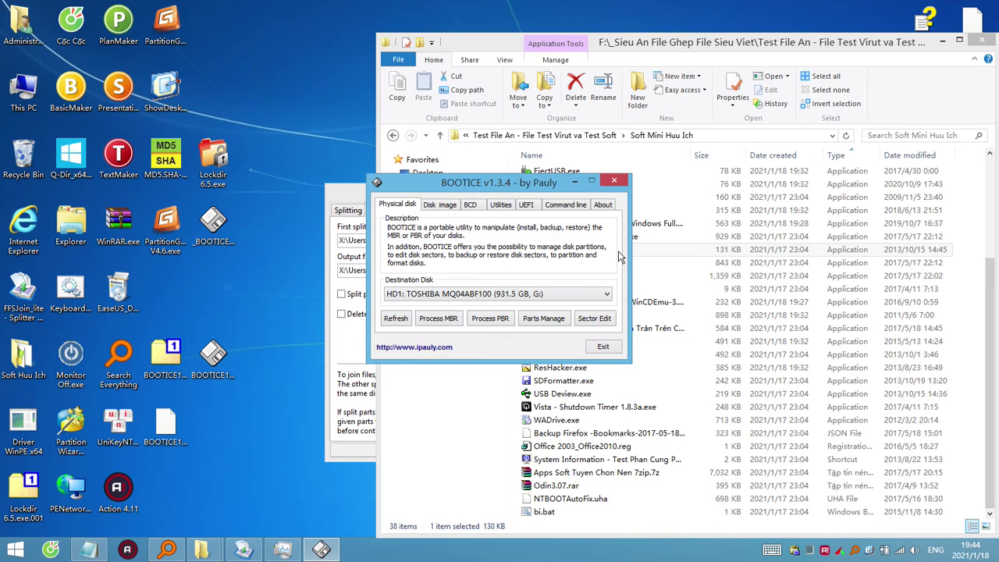
Reposition the BOOTICE window a few times, then close it.
left_click_drag(547, 187, 439, 227)
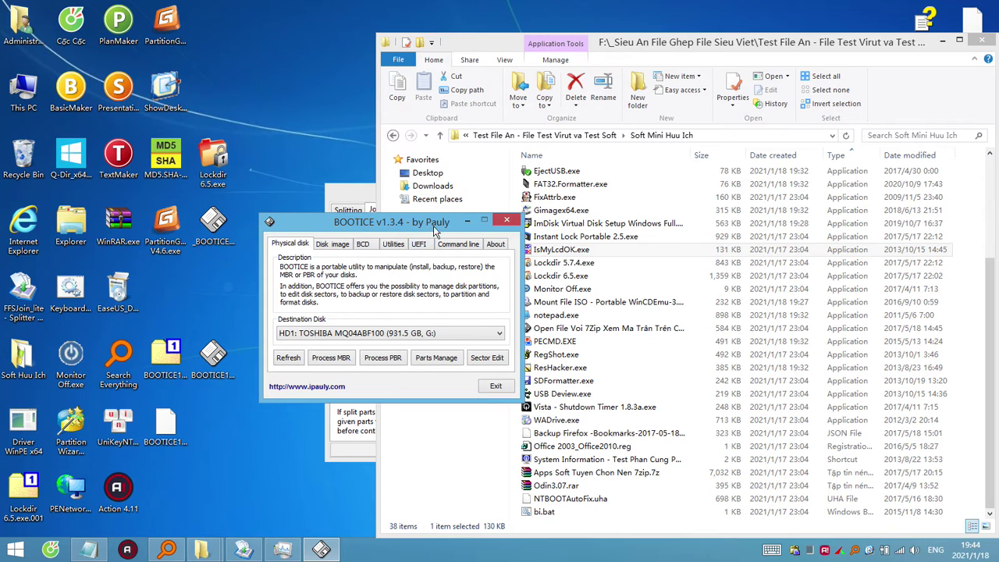
left_click_drag(425, 221, 414, 241)
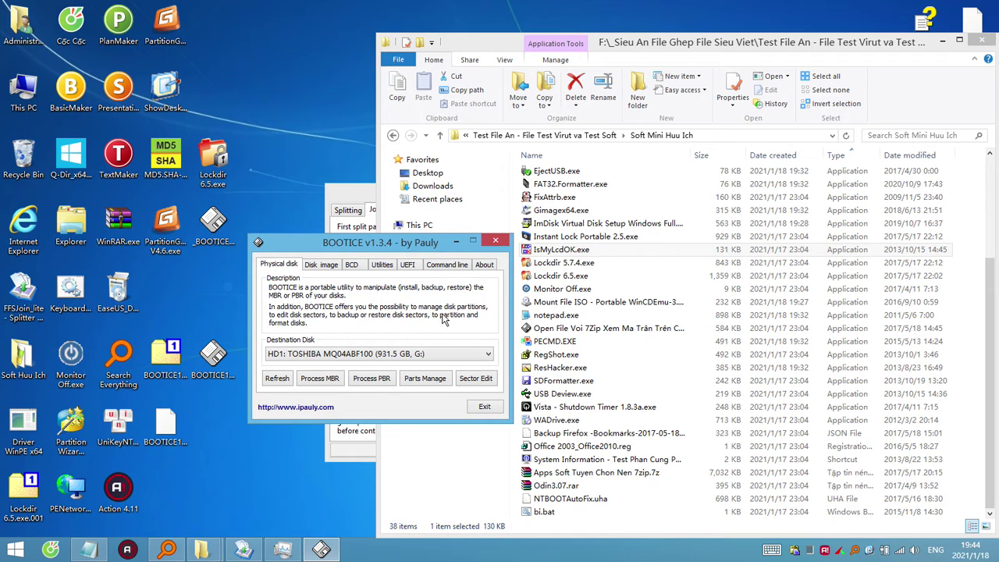
left_click(203, 369)
left_click(369, 332)
left_click_drag(410, 247, 436, 198)
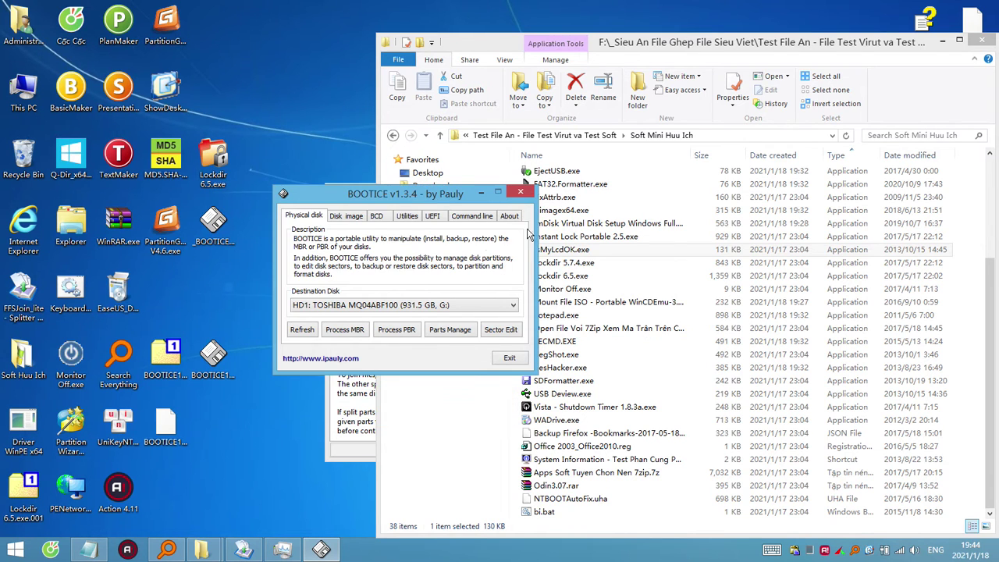
left_click(521, 192)
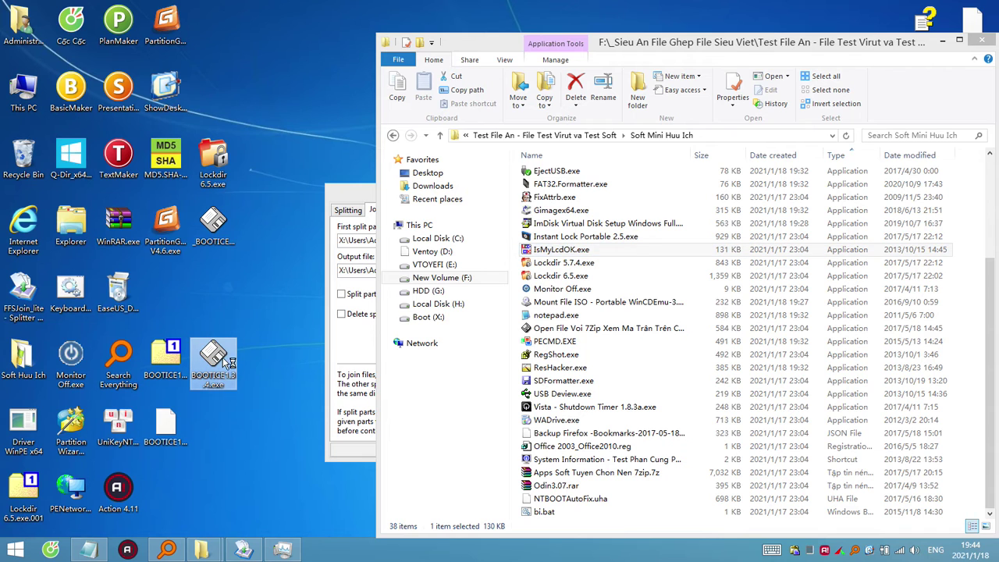
Relaunch BOOTICE from the desktop twice, closing it each time.
double_click(229, 361)
left_click_drag(525, 190, 409, 220)
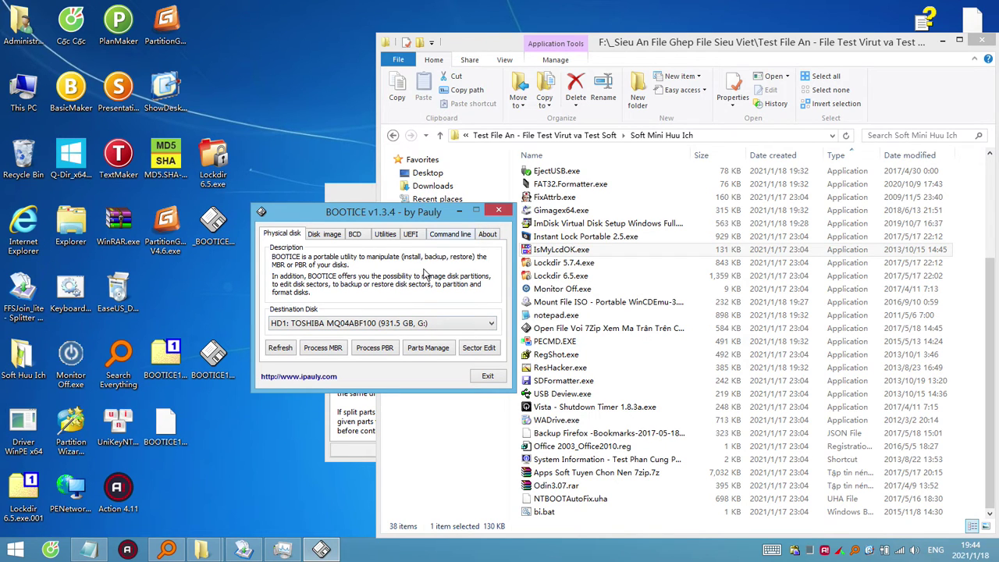
left_click_drag(399, 265, 401, 282)
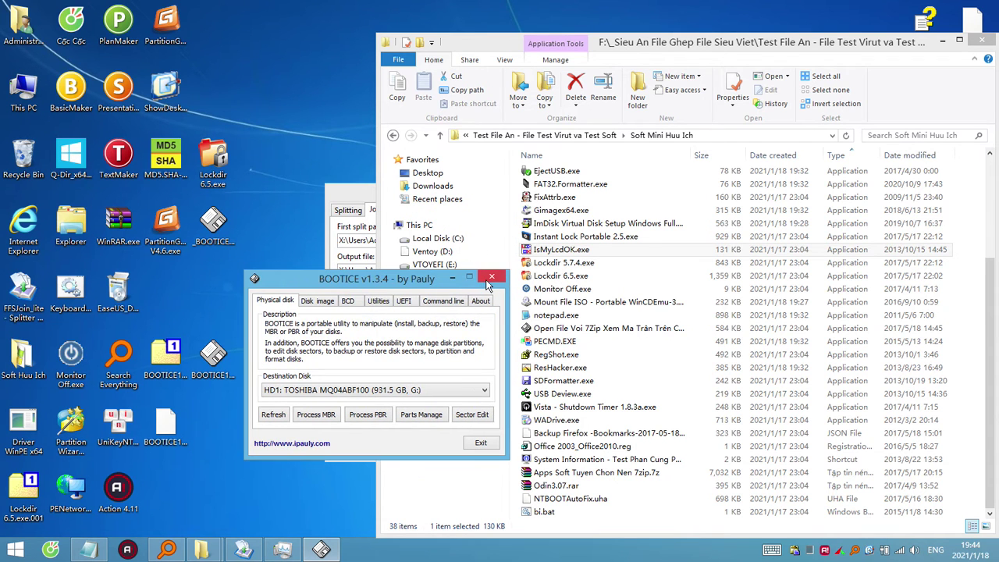
left_click(491, 277)
double_click(222, 361)
left_click(615, 181)
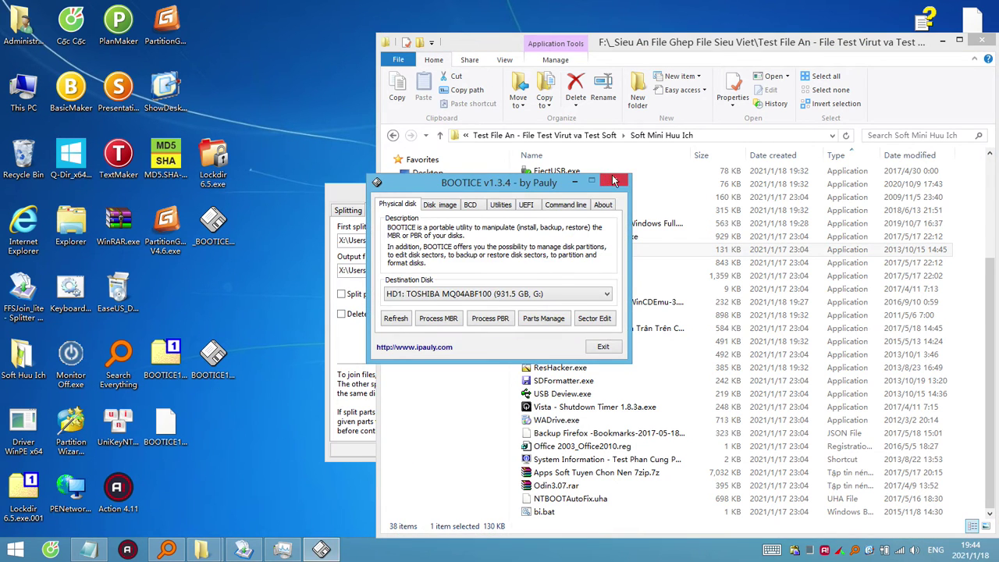
Open BOOTICE1.3.4.exe in WinRAR and run the _BOOTICE.v1.3.4_x64.exe inside it.
right_click(224, 359)
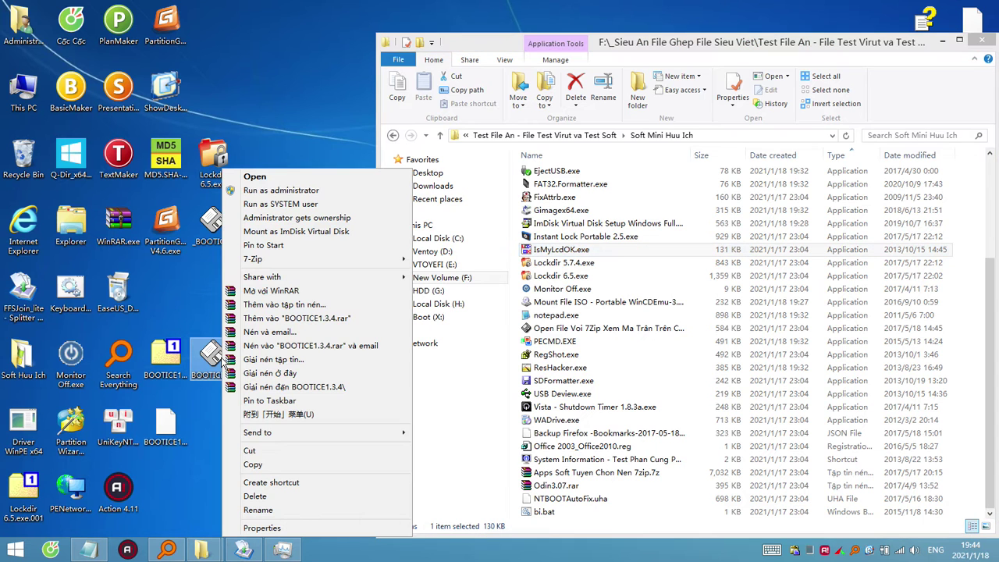
left_click(293, 290)
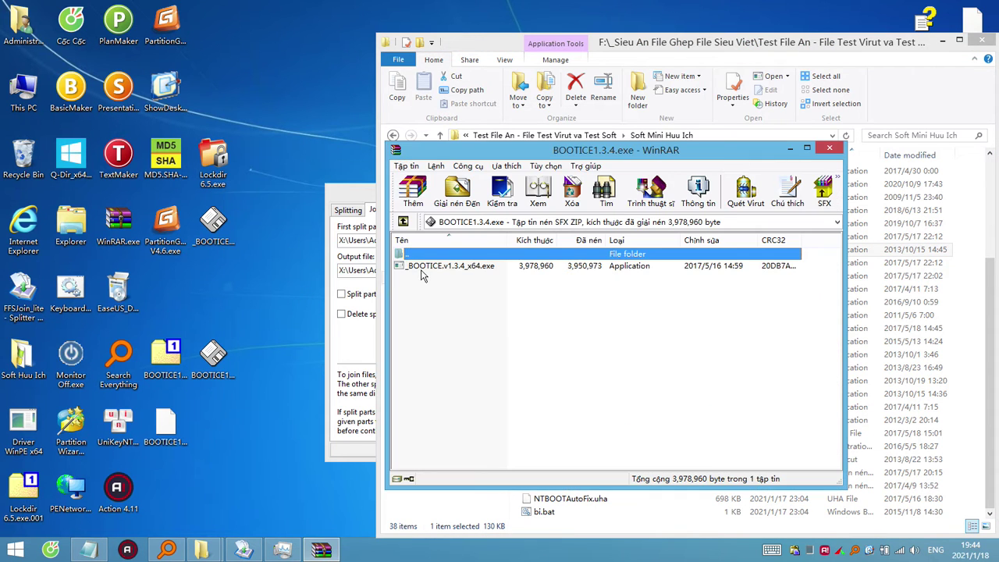
left_click(444, 269)
double_click(443, 269)
Close the Chinese and English BOOTICE windows, rerun the x64 file, and close it again.
left_click_drag(482, 185, 372, 270)
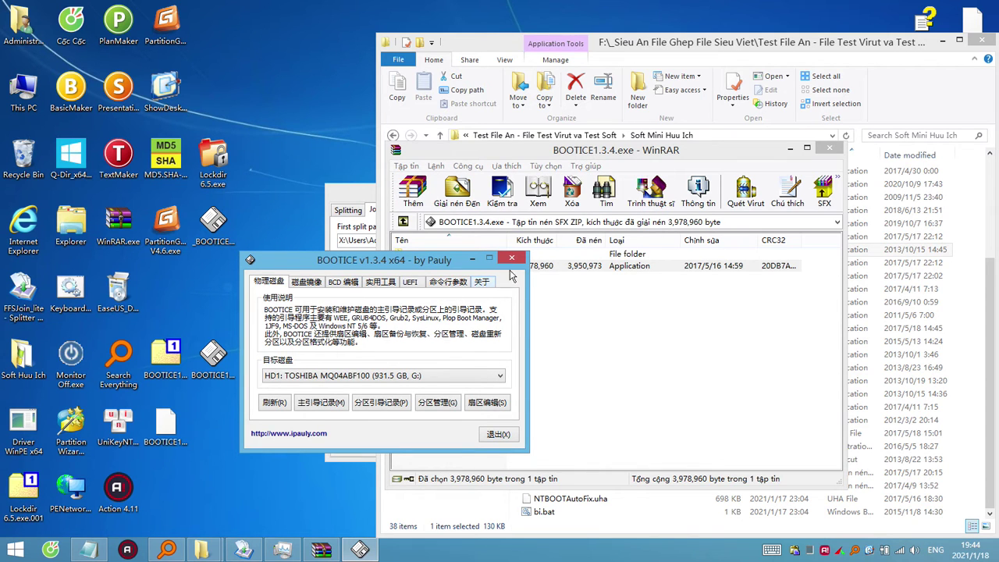
left_click(512, 260)
double_click(212, 359)
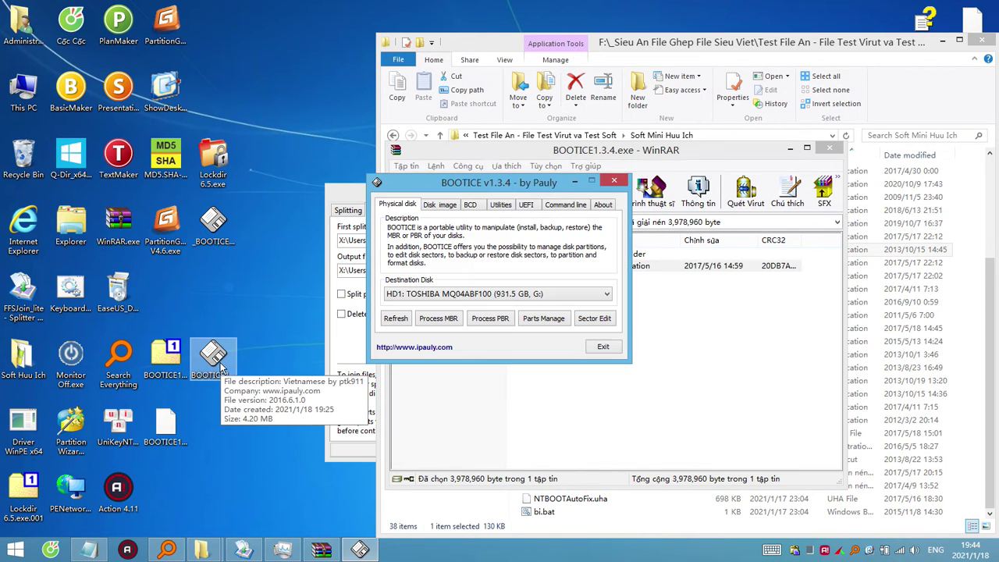
left_click(614, 180)
double_click(462, 267)
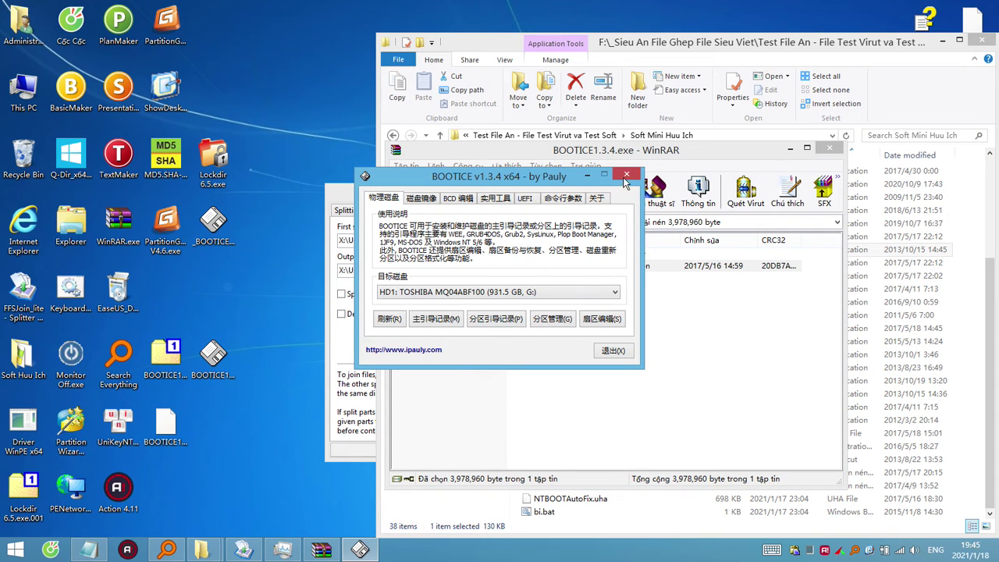
left_click(627, 176)
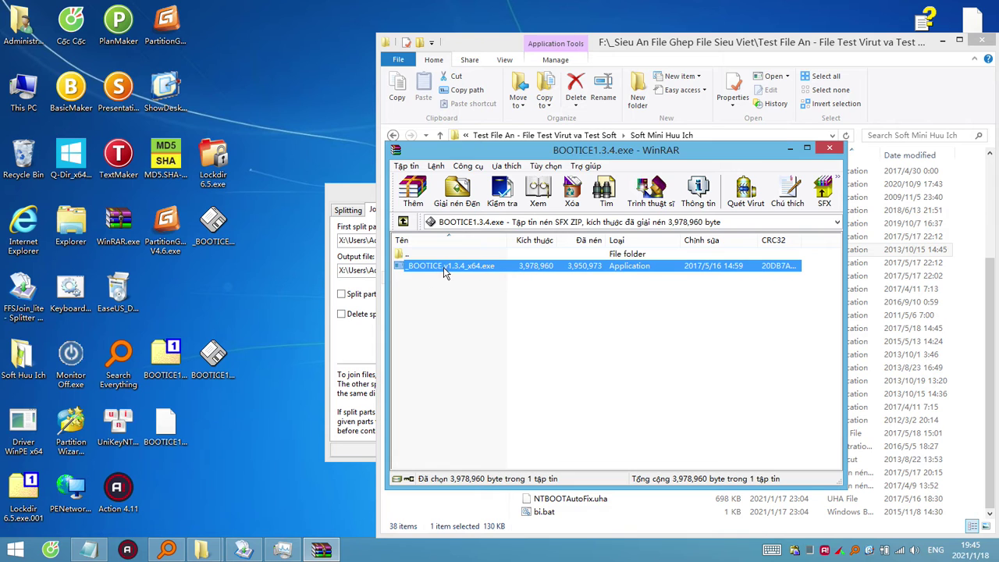
Copy _BOOTICE.v1.3.4_x64.exe to the desktop, replacing the old copy, check its Properties, and run it.
left_click_drag(449, 269, 274, 318)
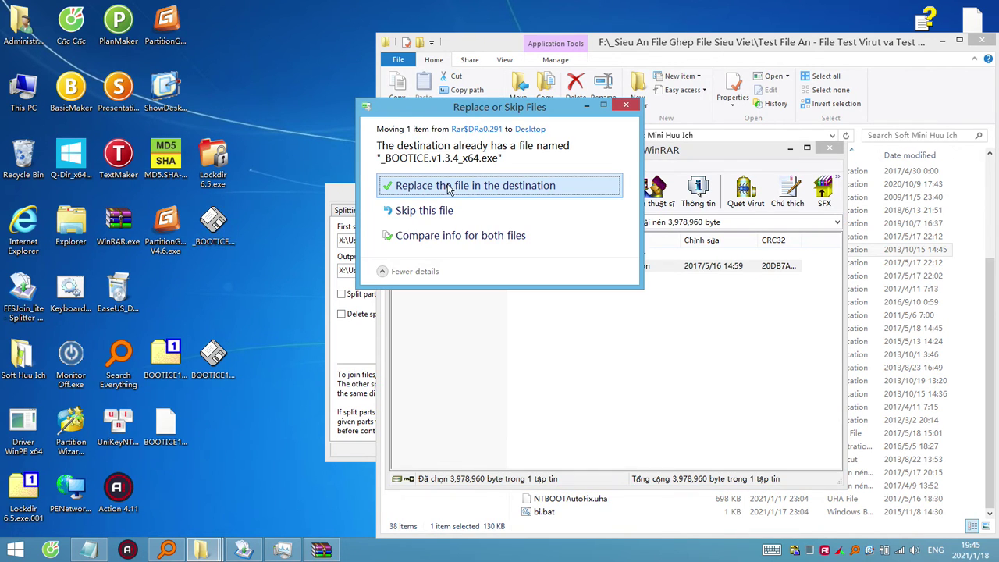
left_click(449, 187)
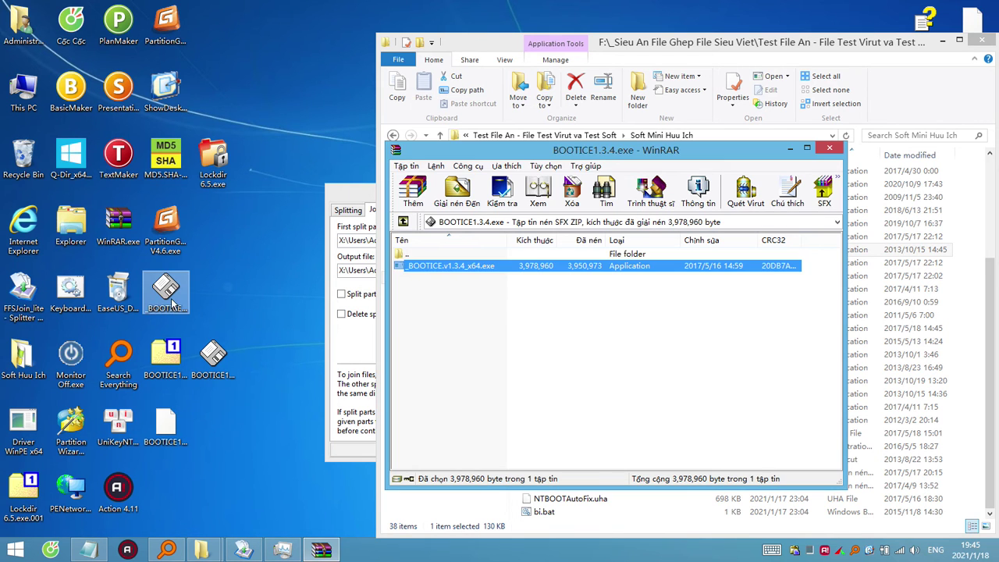
right_click(174, 303)
left_click(204, 529)
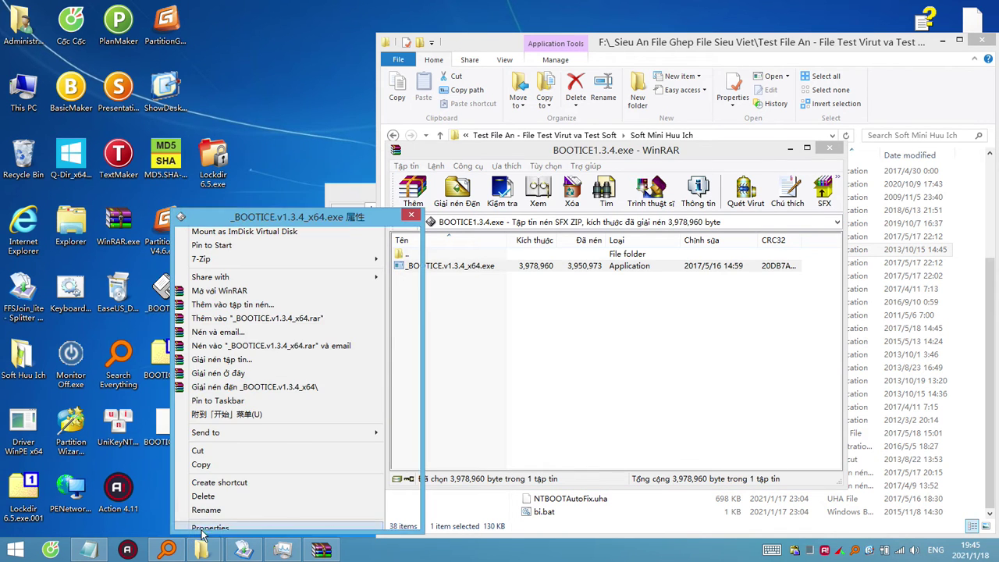
left_click(331, 517)
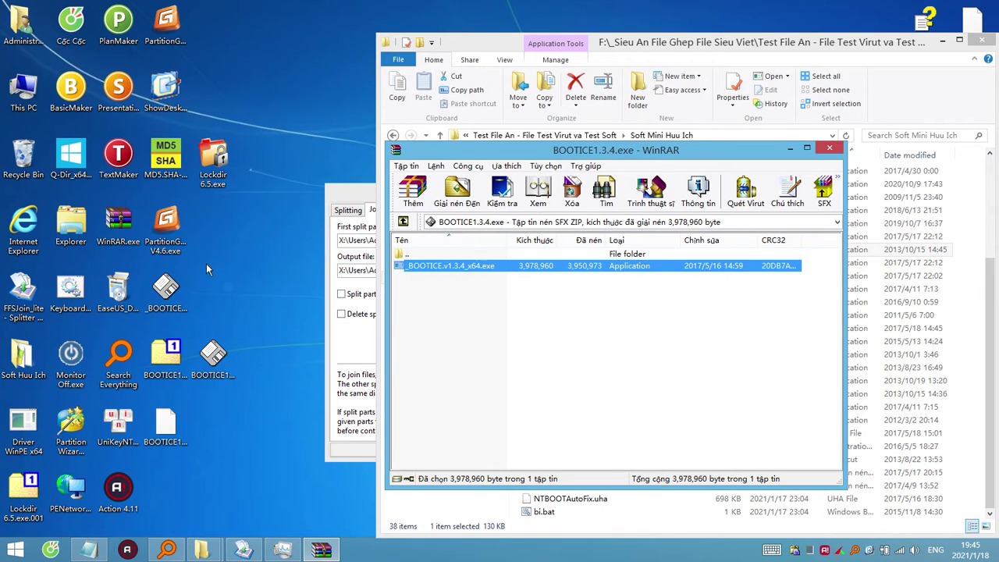
right_click(164, 303)
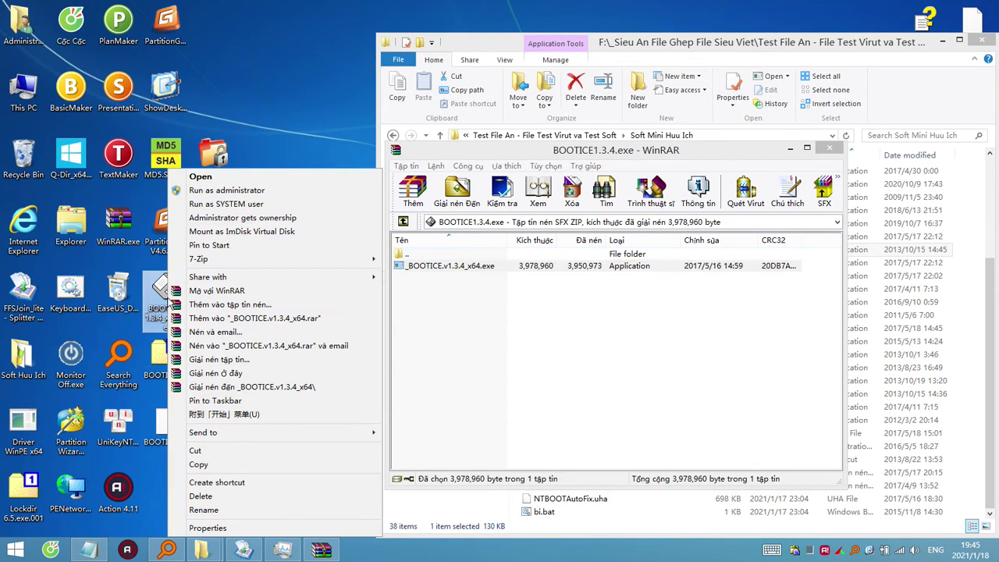
double_click(160, 297)
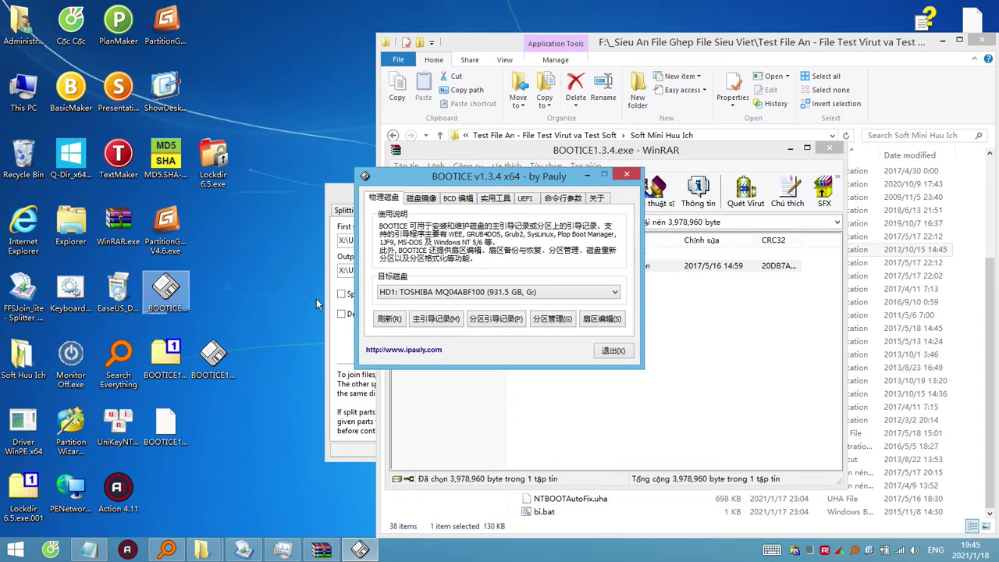
Close BOOTICE and try opening the desktop _BOOTICE file with 7-Zip, dismissing the cannot-open error.
key("Escape")
right_click(166, 297)
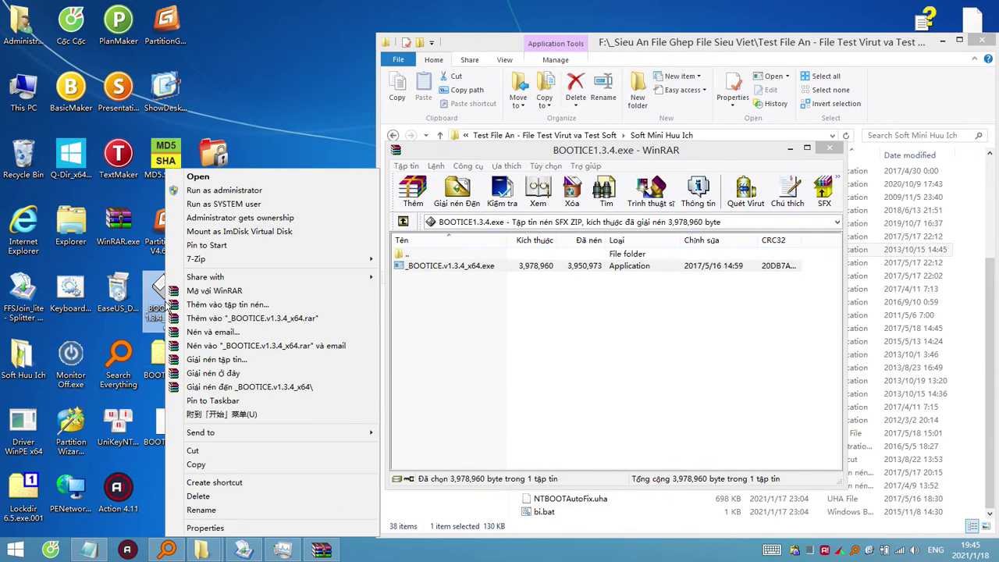
mouse_move(303, 264)
left_click(483, 316)
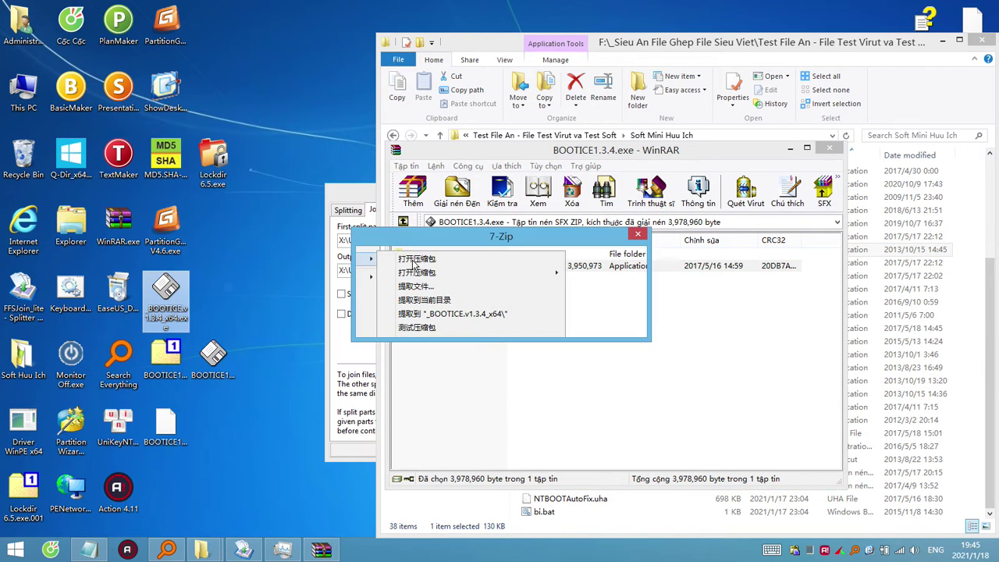
key("Return")
Open _BOOTICE.v1.3.4_x64.exe in WinRAR, close the BOOTICE1.3.4.exe archive, and select WannaCry.EXE.
right_click(178, 300)
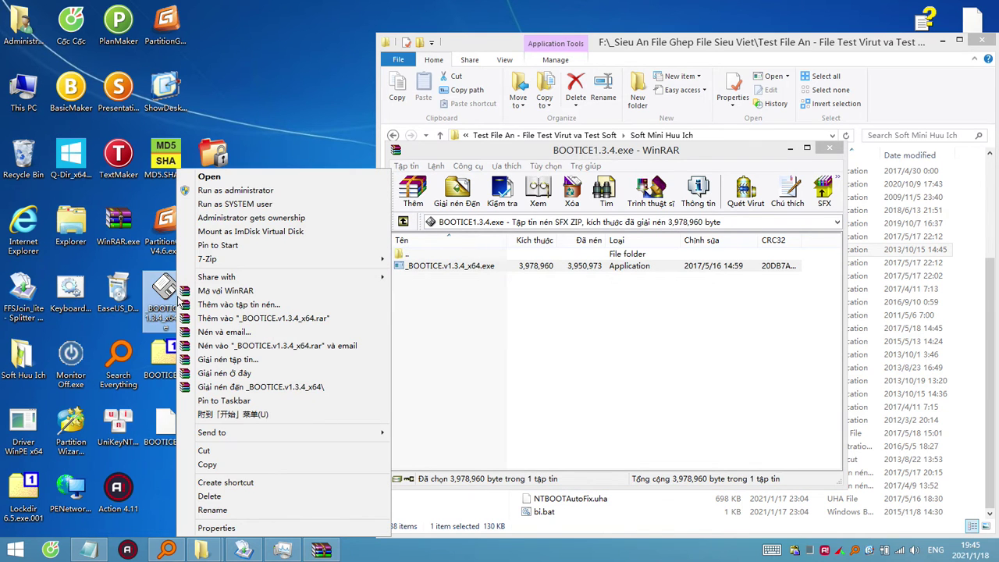
left_click(234, 291)
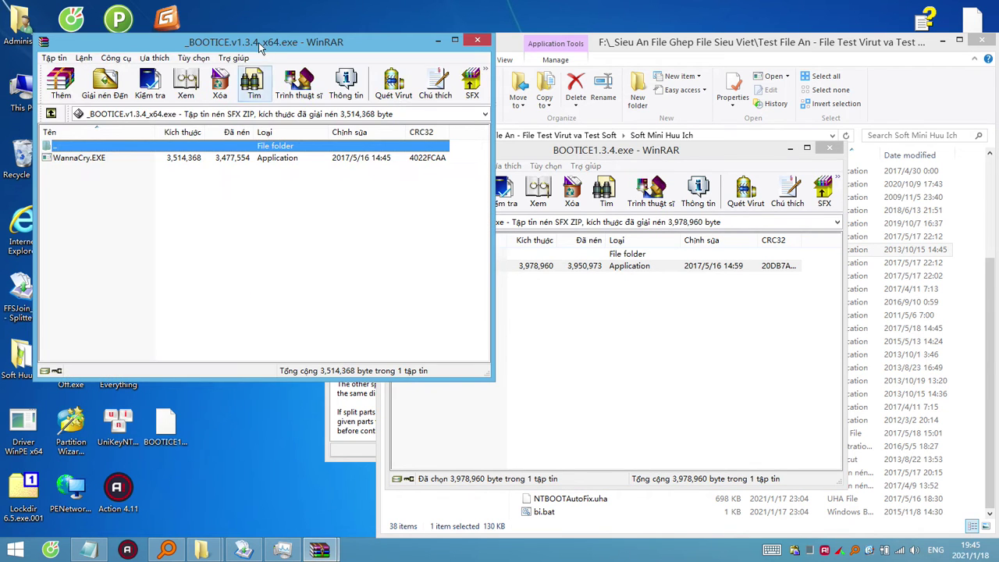
left_click_drag(269, 43, 495, 193)
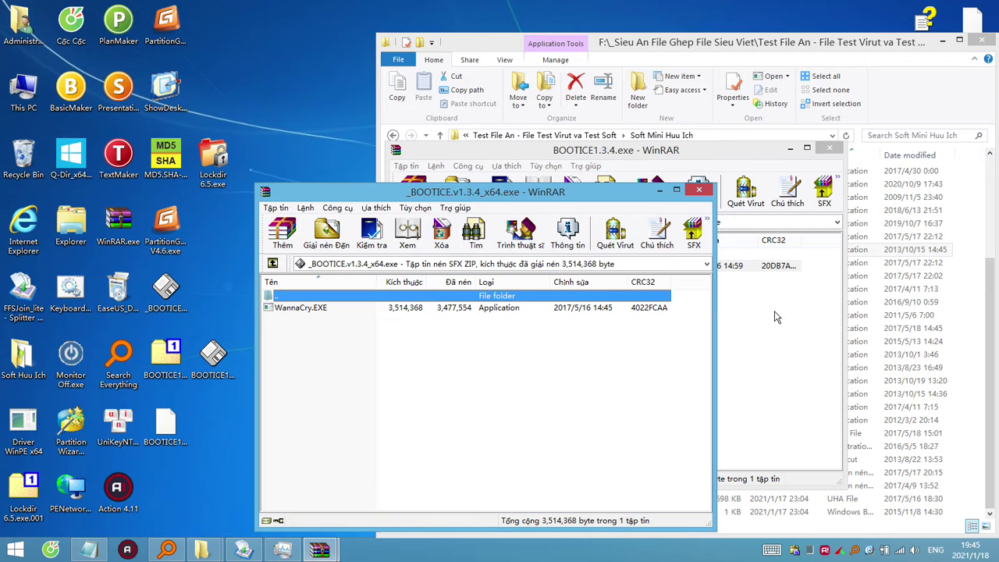
left_click(722, 312)
left_click(834, 149)
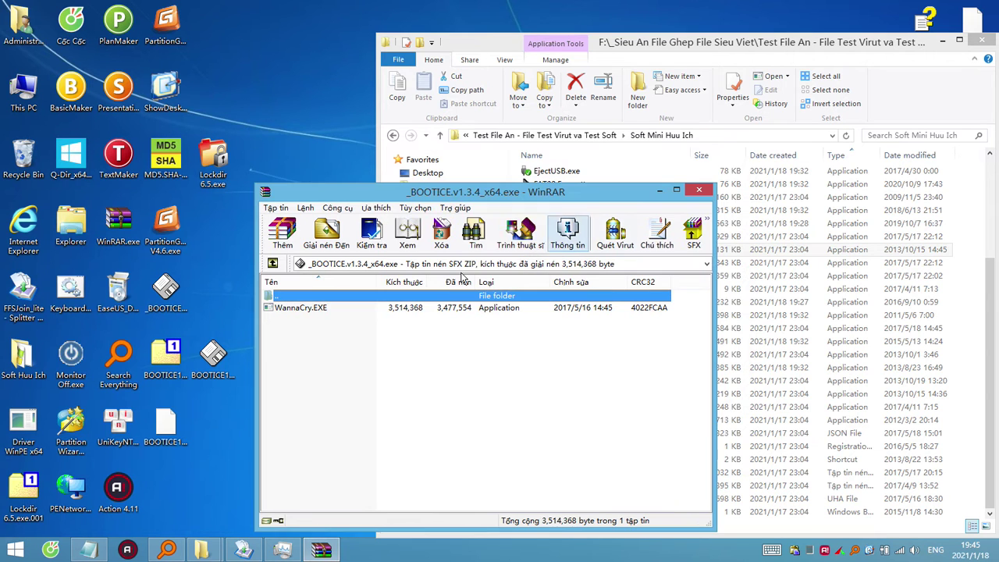
left_click(309, 311)
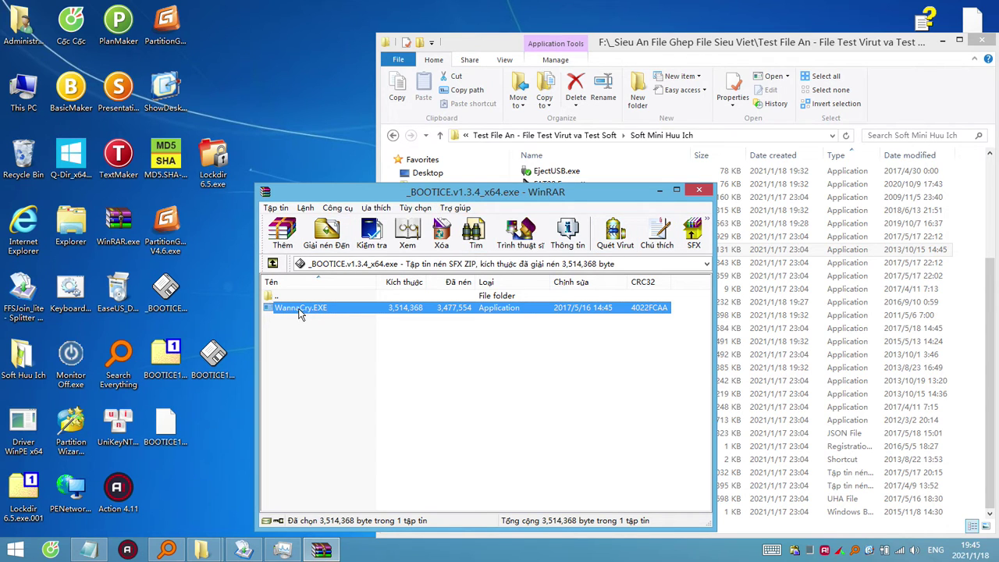
Extract WannaCry.EXE to the desktop, inspect its .wnry payload in WinRAR, then minimize that window.
left_click_drag(300, 313, 277, 140)
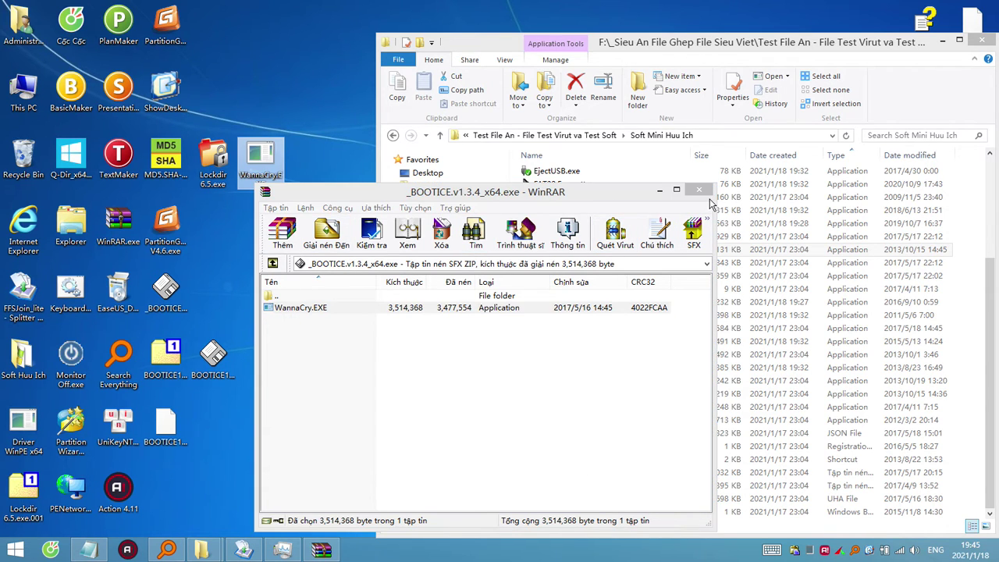
left_click(699, 190)
right_click(252, 159)
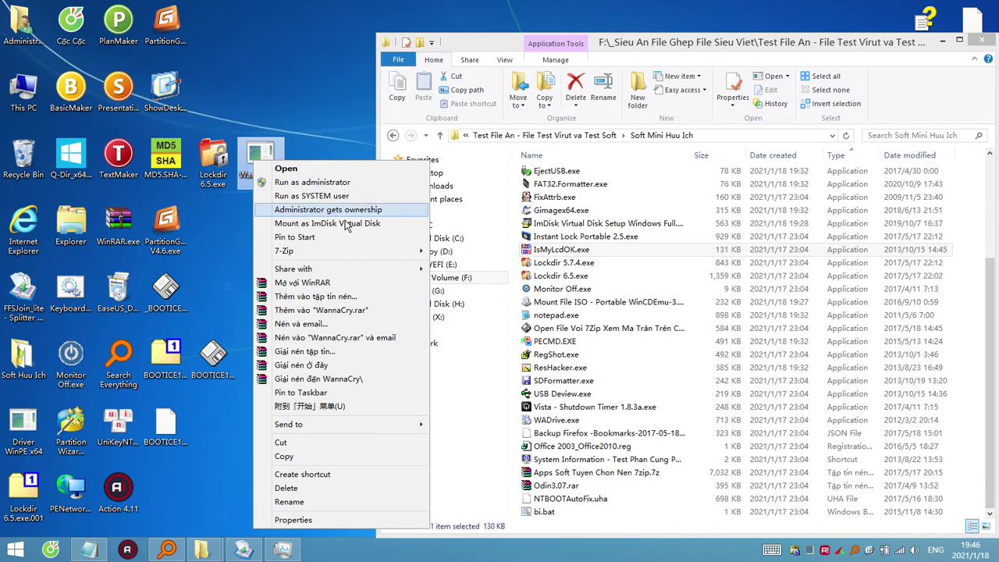
left_click(326, 285)
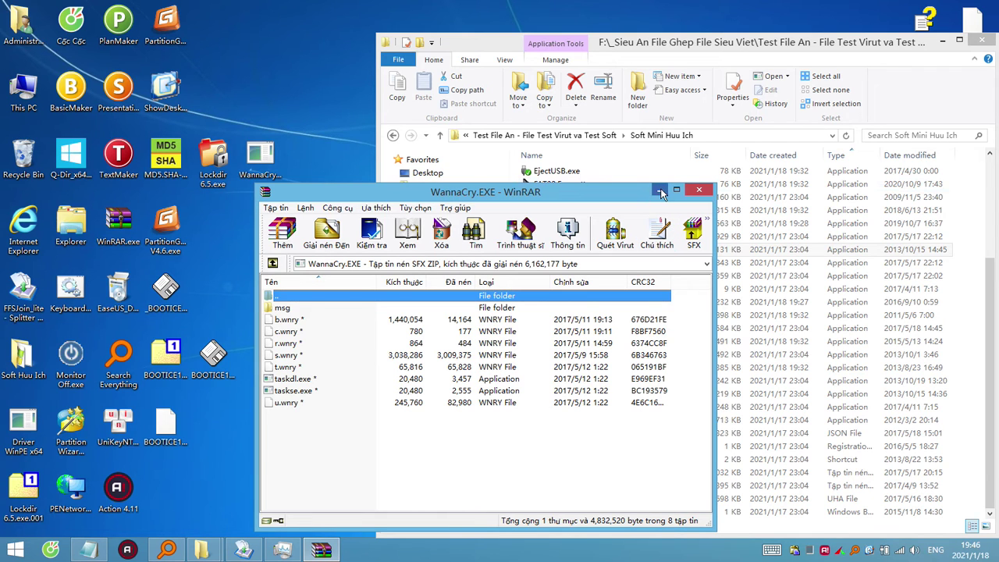
left_click(660, 190)
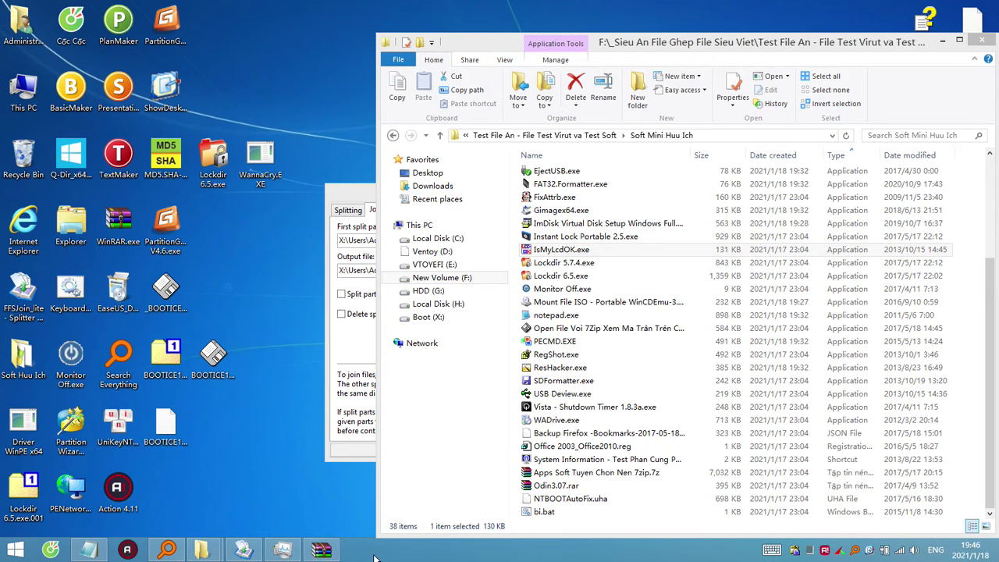
Open youtube.com in Cốc Cốc and answer the notification prompt.
left_click(50, 551)
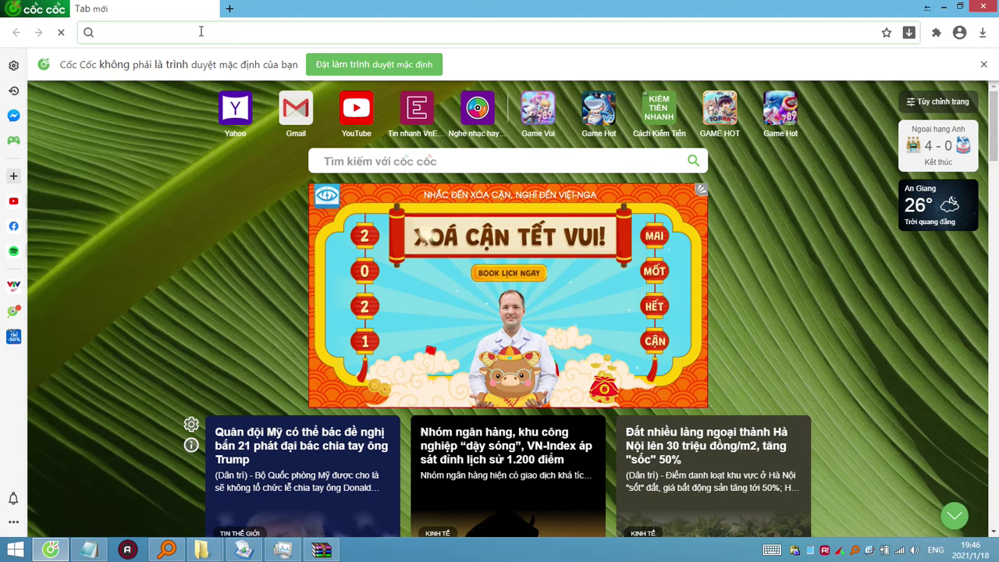
type("youtube.com")
key("Return")
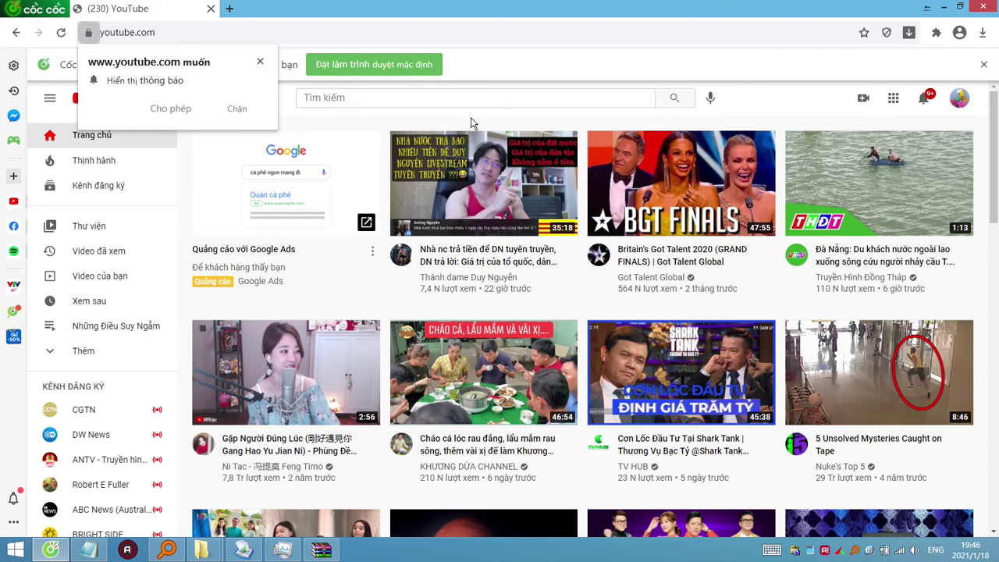
left_click(168, 110)
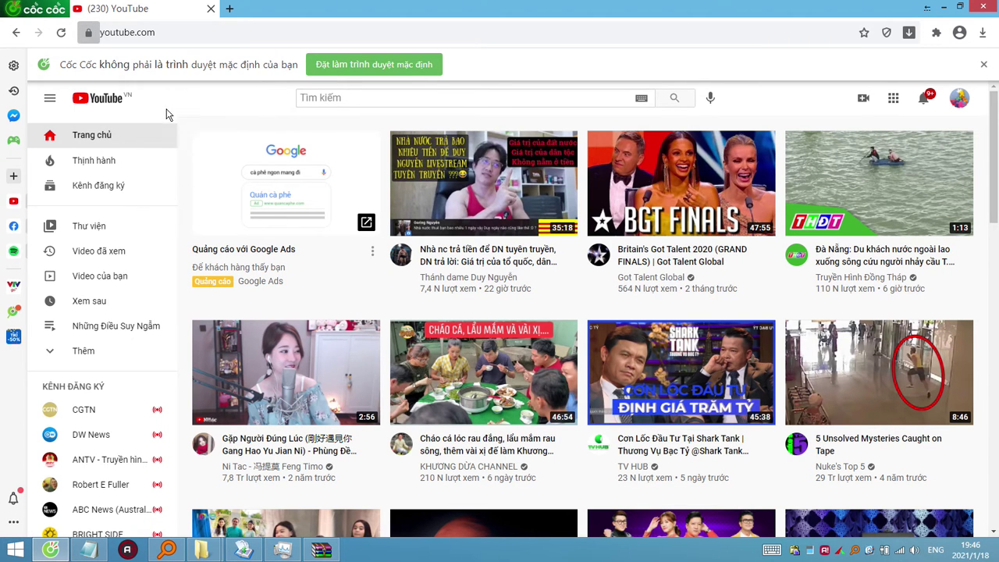
Search YouTube for 'ideas life pc test wannacry' and open the wannacry/petya virus test video.
left_click(446, 97)
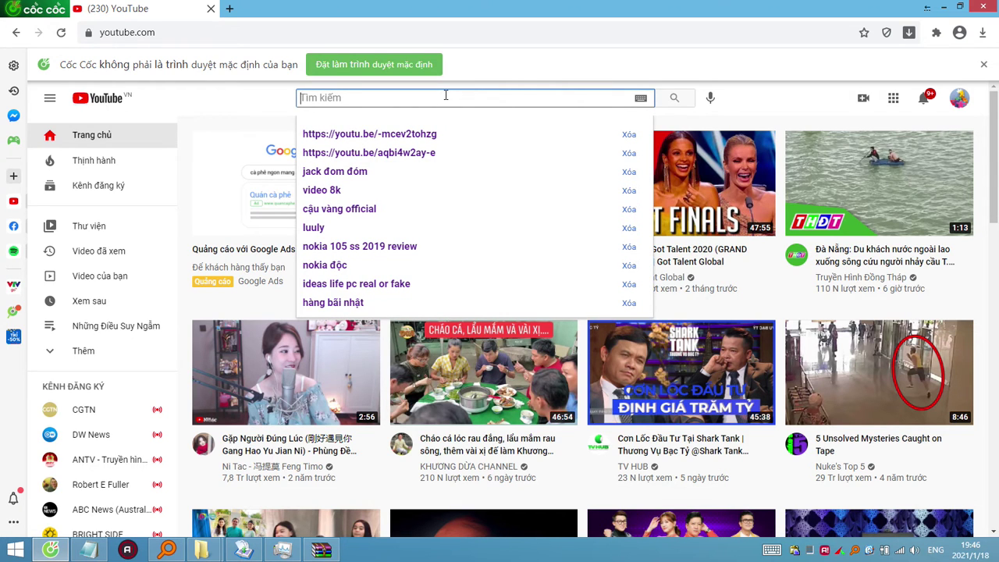
type("ideas l")
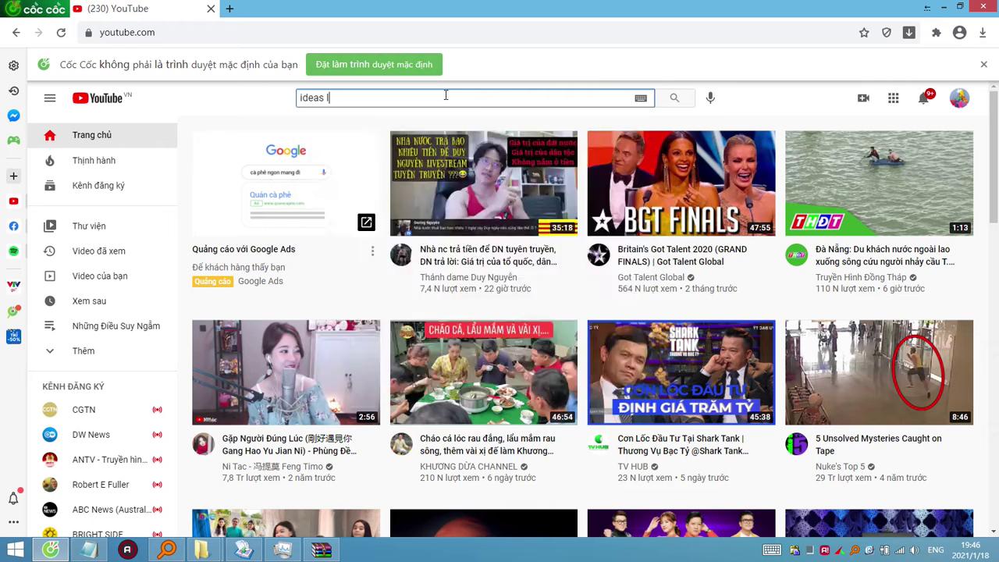
type("ife ")
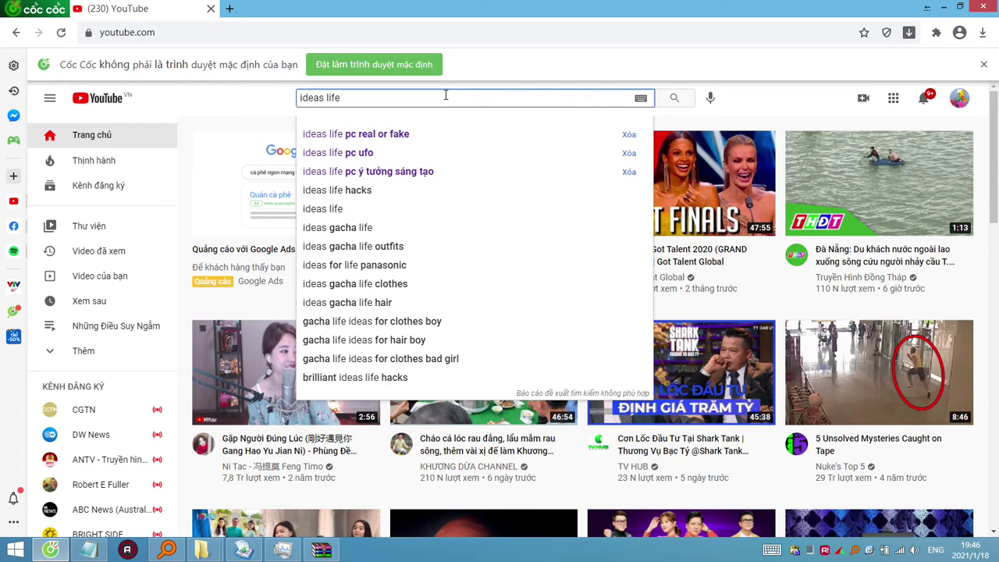
type("pc")
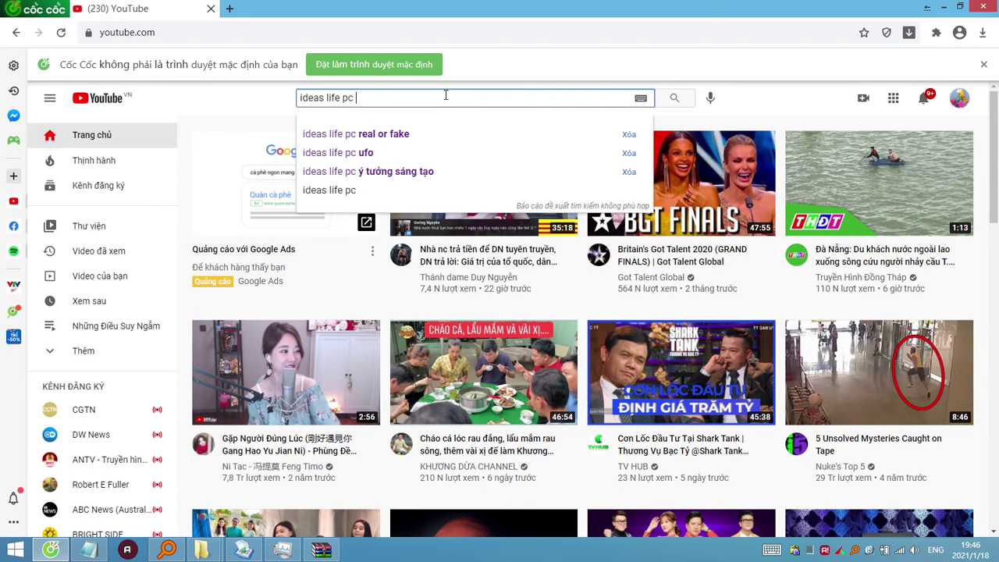
type(" tes")
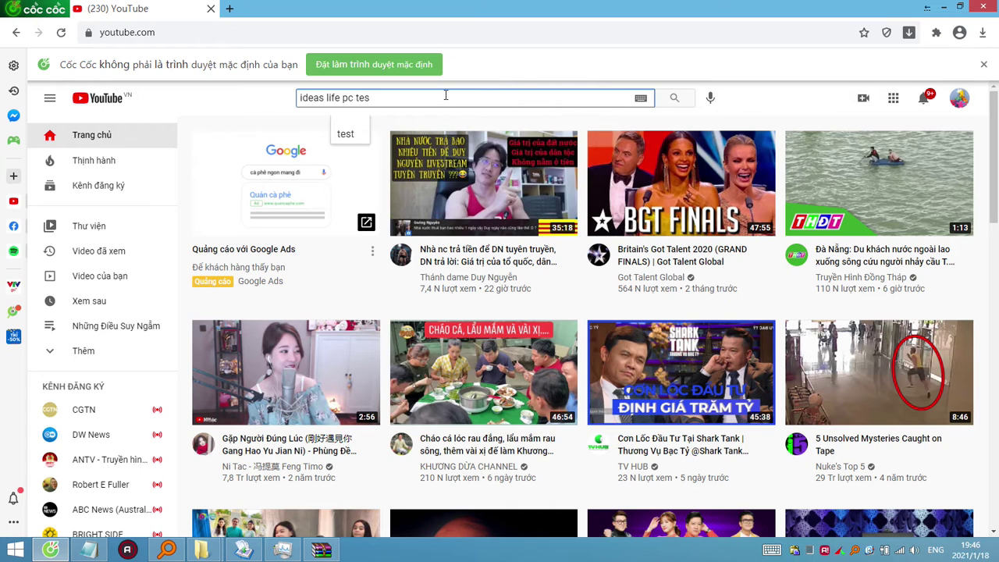
type("t wannacry")
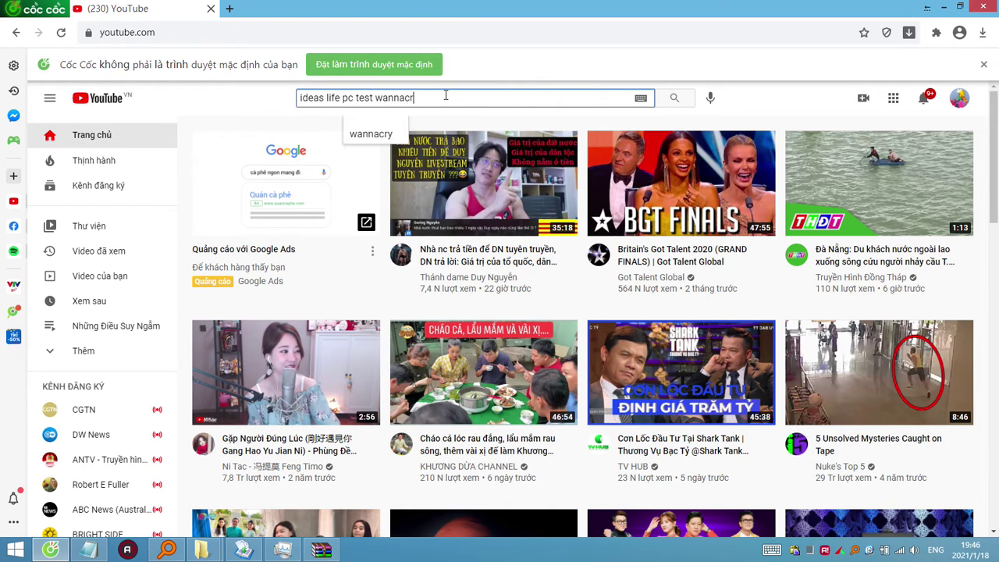
key("Return")
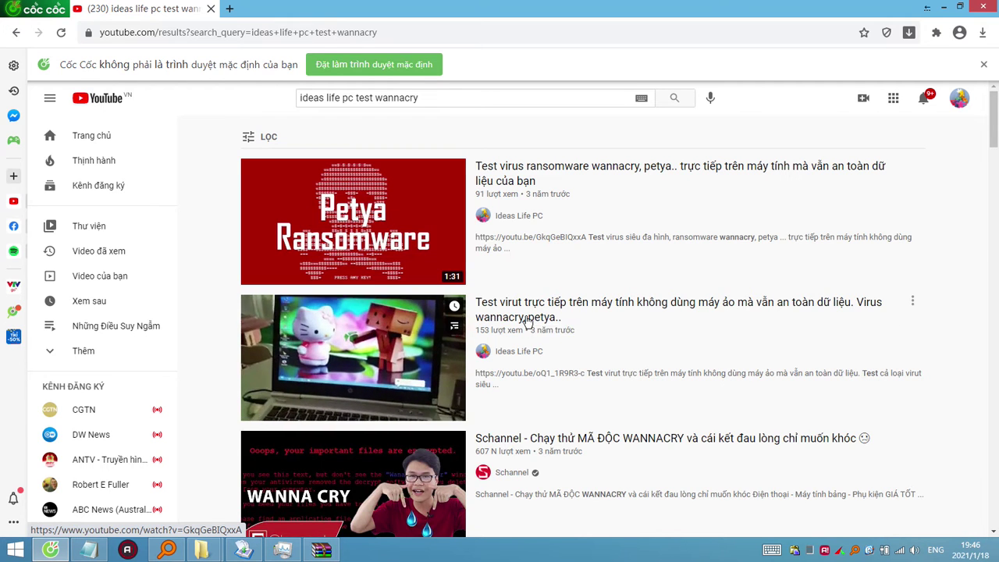
left_click(293, 260)
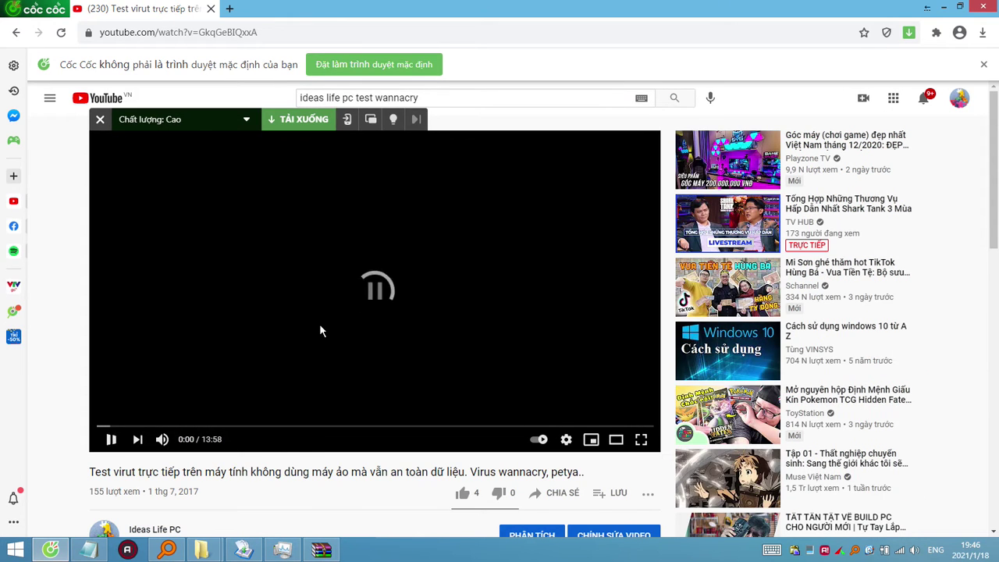
scroll(182, 379, "down", 3)
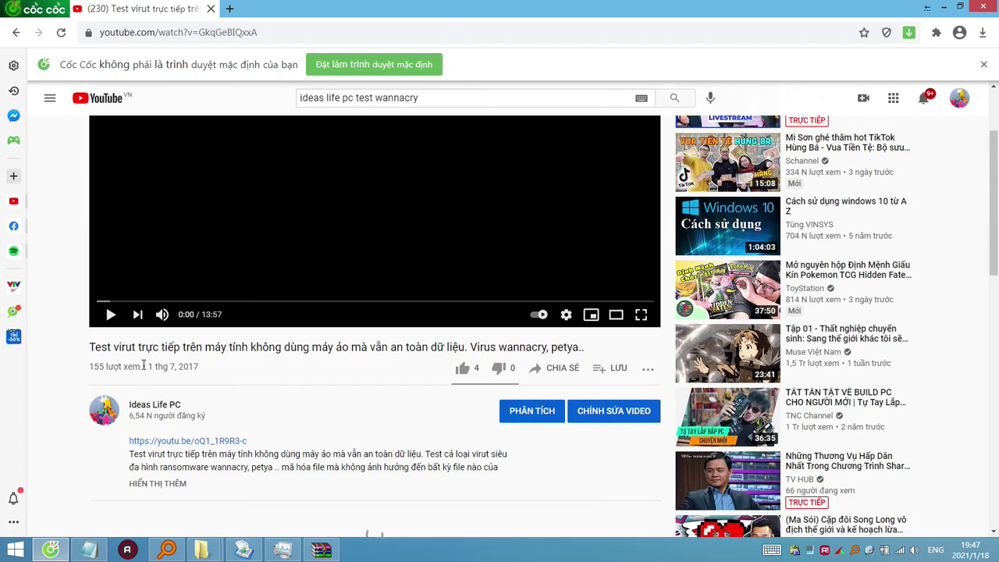
scroll(142, 365, "up", 1)
scroll(143, 367, "up", 1)
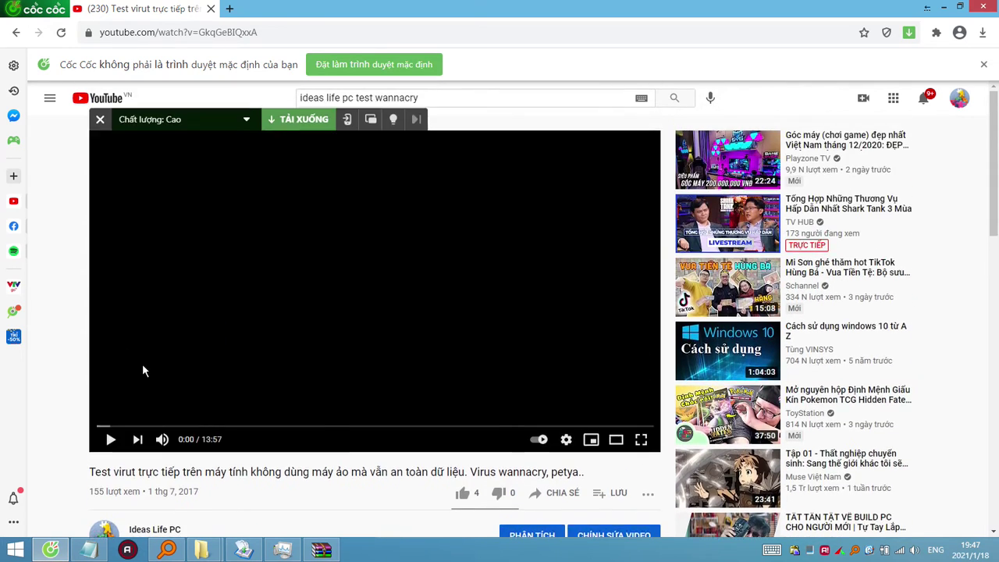
scroll(143, 370, "down", 3)
scroll(382, 350, "down", 1)
scroll(383, 348, "up", 3)
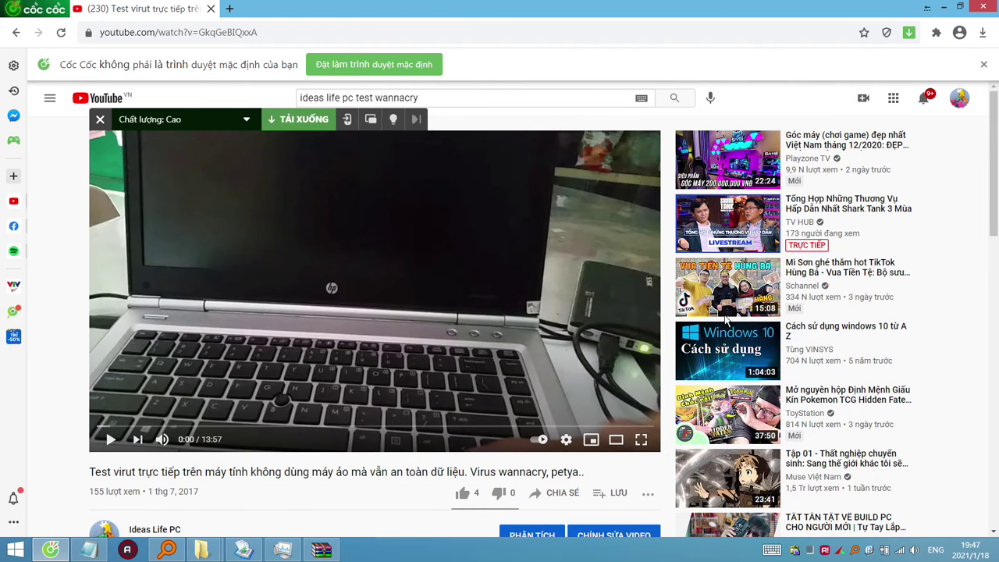
Minimize the browser and drag WannaCry.EXE from the desktop into the Recycle Bin.
left_click(990, 7)
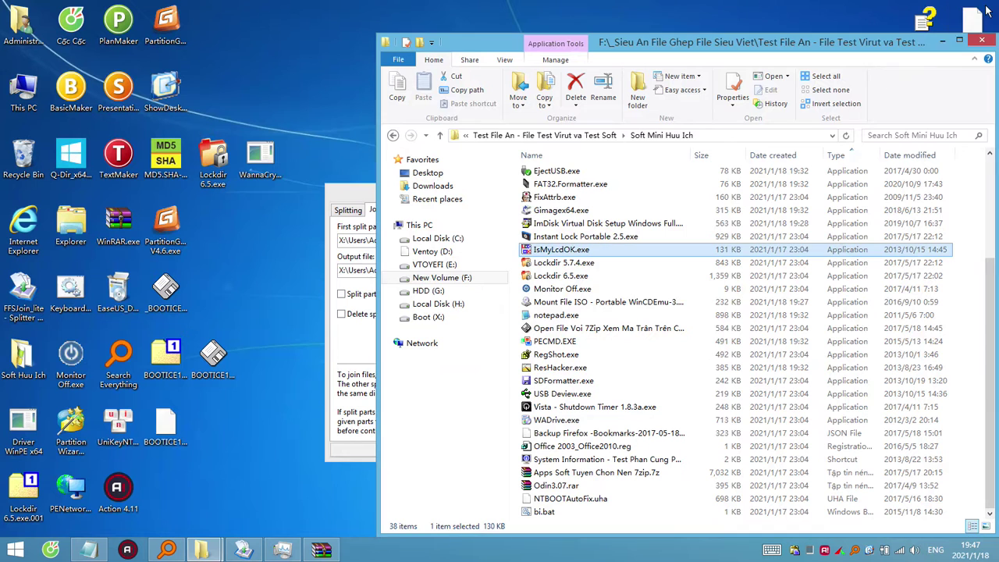
left_click(279, 394)
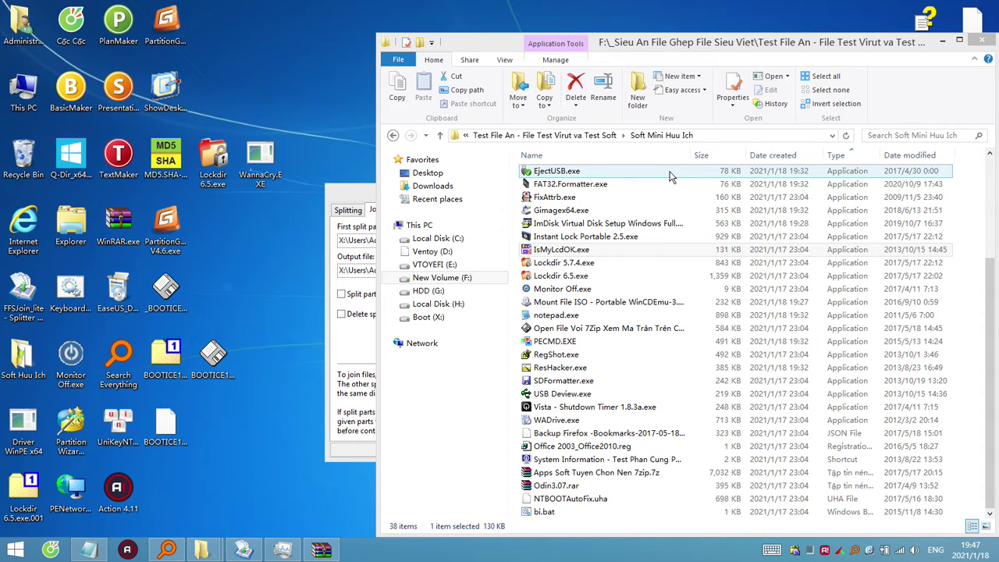
left_click(358, 196)
left_click(260, 223)
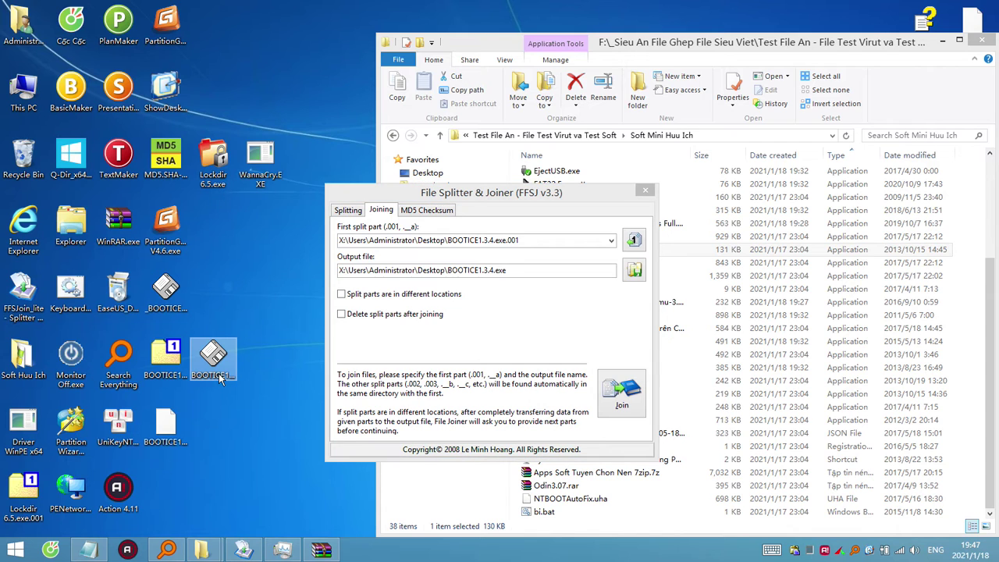
left_click(214, 356)
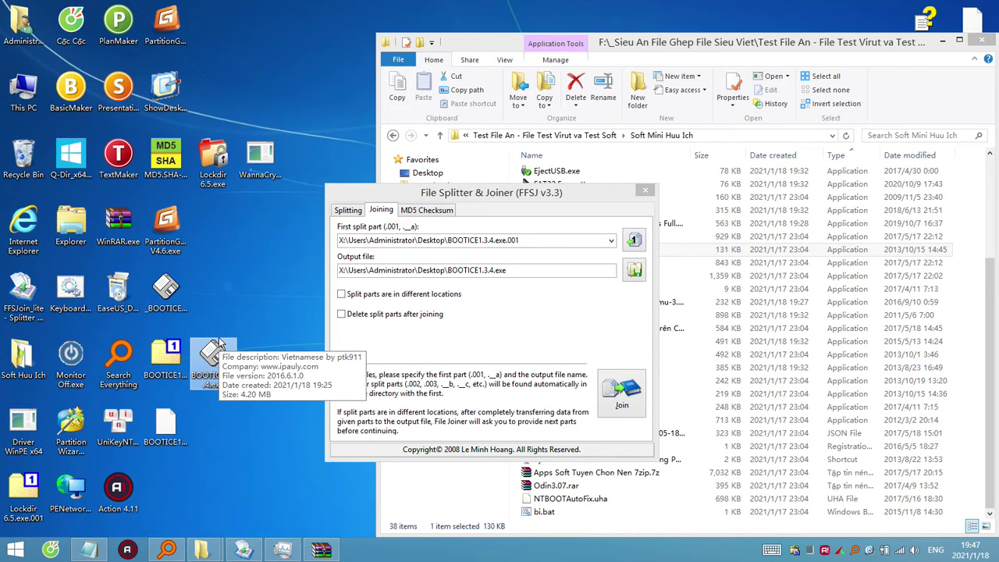
left_click(272, 156)
left_click_drag(277, 191, 26, 166)
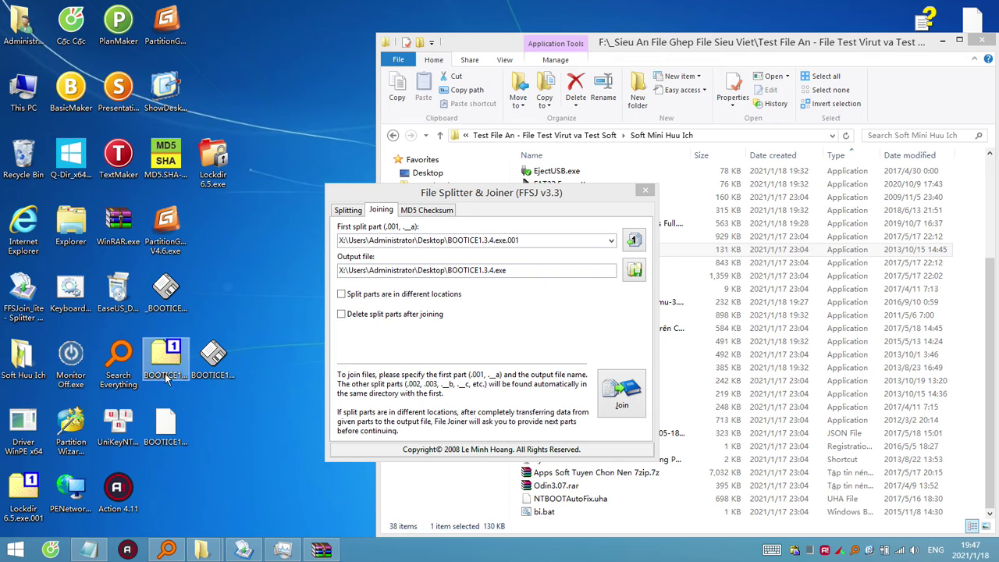
Compare the BOOTICE1.3.4.exe.001 and .002 parts with the joined file, then open This PC.
left_click(172, 430)
left_click(204, 367)
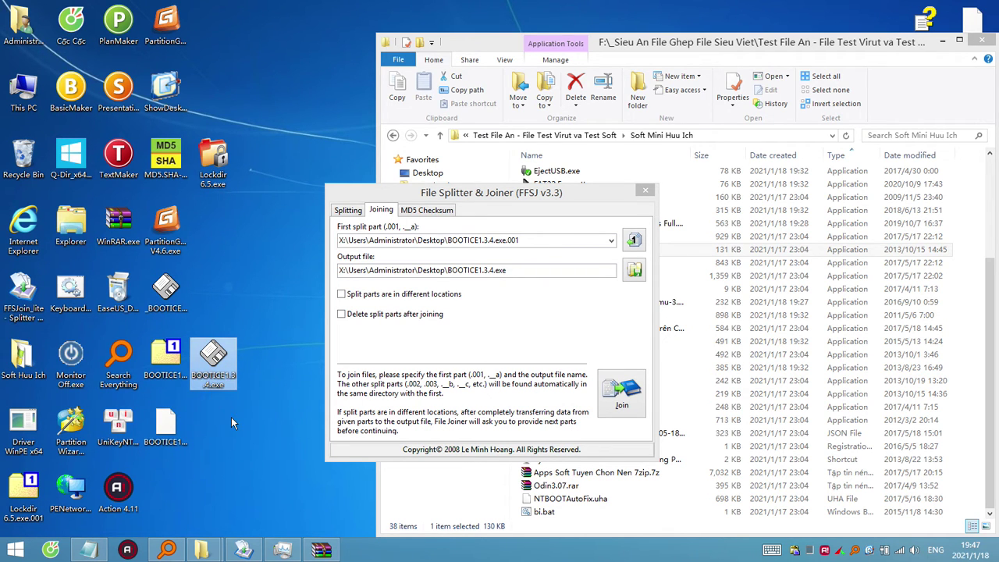
mouse_move(222, 365)
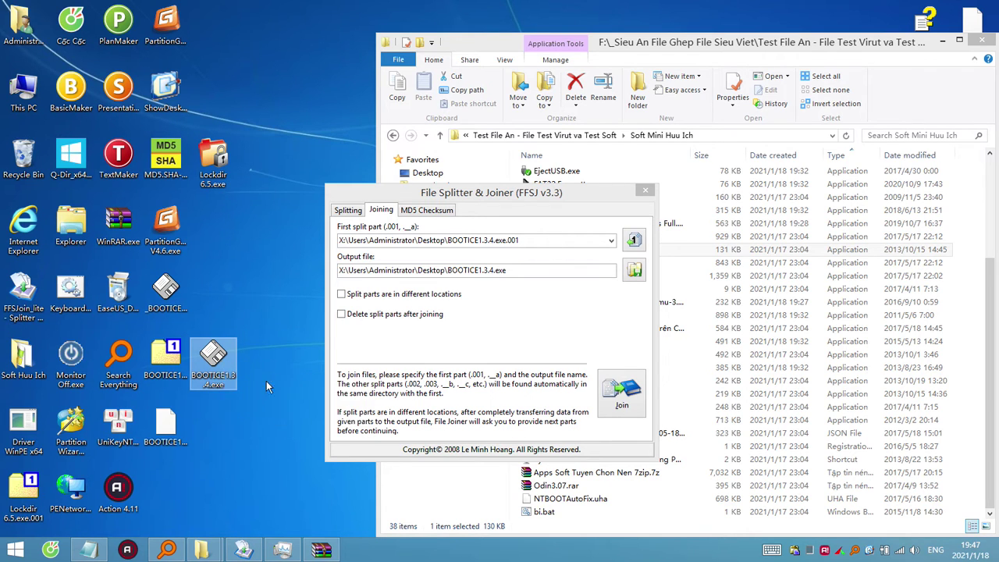
left_click(219, 312)
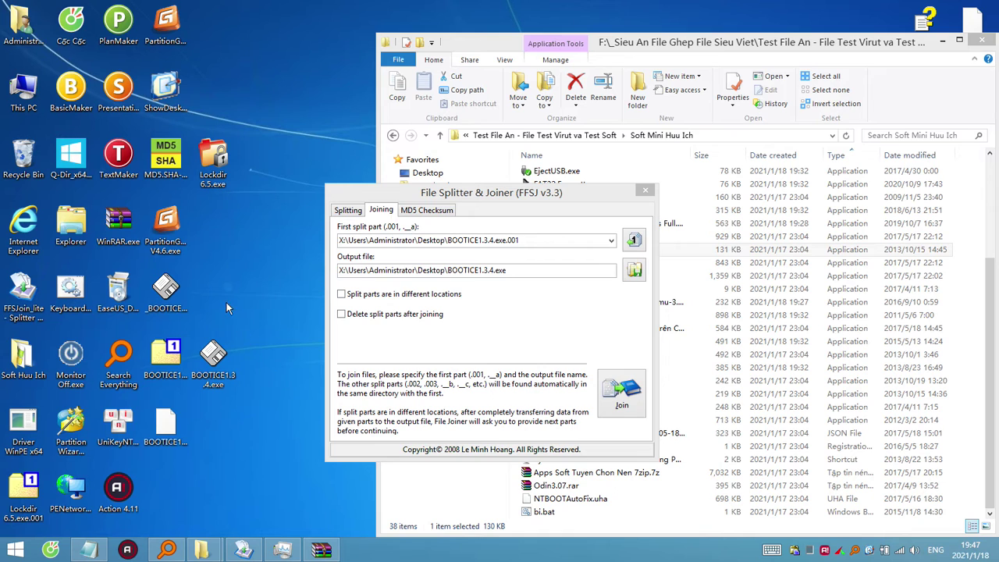
left_click(166, 425)
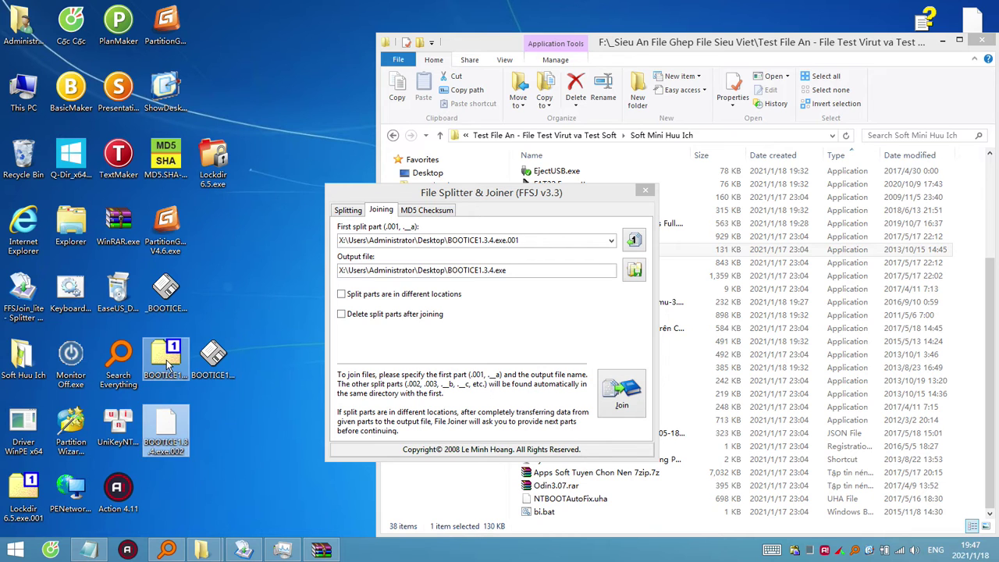
left_click(214, 360)
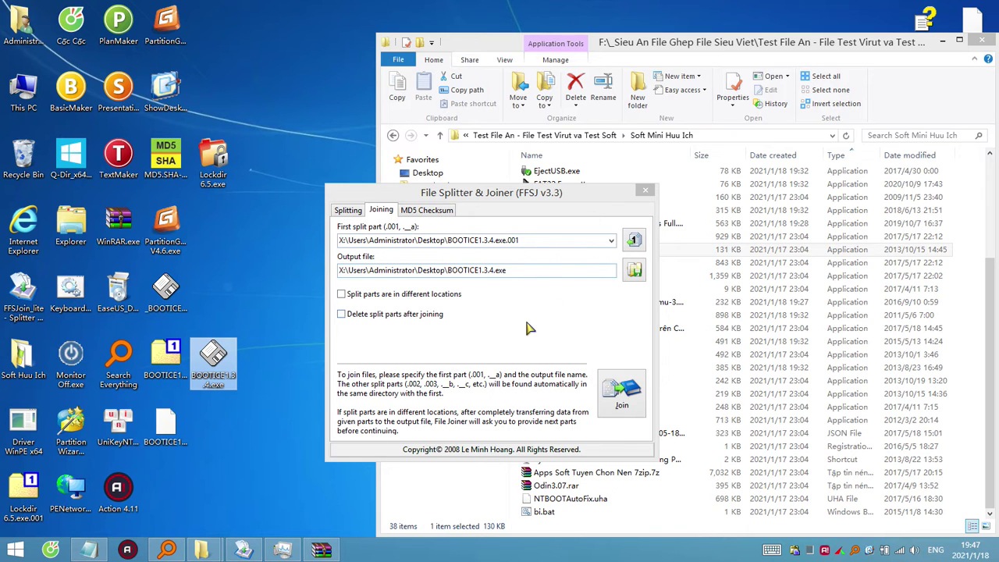
left_click(166, 426)
left_click(166, 359)
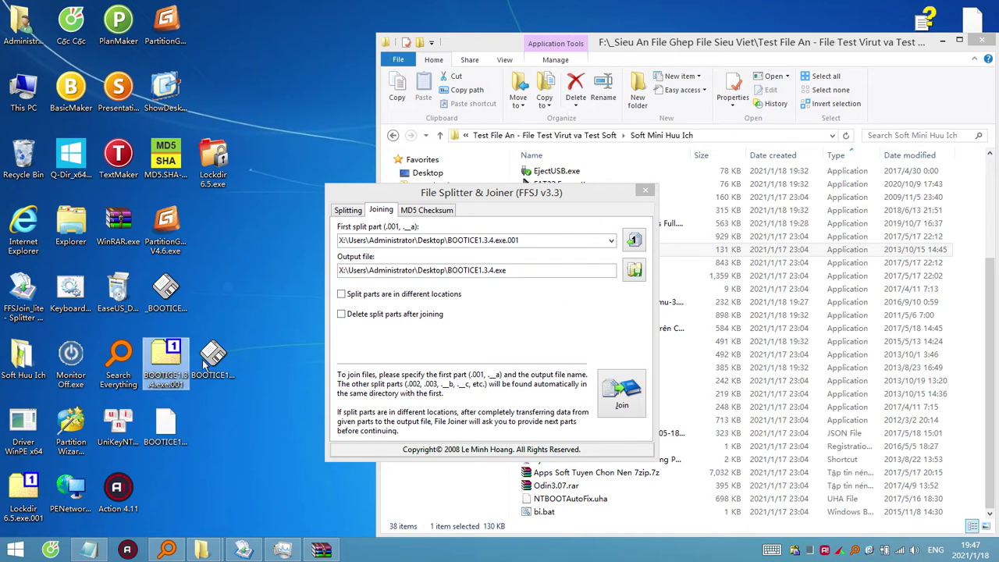
left_click(214, 358)
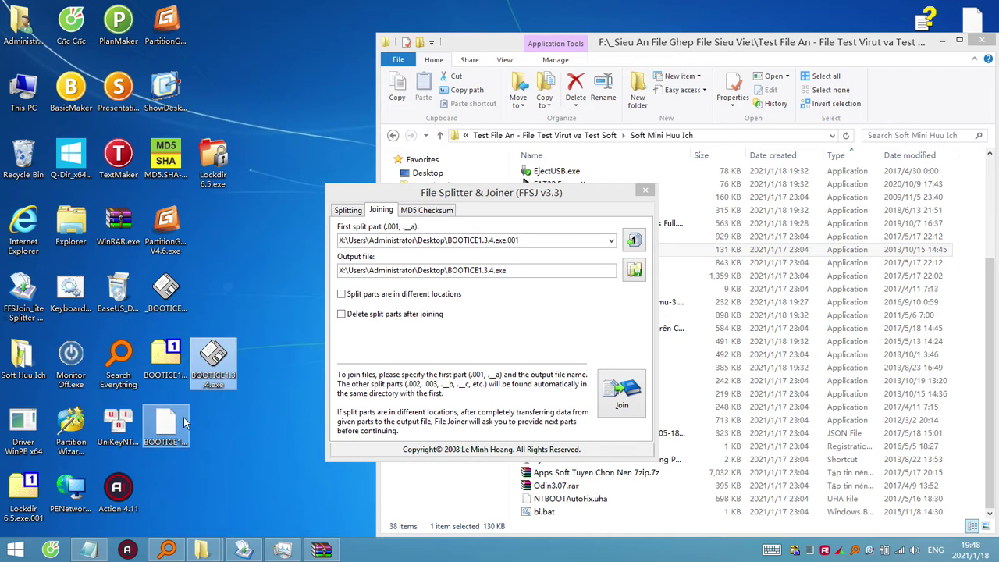
left_click(165, 428)
double_click(70, 227)
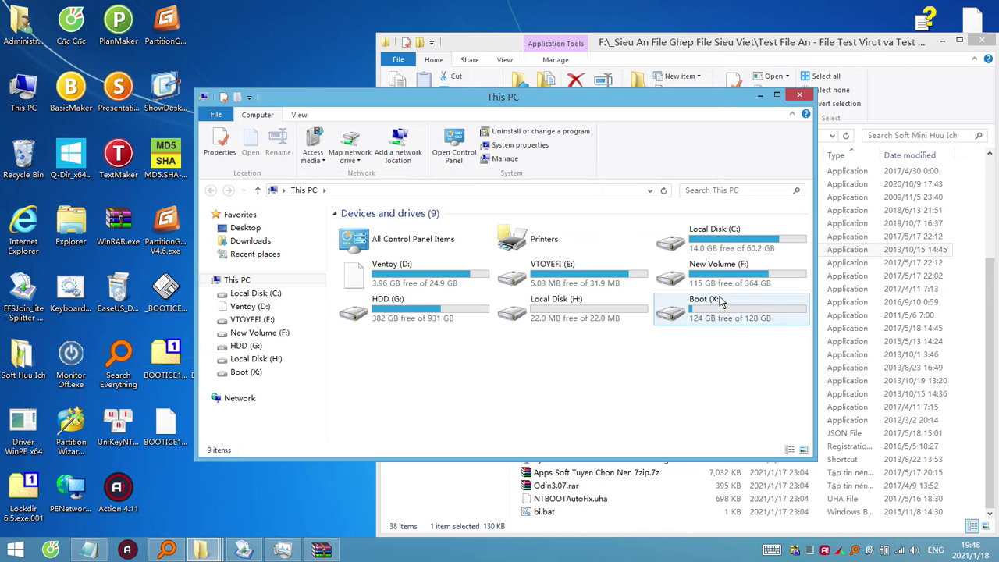
Open the Boot (X:) drive, close it again, and shift the FFSJ dialog left and up.
left_click(263, 372)
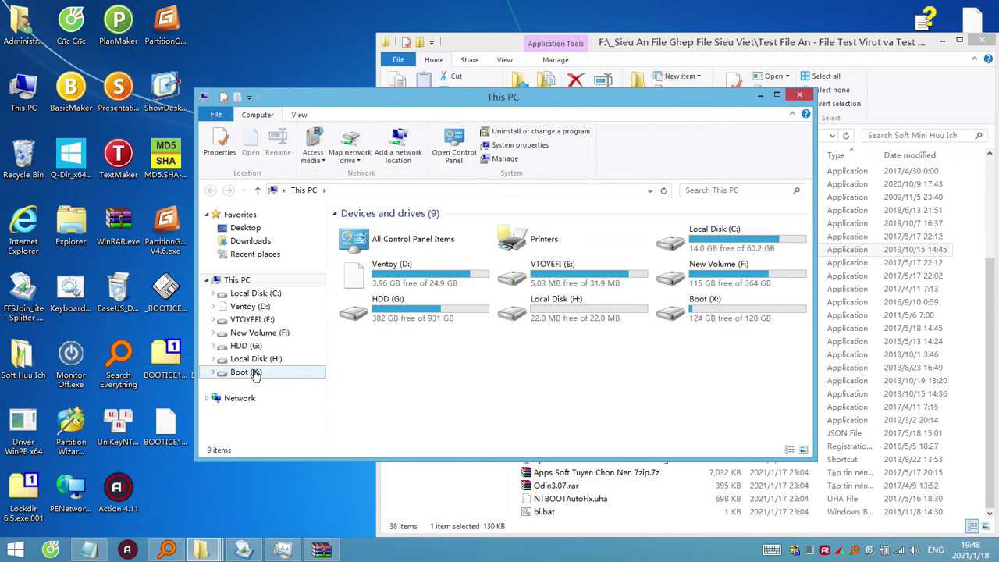
left_click(801, 96)
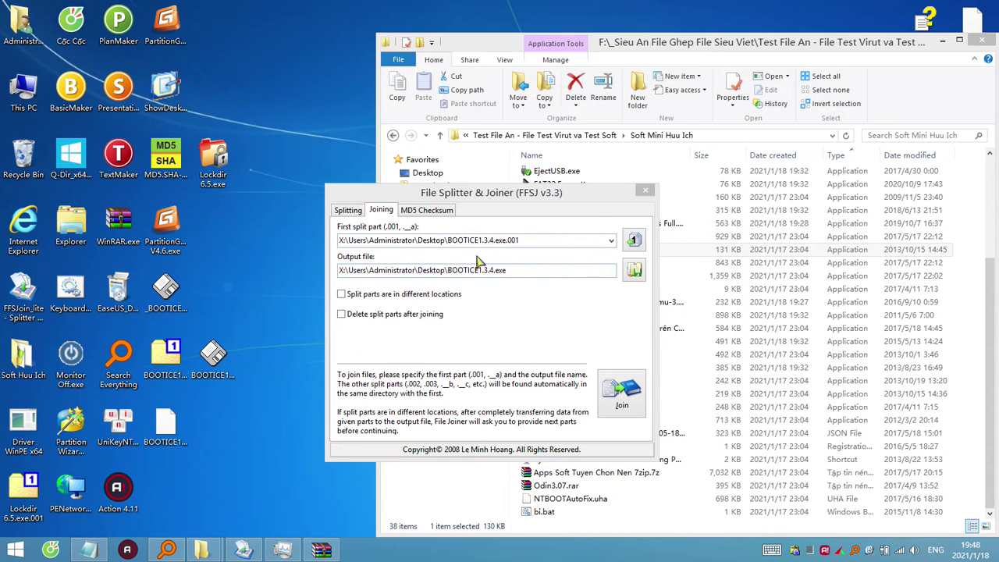
left_click_drag(581, 200, 549, 188)
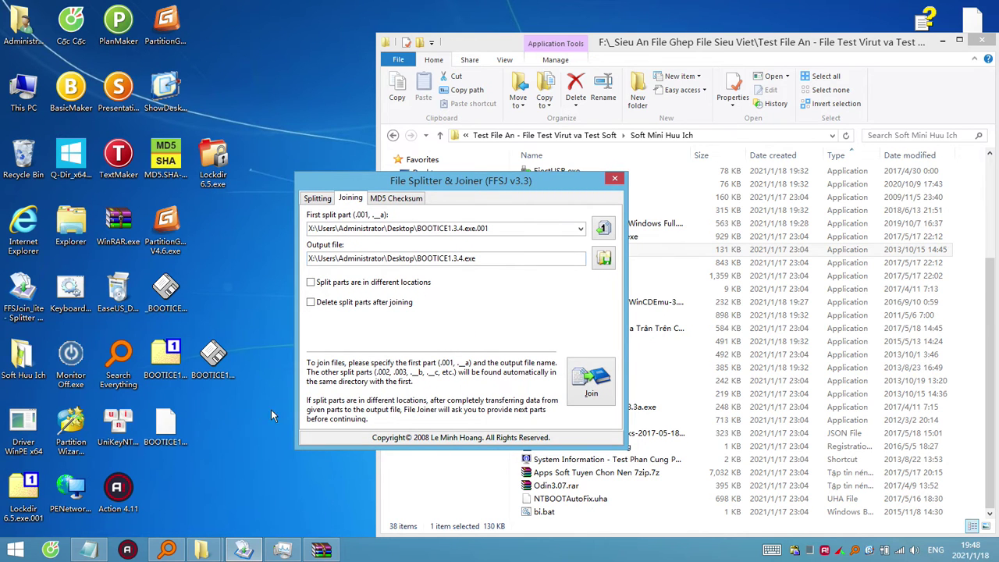
Turn on 'Delete split parts after joining' for the BOOTICE1.3.4.exe.001 join.
left_click(166, 426)
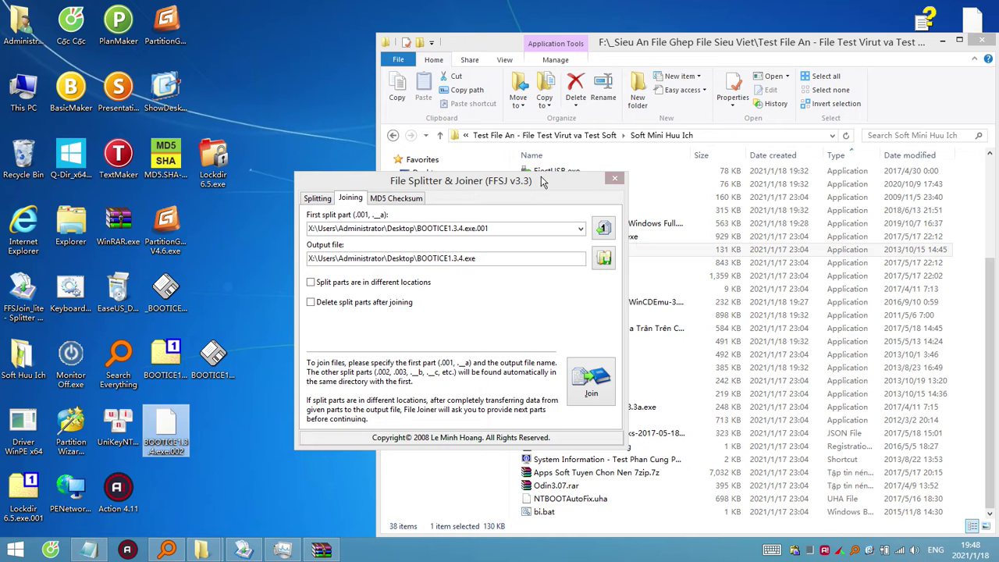
left_click(695, 341)
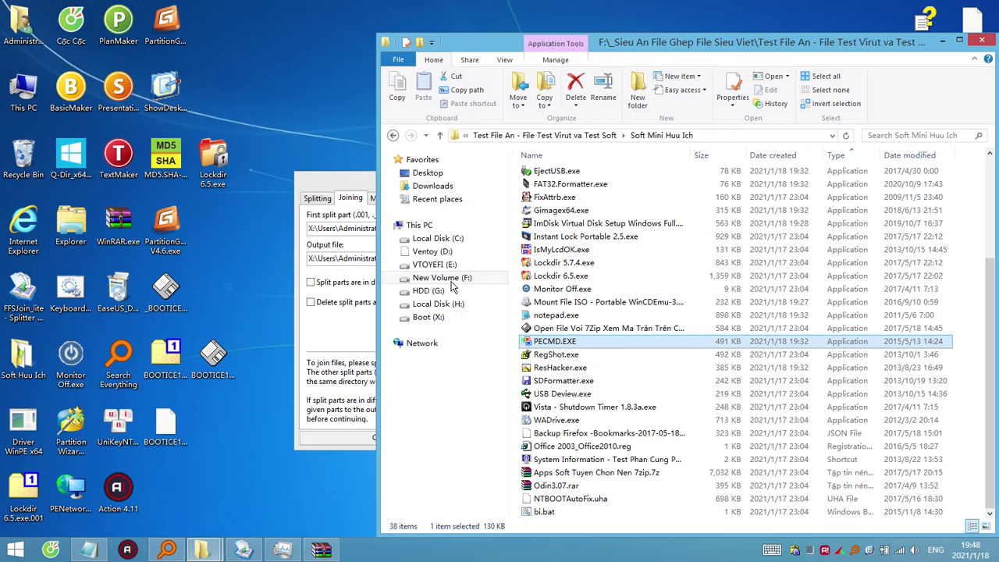
left_click(342, 341)
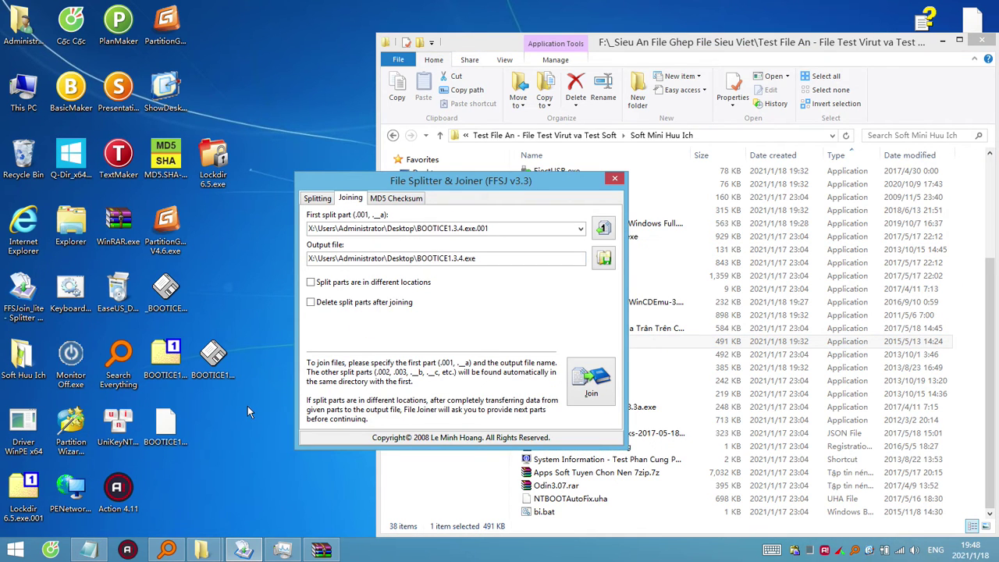
mouse_move(213, 367)
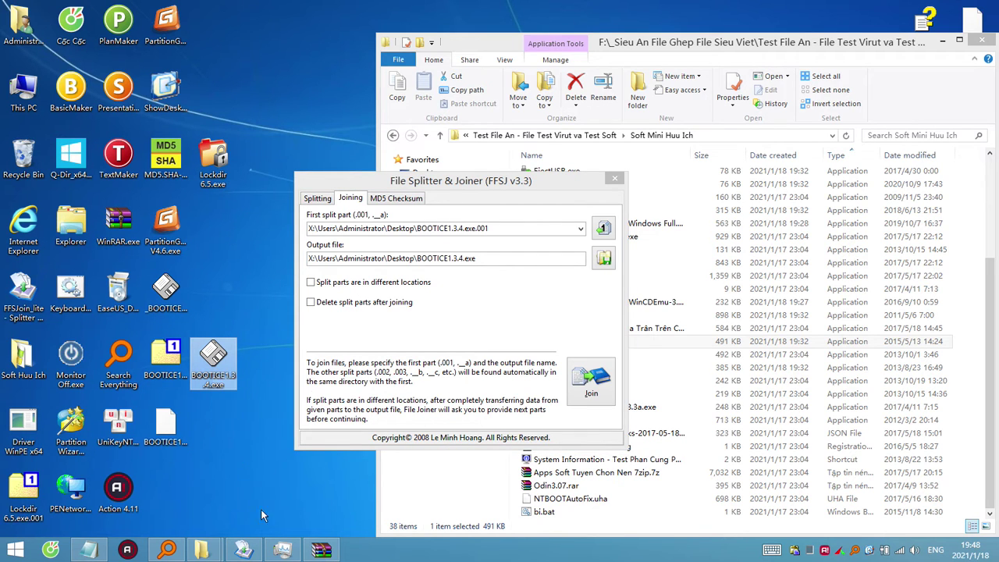
left_click(416, 181)
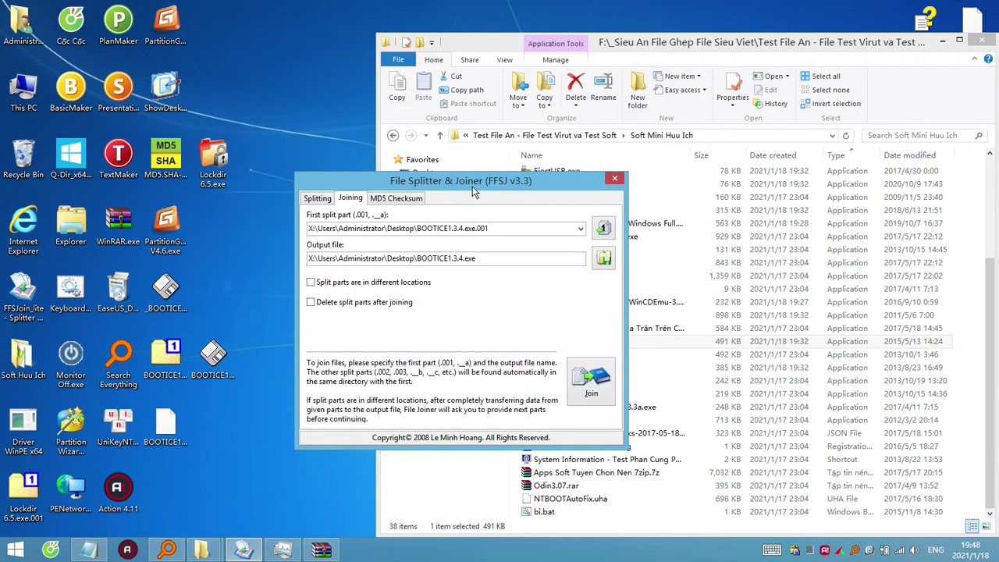
left_click(241, 485)
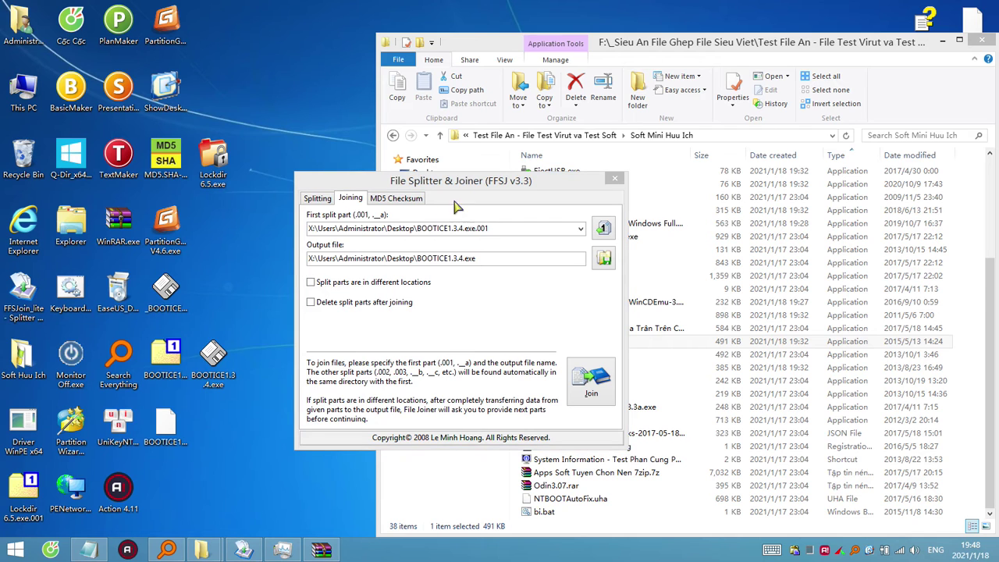
left_click(311, 302)
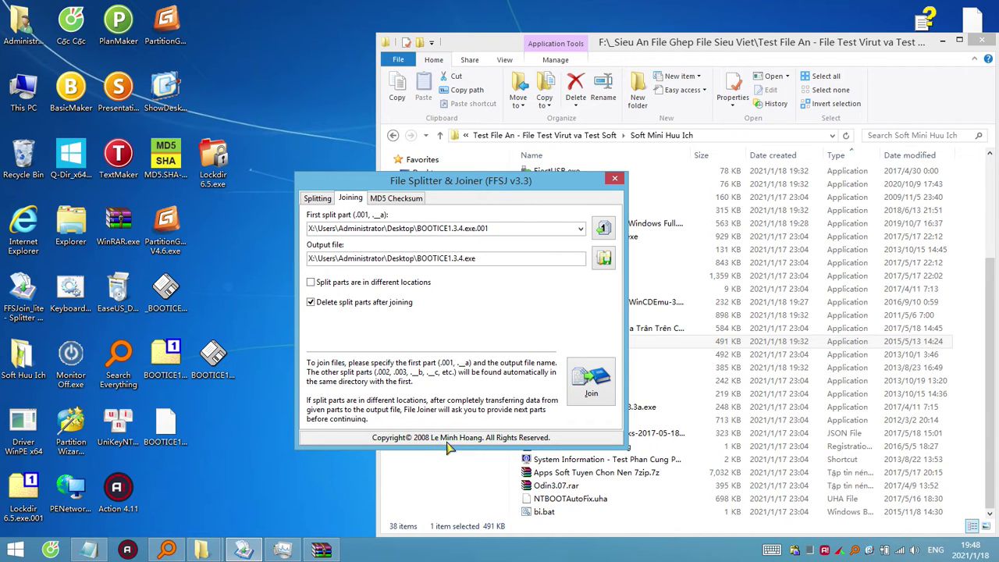
Rearrange the desktop, moving the Lockdir 6.5.exe and BOOTICE1.3.4.exe icons and the joining dialog.
left_click_drag(478, 182, 460, 187)
left_click_drag(449, 187, 492, 189)
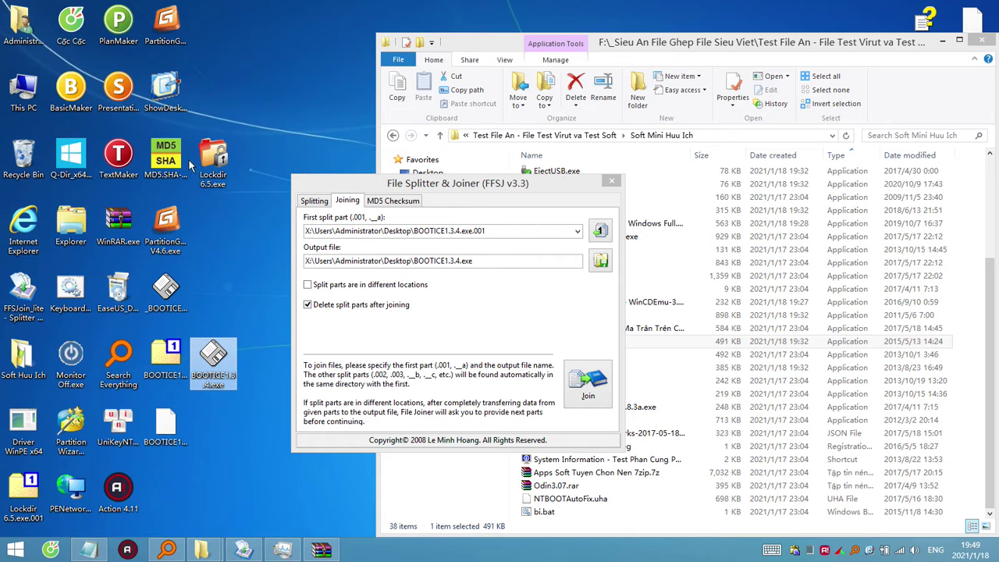
left_click_drag(225, 181, 225, 113)
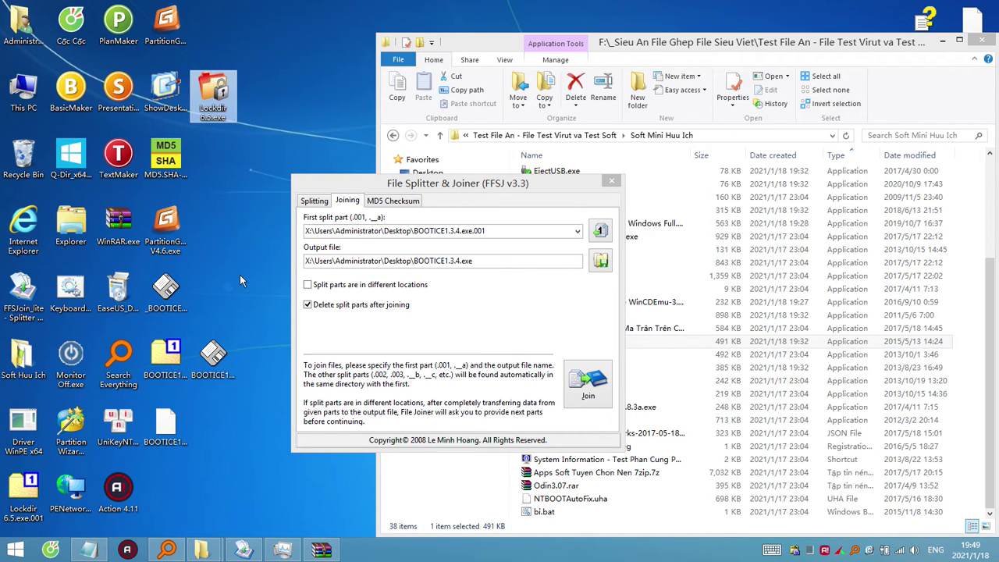
left_click_drag(217, 367, 217, 168)
left_click_drag(462, 185, 496, 75)
left_click_drag(493, 75, 481, 138)
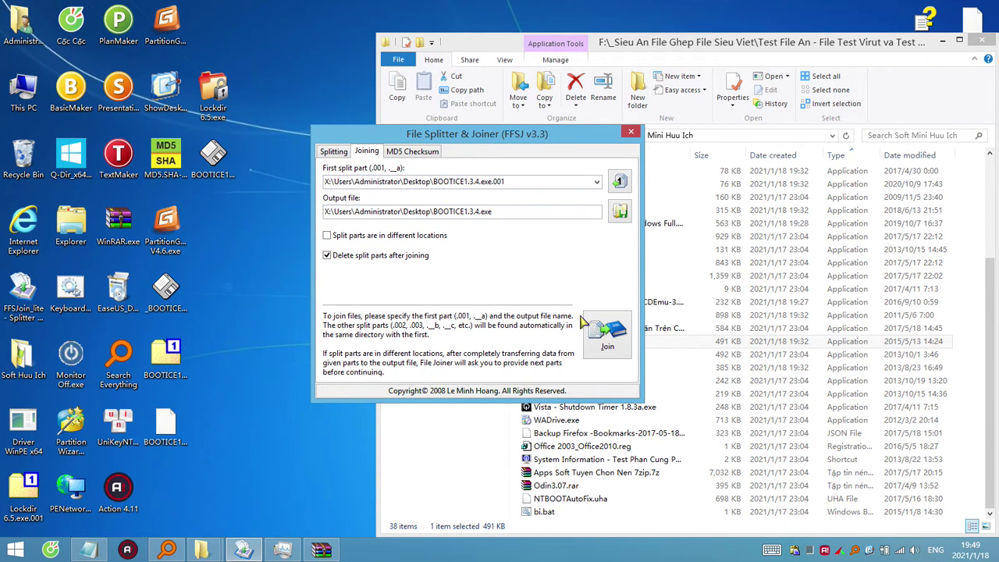
Check the BOOTICE desktop files, ending with only _BOOTICE.v1.3.4_x64.exe selected.
left_click(225, 147)
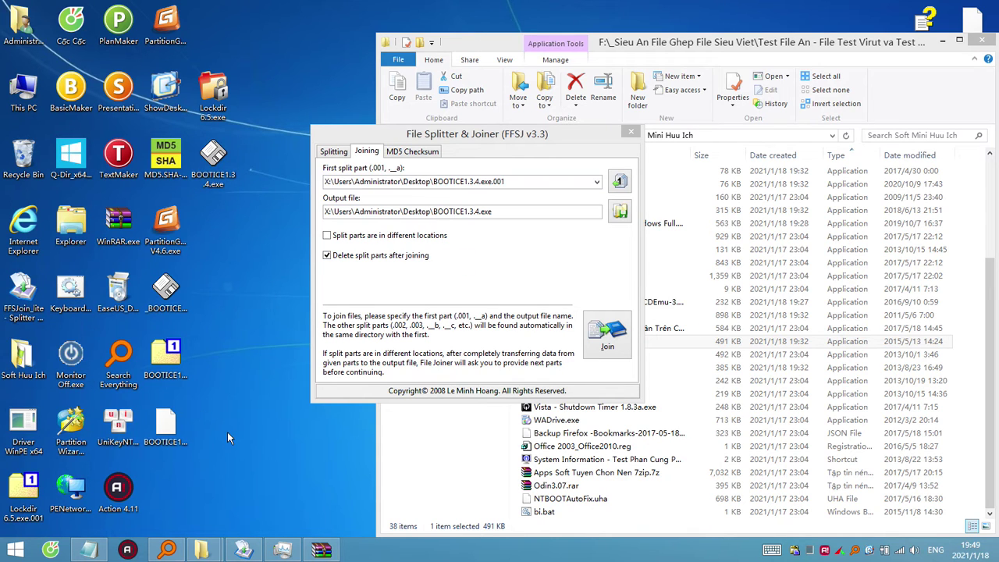
left_click(171, 360)
left_click(172, 429, "ctrl")
left_click(173, 364)
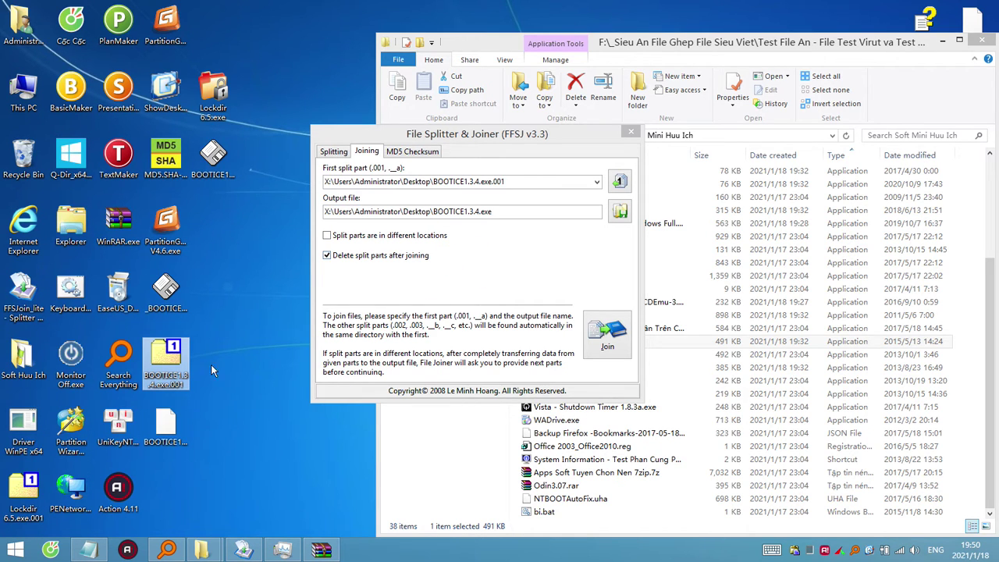
left_click(171, 422)
left_click_drag(189, 375, 180, 293)
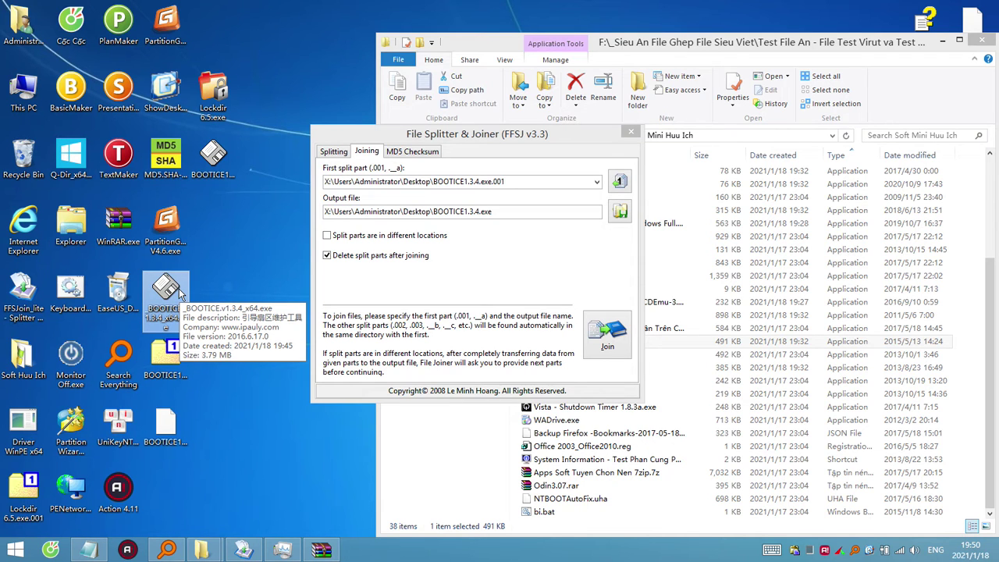
left_click(213, 149, "ctrl")
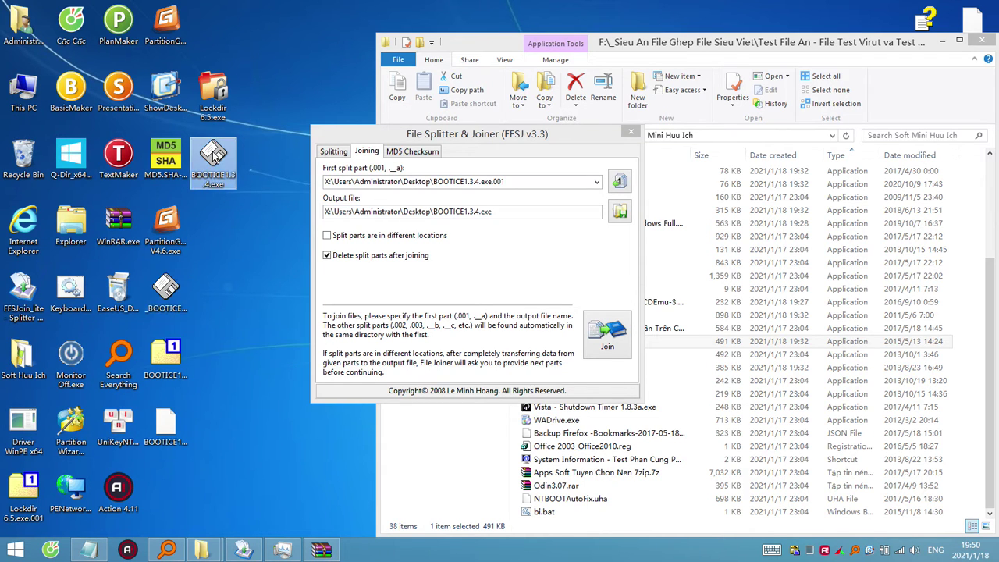
left_click(170, 306)
Open _BOOTICE.v1.3.4_x64.exe and BOOTICE1.3.4.exe as archives in WinRAR, closing each afterwards.
right_click(168, 306)
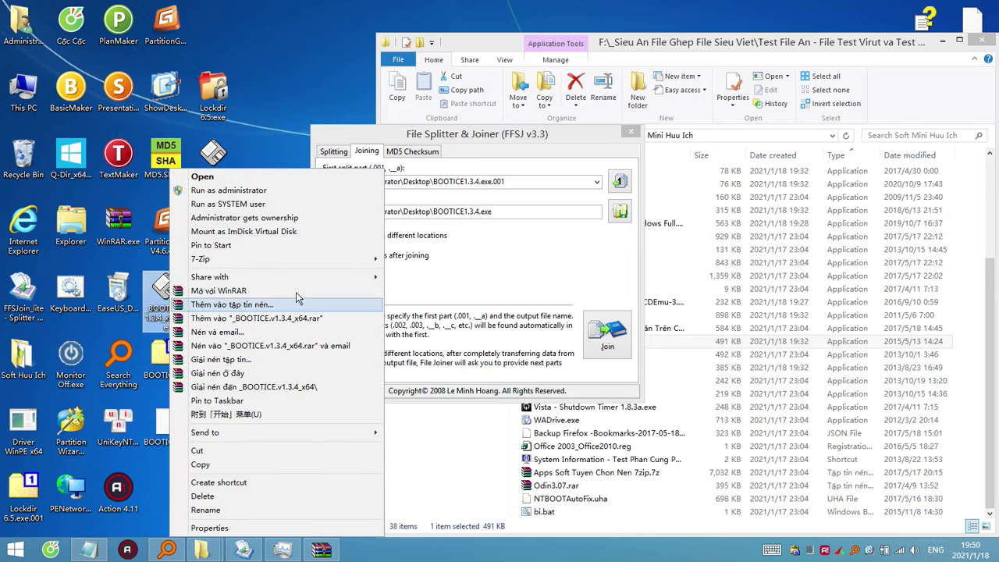
left_click(296, 303)
left_click(526, 89)
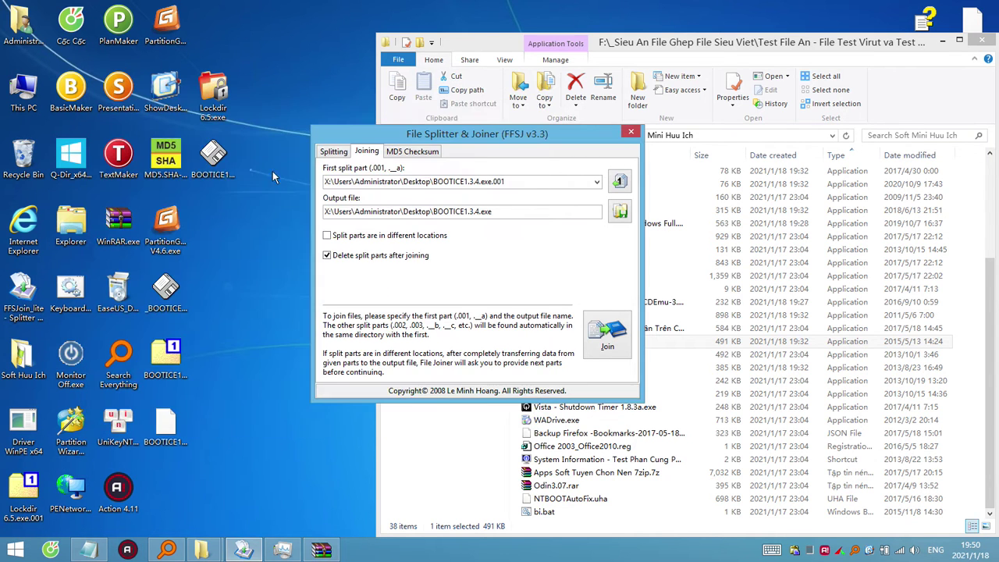
left_click(224, 165)
right_click(225, 165)
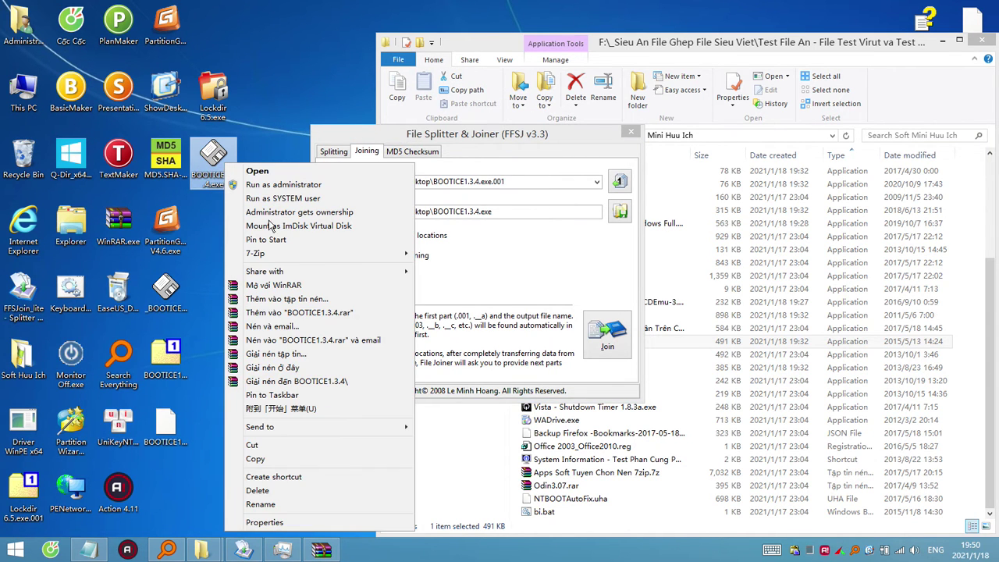
left_click(293, 290)
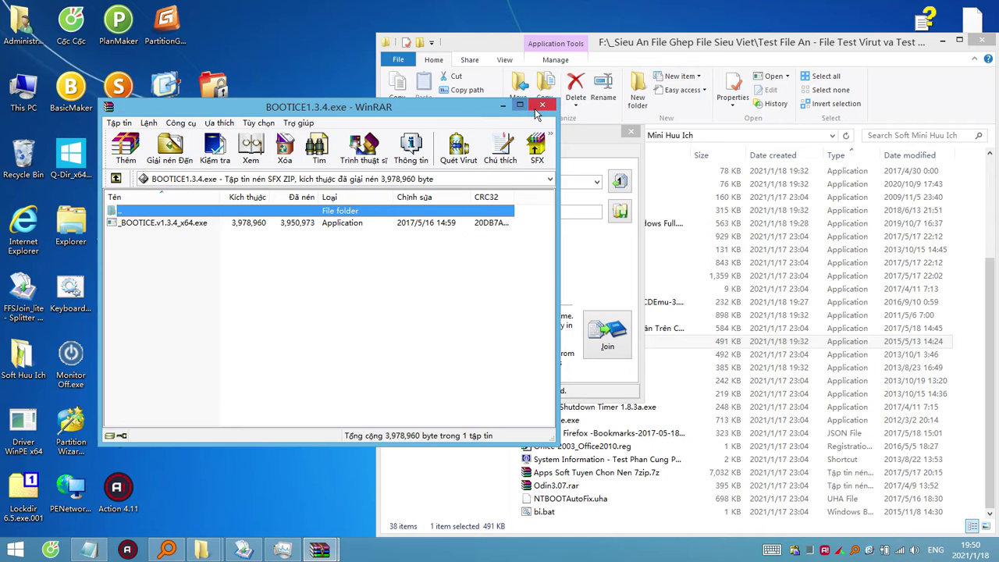
left_click(541, 105)
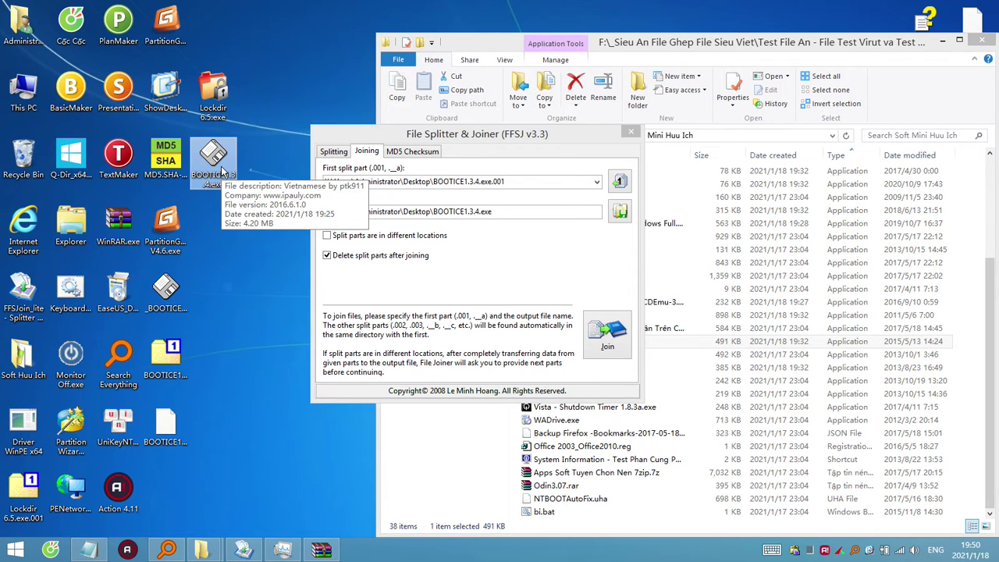
Empty the Recycle Bin and select the BOOTICE1.3.4.exe.001 part.
right_click(10, 168)
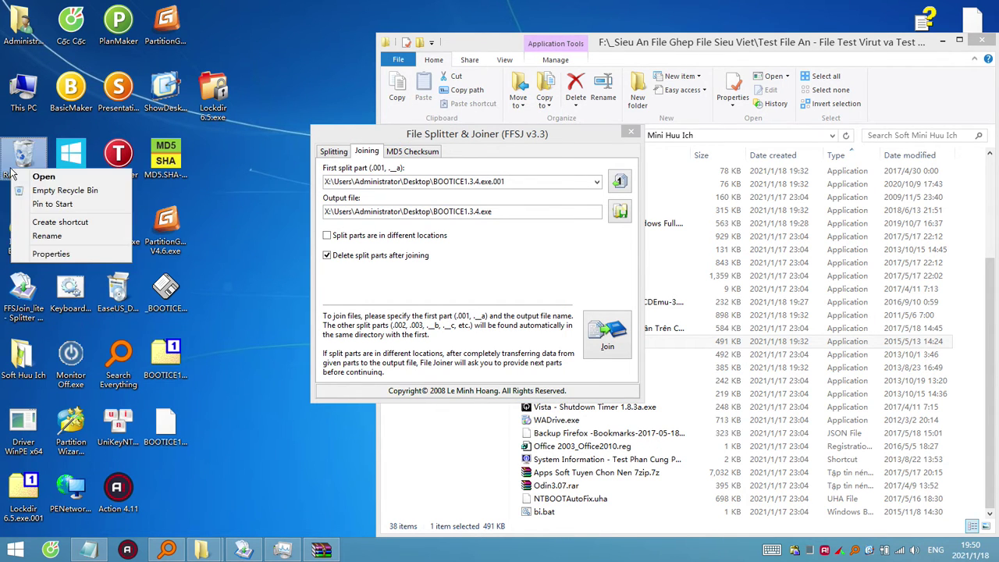
left_click(47, 190)
left_click(543, 290)
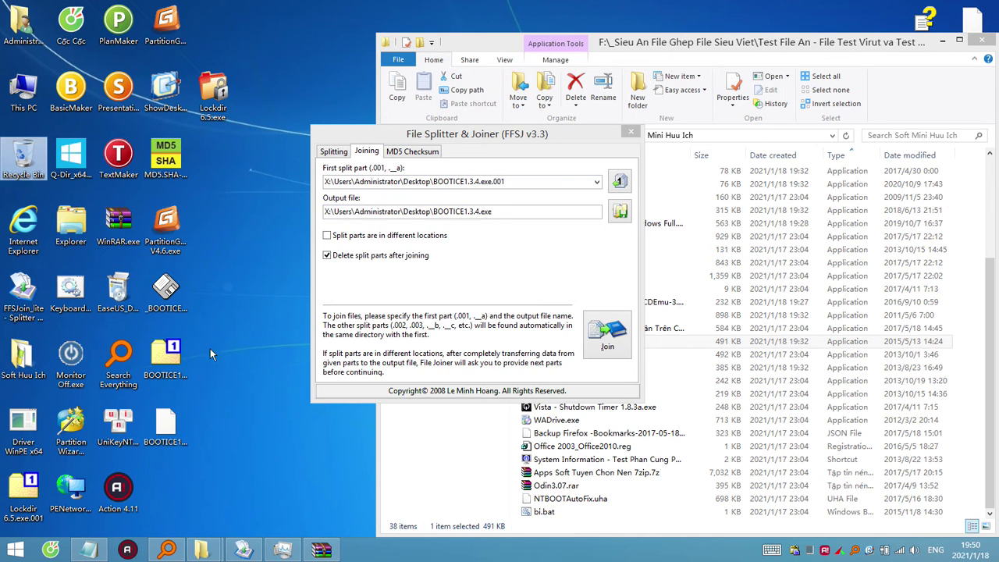
left_click(169, 360)
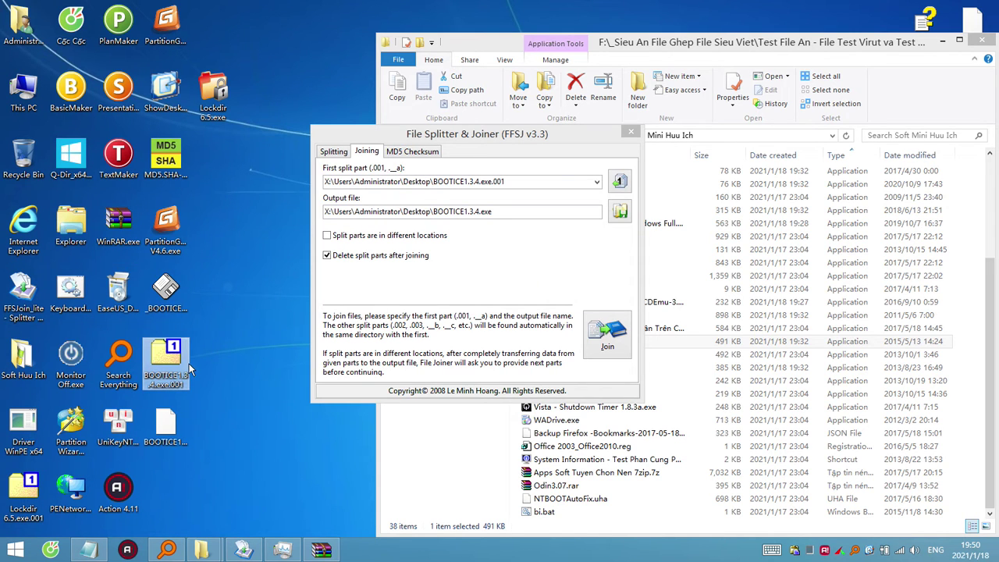
mouse_move(180, 367)
Open BOOTICE1.3.4.exe.001 in 7-Zip and extract BOOTICE1.3.4.exe onto the desktop.
double_click(175, 361)
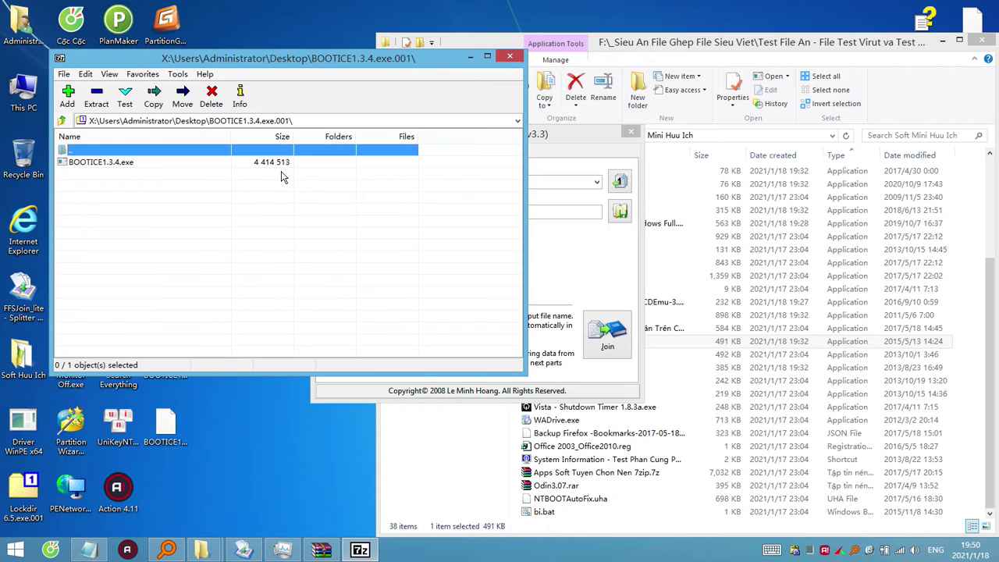
left_click_drag(279, 60, 626, 166)
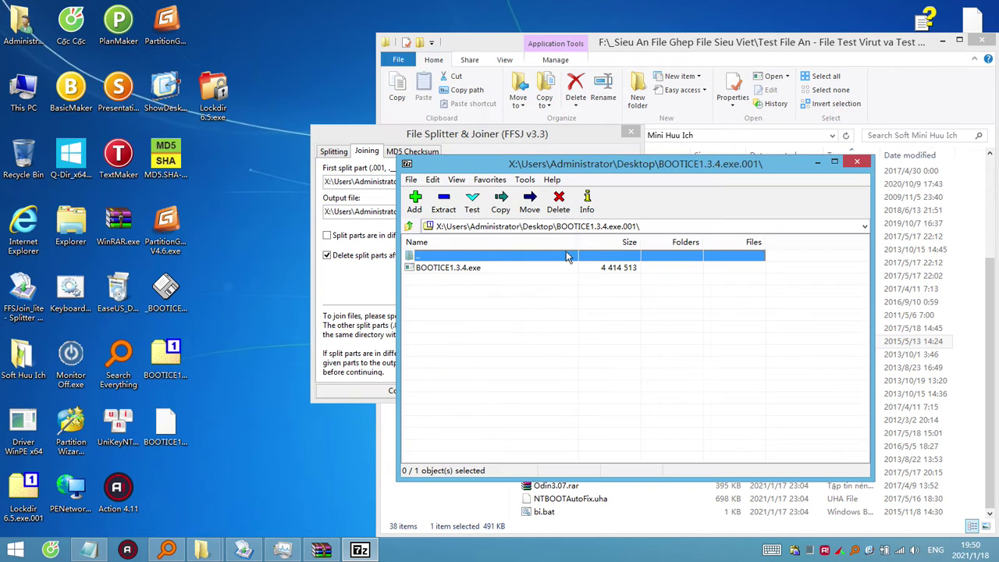
left_click(451, 269)
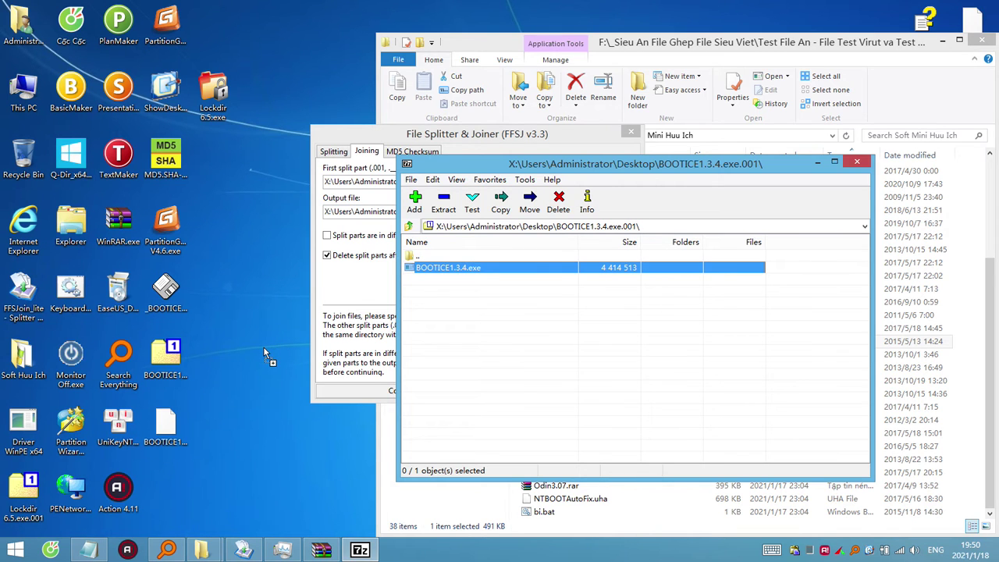
left_click_drag(264, 348, 264, 349)
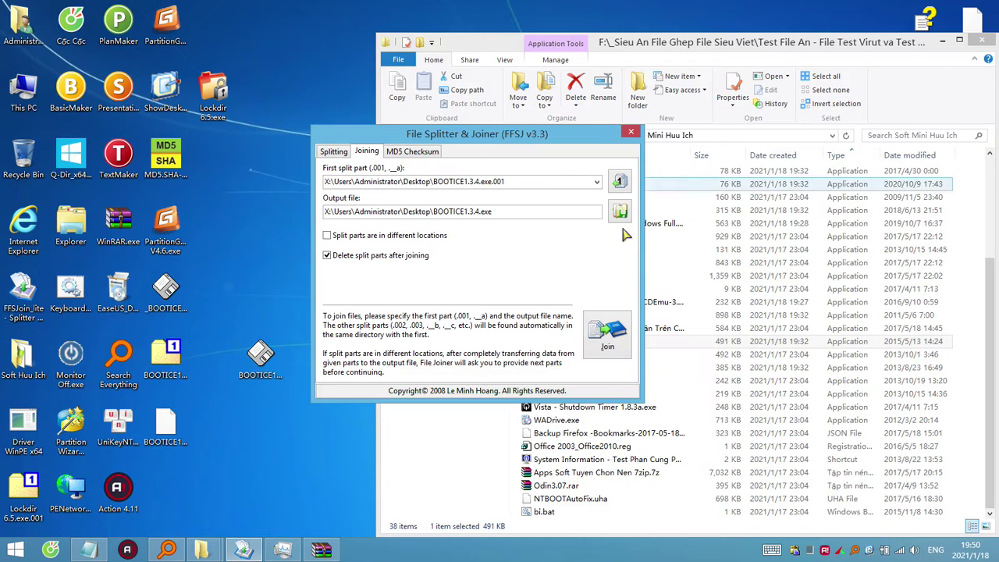
left_click(857, 162)
Compare the extracted BOOTICE1.3.4.exe with the .001 part by alternating their selection.
left_click(261, 367)
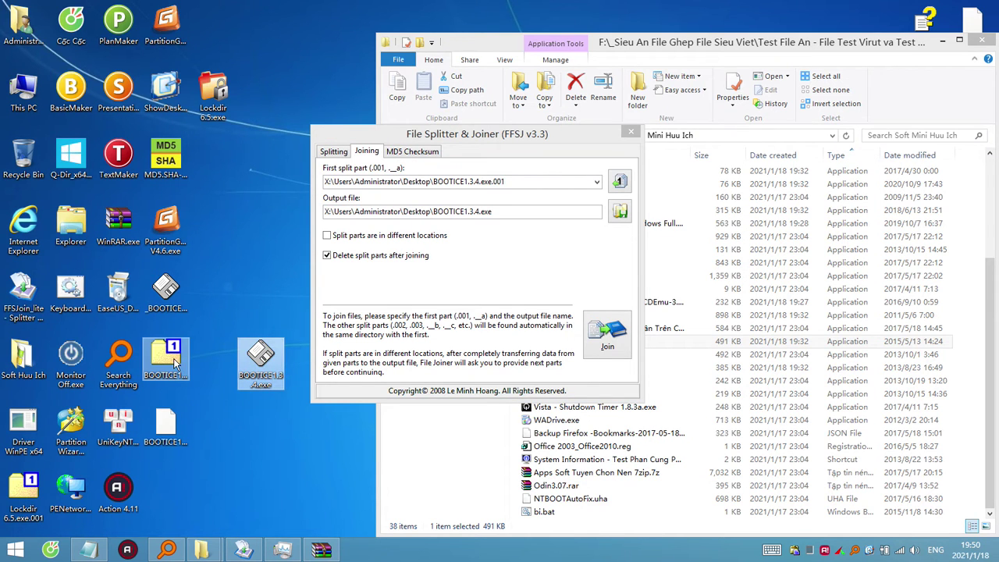
left_click(173, 358)
left_click(261, 361)
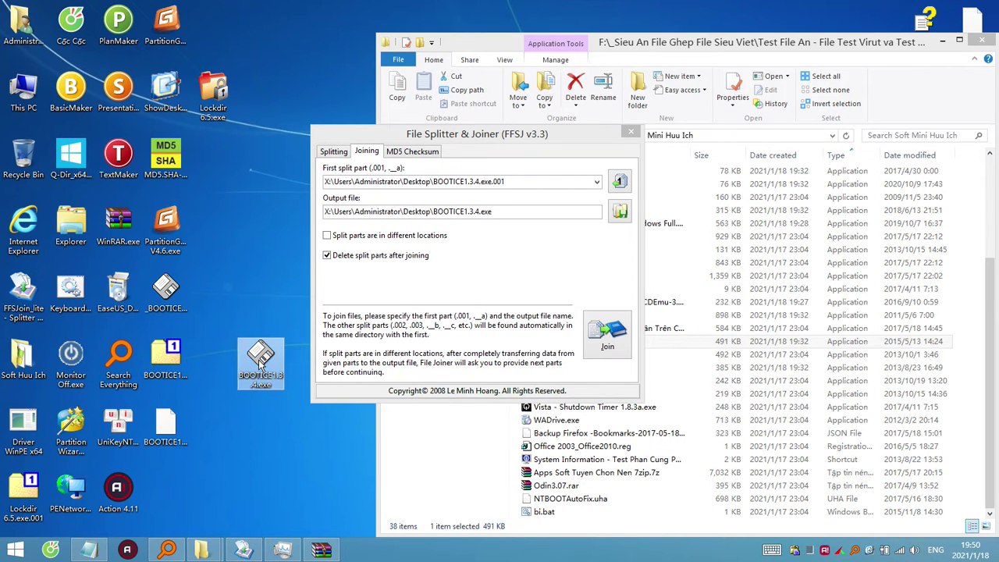
left_click(178, 359)
left_click(263, 364)
left_click(173, 359)
left_click(259, 365)
Open the extracted BOOTICE1.3.4.exe as an archive in WinRAR twice to check it.
right_click(261, 361)
left_click(304, 353)
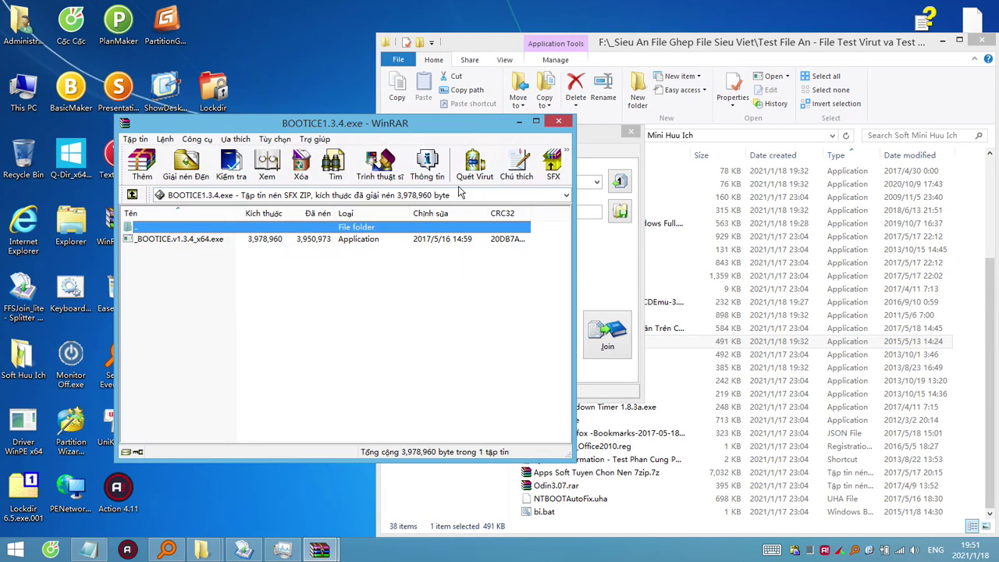
left_click(559, 121)
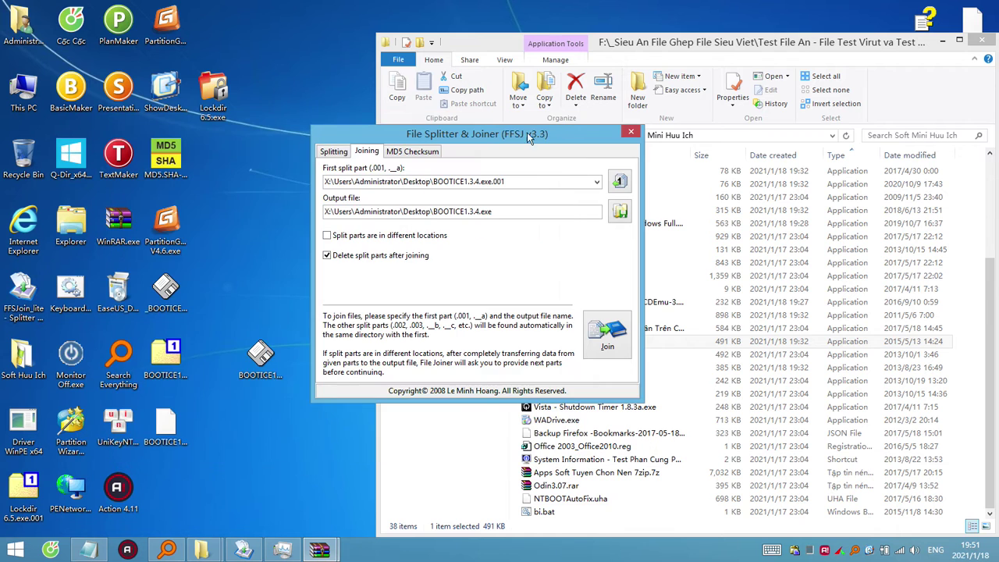
right_click(259, 369)
left_click(323, 287)
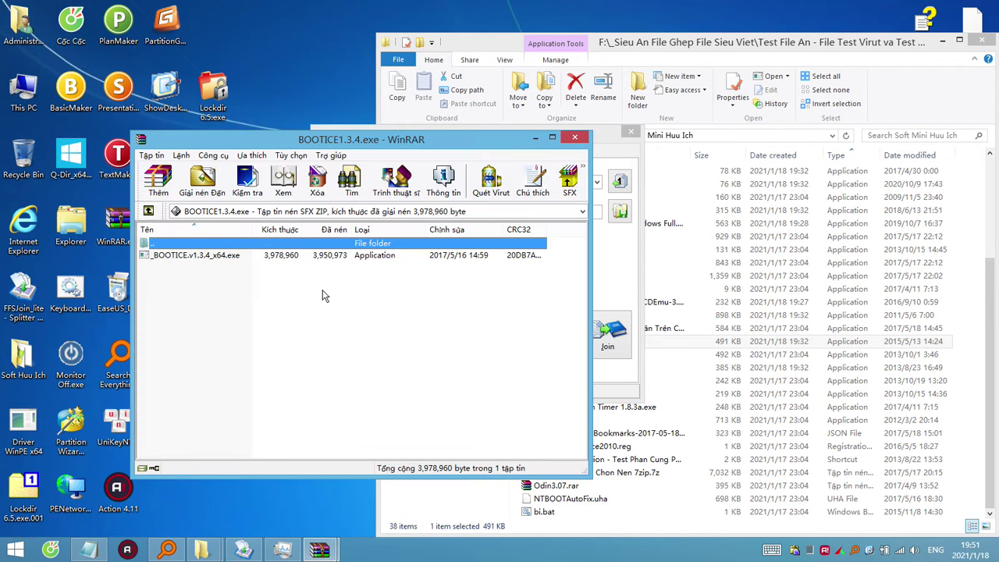
left_click(575, 137)
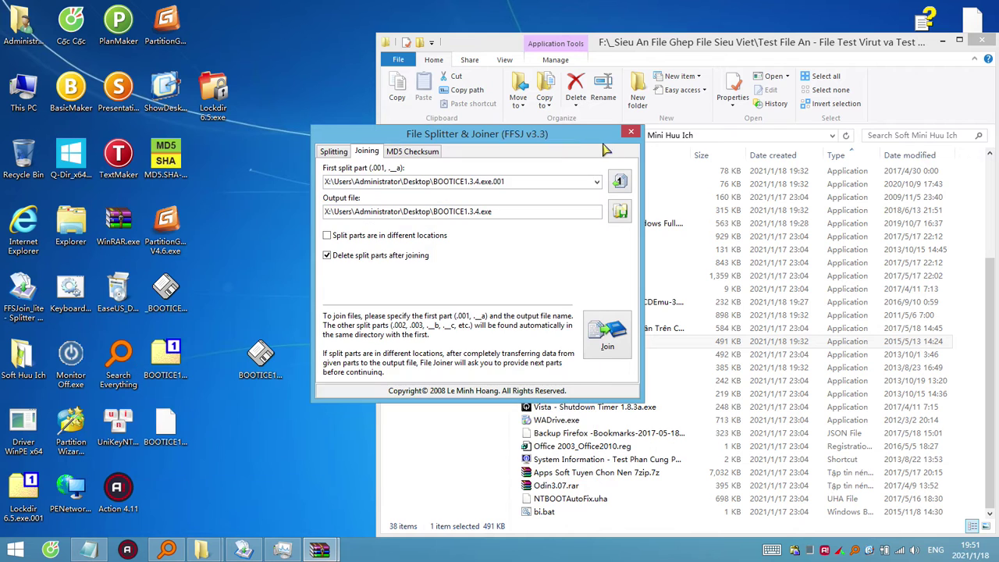
Delete the extracted BOOTICE1.3.4.exe and the .001 part from the desktop.
left_click(236, 422)
left_click(260, 375)
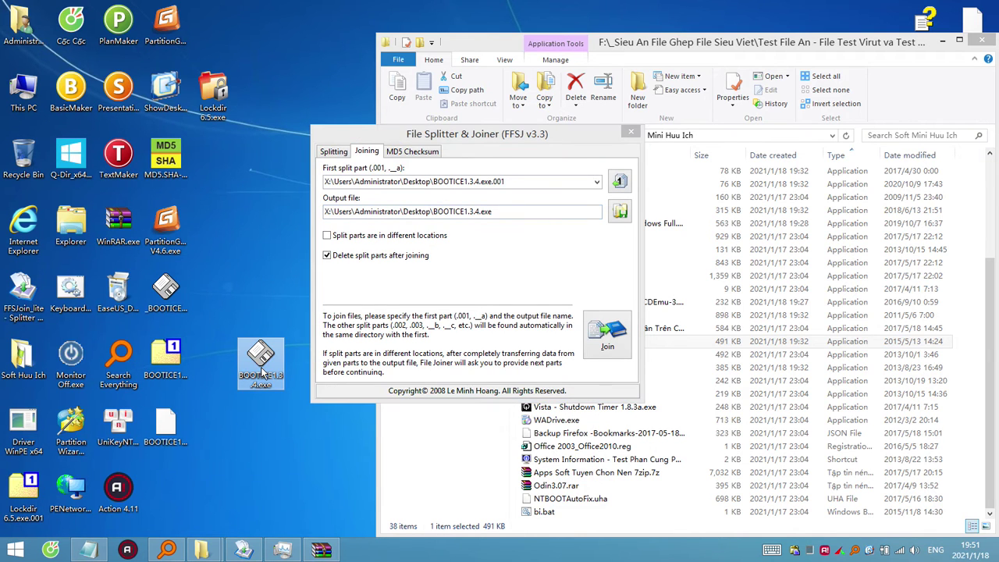
left_click(166, 371, "ctrl")
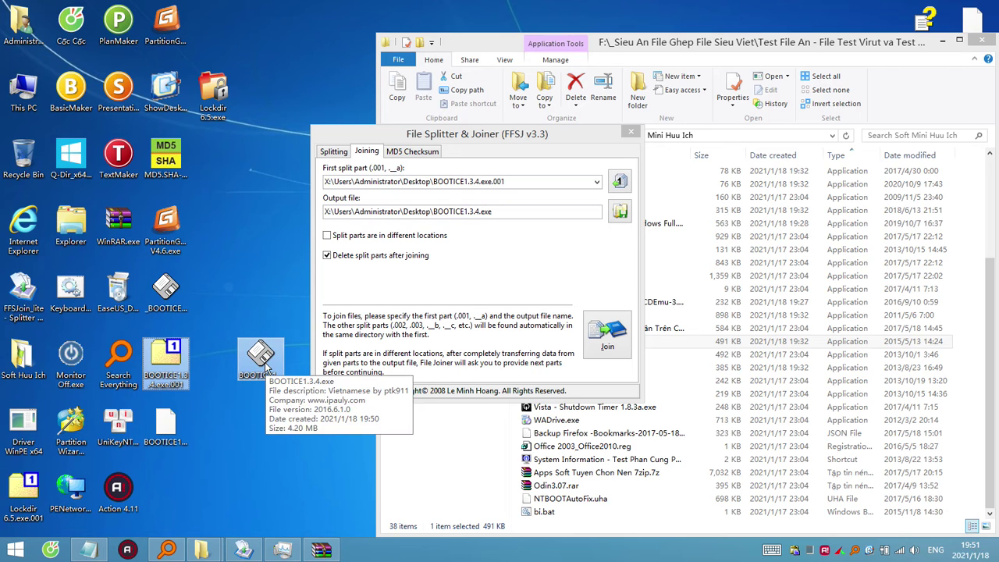
key("Delete")
left_click(169, 427)
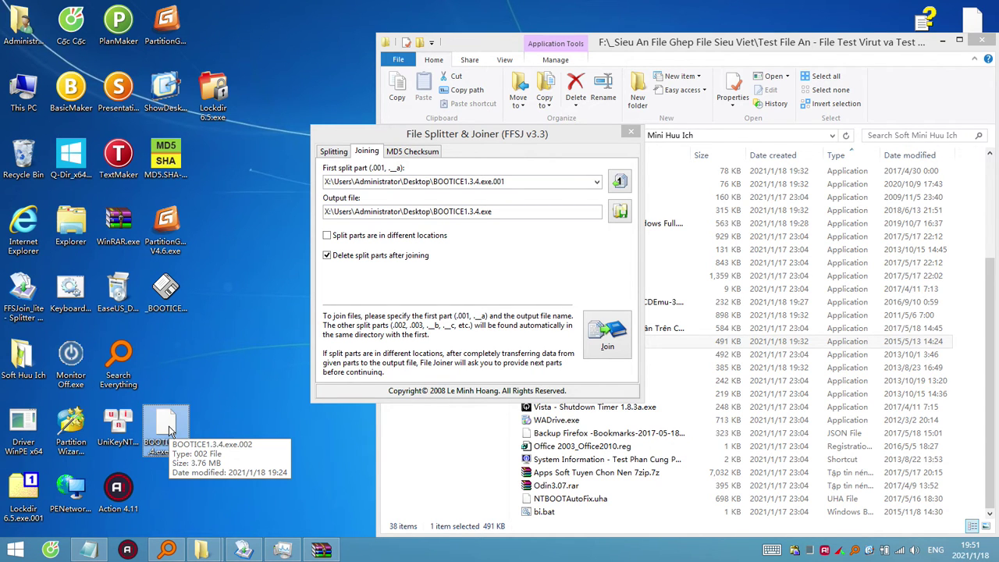
right_click(168, 428)
mouse_move(313, 230)
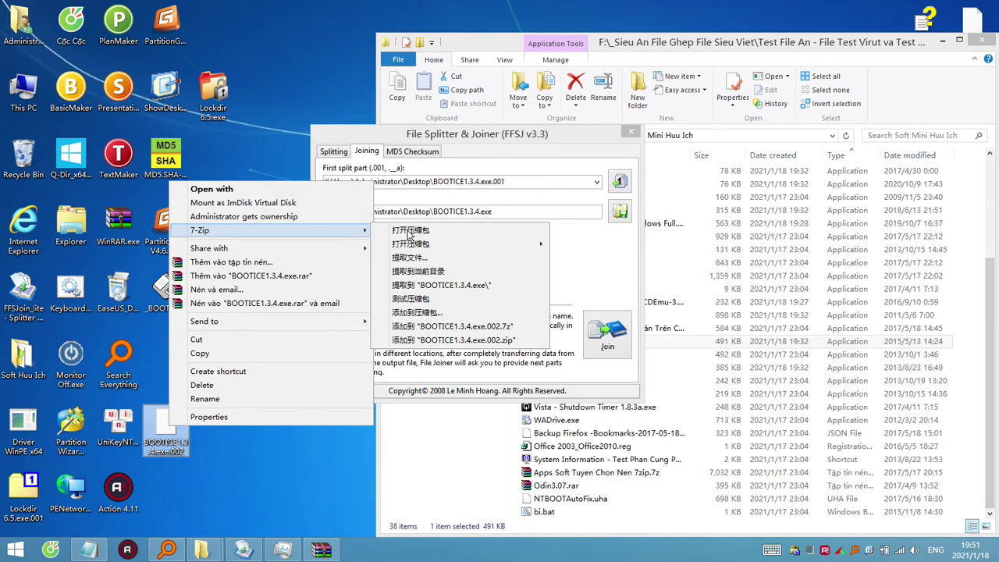
left_click(409, 232)
left_click_drag(568, 248, 156, 305)
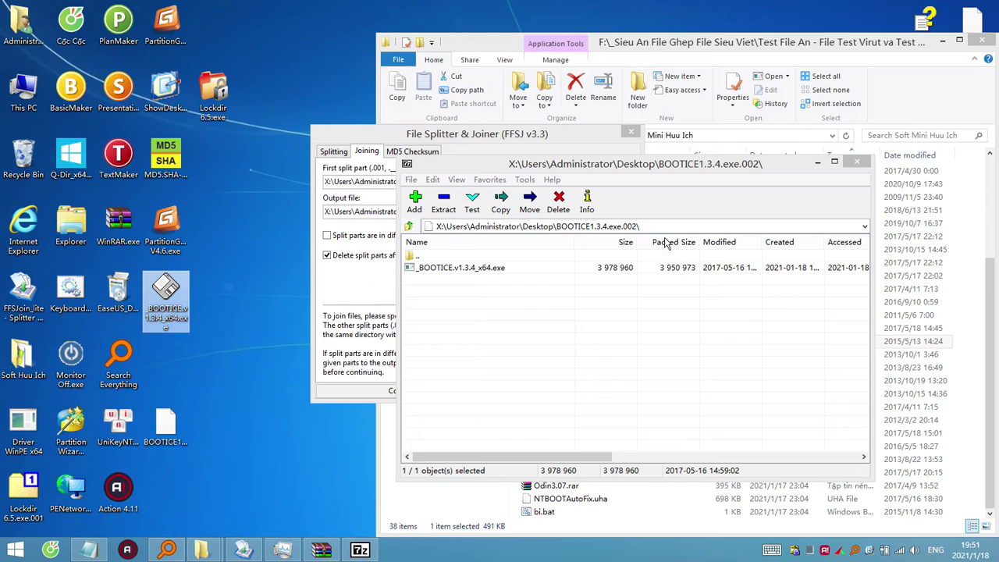
left_click(858, 162)
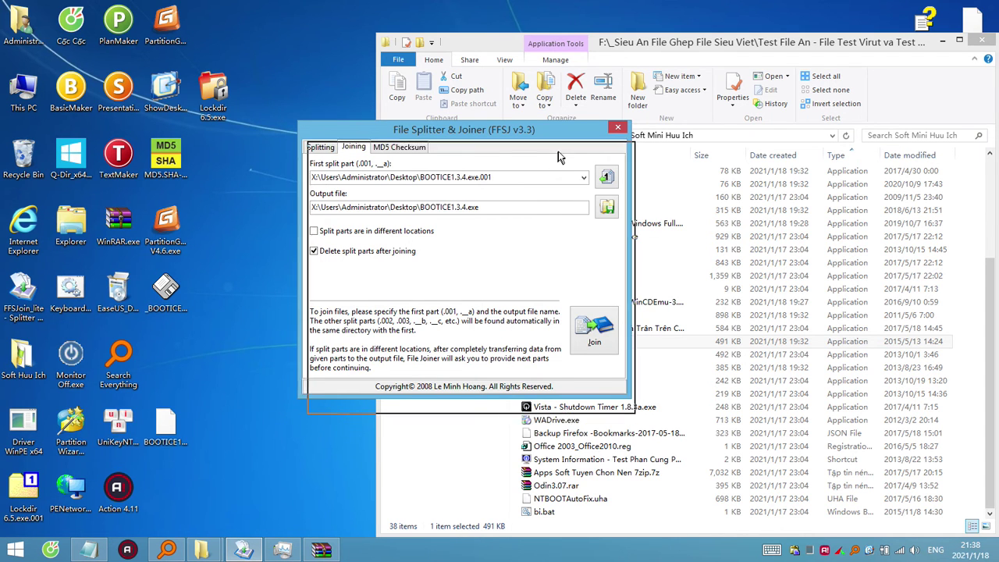
left_click_drag(558, 156, 553, 152)
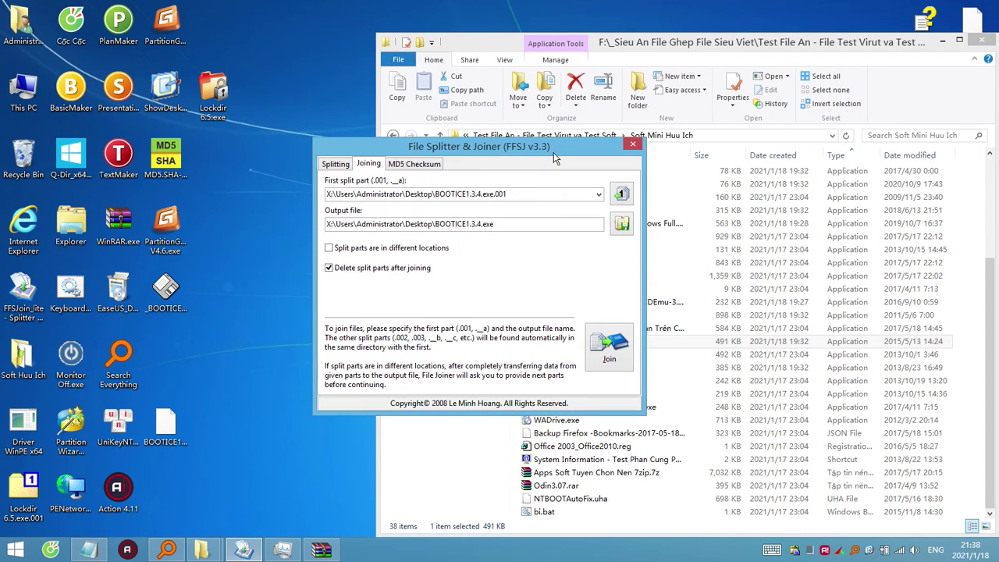
left_click(175, 300)
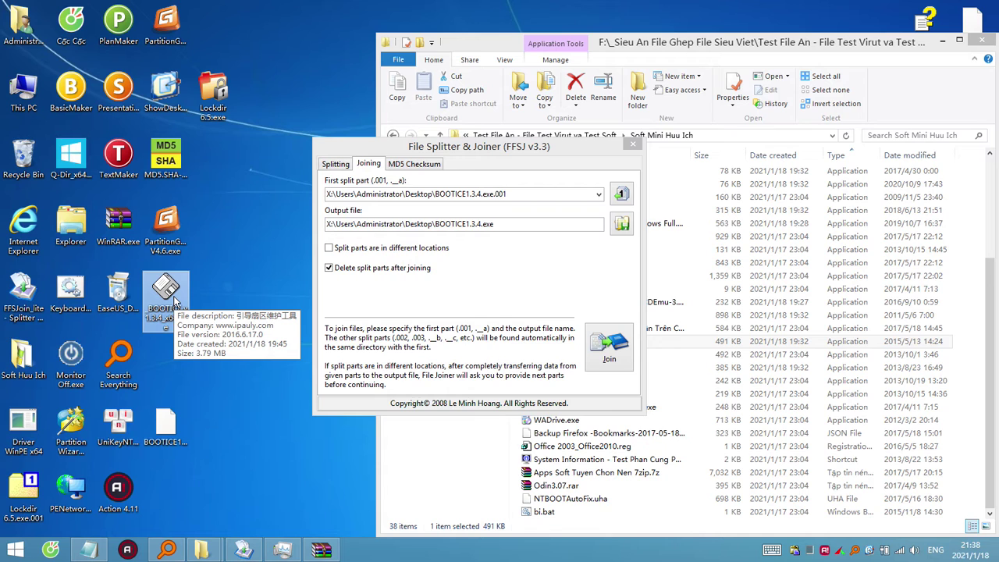
left_click(164, 426)
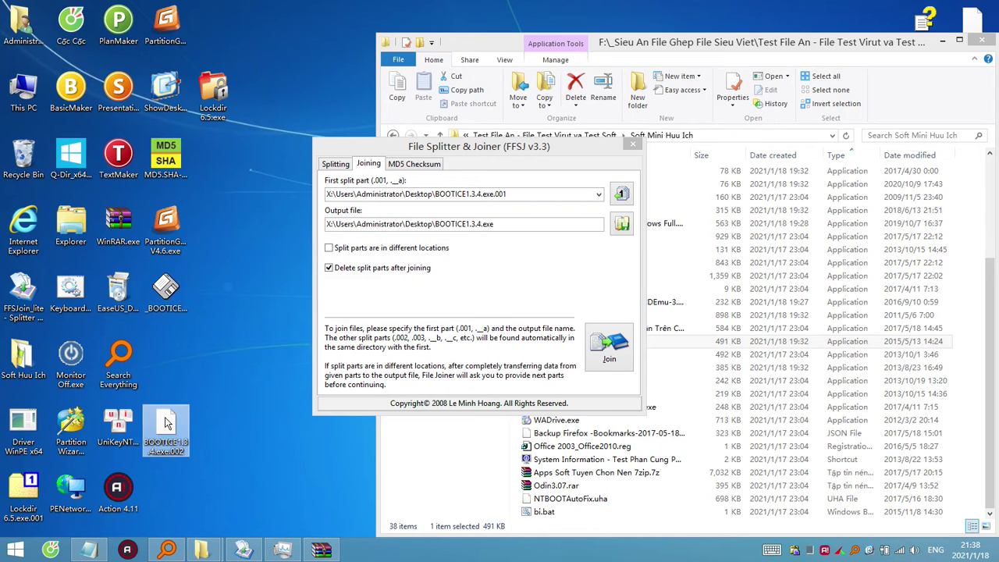
left_click(171, 303)
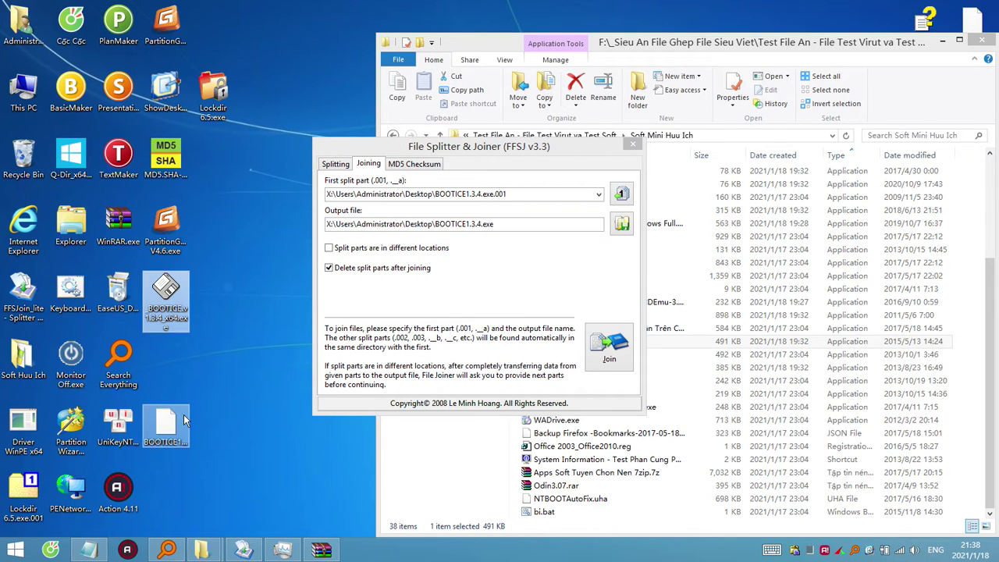
left_click(184, 414)
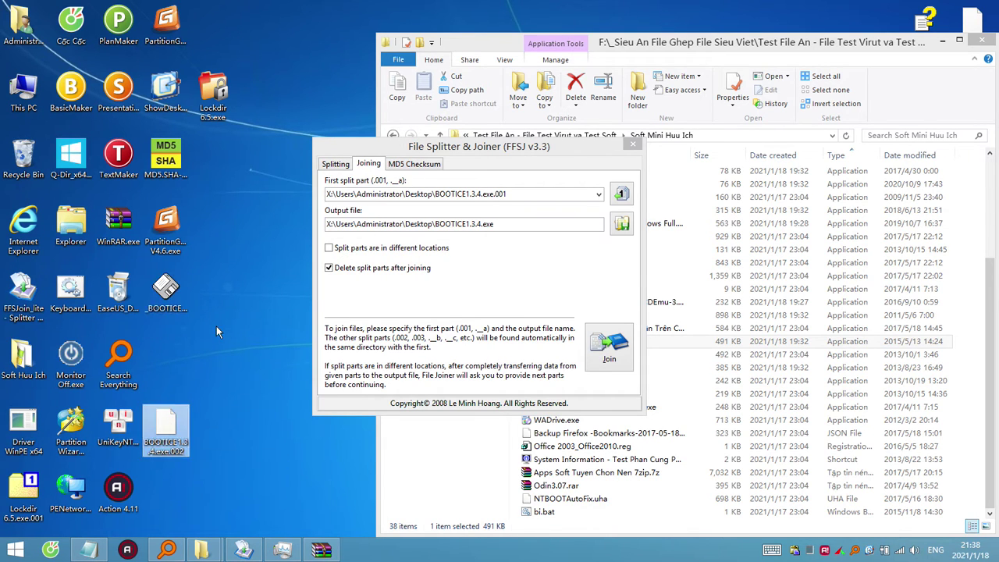
left_click(173, 312)
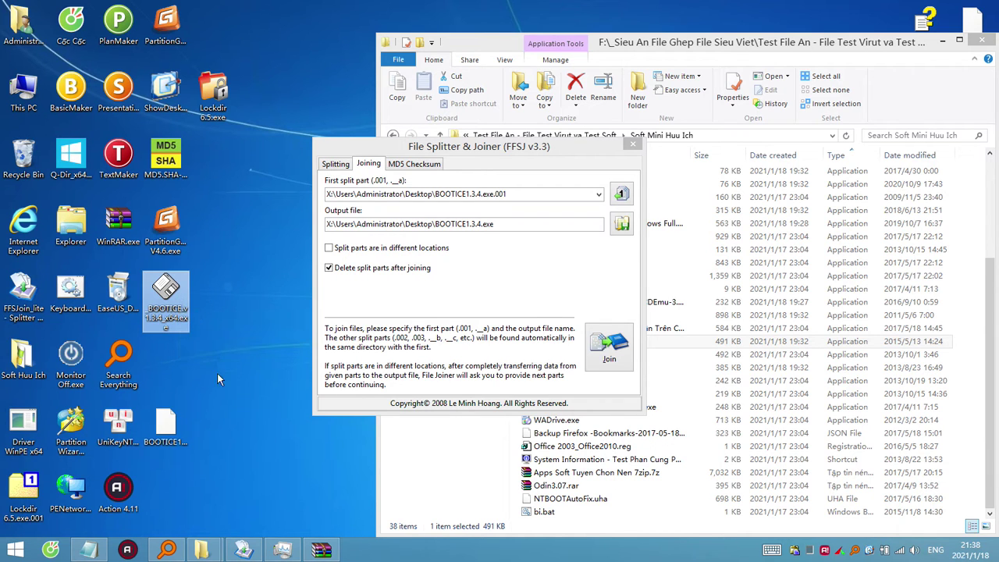
left_click(179, 436)
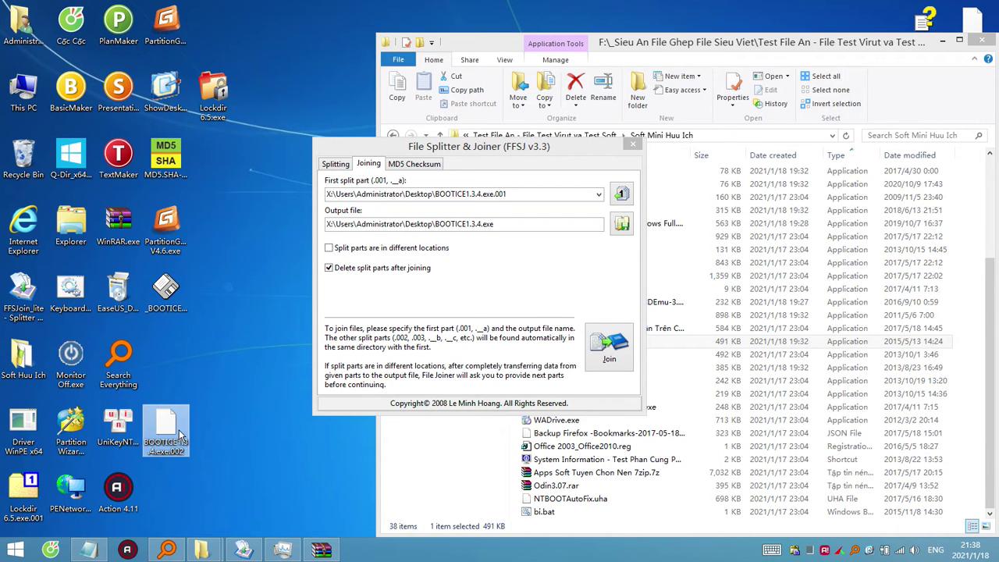
left_click(179, 291)
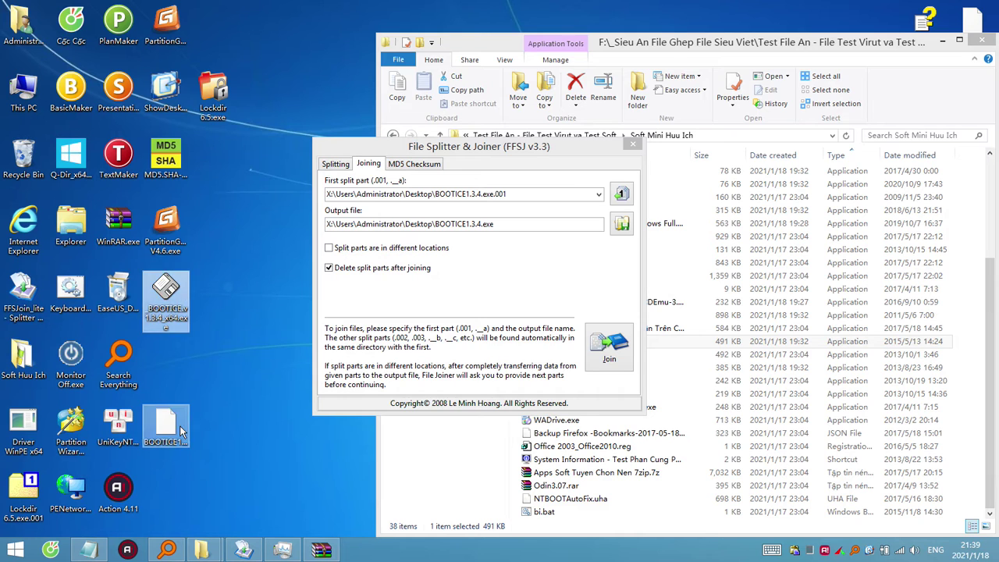
left_click(139, 440)
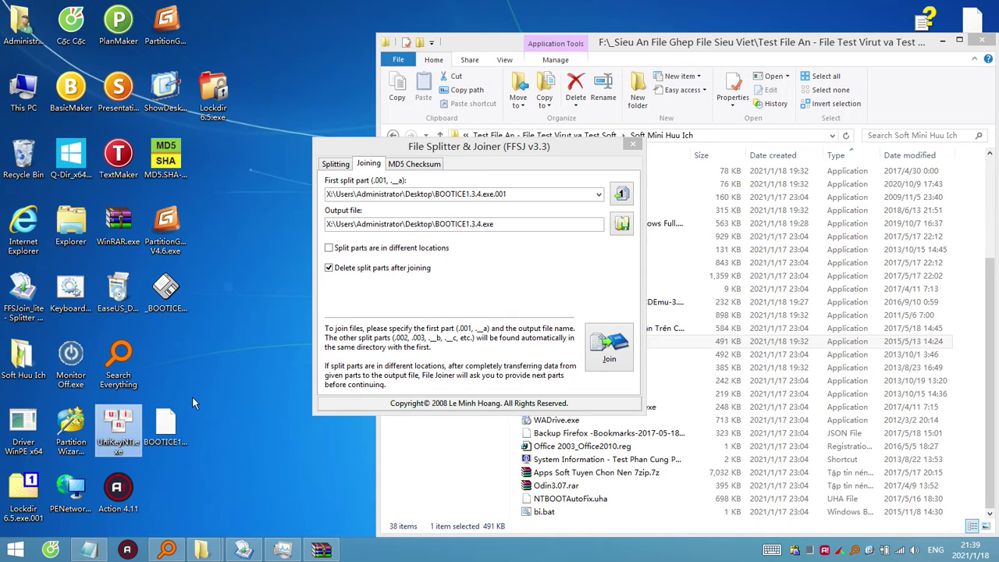
left_click(176, 297)
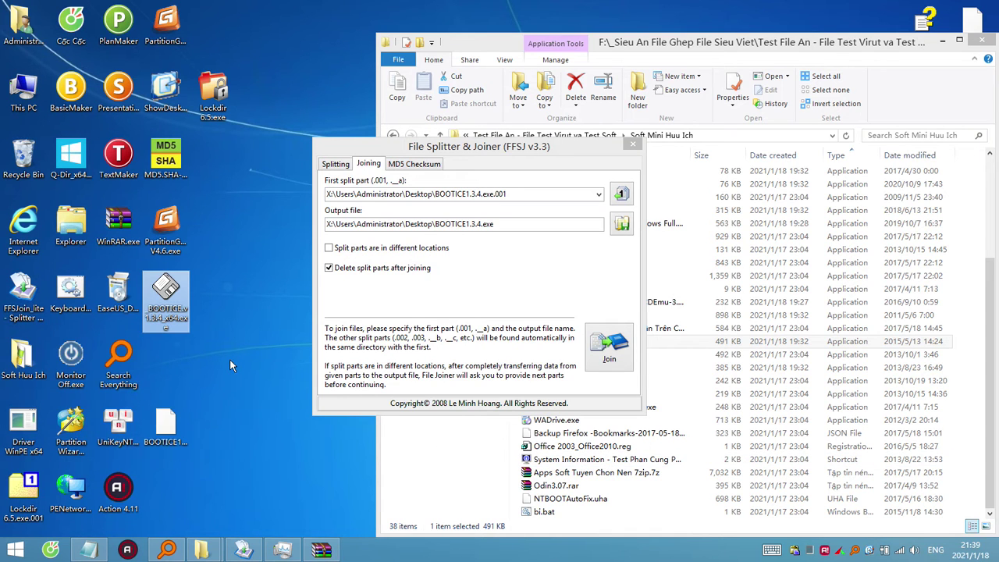
right_click(173, 297)
left_click(215, 296)
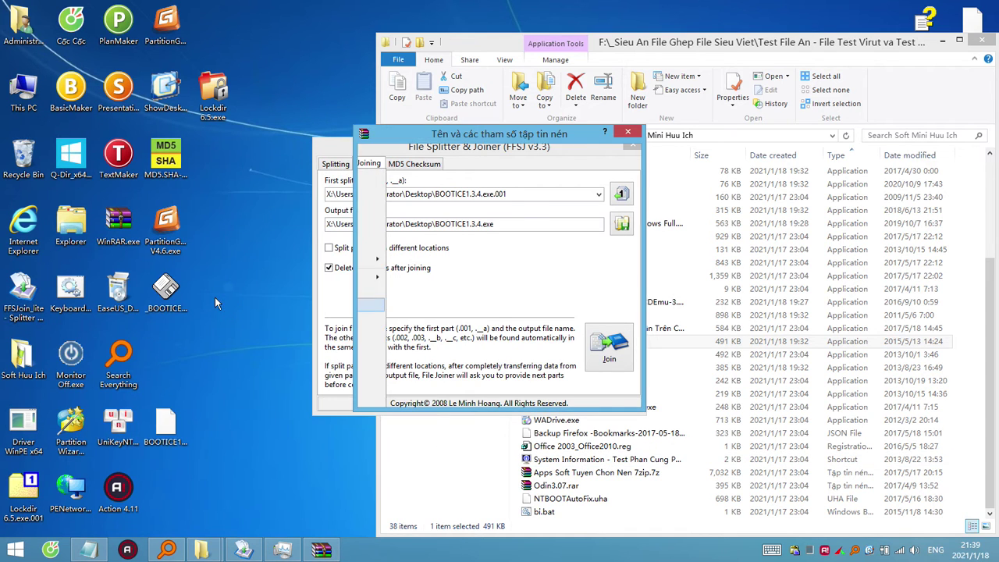
key("Escape")
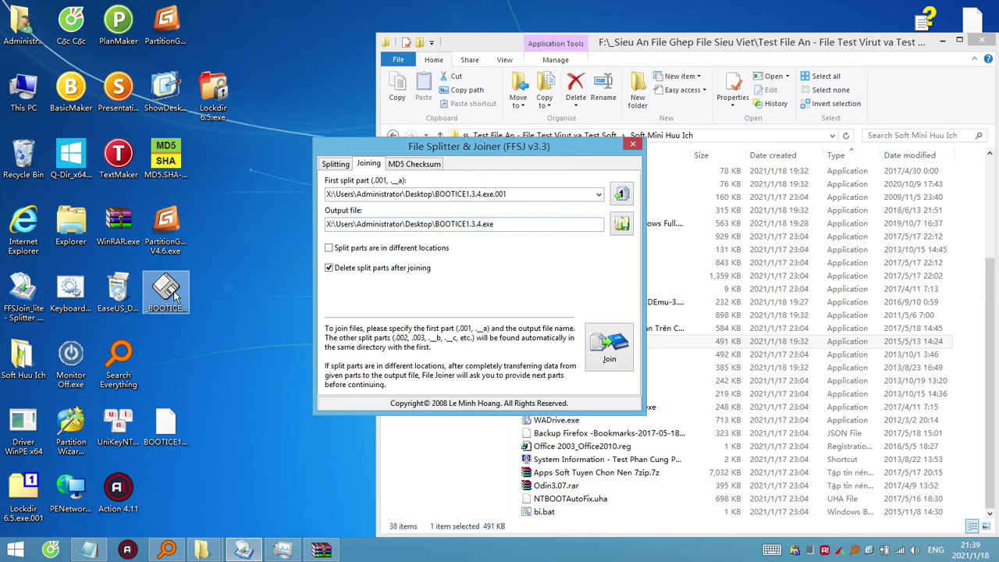
double_click(175, 295)
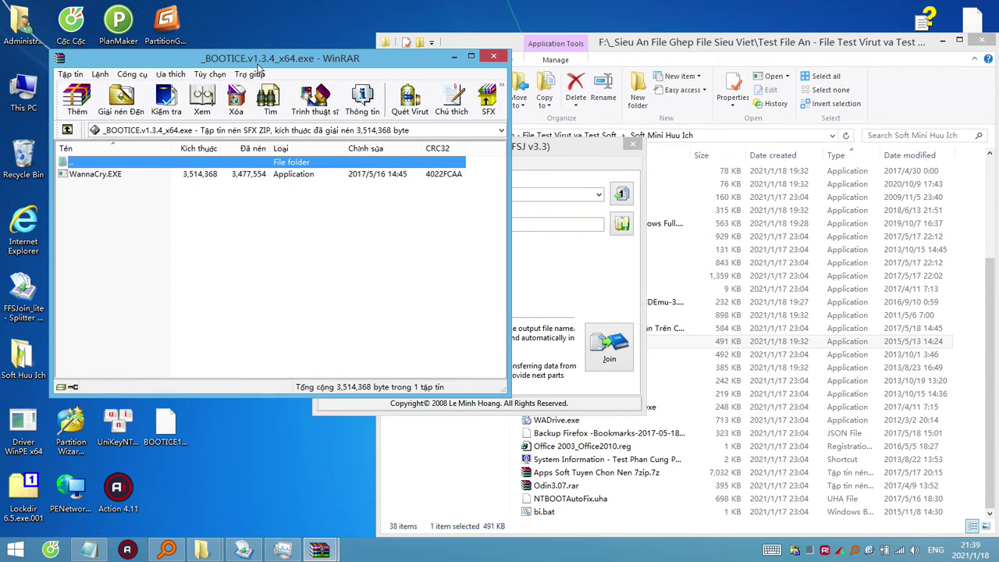
left_click_drag(258, 67, 515, 207)
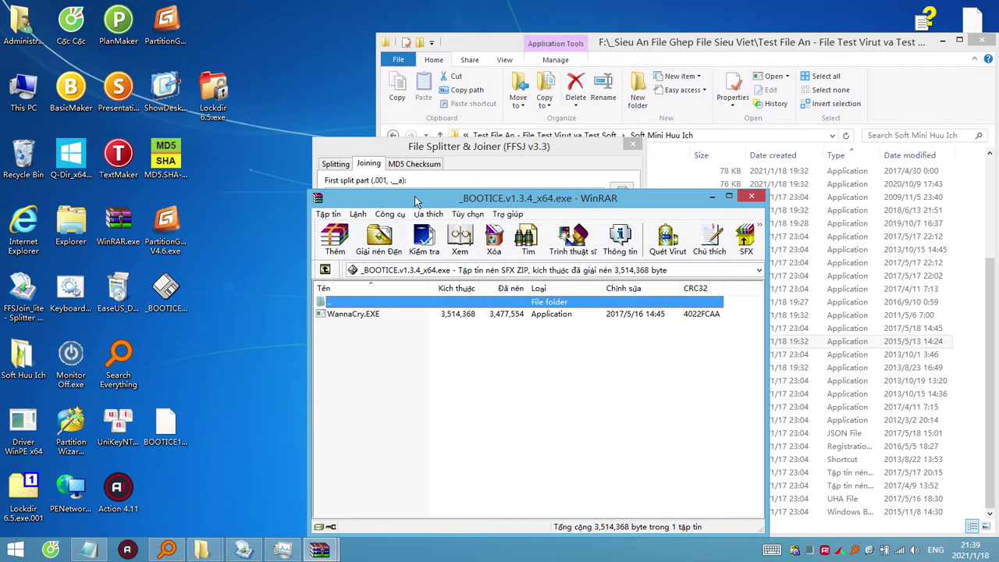
left_click_drag(440, 201, 416, 191)
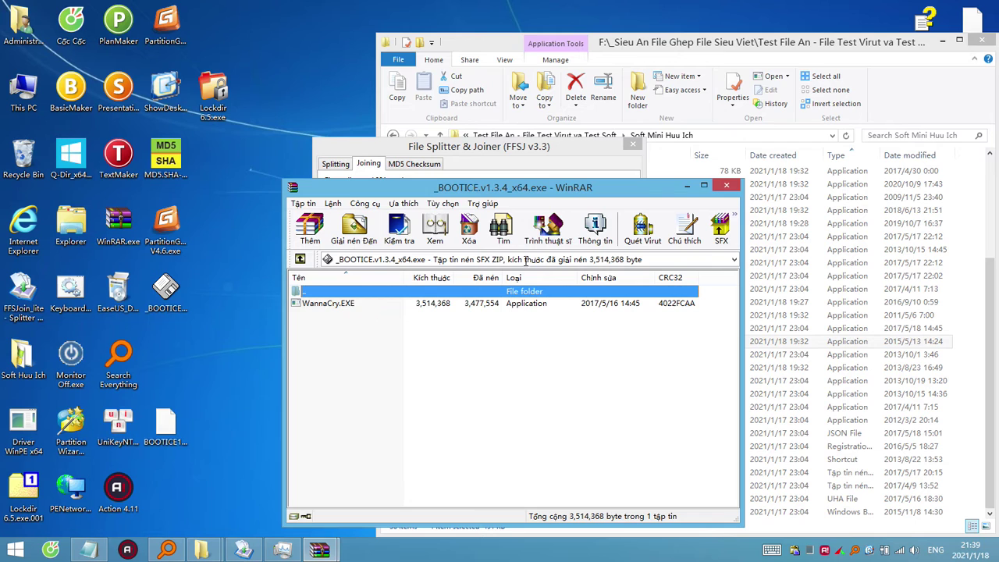
left_click(727, 187)
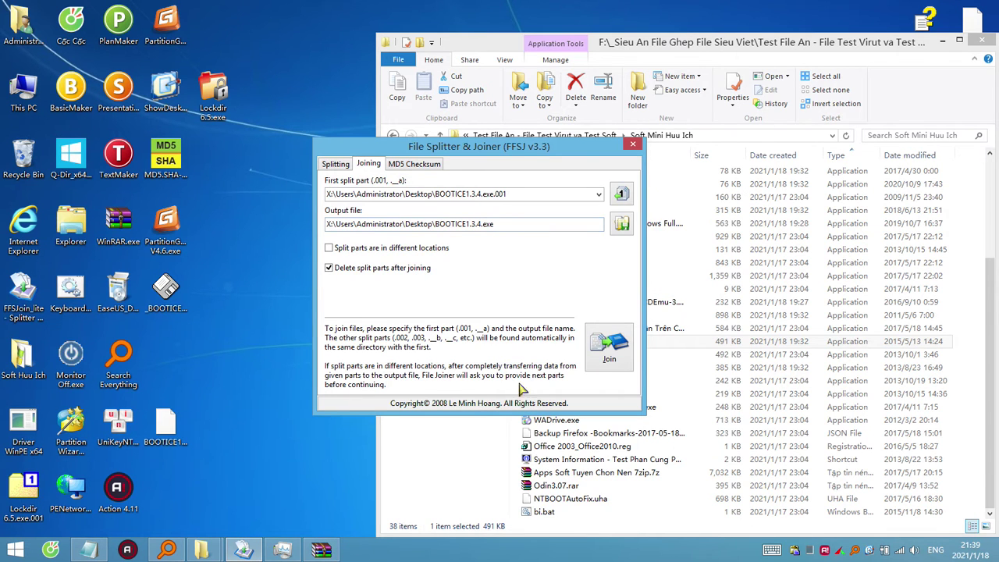
left_click(216, 375)
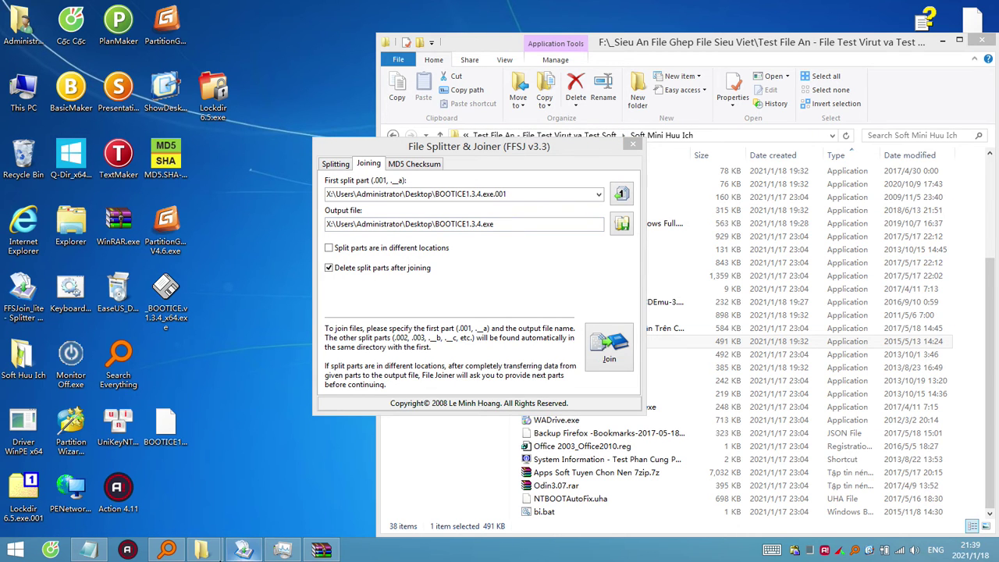
Open the BOOTICEx64_2016.06.17_v1.3.4.0.exe Everything result in 7-Zip as an archive.
left_click(166, 550)
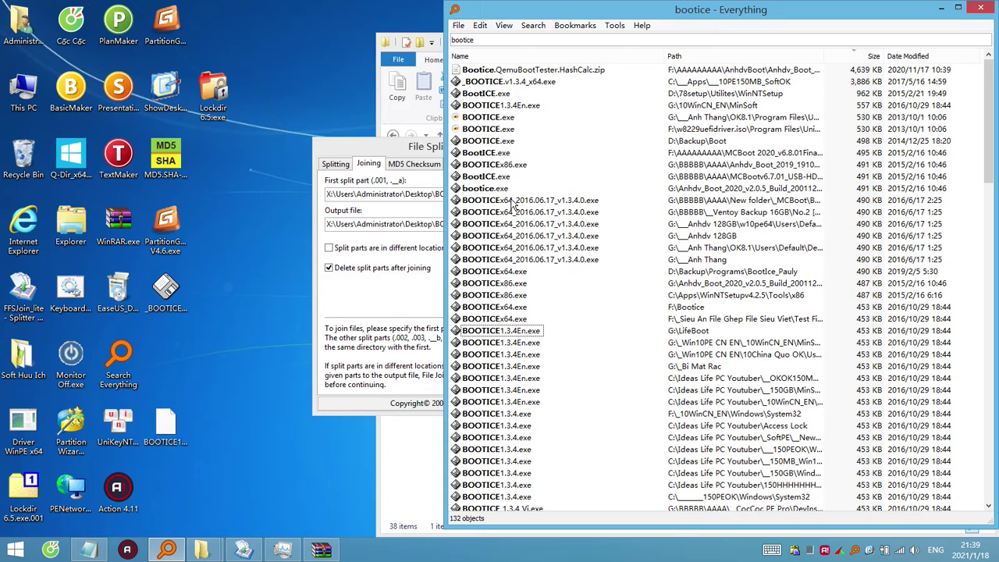
left_click(502, 201)
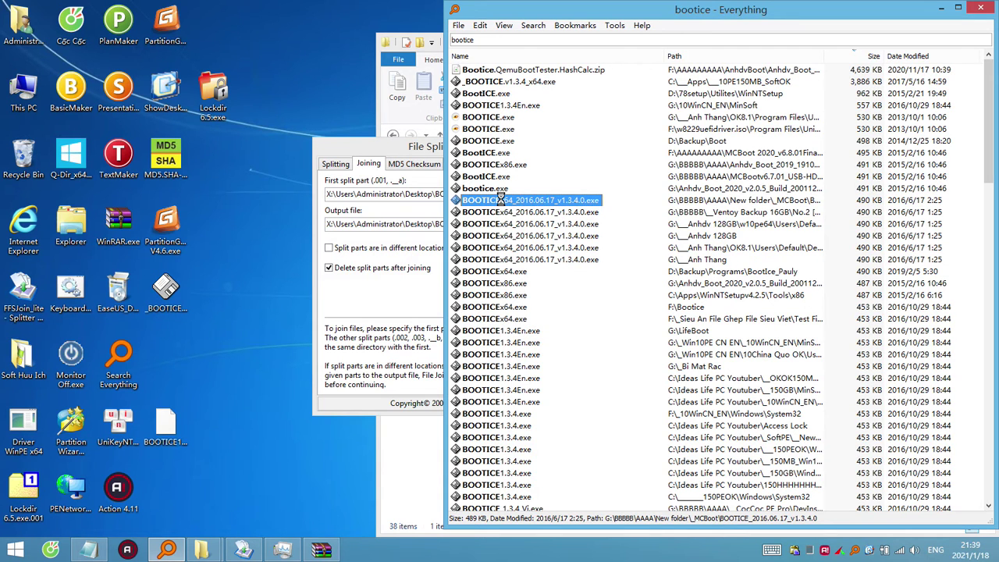
right_click(500, 200)
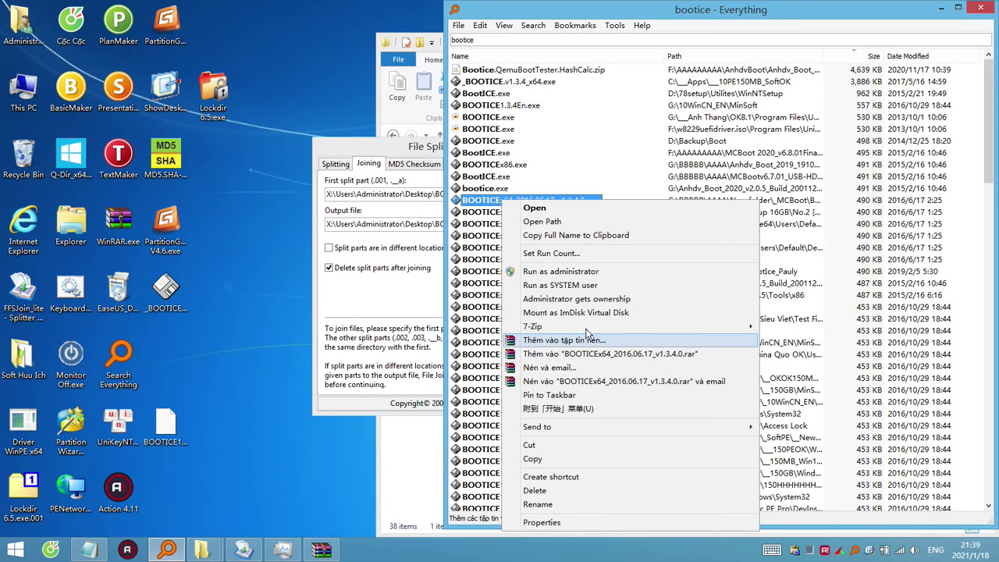
mouse_move(591, 327)
left_click(798, 329)
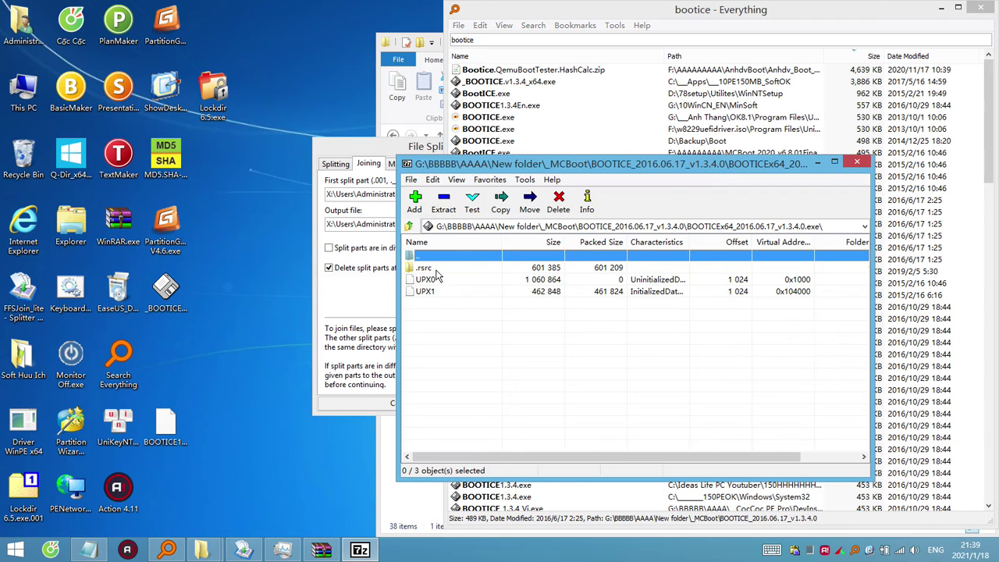
Select the .rsrc, UPX0 and UPX1 sections in the archive list.
left_click_drag(427, 268, 484, 334)
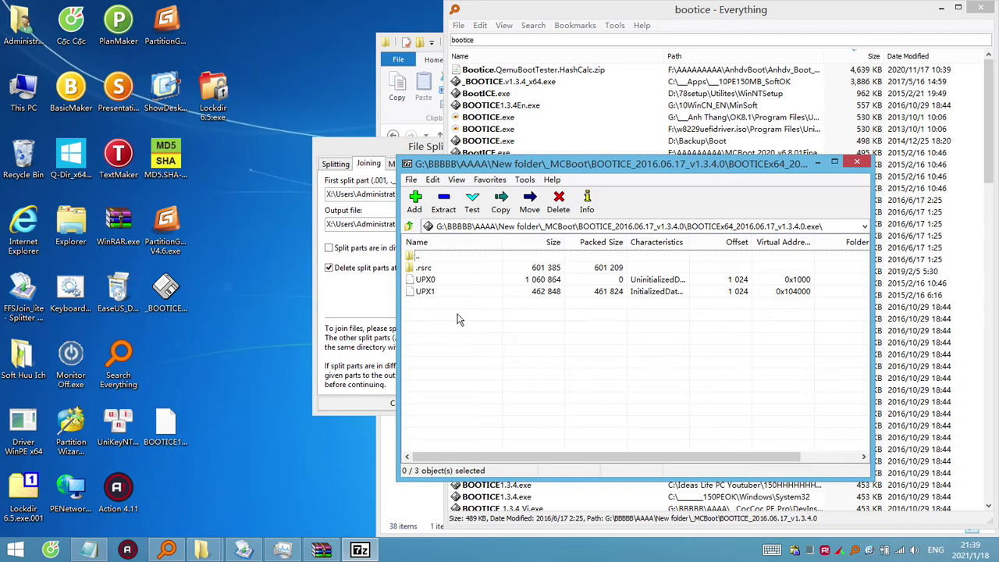
left_click_drag(431, 304, 414, 270)
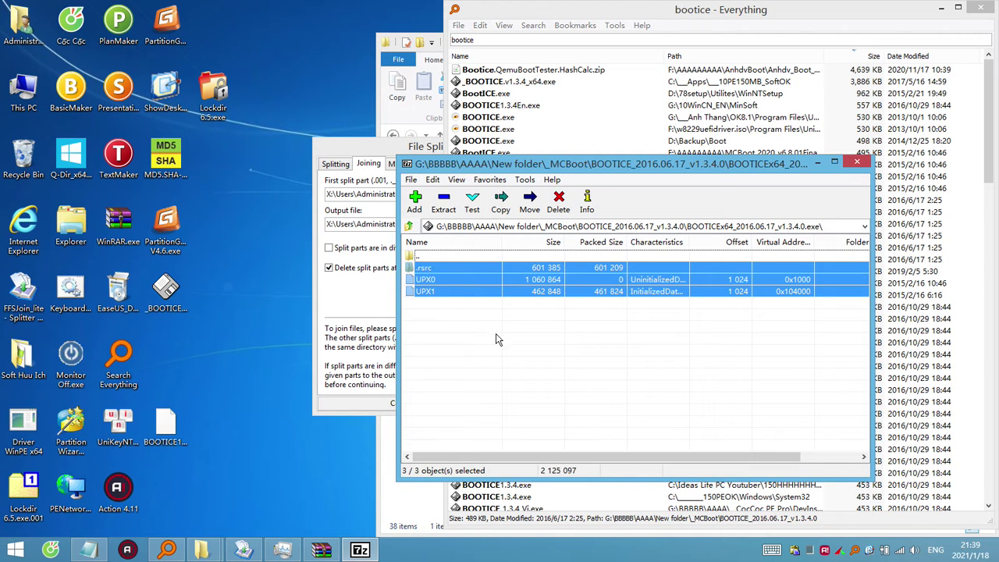
left_click_drag(504, 324, 424, 265)
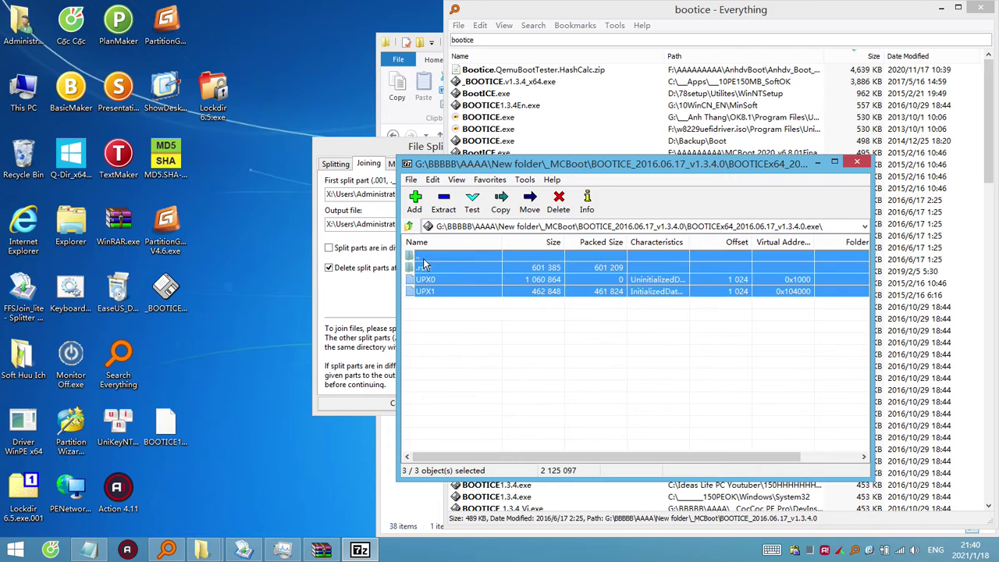
left_click(175, 231)
right_click(176, 230)
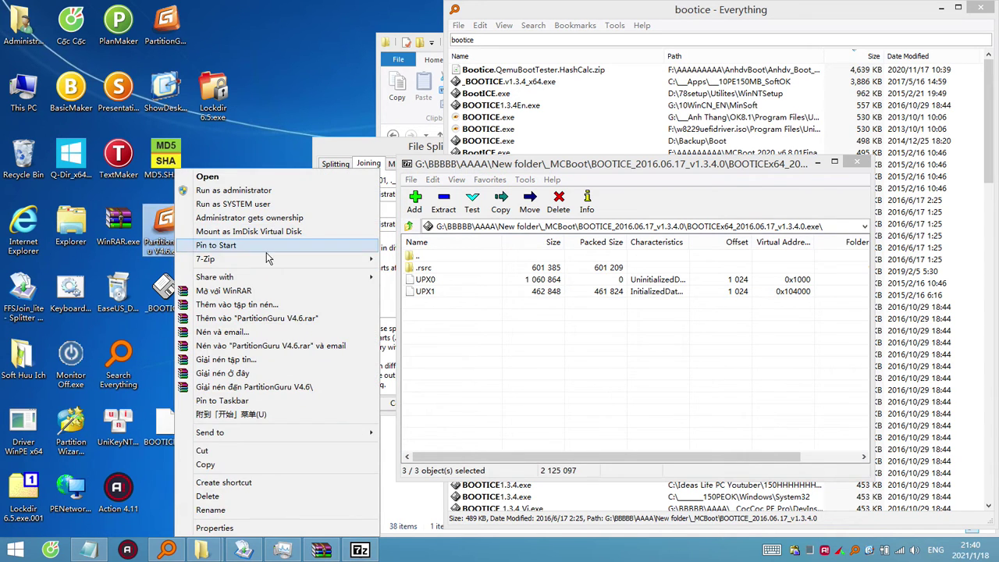
left_click(246, 291)
left_click(160, 238)
scroll(160, 238, "down", 3)
scroll(160, 238, "up", 2)
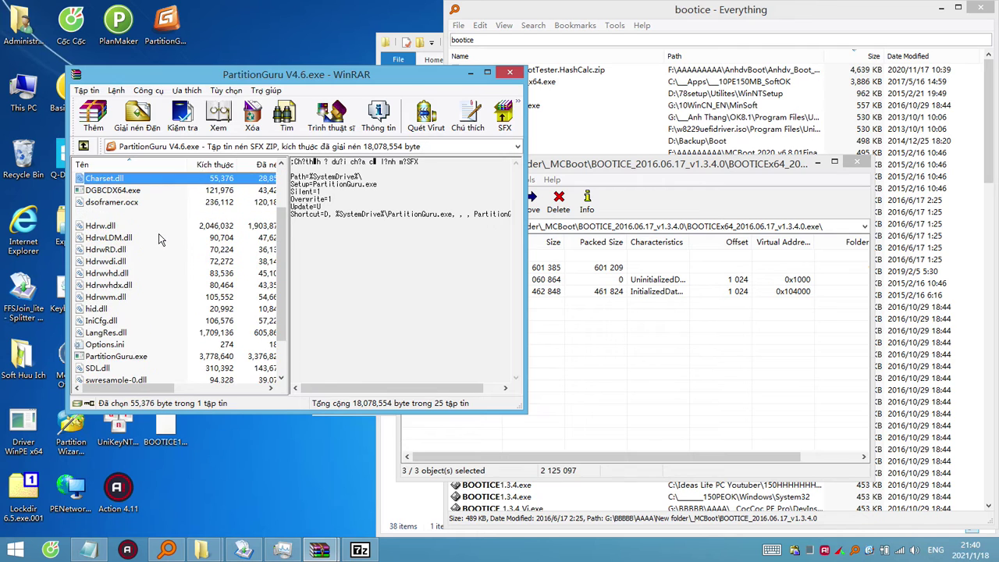
scroll(158, 234, "down", 2)
left_click(487, 74)
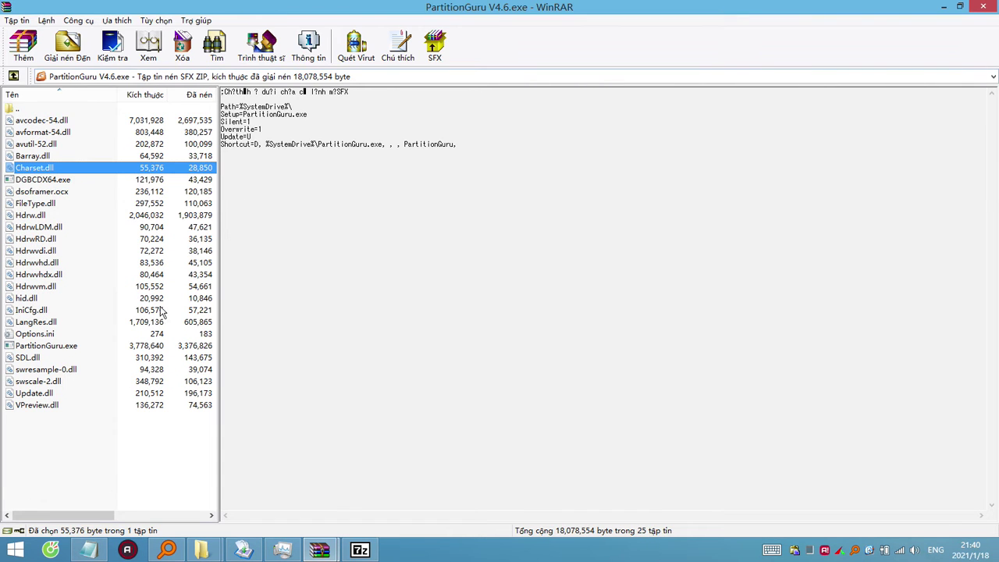
left_click_drag(220, 191, 337, 217)
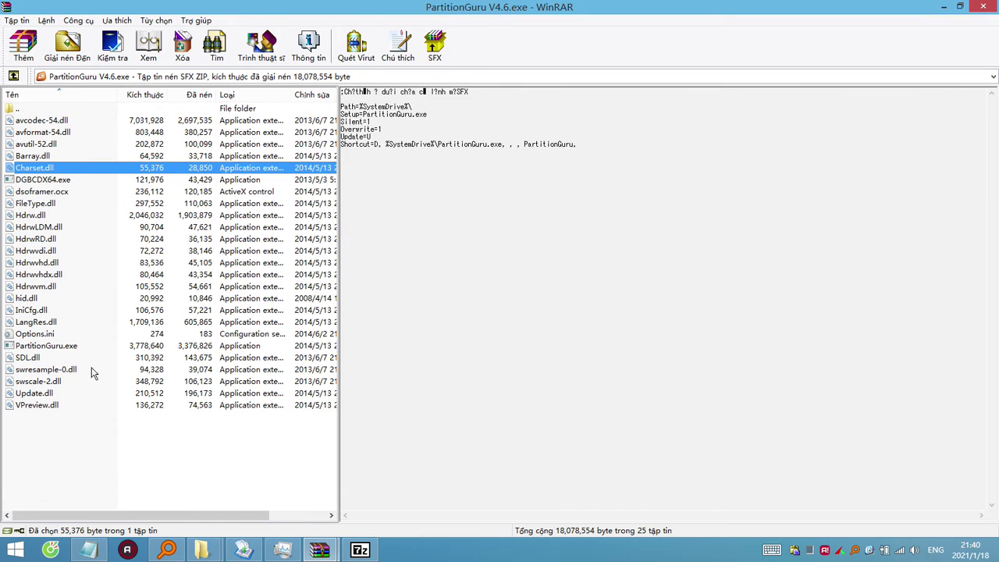
left_click_drag(101, 422, 27, 119)
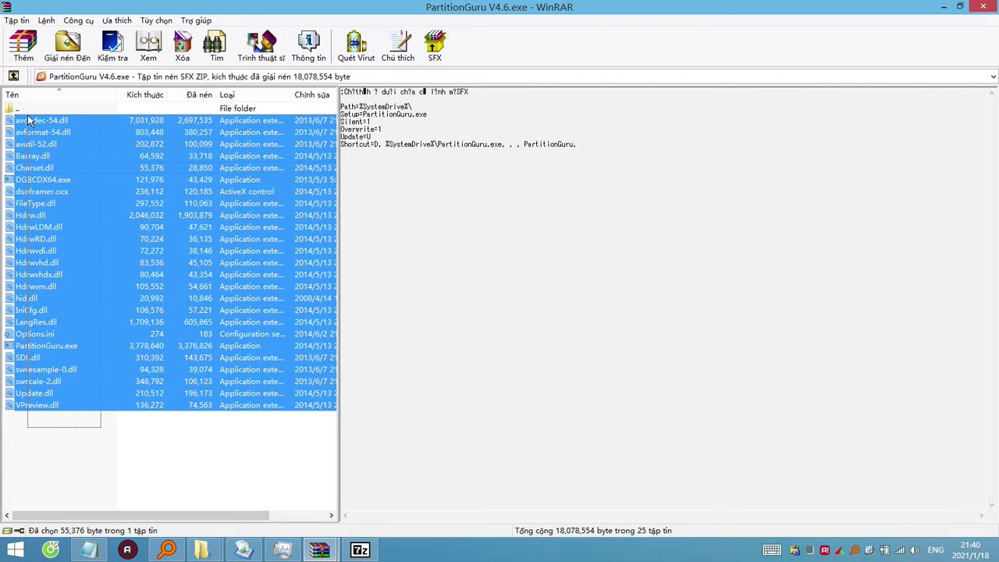
left_click_drag(121, 436, 11, 122)
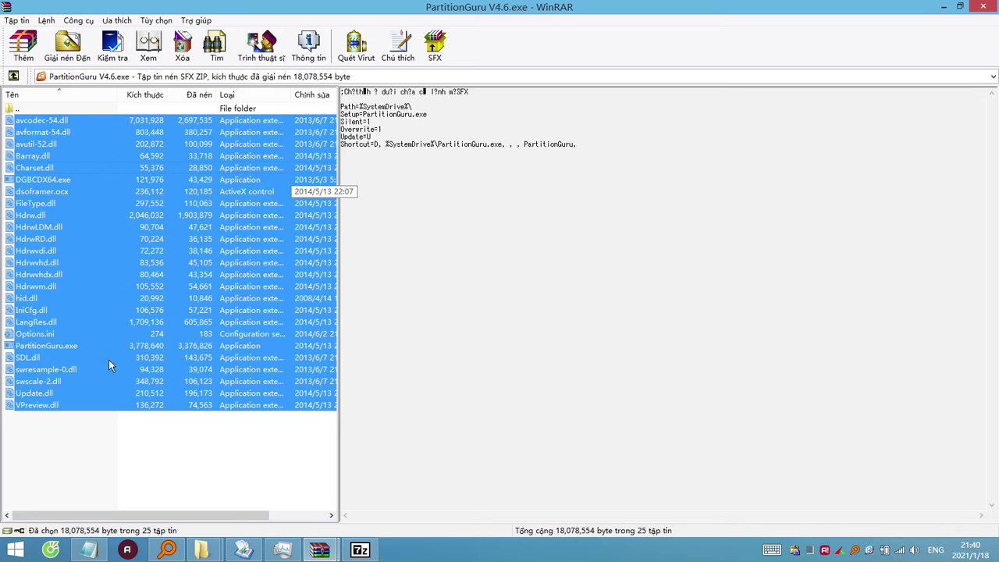
left_click(75, 430)
left_click(59, 347)
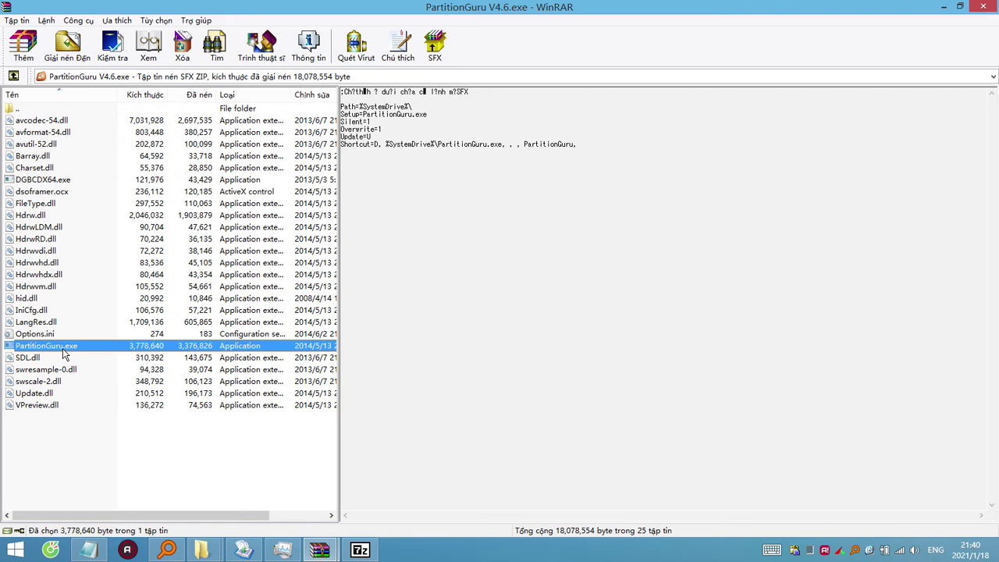
left_click(982, 10)
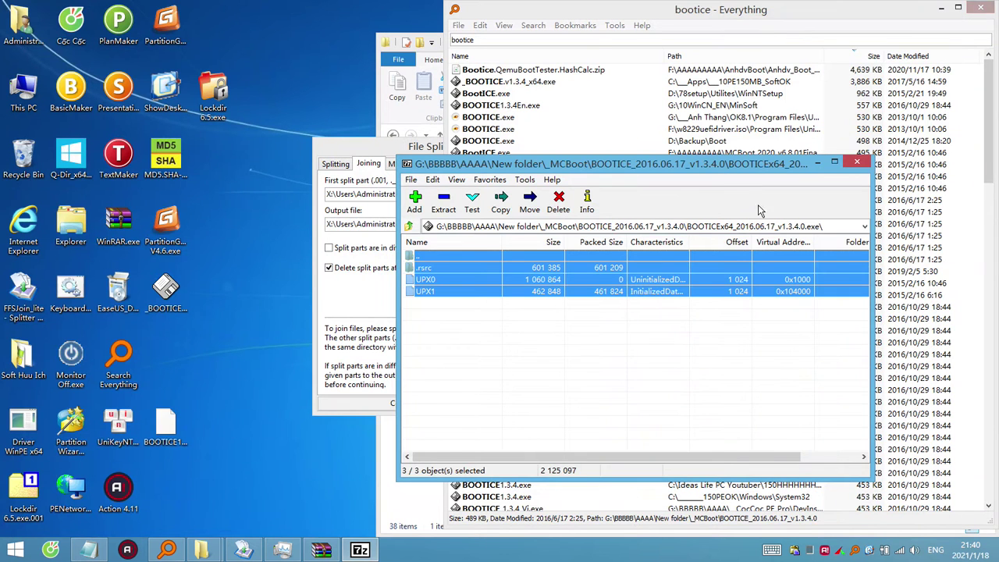
Close the BOOTICEx64 archive in 7-Zip, minimize Everything, and nudge the FFSJ dialog left.
left_click(523, 357)
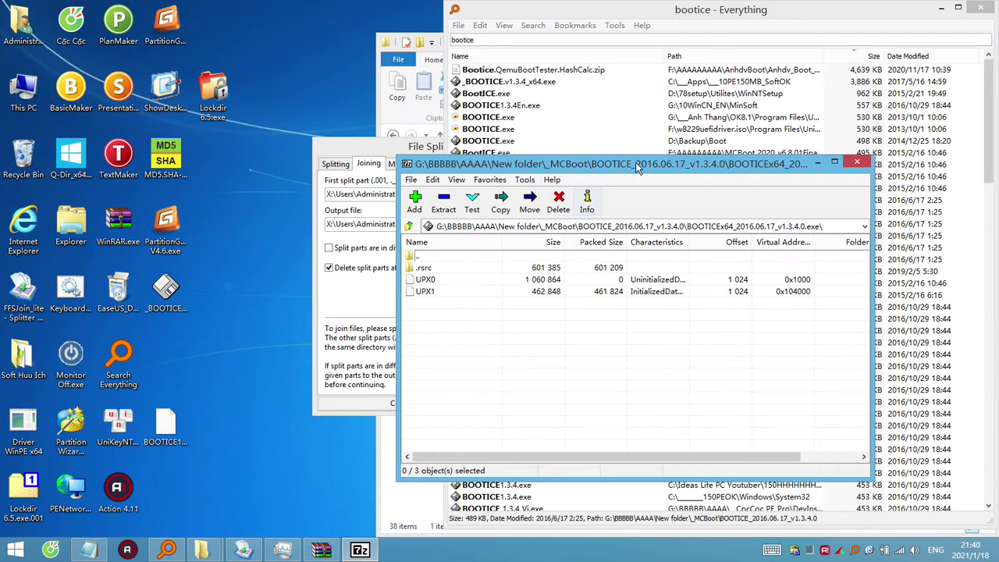
left_click_drag(519, 199, 485, 209)
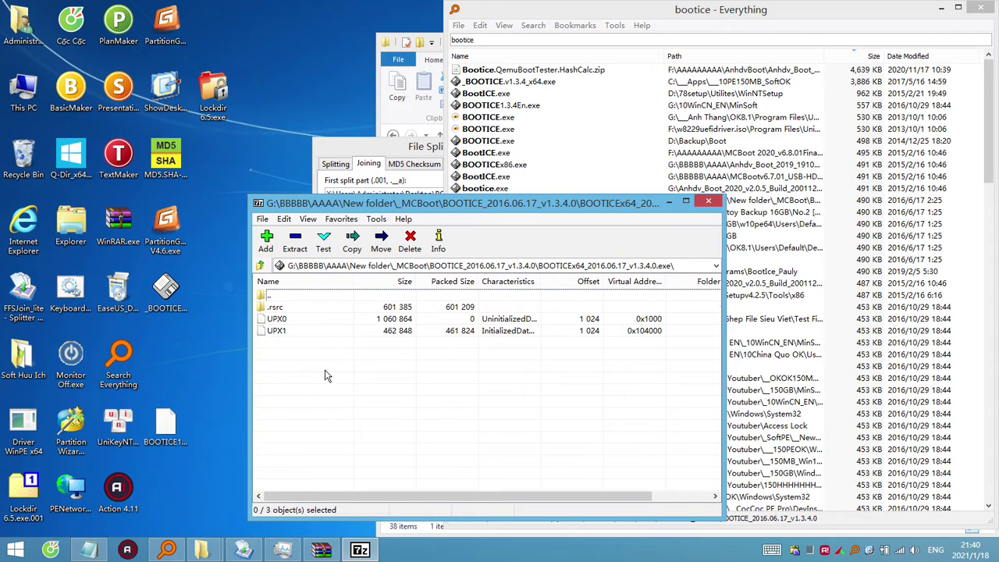
left_click_drag(325, 372, 270, 297)
left_click(717, 204)
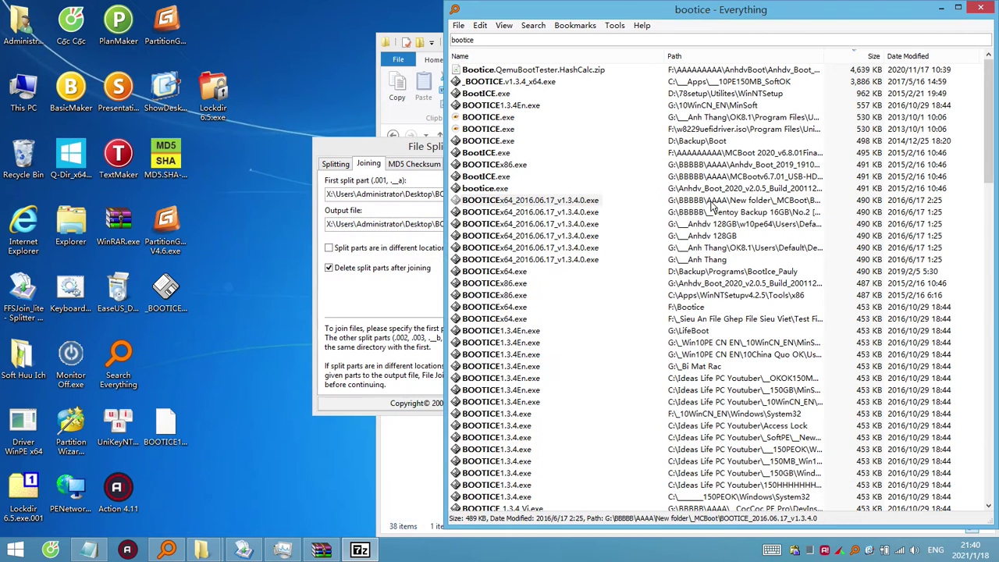
left_click(712, 201)
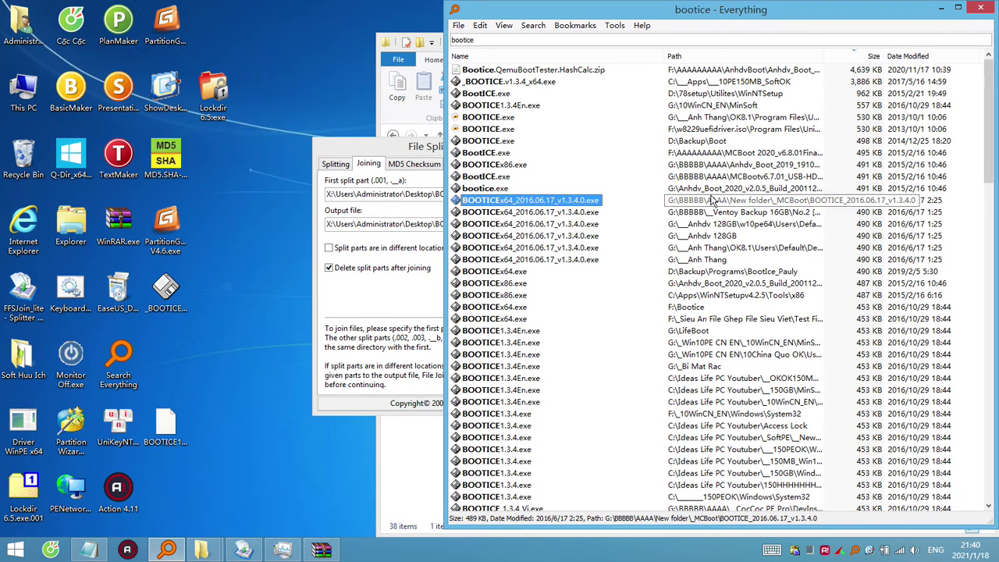
left_click(936, 8)
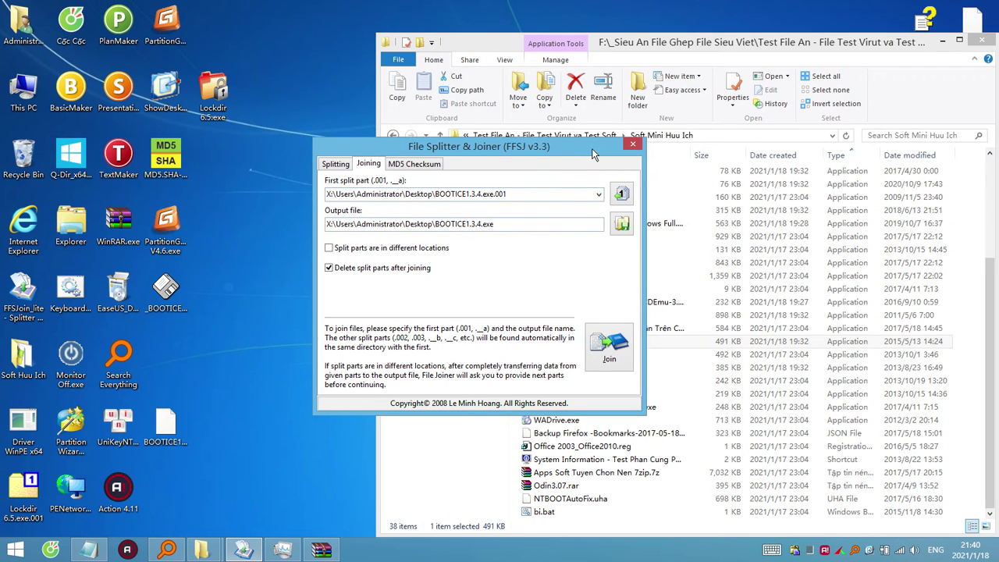
left_click_drag(592, 154, 578, 158)
Try opening Monitor Off.exe as a 7-Zip archive and dismiss the cannot-open error.
left_click(679, 341)
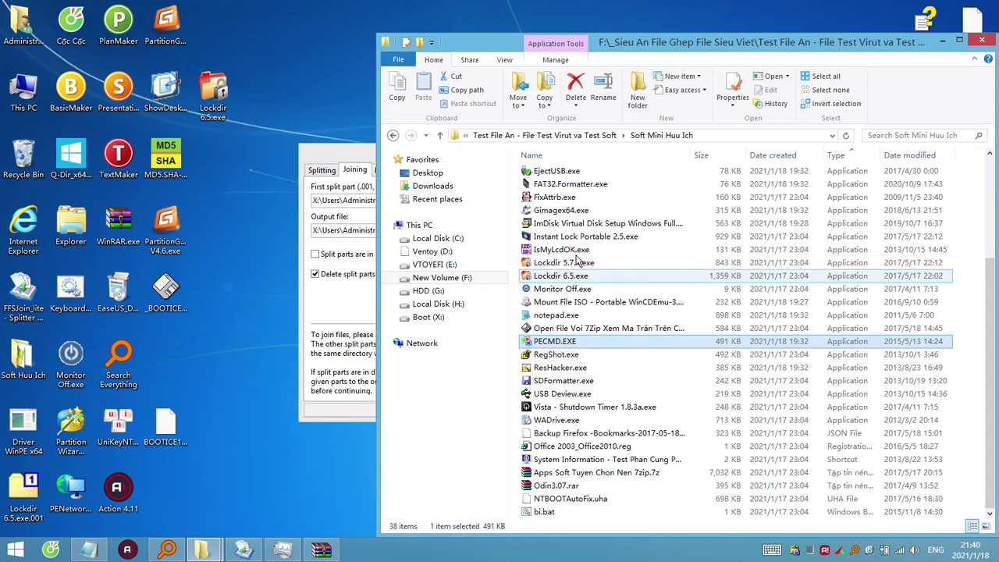
left_click(590, 225)
scroll(590, 235, "up", 4)
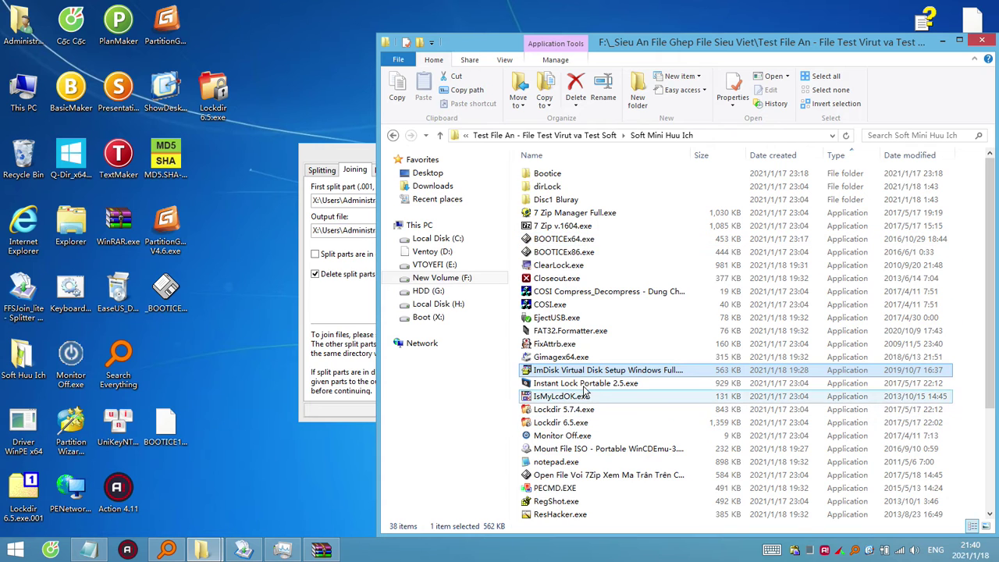
right_click(565, 435)
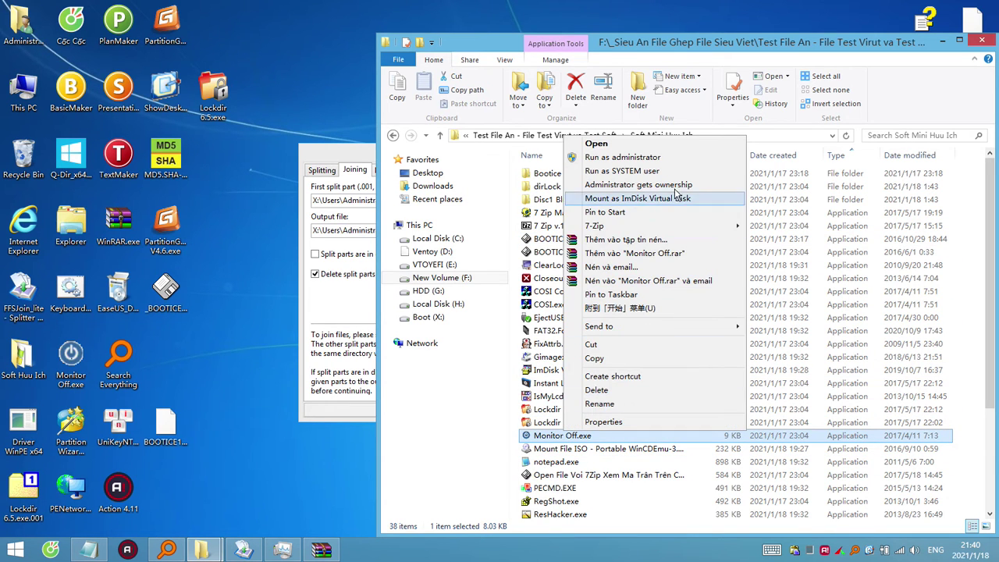
mouse_move(636, 231)
left_click(769, 227)
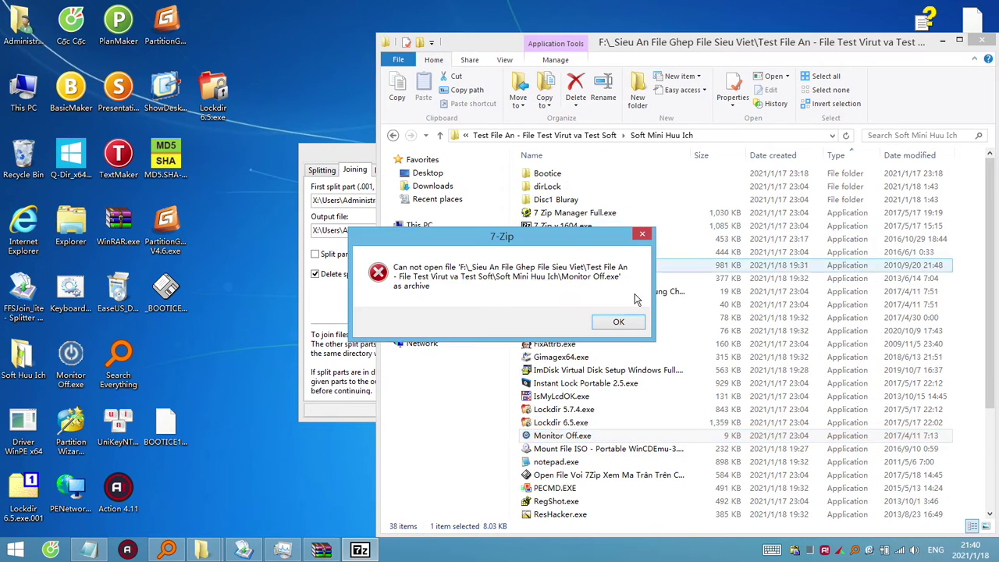
left_click(617, 323)
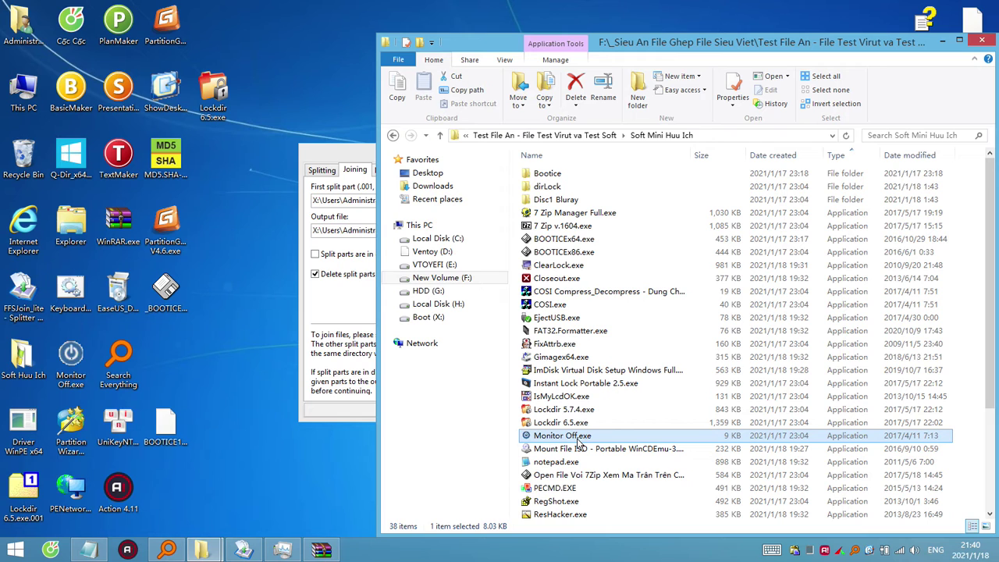
Copy Monitor Off.exe onto the desktop, replacing the existing copy, and place it beside Search Everything.
key("ctrl+c")
left_click(190, 370)
key("ctrl+v")
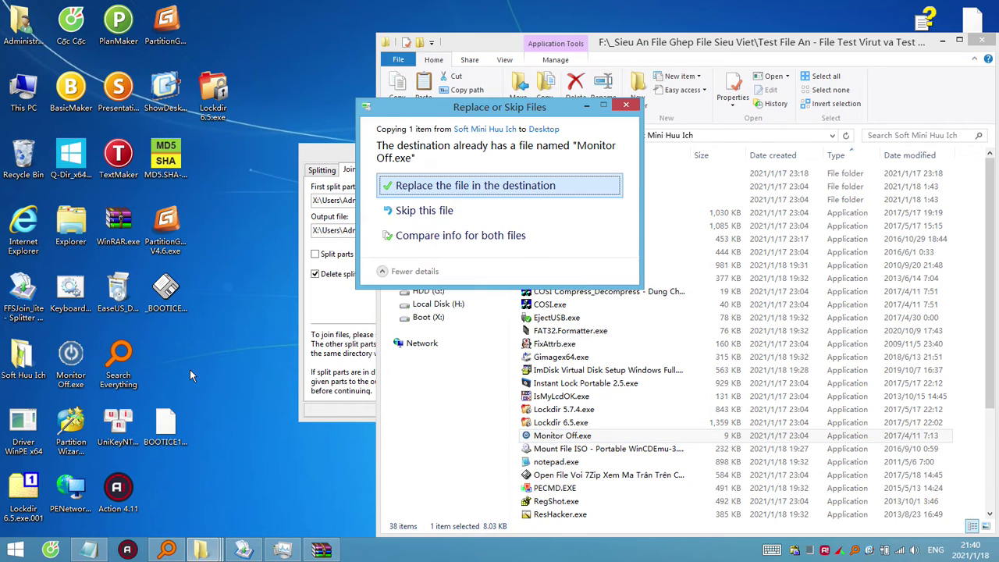
left_click(622, 108)
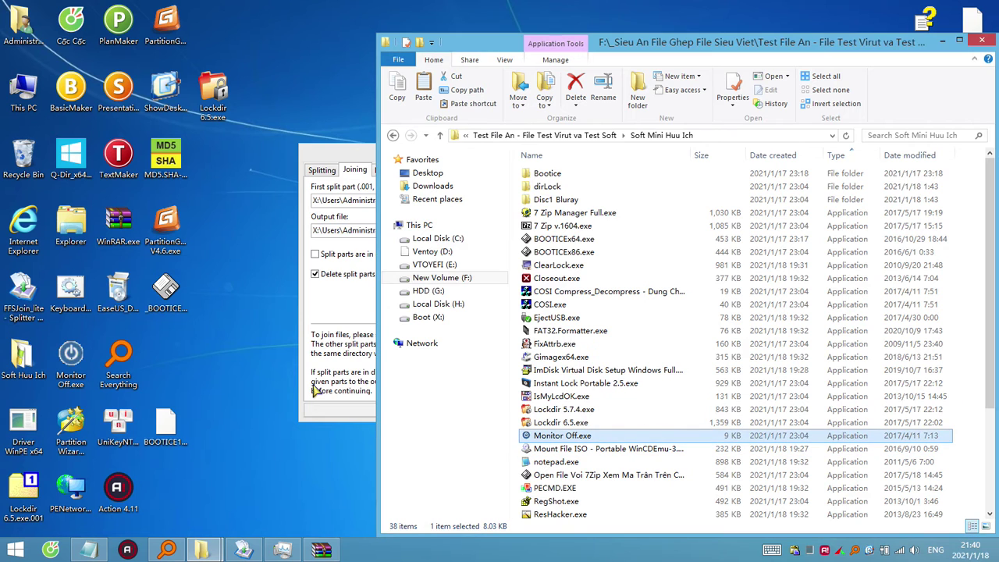
left_click_drag(86, 356, 228, 367)
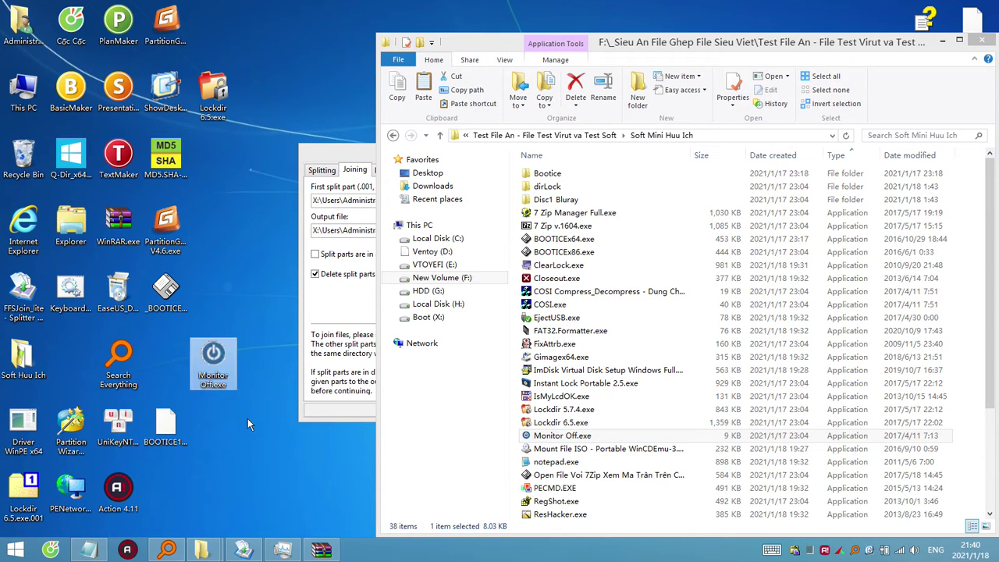
left_click(184, 430)
left_click(219, 382)
left_click(225, 382)
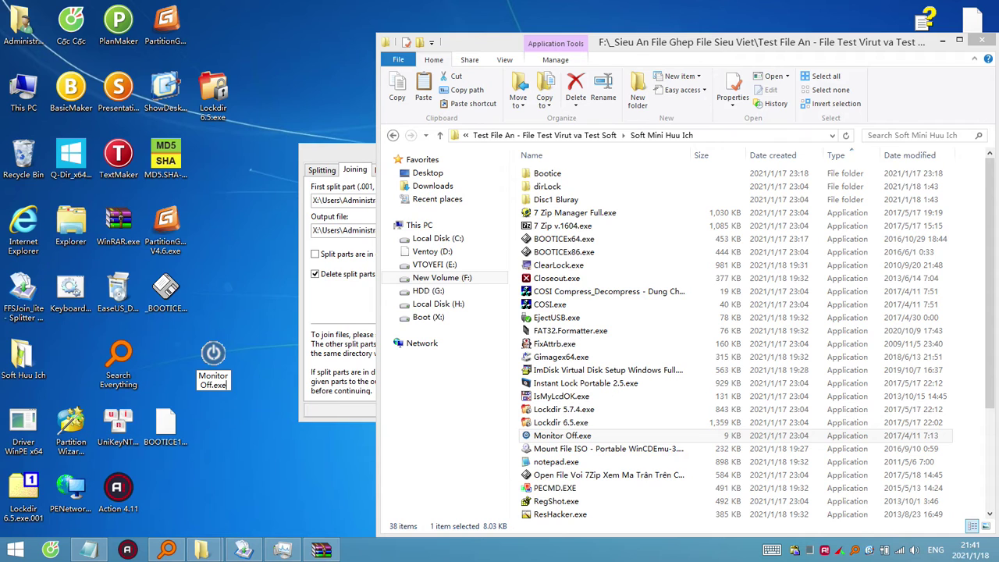
Rename the desktop Monitor Off.exe to Monitor Off.exe.001 and accept the extension warning.
type(".00")
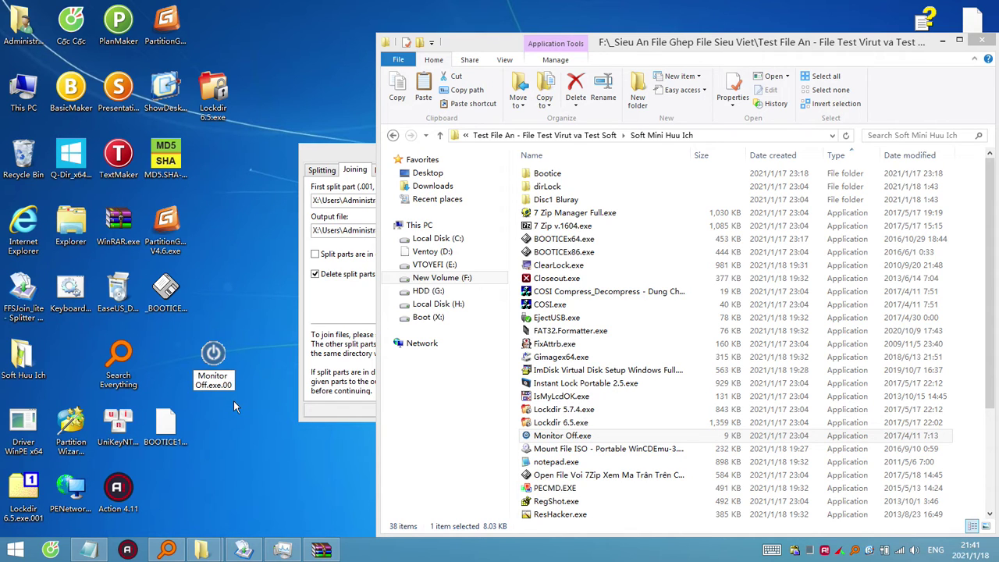
type("1")
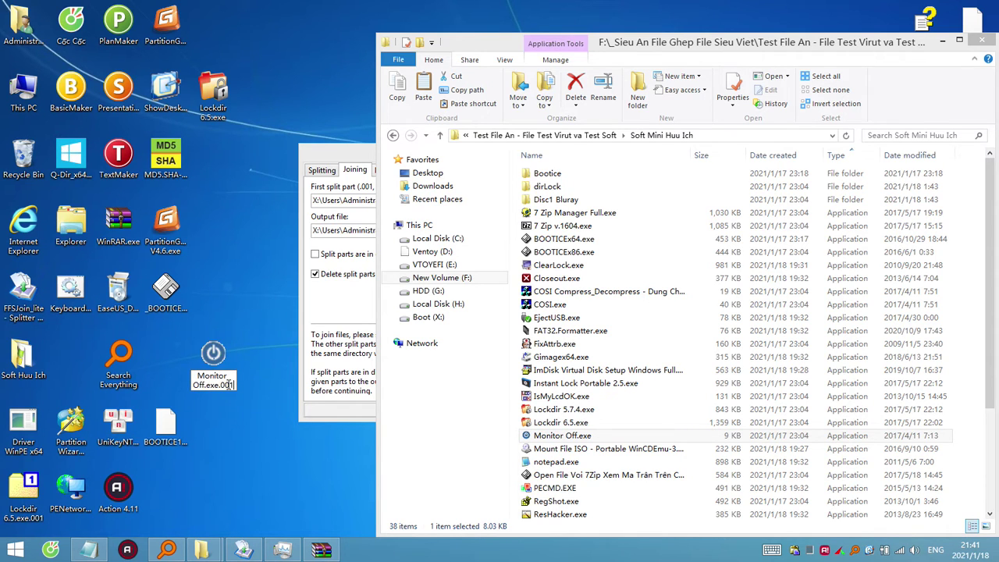
left_click_drag(230, 385, 200, 376)
key("ctrl+c")
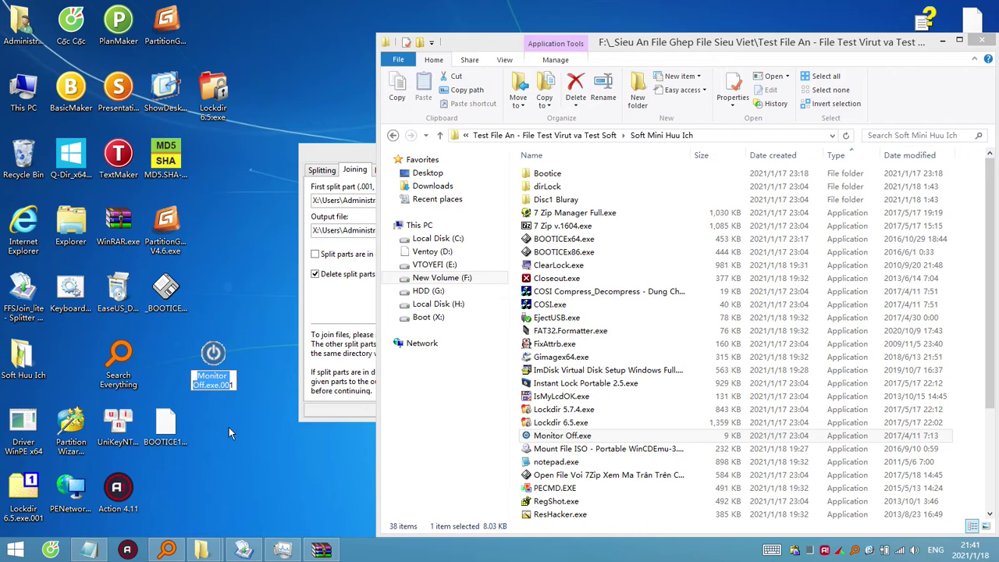
key("Return")
left_click(578, 279)
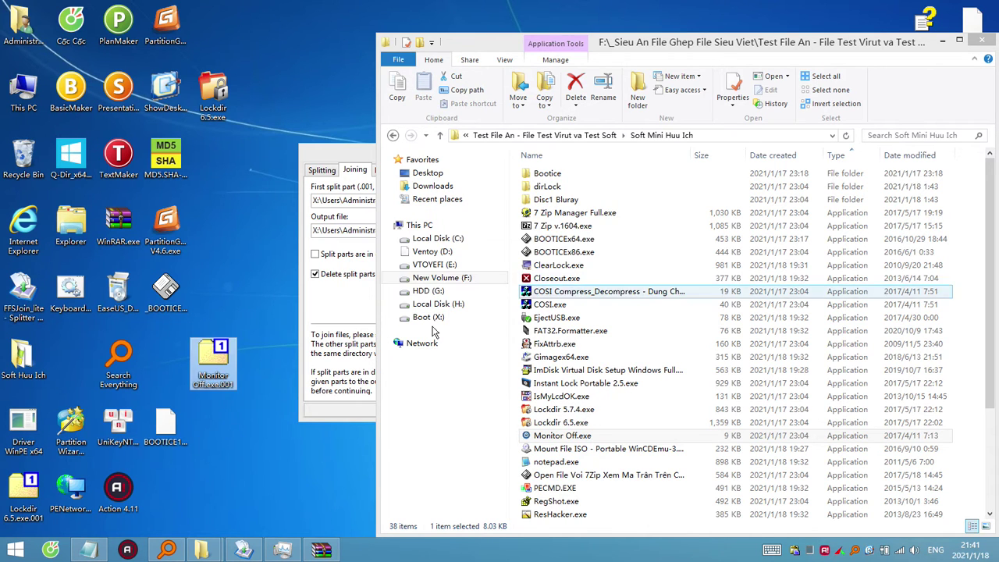
Rename BOOTICE1.3.4.exe.002 to Monitor Off.exe.002 using the copied name.
left_click(173, 432)
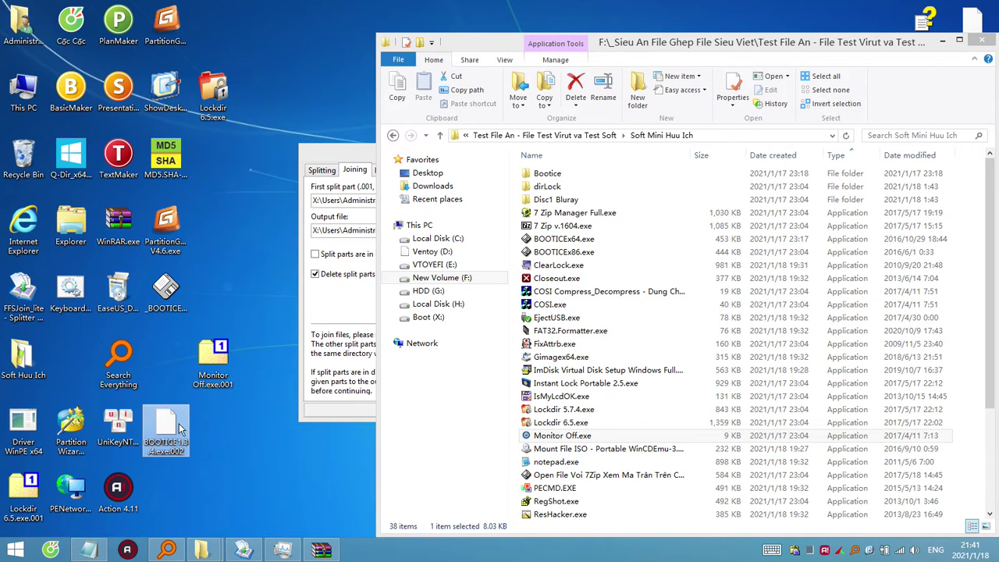
right_click(167, 431)
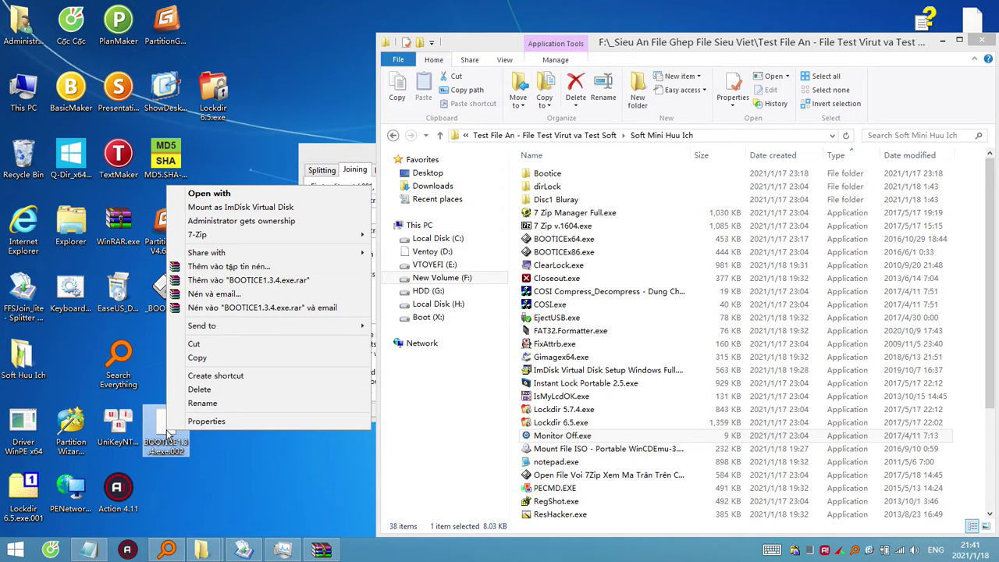
left_click(203, 403)
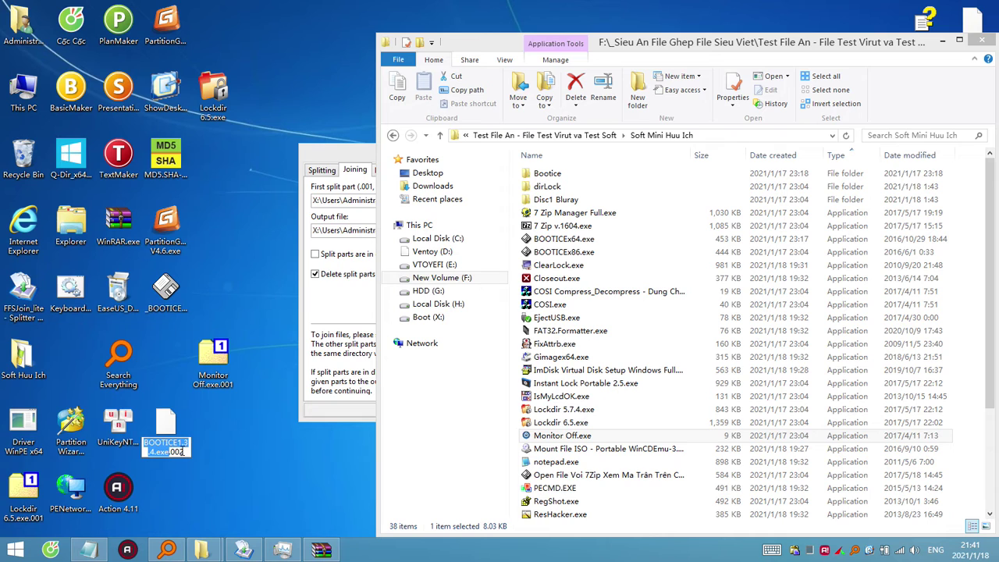
key("ctrl+v")
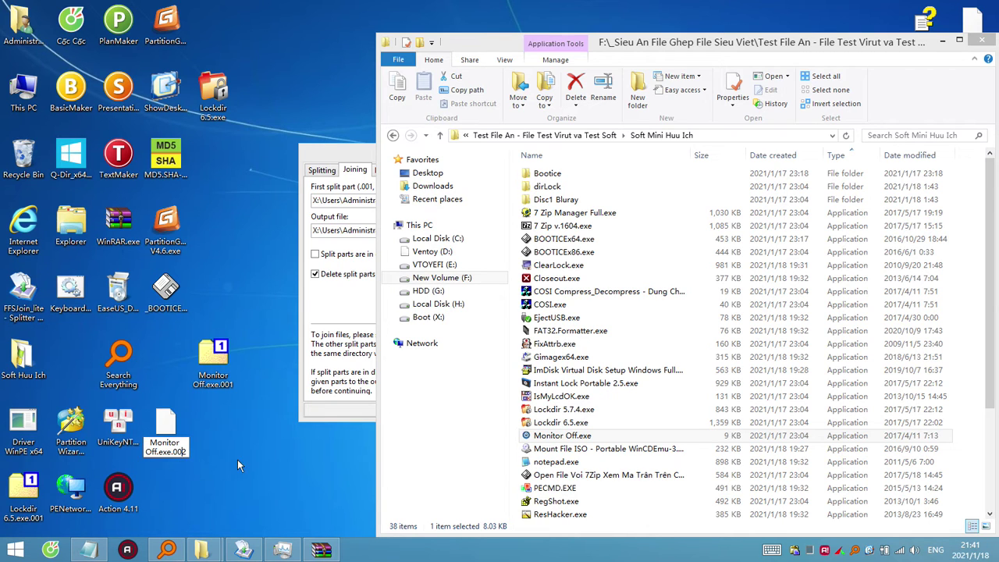
key("Return")
right_click(160, 430)
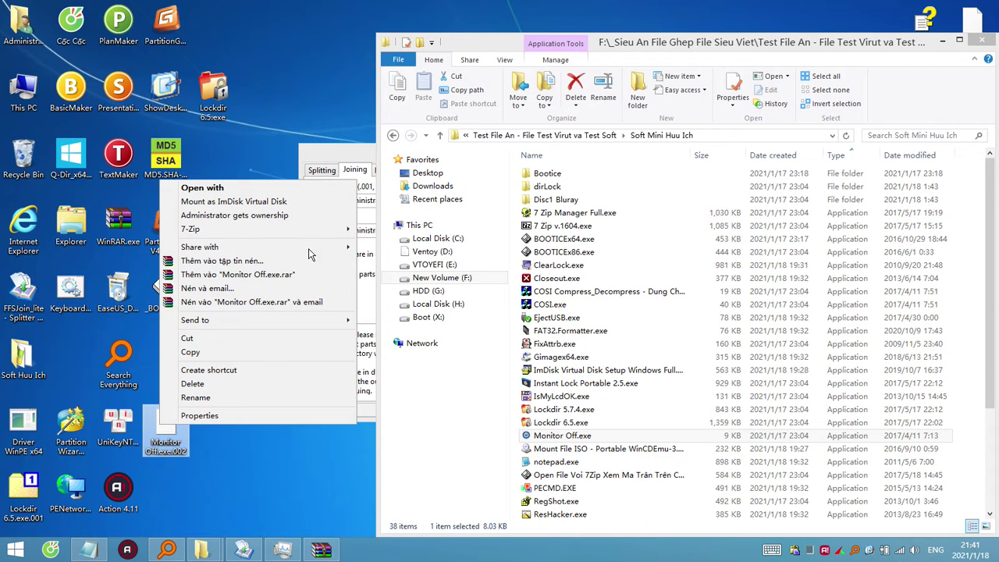
mouse_move(336, 230)
left_click(383, 228)
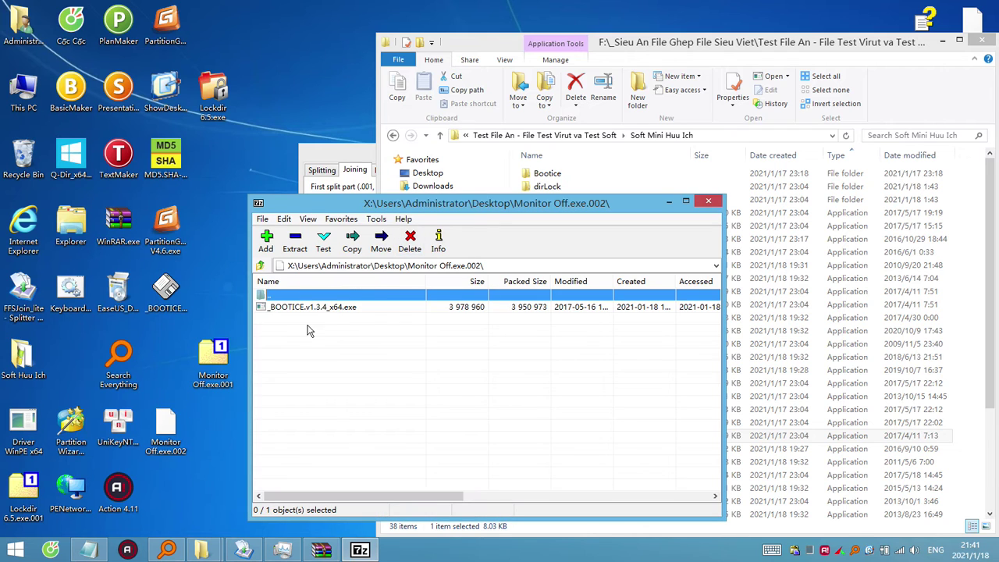
left_click(426, 310)
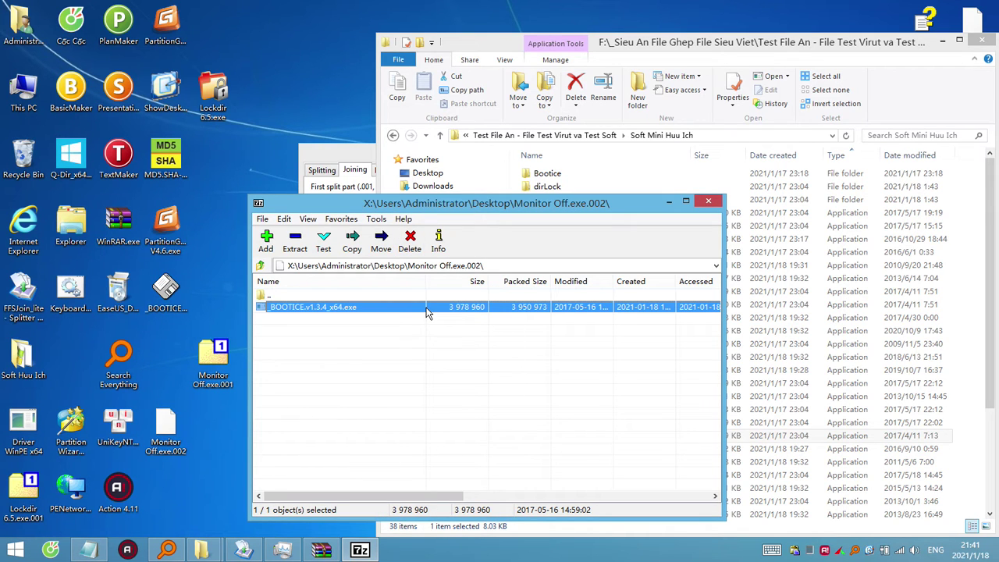
left_click(710, 202)
left_click(215, 365)
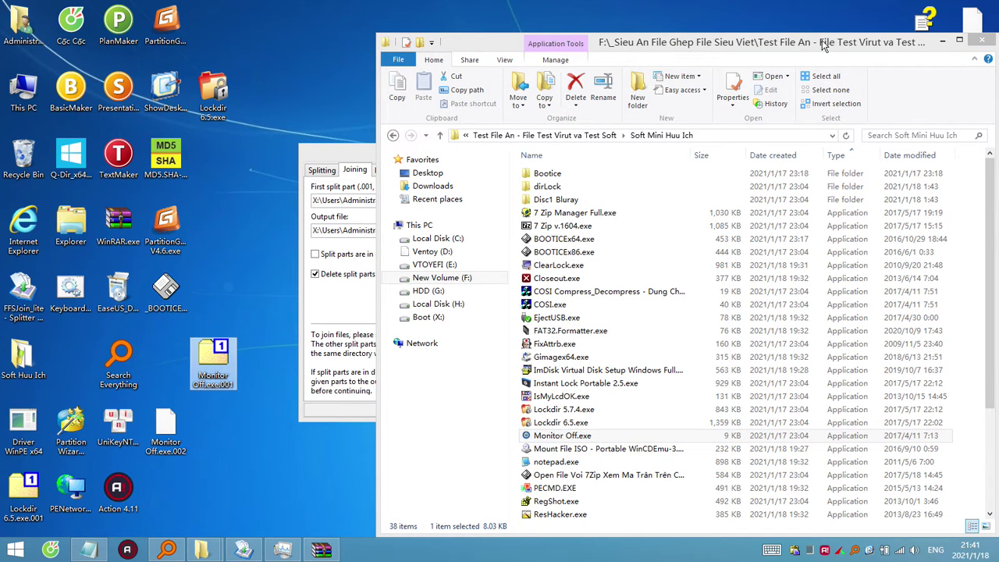
Join Monitor Off.exe.001 and .002 into Monitor Off.exe and place it beside Search Everything.
left_click(344, 157)
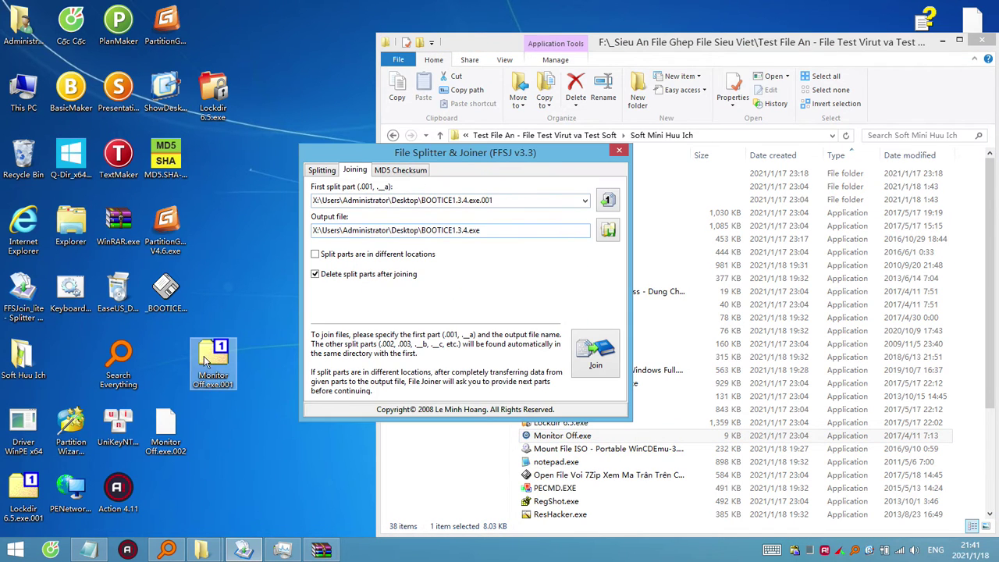
left_click_drag(214, 355, 437, 203)
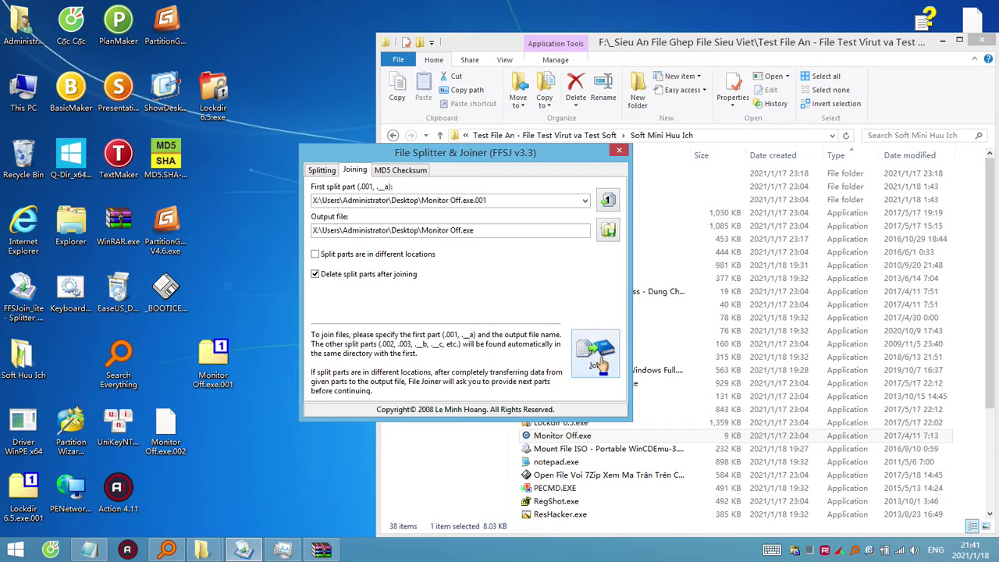
left_click(601, 364)
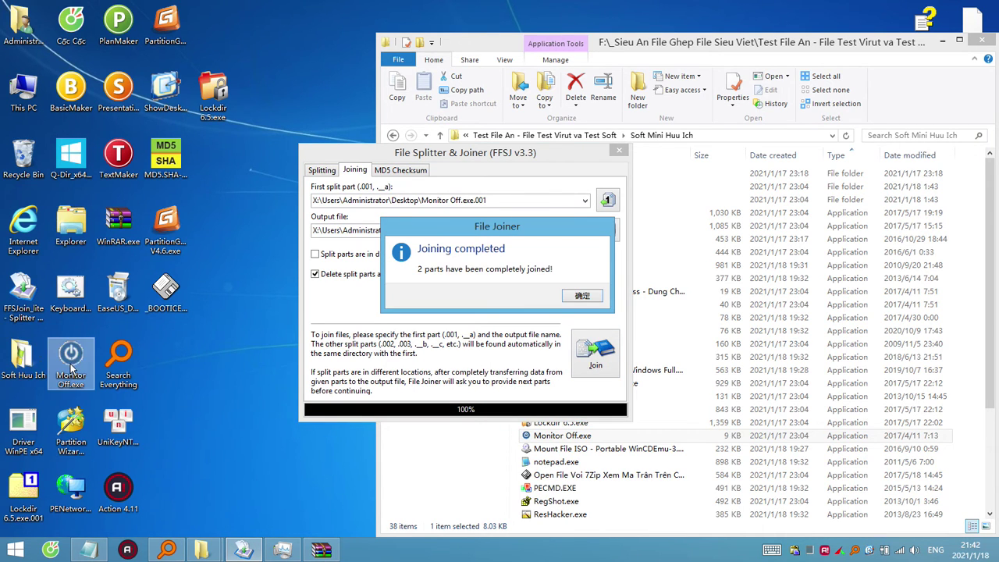
left_click_drag(72, 361, 194, 350)
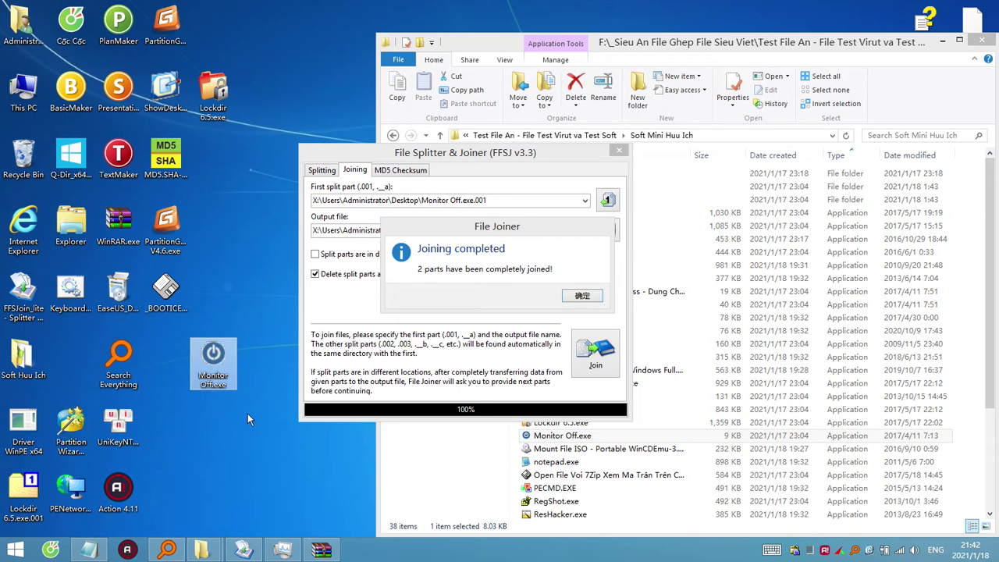
Open the joined Monitor Off.exe as a WinRAR archive and place its window over Explorer.
right_click(219, 367)
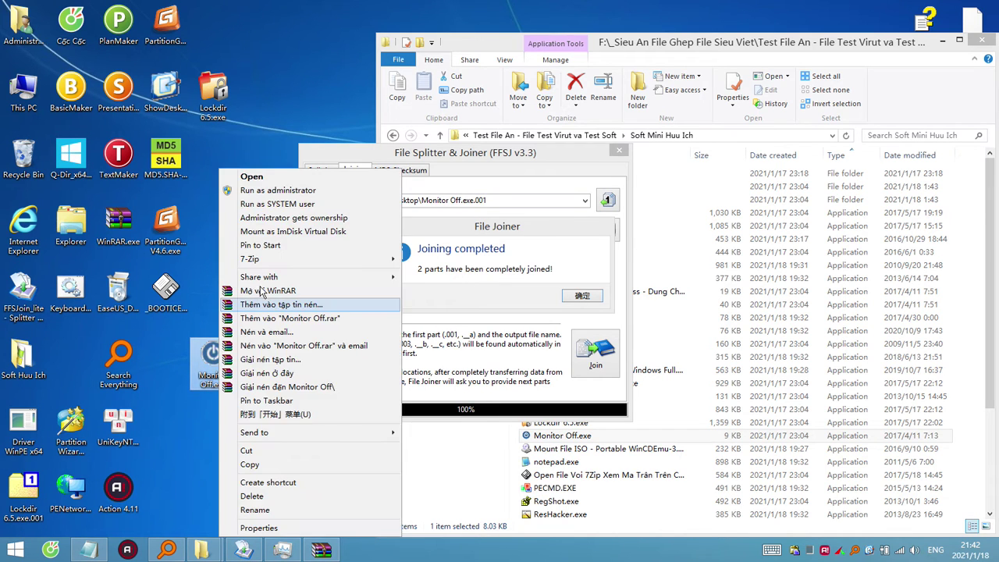
left_click(273, 295)
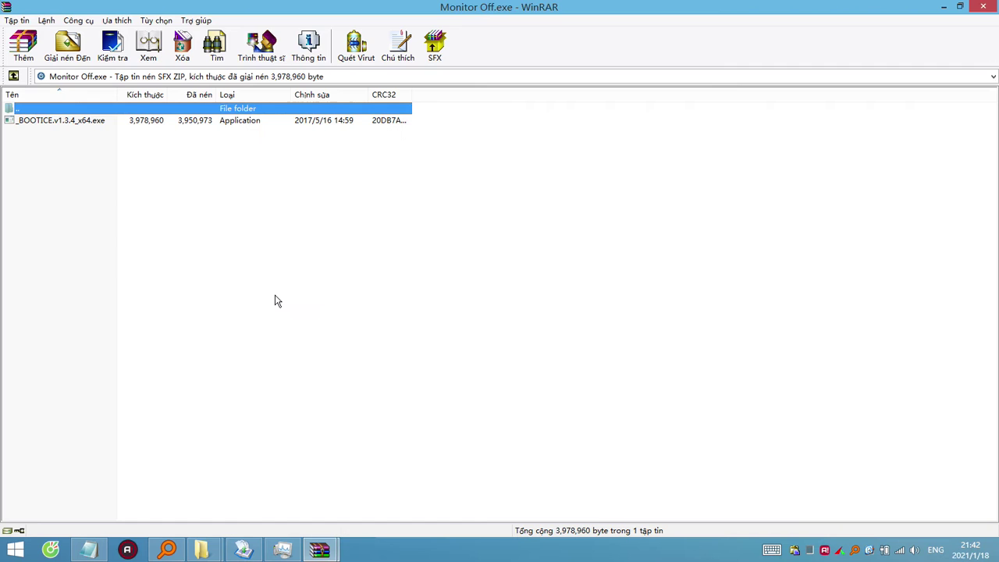
double_click(283, 6)
left_click_drag(416, 71, 806, 125)
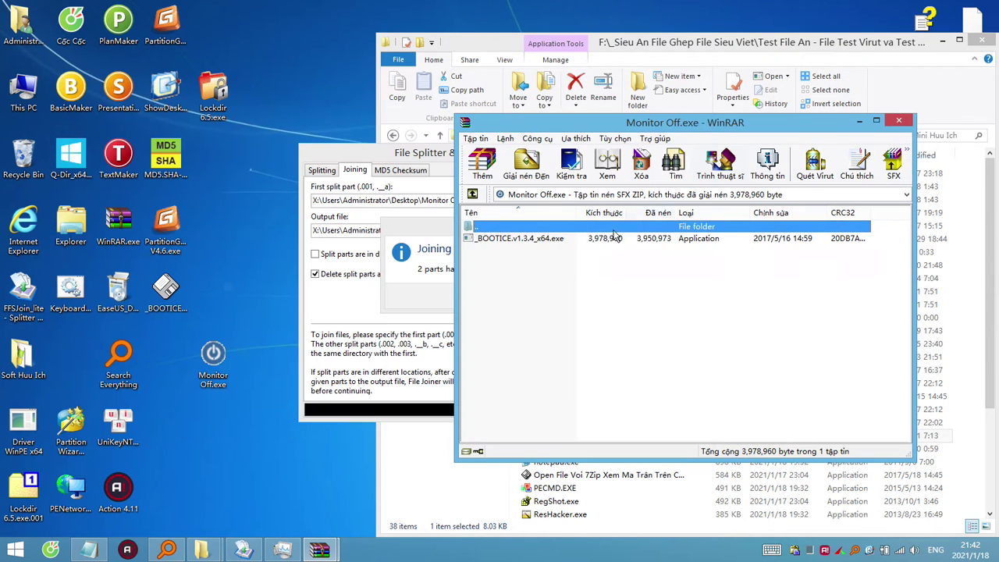
Compare the archived _BOOTICE.v1.3.4_x64.exe entry with the desktop Monitor Off.exe file details.
left_click(533, 241)
left_click(209, 378)
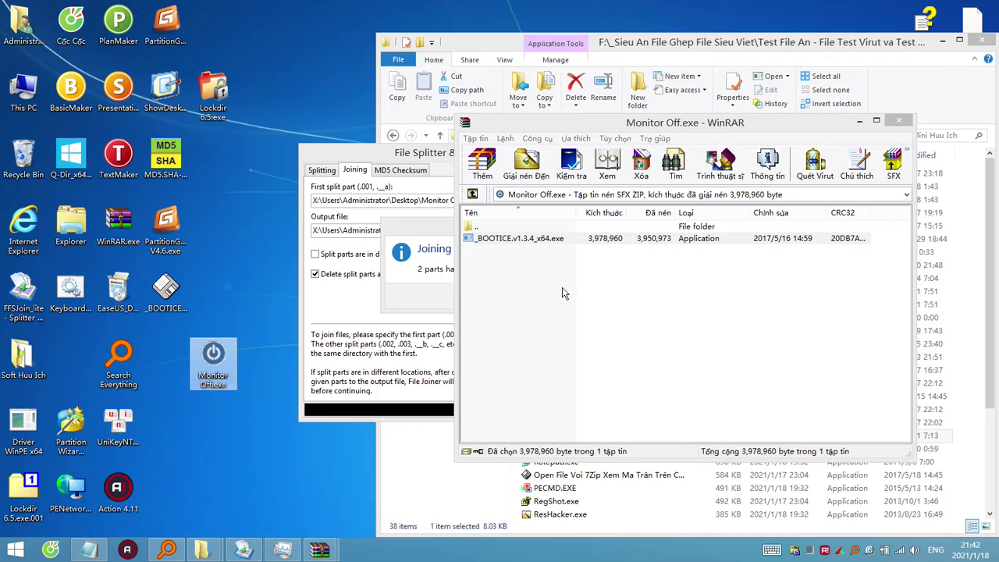
left_click(542, 258)
left_click(547, 243)
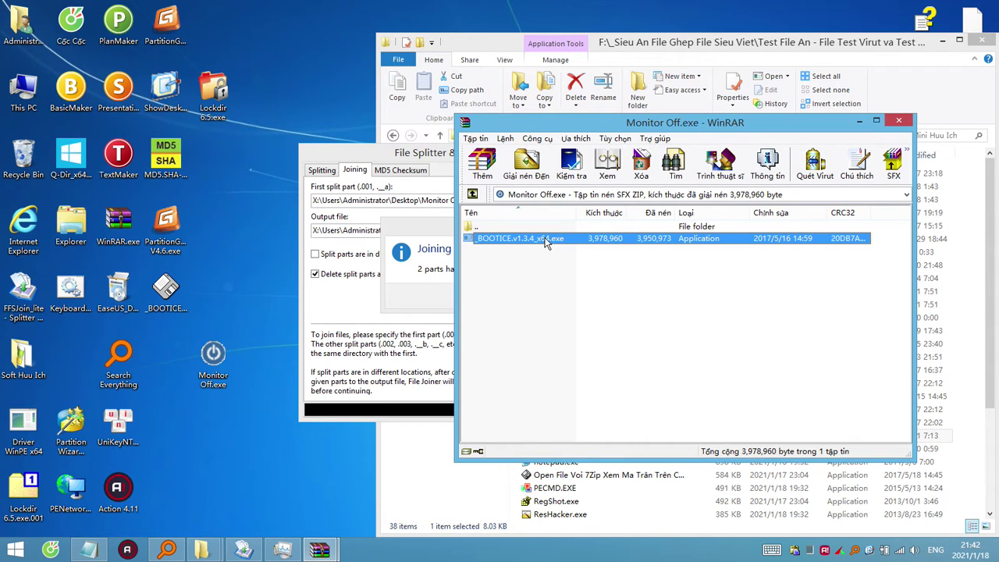
left_click(217, 365)
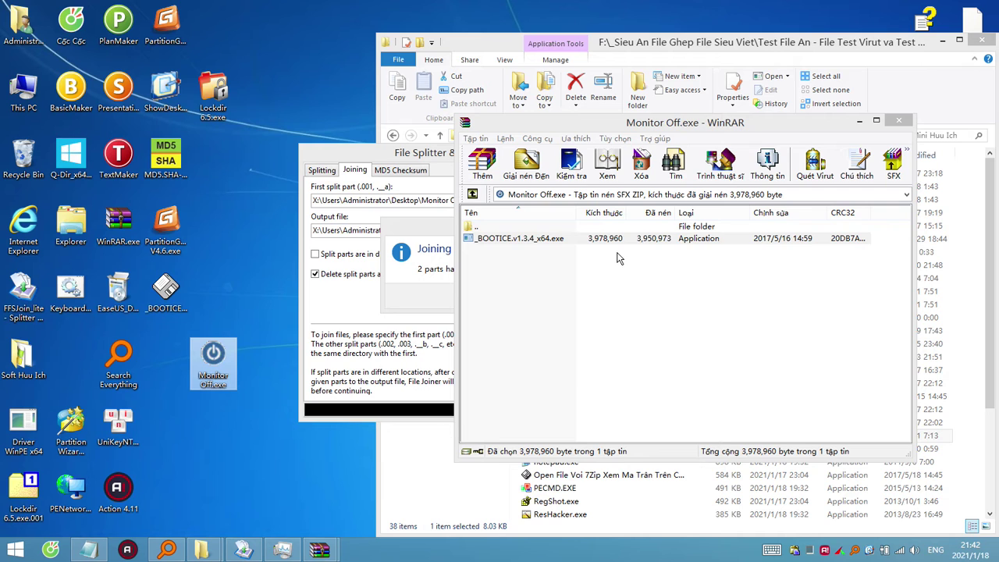
left_click(518, 238)
left_click(525, 238)
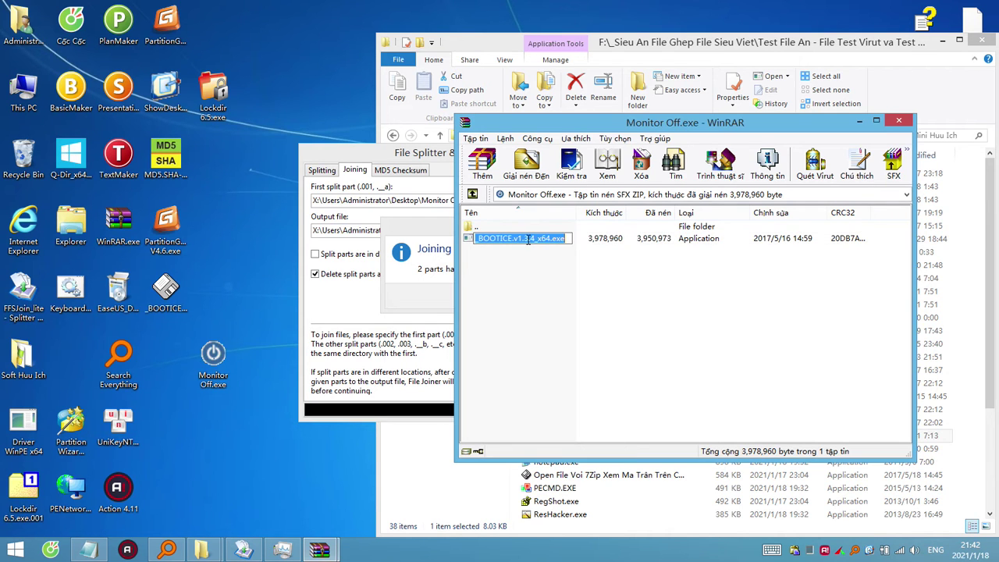
left_click(519, 282)
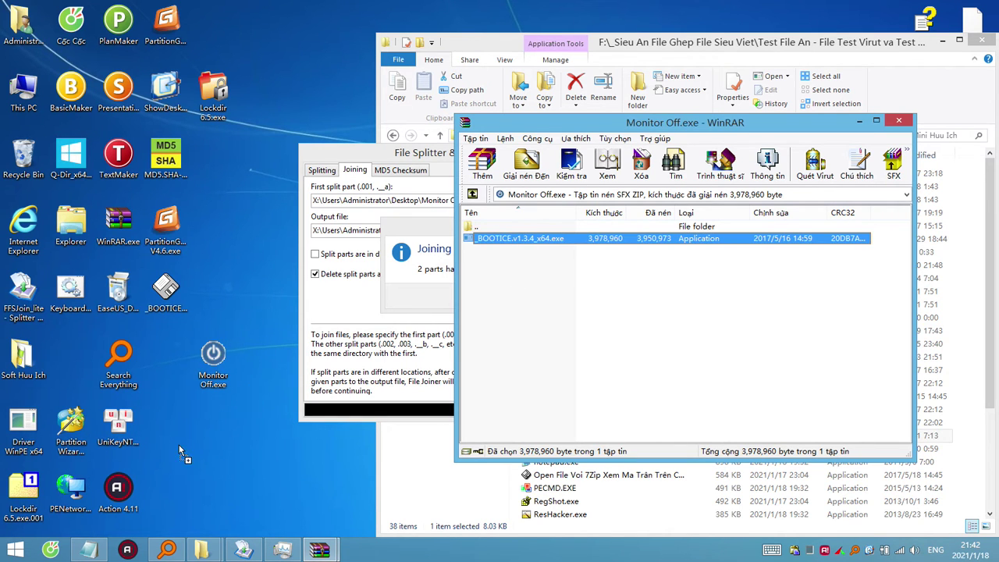
Extract _BOOTICE.v1.3.4_x64.exe to the desktop, replacing the old copy, and open it with WinRAR.
left_click_drag(179, 444, 177, 439)
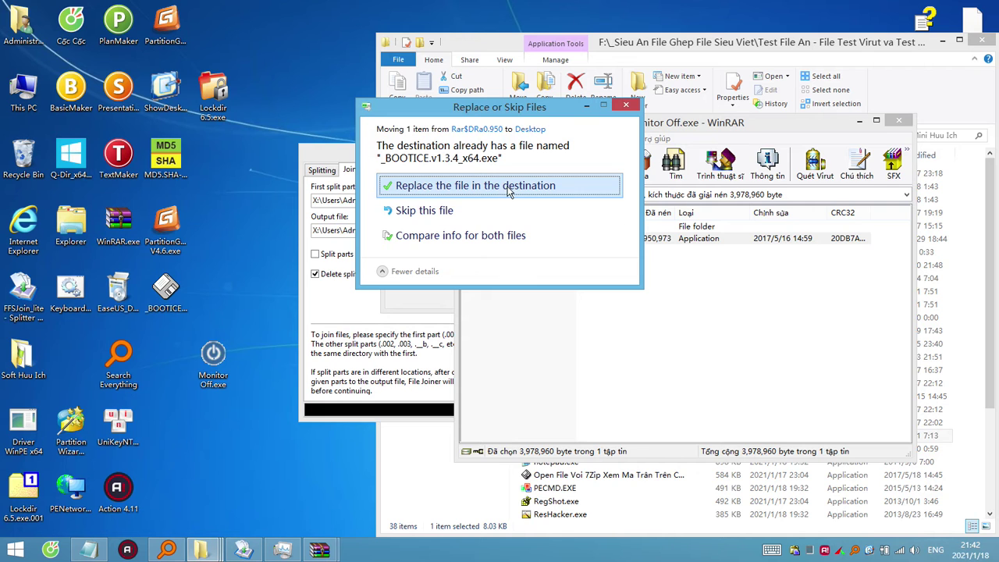
left_click(503, 195)
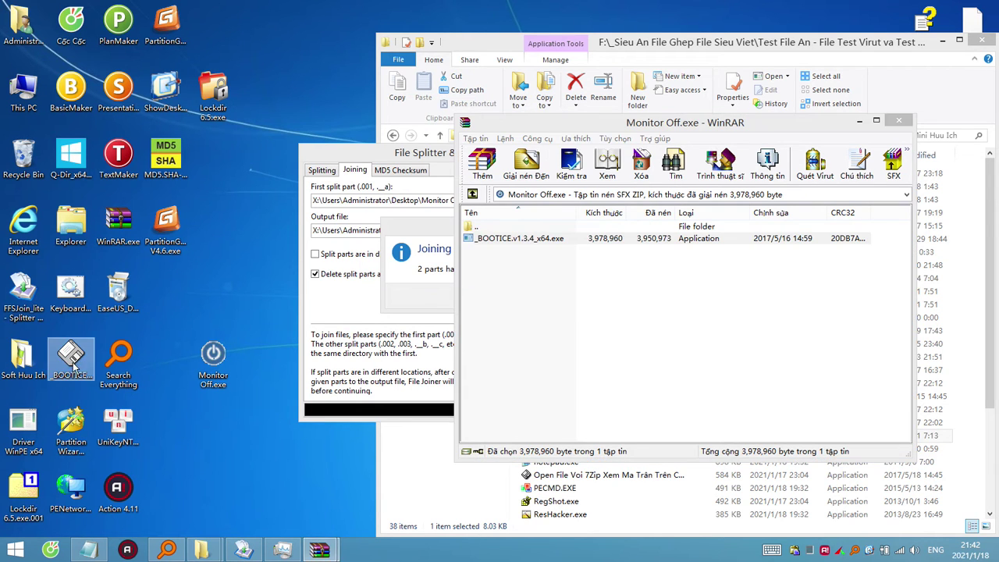
right_click(170, 306)
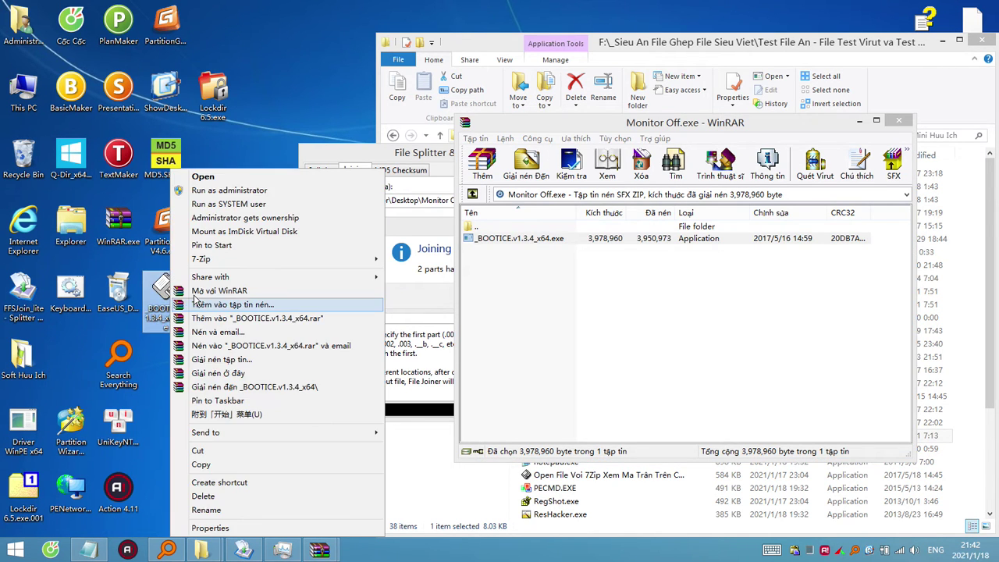
left_click(195, 293)
left_click(43, 123)
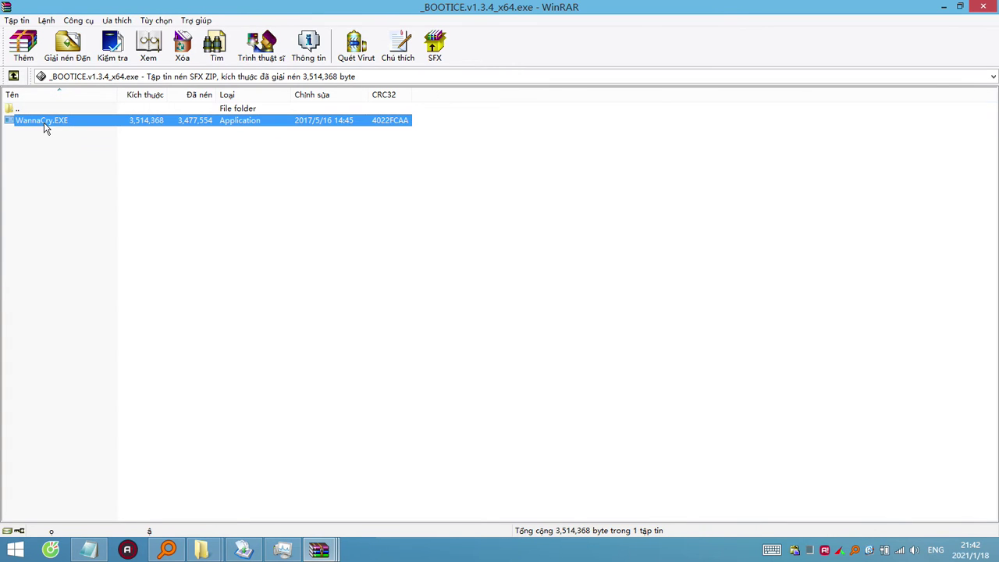
Move the BOOTICE archive window aside and close the Monitor Off.exe archive.
double_click(364, 8)
left_click_drag(287, 80, 595, 193)
left_click(904, 123)
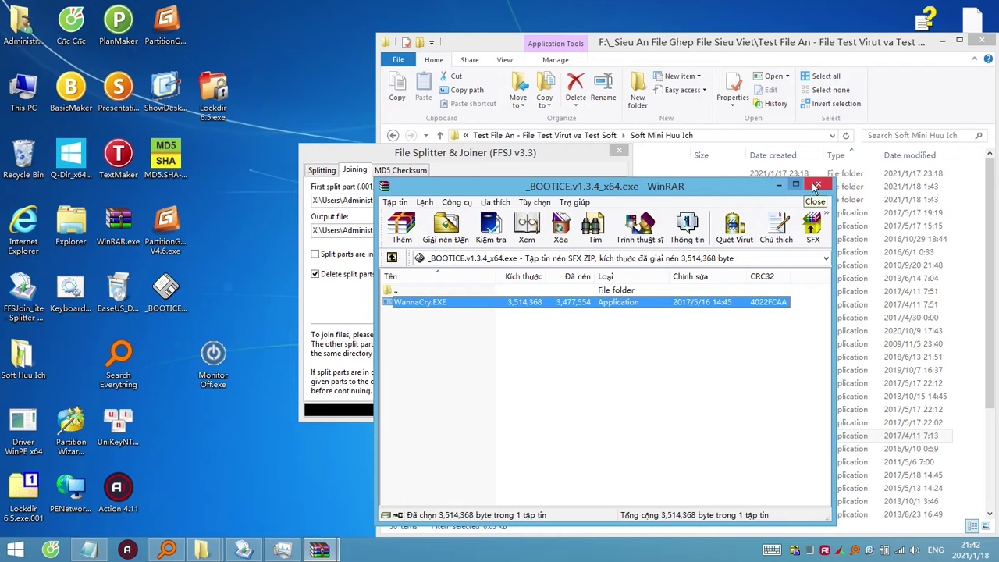
left_click(780, 186)
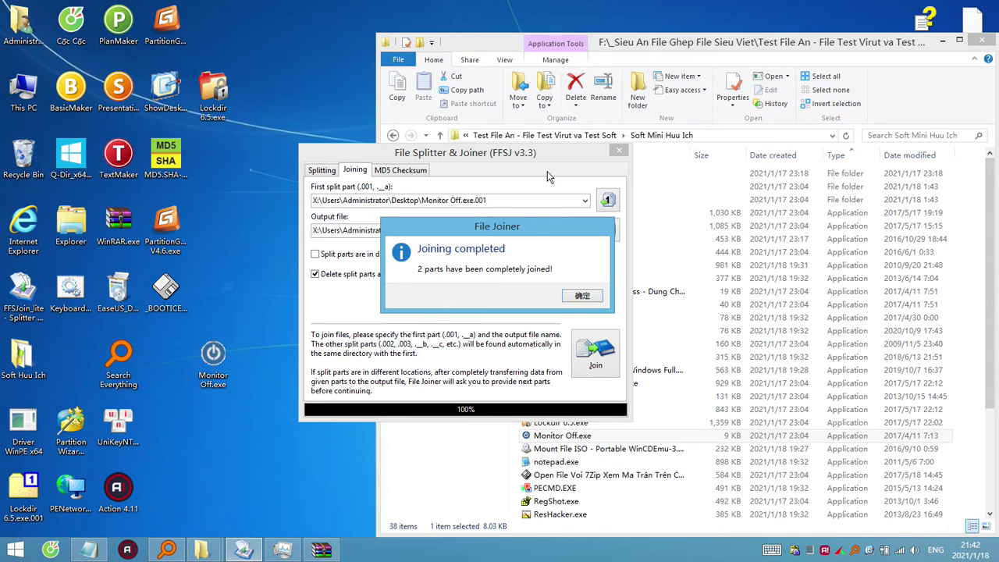
Dismiss the joining-completed message and open the Sieu An File OK folder.
left_click(587, 299)
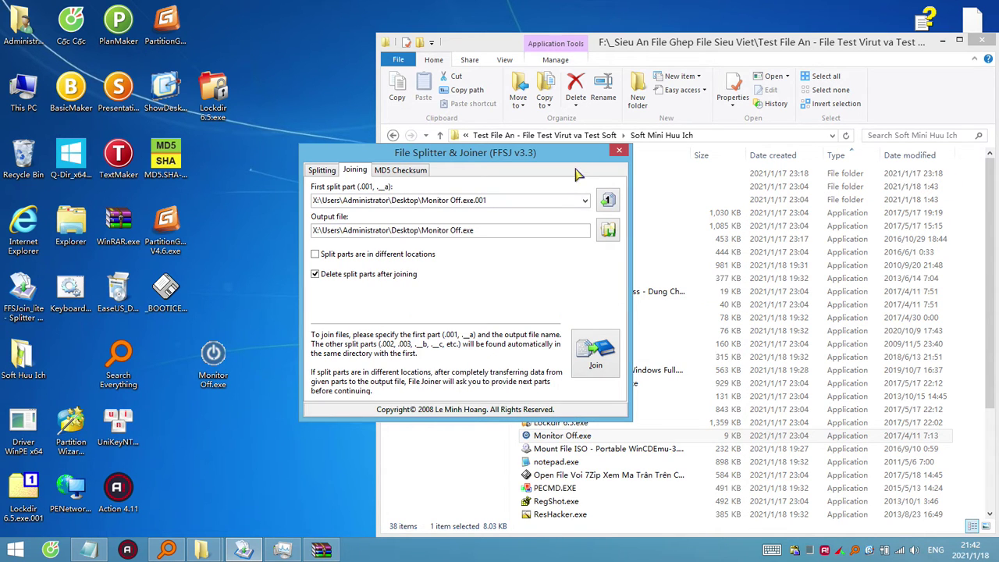
left_click(992, 308)
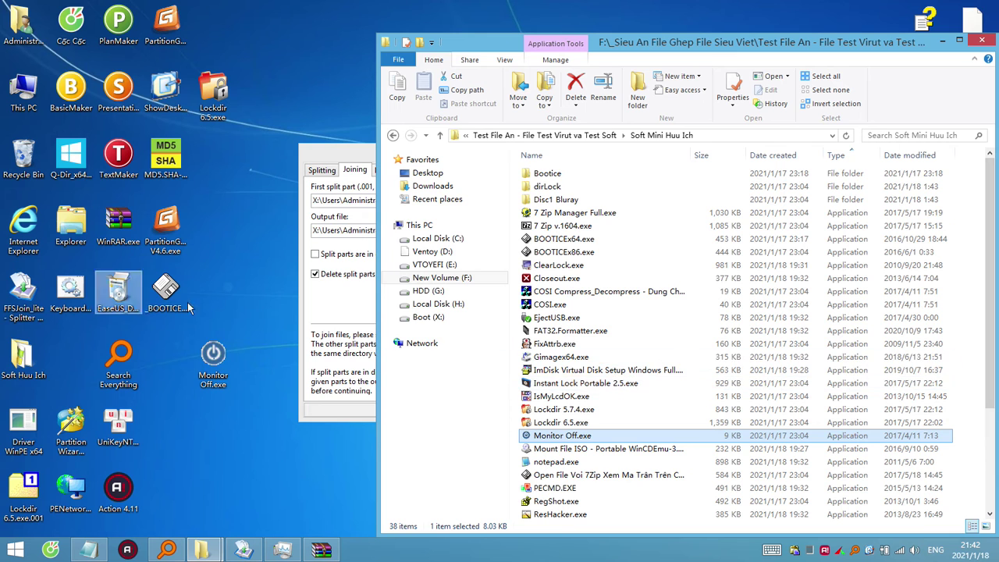
mouse_move(195, 553)
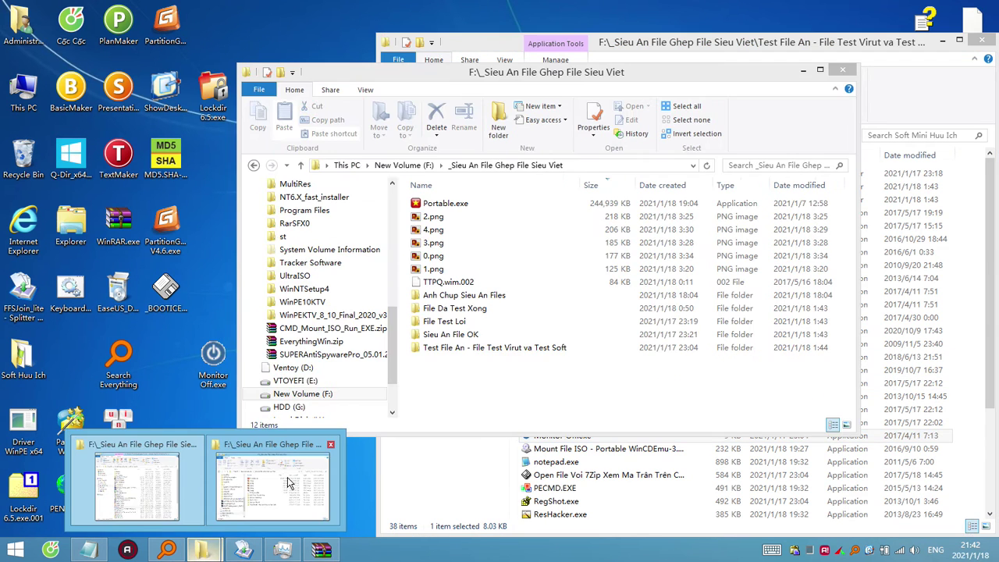
left_click(293, 475)
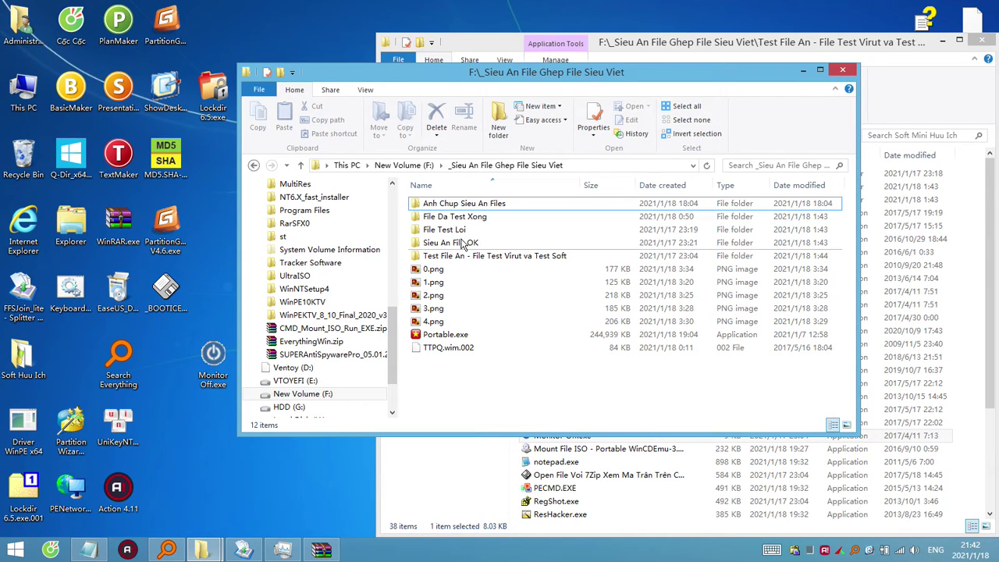
left_click(487, 245)
double_click(468, 246)
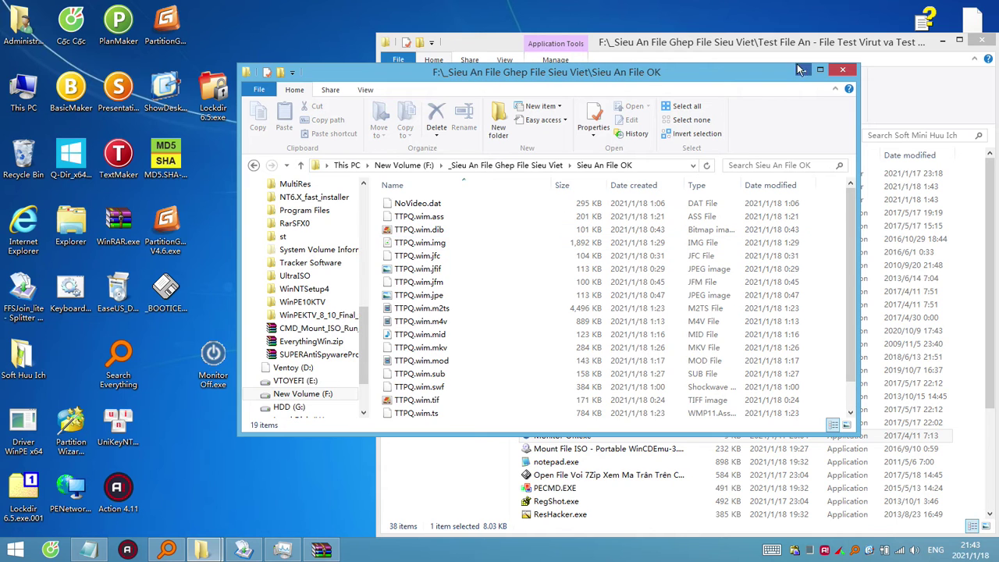
Stretch the folder window to full height and inspect the TTPQ.wim .sub, .webm and .m4v files.
left_click_drag(613, 82, 665, 62)
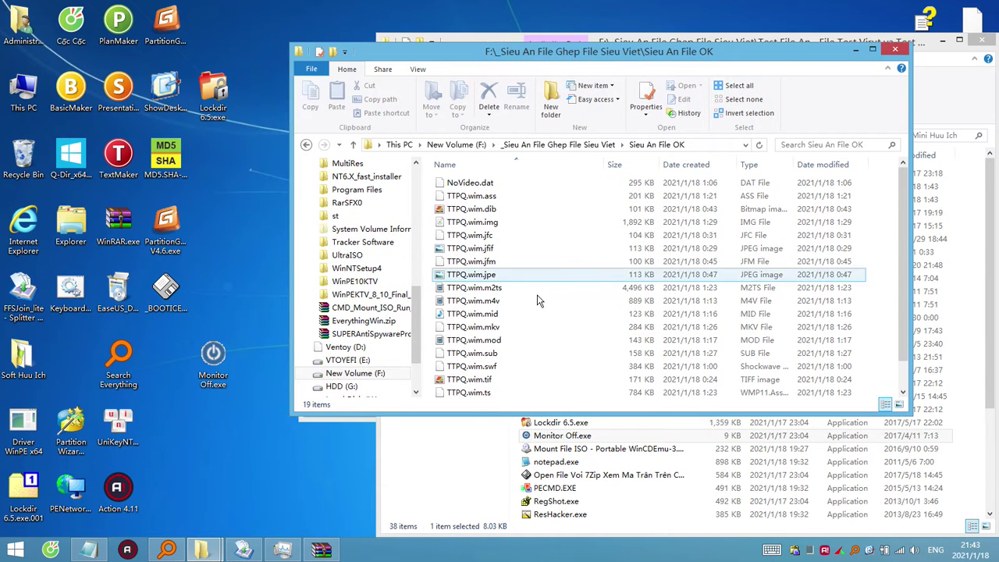
left_click(633, 355)
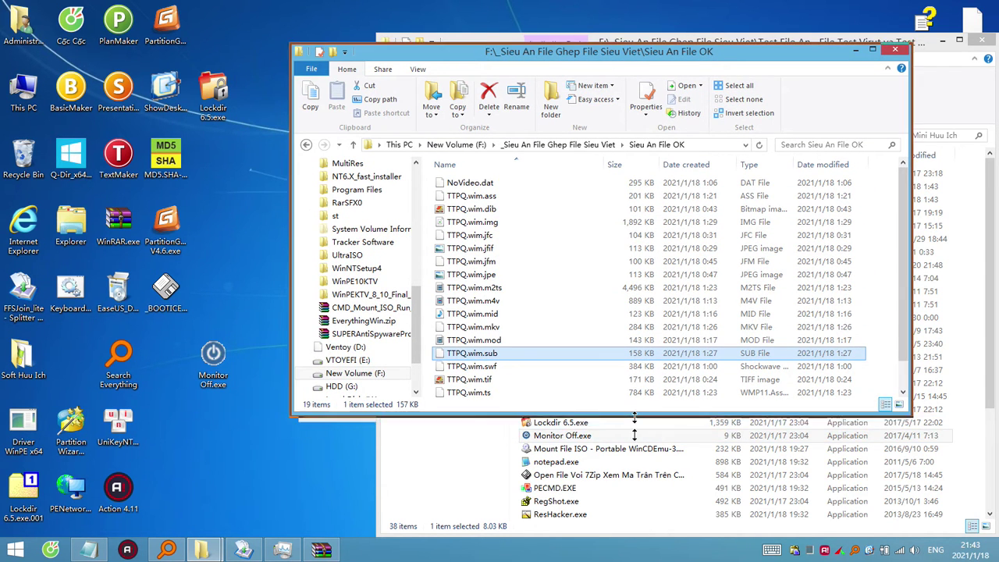
double_click(364, 412)
left_click(552, 423)
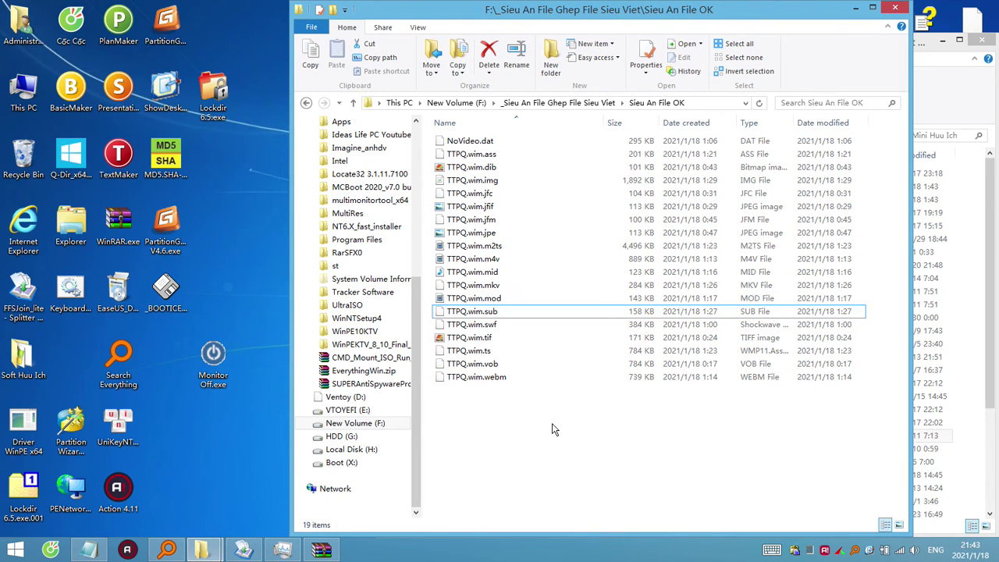
left_click(500, 382)
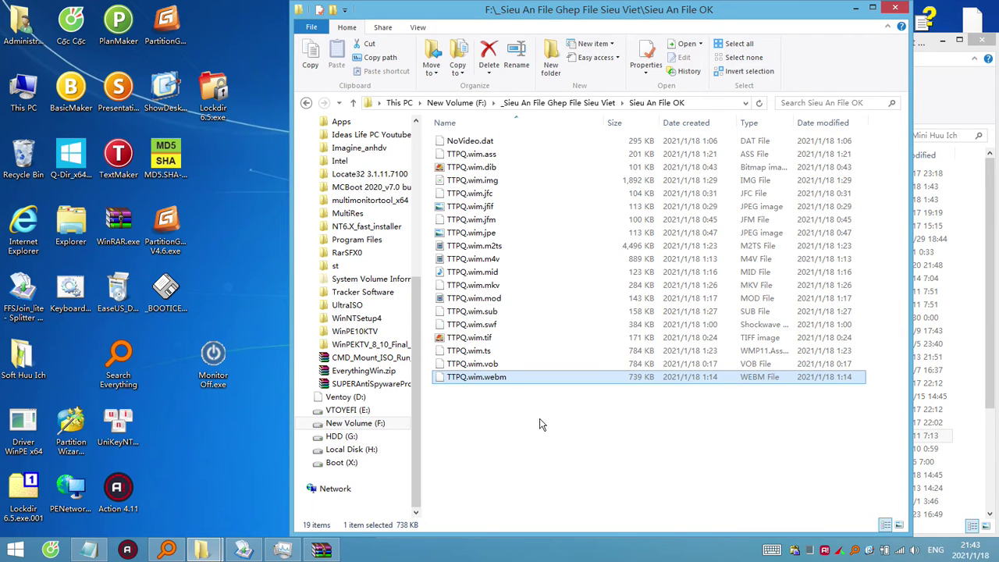
left_click(503, 261)
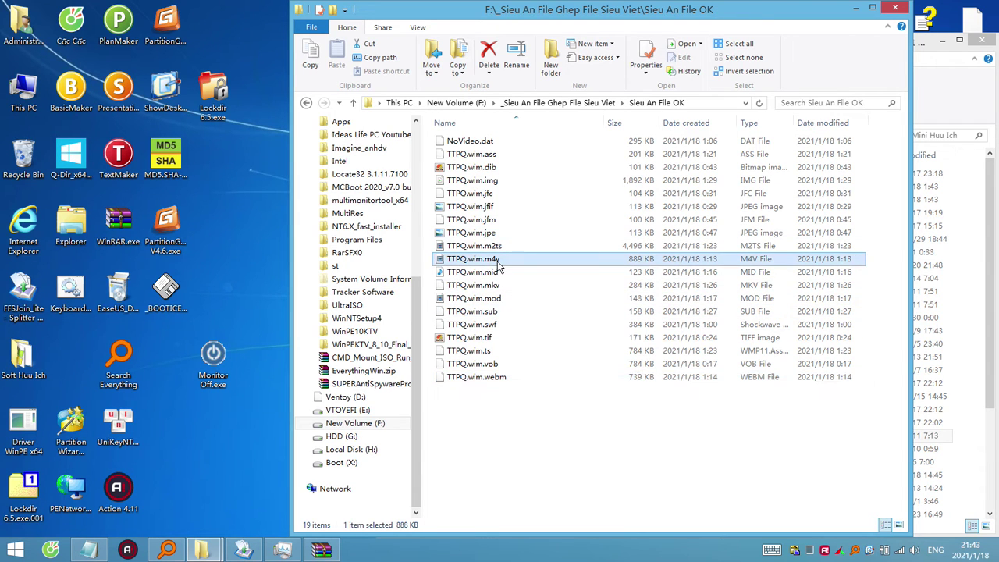
left_click(517, 404)
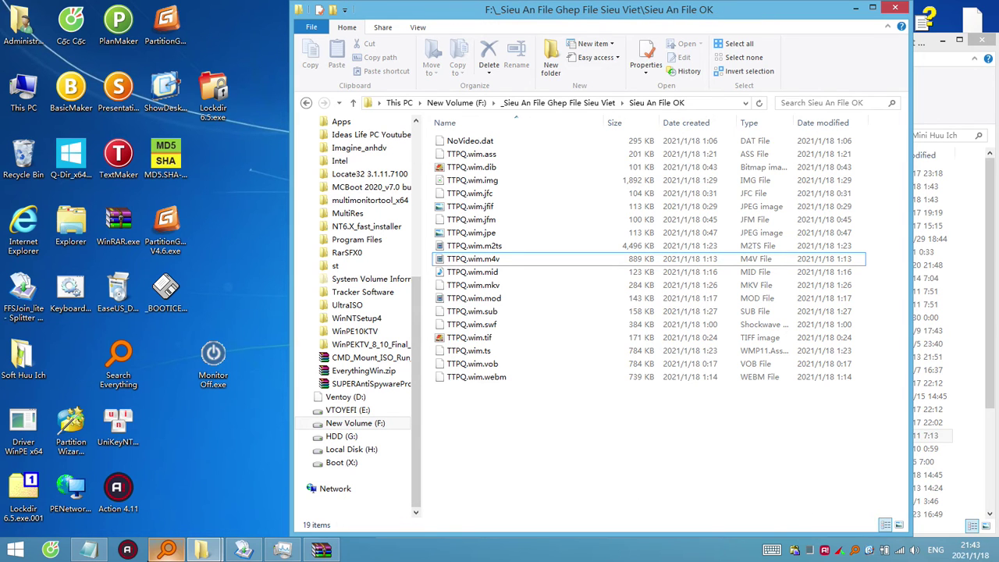
left_click(167, 551)
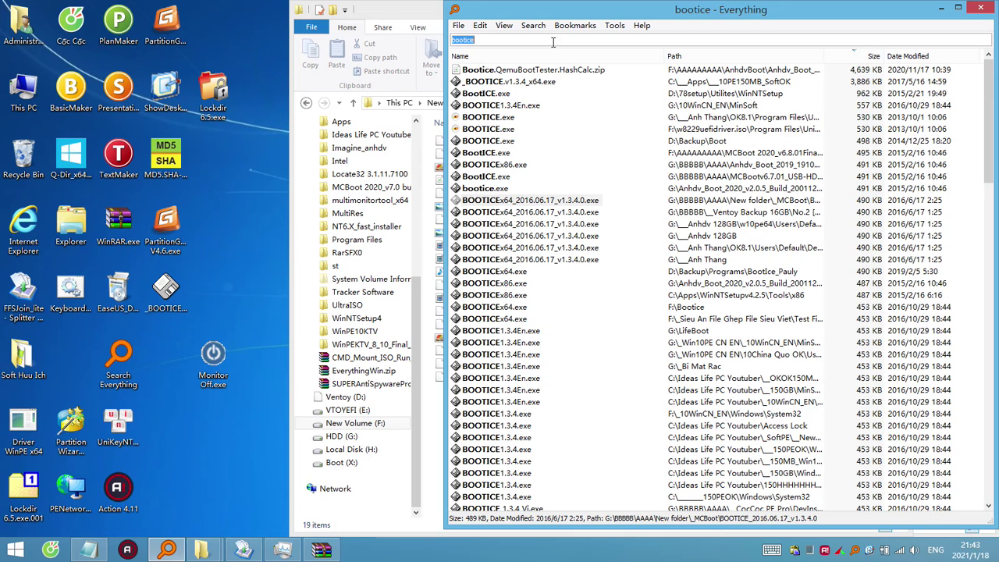
Search Everything for .m4v, then open a second search window and search potpl.
key("BackSpace")
type(".m4v")
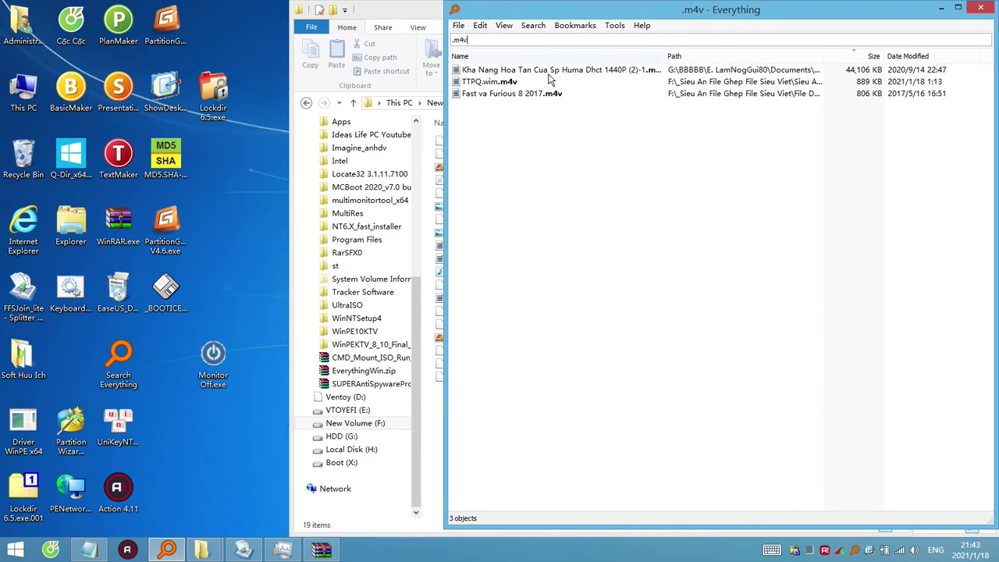
left_click(557, 72)
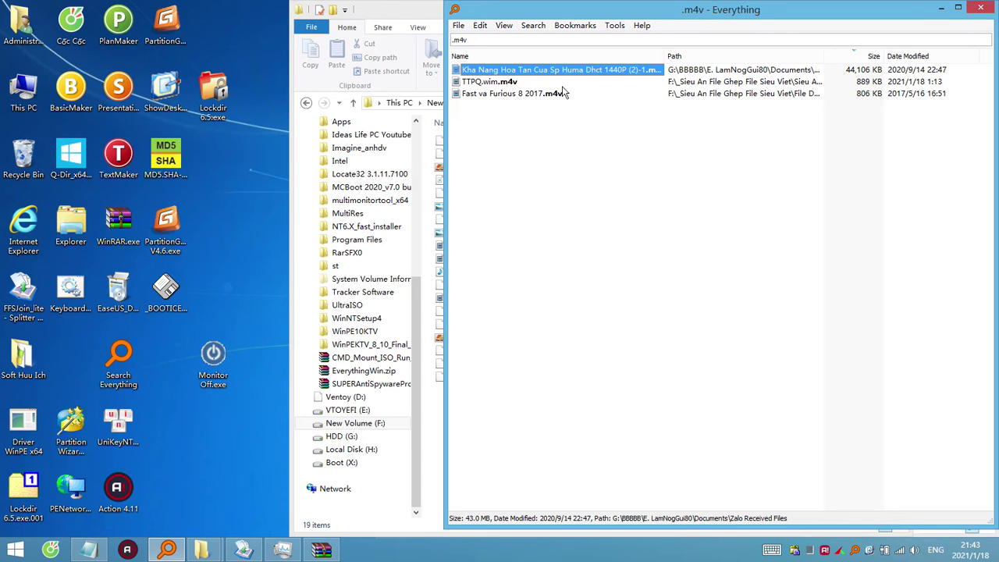
left_click(411, 16)
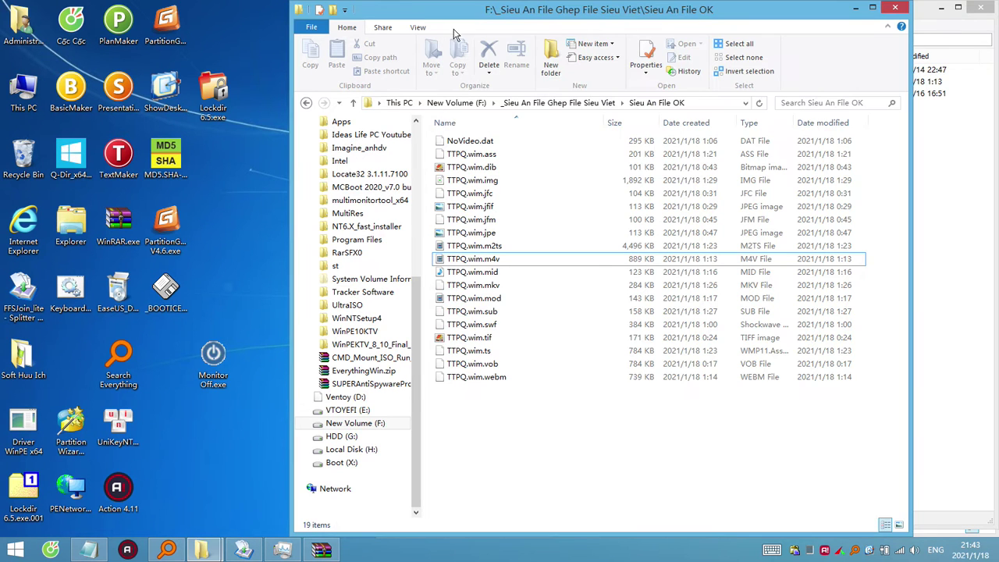
left_click(167, 550)
key("ctrl+n")
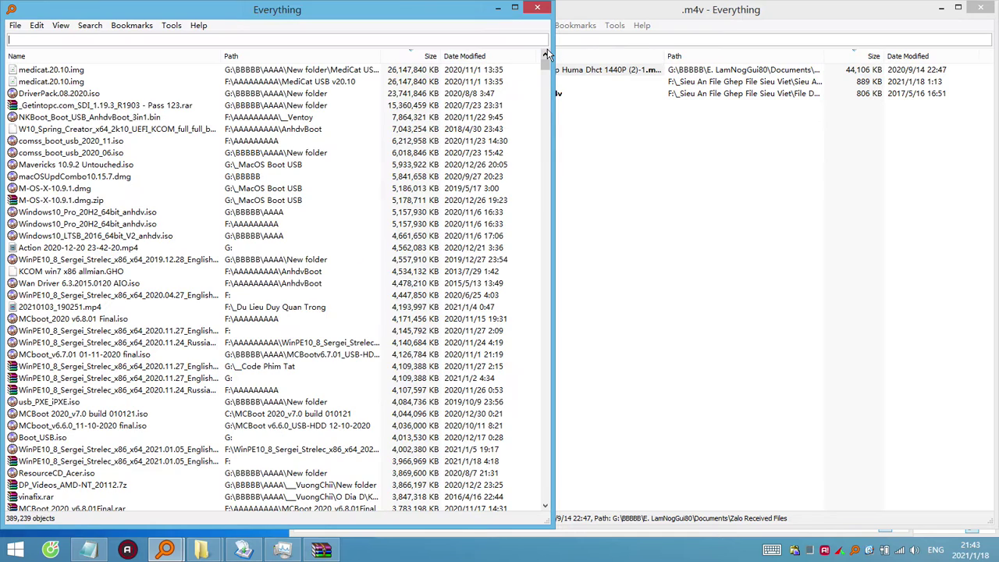
type("potpl")
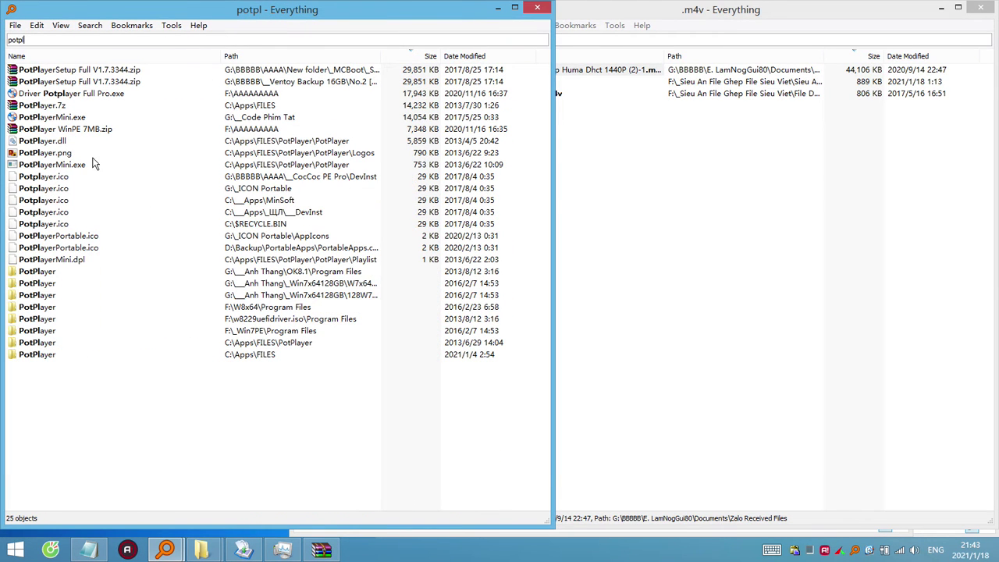
Run the PotPlayer setup from PotPlayerSetup Full V1.7.3344.zip in English with the default folder.
double_click(109, 81)
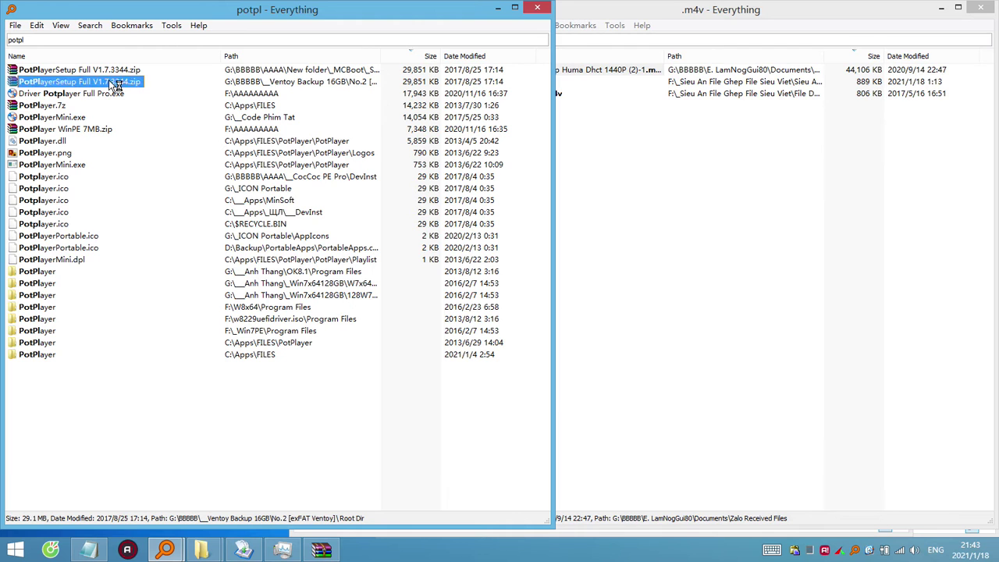
double_click(191, 250)
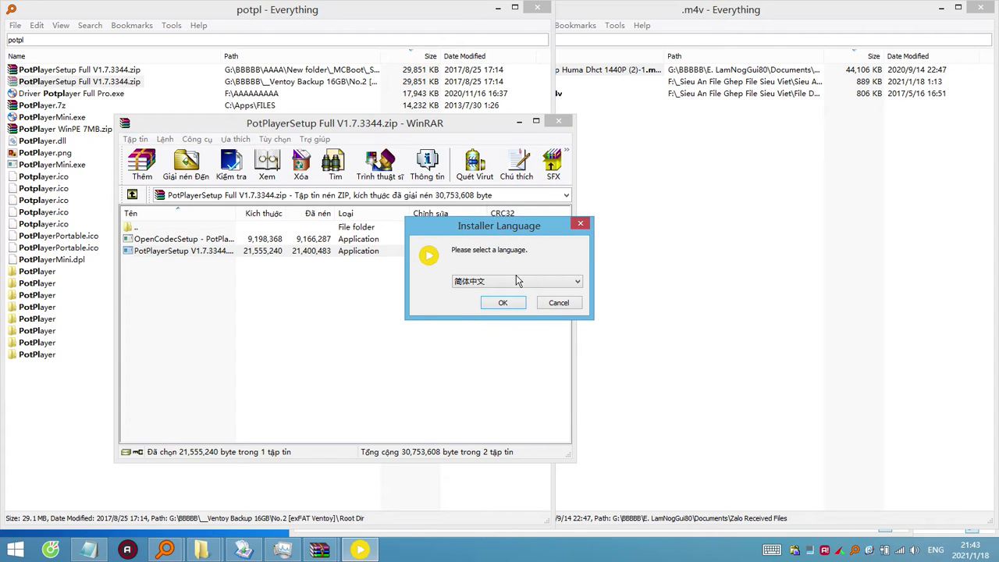
left_click(519, 281)
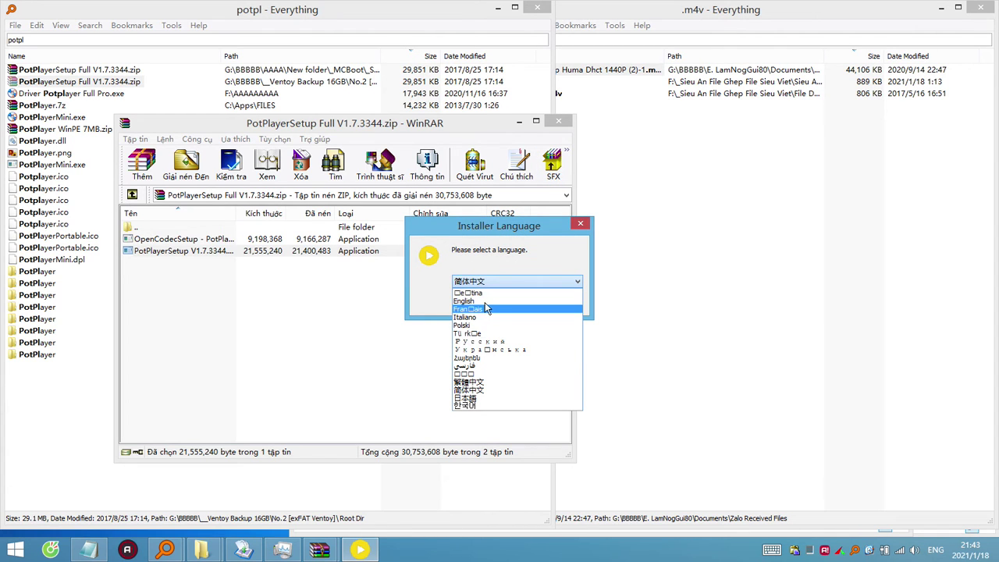
left_click(485, 302)
left_click(512, 305)
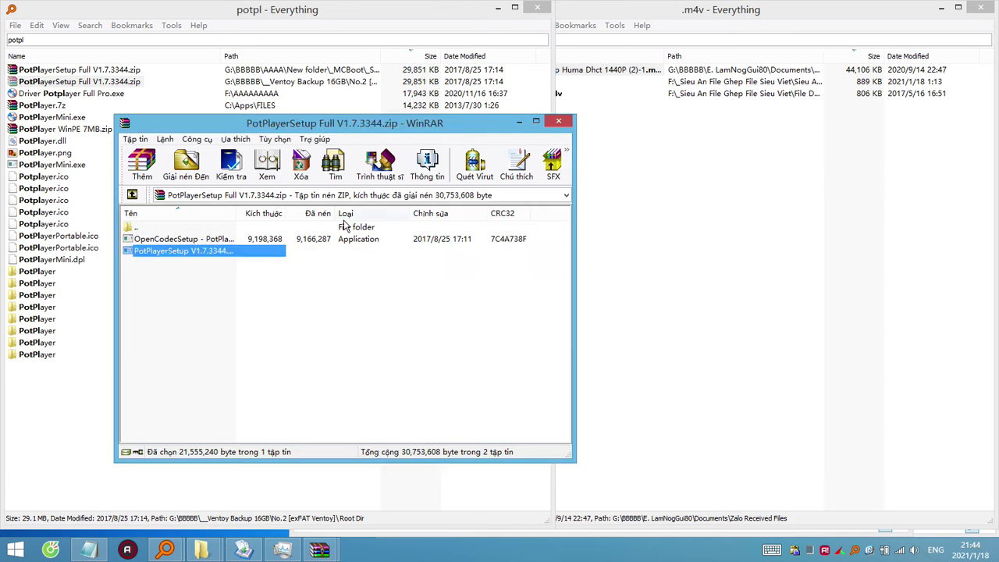
left_click(578, 377)
left_click(574, 375)
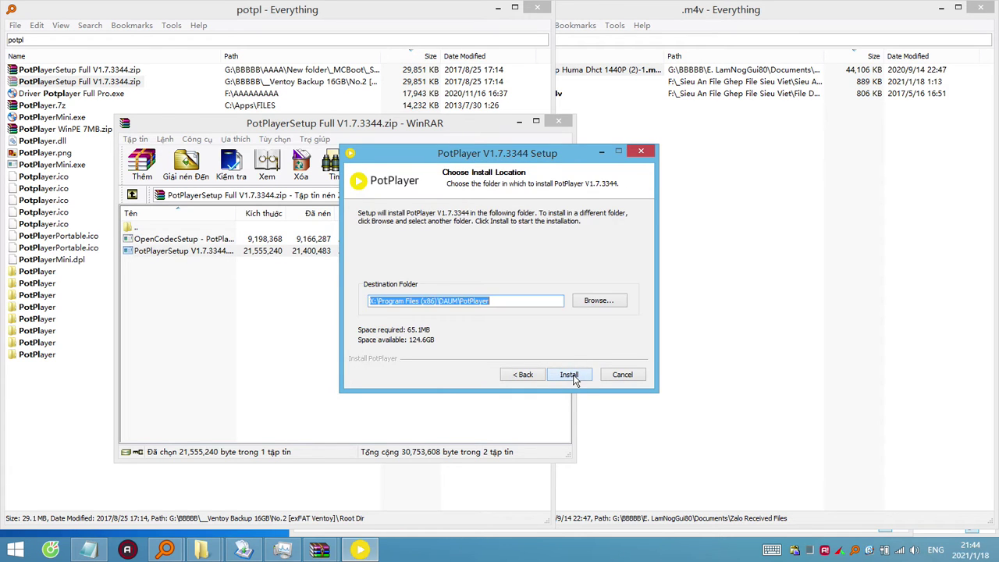
left_click(574, 376)
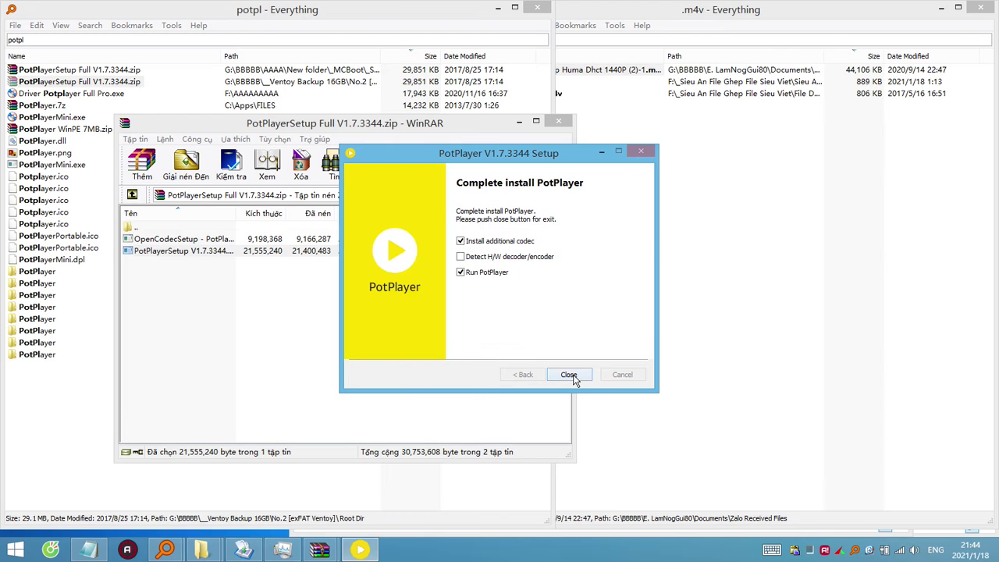
left_click(570, 375)
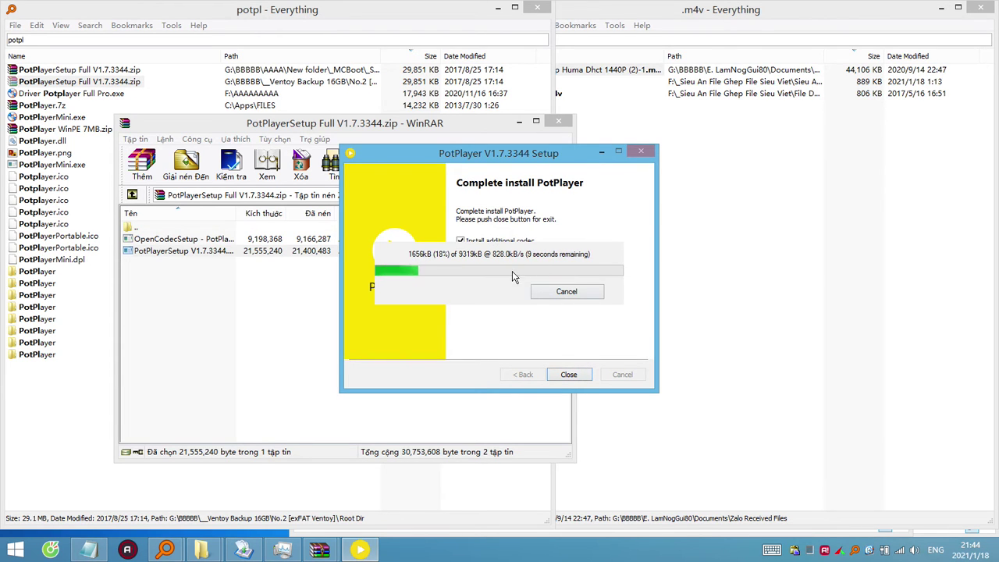
Widen the archive's name column and raise the Open Codec installer at its GPL licence page.
left_click(199, 243)
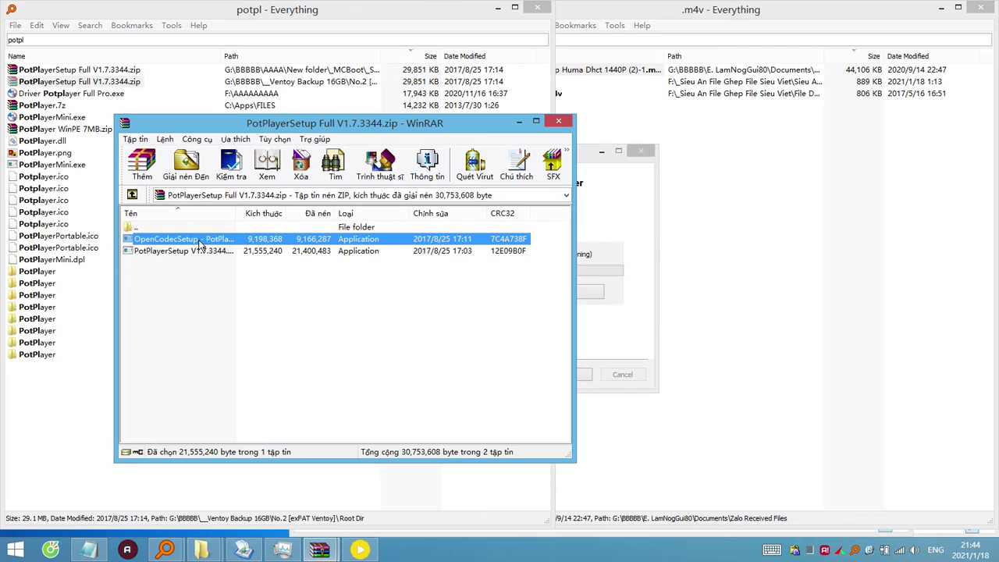
left_click_drag(285, 214, 314, 216)
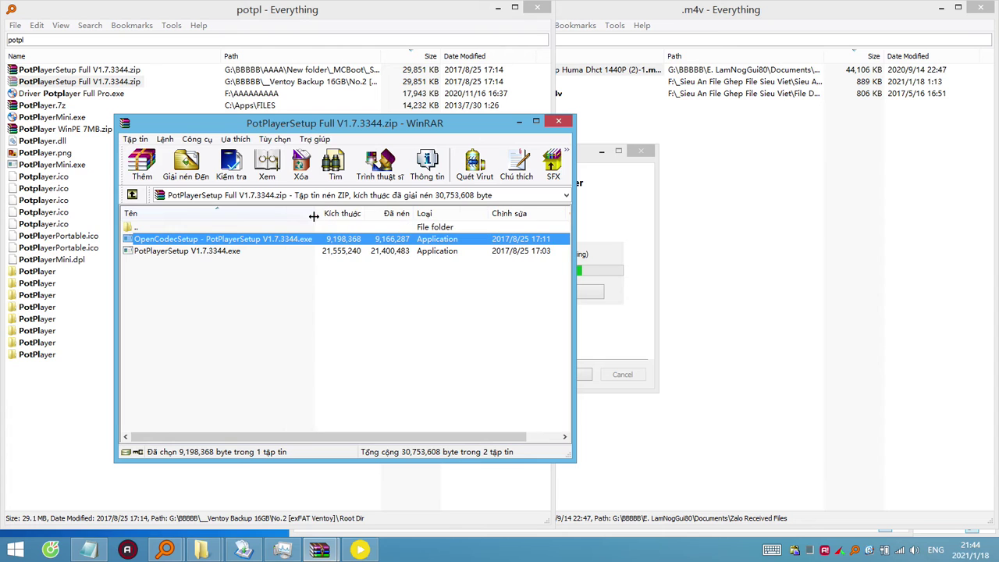
left_click(608, 262)
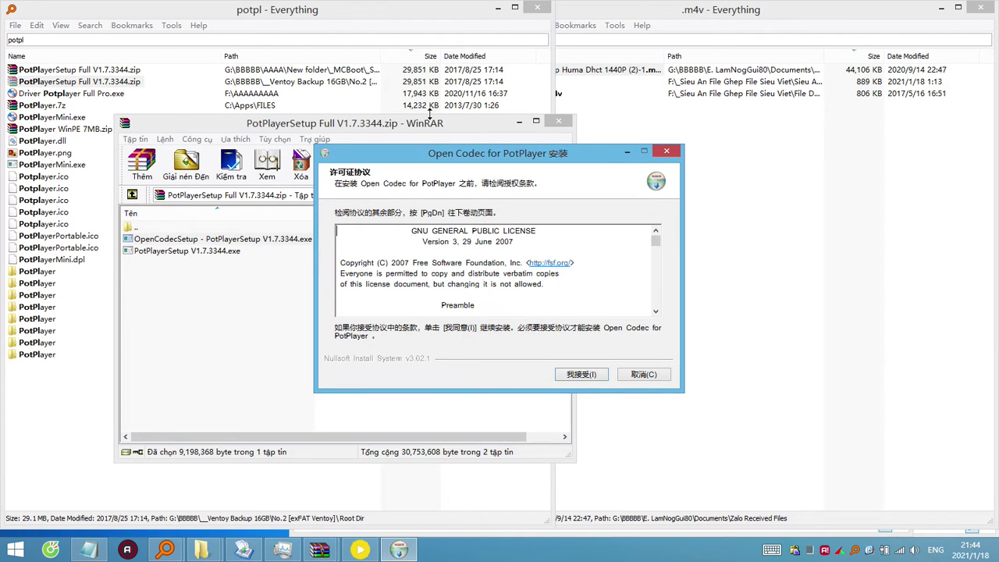
left_click(111, 39)
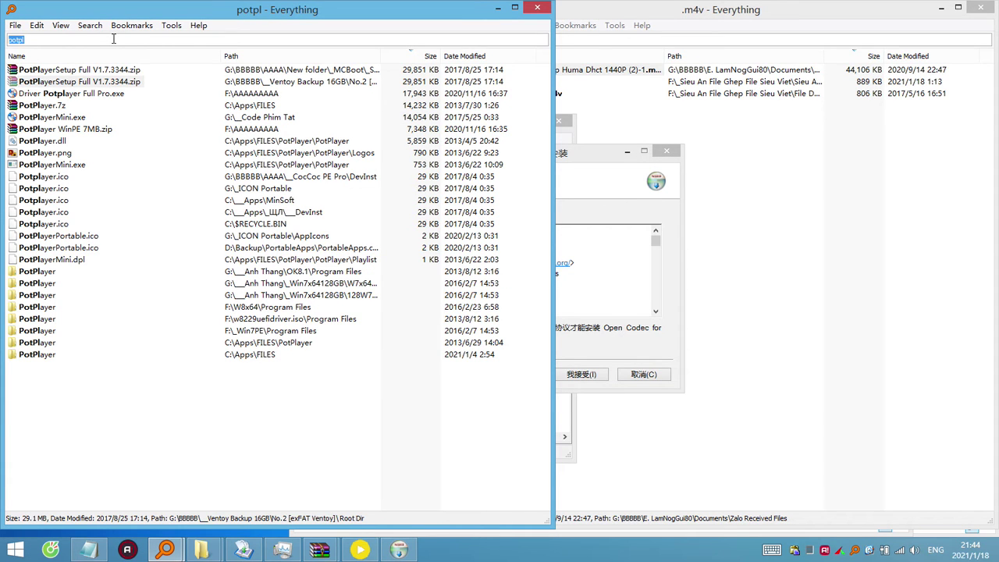
Search .exe, widen the window, and add a Date Created column, cancelling its slow sort.
type(".exe")
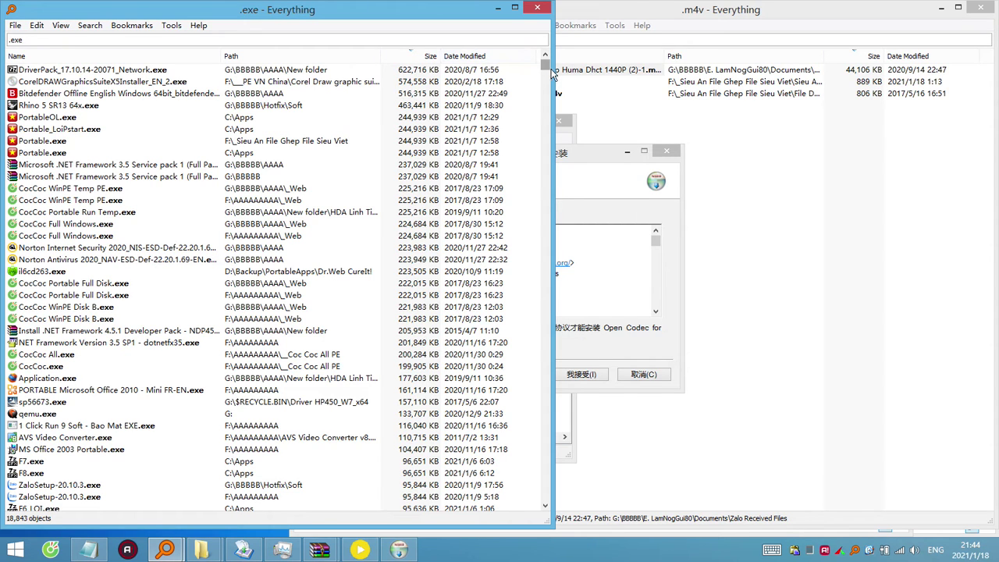
left_click_drag(552, 70, 720, 71)
right_click(489, 58)
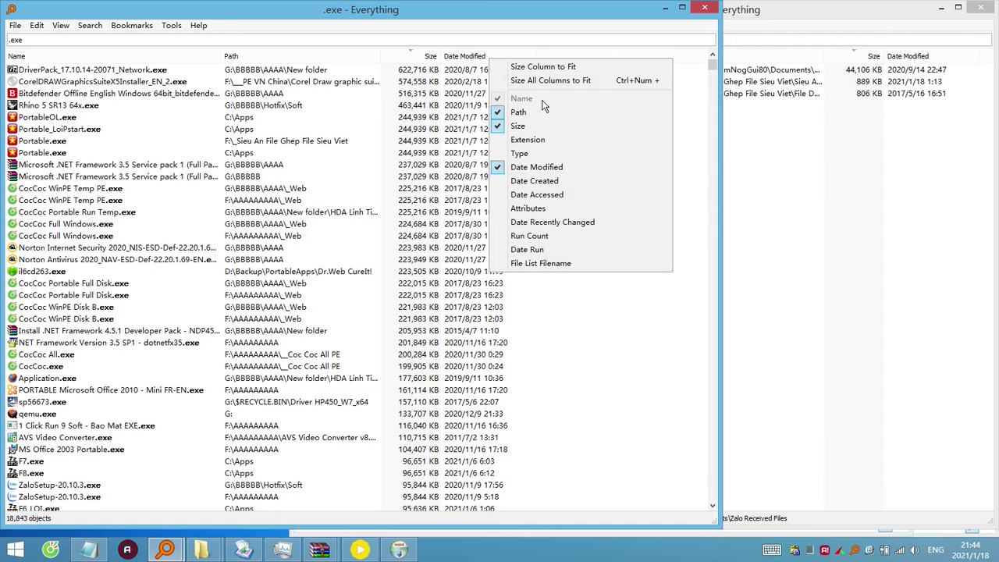
left_click(534, 181)
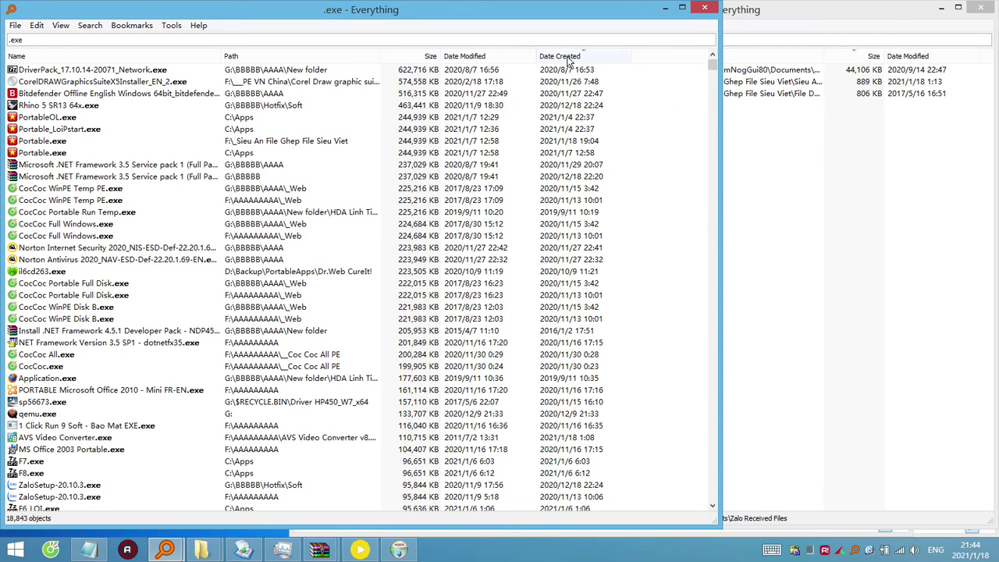
left_click(568, 59)
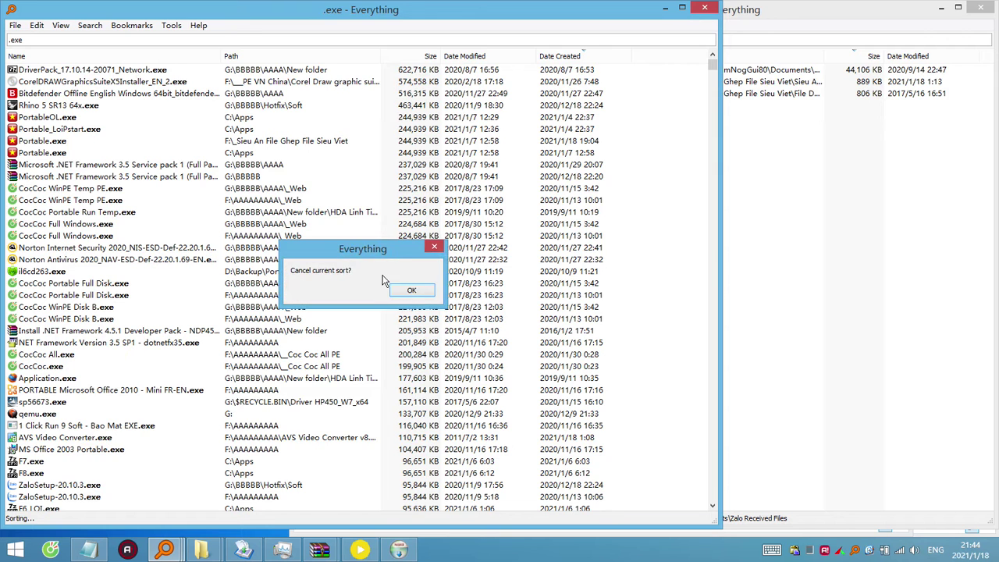
left_click(406, 287)
left_click(599, 57)
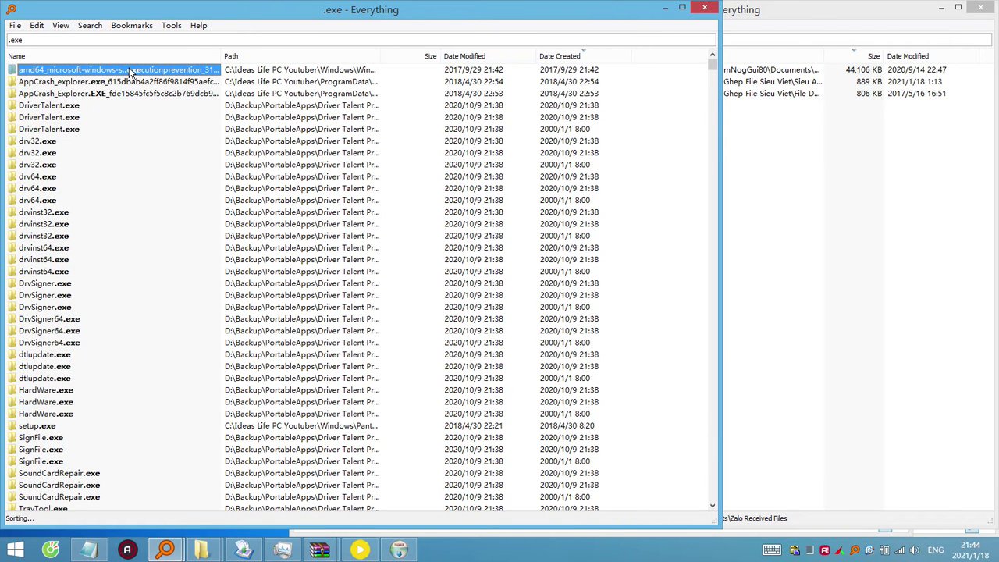
left_click(58, 235)
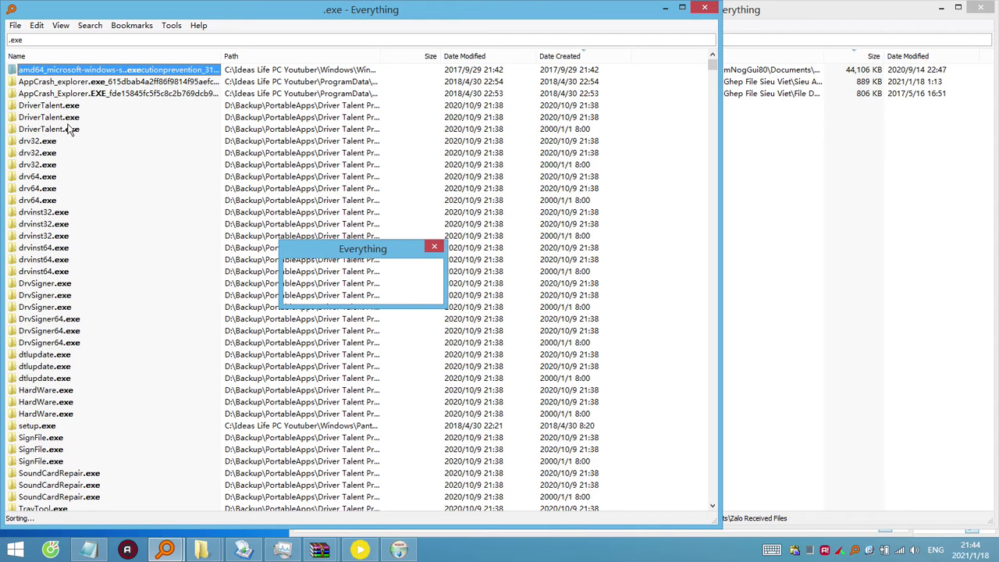
left_click(414, 291)
scroll(51, 293, "down", 10)
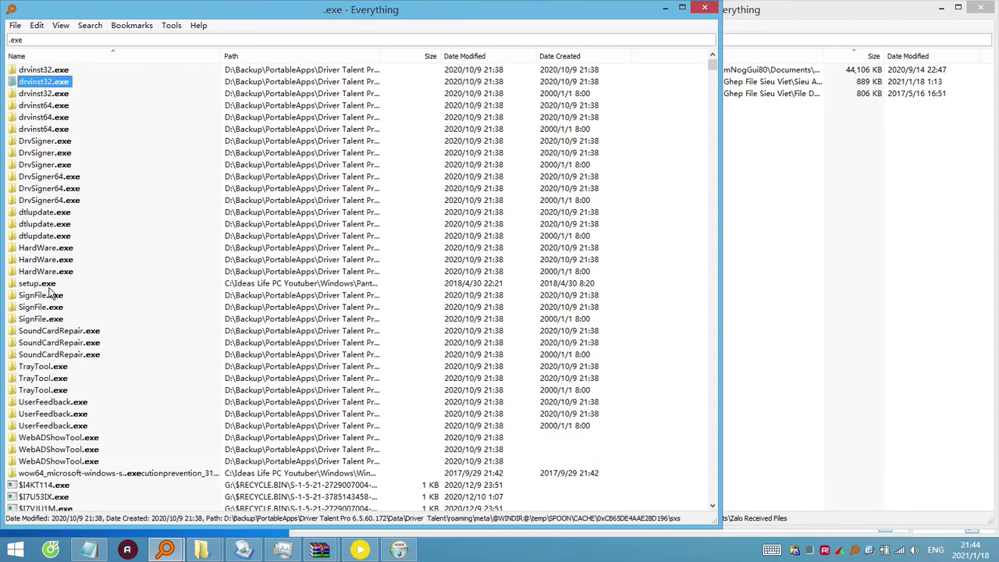
scroll(51, 292, "up", 6)
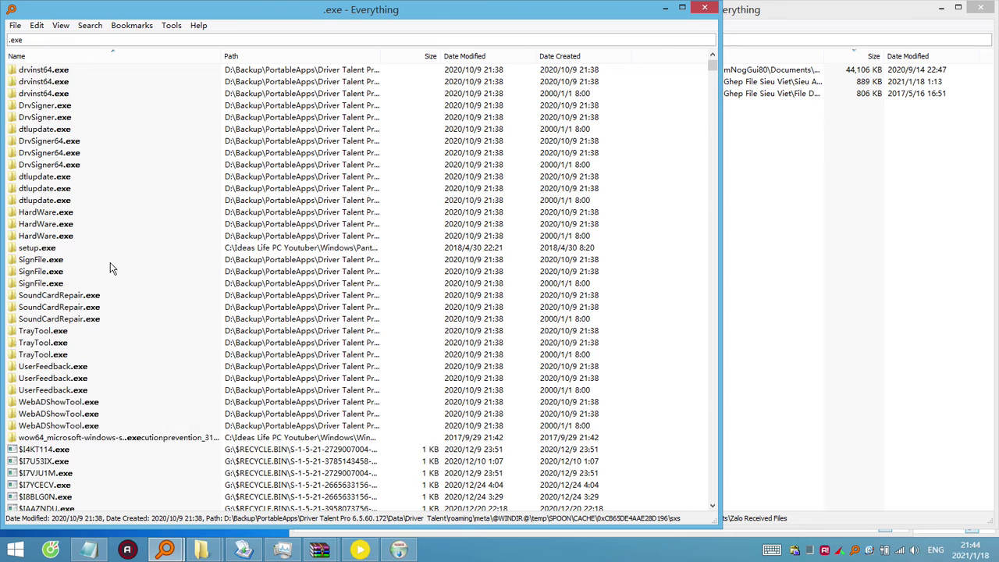
Sort the .exe results by size, largest first, then minimize Everything.
left_click(24, 39)
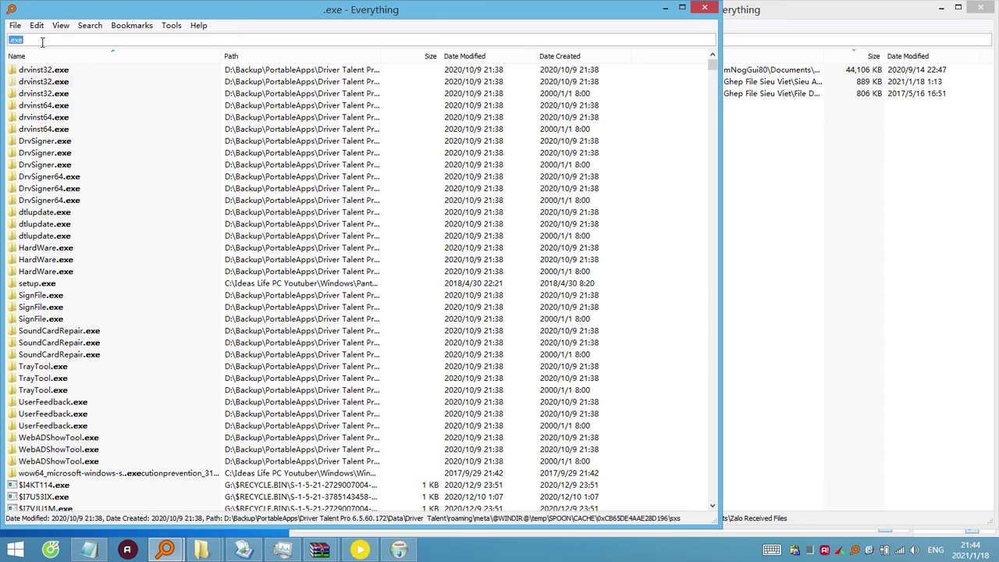
left_click(431, 56)
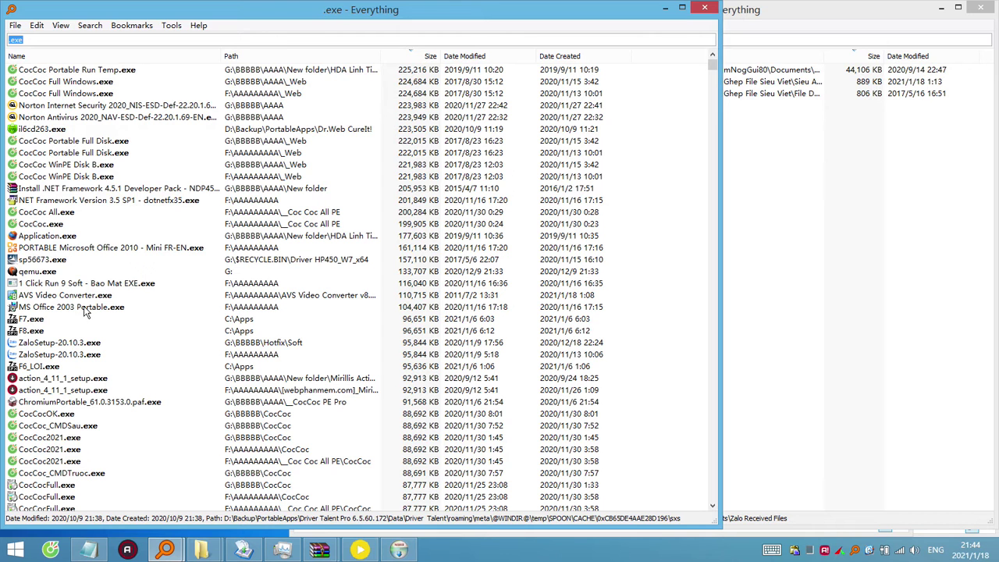
left_click(120, 406)
scroll(121, 410, "down", 6)
scroll(125, 410, "up", 1)
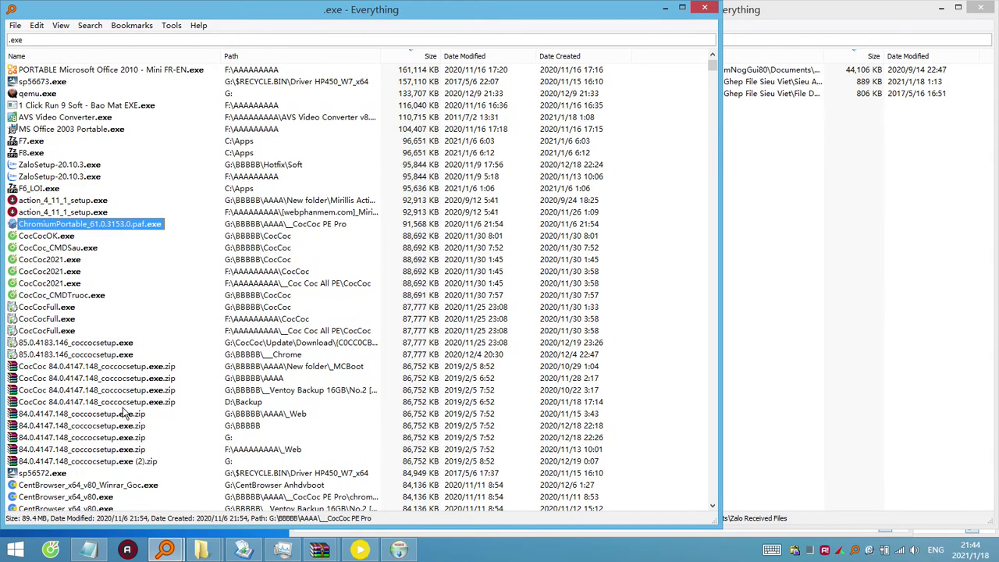
scroll(130, 403, "down", 3)
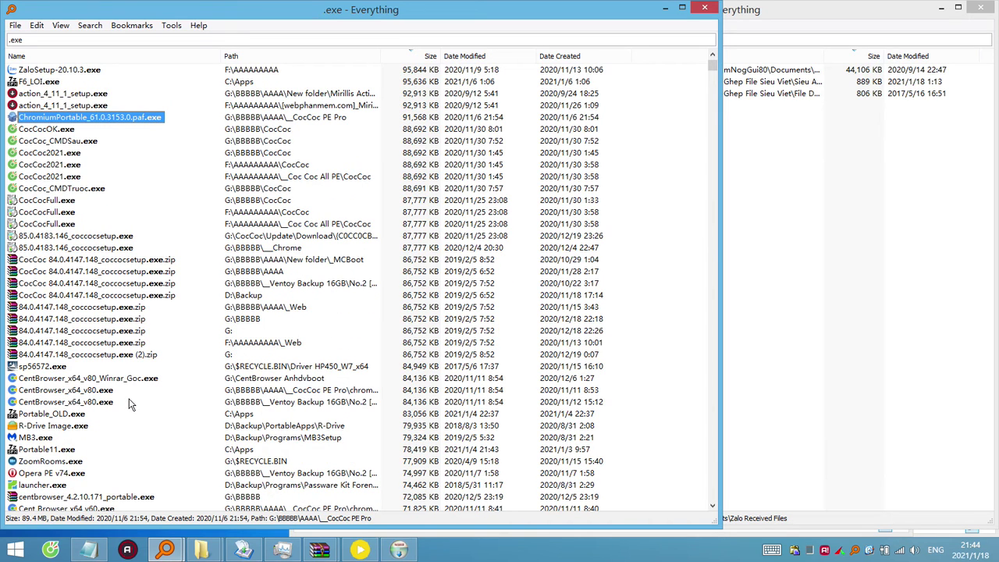
left_click(666, 9)
Select and copy the OpenCodecSetup name from the PotPlayer archive in WinRAR.
left_click(221, 308)
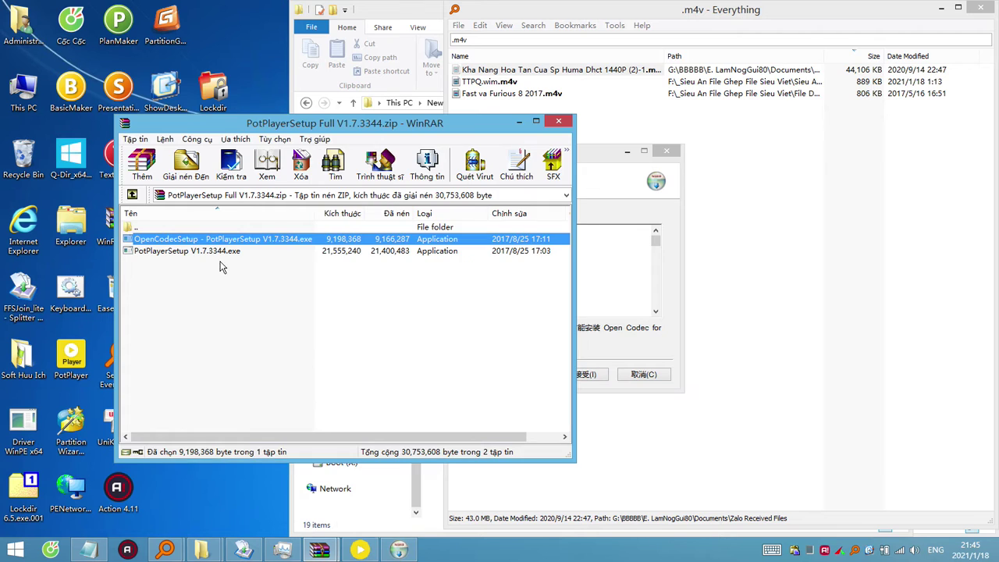
left_click(240, 259)
left_click(188, 242)
left_click(177, 239)
double_click(198, 239)
key("ctrl+c")
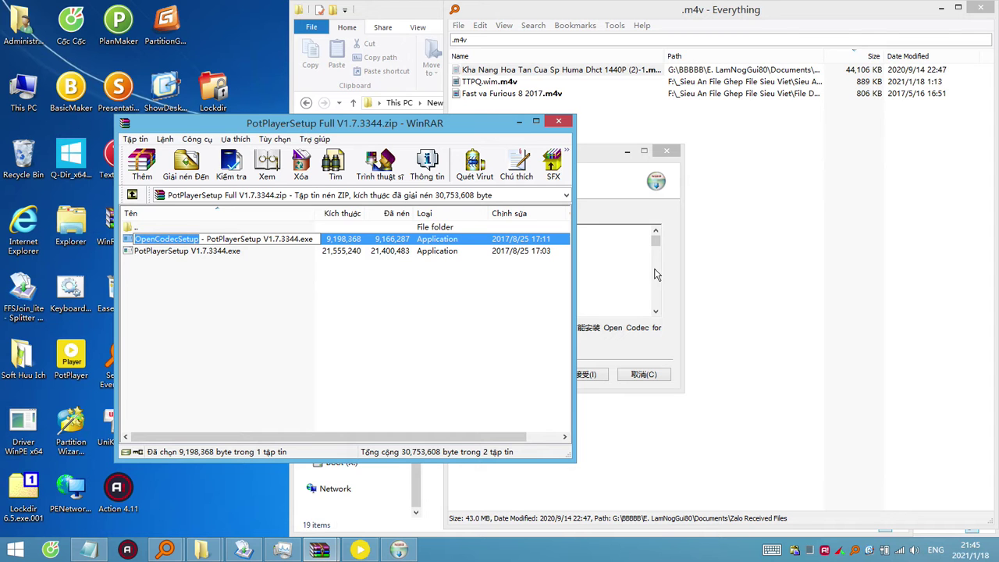
Search Everything for OpenCodecSetup, find 0 objects, and close that search window.
left_click(746, 381)
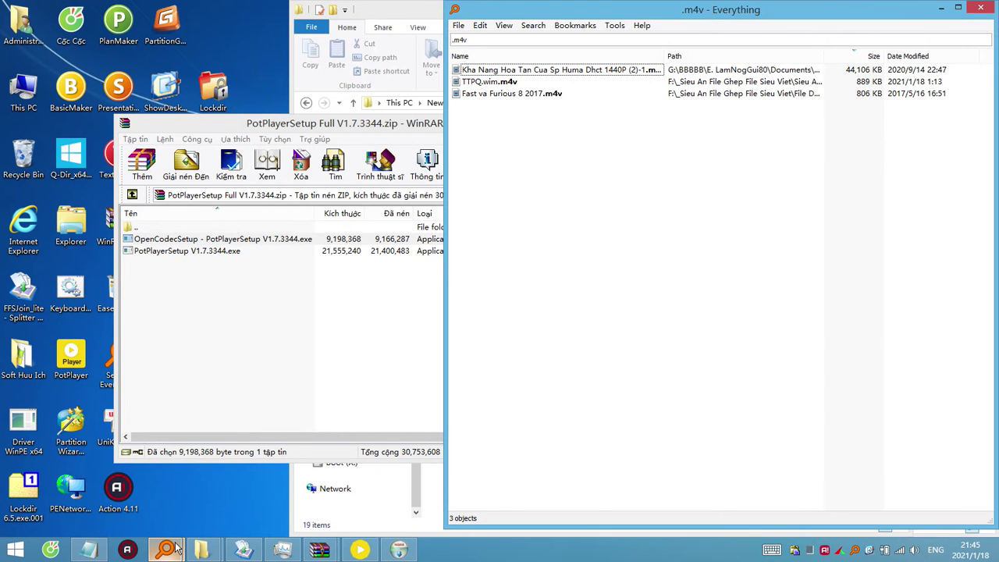
mouse_move(164, 550)
left_click(184, 465)
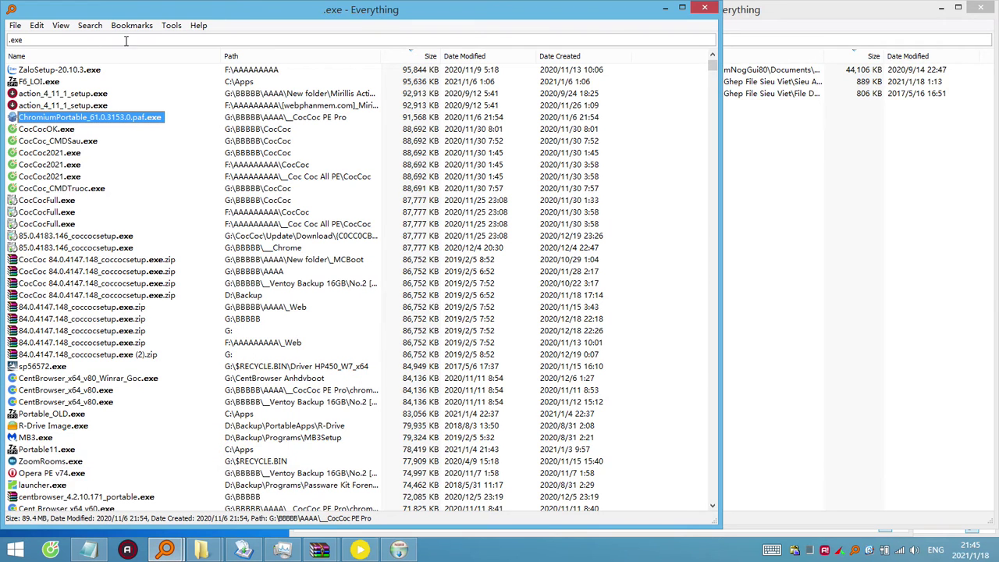
left_click(125, 40)
key("ctrl+v")
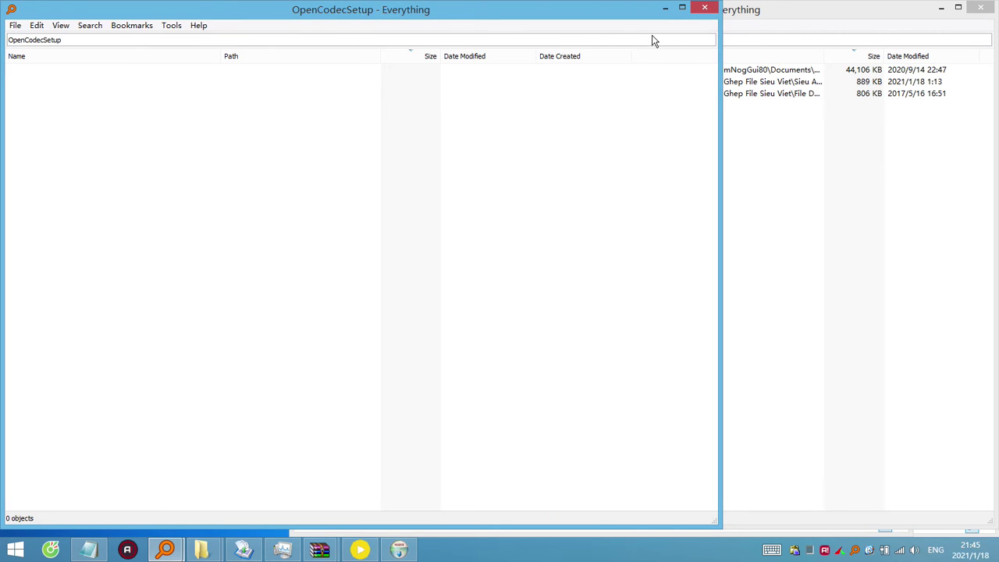
left_click(703, 9)
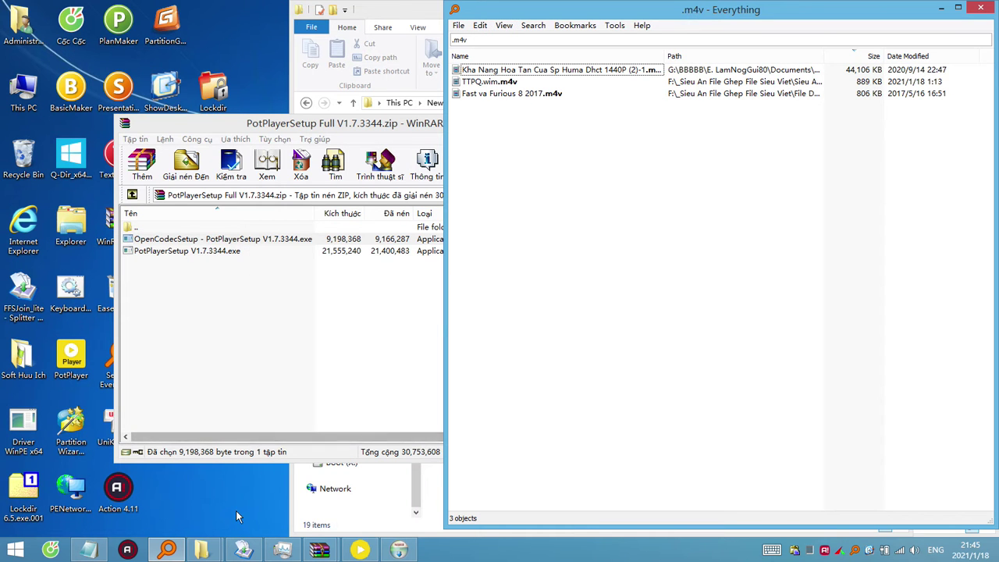
Raise the Soft Mini Huu Ich folder, open This PC with Win+E, and open Boot (X:).
mouse_move(201, 548)
mouse_move(180, 483)
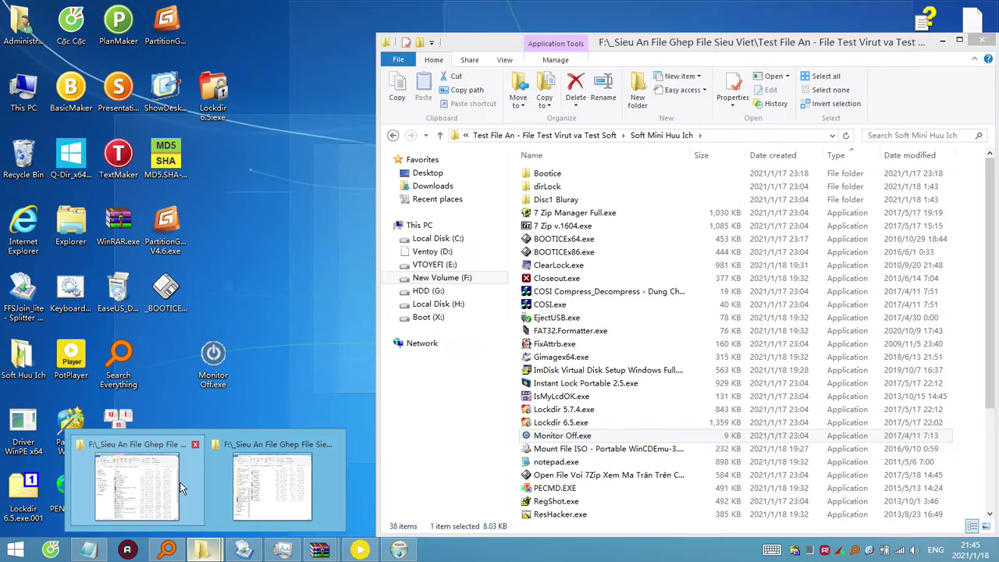
left_click(180, 488)
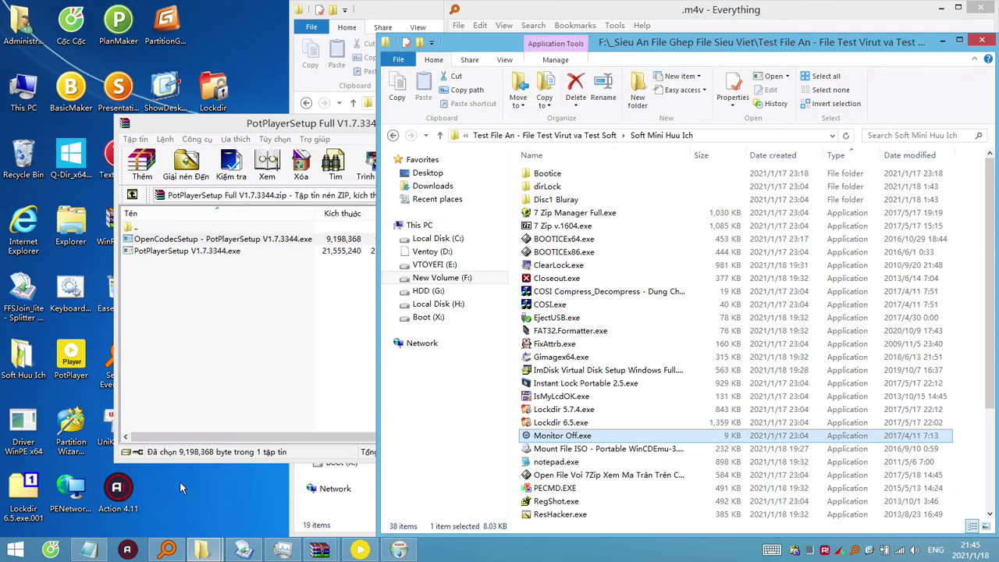
key("super+e")
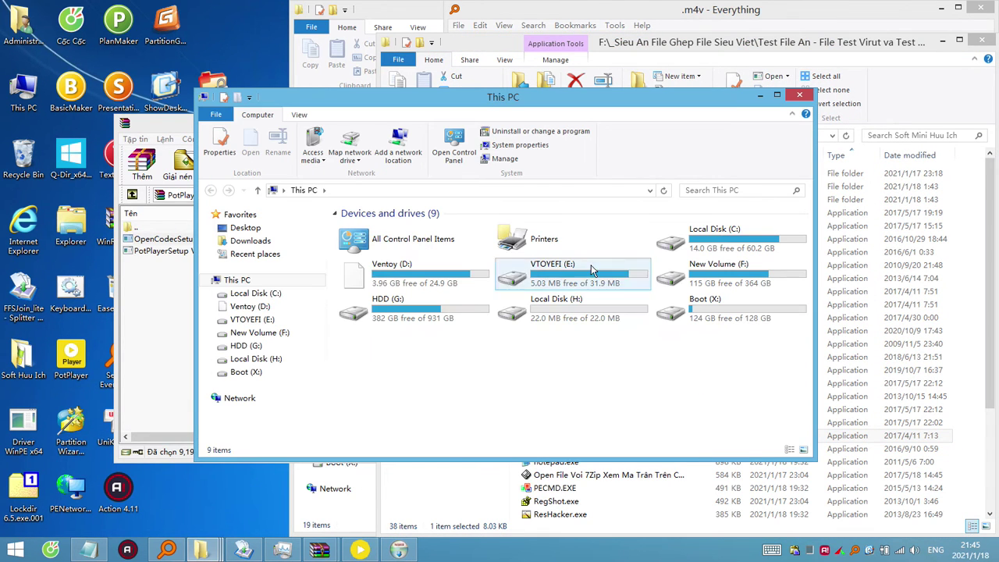
double_click(761, 312)
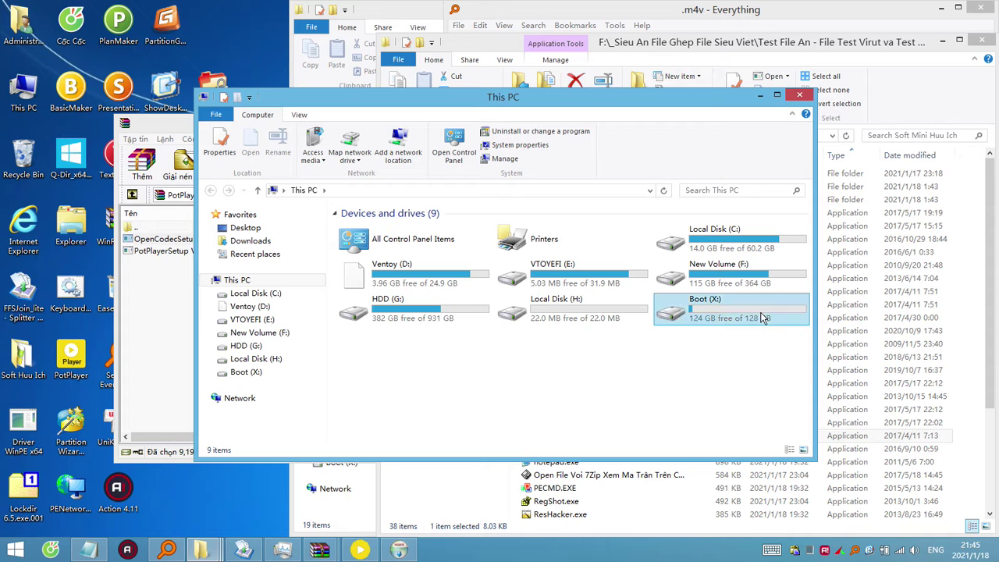
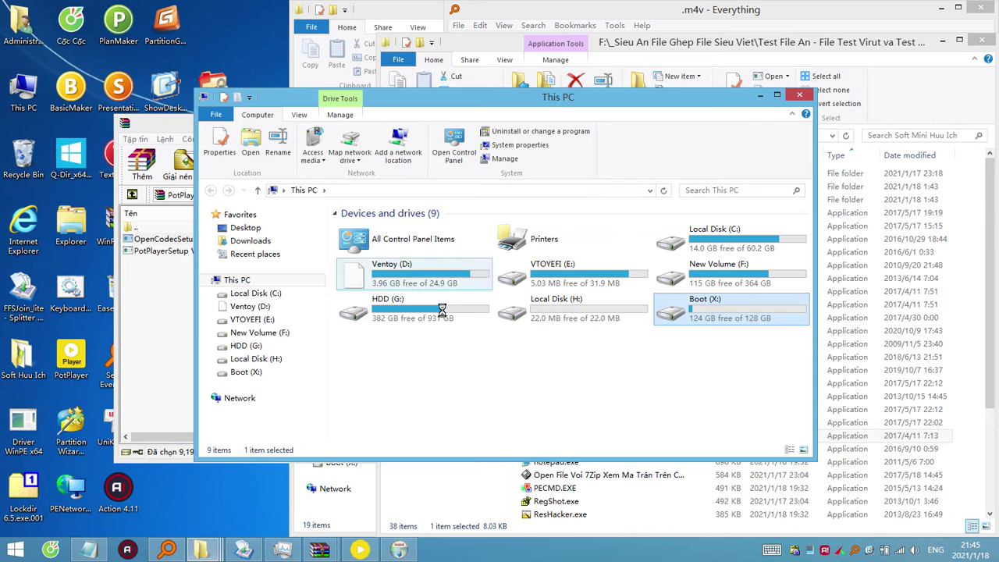
Minimize the Boot (X:) window and launch UltraFileSearch.exe from Everything's 'ultra' results.
left_click(762, 96)
key("alt+Tab")
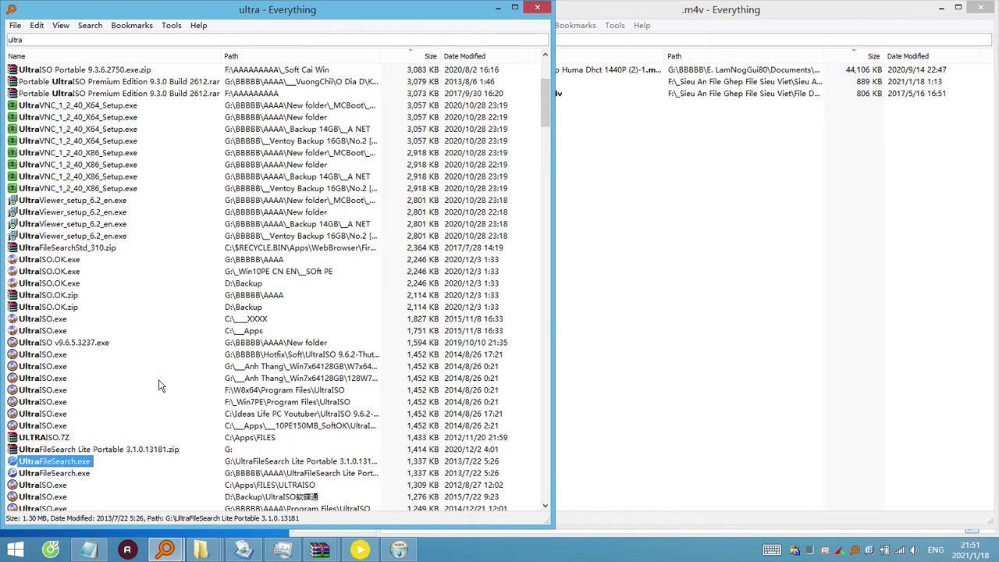
key("alt")
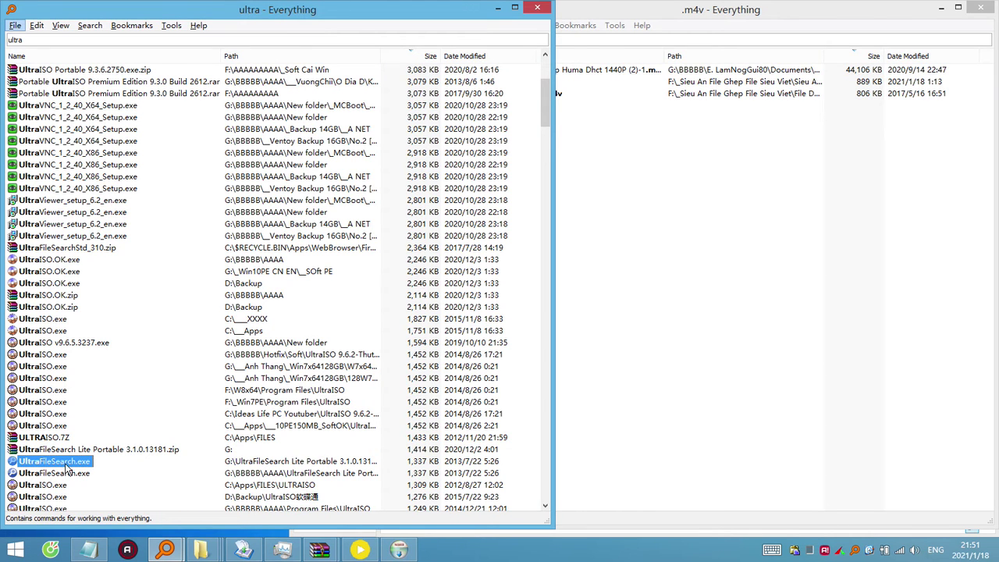
left_click(78, 464)
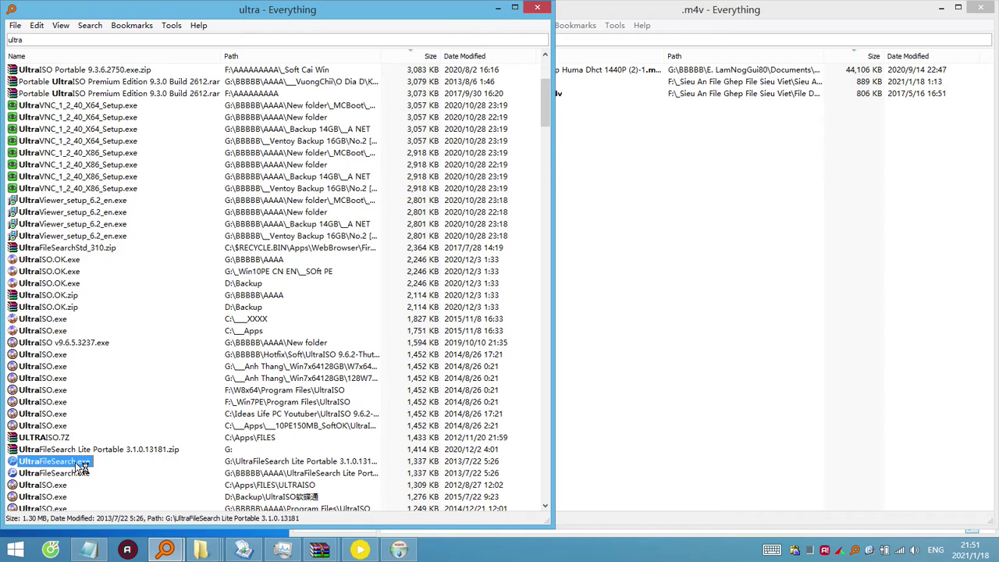
double_click(82, 464)
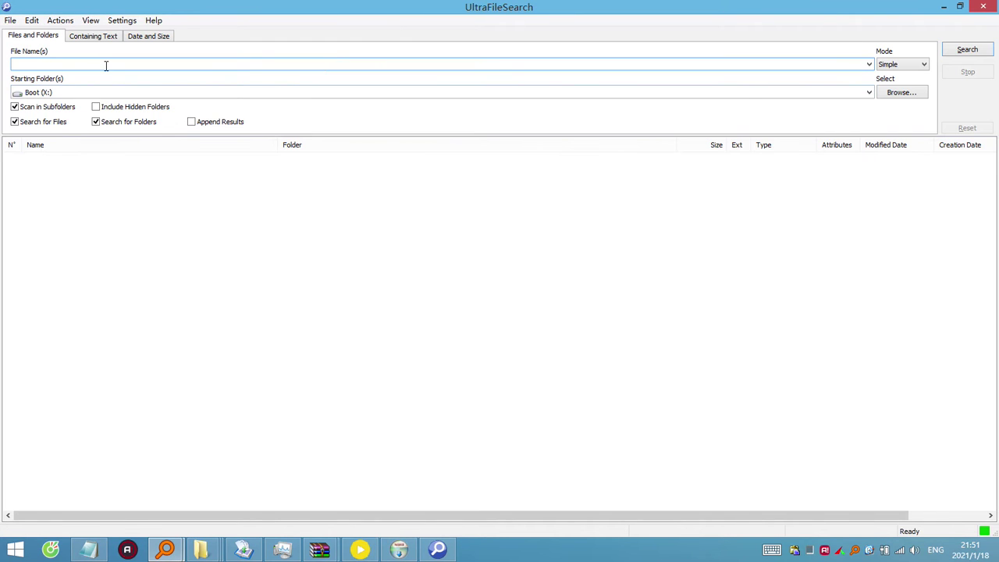
Search Boot (X:) for files matching '*.exe; *.ini;'.
type("*.exe;")
left_click_drag(33, 63, 13, 64)
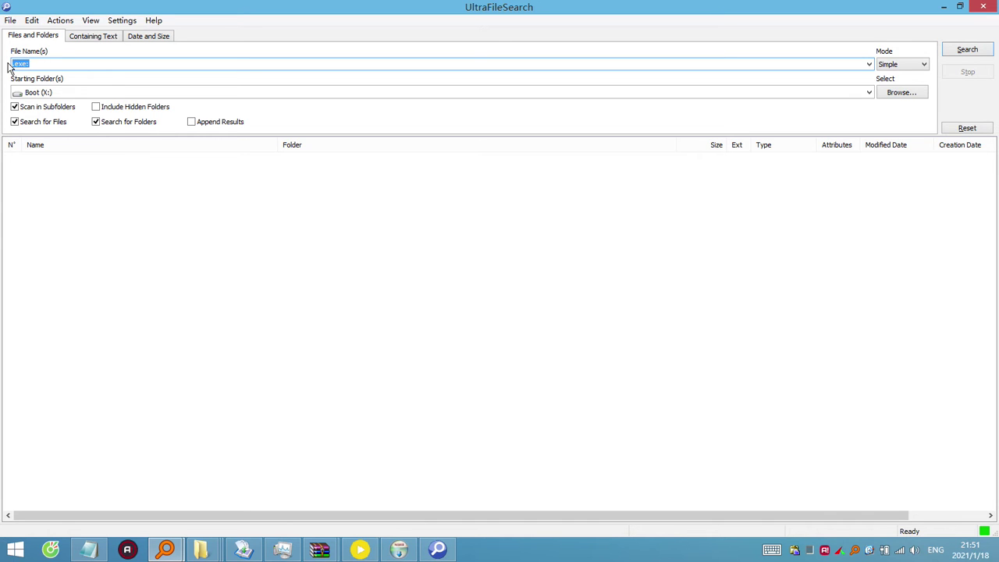
left_click(47, 66)
key("Return")
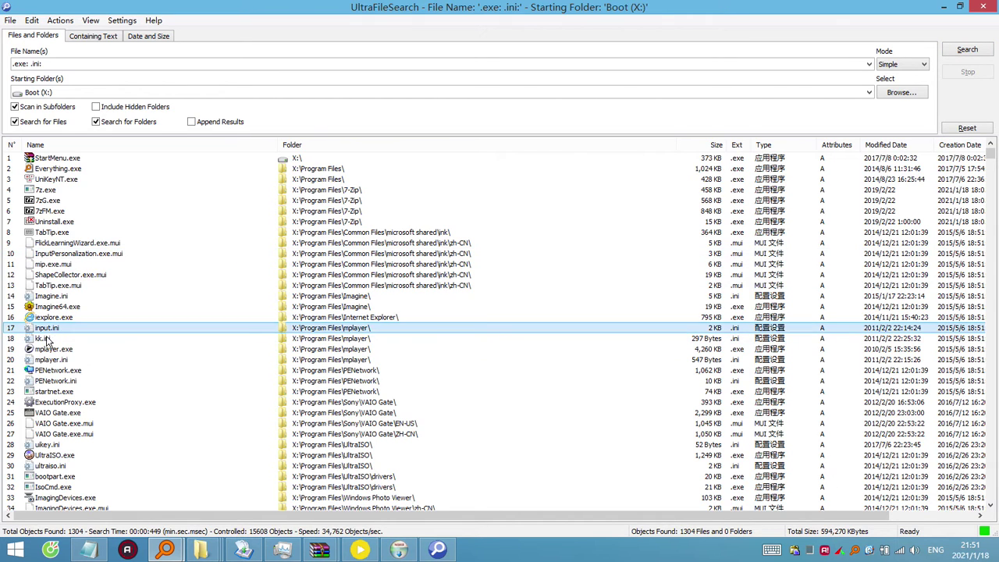
Sort the 1304 results by creation date, newest first.
left_click(123, 329)
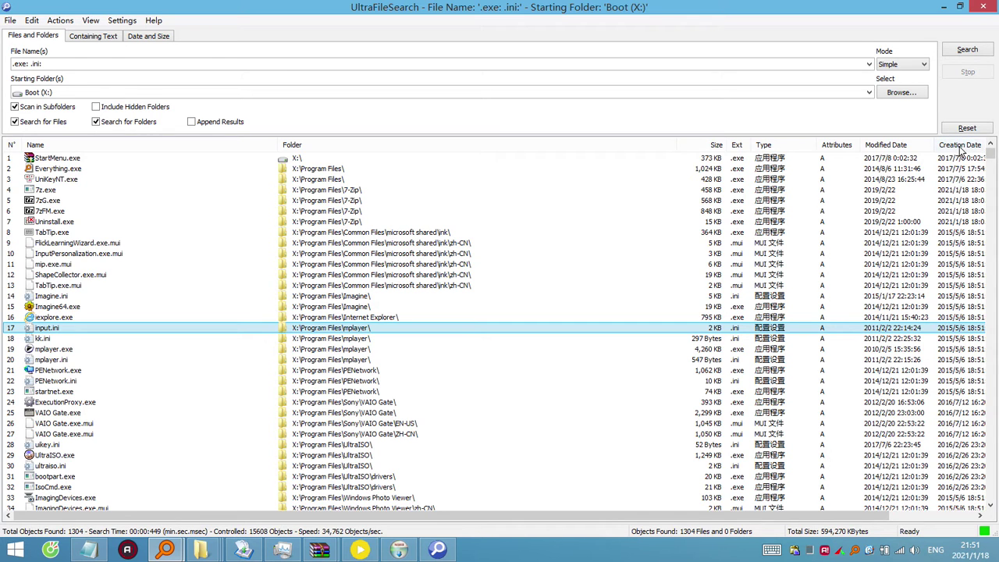
left_click(962, 146)
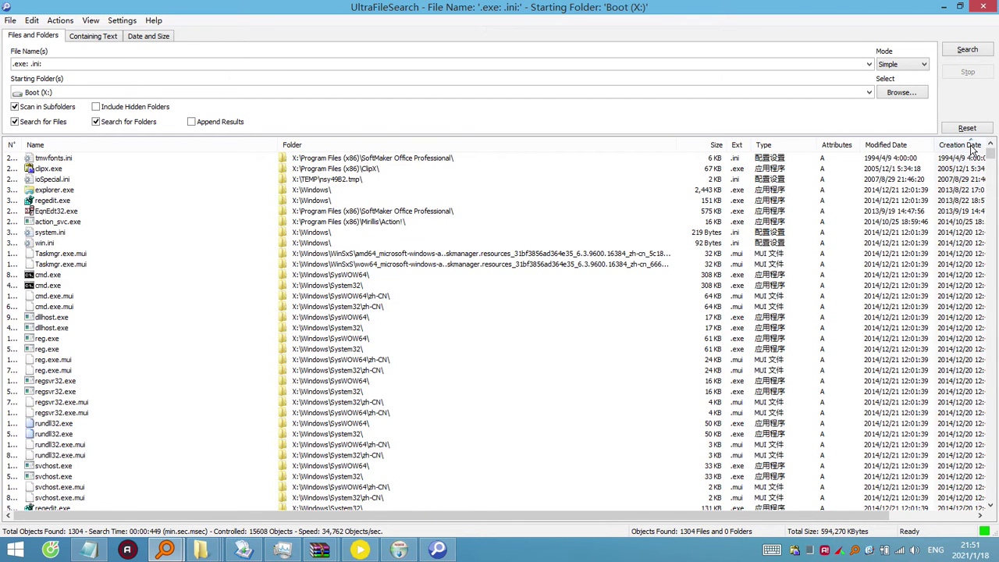
left_click(910, 211)
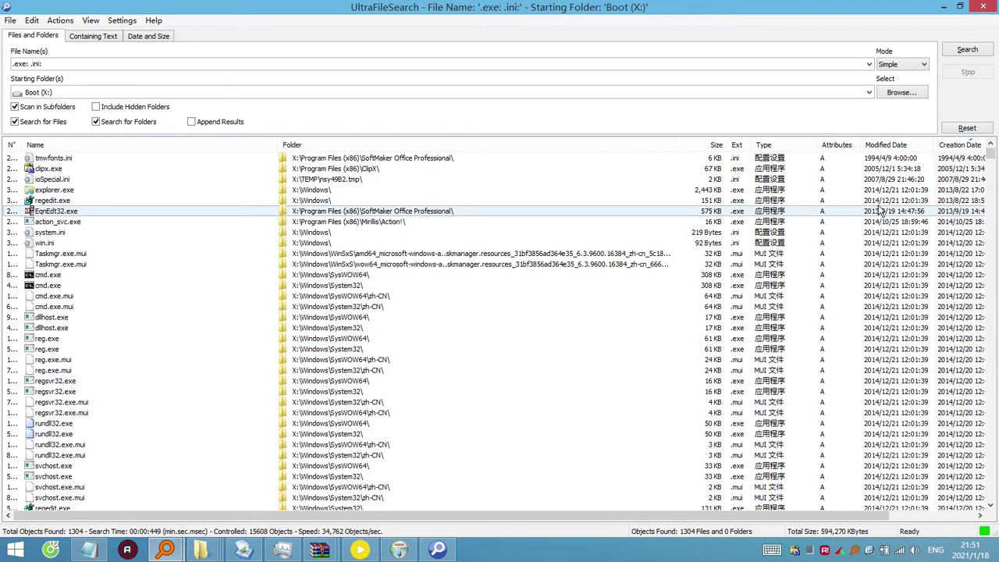
left_click(965, 147)
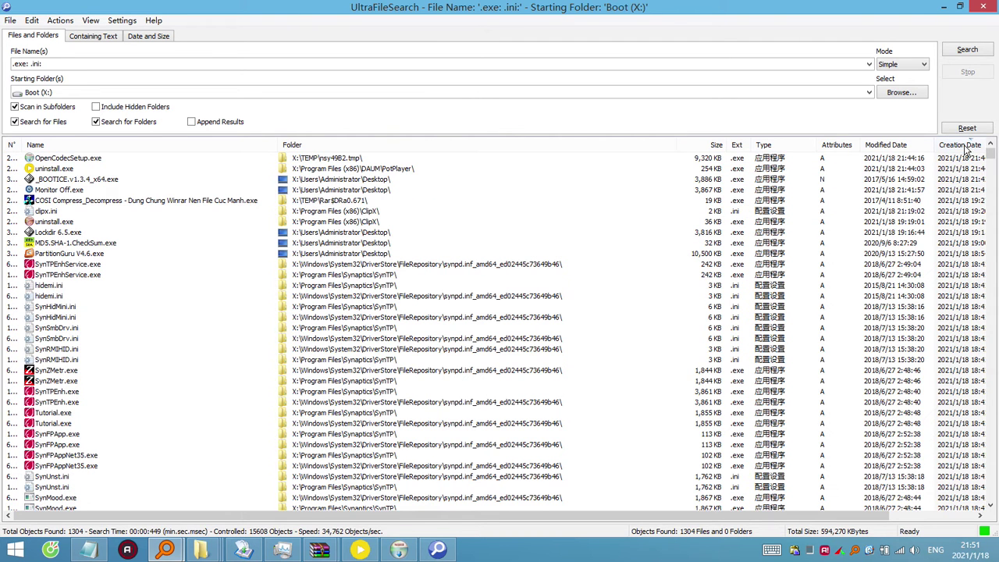
Open X:\TEMP\nsy49B2.tmp, the folder containing OpenCodecSetup.exe.
right_click(94, 161)
left_click(152, 181)
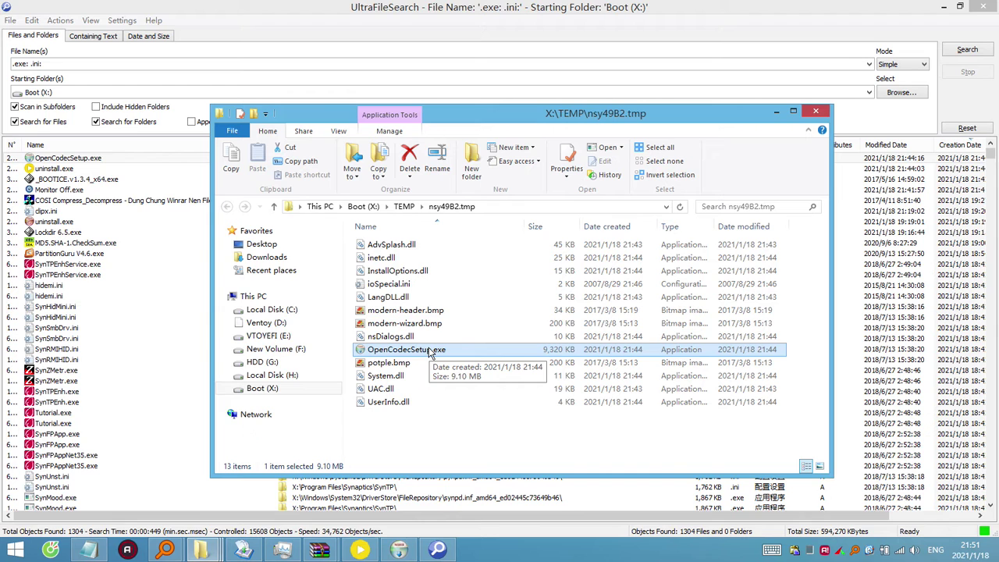
mouse_move(401, 552)
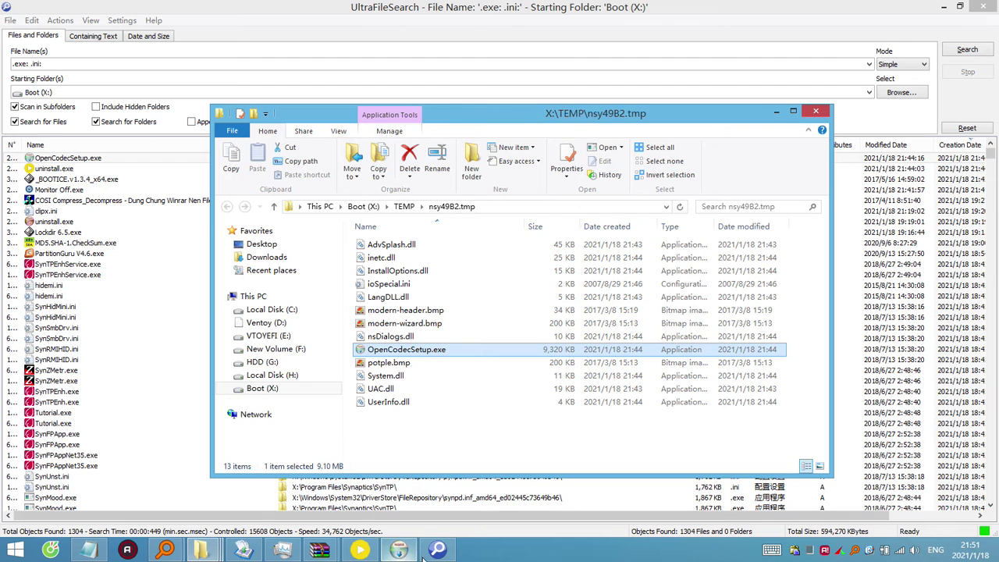
left_click(327, 550)
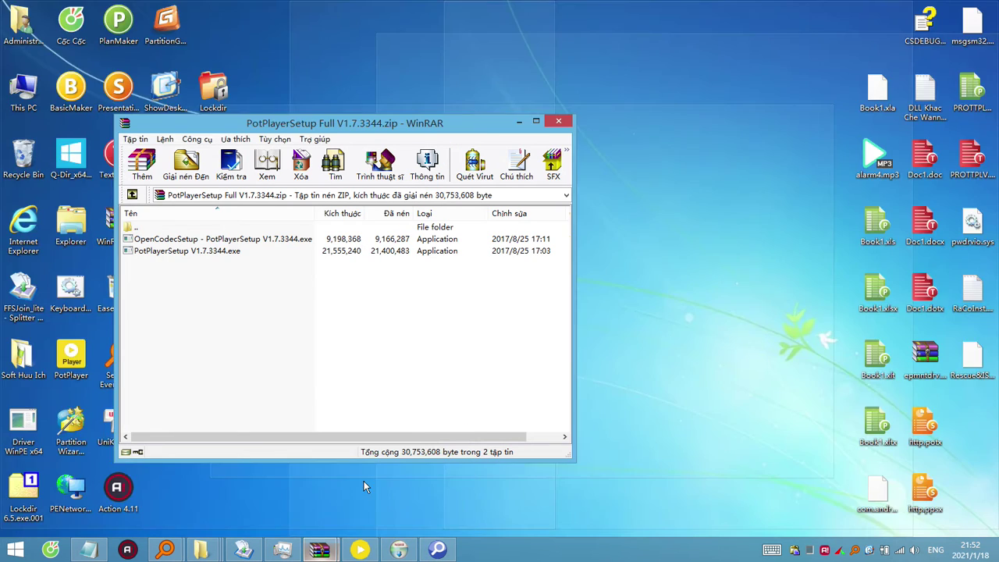
left_click(363, 483)
left_click(277, 240)
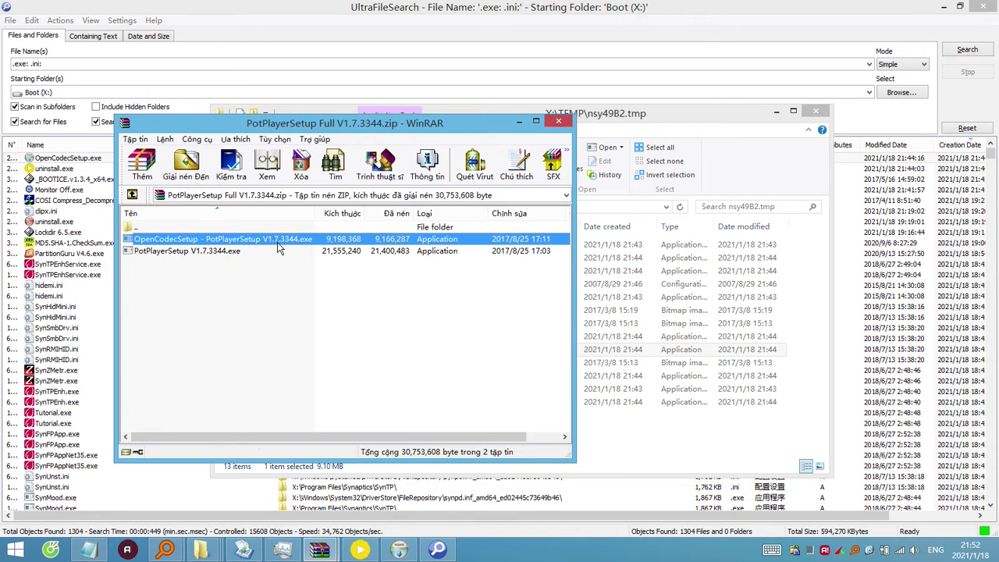
left_click(687, 436)
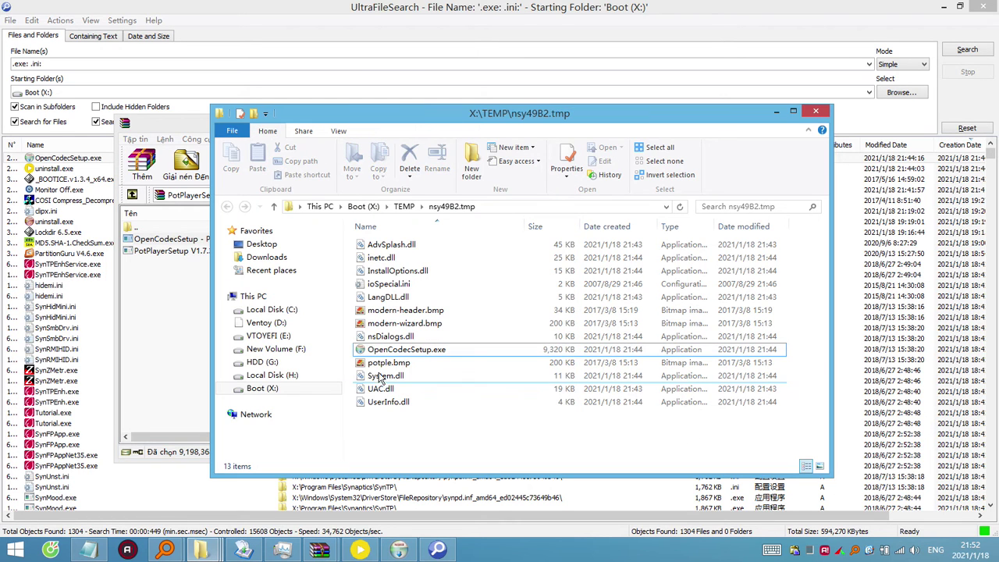
Copy OpenCodecSetup.exe to New Volume (F:), dismiss the file-in-use warning, and accept the installer license.
left_click(419, 352)
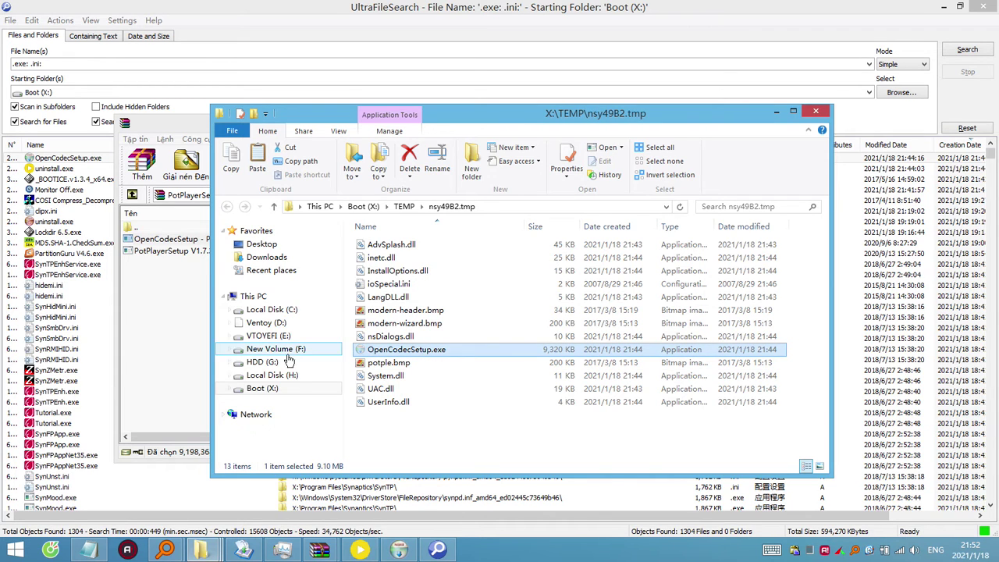
right_click(275, 352)
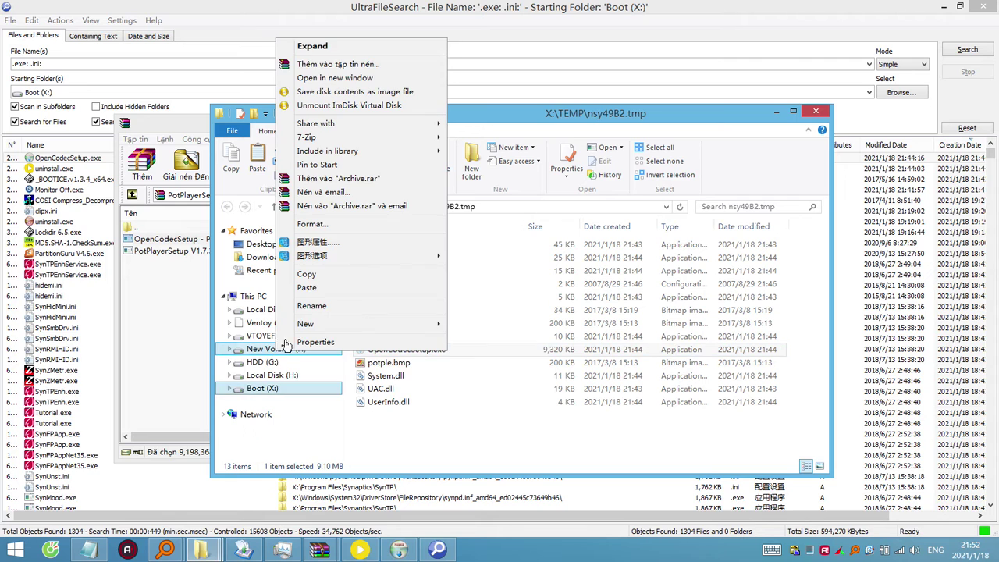
left_click(327, 295)
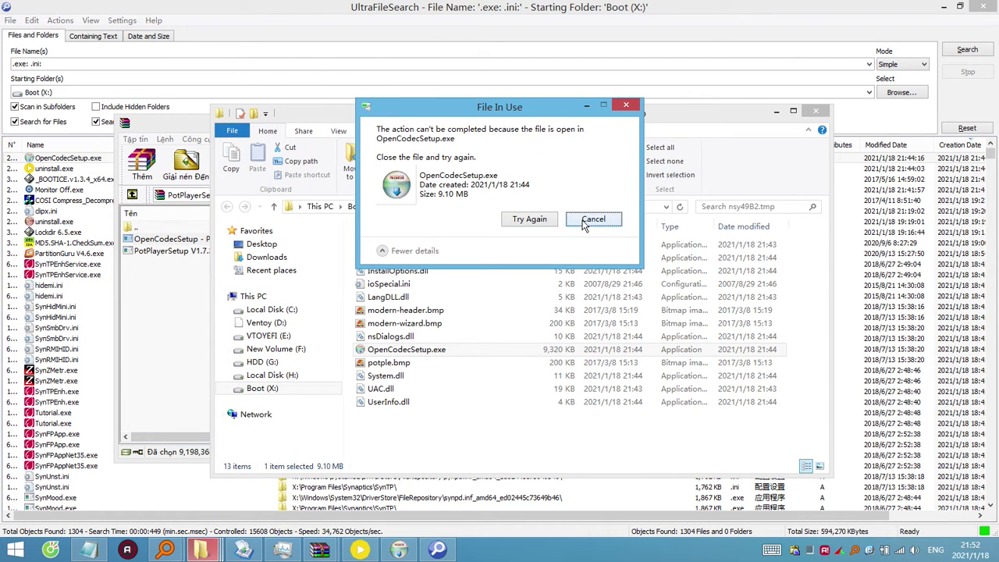
left_click(591, 219)
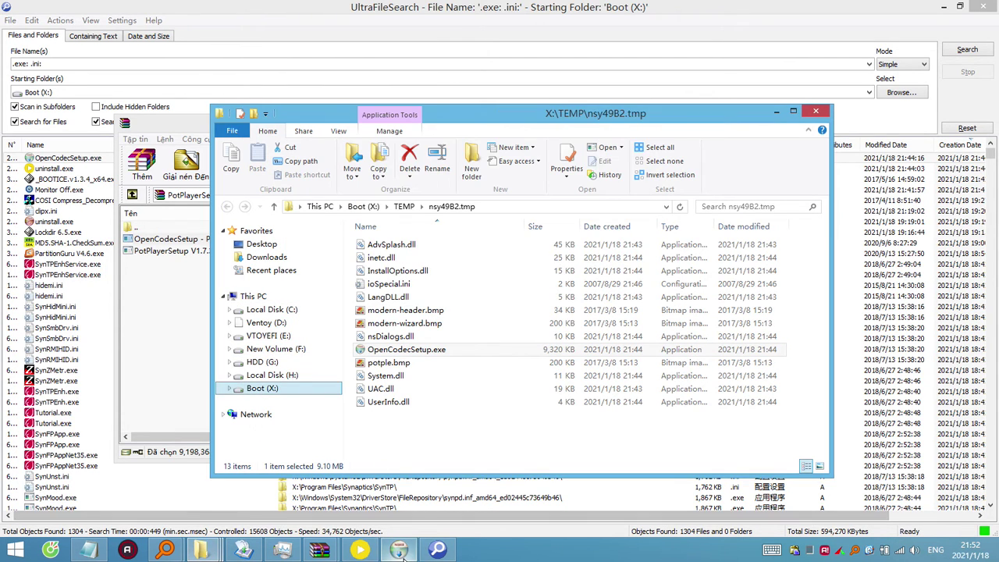
left_click(584, 375)
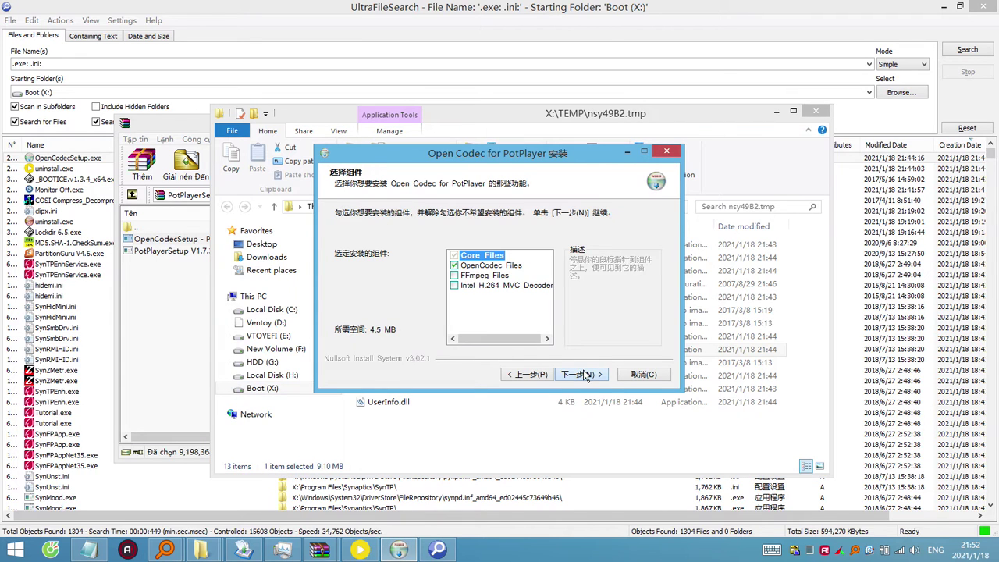
Install the codecs with FFmpeg Files and Intel H.264 MVC Decoder included, then close the installer.
left_click(486, 276)
left_click(500, 286)
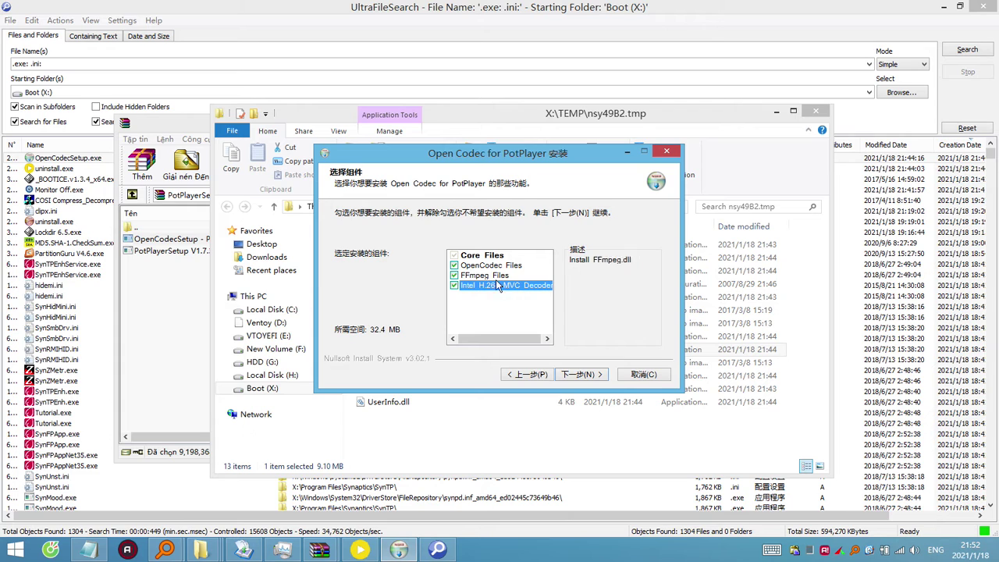
left_click(590, 373)
left_click(590, 373)
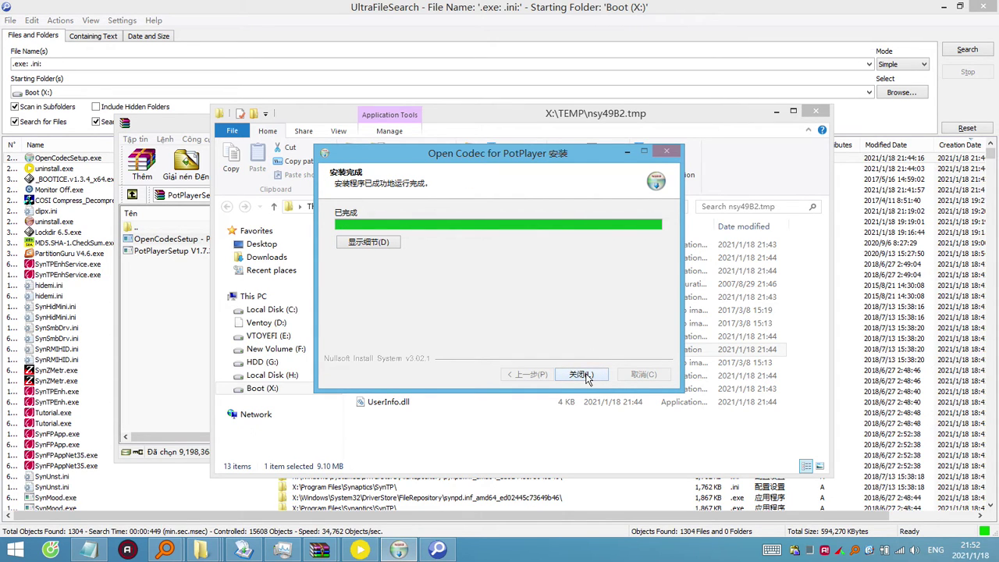
left_click(581, 375)
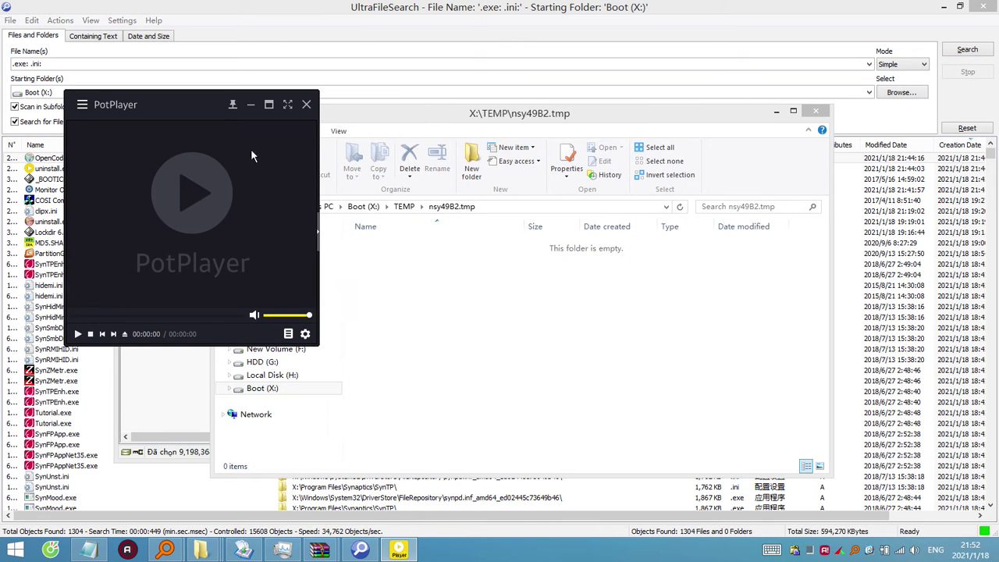
Set PotPlayer's automatic update check to Never in Preferences.
right_click(224, 208)
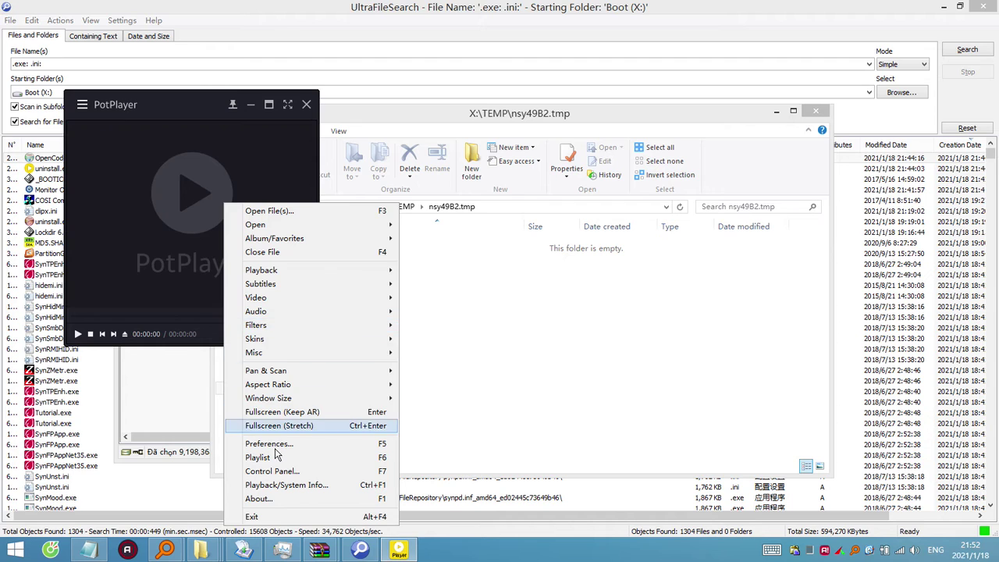
left_click(288, 445)
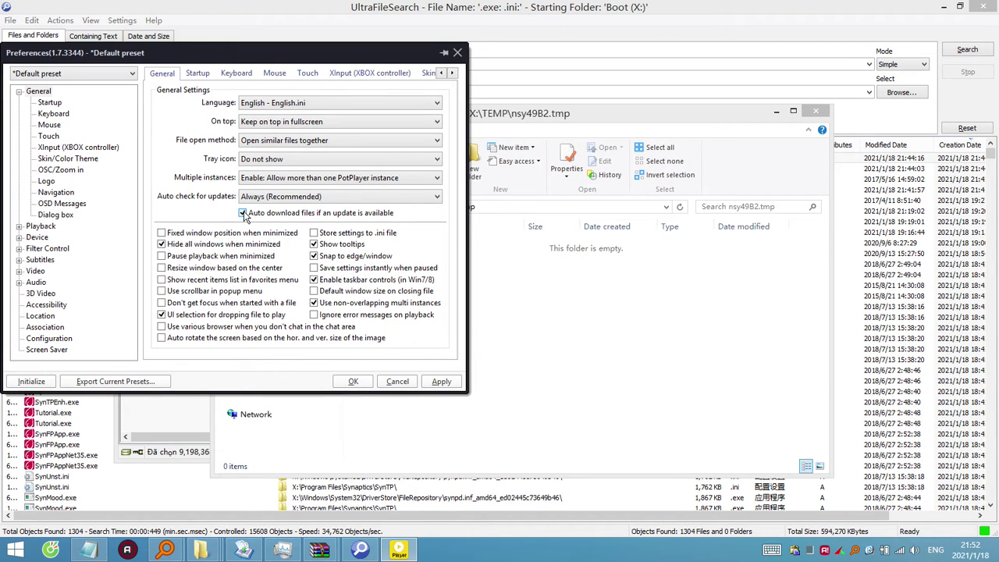
left_click(273, 199)
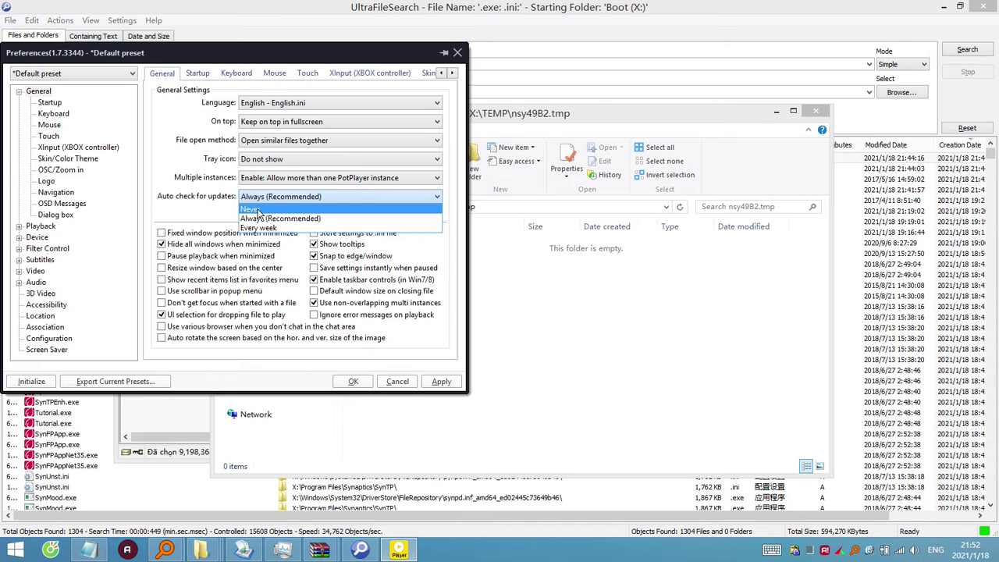
left_click(249, 209)
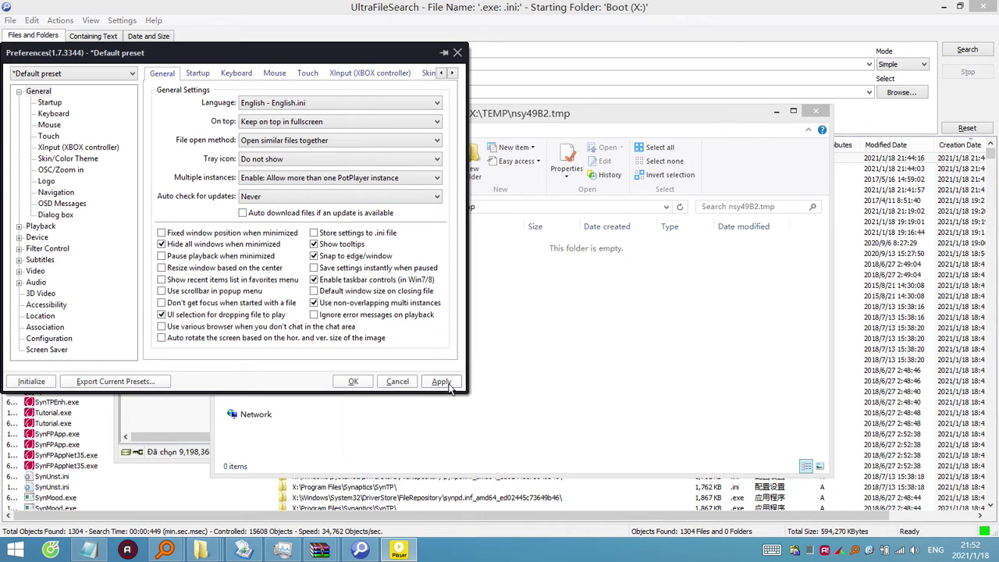
left_click(353, 382)
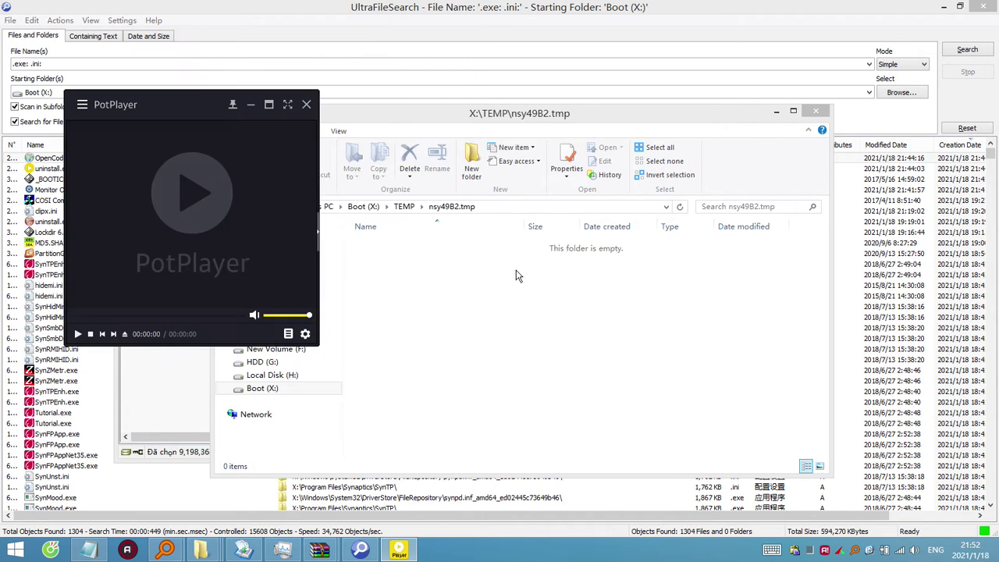
Close the nsy49B2.tmp folder and PotPlayerSetup archive windows, and minimize PotPlayer.
left_click(816, 111)
left_click(559, 122)
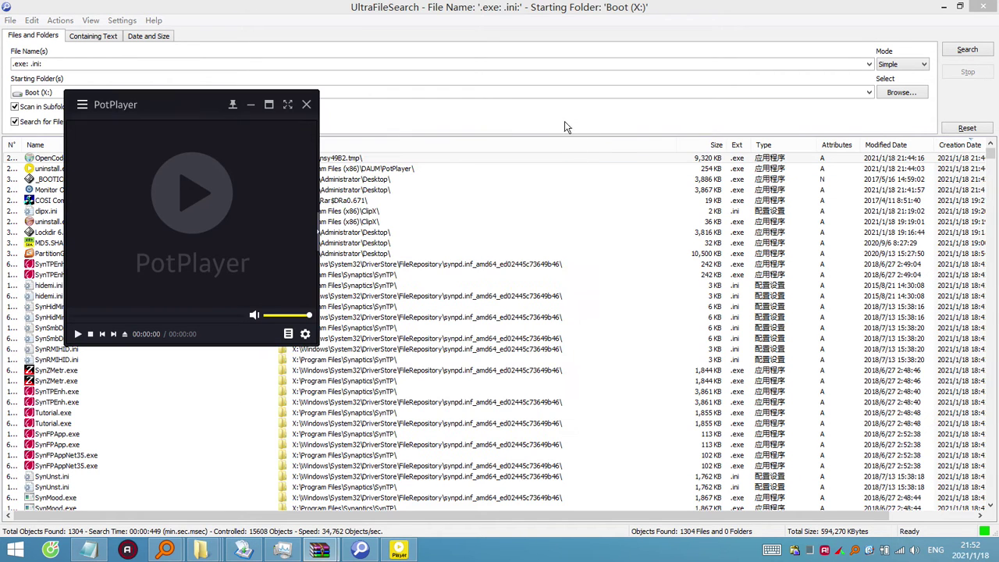
left_click(251, 104)
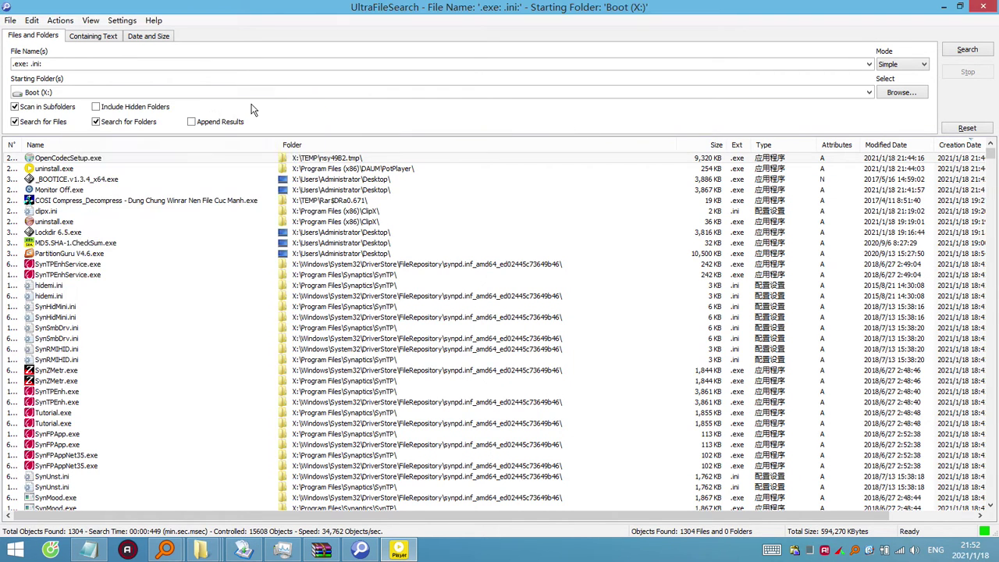
left_click(943, 6)
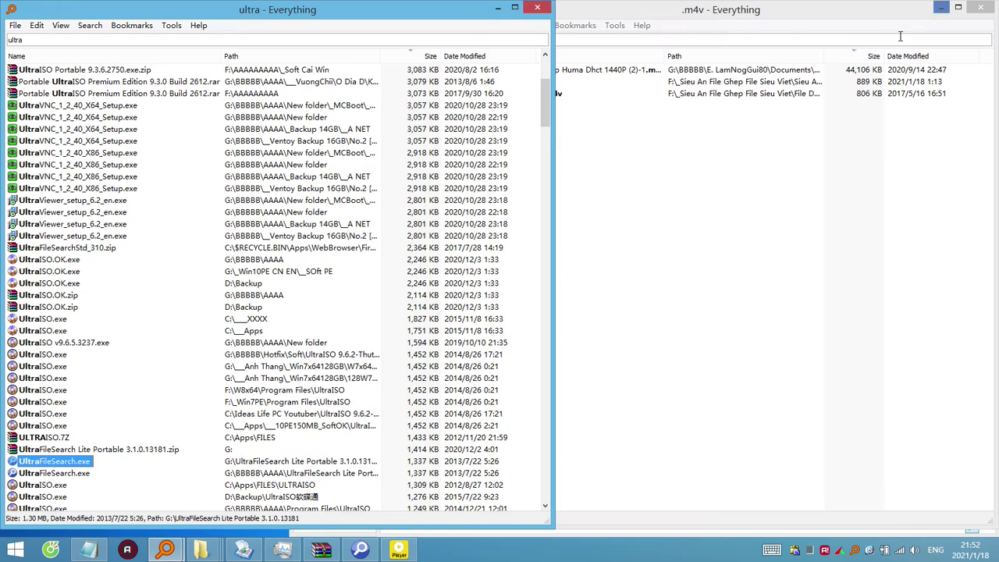
left_click(537, 8)
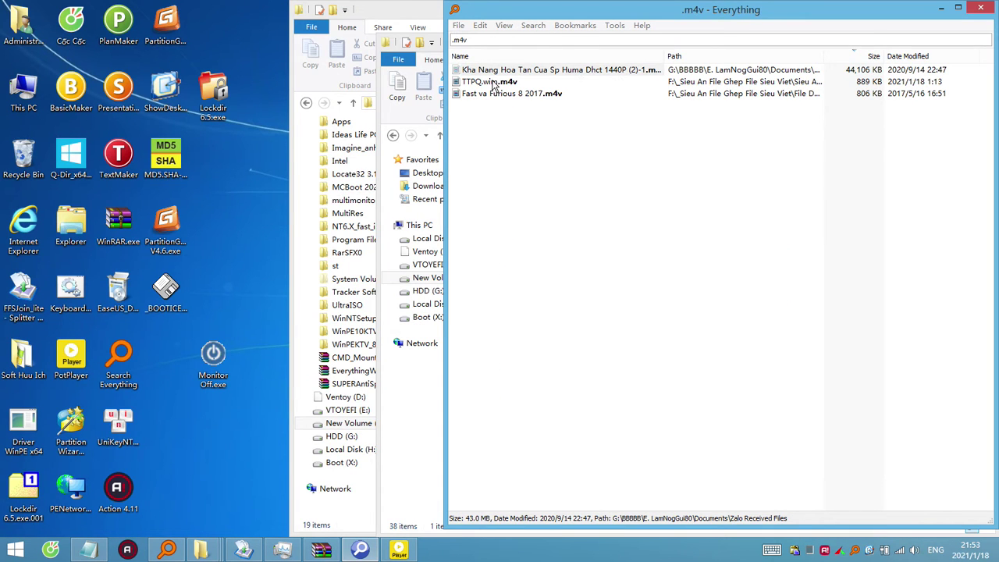
double_click(599, 69)
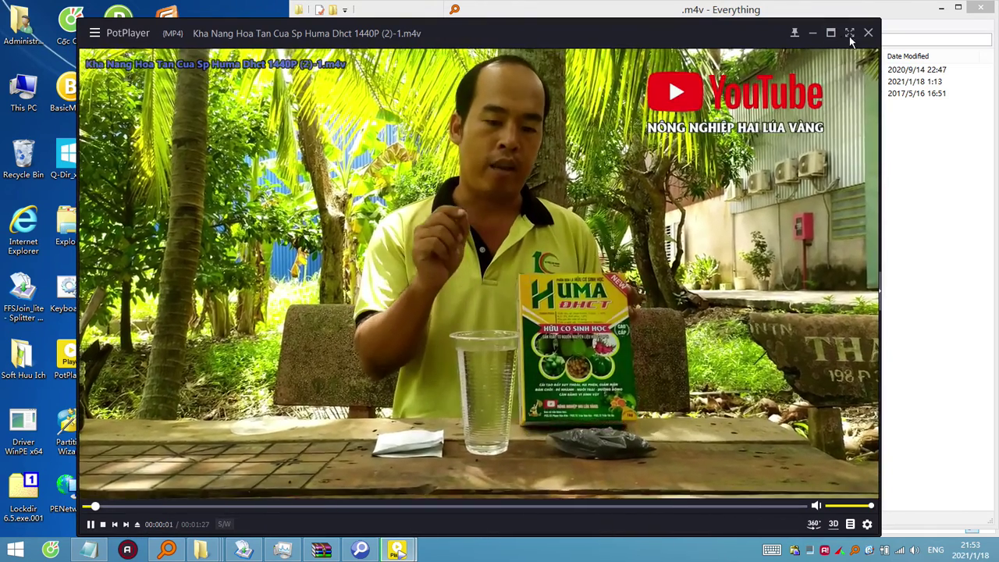
left_click(869, 33)
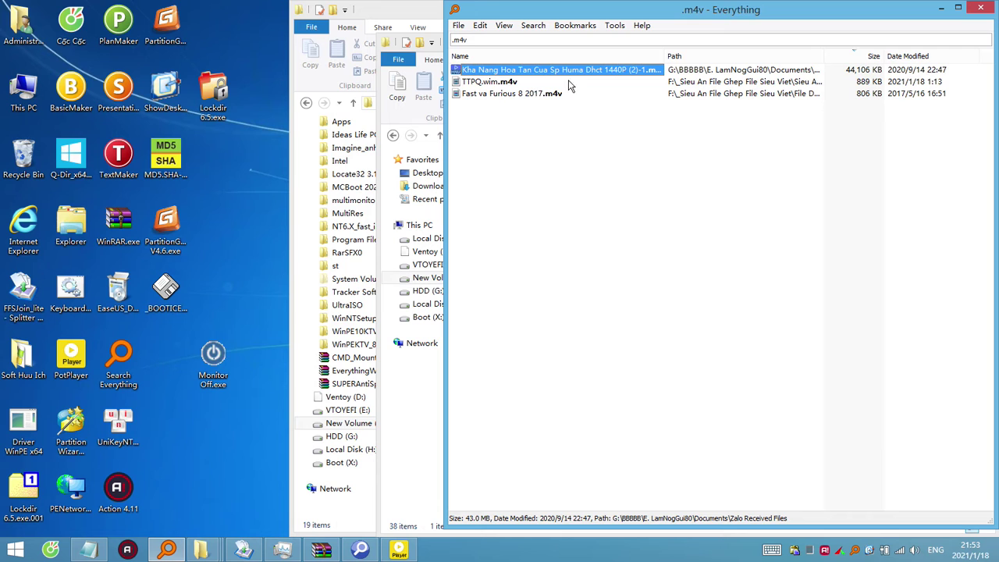
left_click(519, 83)
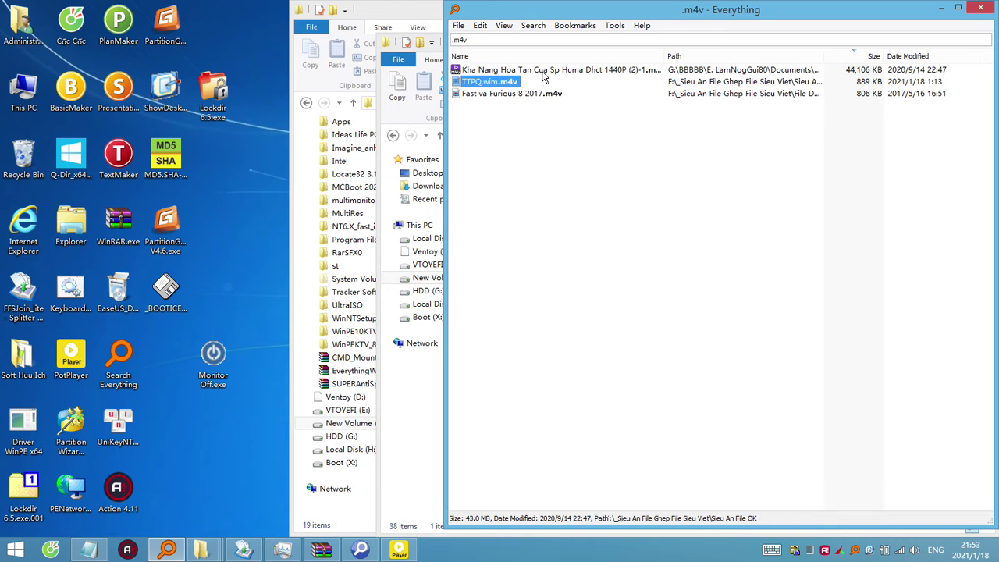
Place the Kha Nang Hoa Tan .m4v video on the desktop beside Monitor Off.exe.
left_click(544, 75)
left_click(223, 455)
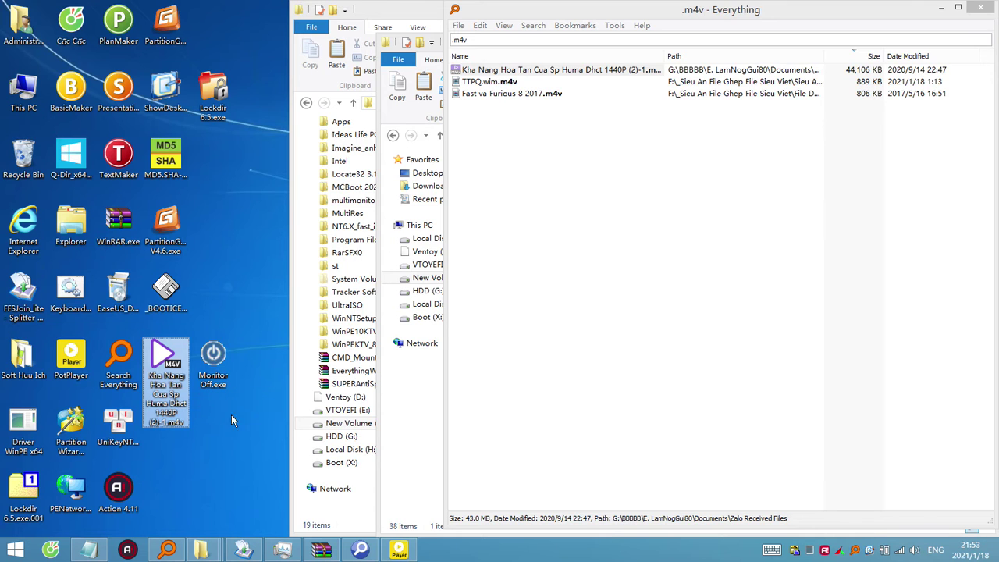
left_click(220, 368)
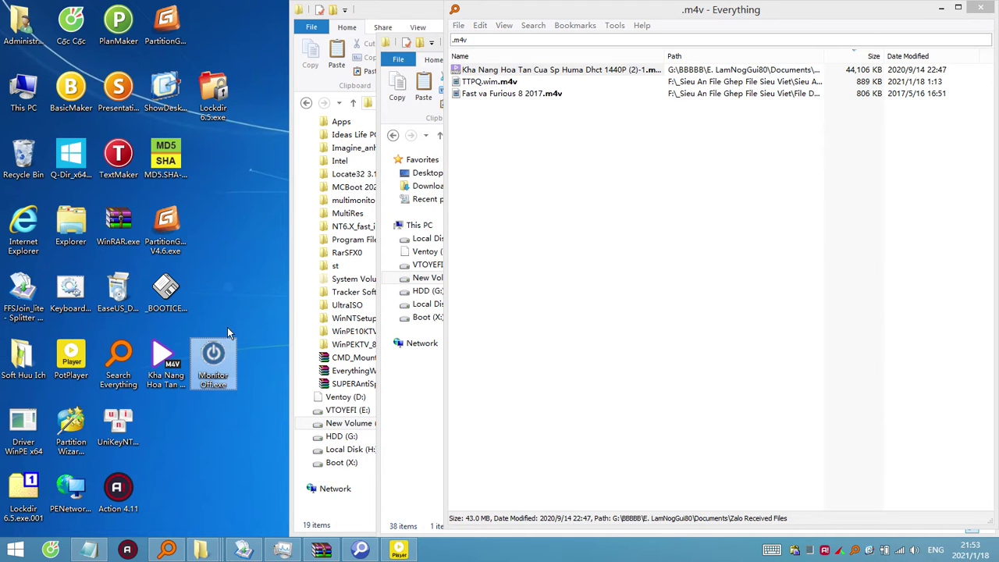
Inspect Monitor Off.exe in WinRAR, confirming it contains BOOTICE.
mouse_move(232, 358)
right_click(214, 370)
left_click(300, 281)
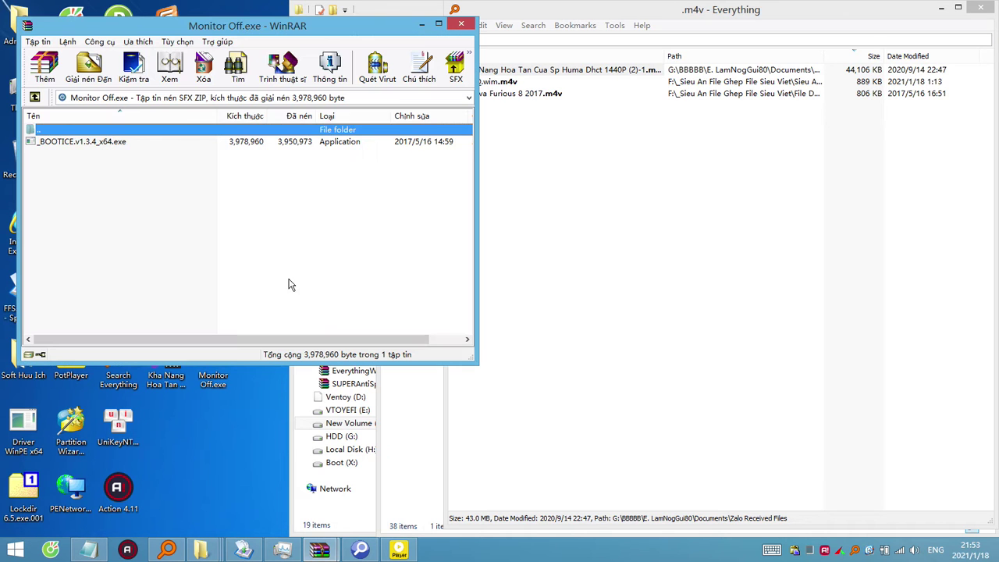
left_click(96, 143)
left_click(461, 25)
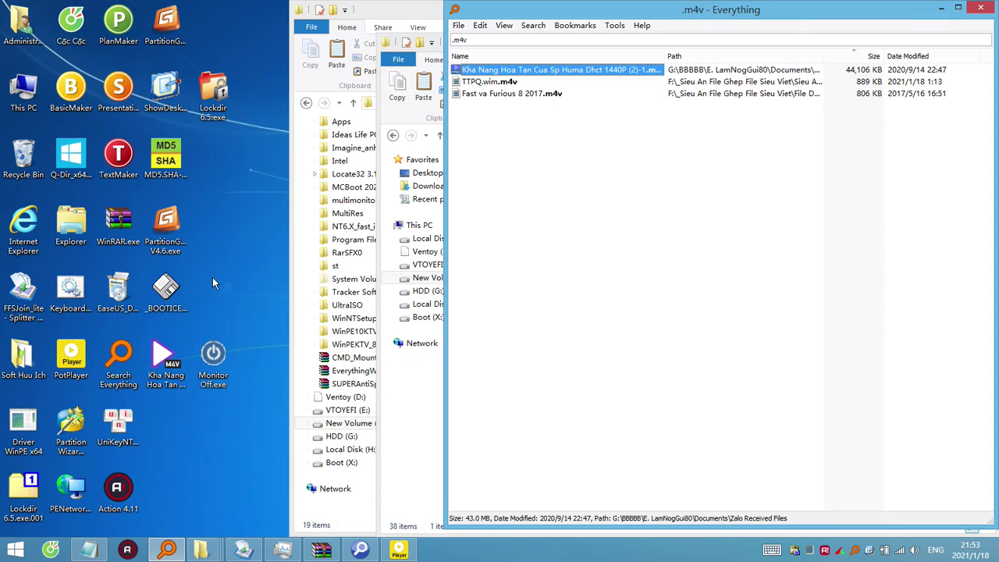
left_click(166, 385)
Rename Monitor Off.exe to Monitor Off.exe.001, confirming the extension change.
right_click(214, 371)
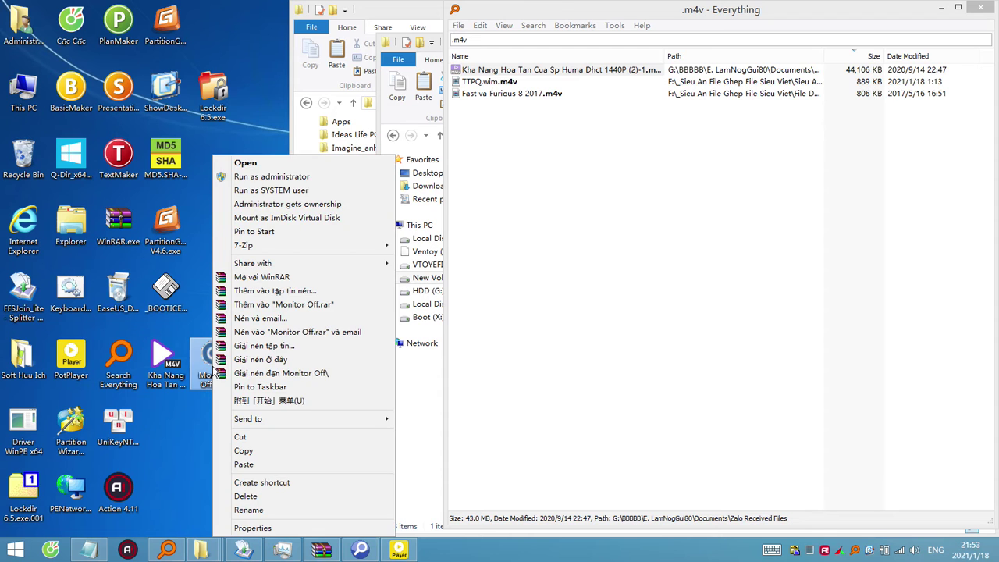
left_click(250, 510)
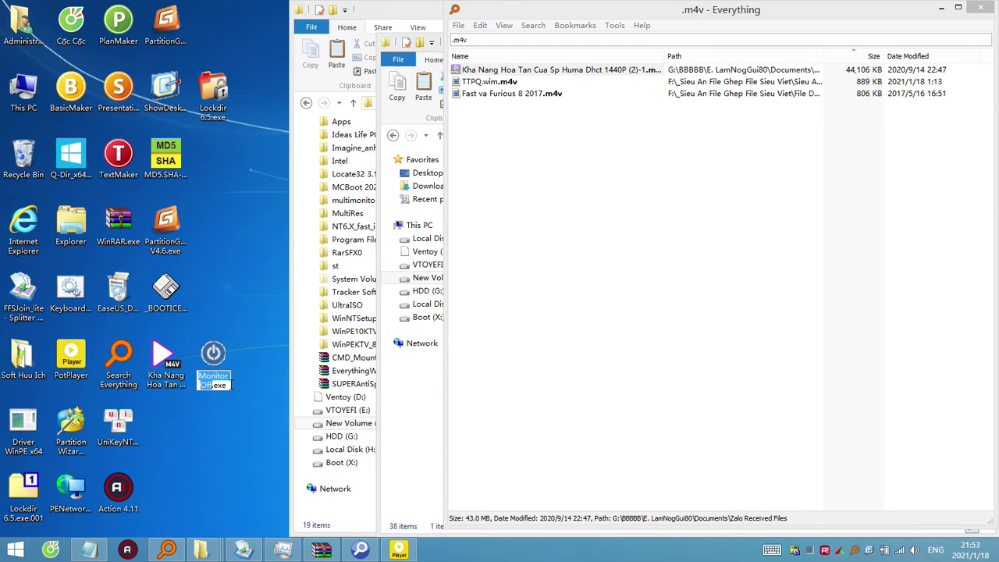
key("End")
type(".001")
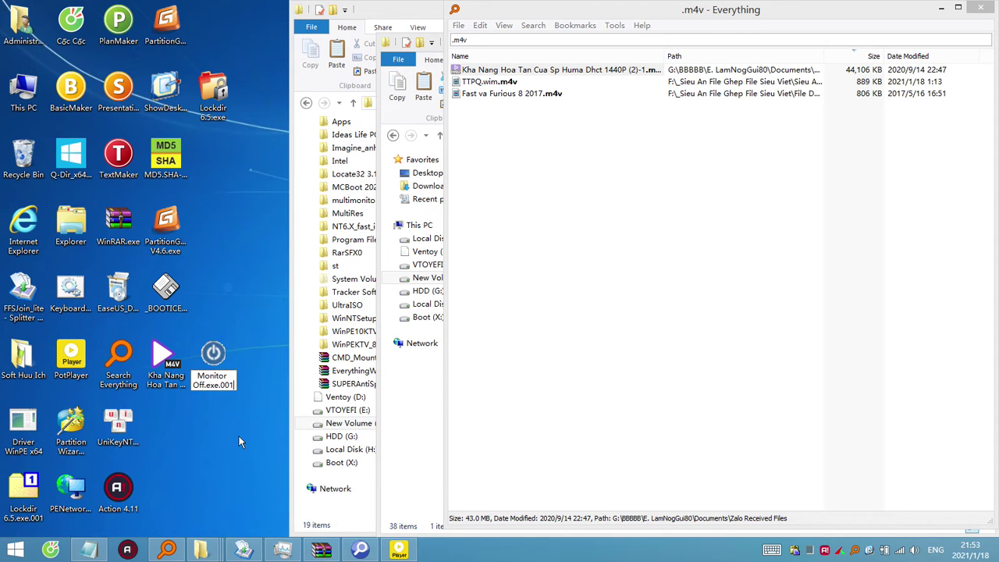
key("shift+Home")
key("shift+Left")
key("shift+Left")
key("shift+Left")
key("shift+Left")
key("shift+Left")
key("shift+Left")
key("shift+Left")
key("Return")
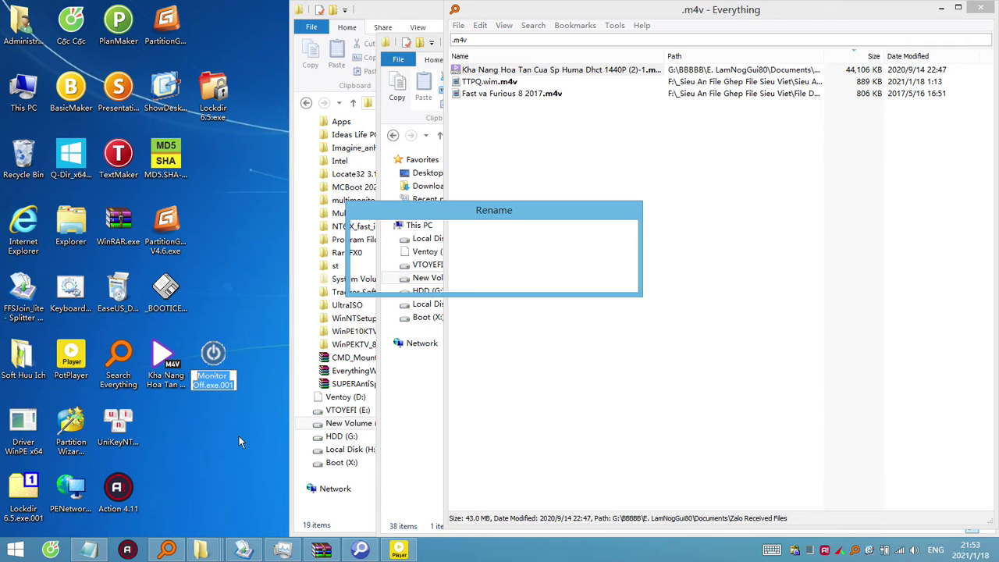
key("Return")
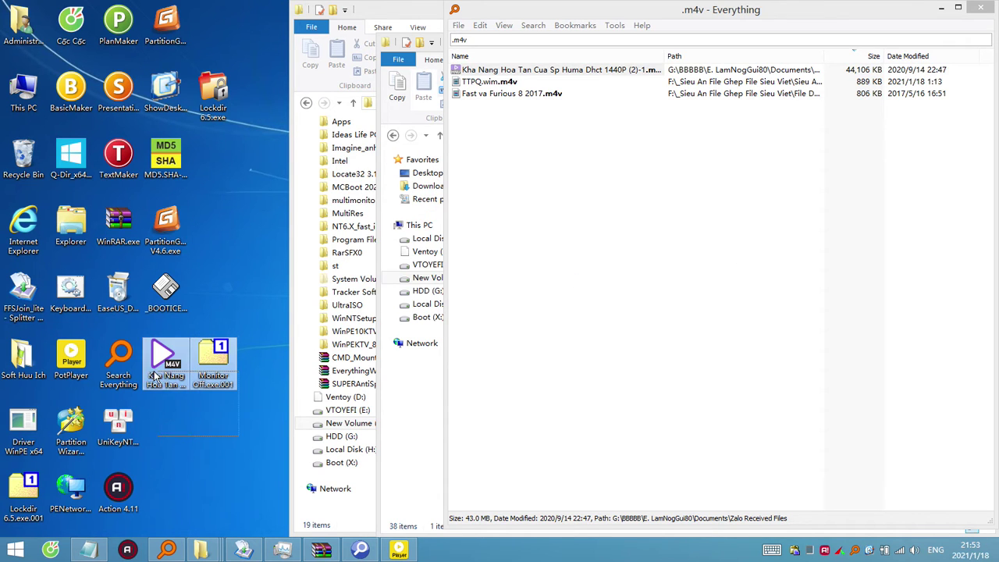
Rename the Kha Nang m4v video to Monitor Off.exe.002, accepting the extension change.
left_click(165, 377)
key("F2")
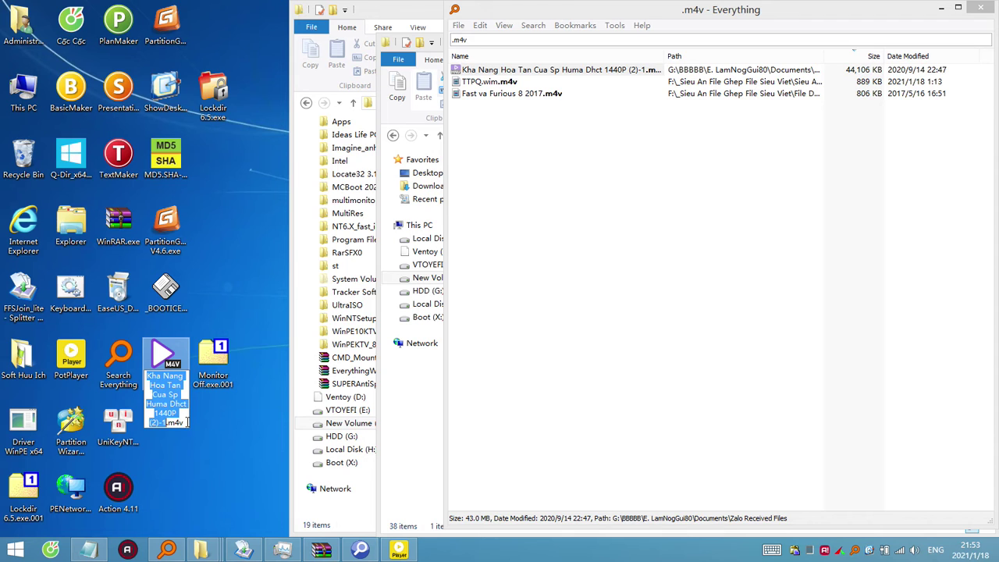
type("Monitor Off.exe.001")
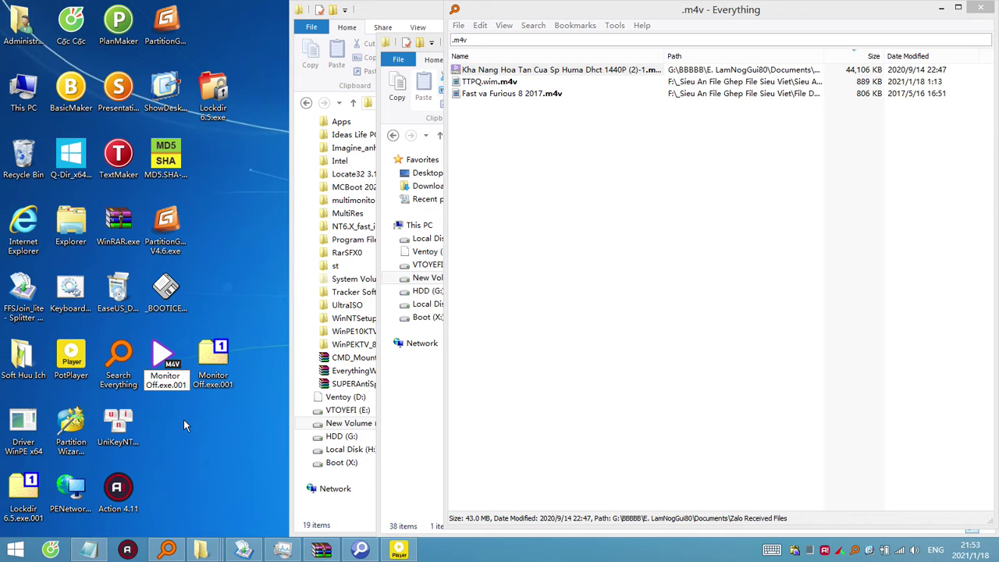
key("BackSpace")
type("2")
key("Return")
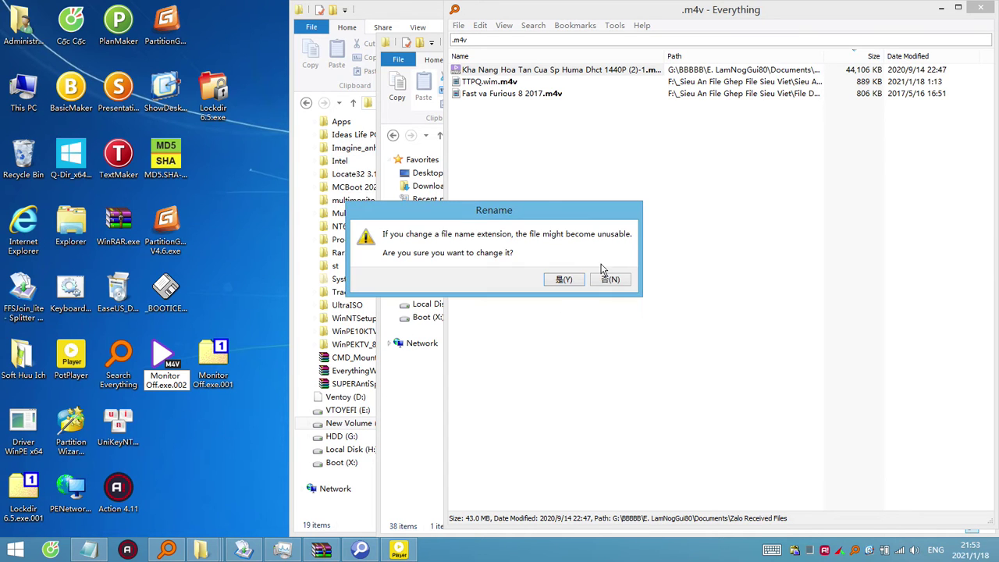
left_click(576, 276)
Select the Monitor Off split parts on the desktop, leaving Monitor Off.exe.002 selected.
left_click(205, 443)
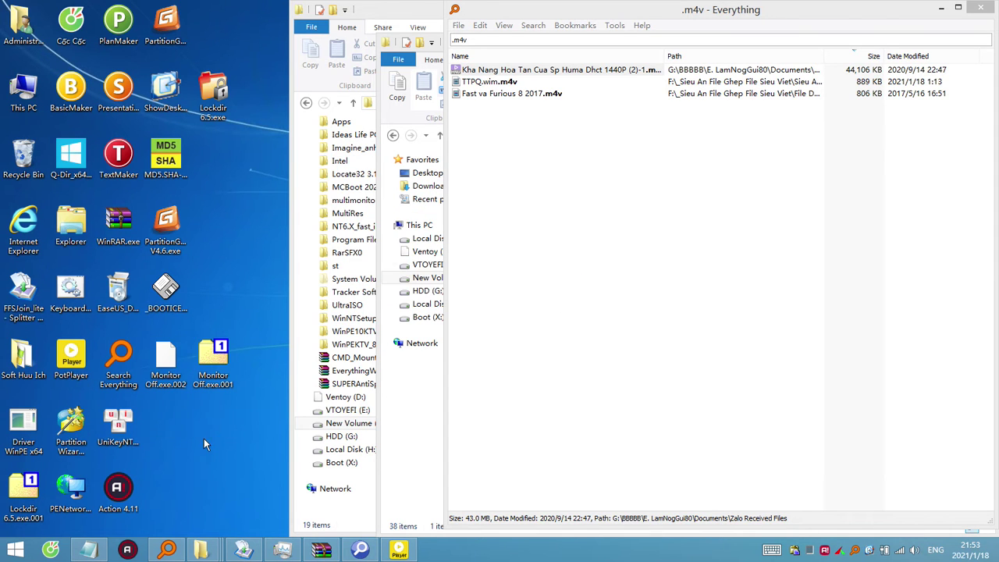
left_click_drag(215, 438, 181, 367)
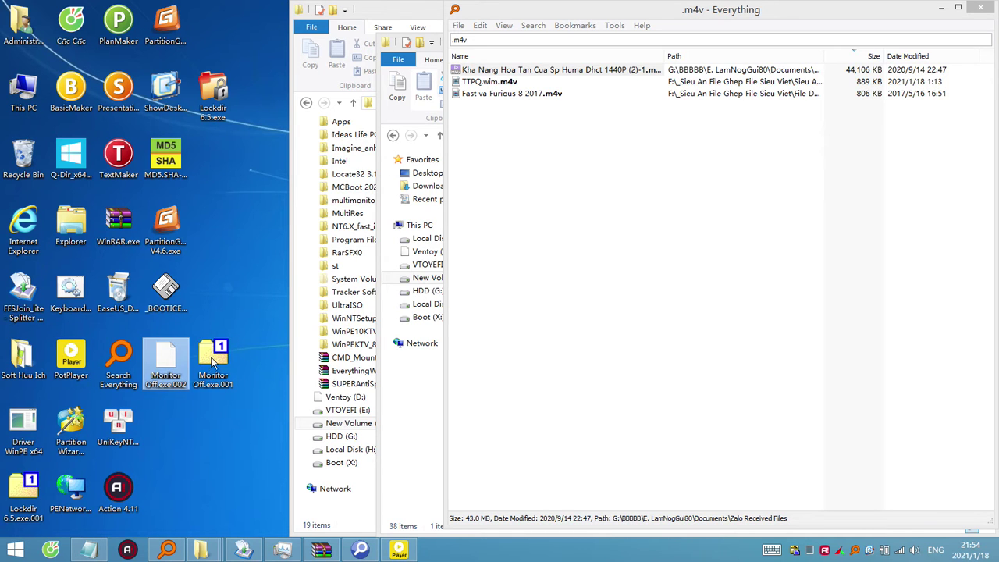
left_click(172, 362)
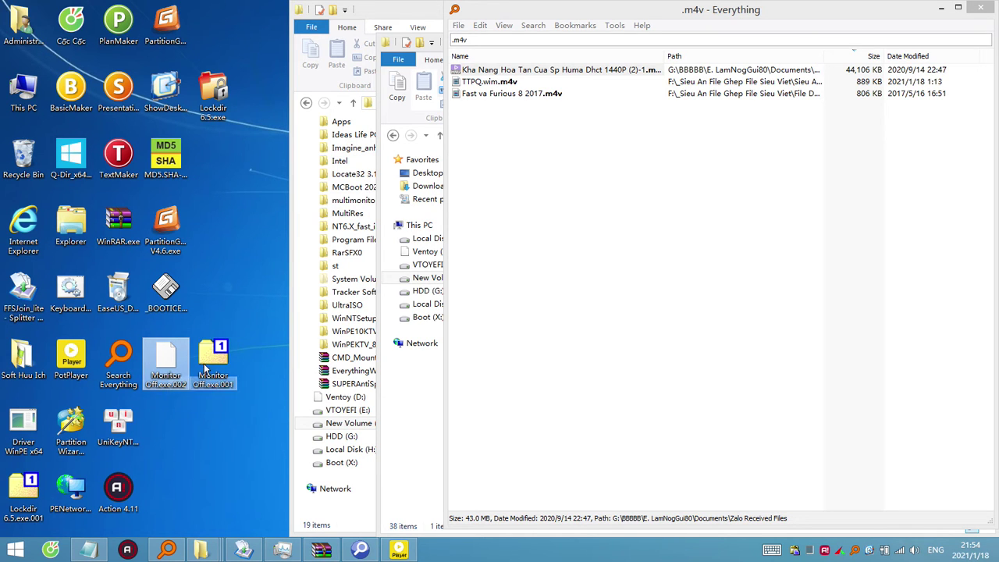
Maximize, restore, then minimize the Everything window.
left_click(951, 10)
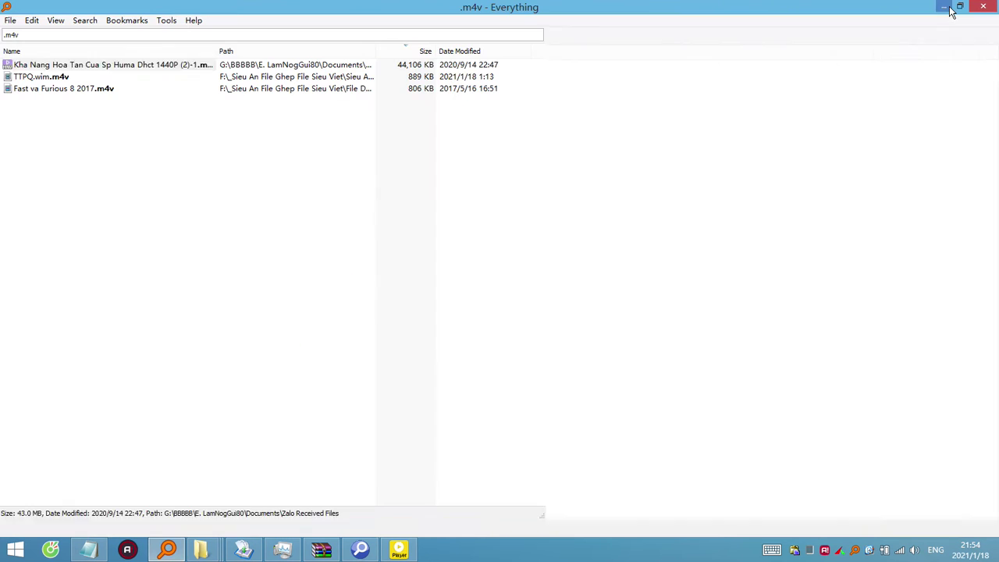
left_click(956, 8)
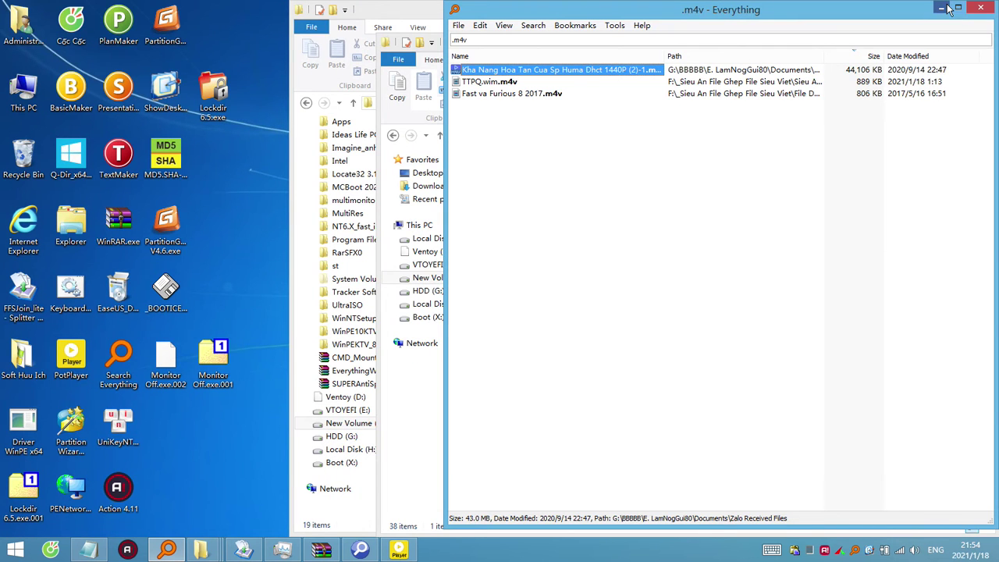
left_click(944, 9)
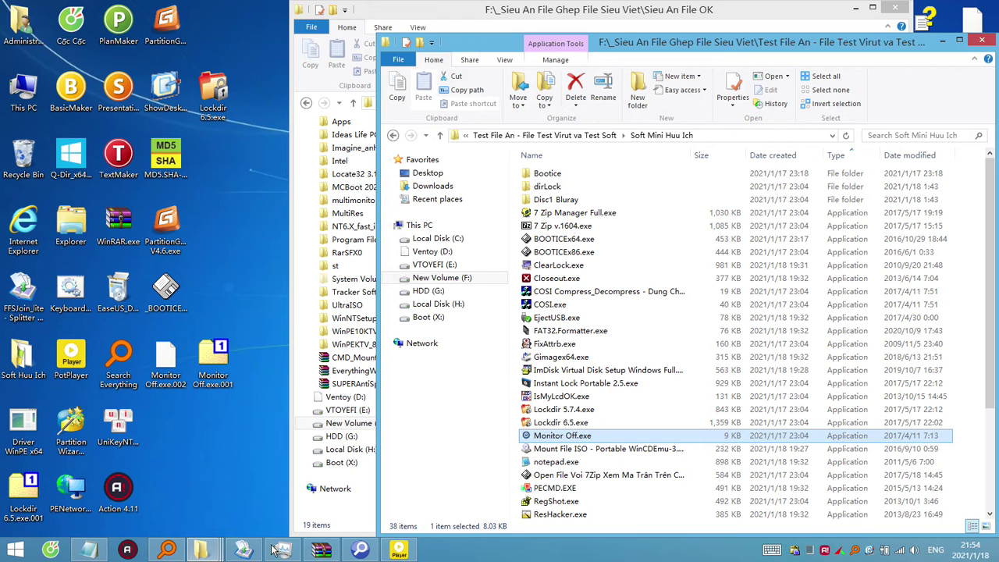
Join Monitor Off.exe.001 and .002 into Monitor Off.exe in FFSJ, deleting the split parts.
left_click(244, 551)
left_click_drag(213, 366, 431, 197)
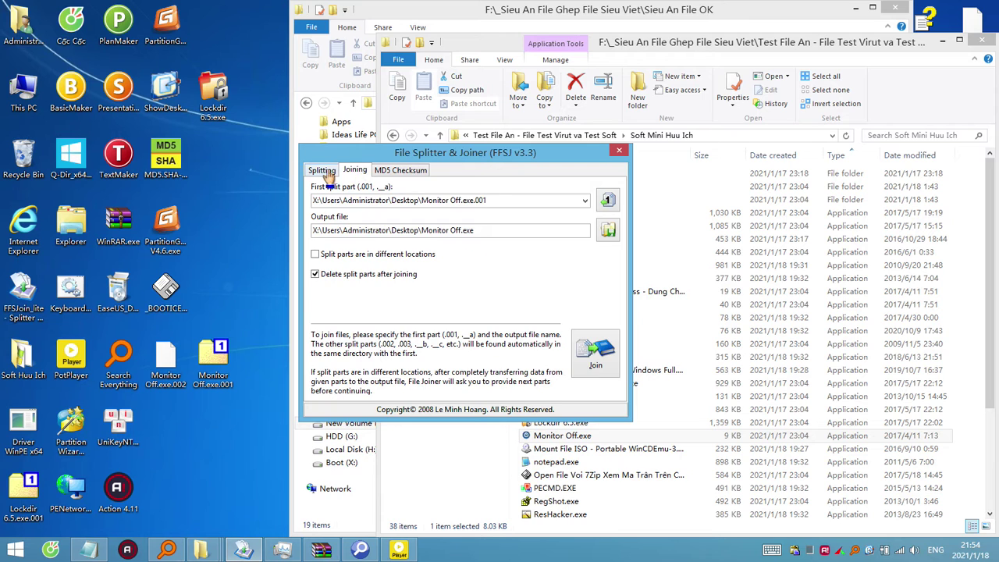
left_click(326, 174)
left_click(363, 173)
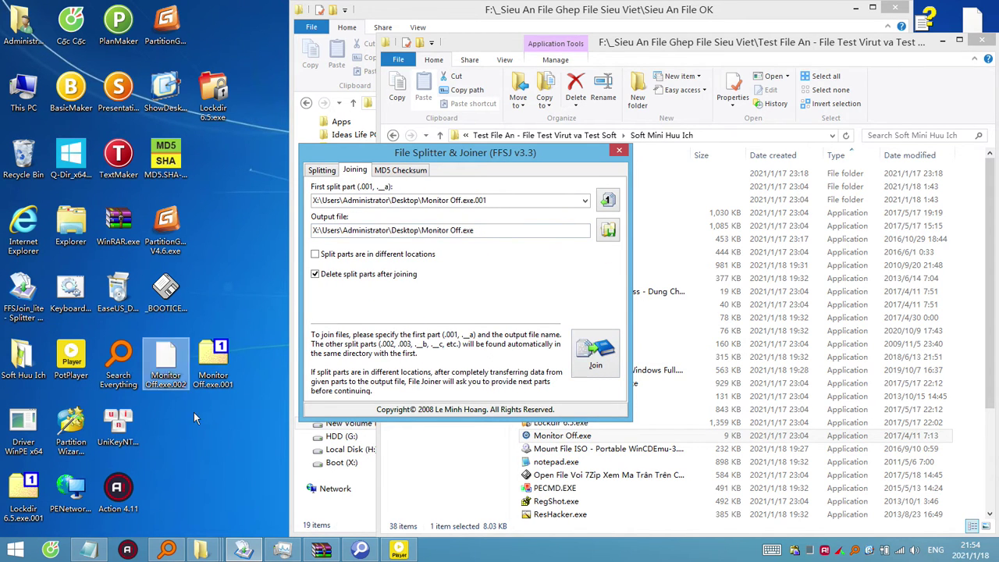
key("Return")
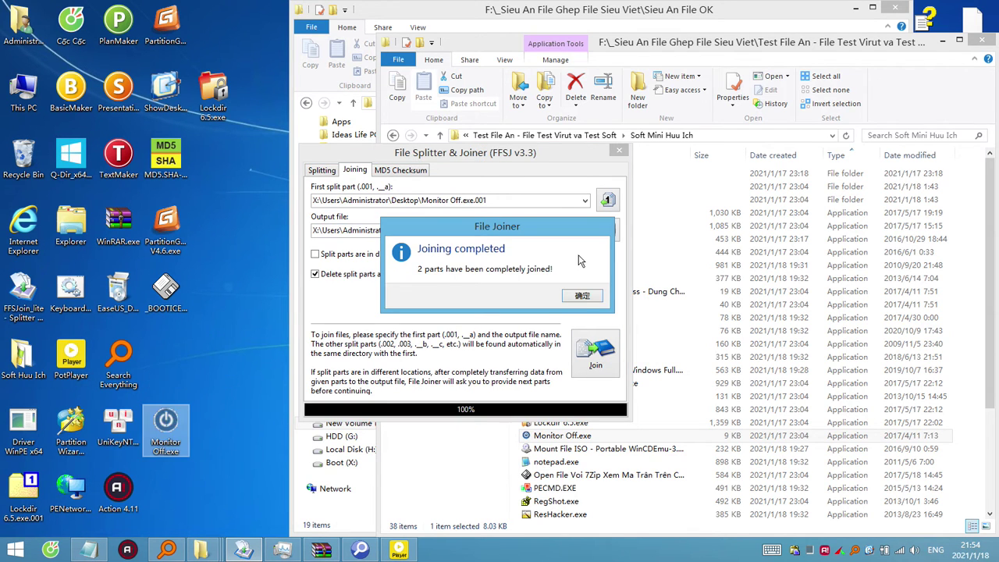
left_click(582, 296)
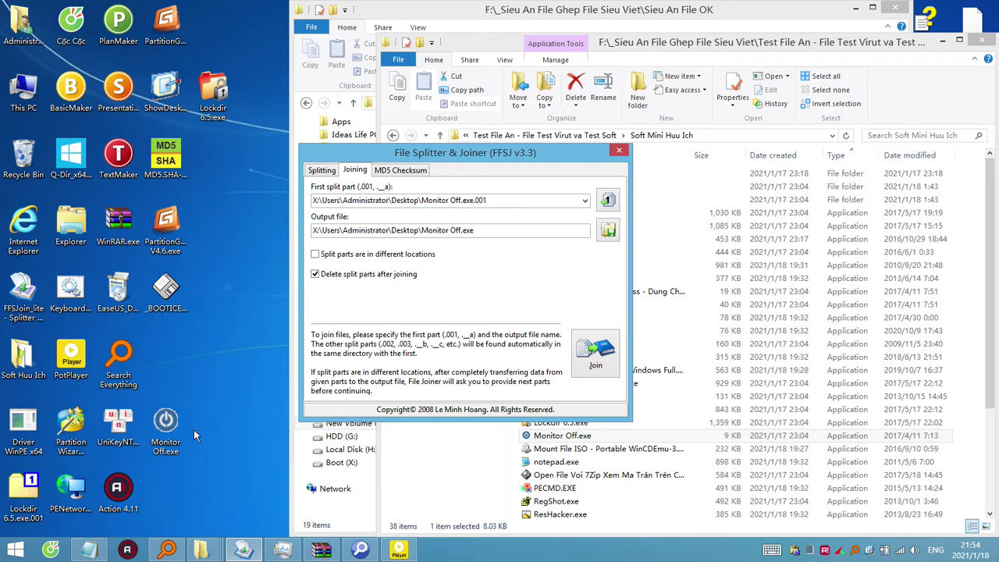
left_click_drag(176, 434, 176, 356)
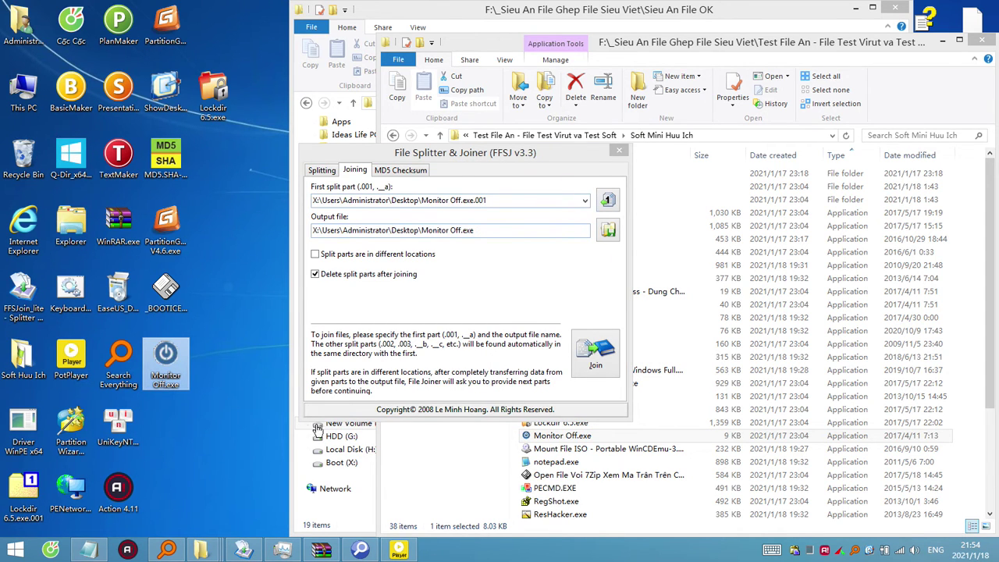
right_click(170, 372)
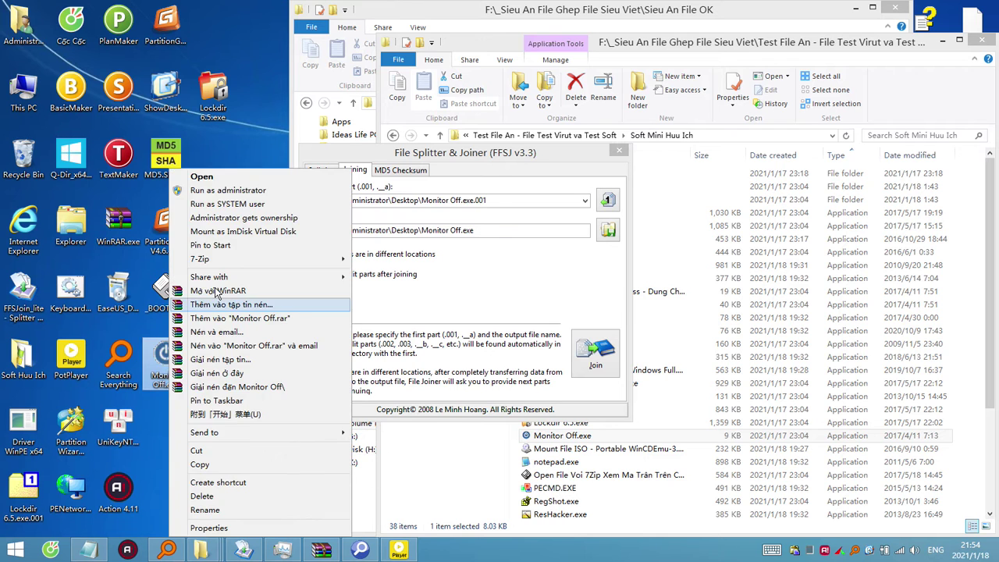
left_click(217, 294)
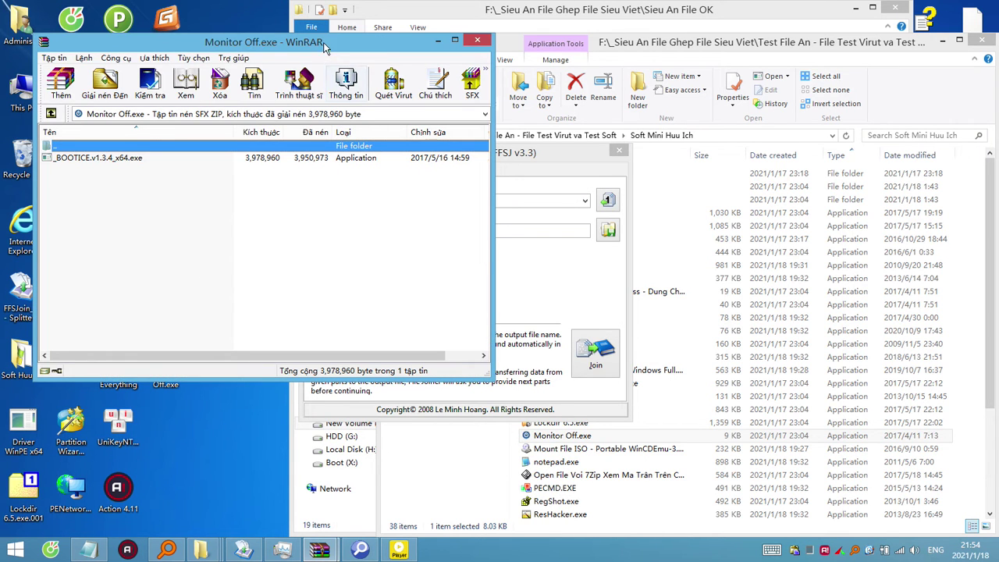
left_click_drag(352, 43, 558, 129)
left_click(313, 247)
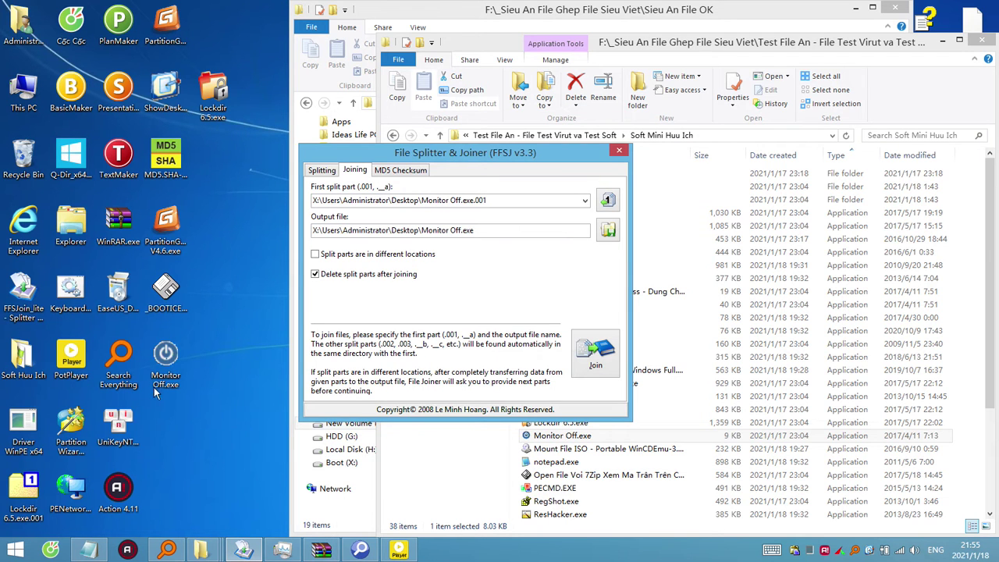
left_click(172, 367)
right_click(172, 367)
mouse_move(330, 260)
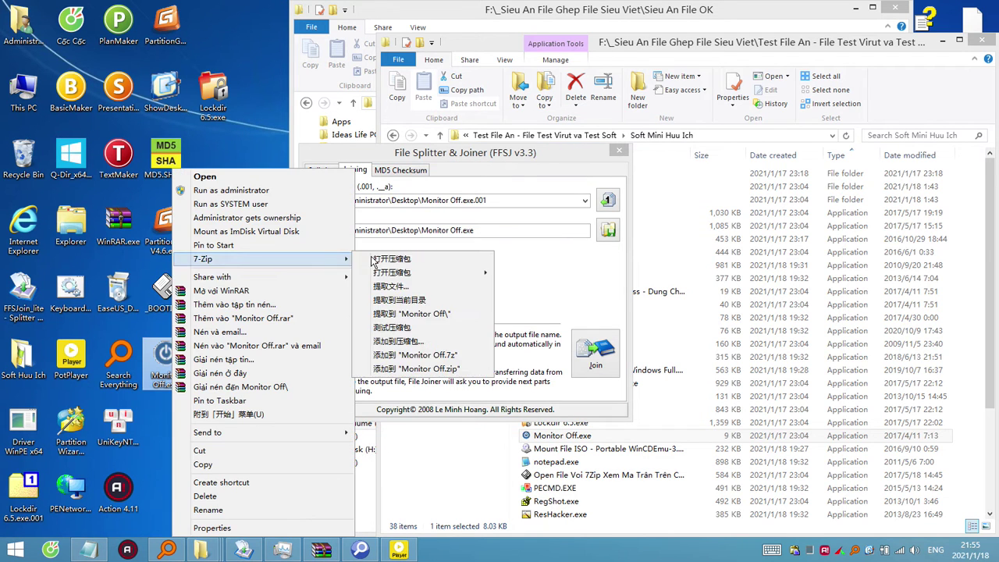
left_click(371, 261)
left_click(603, 323)
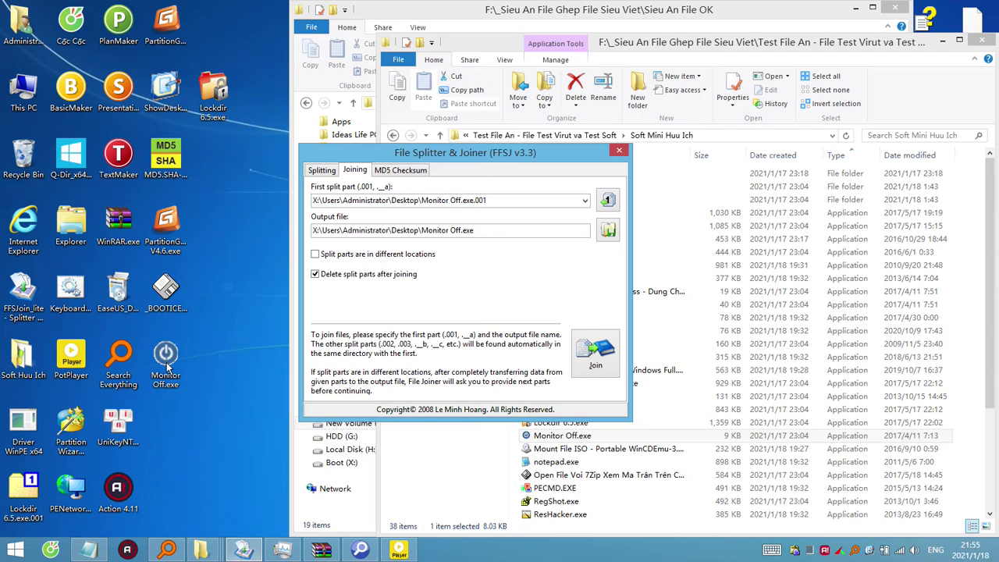
right_click(179, 368)
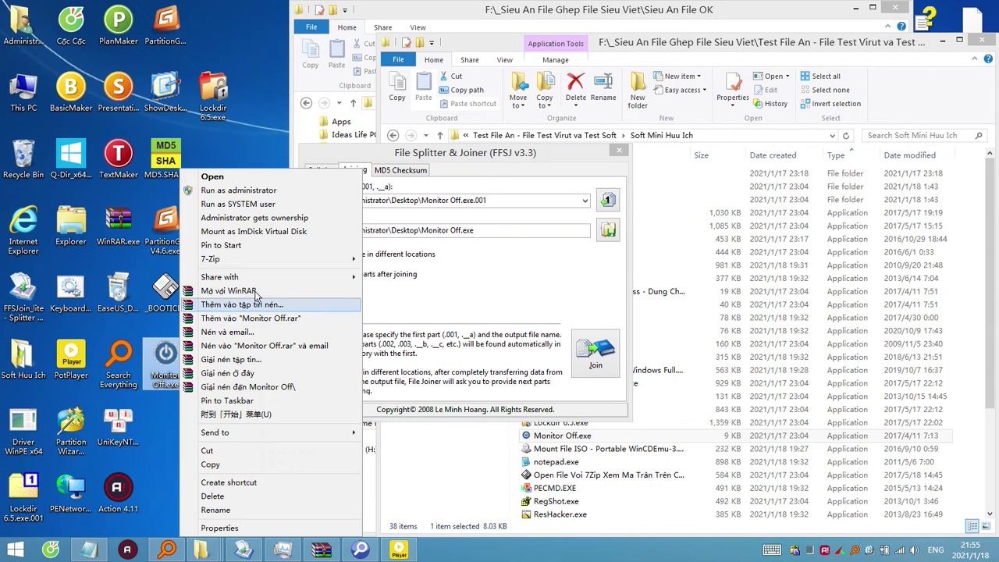
left_click(256, 297)
left_click(121, 175)
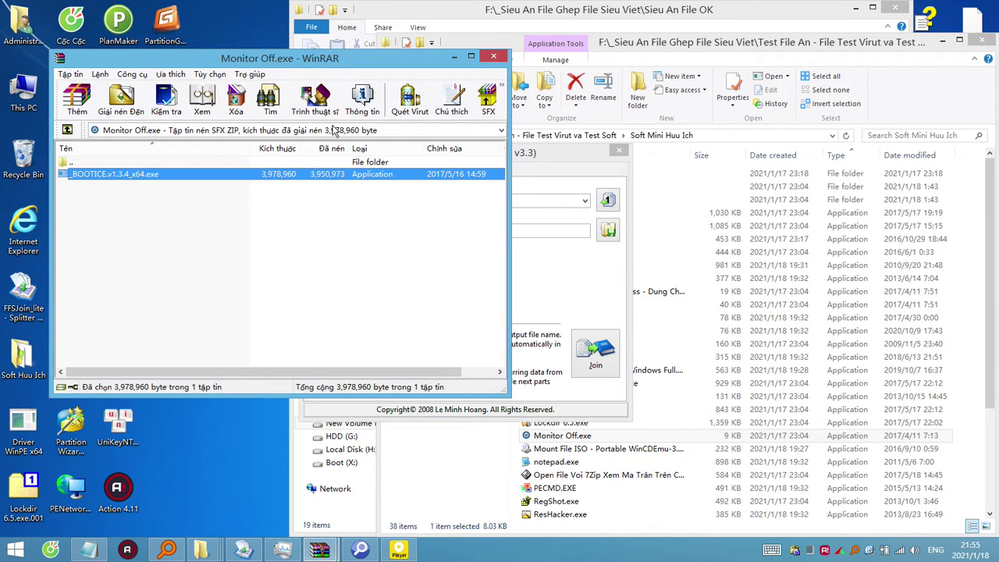
double_click(131, 184)
left_click(88, 188)
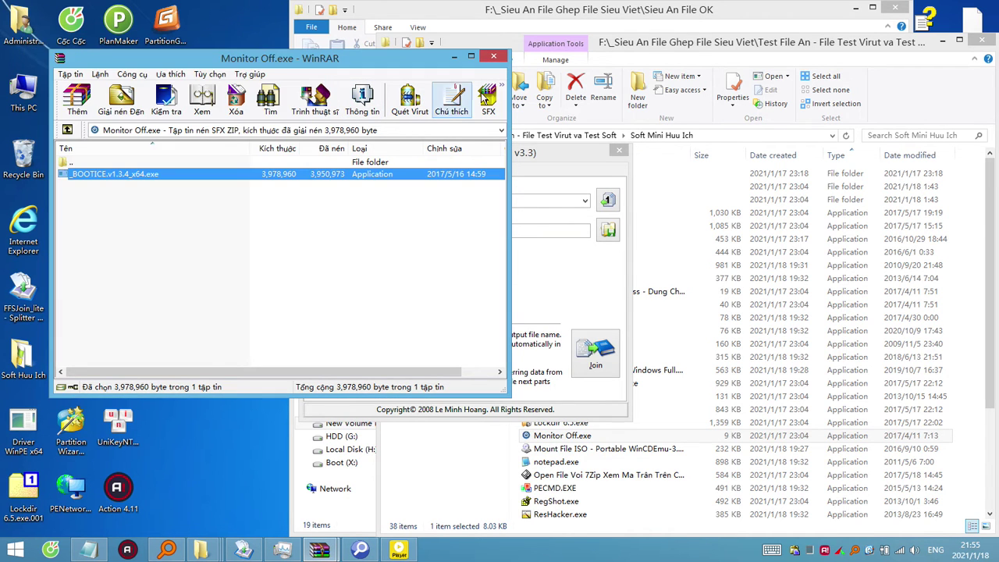
left_click(493, 56)
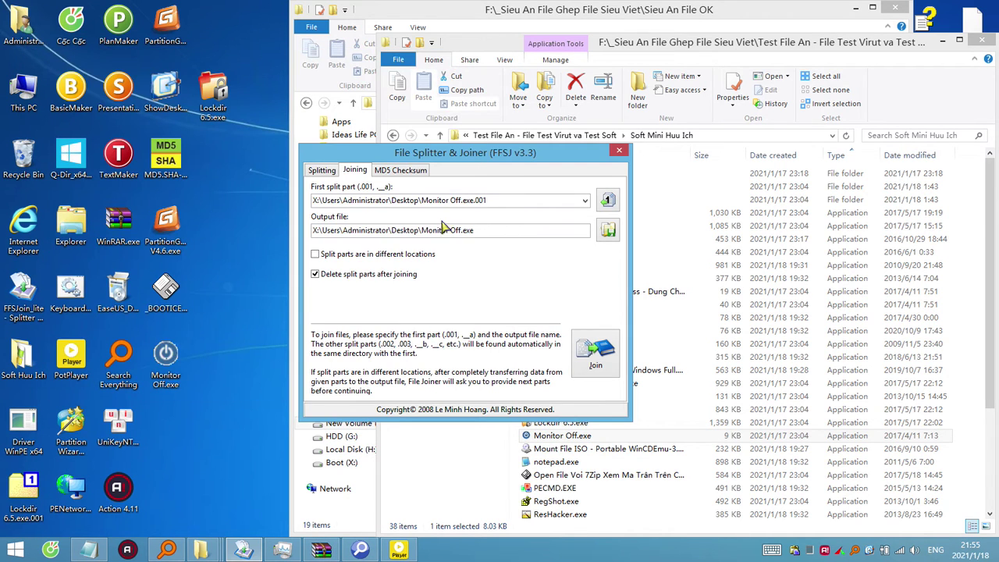
left_click(170, 375)
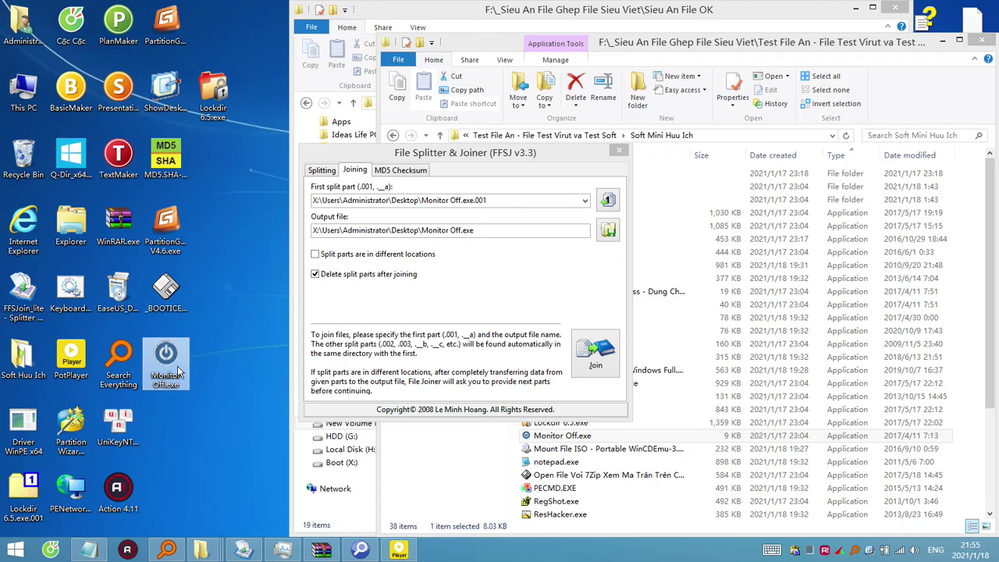
mouse_move(178, 373)
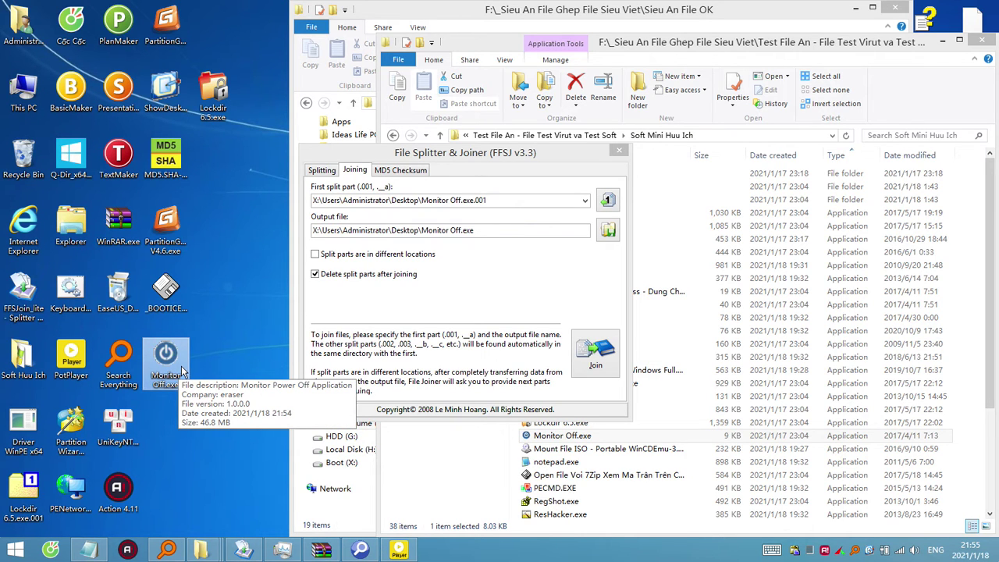
Overwrite the desktop Monitor Off.exe with the 9 KB copy from Soft Mini Huu Ich.
left_click(582, 441)
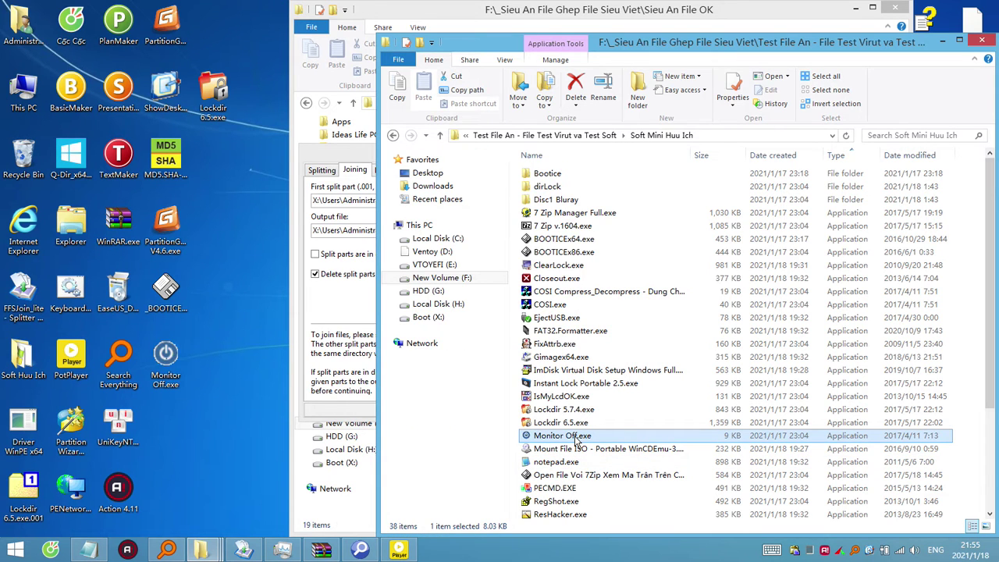
left_click_drag(578, 441, 223, 409)
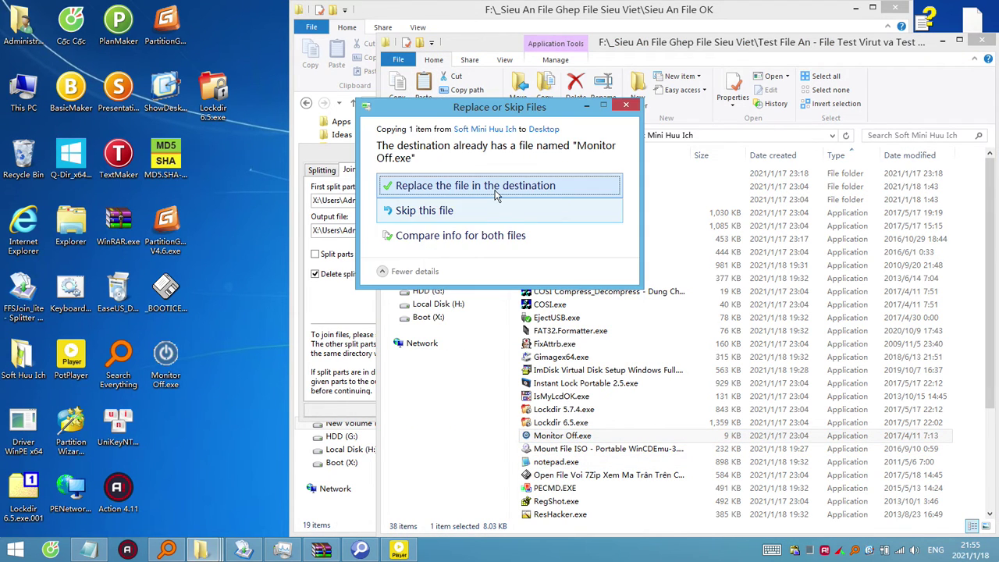
left_click(494, 189)
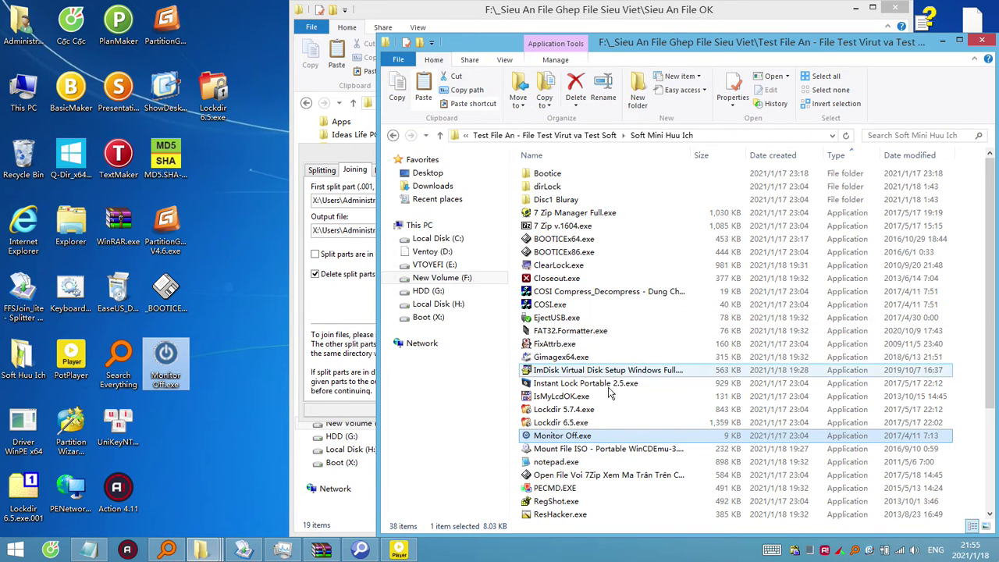
left_click(508, 15)
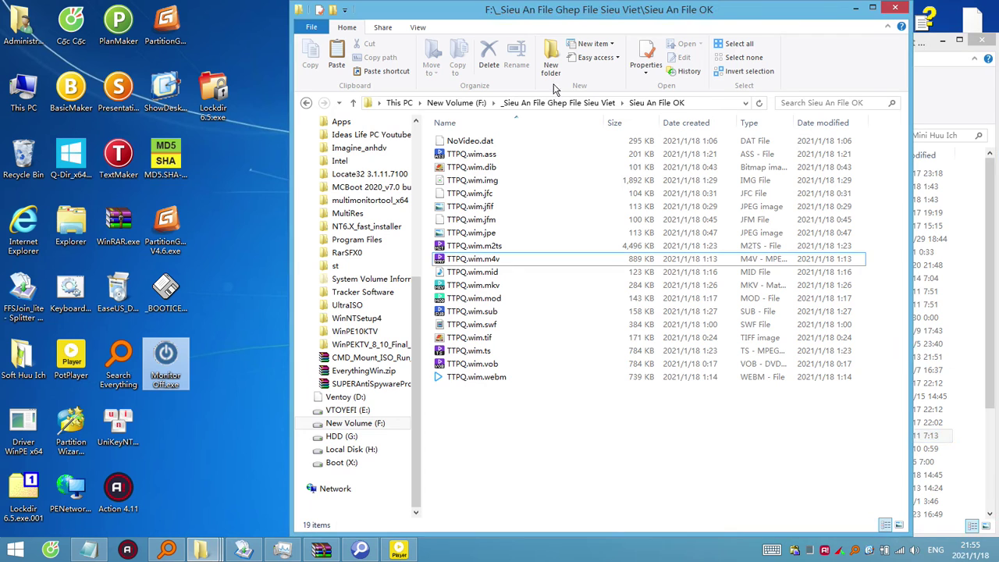
left_click(166, 550)
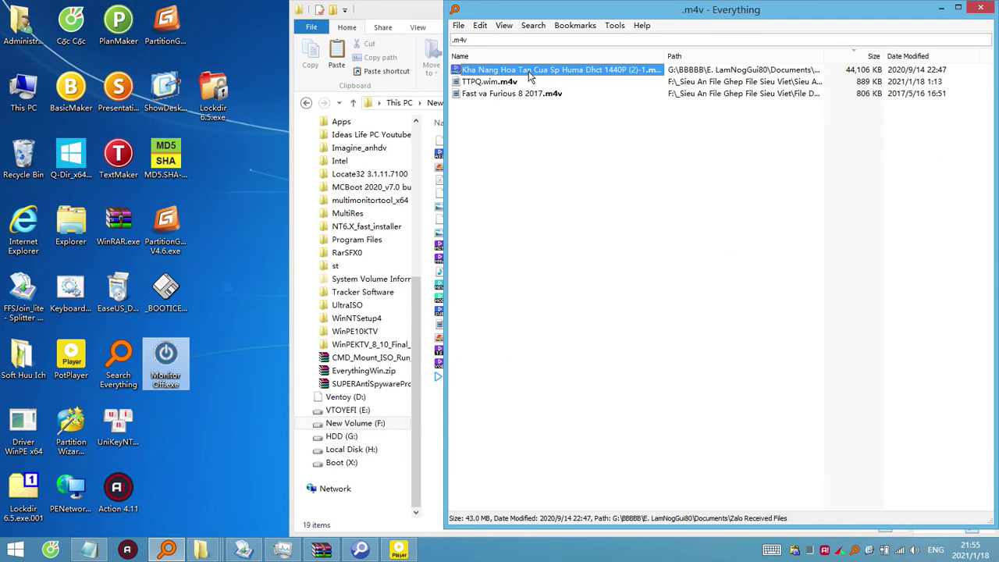
Rename the video to Kha Nang Hoa Tan Cua Sp Huma Dhct 1440P.m4v and zip it with 7-Zip.
left_click(627, 69)
left_click(627, 70)
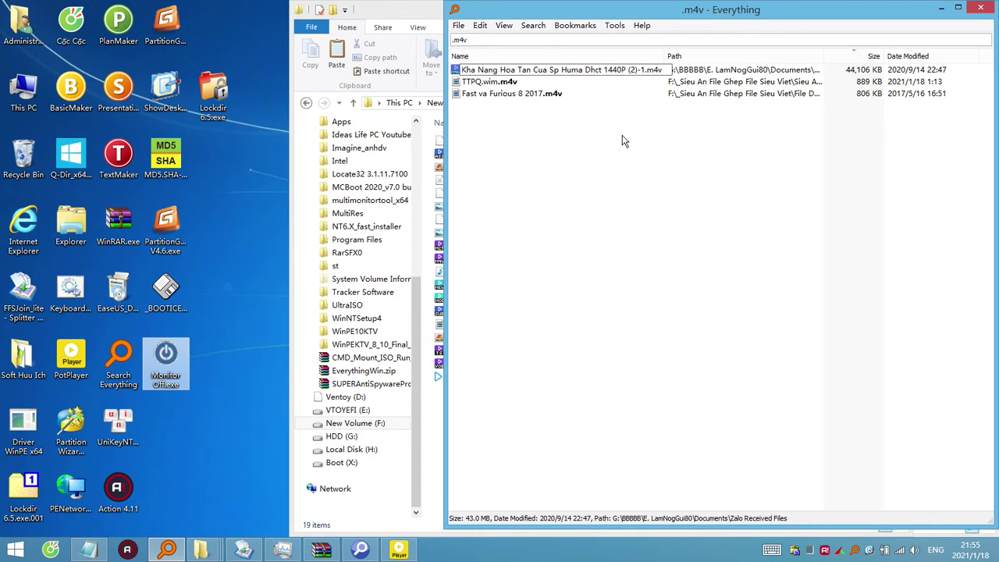
key("Delete")
key("Delete")
key("Delete")
key("Delete")
key("Delete")
key("Delete")
key("Return")
right_click(569, 67)
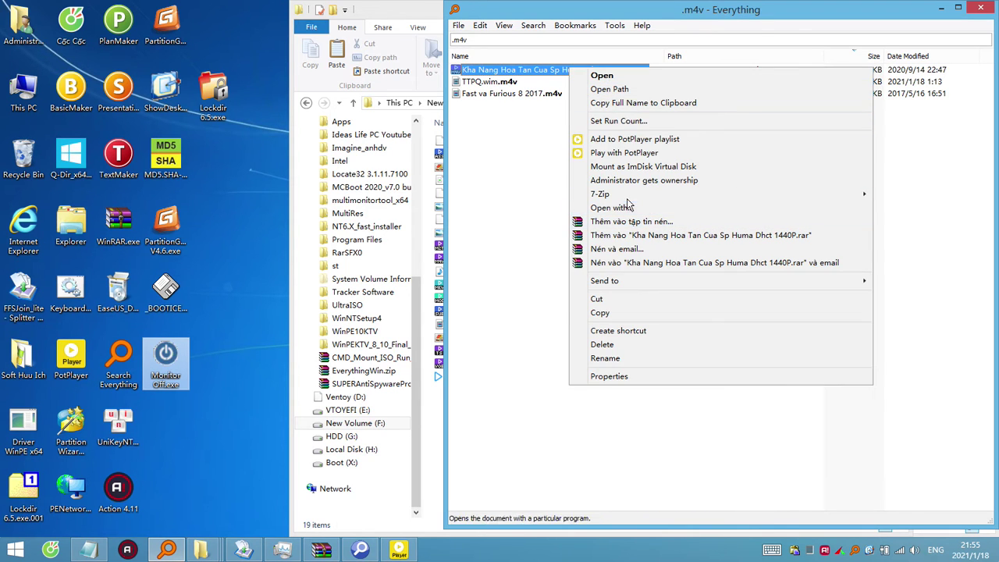
mouse_move(615, 195)
left_click(502, 305)
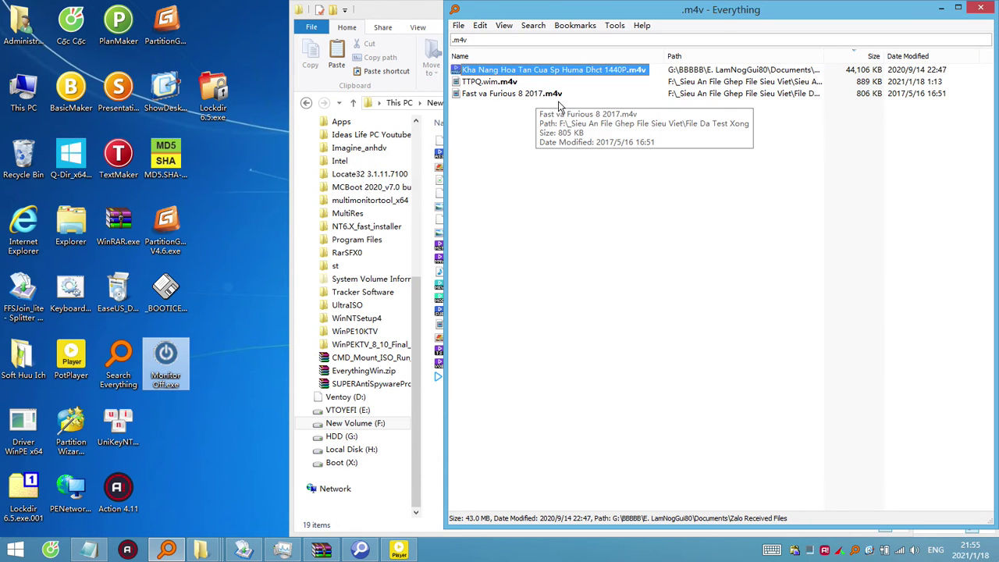
Search Everything for the video's name and drag the new zip archive onto the desktop.
left_click(545, 159)
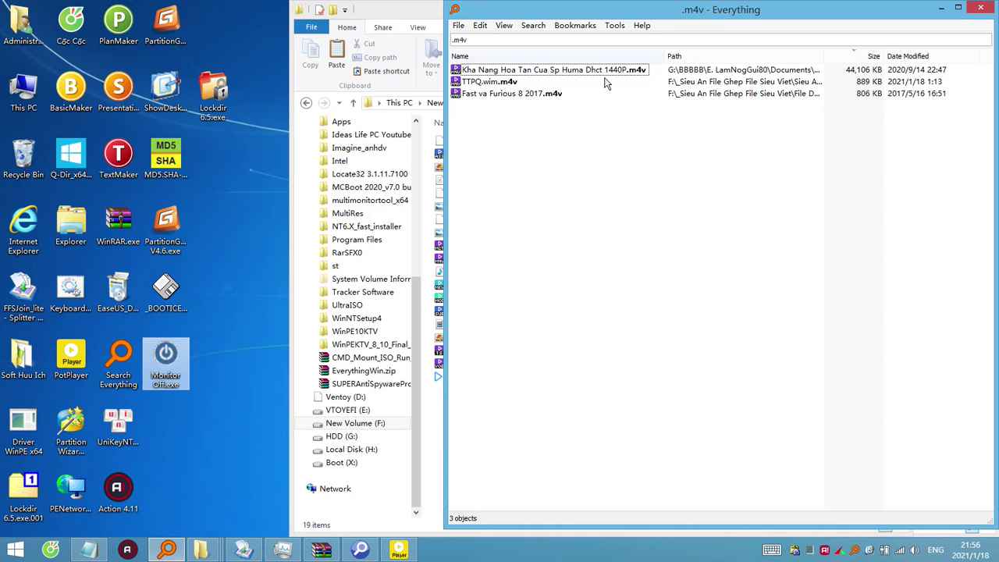
left_click(553, 72)
left_click(551, 70)
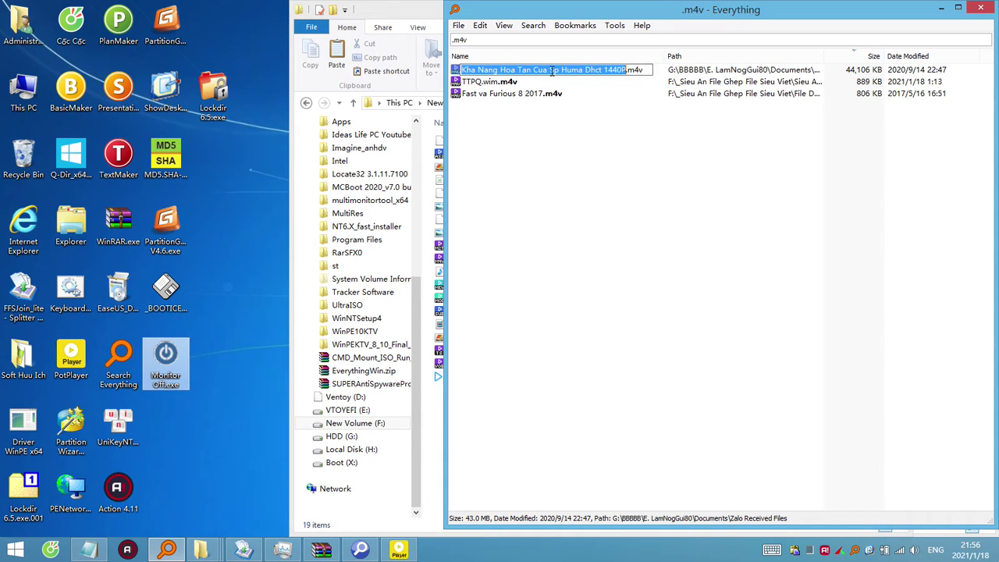
key("ctrl+c")
left_click(549, 38)
key("ctrl+v")
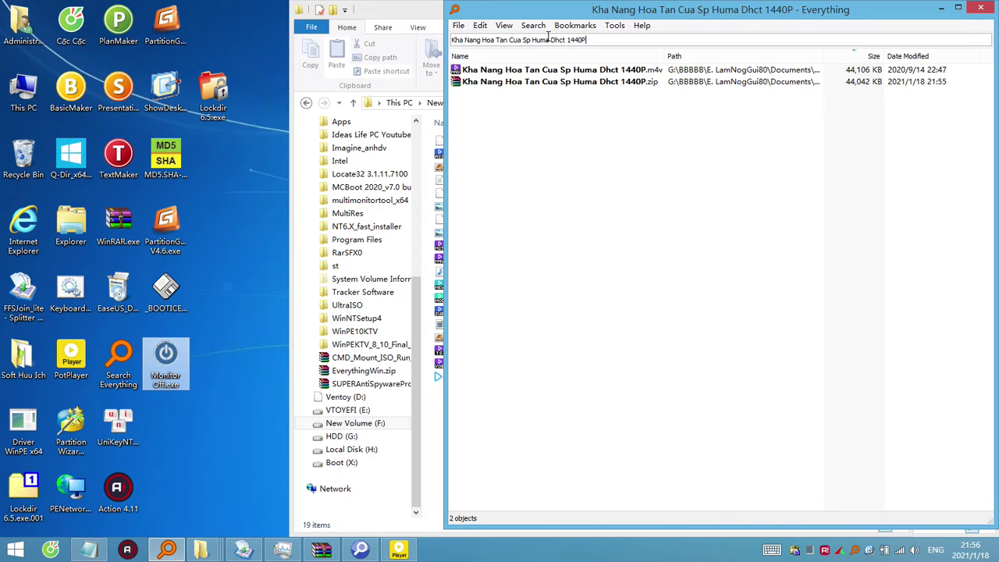
left_click(577, 84)
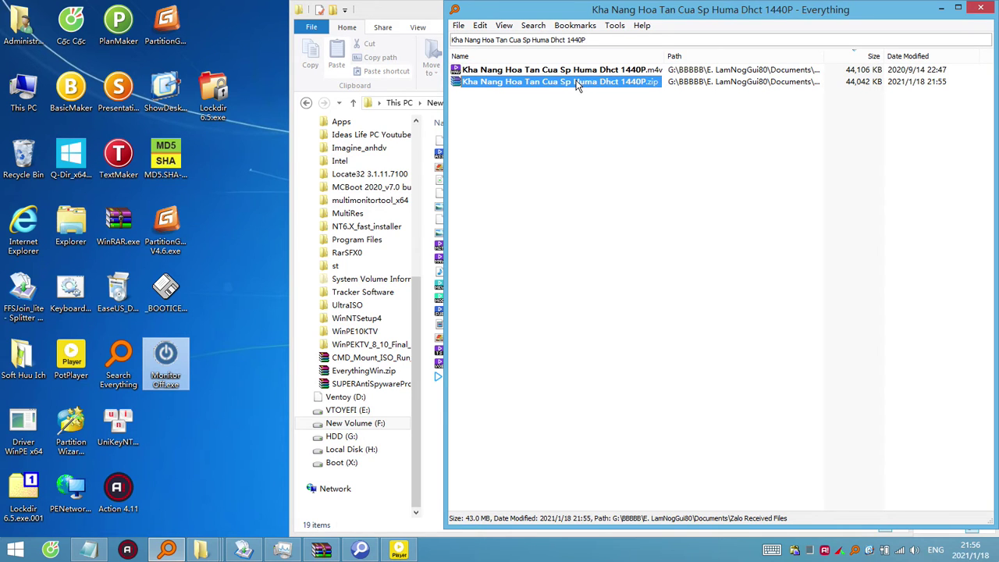
left_click(227, 437)
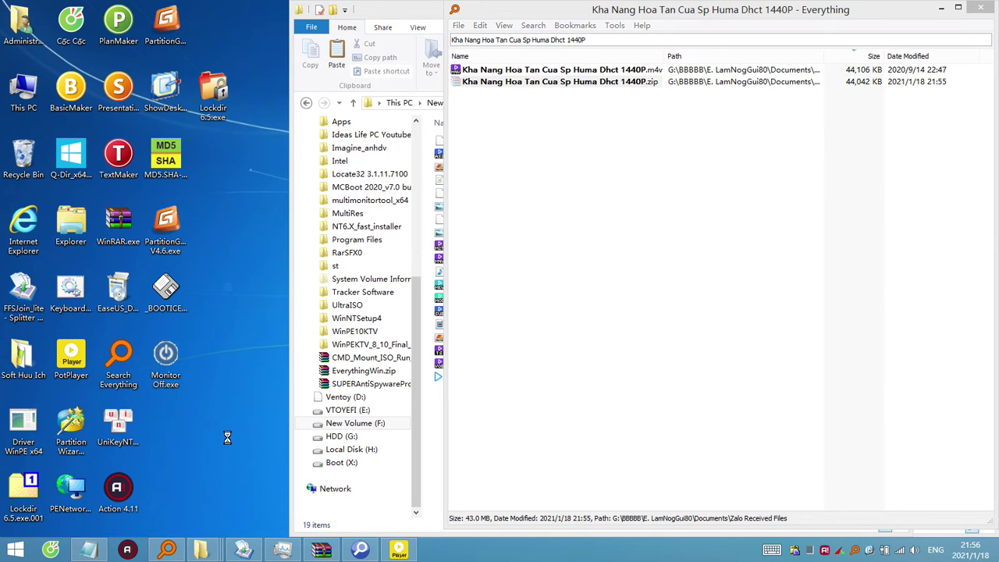
Rename the desktop Monitor Off.exe to Monitor Off.exe.001, accepting the extension change.
left_click(175, 388)
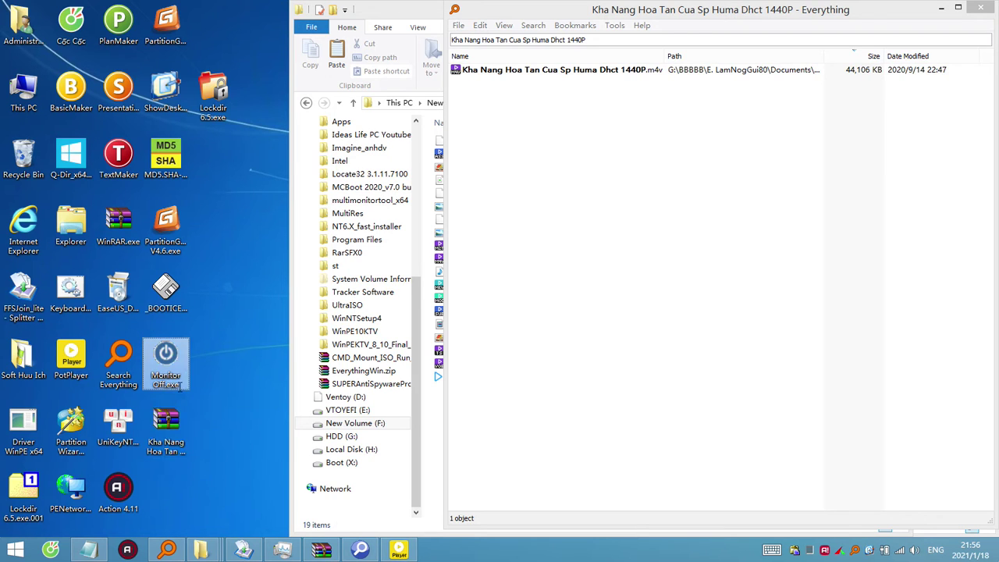
left_click(177, 384)
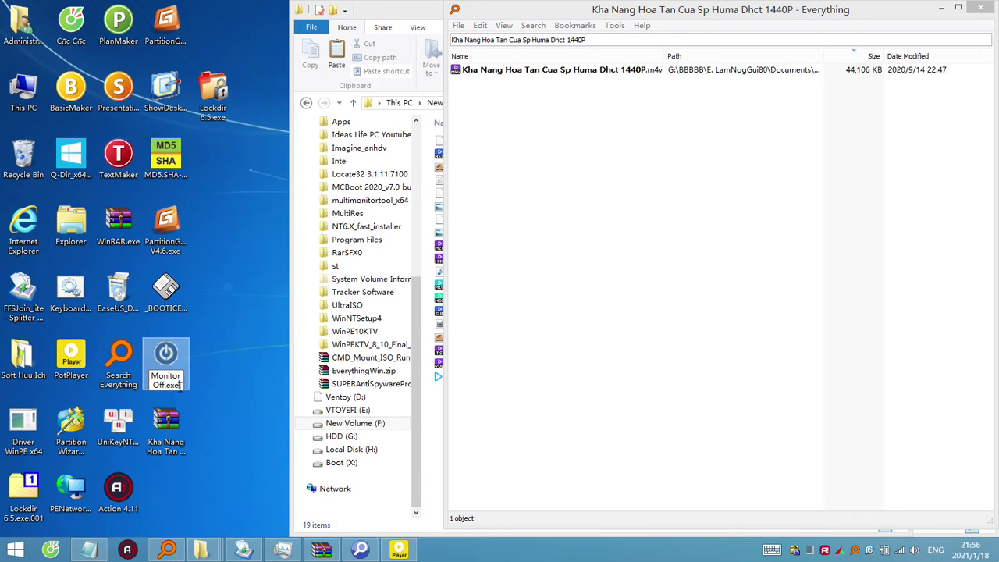
key("ctrl+a")
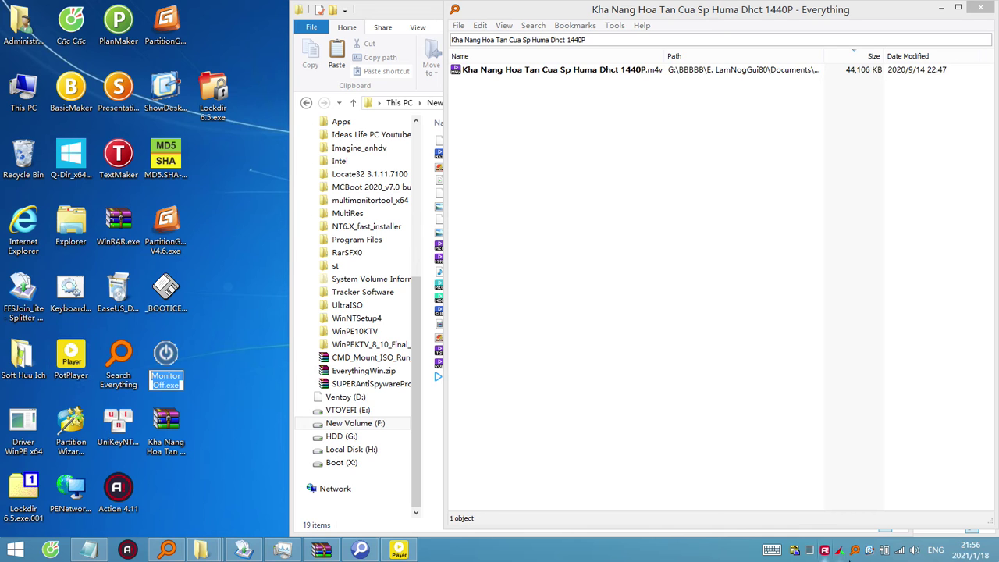
left_click(839, 551)
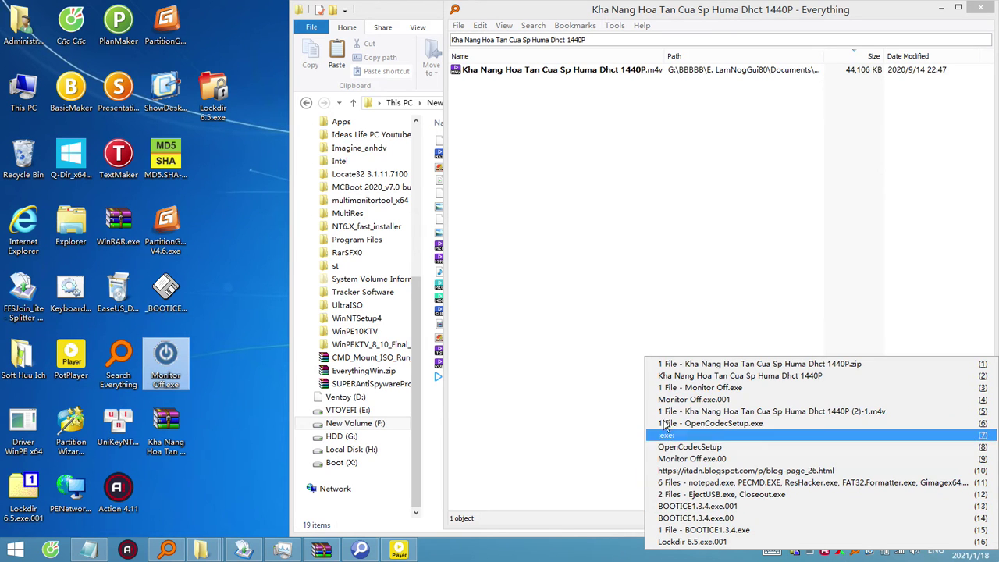
left_click(702, 411)
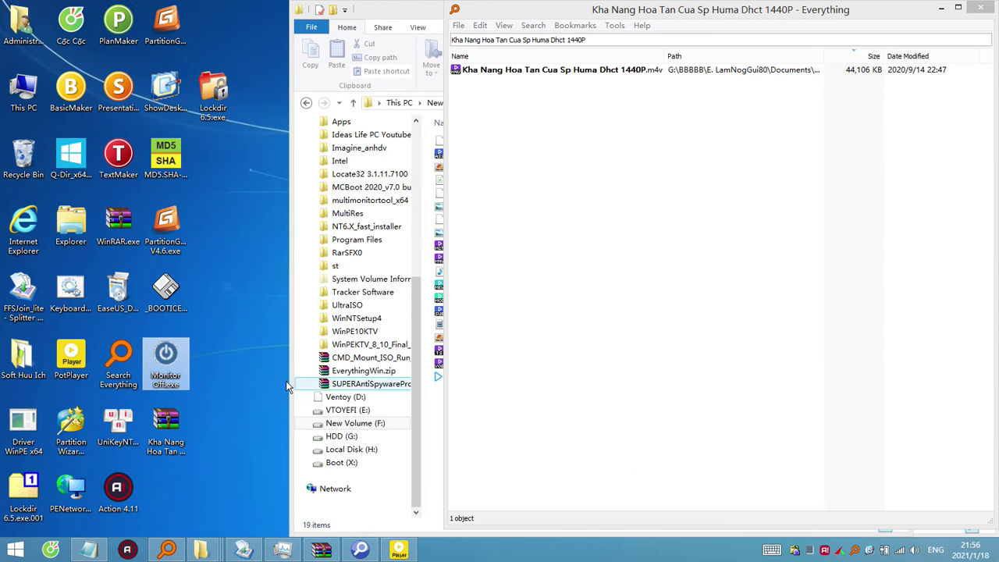
left_click(165, 380)
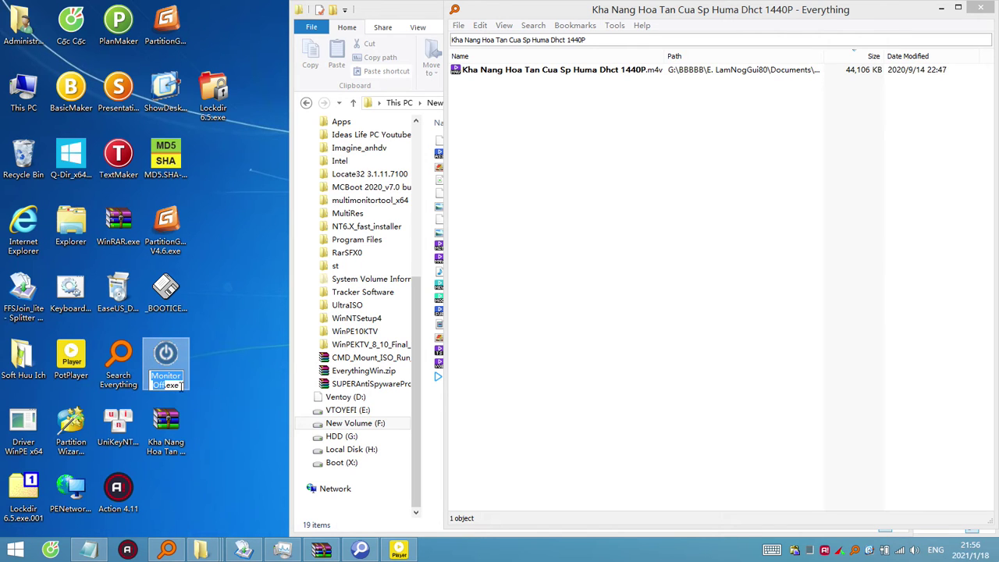
left_click(181, 386)
key("ctrl+v")
left_click(195, 417)
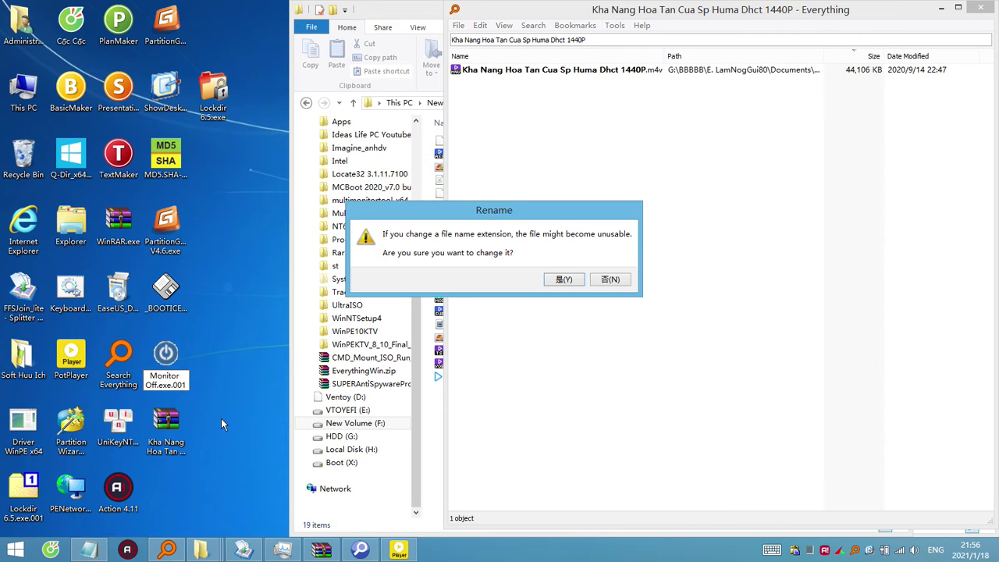
left_click(547, 284)
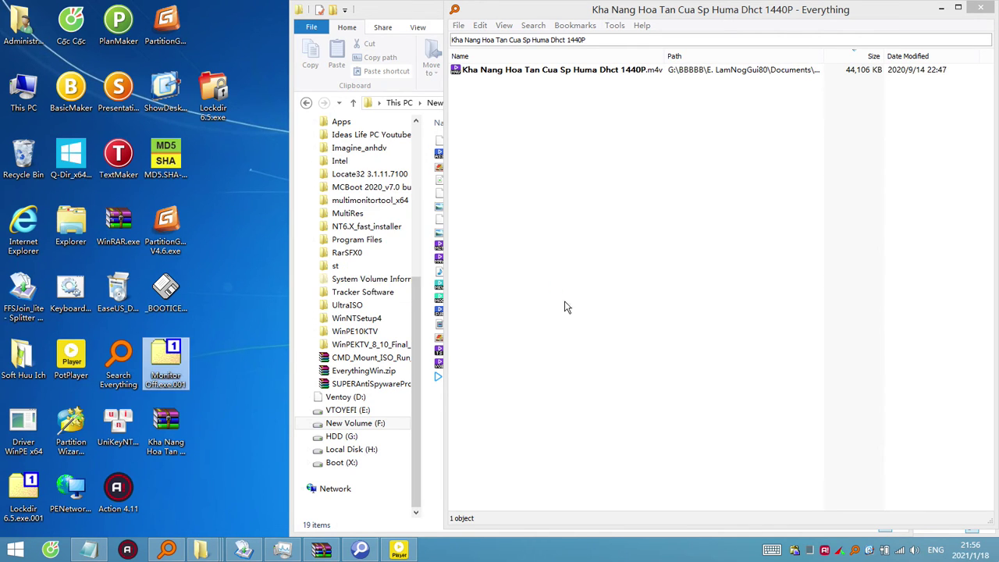
Open the ClipX clipboard manager's settings from the tray and close them.
right_click(796, 551)
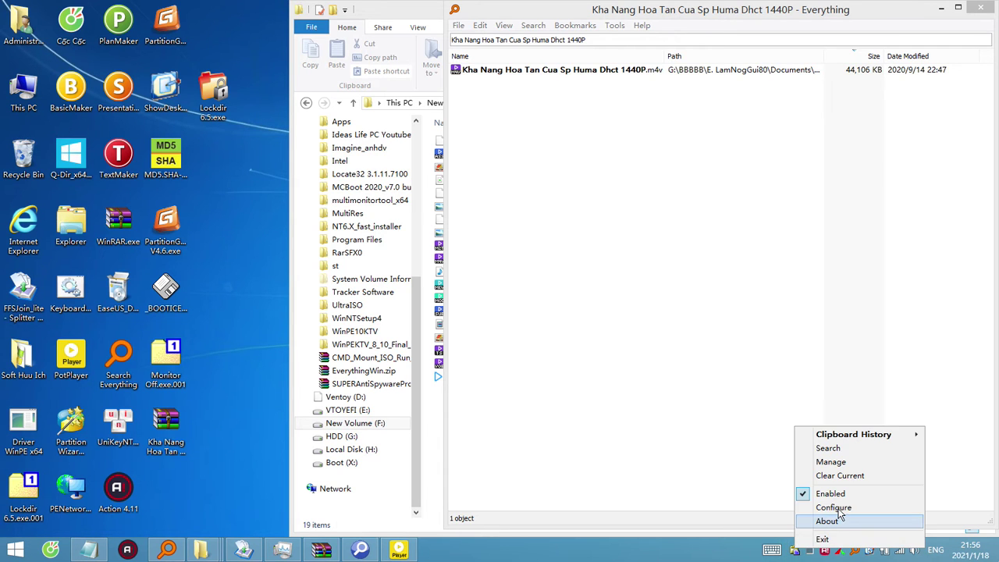
left_click(841, 508)
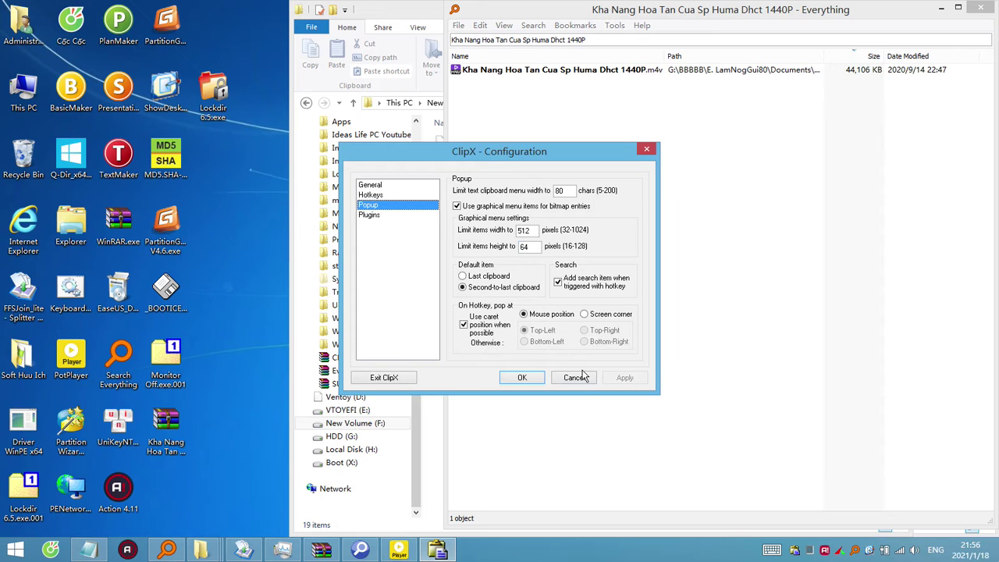
left_click(574, 378)
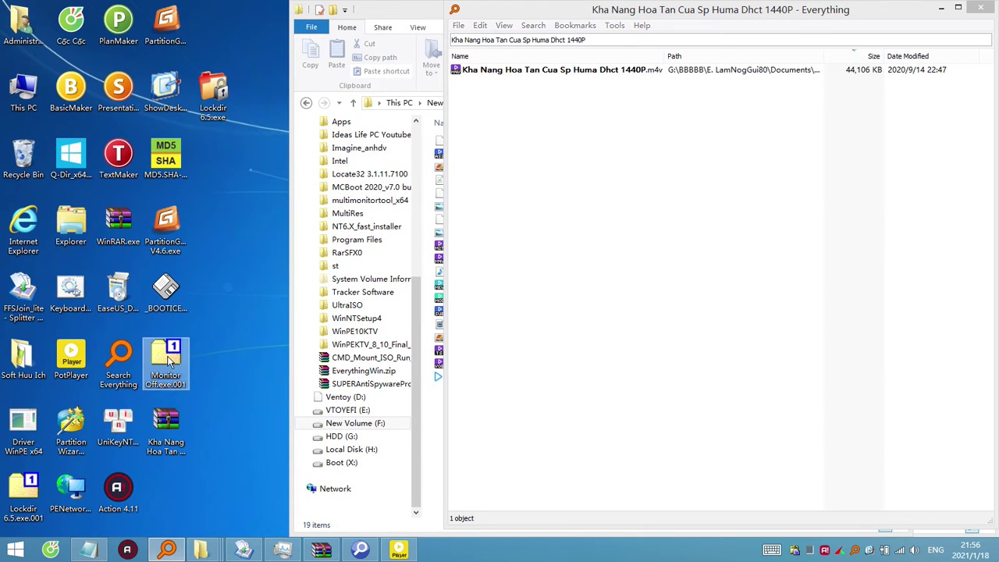
Rename the video zip to Monitor Off.exe.002 and open ClipX's Configuration from the tray.
left_click(169, 428)
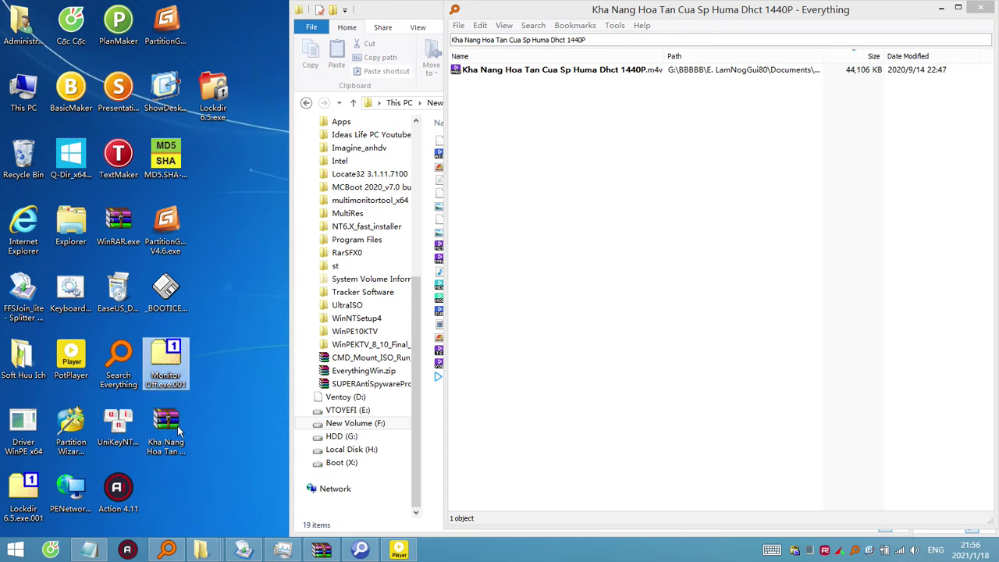
left_click(175, 376)
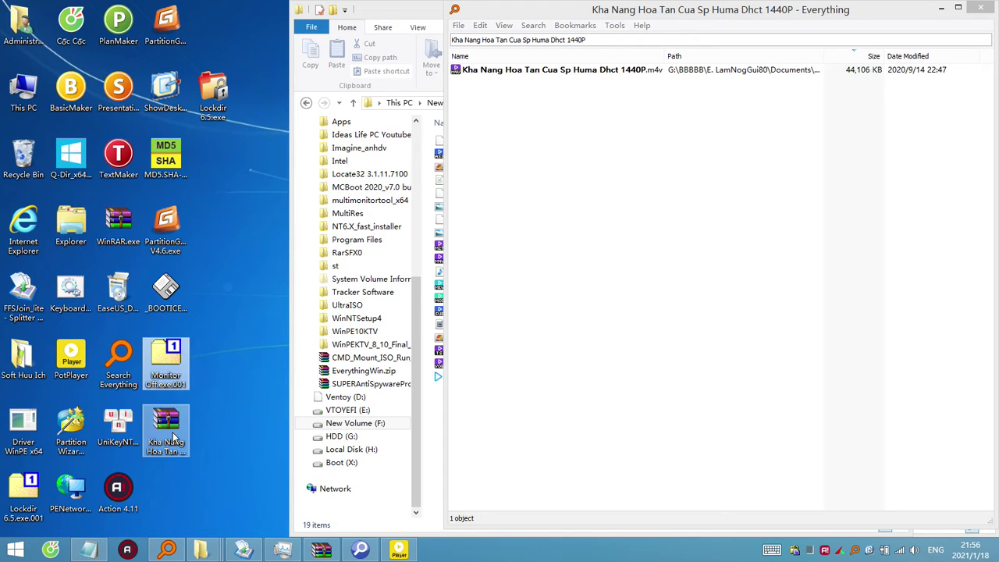
left_click(171, 427)
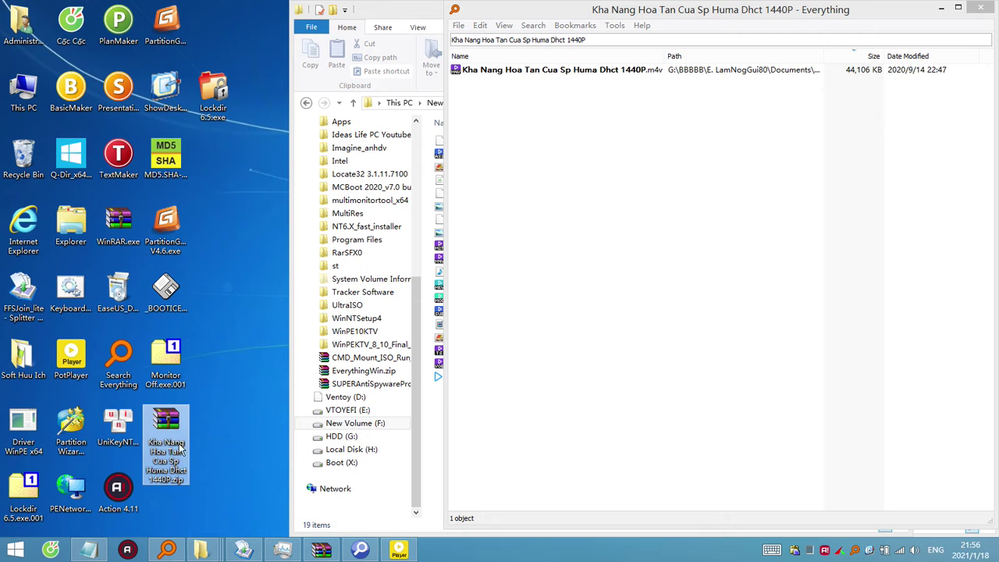
left_click(186, 479)
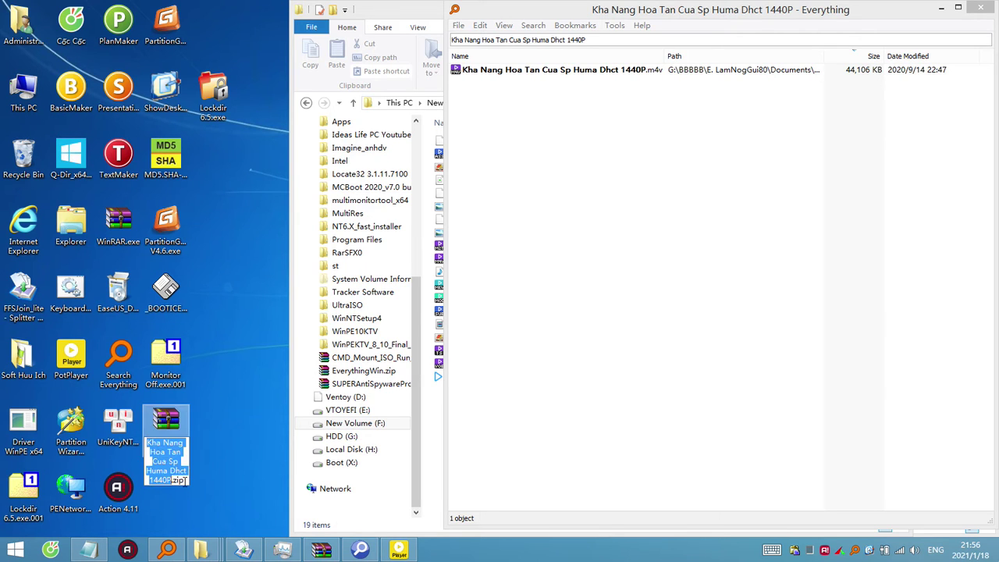
key("ctrl+v")
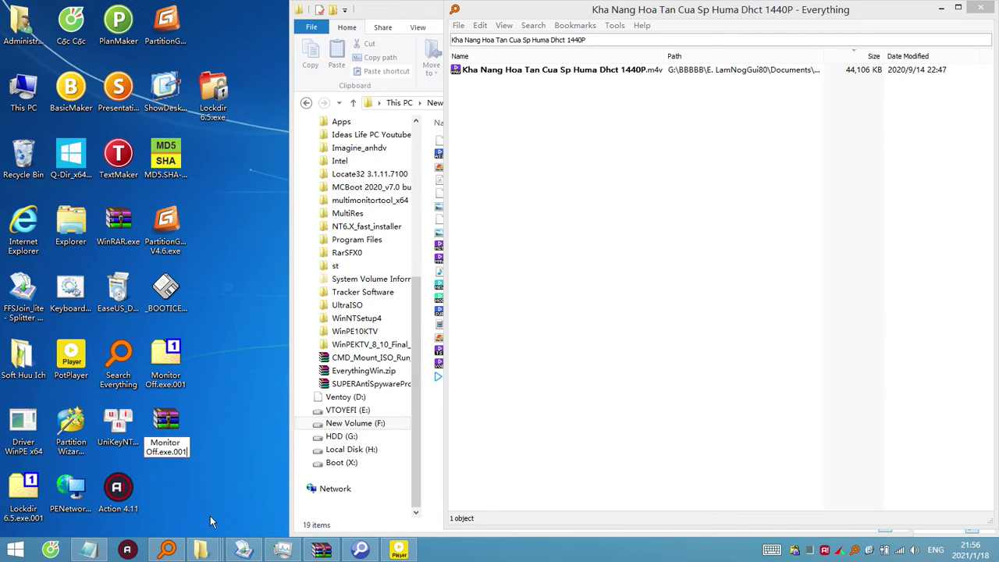
key("BackSpace")
type("2")
left_click(243, 454)
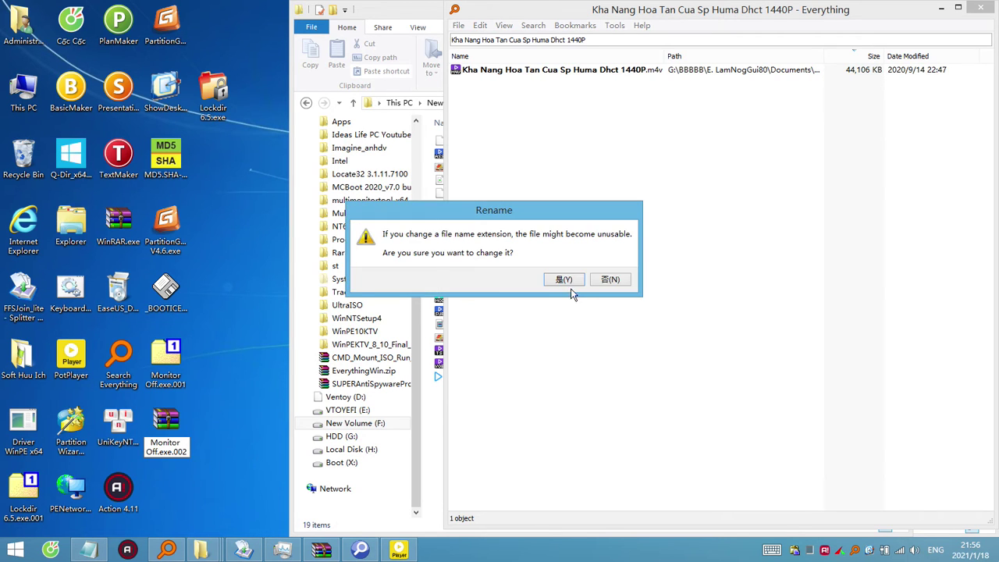
left_click(572, 284)
left_click_drag(243, 453, 203, 352)
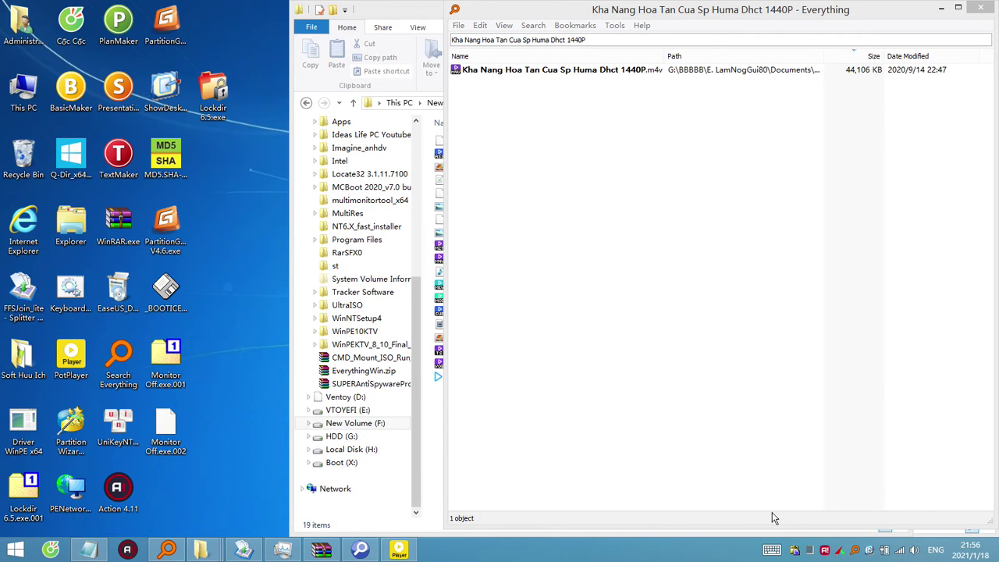
right_click(797, 553)
left_click(832, 512)
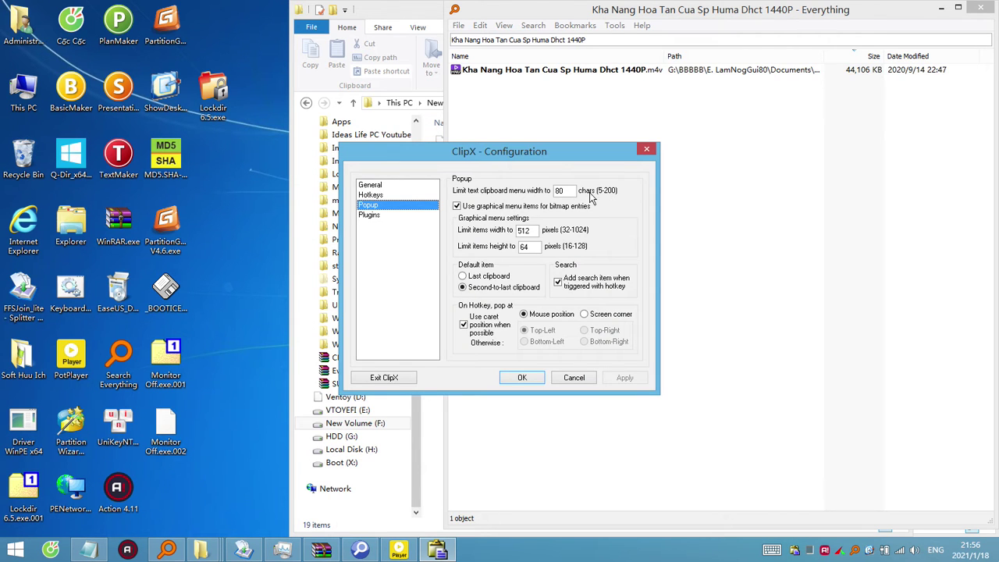
Review ClipX's General and Popup pages and browse the clipboard history without picking an entry.
left_click(372, 186)
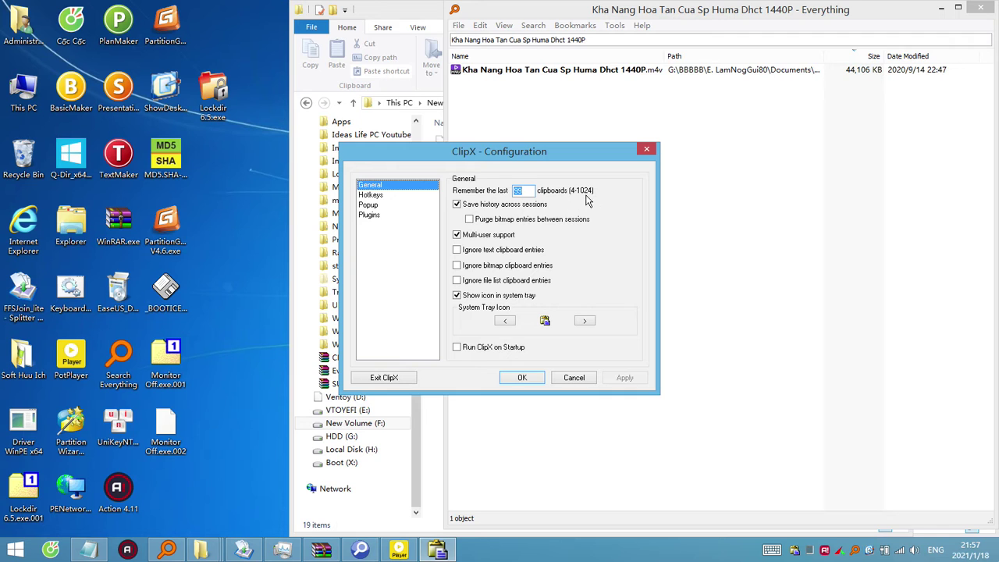
left_click(374, 206)
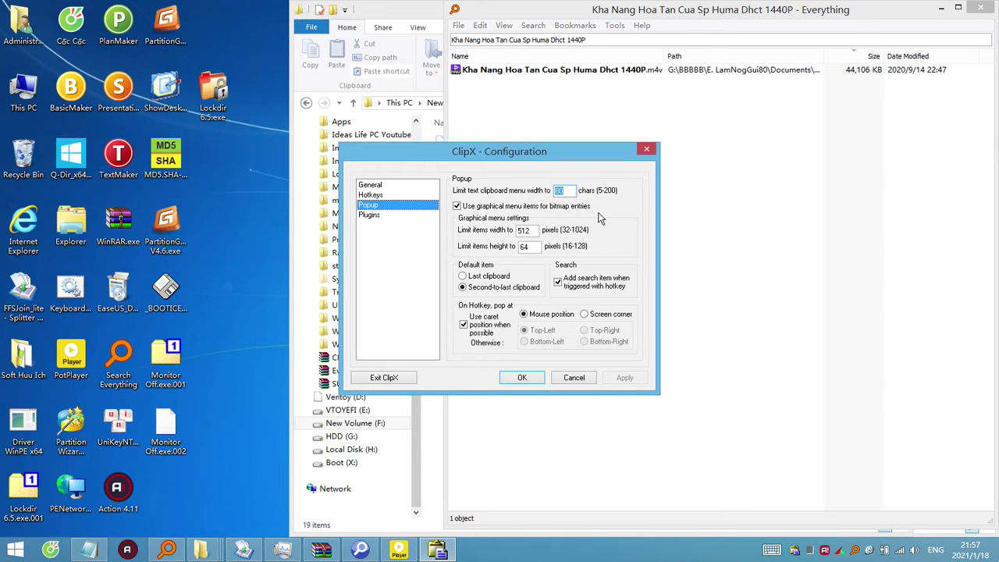
left_click(799, 553)
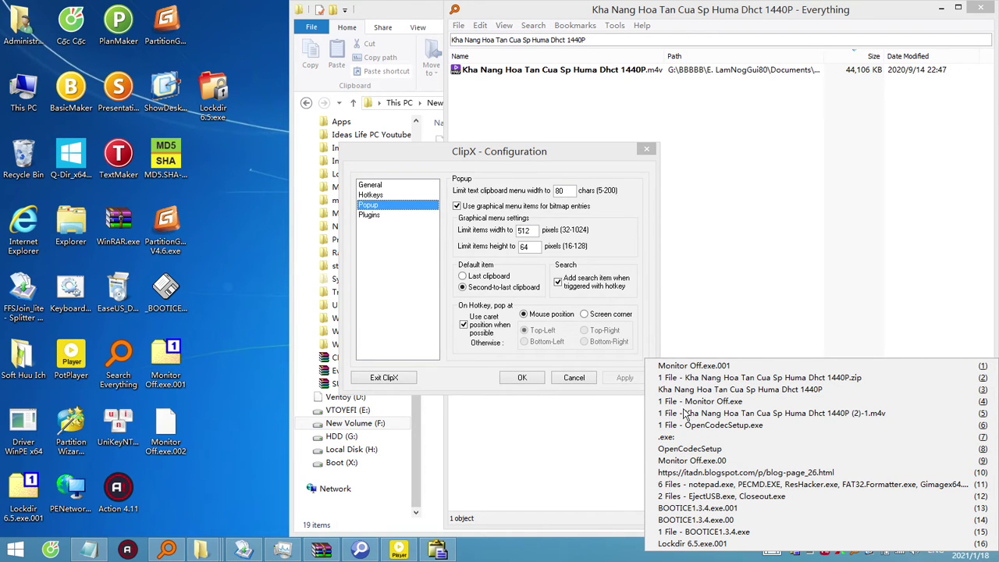
left_click(545, 158)
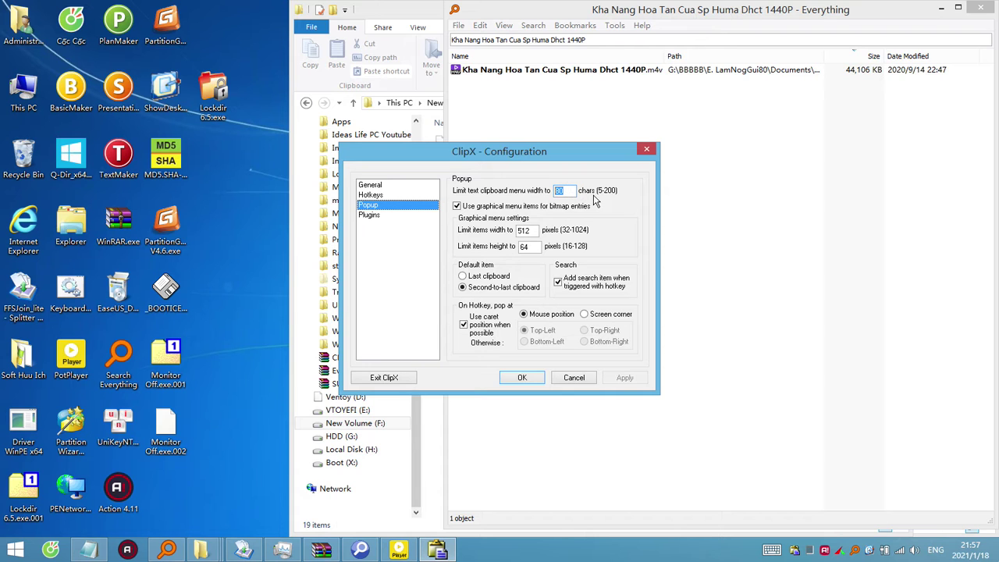
left_click(796, 550)
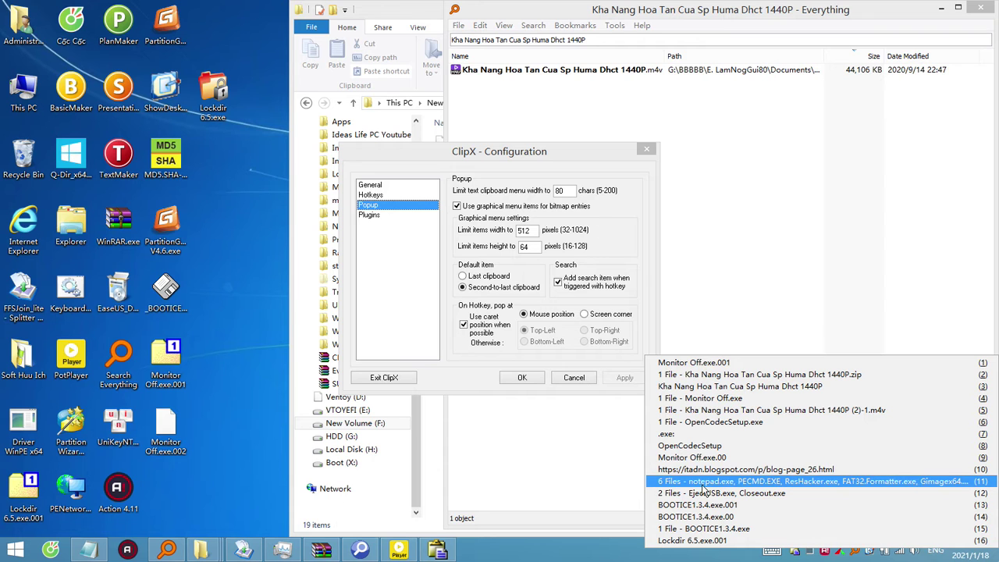
key("Down")
key("Down")
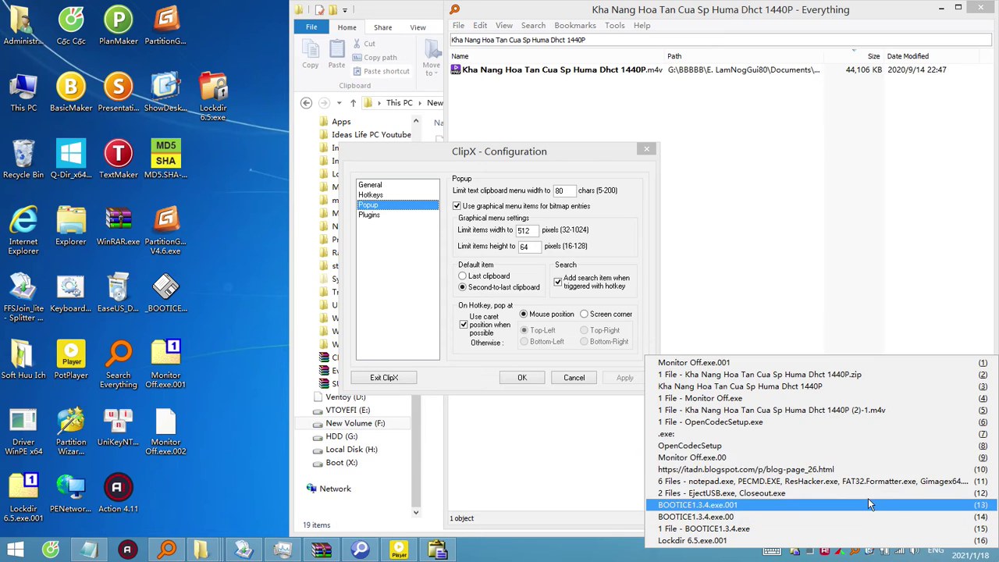
left_click(614, 167)
Close ClipX's configuration and the media player, selecting Monitor Off.exe.001 and .002 on the desktop.
left_click(529, 381)
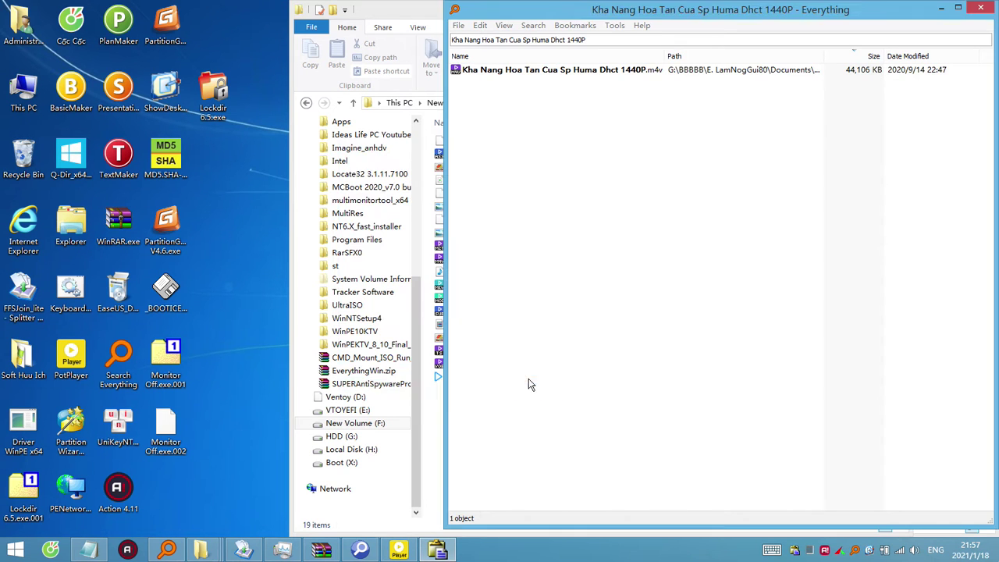
left_click(171, 432)
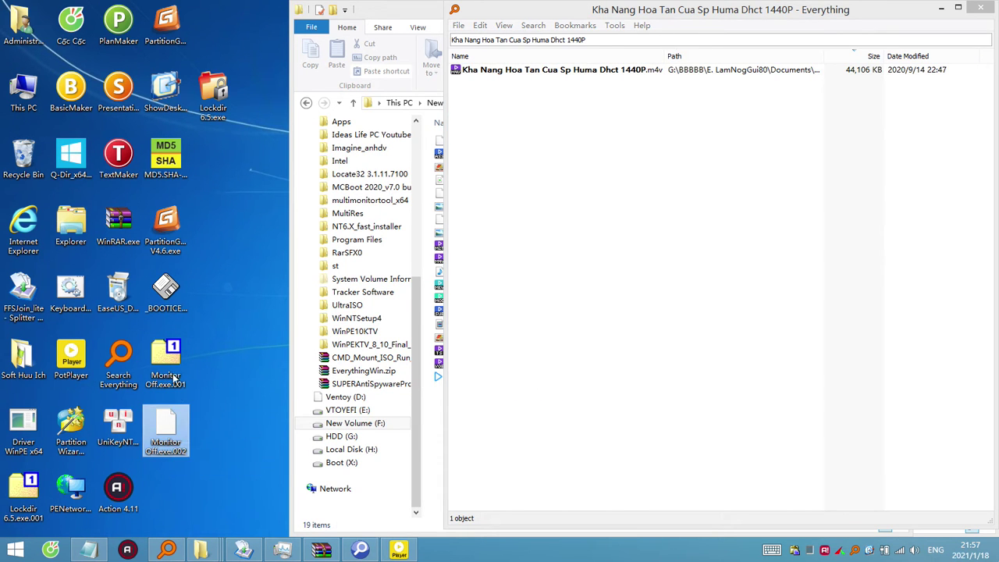
left_click(165, 363)
left_click(166, 432, "ctrl")
left_click(399, 551)
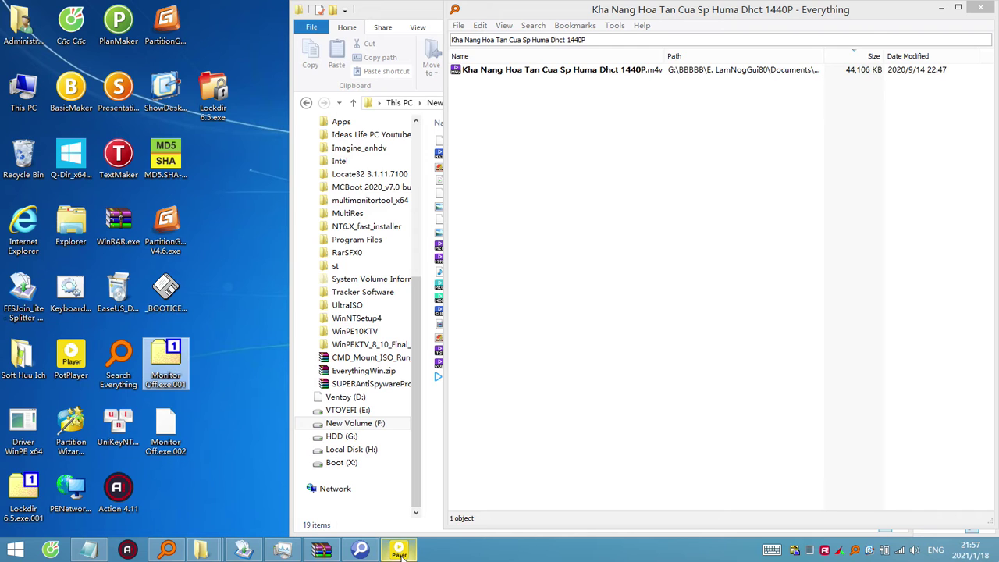
left_click(307, 105)
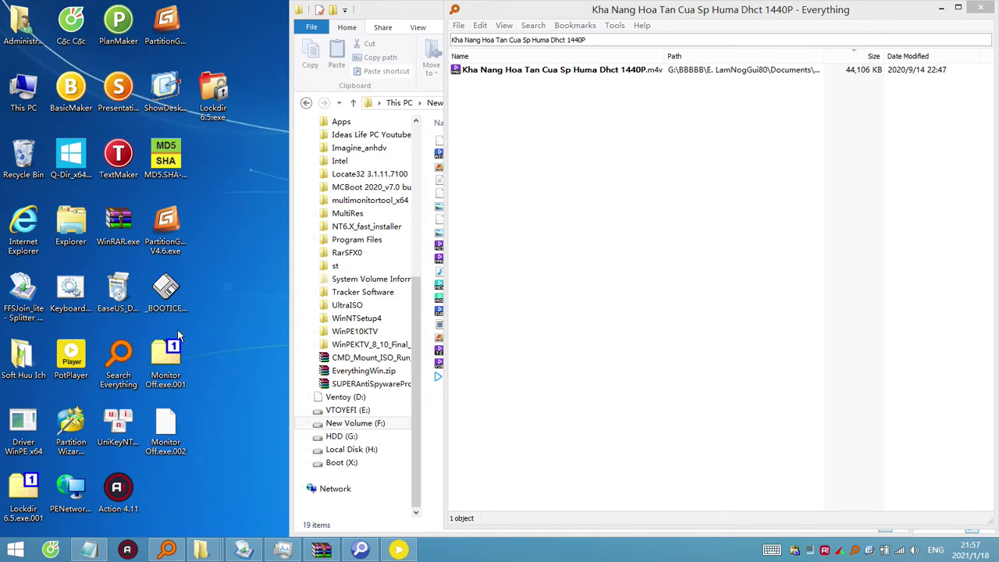
Join the two parts into Monitor Off.exe in FFSJ and move it beside Search Everything.
left_click(260, 554)
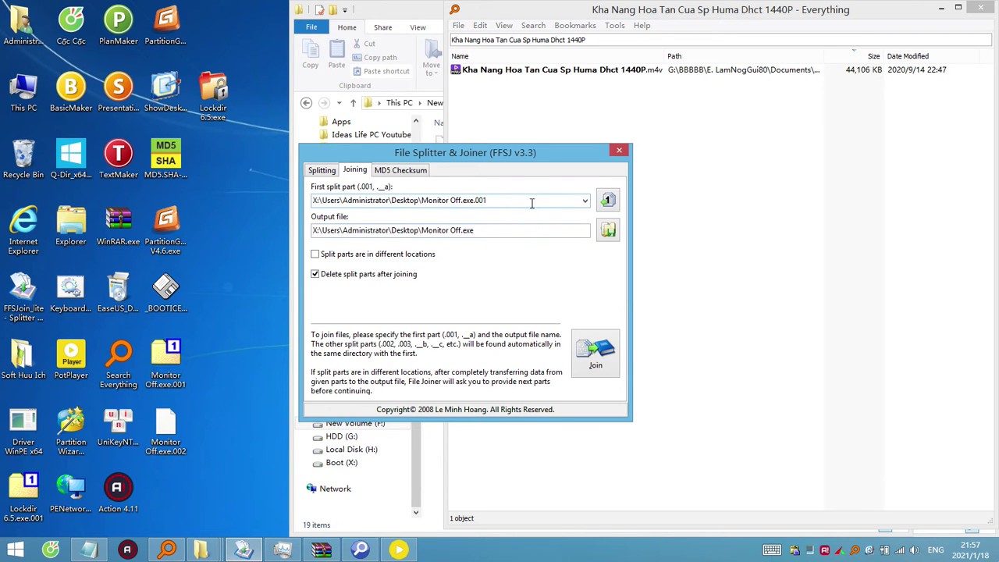
left_click(605, 361)
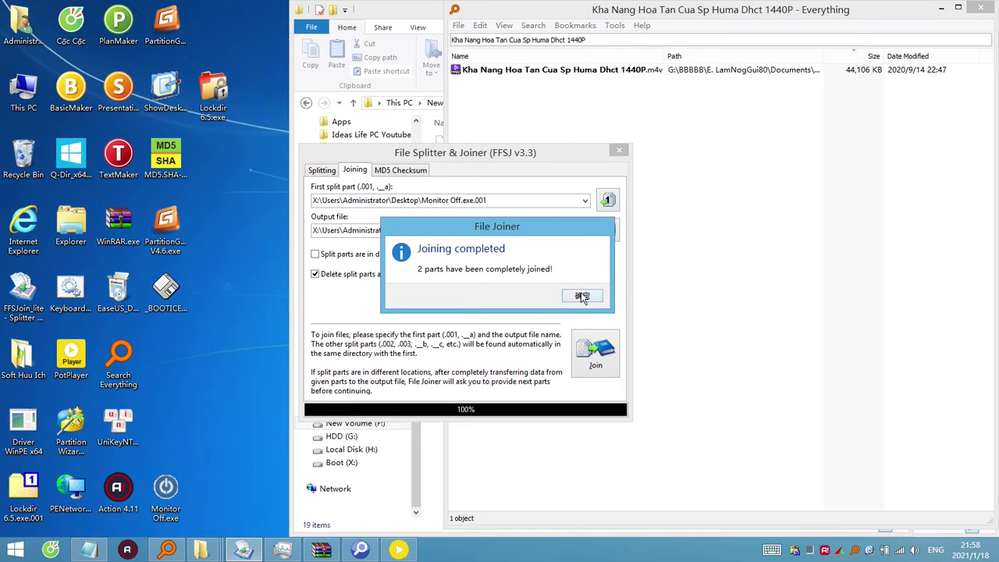
left_click(582, 295)
left_click_drag(161, 517, 167, 369)
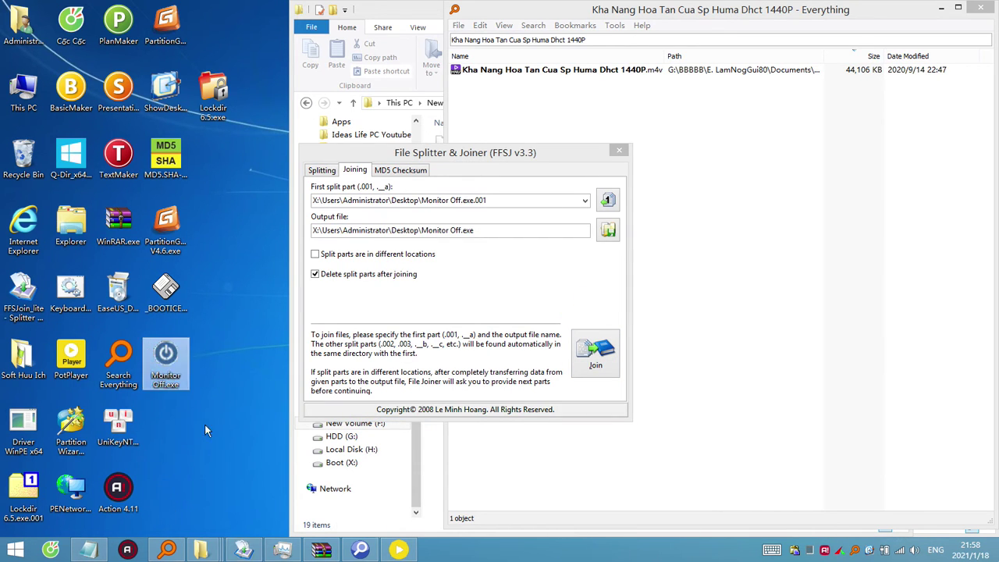
Open Monitor Off.exe in WinRAR and play the hidden .m4v video inside it.
left_click(502, 201)
left_click(506, 201)
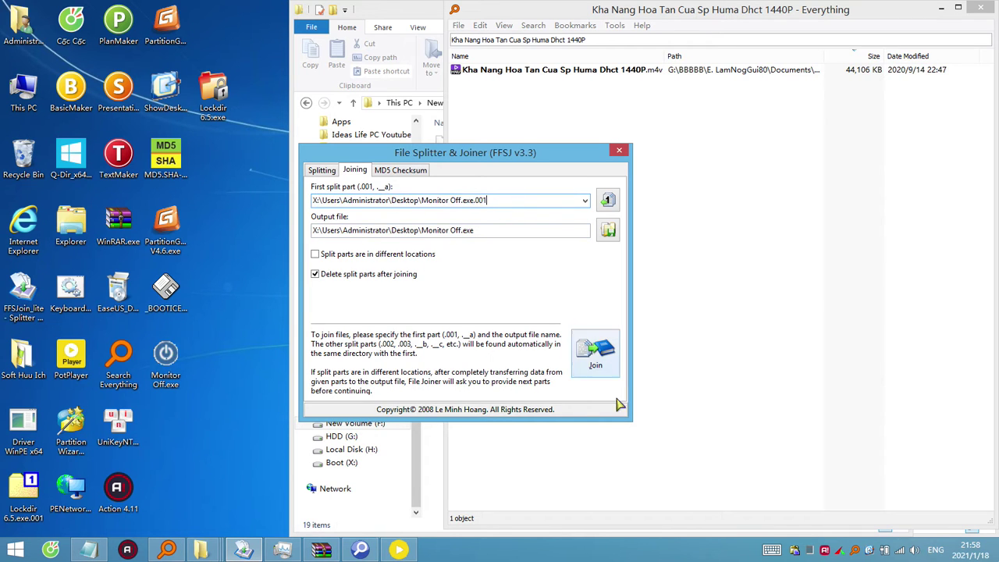
left_click(178, 361)
right_click(175, 360)
left_click(249, 290)
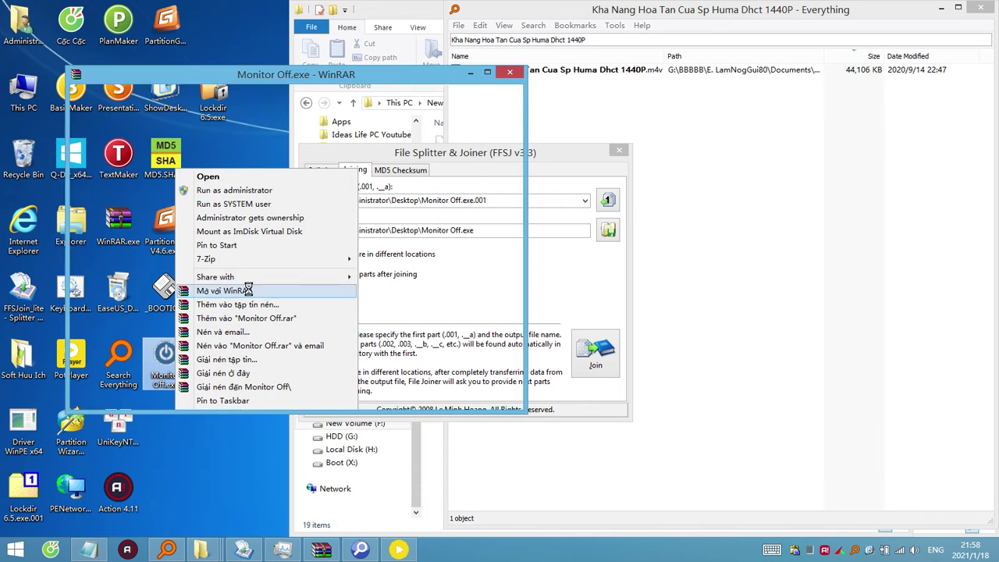
left_click_drag(265, 165, 345, 165)
double_click(199, 192)
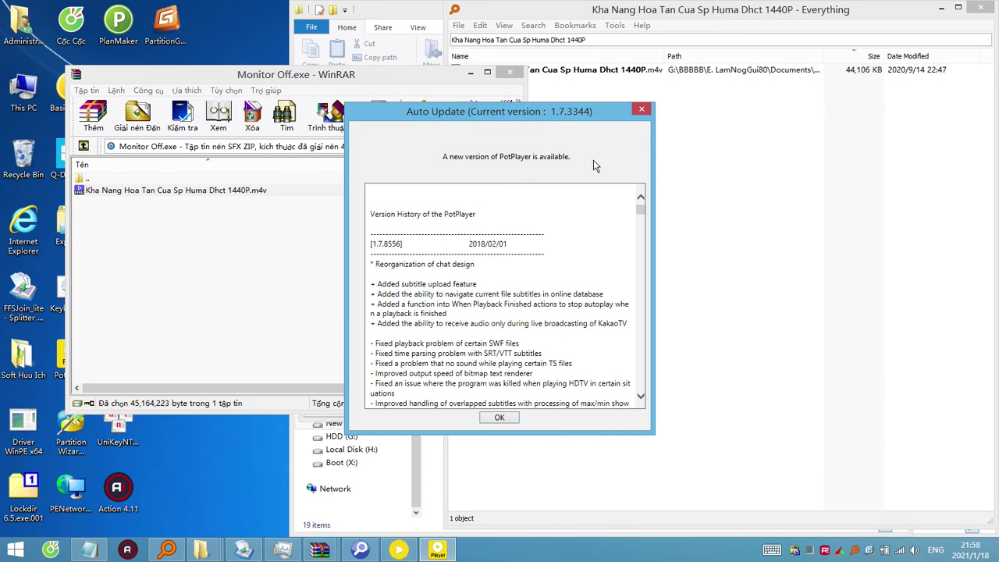
left_click(642, 111)
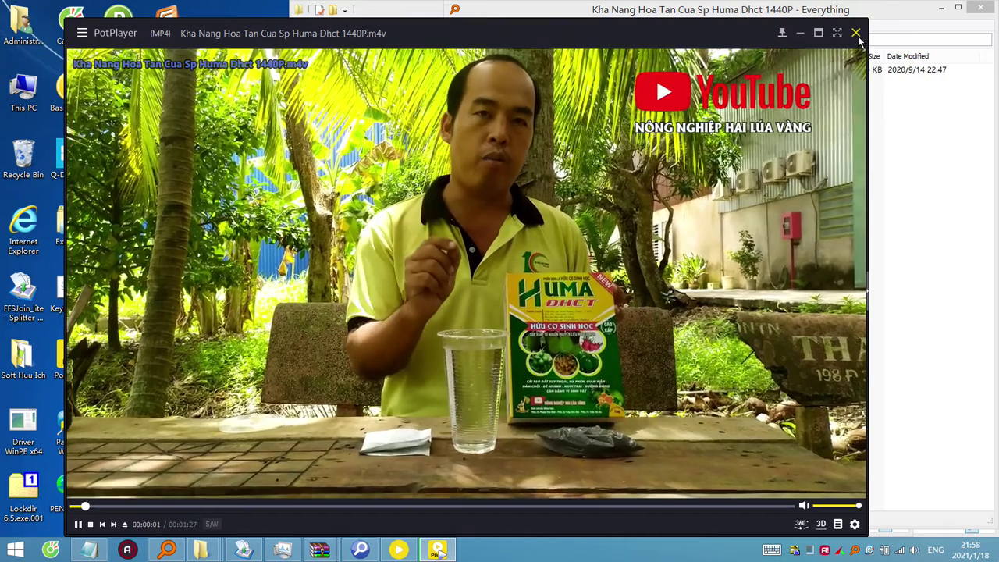
left_click(856, 33)
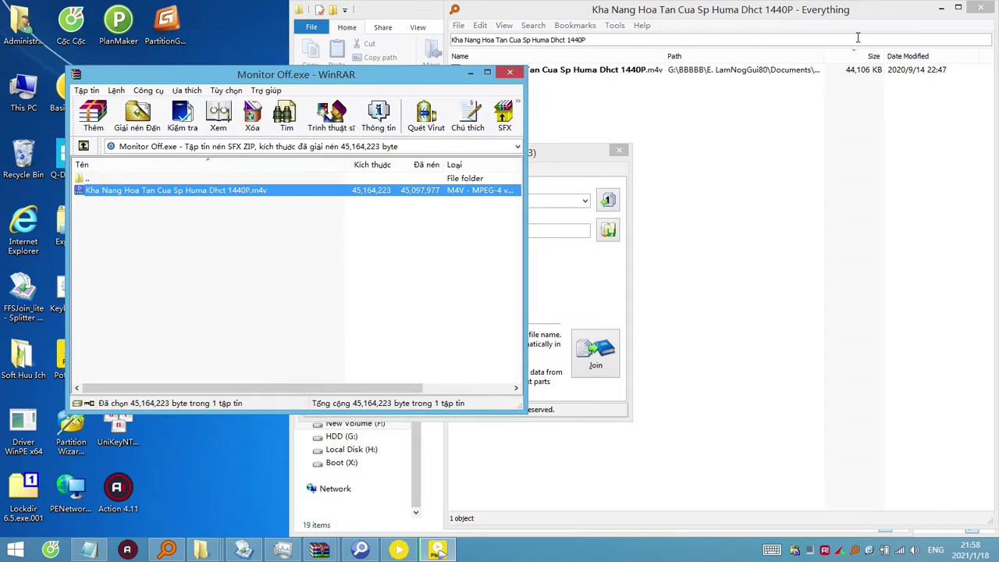
left_click(509, 74)
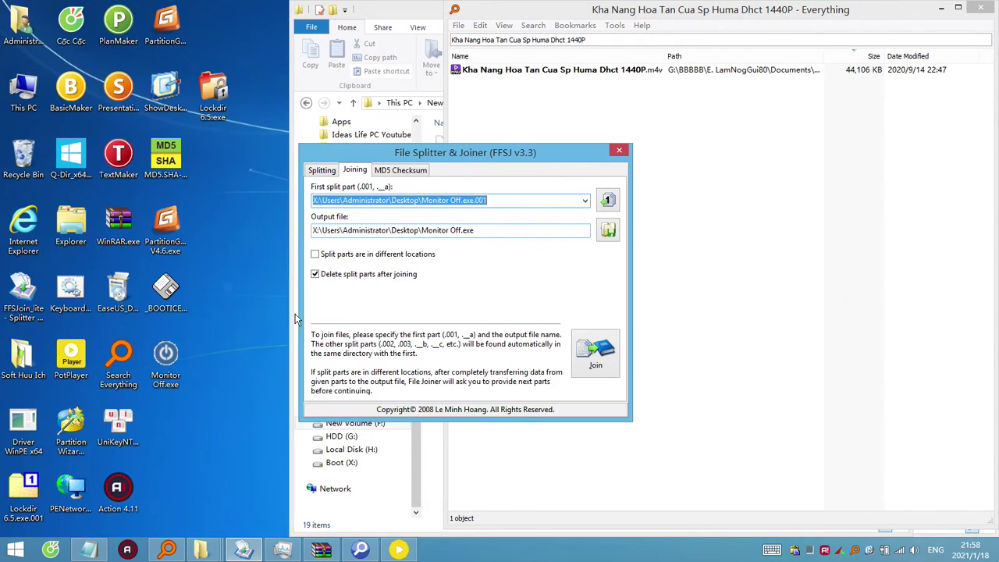
Check the properties of Monitor Off.exe and try launching it.
right_click(178, 381)
left_click(205, 373)
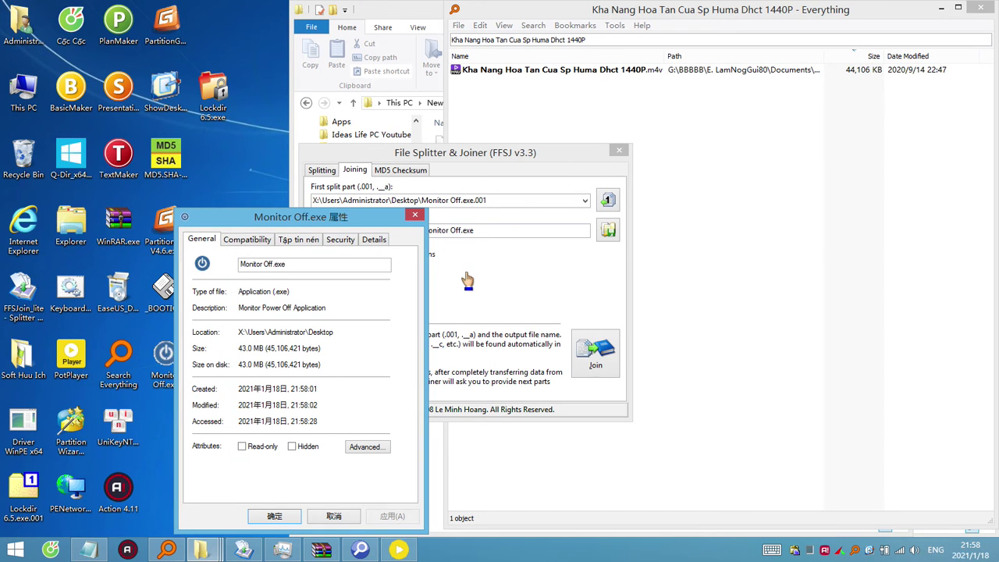
key("Escape")
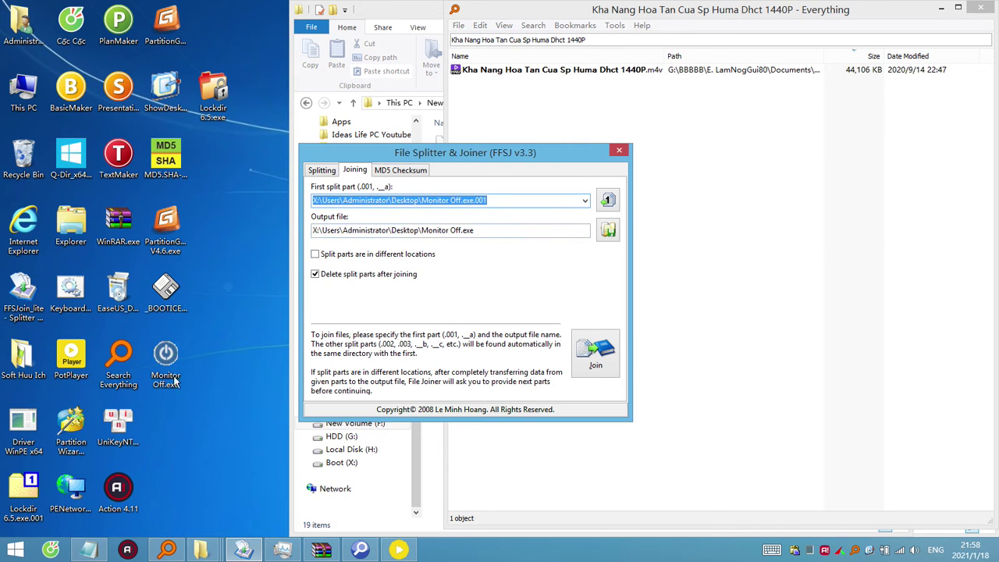
left_click(164, 379)
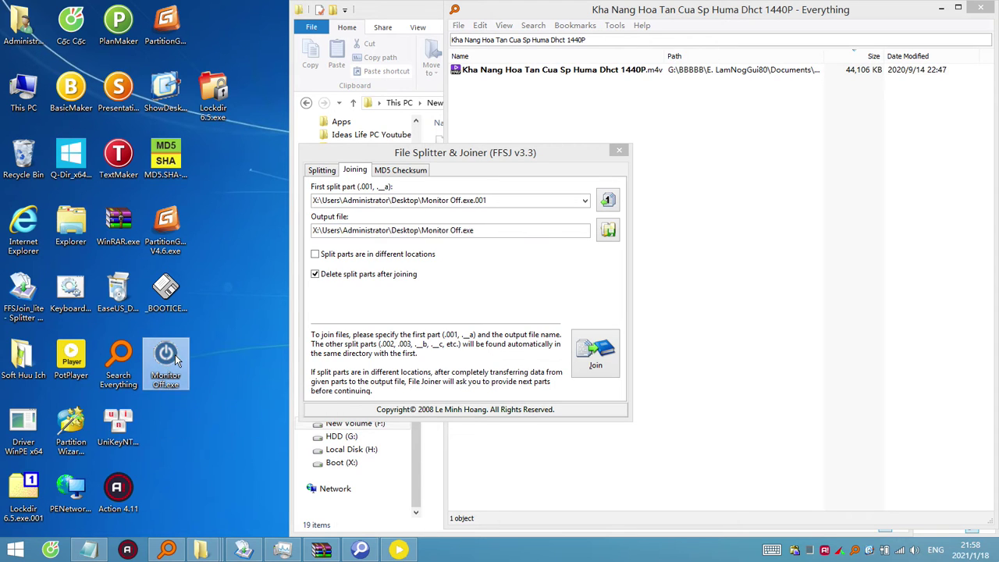
double_click(180, 359)
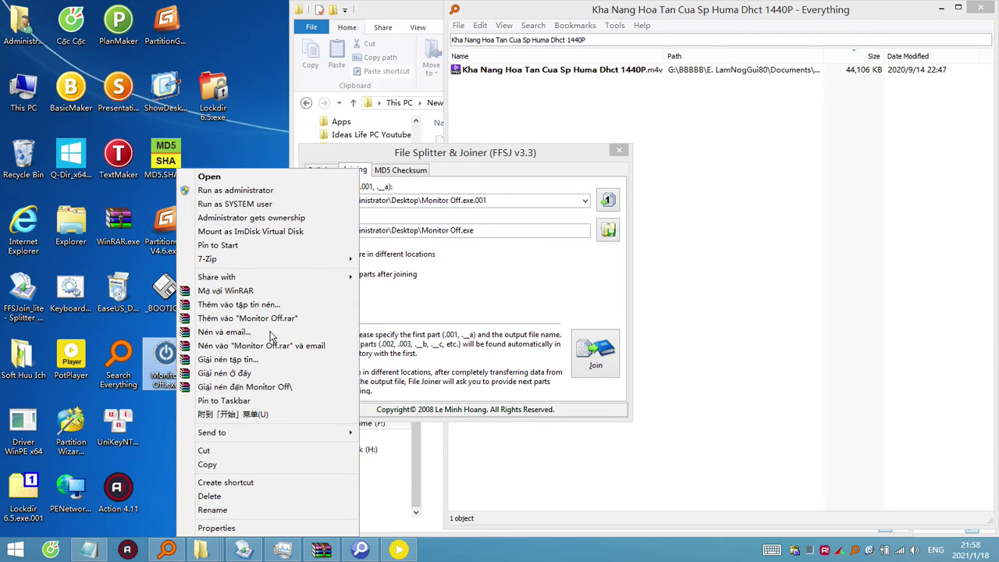
left_click(639, 223)
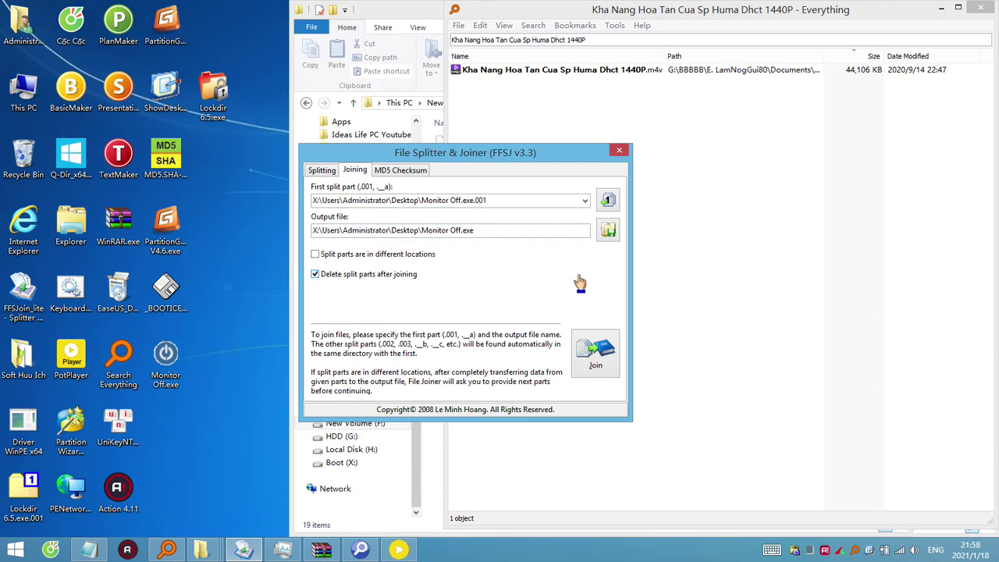
Try opening Monitor Off.exe with 7-Zip (fails), reopen it in WinRAR, and move the joining dialog aside.
right_click(169, 370)
mouse_move(298, 259)
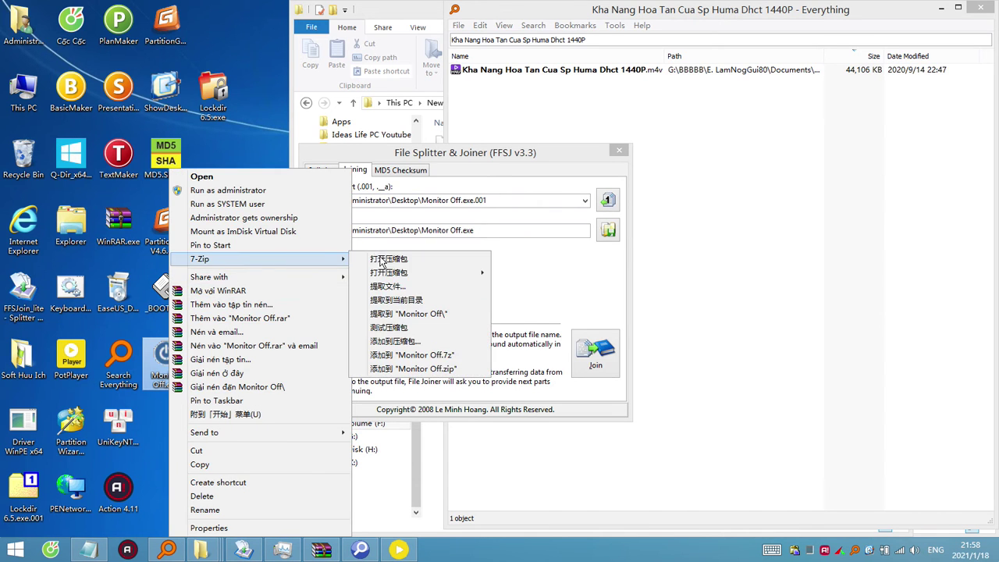
left_click(384, 260)
left_click(613, 318)
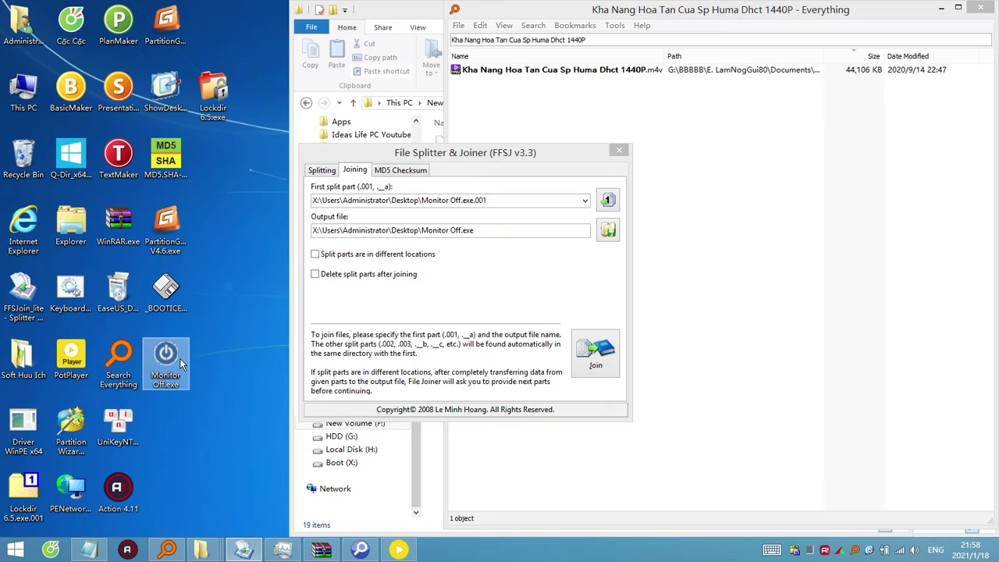
right_click(180, 358)
left_click(247, 290)
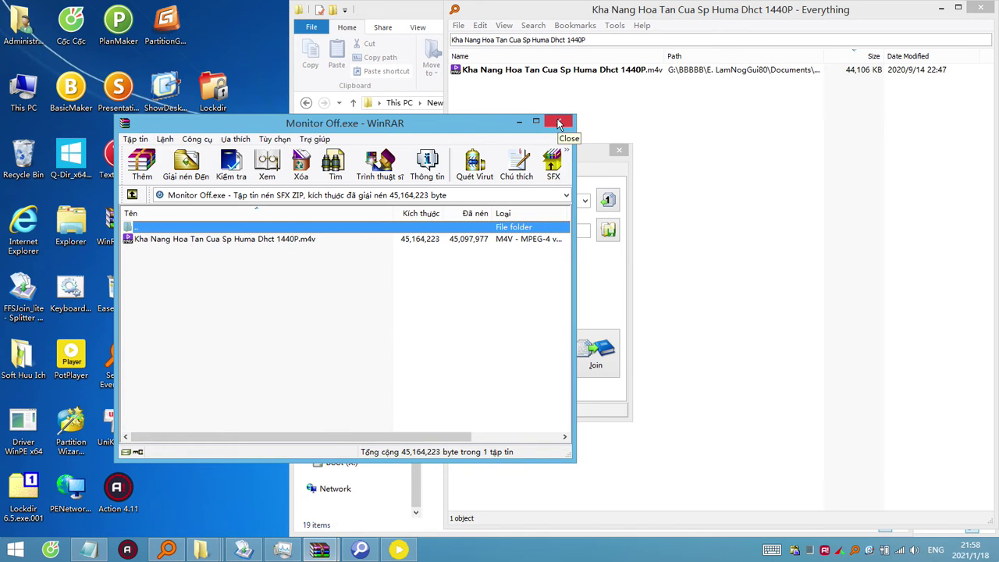
left_click(559, 123)
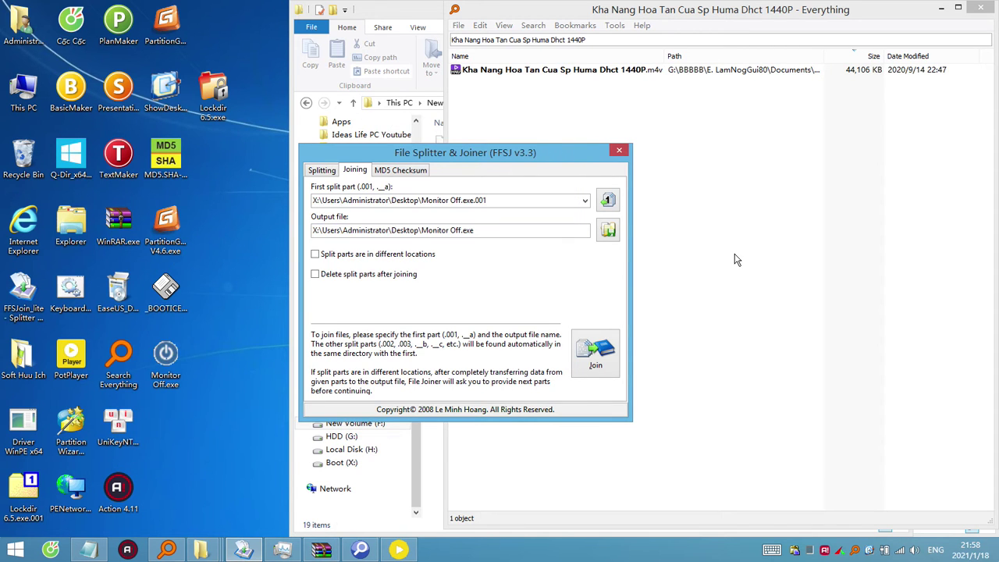
left_click_drag(538, 159, 471, 232)
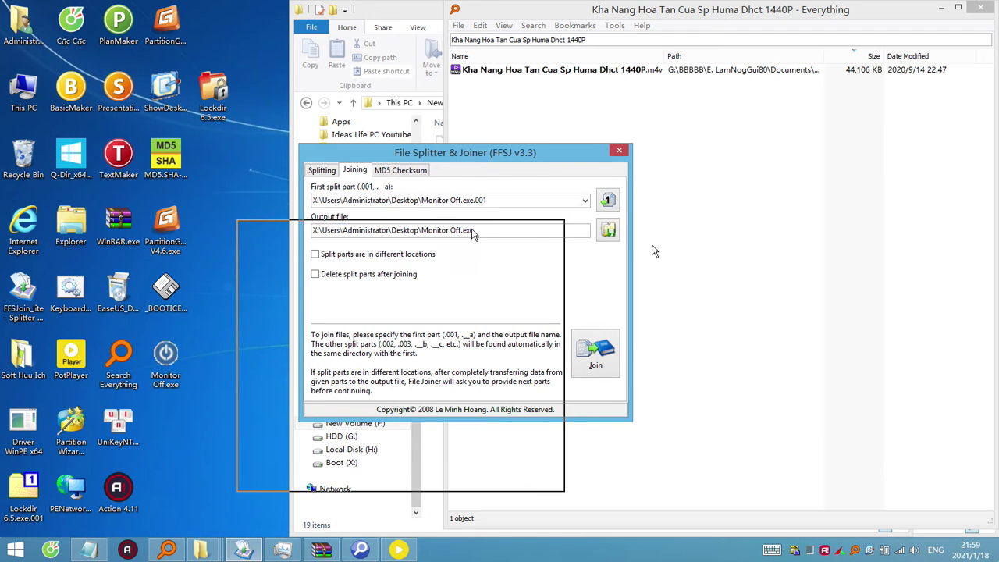
Open the desktop Monitor Off.exe in WinRAR to confirm its contents, then close it.
left_click(712, 249)
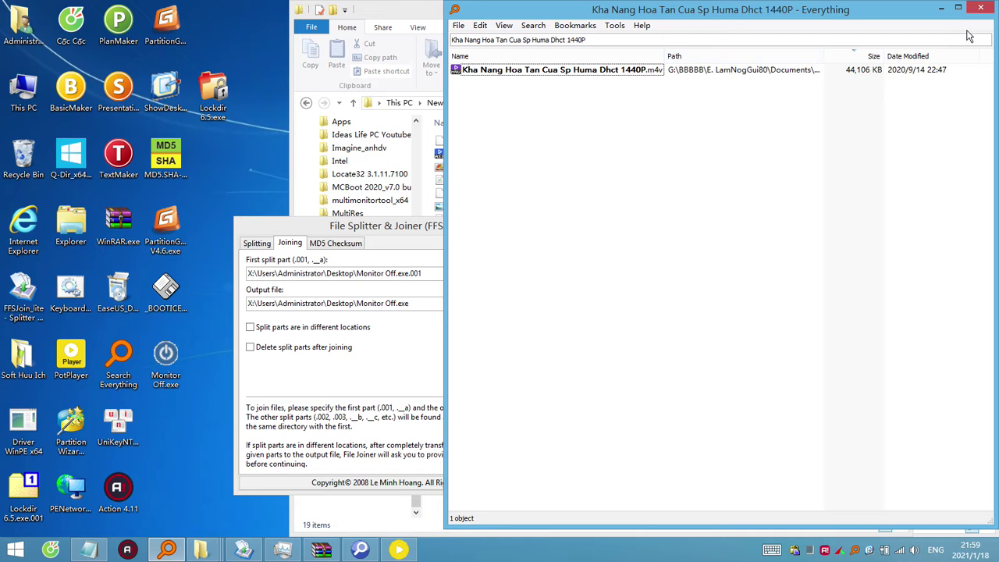
left_click(420, 15)
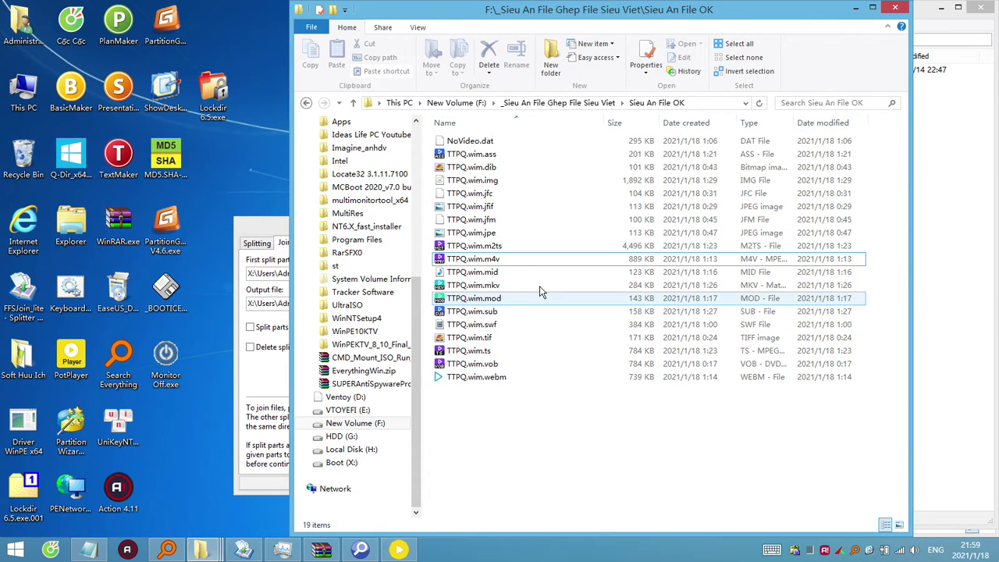
left_click(179, 382)
right_click(176, 383)
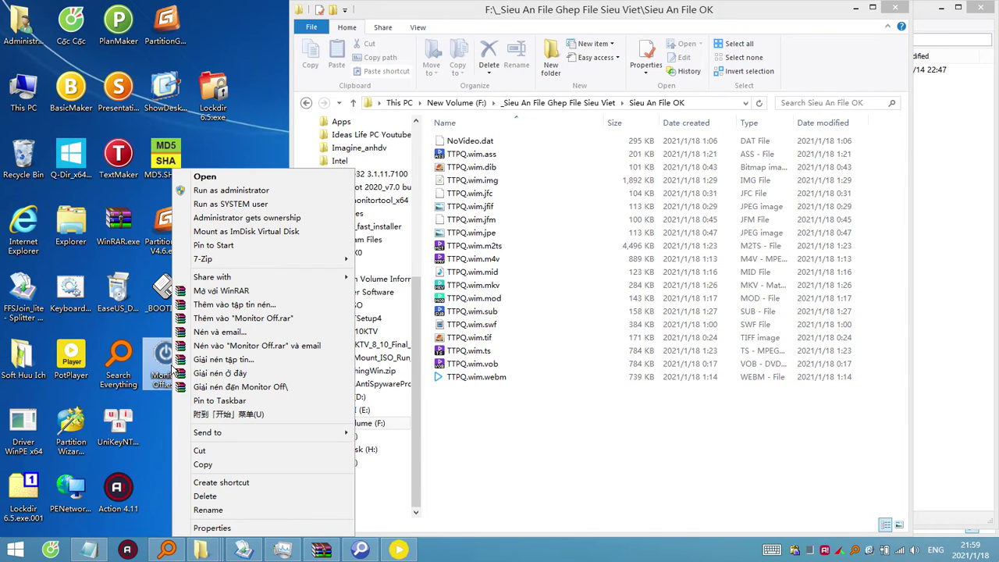
left_click(259, 290)
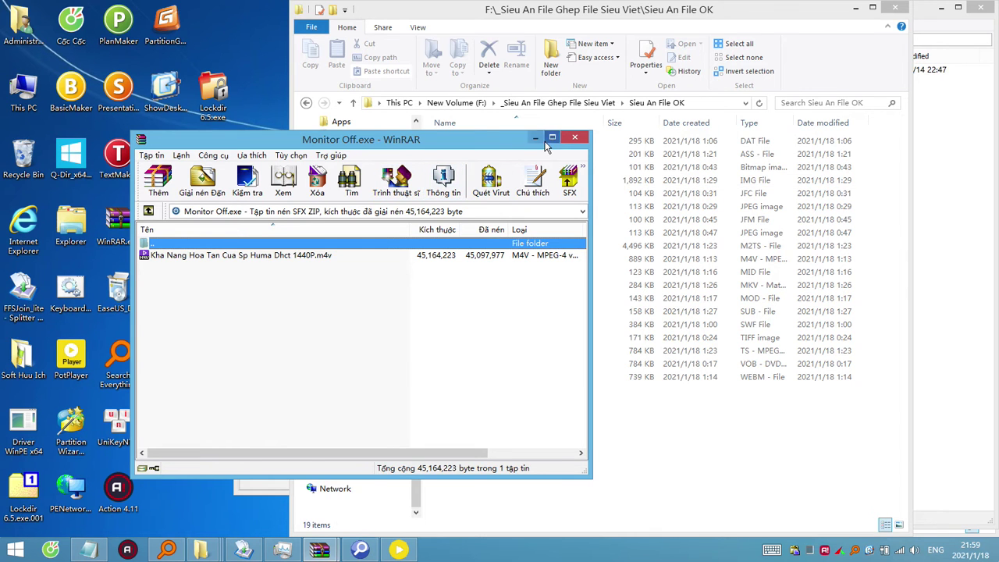
left_click(575, 138)
Paste Monitor Off.exe into the Sieu An File OK folder and verify it in WinRAR.
left_click(168, 377)
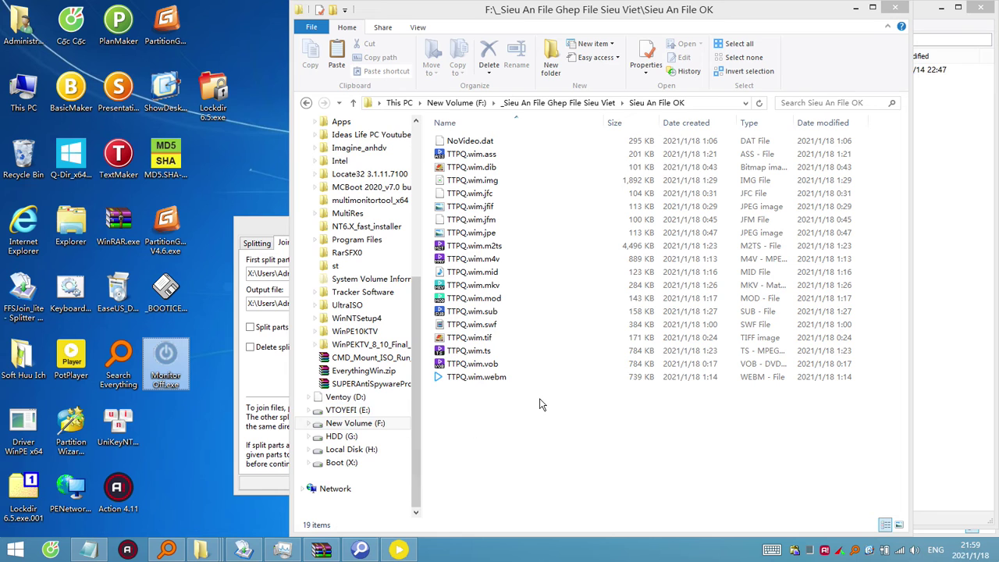
left_click(518, 417)
right_click(519, 417)
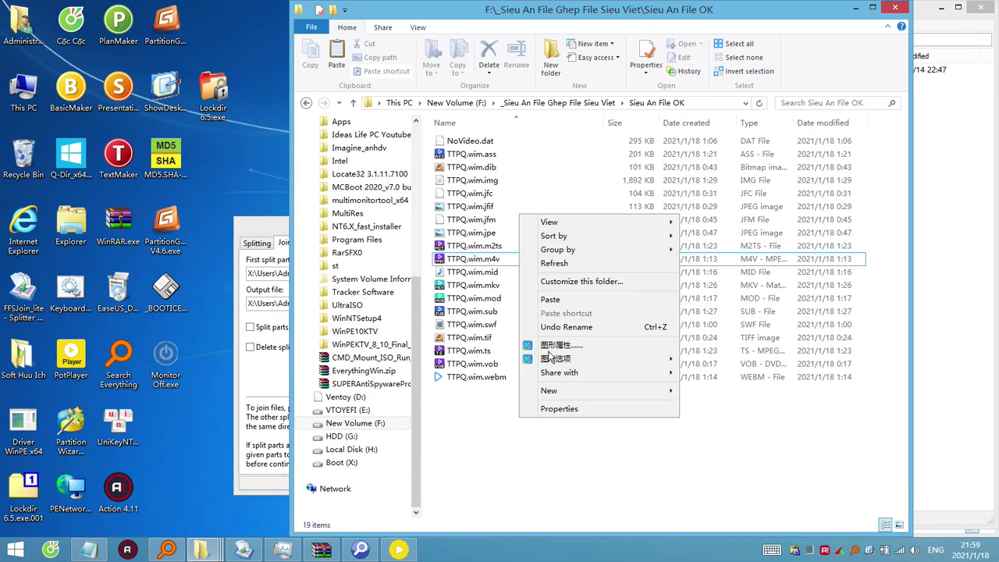
left_click(550, 300)
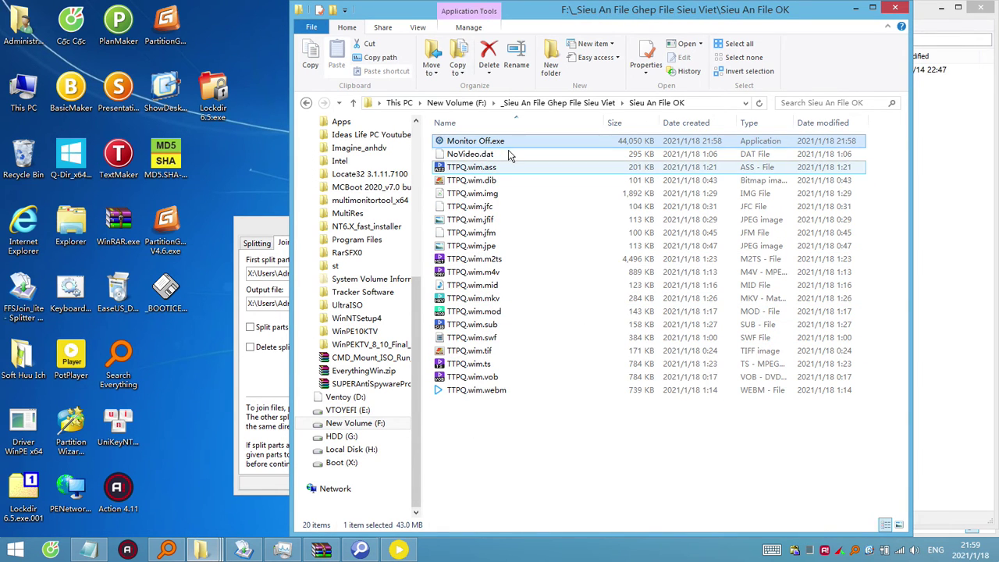
right_click(498, 141)
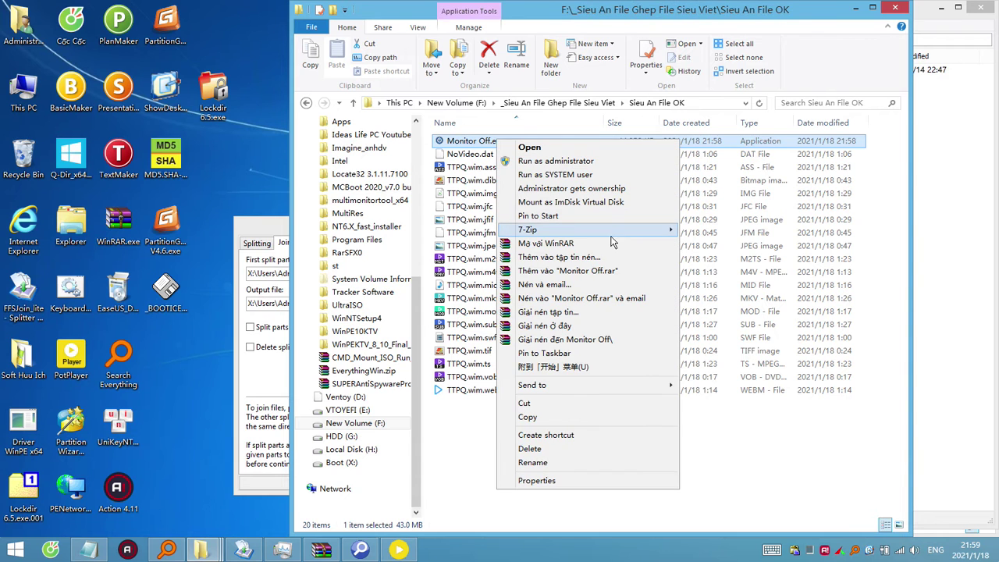
left_click(559, 247)
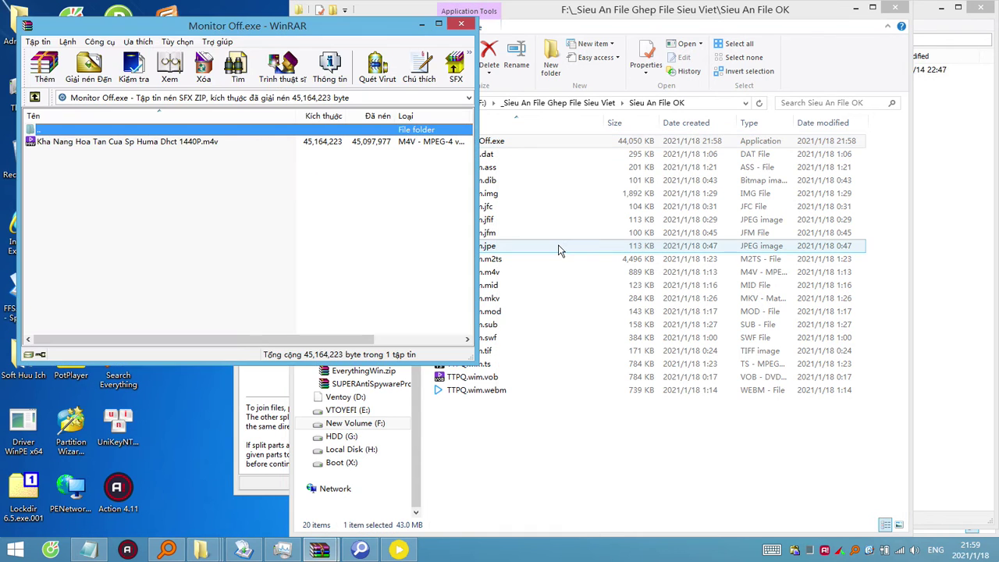
left_click(460, 11)
Try opening TTPQ.wim.ass with 7-Zip (fails), then compare selections of Monitor Off.exe and the decoy files.
left_click(472, 167)
right_click(488, 168)
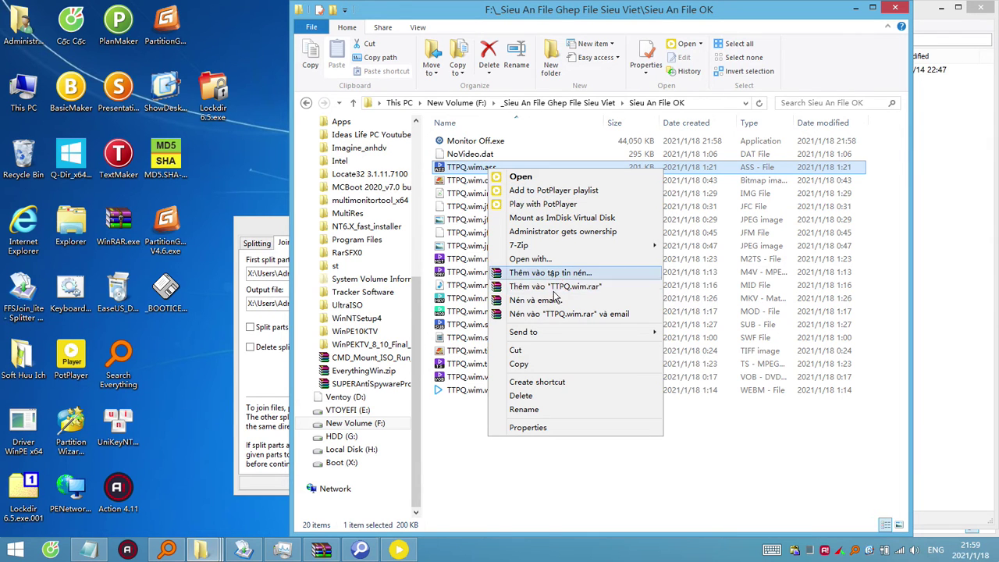
mouse_move(623, 248)
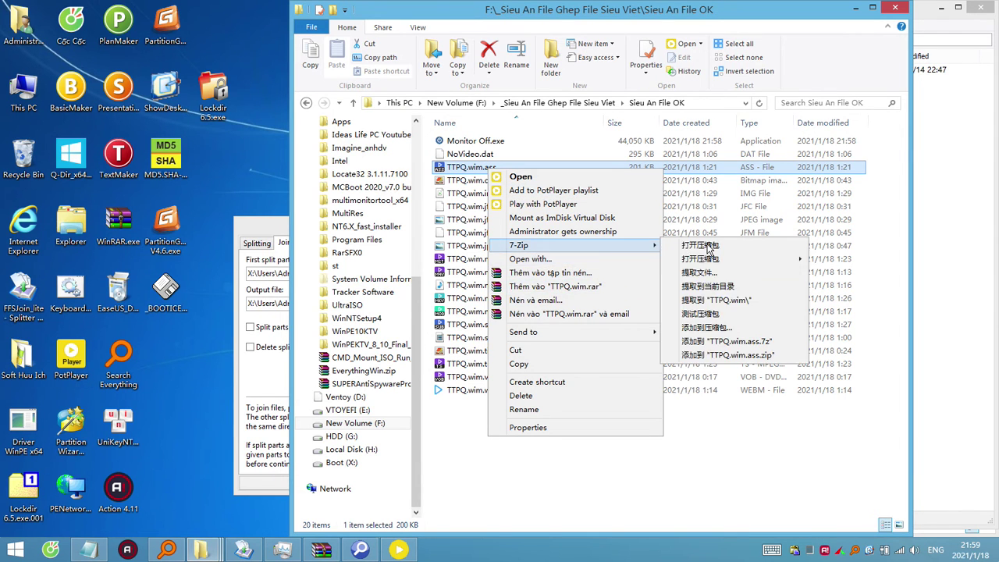
left_click(699, 248)
left_click(620, 319)
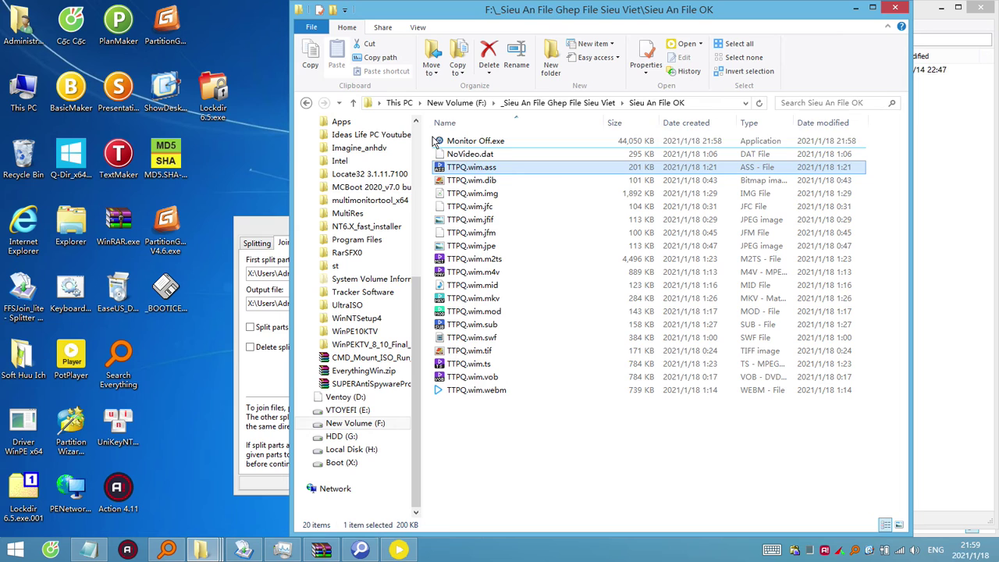
left_click(498, 143)
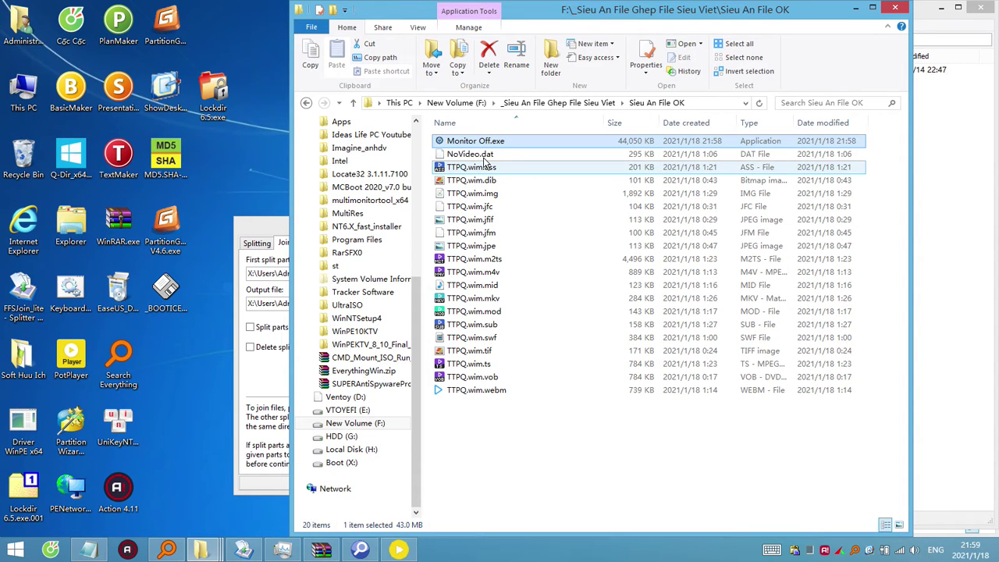
left_click(485, 157)
left_click_drag(578, 422, 459, 158)
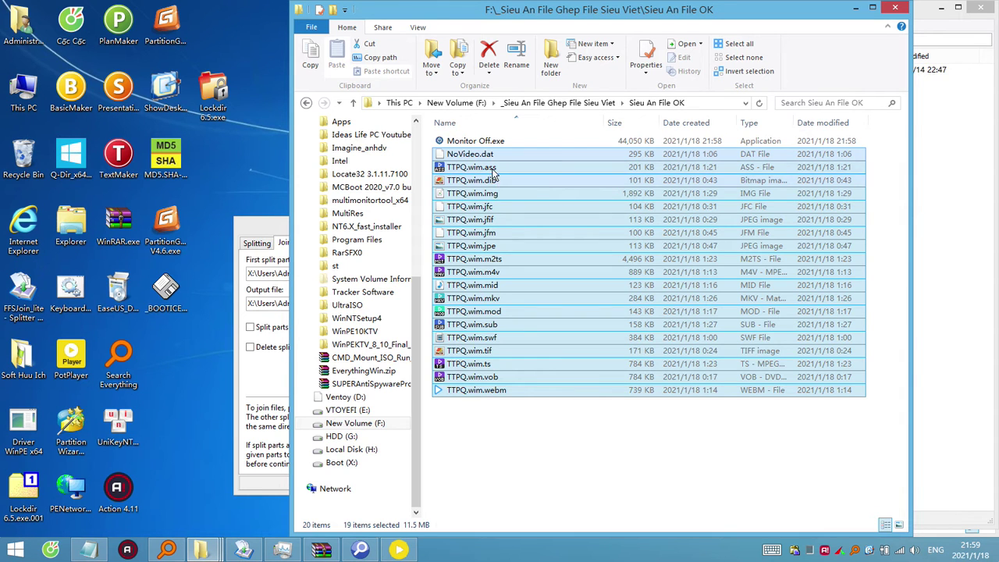
left_click(489, 157)
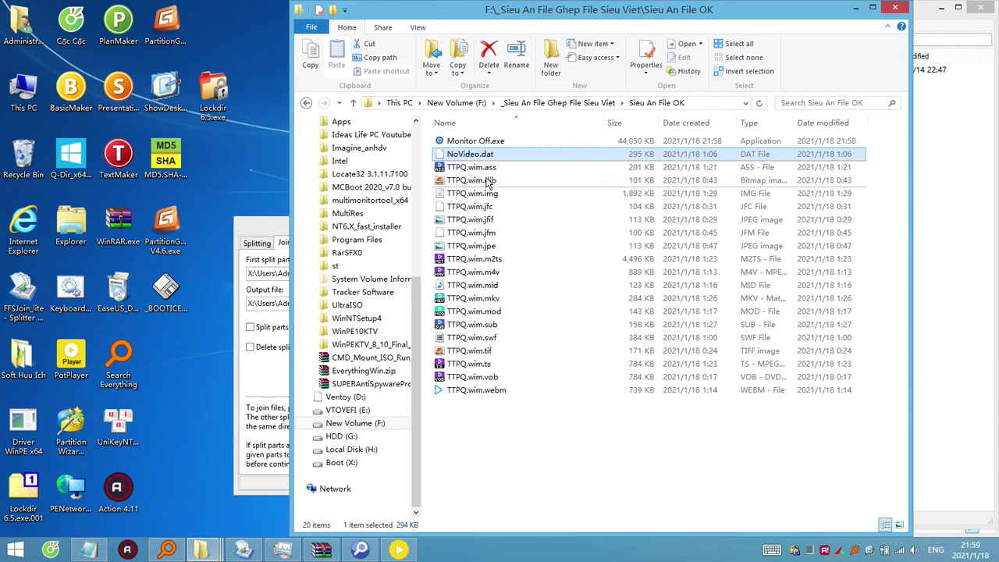
Browse the TTPQ.wim decoy files and preview TTPQ.wim.jfif in the photo viewer.
left_click(495, 167)
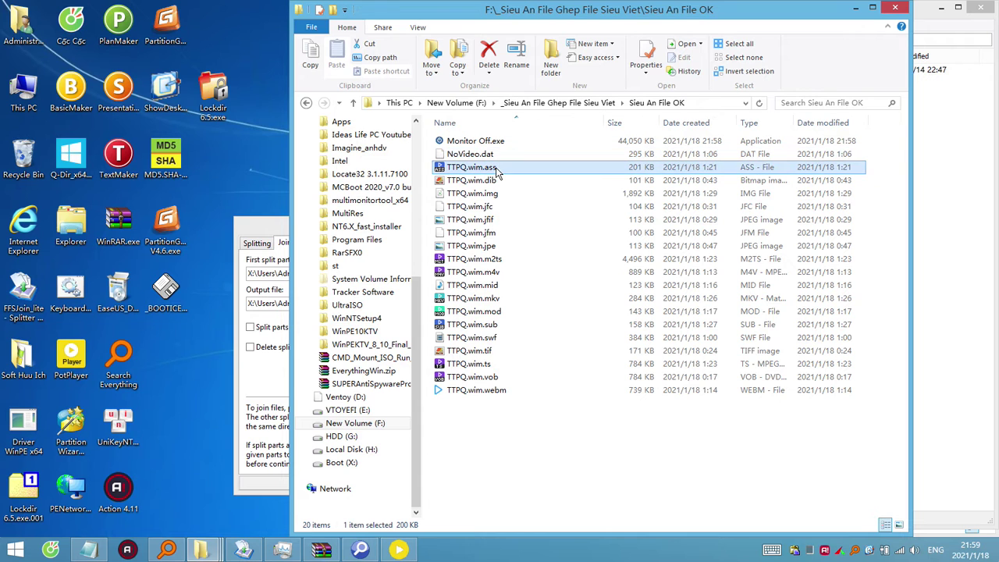
left_click(498, 180)
left_click(500, 197)
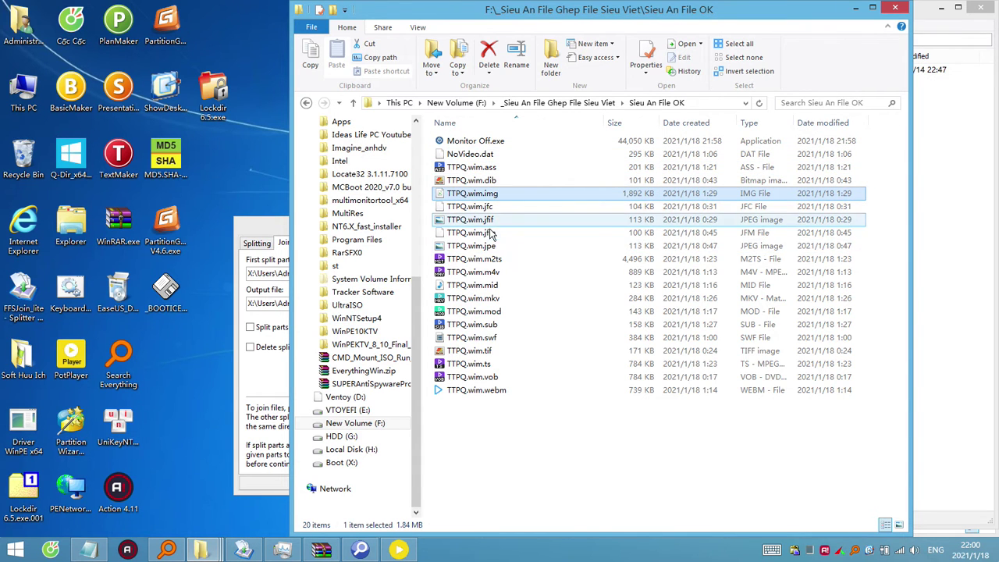
left_click(498, 221)
double_click(495, 222)
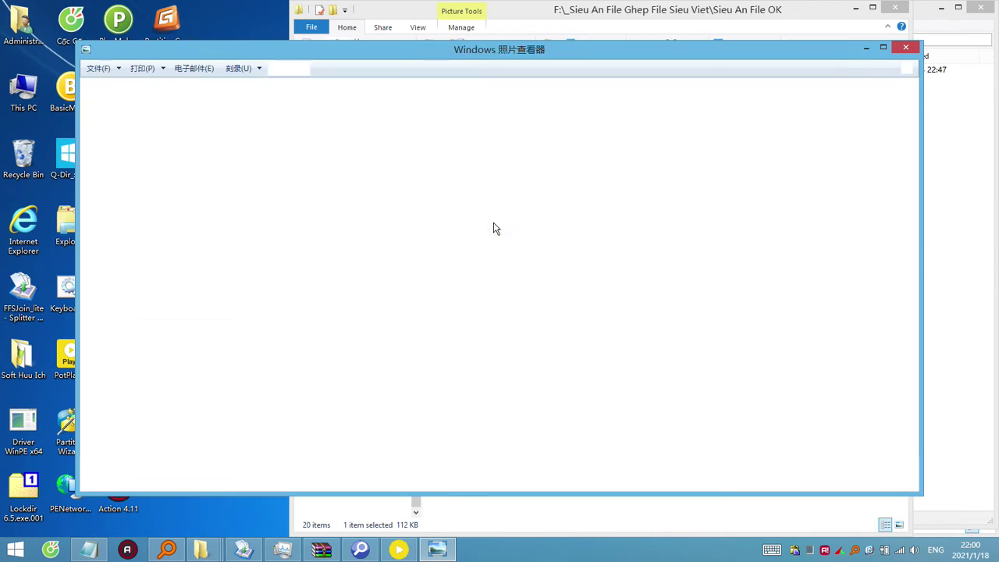
left_click(906, 50)
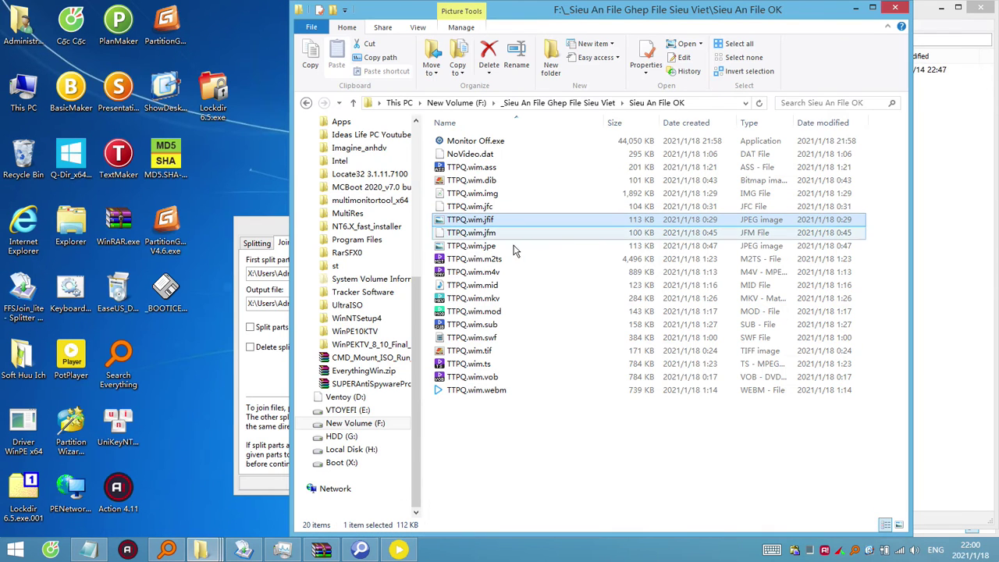
Open Monitor Off.exe in WinRAR and locate the m4v video inside it.
left_click(500, 234)
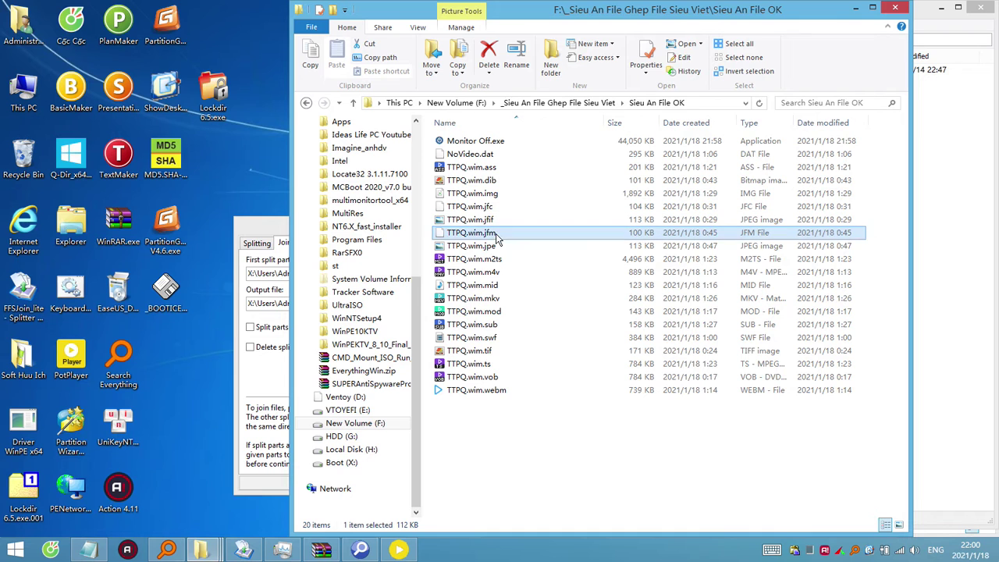
left_click(505, 298)
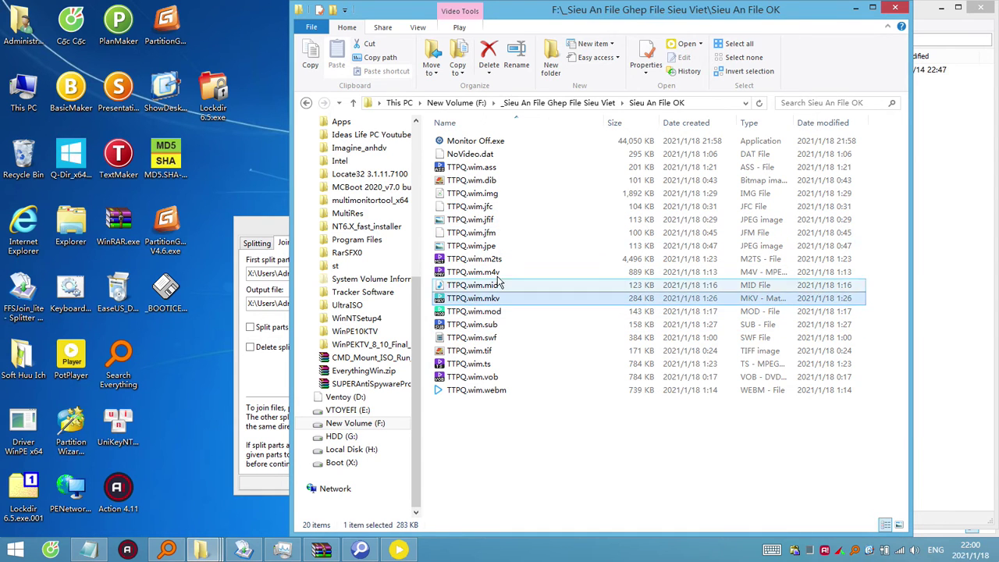
left_click(504, 272)
left_click(476, 141)
right_click(495, 141)
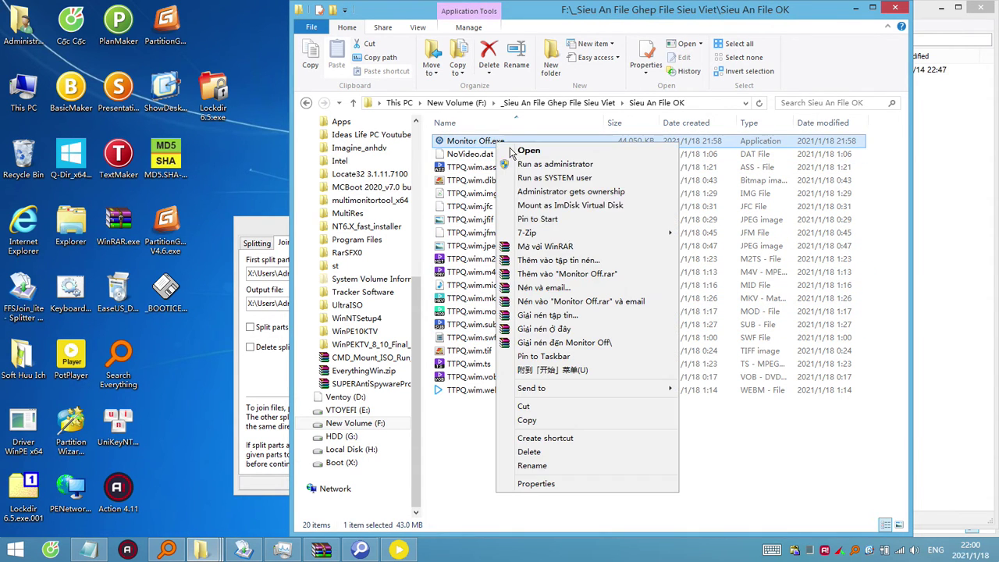
left_click(566, 249)
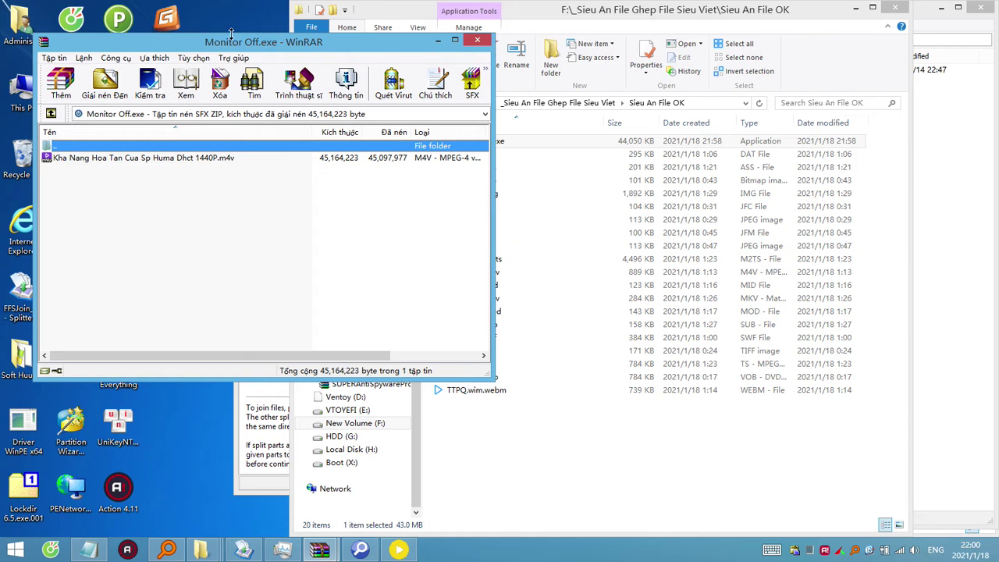
left_click_drag(234, 41, 465, 131)
left_click(437, 248)
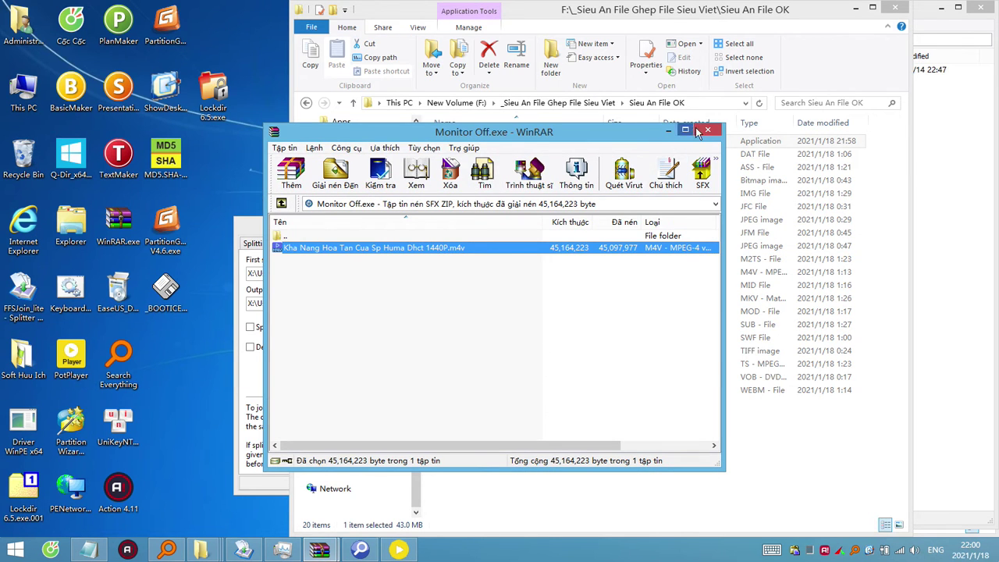
left_click(707, 130)
Play TTPQ.wim.m4v to show it is a real video, then inspect TTPQ.wim.m2ts.
left_click(490, 262)
left_click(472, 179)
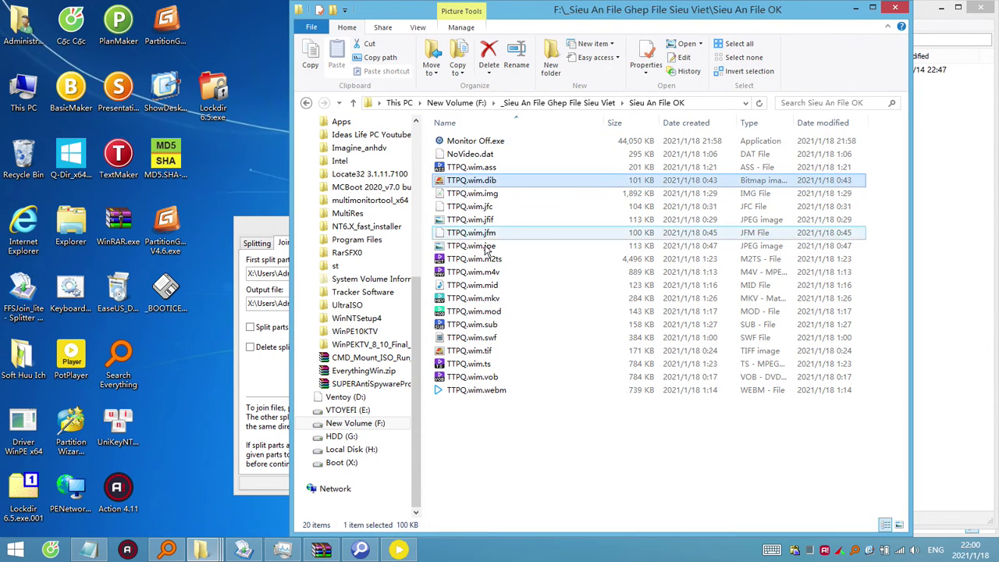
left_click(508, 311)
double_click(494, 271)
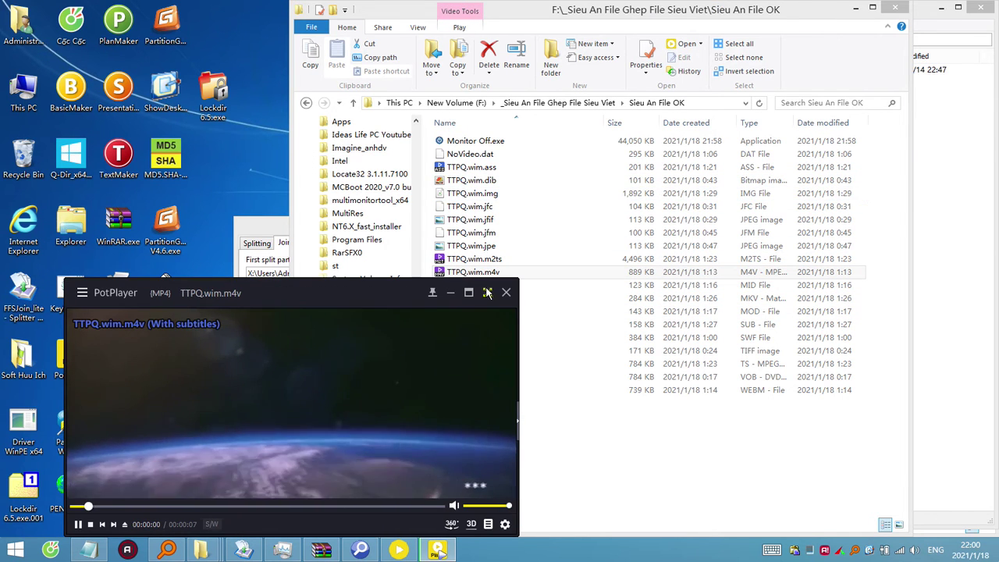
left_click(505, 294)
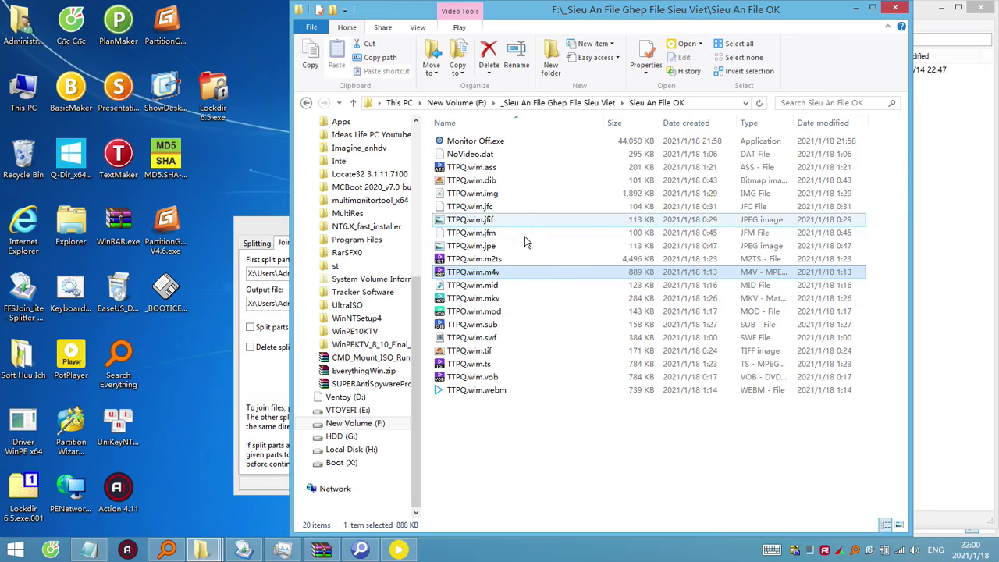
left_click(484, 265)
right_click(484, 265)
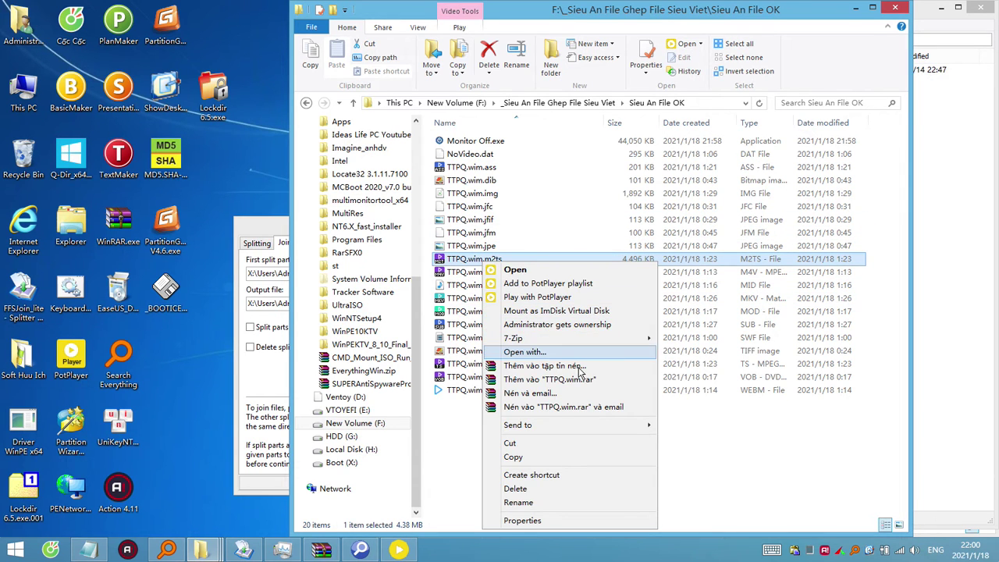
Reopen Monitor Off.exe in WinRAR, try TTPQ.wim.img with 7-Zip, and minimize the folder window.
left_click(468, 167)
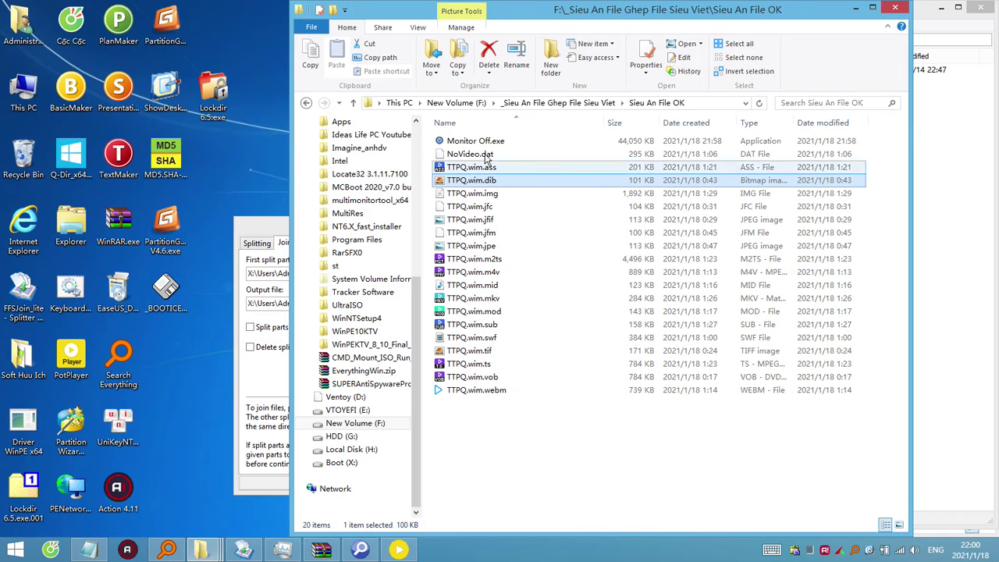
right_click(483, 142)
left_click(591, 242)
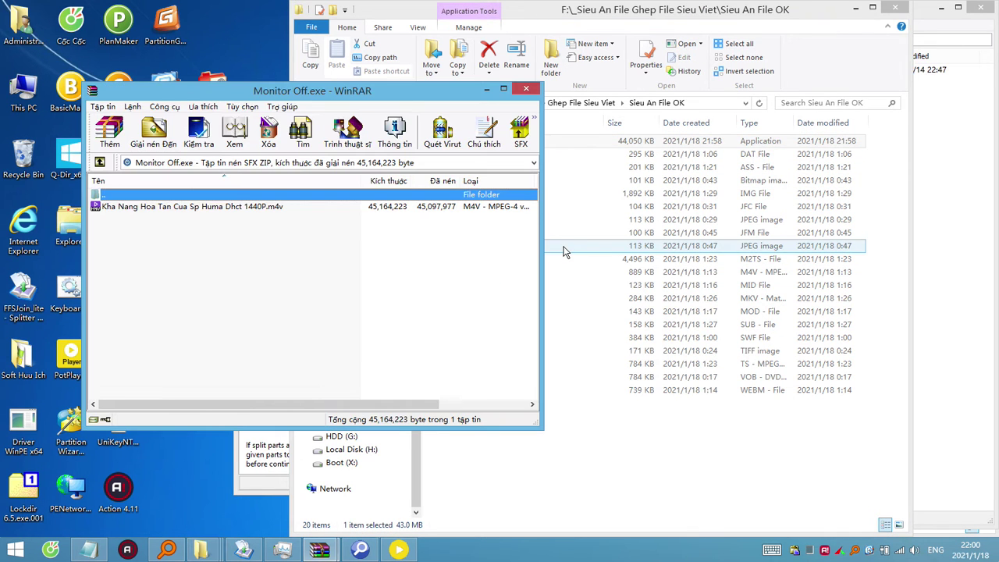
left_click(528, 91)
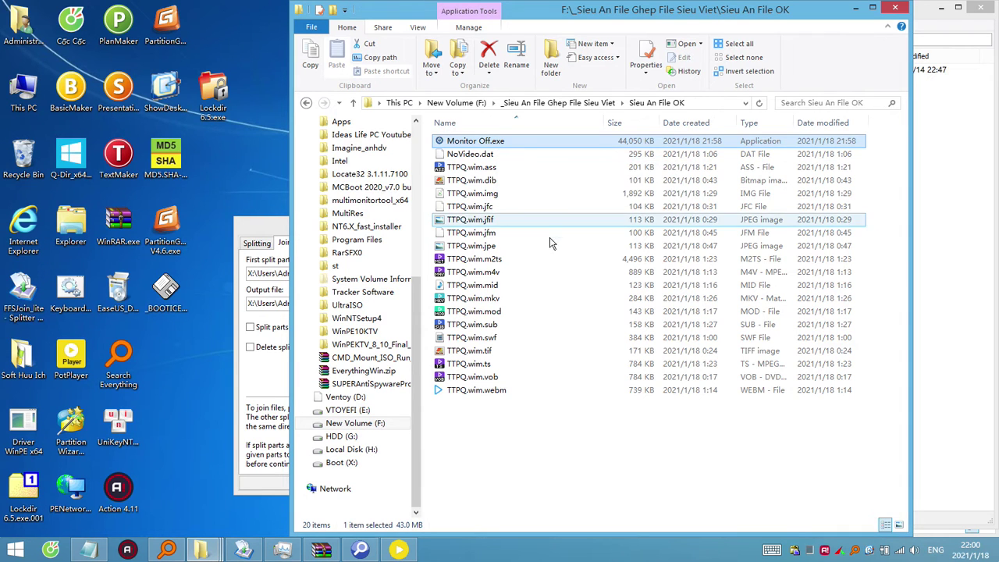
right_click(489, 194)
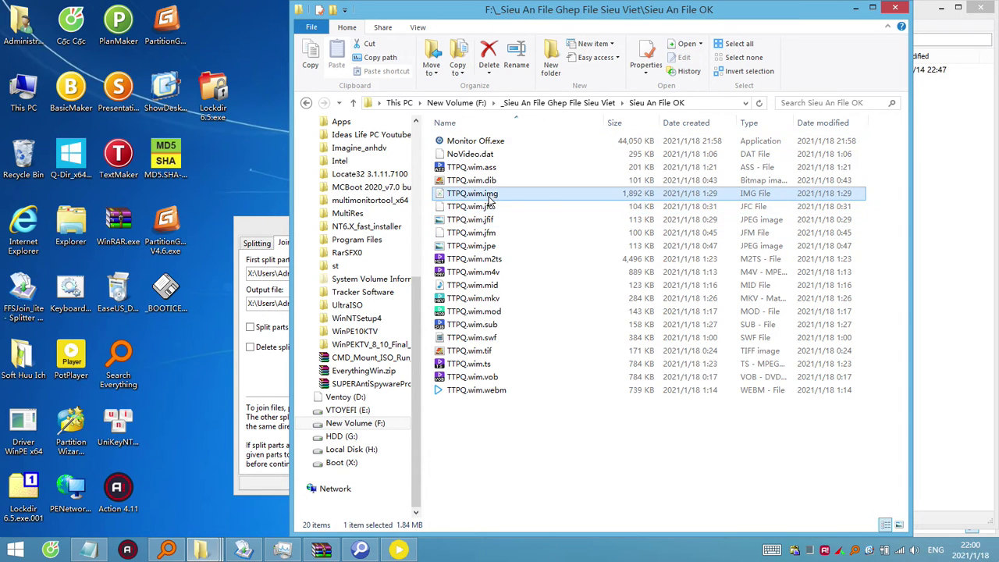
mouse_move(608, 244)
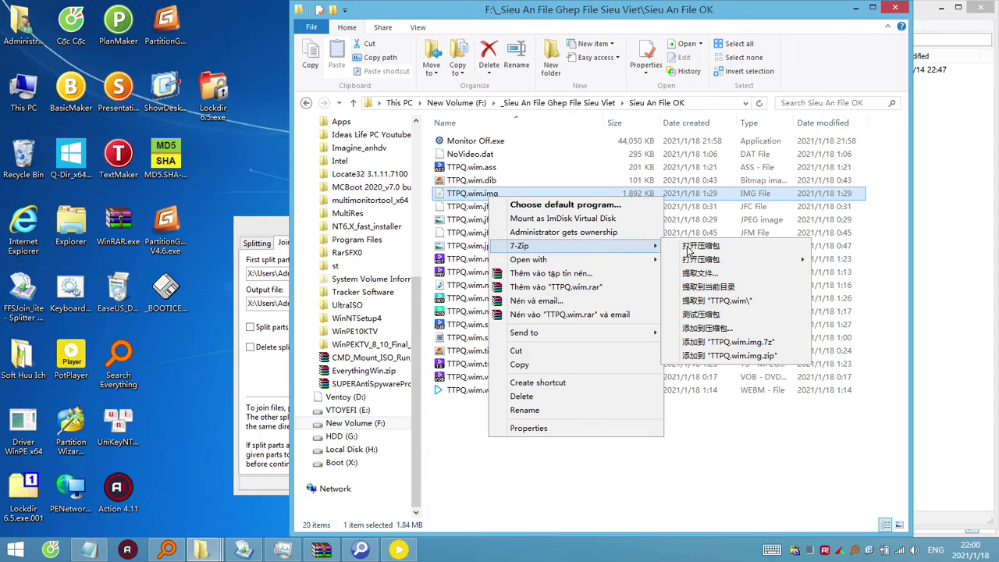
left_click(690, 249)
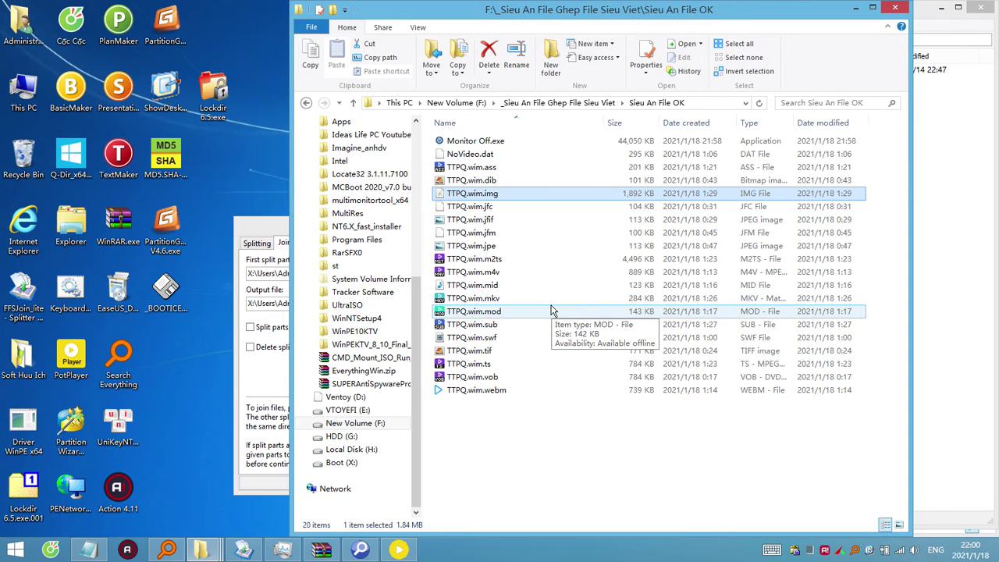
left_click(852, 8)
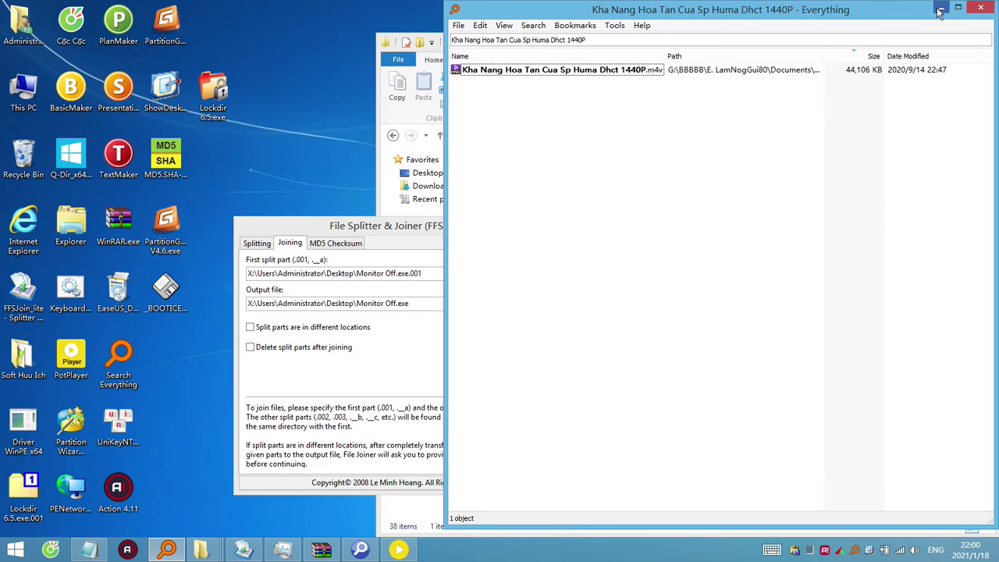
Minimize Everything and the folder window, cancel the Installer Language prompt, and move File Splitter & Joiner up.
left_click(940, 10)
left_click(941, 41)
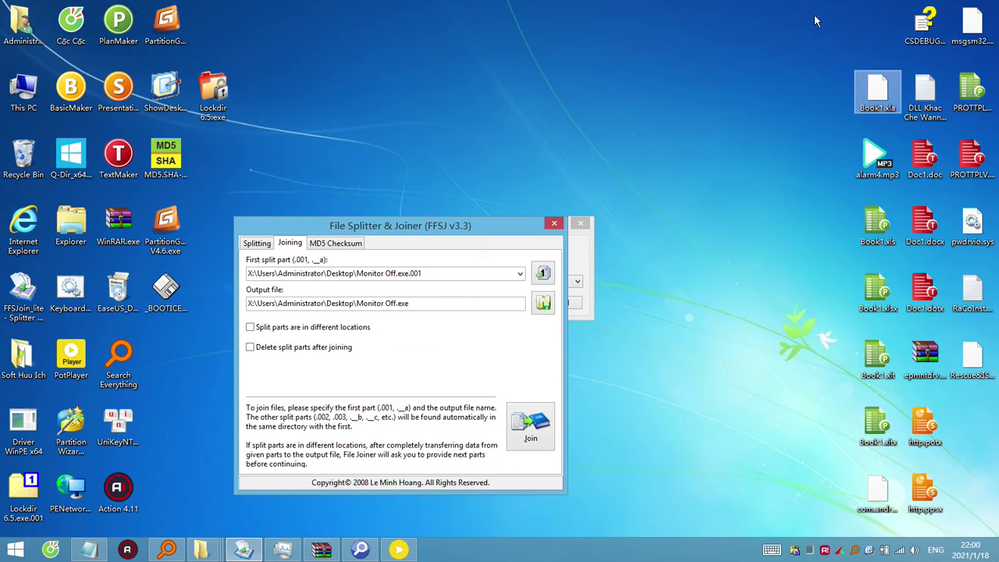
left_click_drag(806, 9, 998, 528)
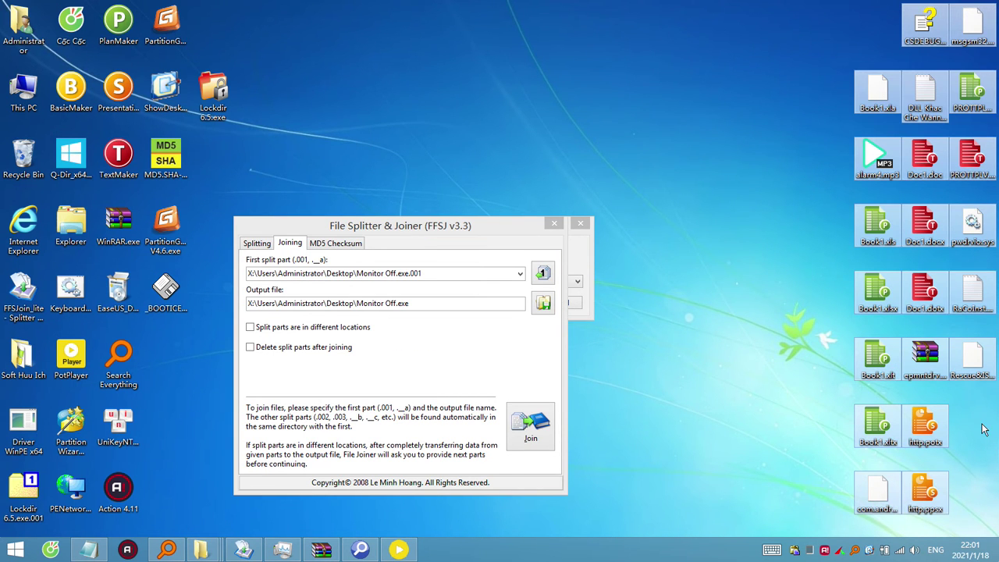
left_click(890, 261)
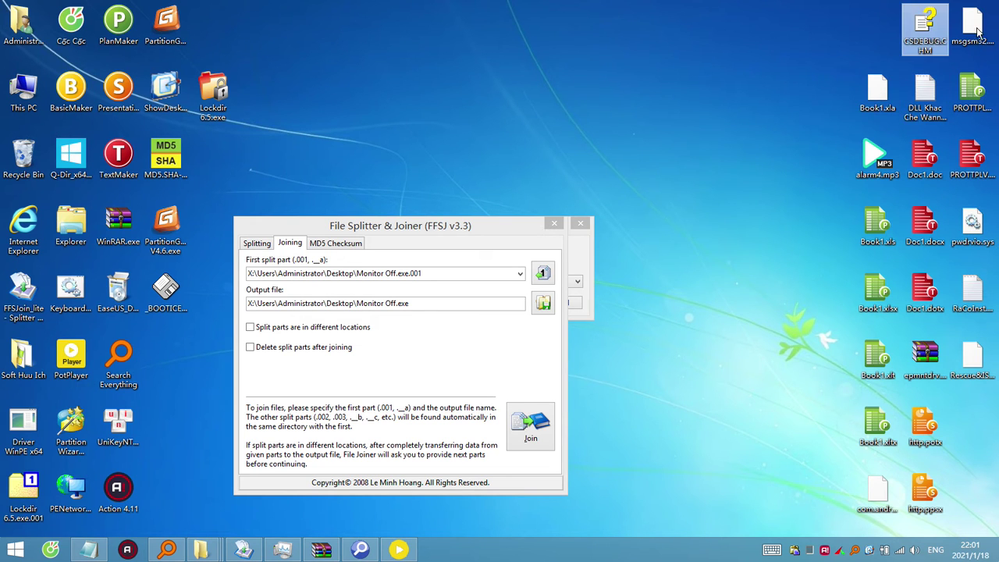
left_click(579, 258)
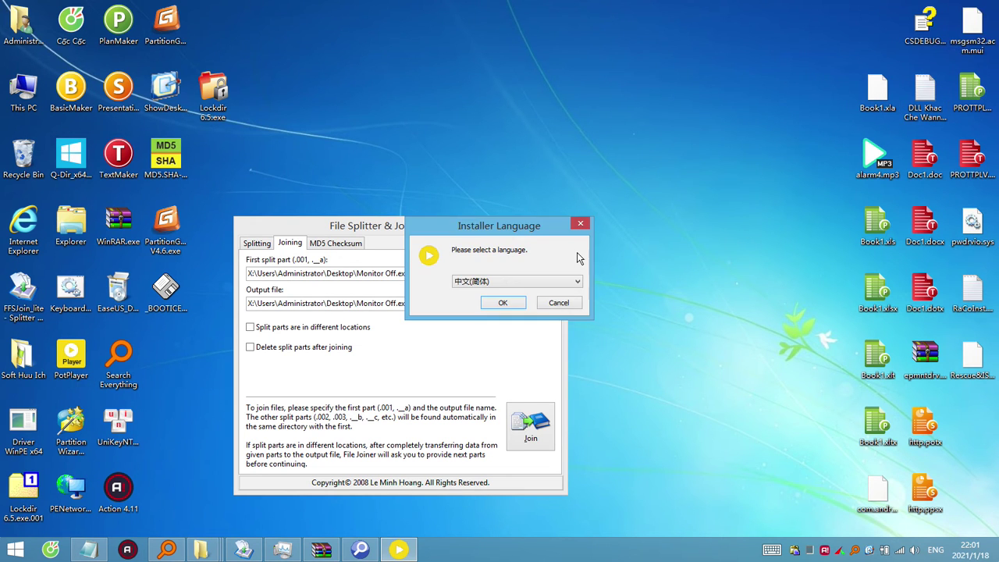
left_click(559, 303)
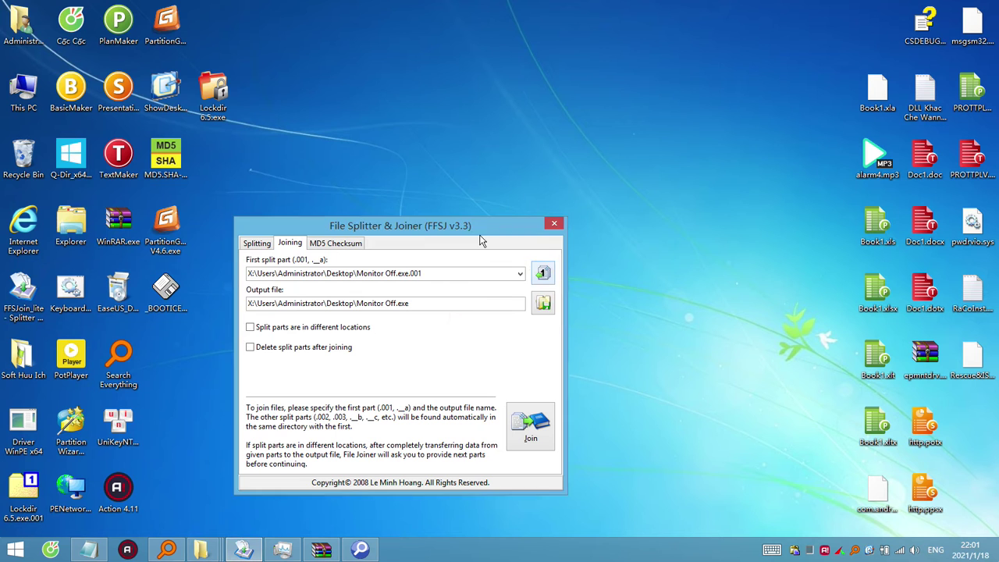
left_click_drag(480, 228, 582, 107)
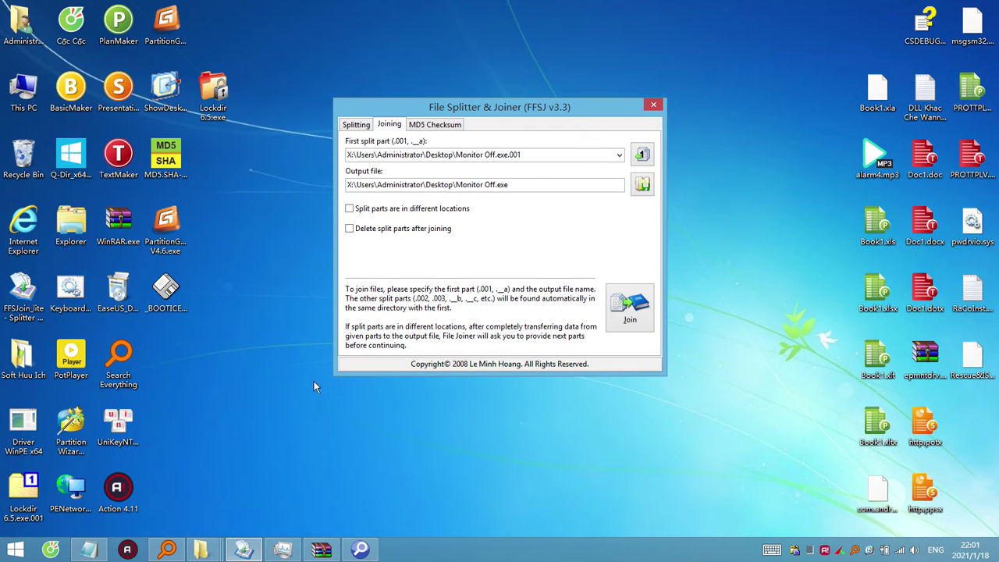
In the Soft Mini Huu Ich folder, inspect Gimagex64.exe as an archive in 7-Zip.
mouse_move(201, 551)
mouse_move(220, 490)
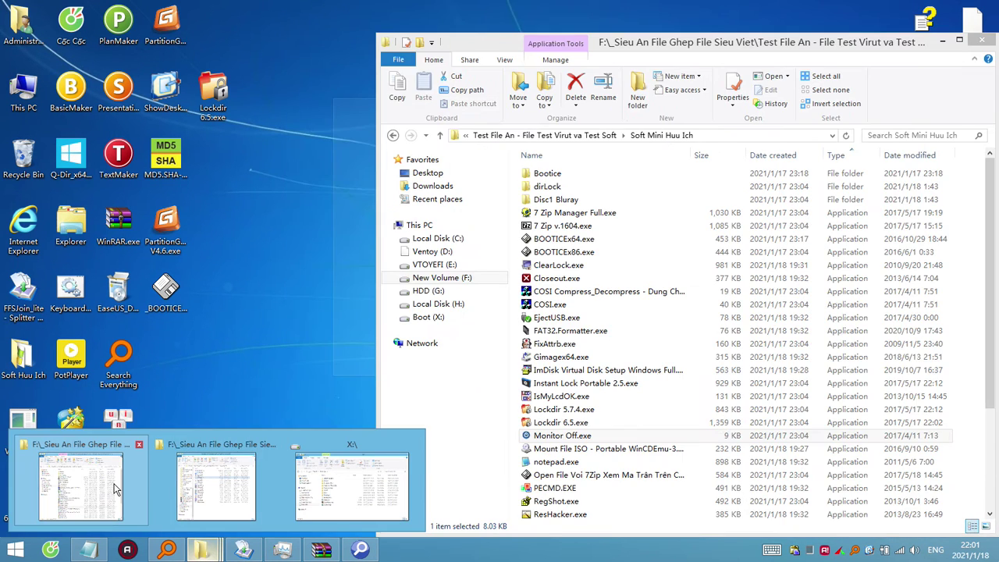
left_click(80, 488)
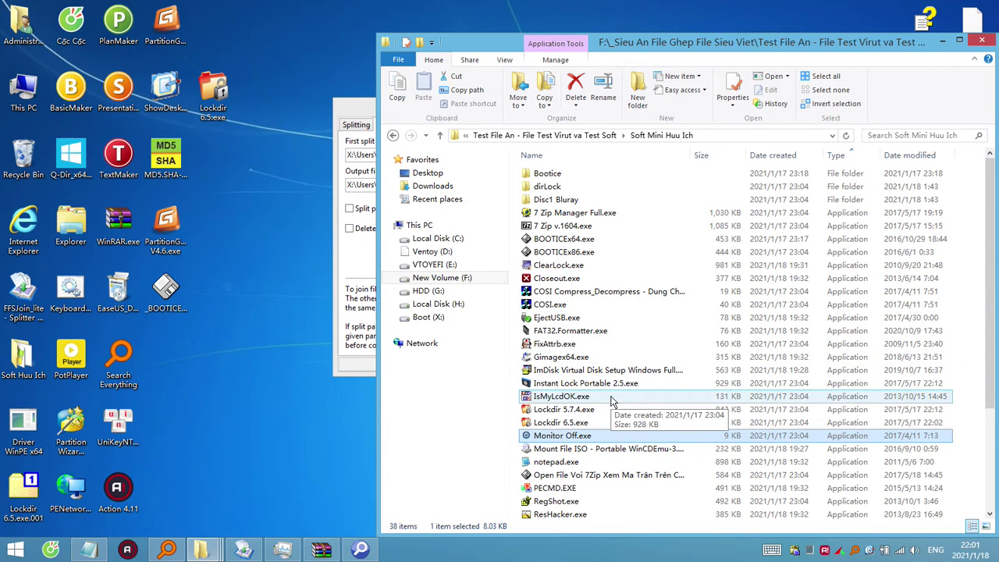
right_click(556, 344)
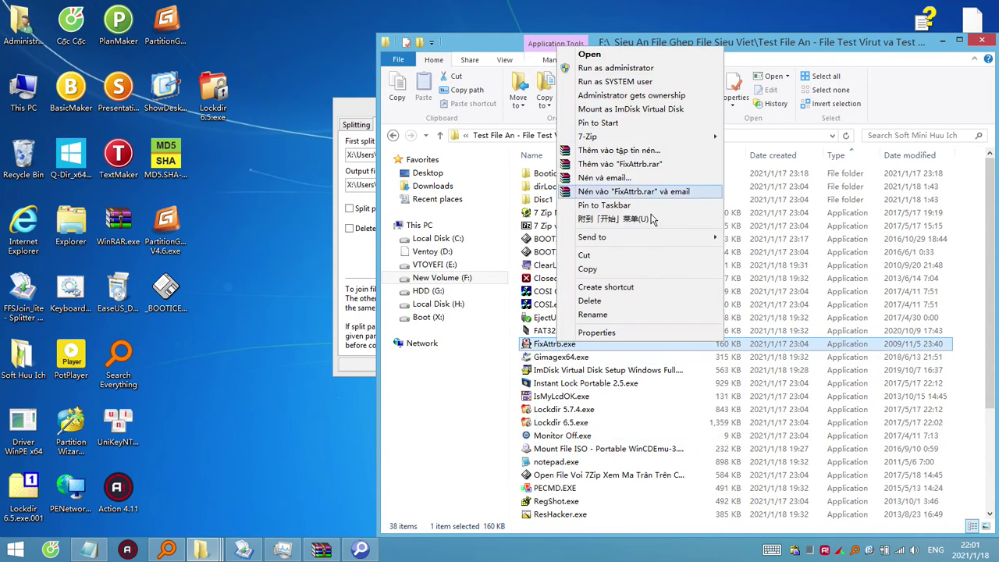
right_click(582, 357)
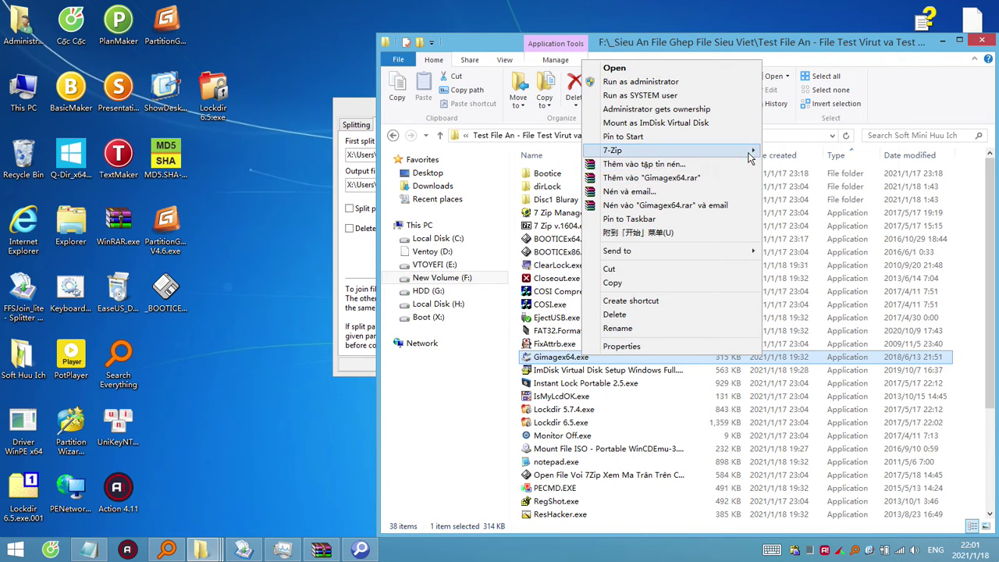
mouse_move(749, 158)
left_click(784, 159)
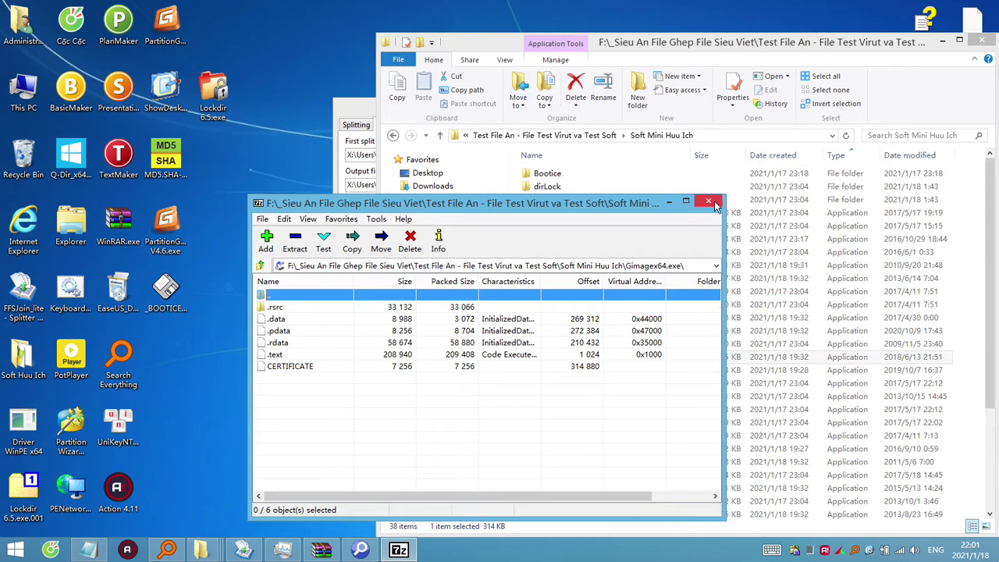
left_click(708, 203)
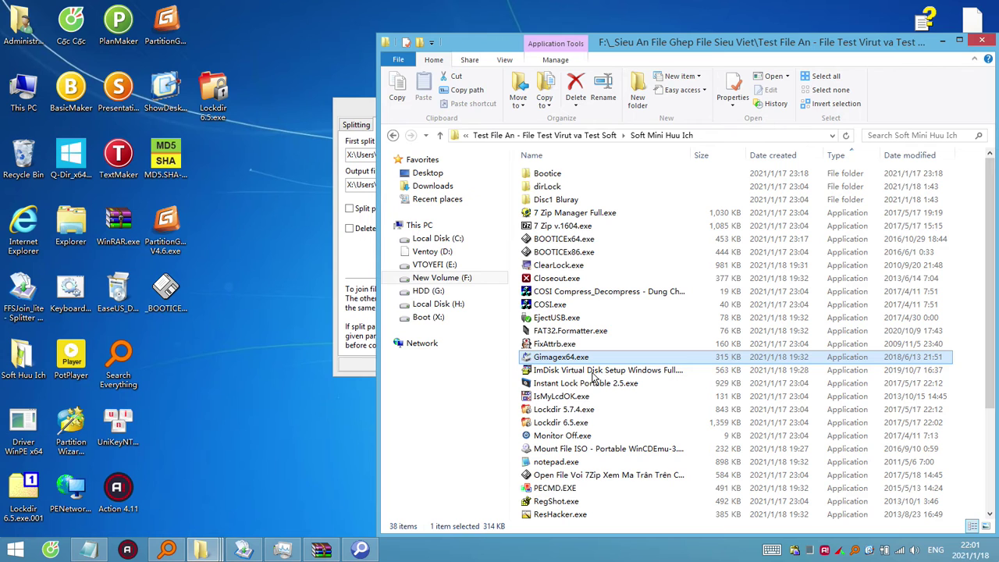
Copy Gimagex64.exe onto the desktop and minimize the Soft Mini Huu Ich window.
key("ctrl+c")
left_click(209, 370)
key("ctrl+v")
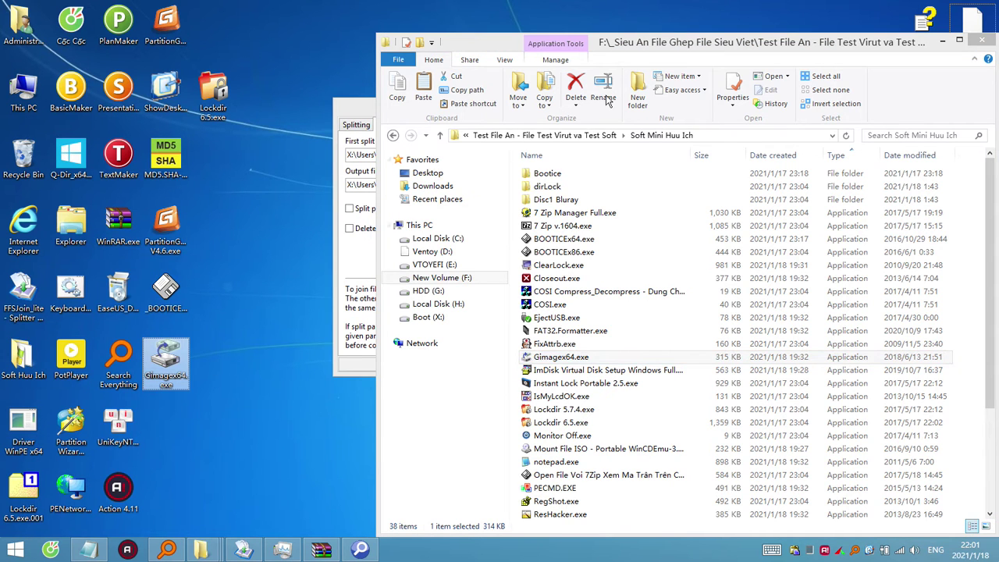
left_click(943, 41)
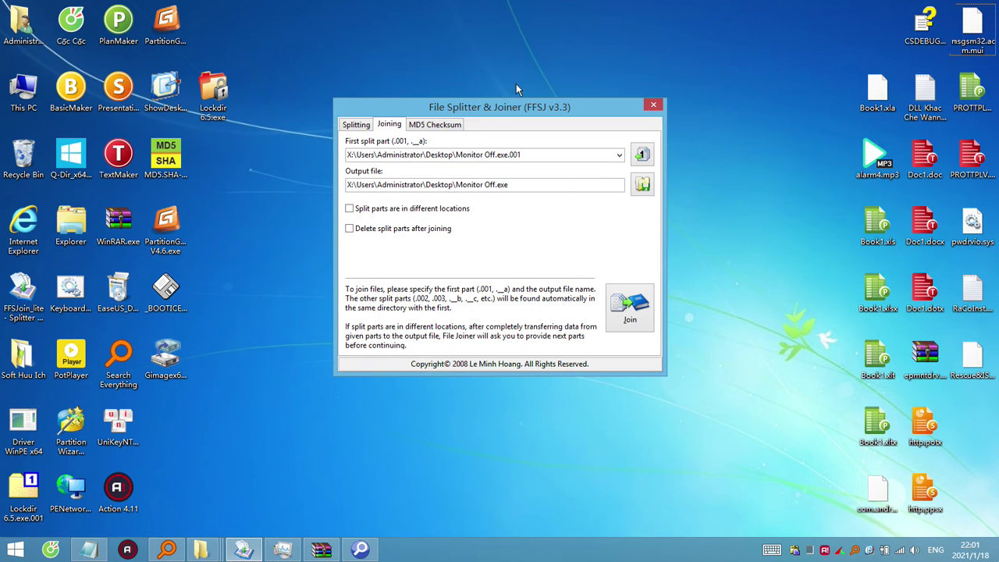
Extract WannaCry.EXE from the _BOOTICE archive onto the desktop using WinRAR.
left_click(164, 292)
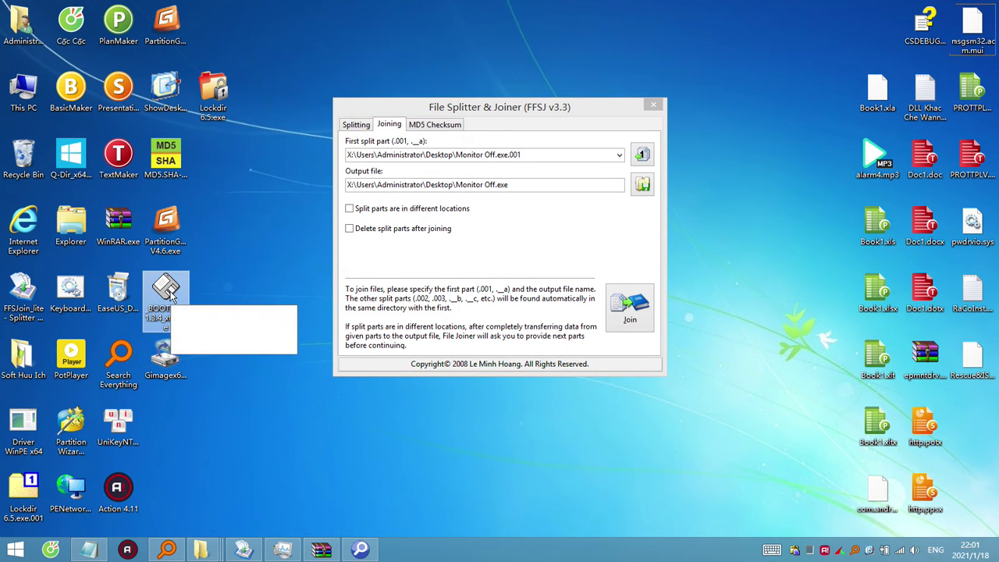
right_click(168, 293)
left_click(226, 278)
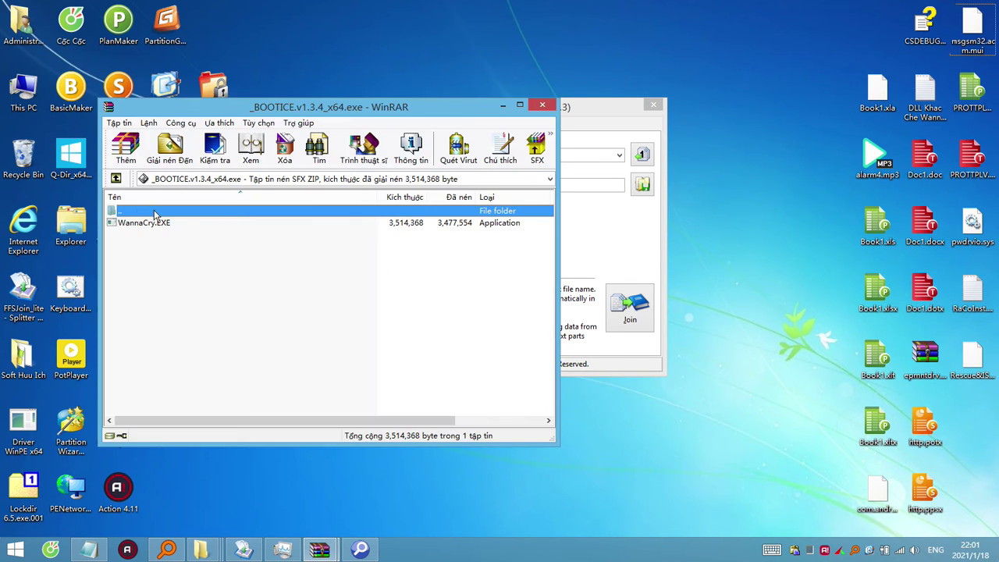
left_click_drag(281, 105, 633, 110)
left_click_drag(500, 234, 285, 371)
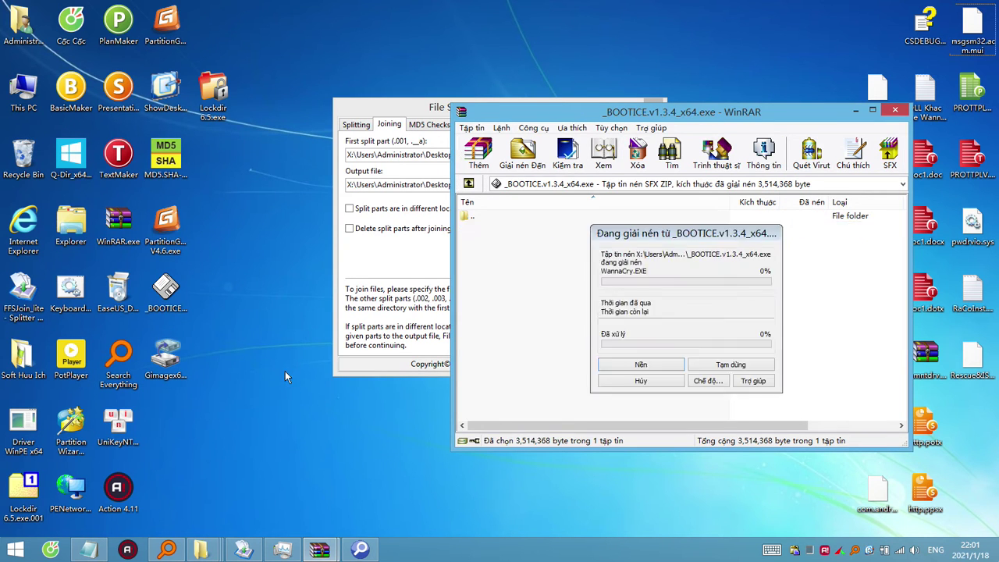
left_click(895, 110)
Pack WannaCry.EXE into a new WannaCry archive, then delete the original exe.
left_click_drag(580, 112, 621, 94)
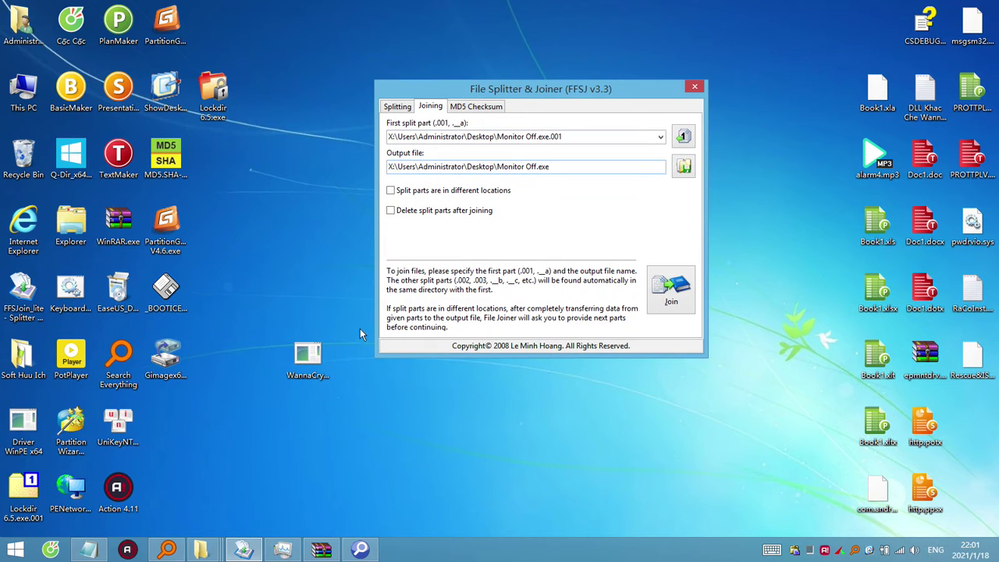
right_click(313, 359)
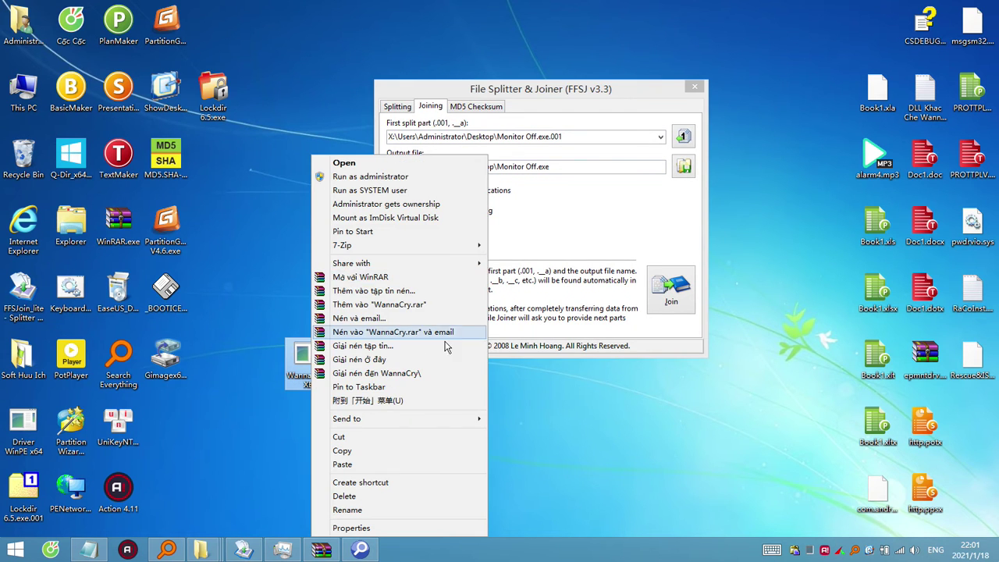
mouse_move(449, 250)
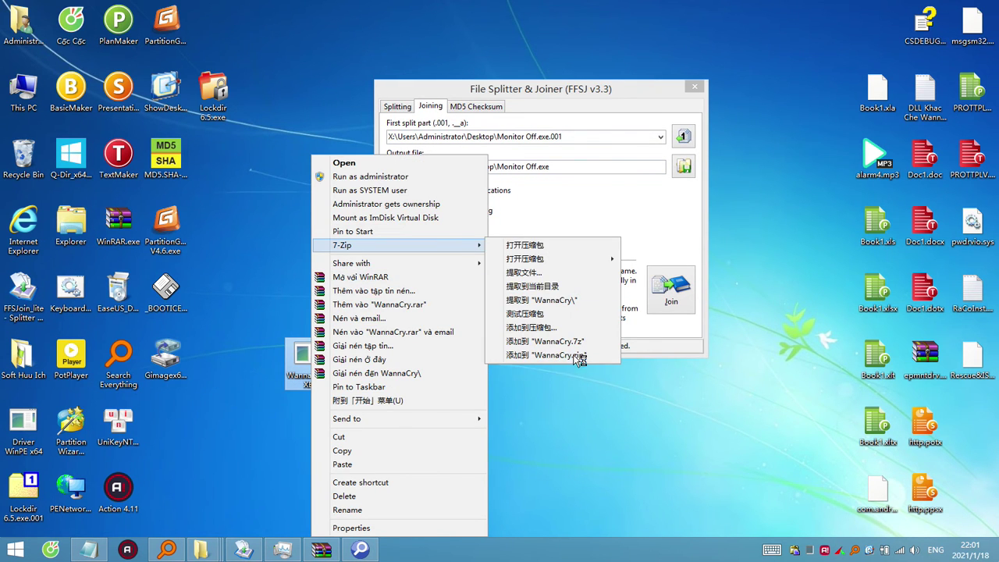
left_click(545, 341)
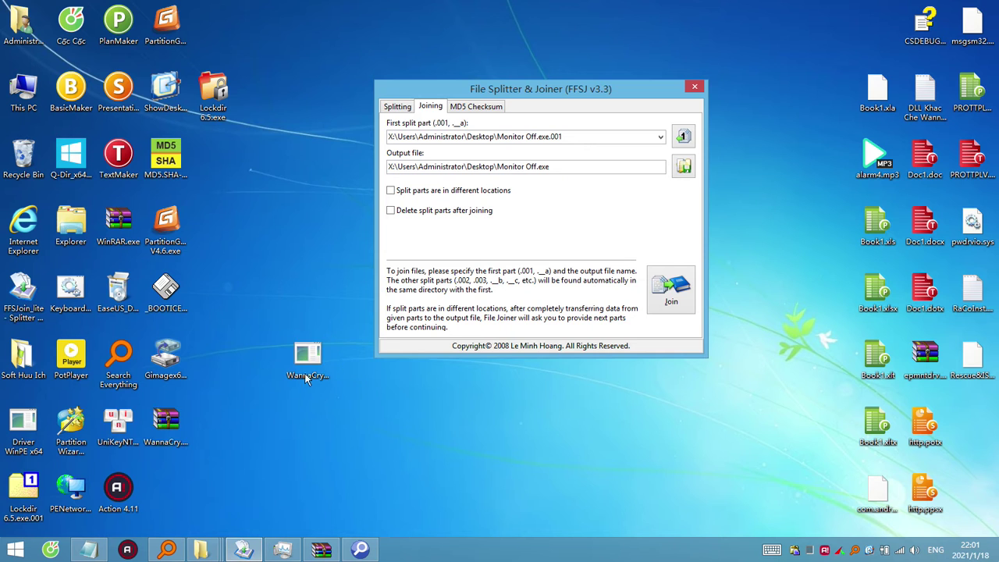
left_click_drag(304, 374, 23, 160)
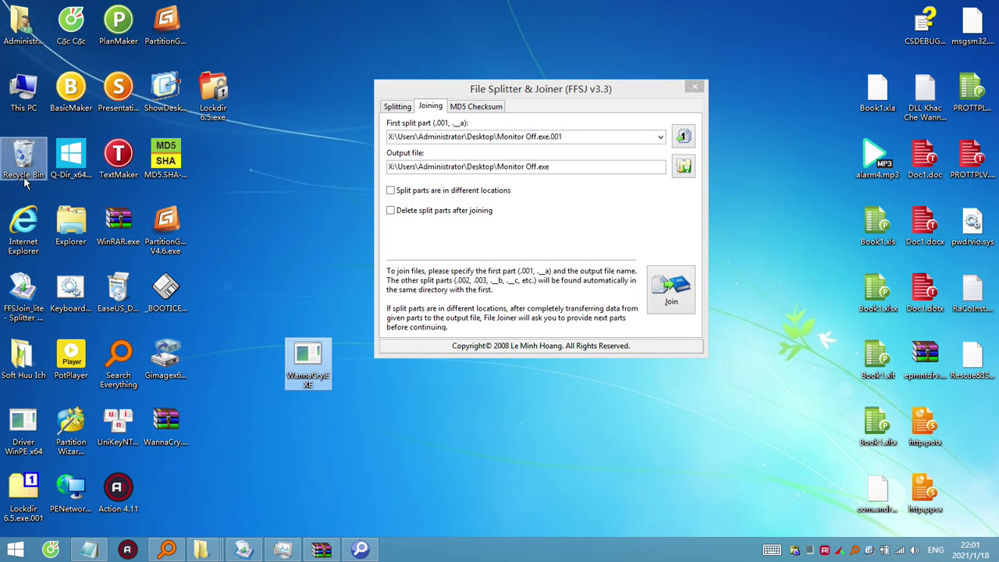
left_click(267, 279)
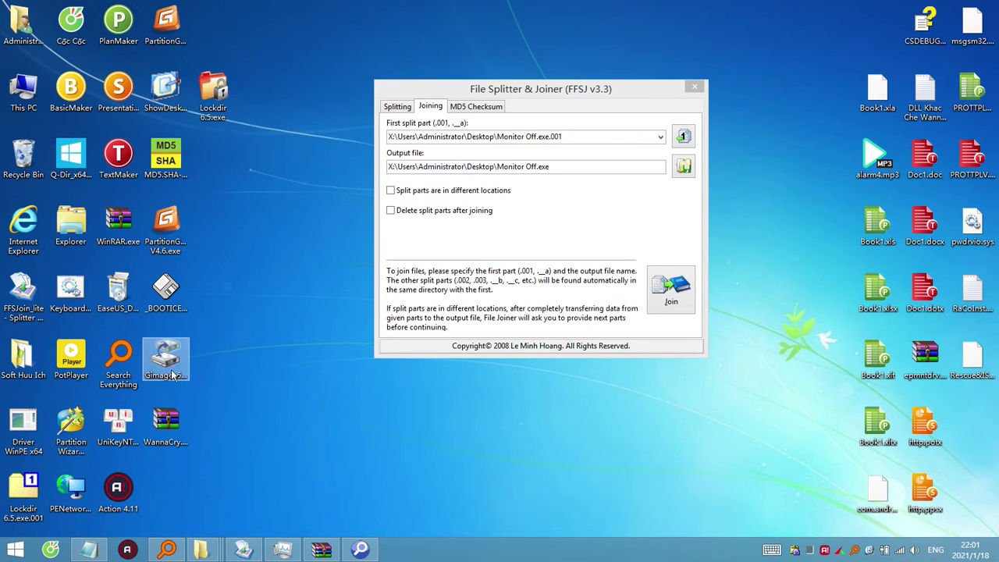
Rename the desktop Gimagex64.exe copy to Gimagex64.exe.001, confirming the extension change.
left_click(166, 367)
left_click(178, 384)
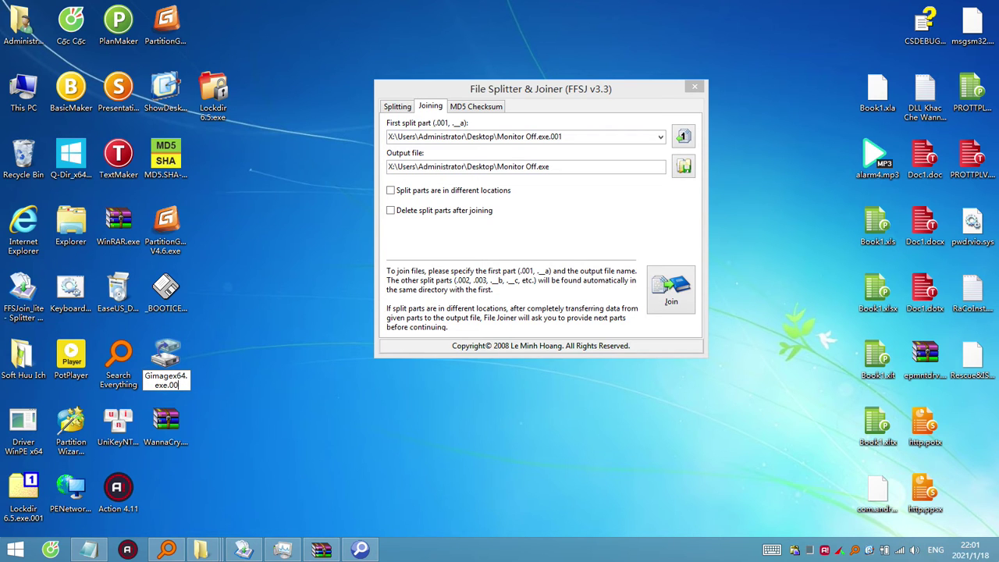
key("ctrl+a")
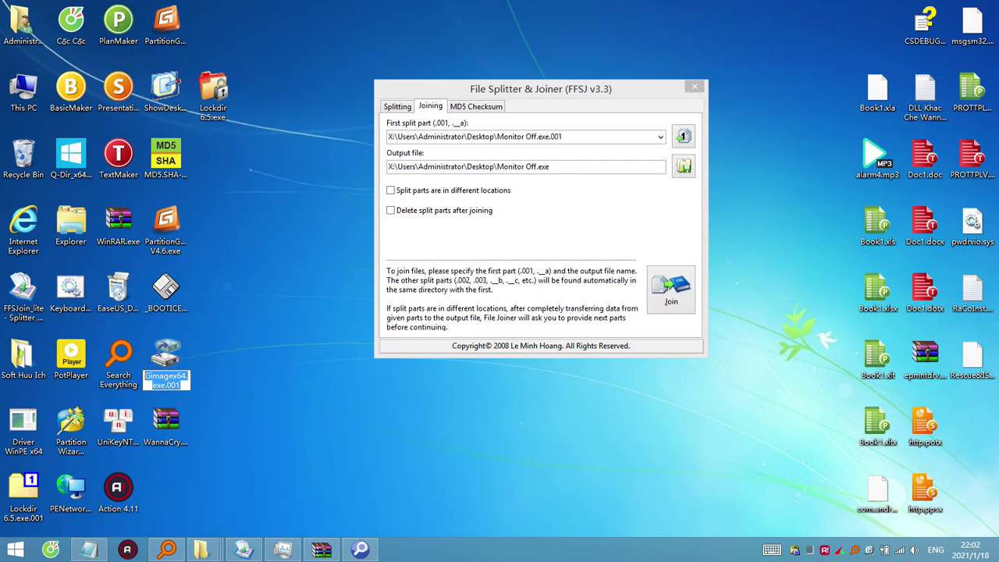
key("Return")
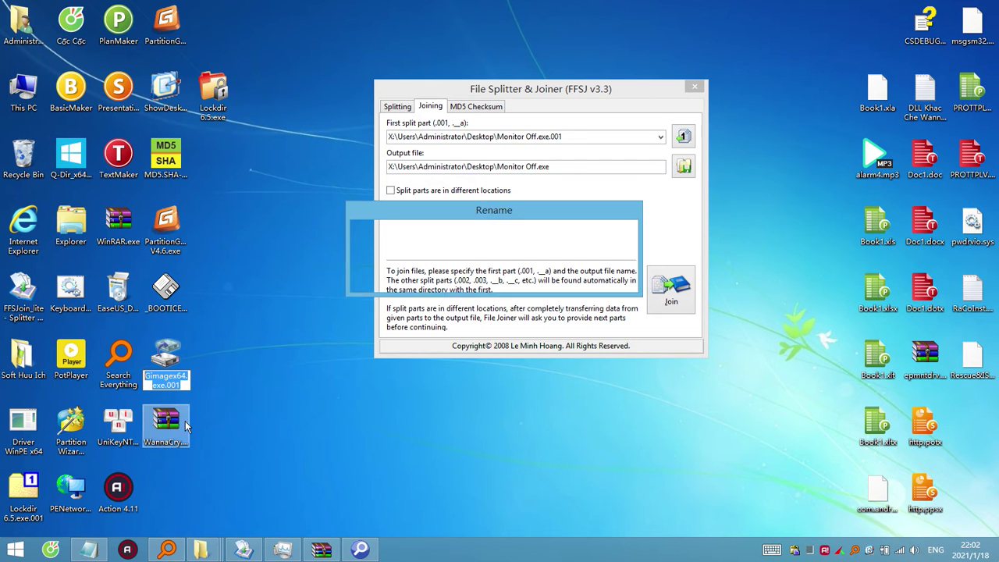
left_click(553, 280)
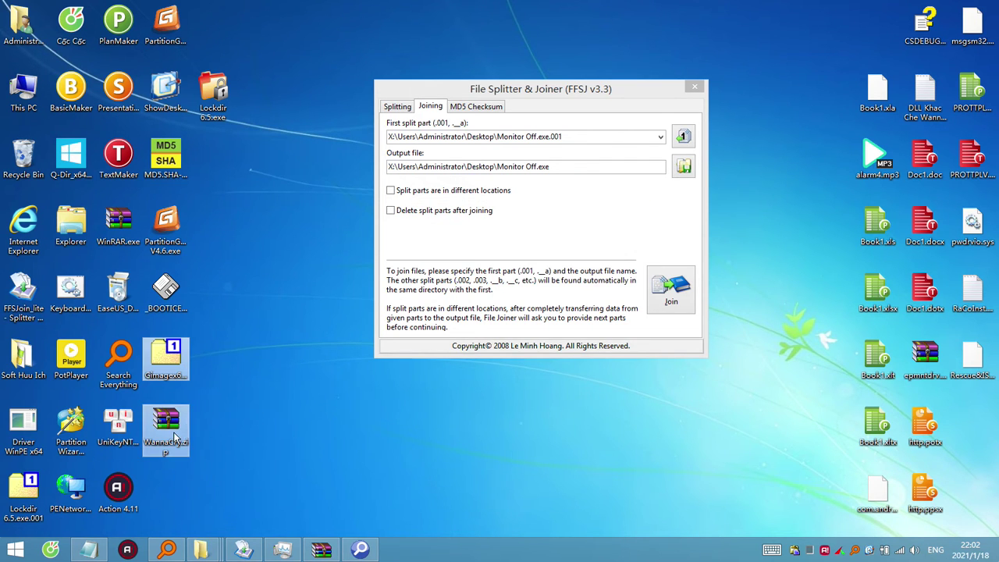
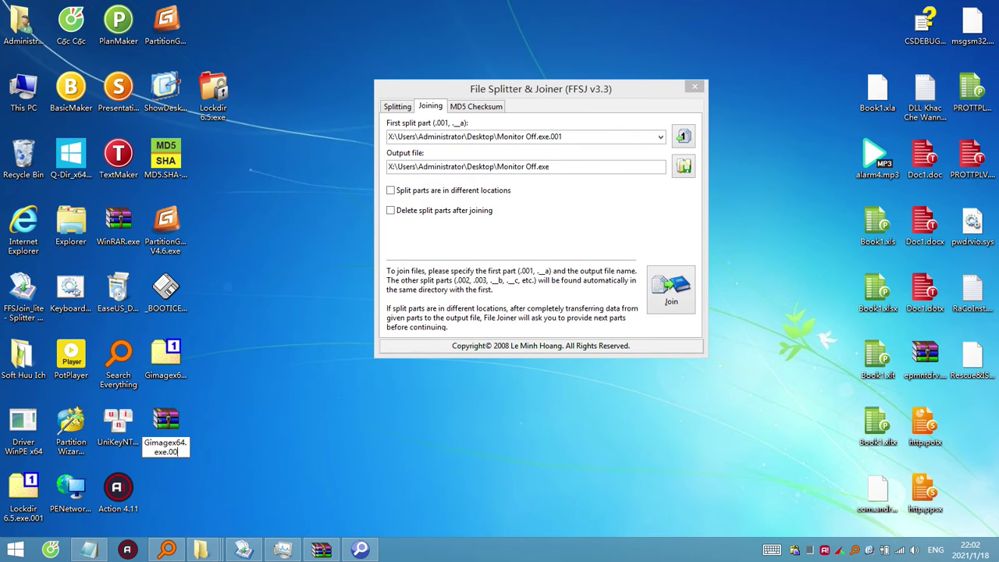
Finish renaming the part to Gimagex64.exe.002, load the .001 part, and join both into Gimagex64.exe.
key("Return")
key("Return")
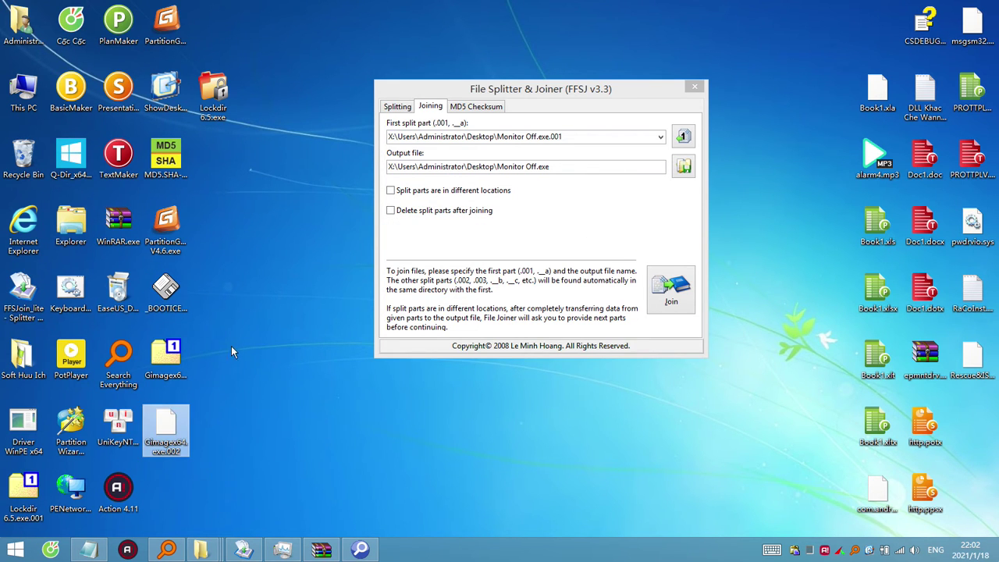
left_click_drag(168, 353, 445, 136)
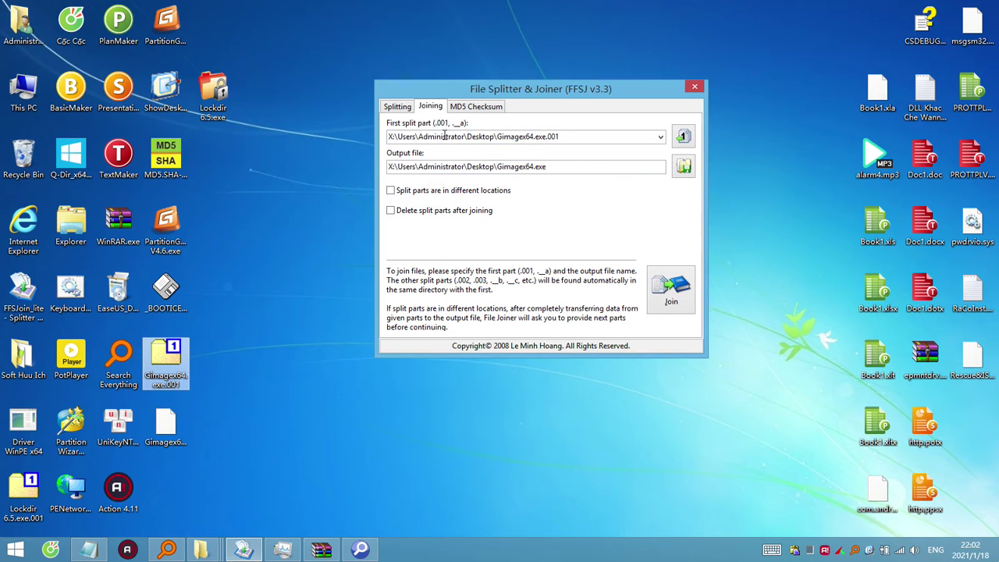
double_click(582, 138)
left_click_drag(577, 138, 498, 138)
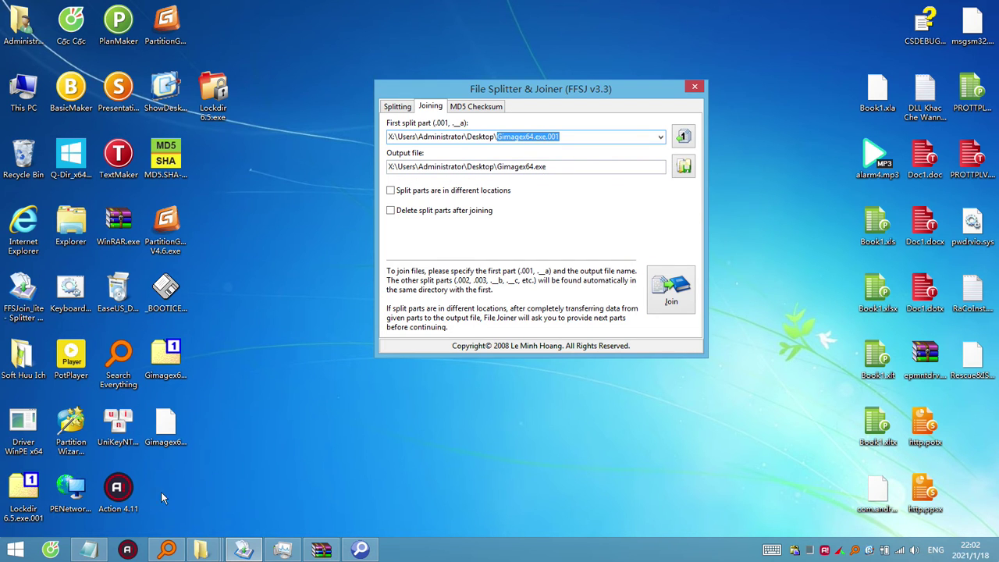
left_click(679, 290)
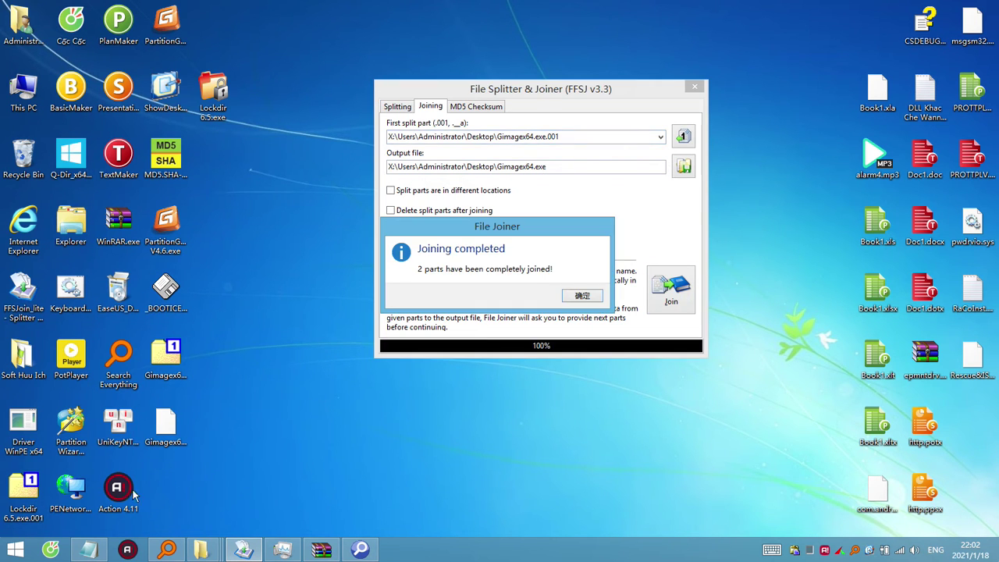
left_click(173, 495)
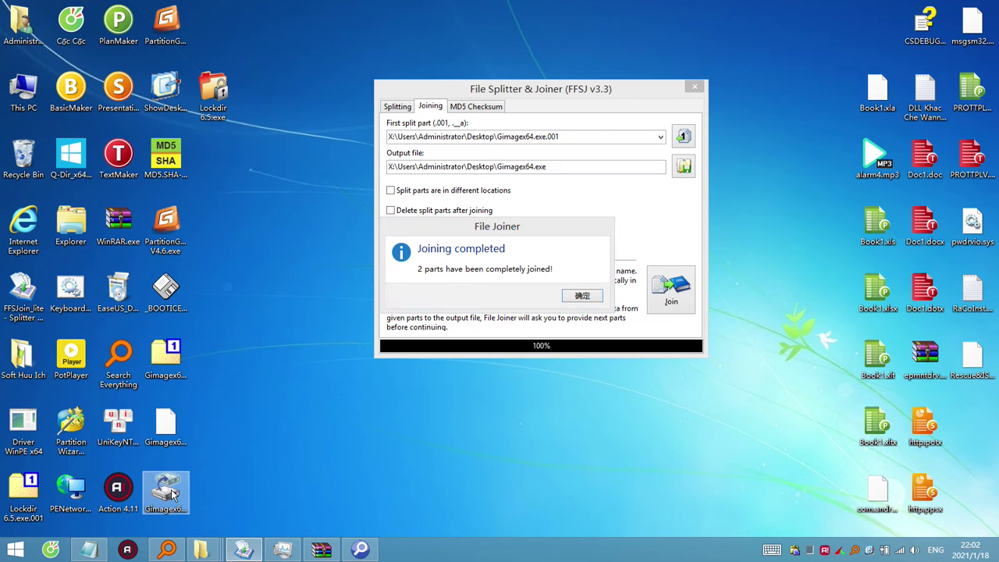
Open the joined Gimagex64.exe in WinRAR to find WannaCry.EXE inside, then run the file.
right_click(172, 496)
left_click(220, 248)
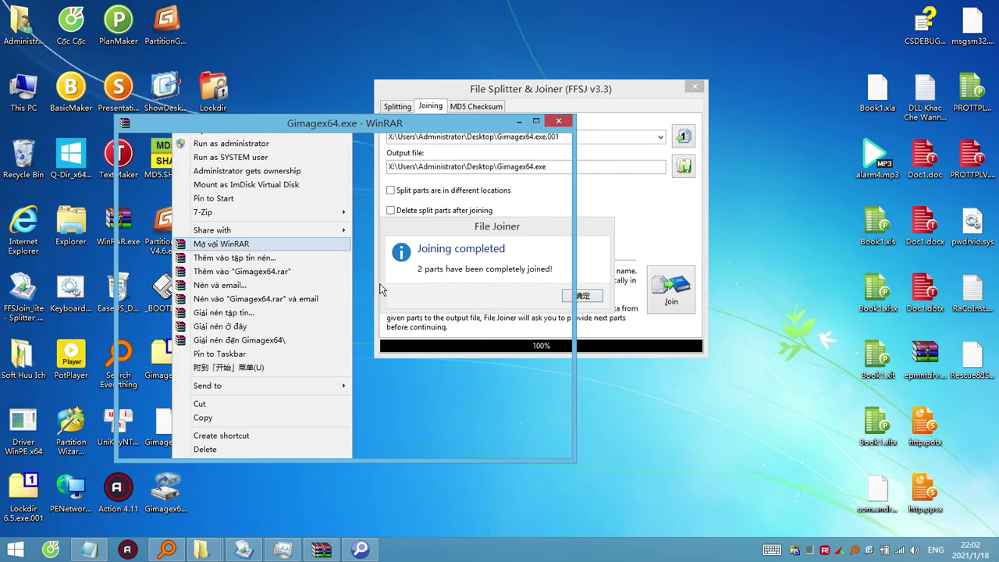
left_click_drag(301, 125, 523, 128)
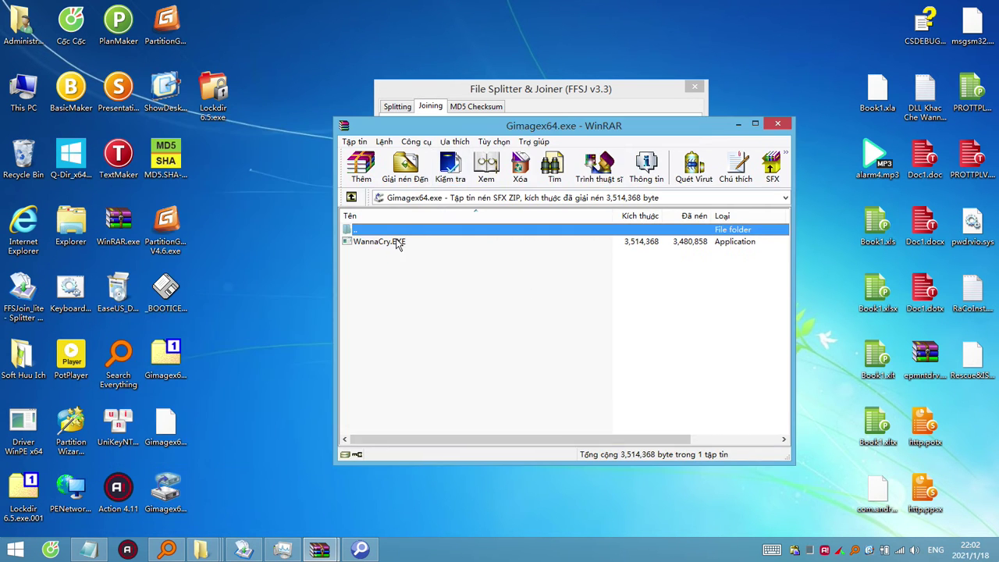
left_click(398, 244)
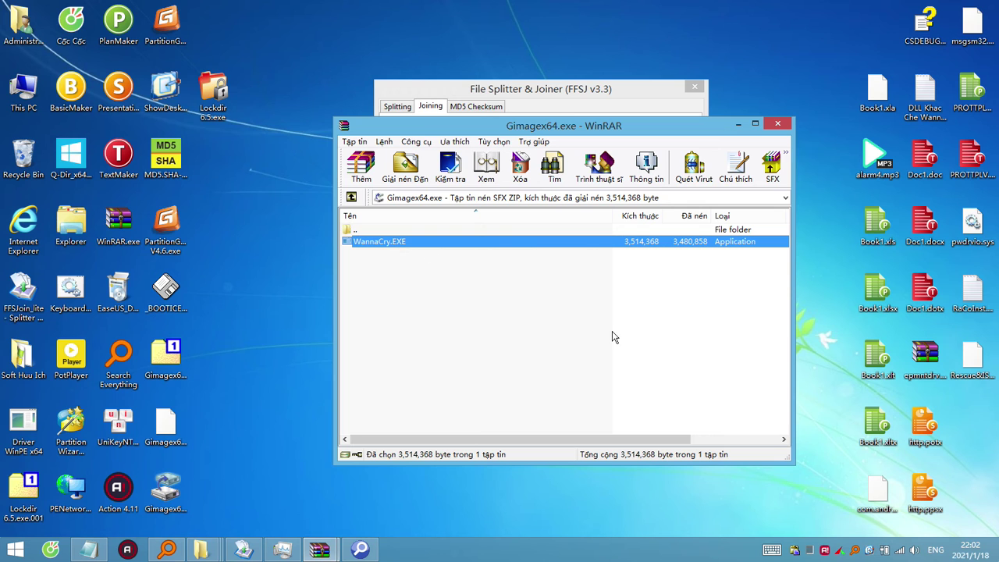
left_click(778, 124)
double_click(165, 493)
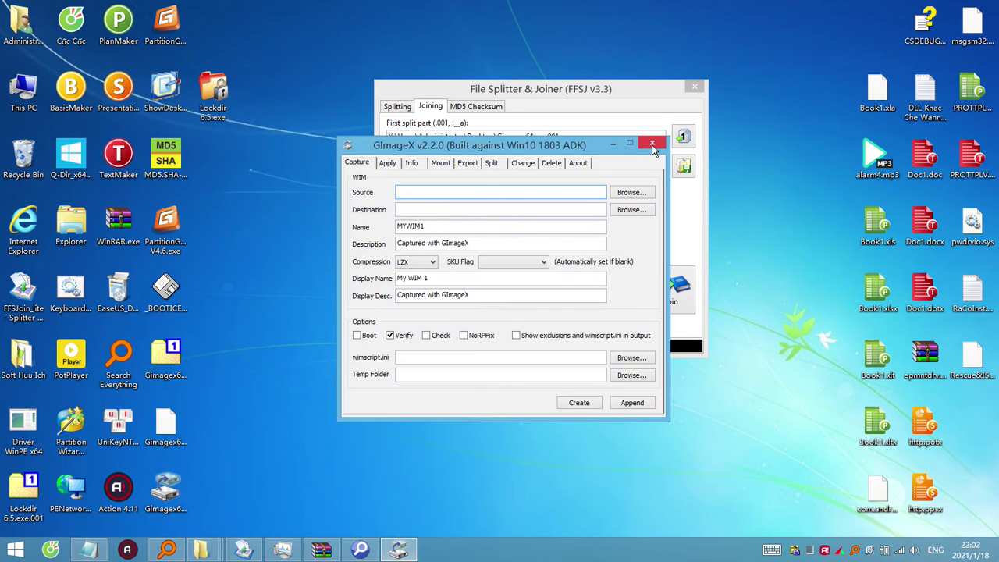
Extract WannaCry.EXE from the archive to the desktop, then delete it into the Recycle Bin.
right_click(159, 502)
left_click(222, 253)
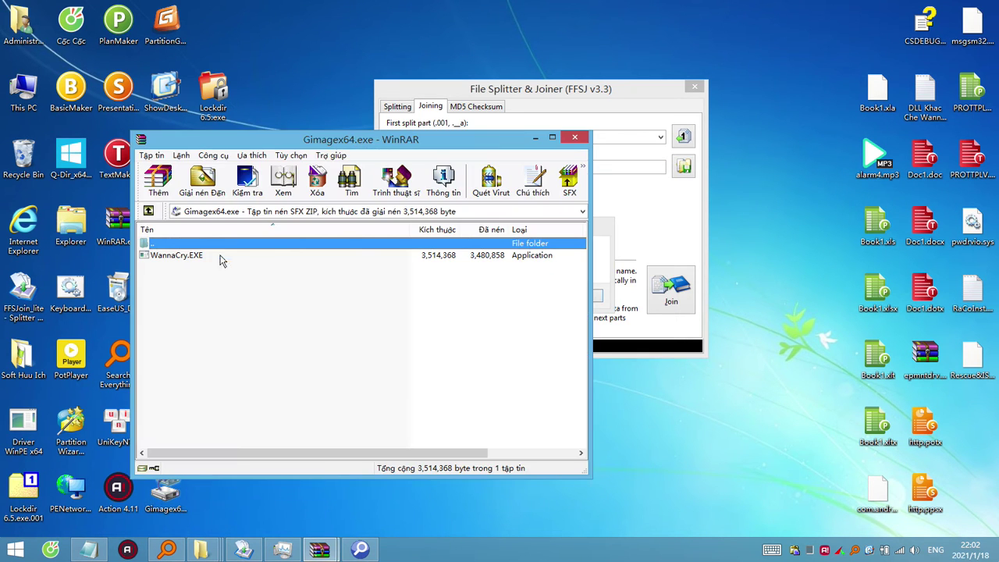
left_click_drag(492, 204, 507, 204)
left_click(389, 319)
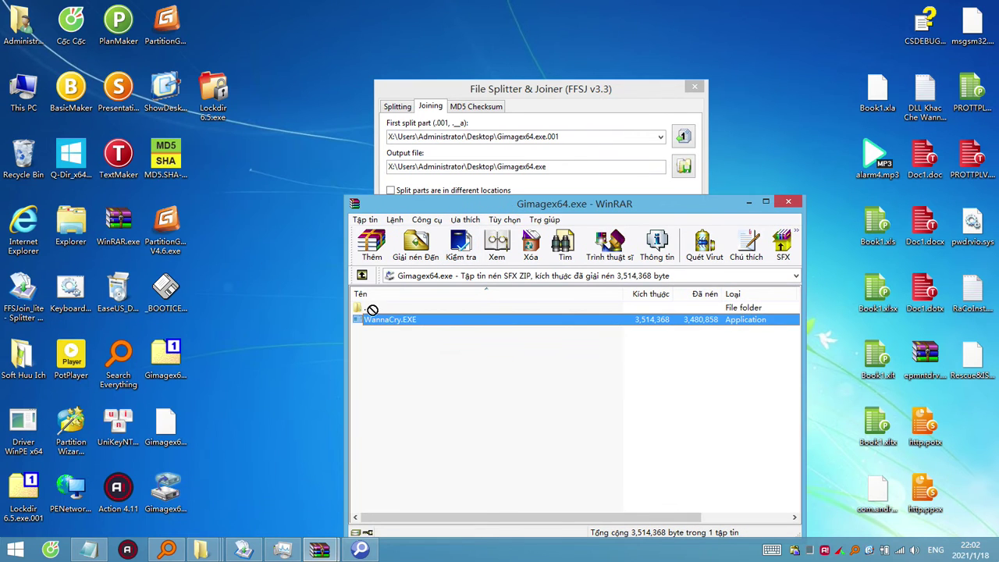
left_click_drag(389, 319, 260, 254)
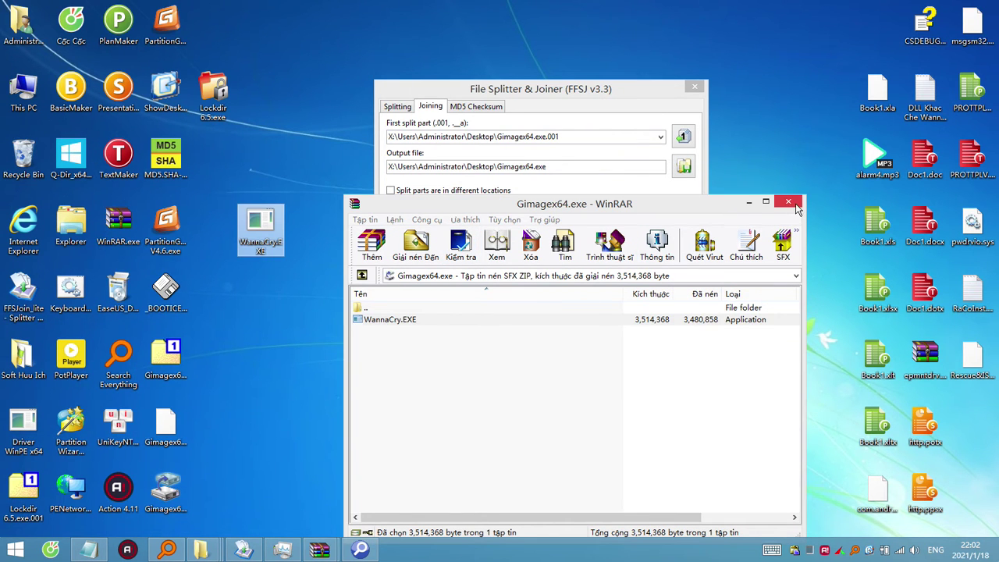
left_click(788, 202)
key("Return")
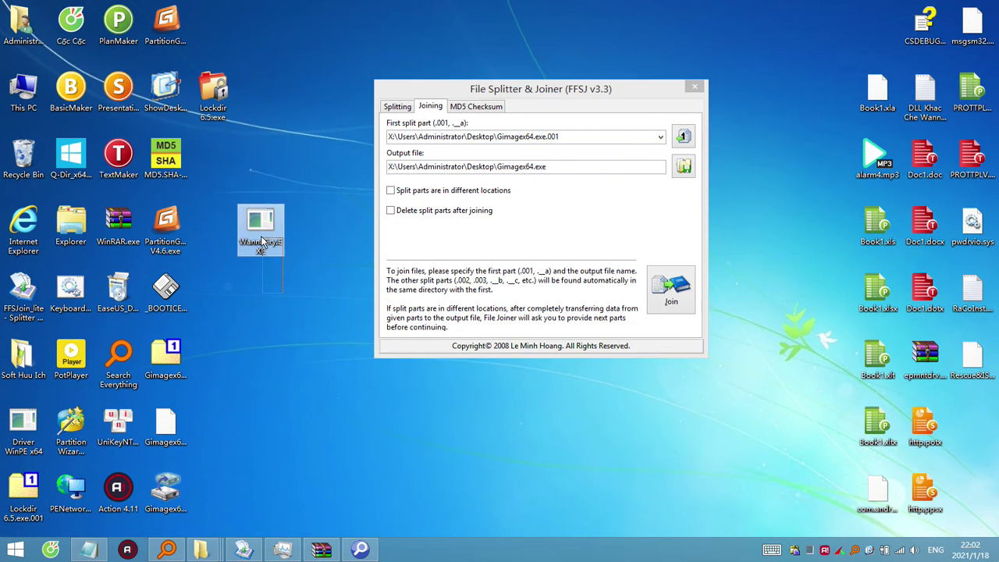
left_click_drag(261, 232, 25, 173)
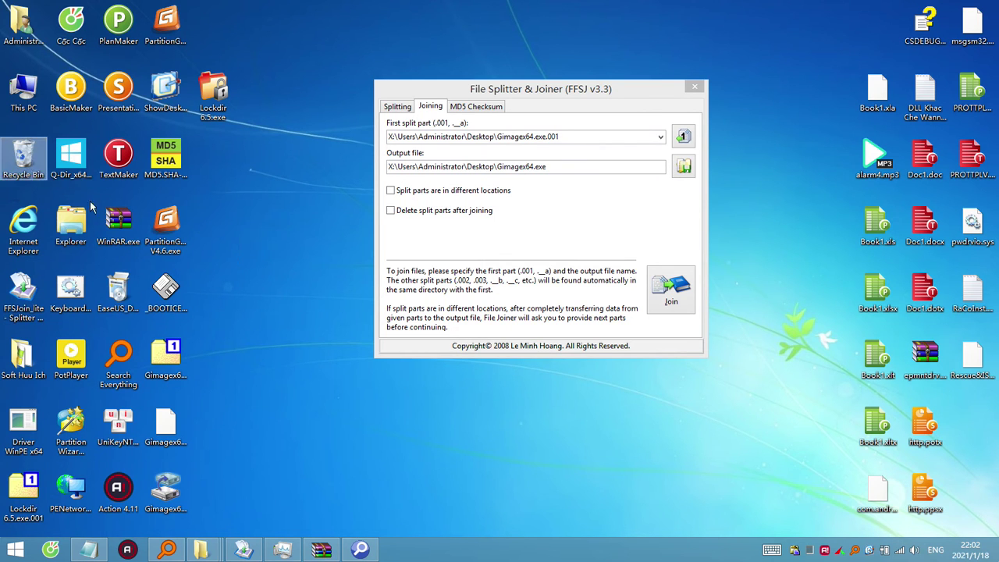
Close the leftover WannaCry.EXE archive window.
left_click(166, 428)
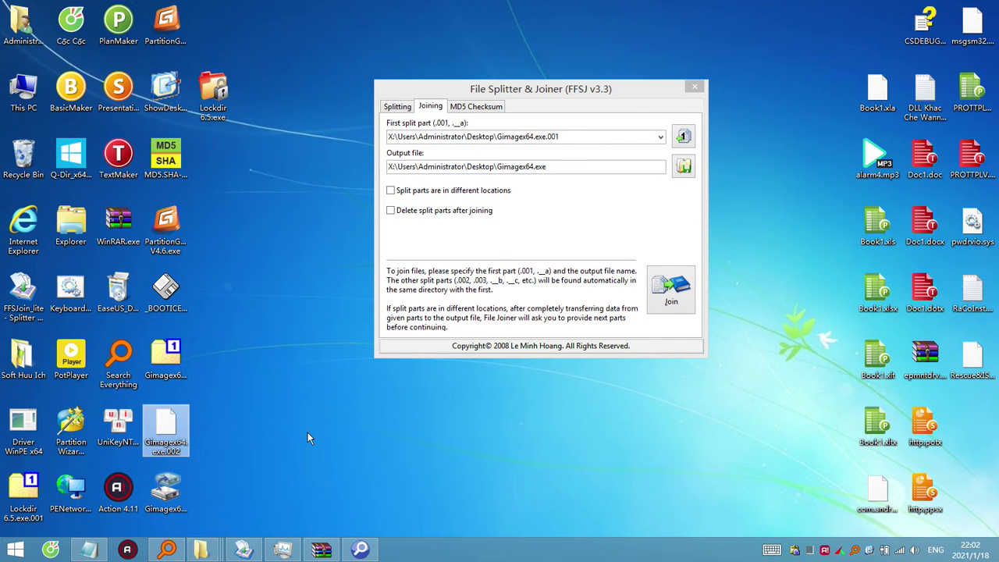
left_click(176, 500)
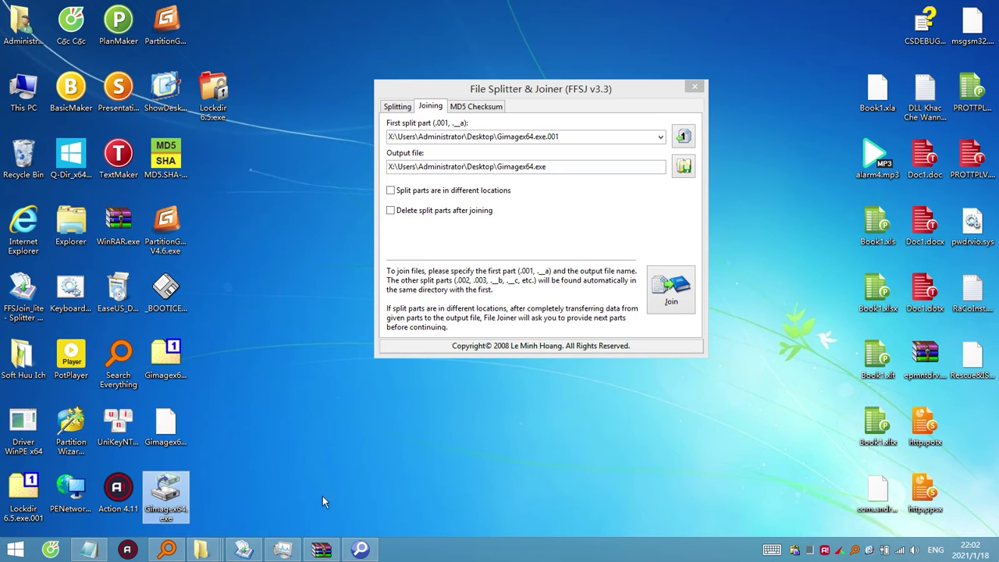
left_click(328, 550)
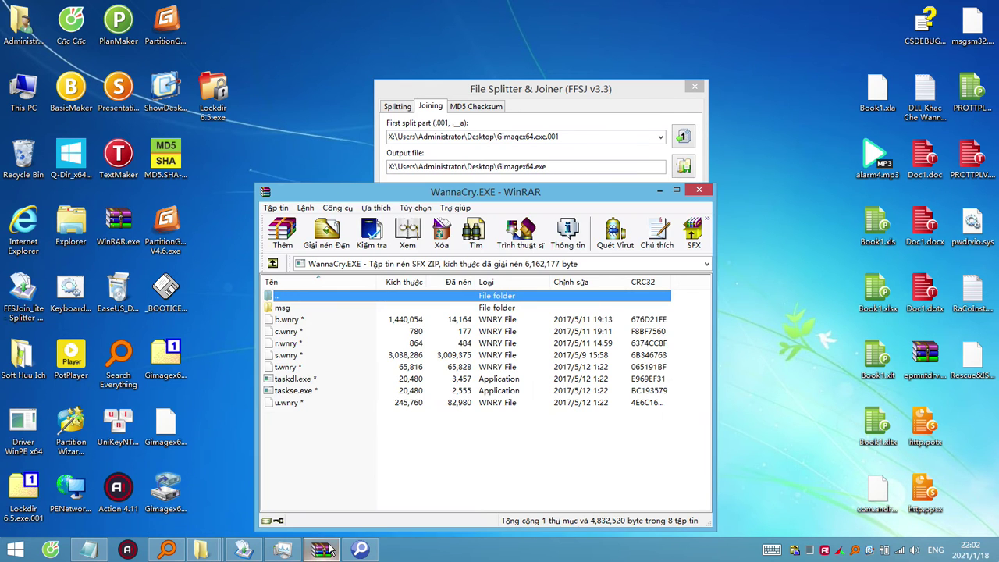
left_click(700, 192)
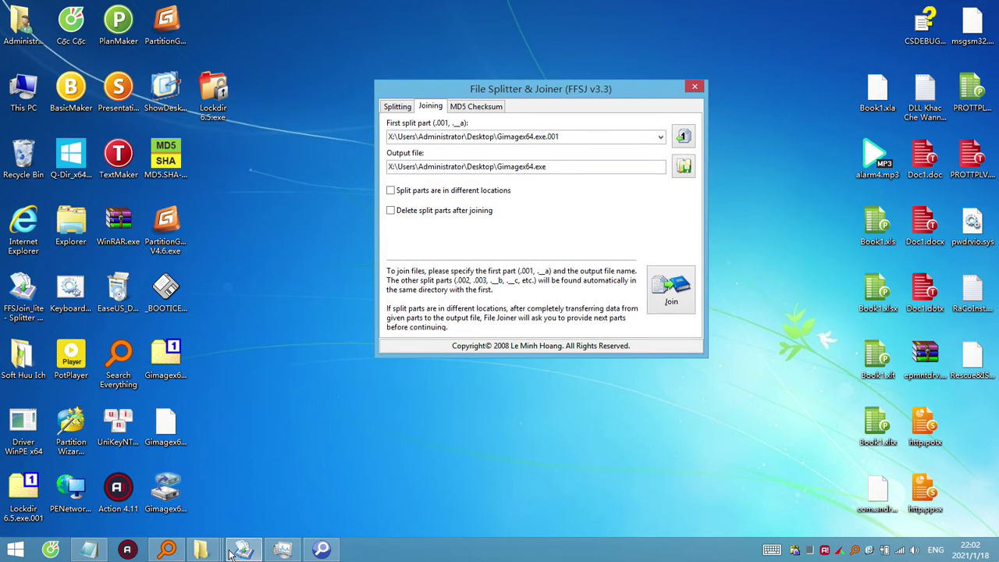
Try opening ClearLock.exe in 7-Zip, which fails, then copy ClearLock.exe onto the desktop.
mouse_move(201, 550)
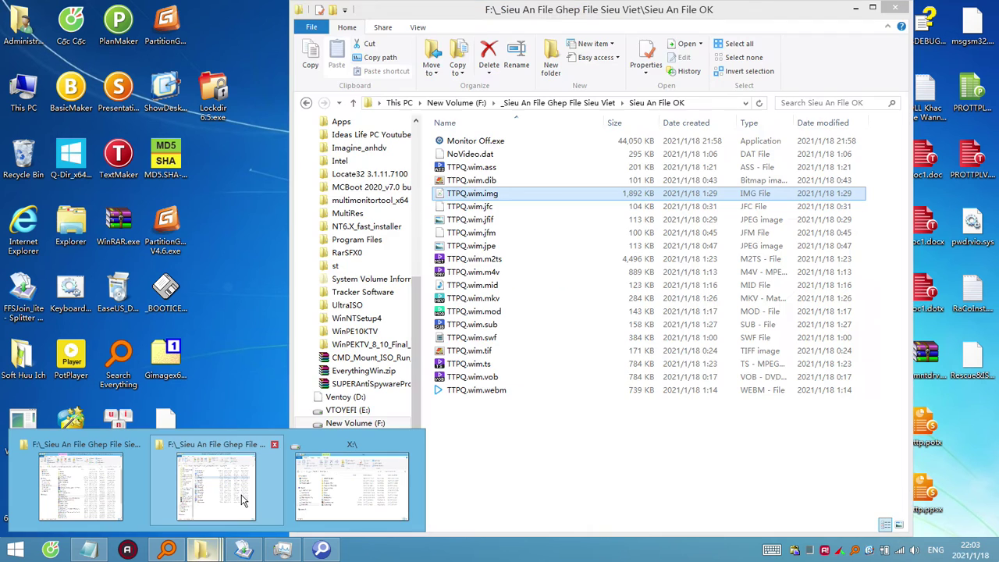
left_click(143, 500)
right_click(568, 266)
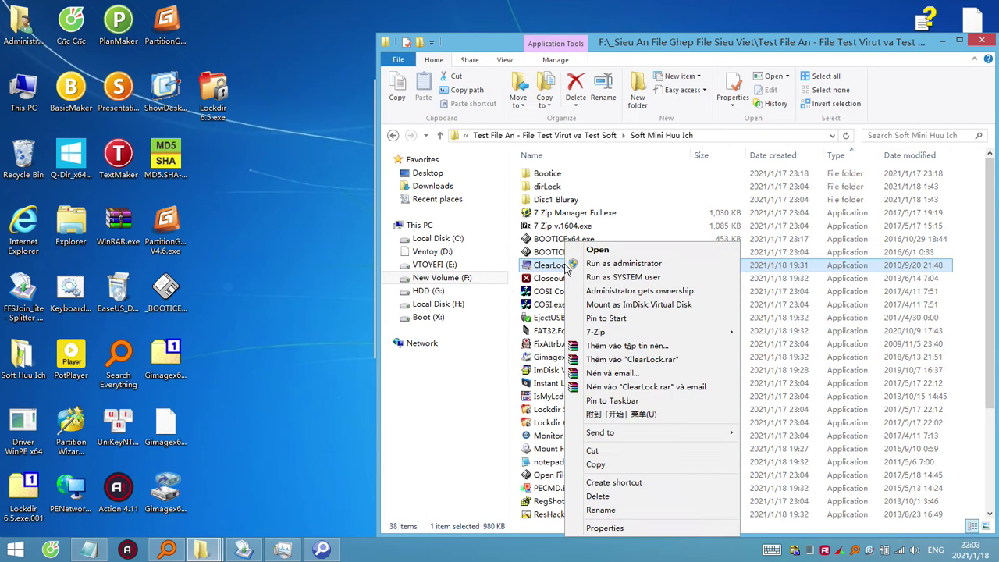
mouse_move(720, 334)
left_click(757, 337)
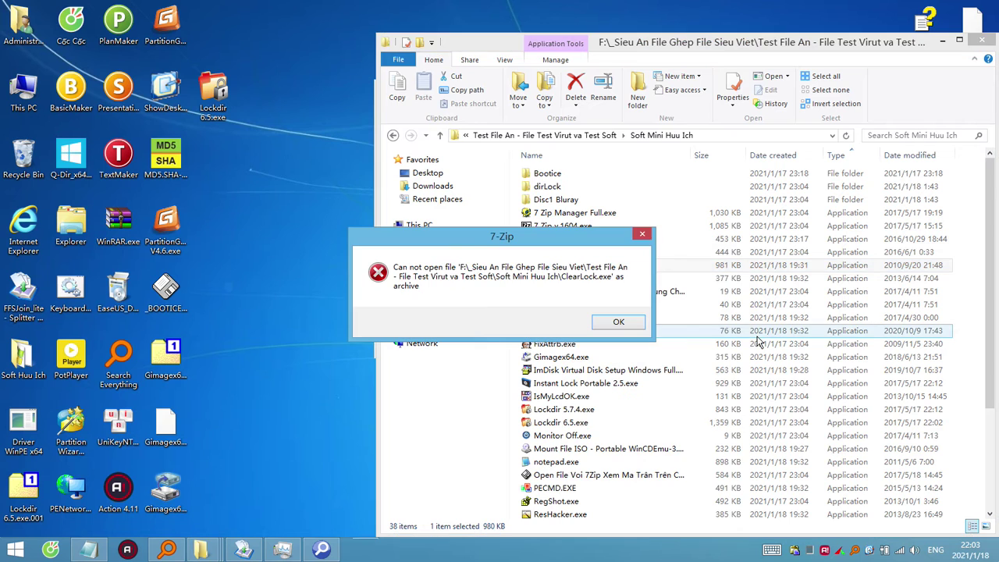
left_click(632, 328)
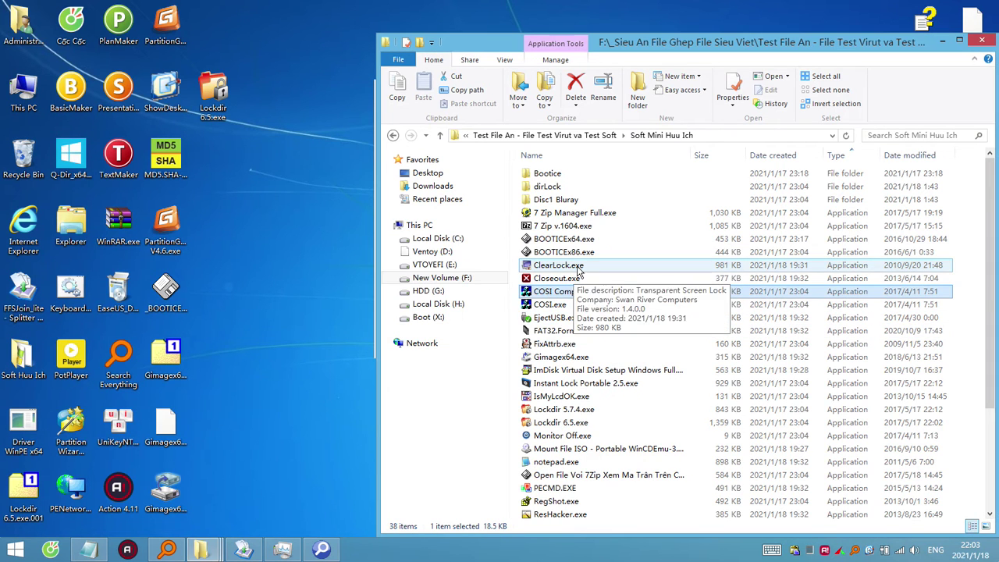
left_click_drag(578, 269, 247, 331)
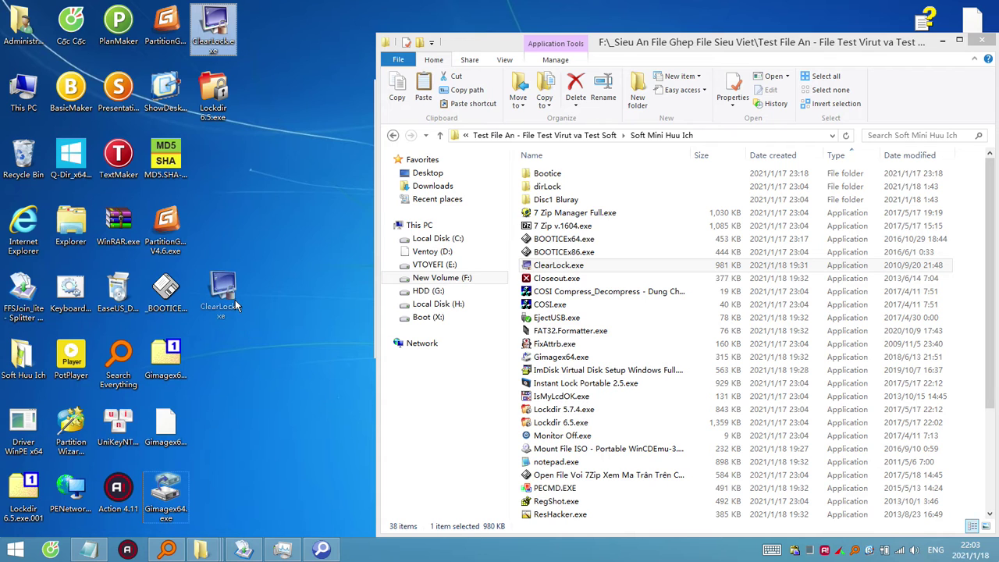
Move Lockdir 6.5.exe to the top row and test opening it as a WinRAR archive.
left_click_drag(216, 103, 223, 43)
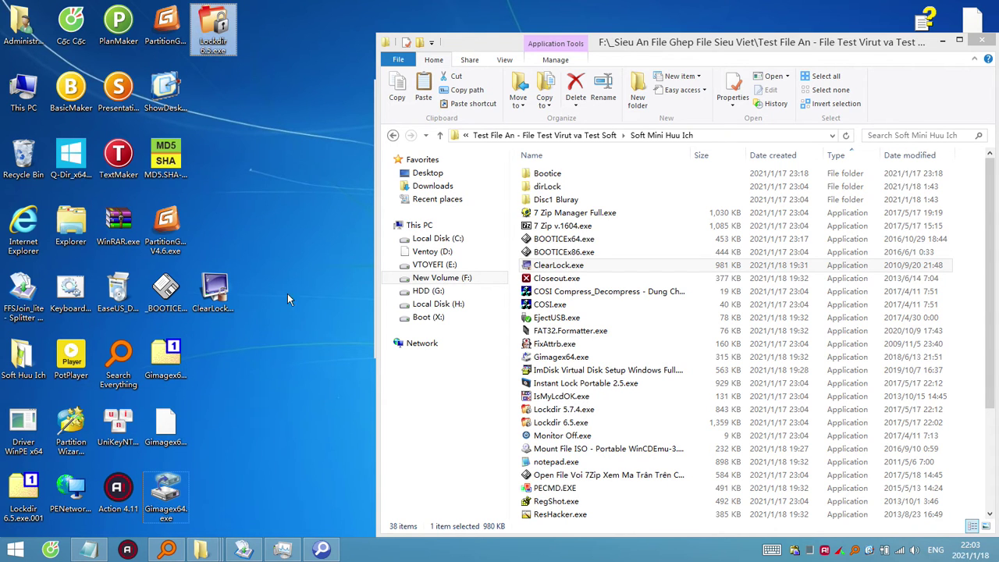
right_click(211, 19)
left_click(343, 153)
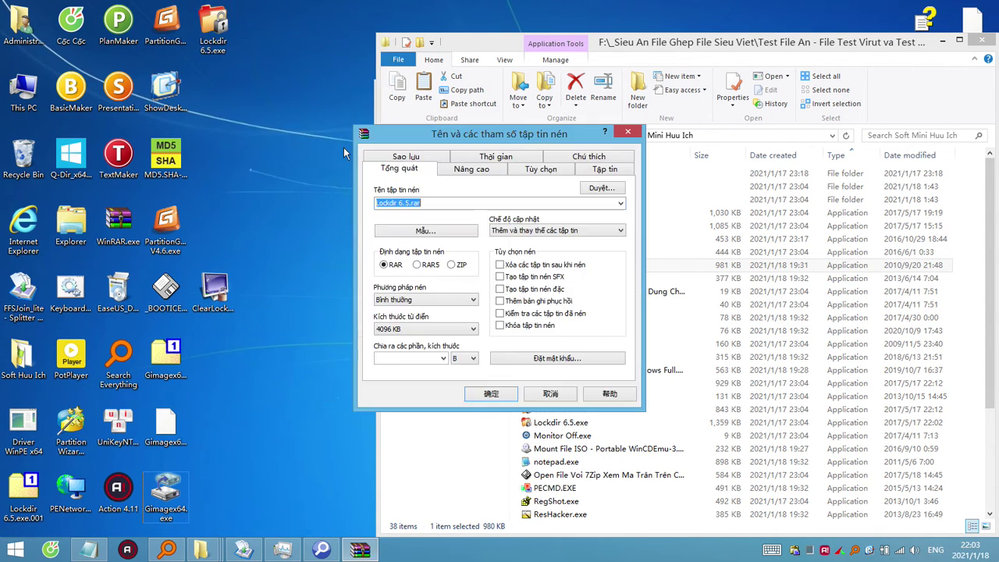
left_click(626, 136)
right_click(234, 23)
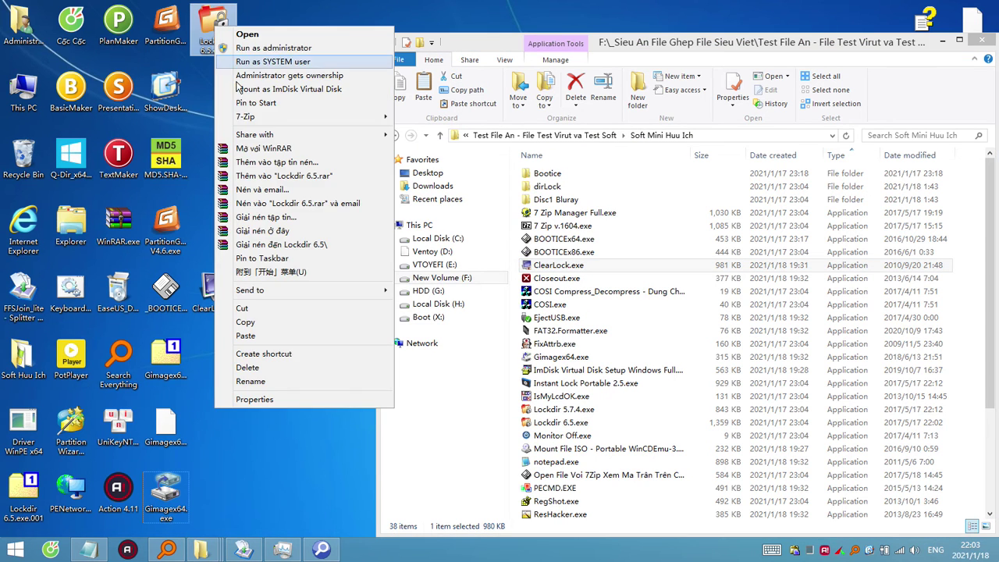
left_click(254, 155)
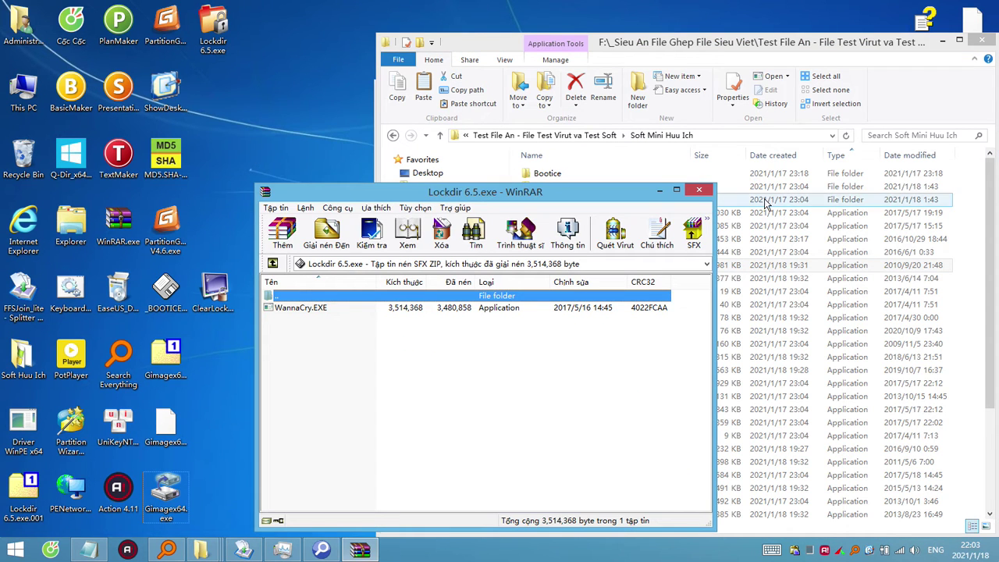
left_click(704, 195)
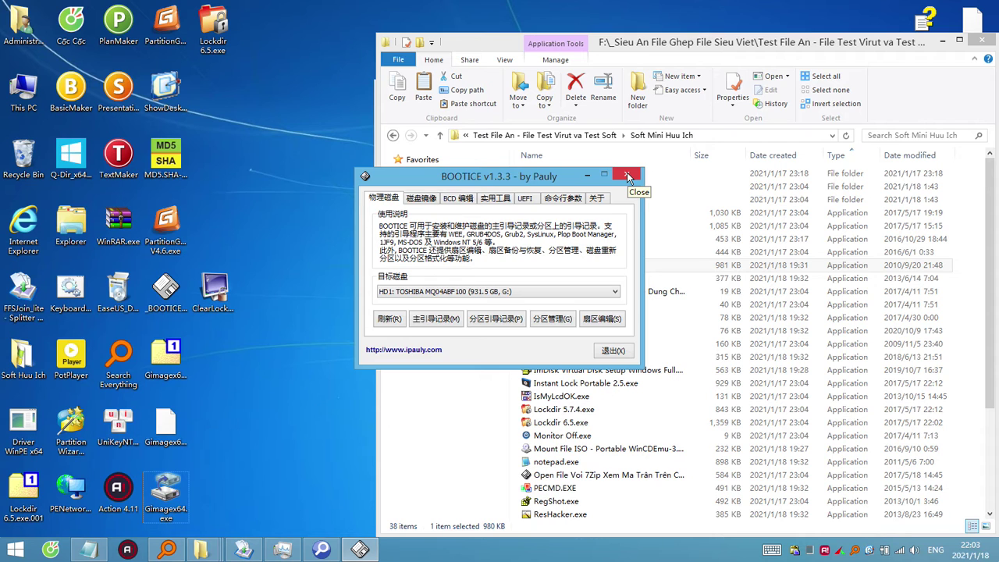
Close BOOTICE, move Lockdir 6.5.exe from the desktop into Boot (X:), and minimize Explorer.
left_click(629, 176)
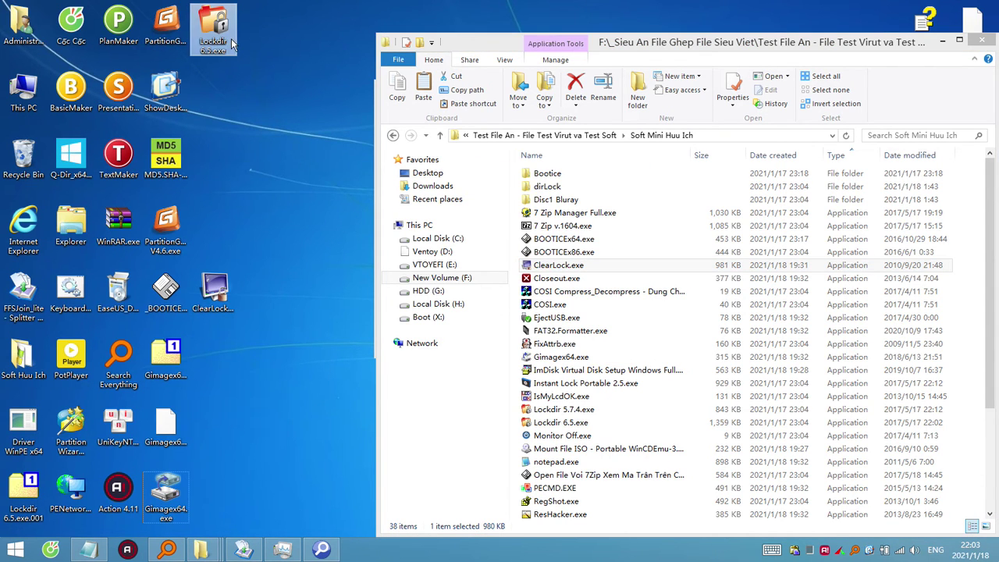
mouse_move(224, 39)
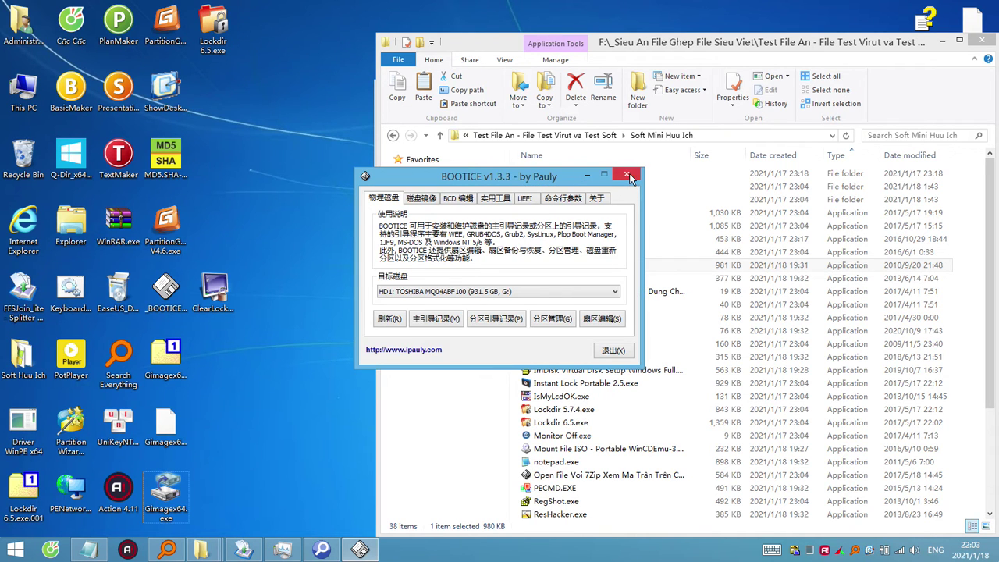
left_click(629, 176)
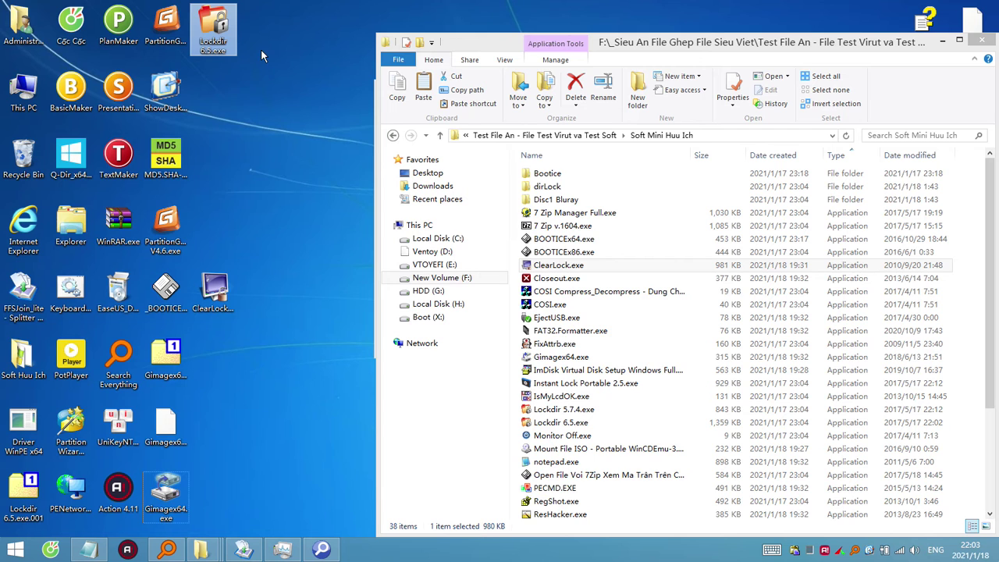
key("ctrl+x")
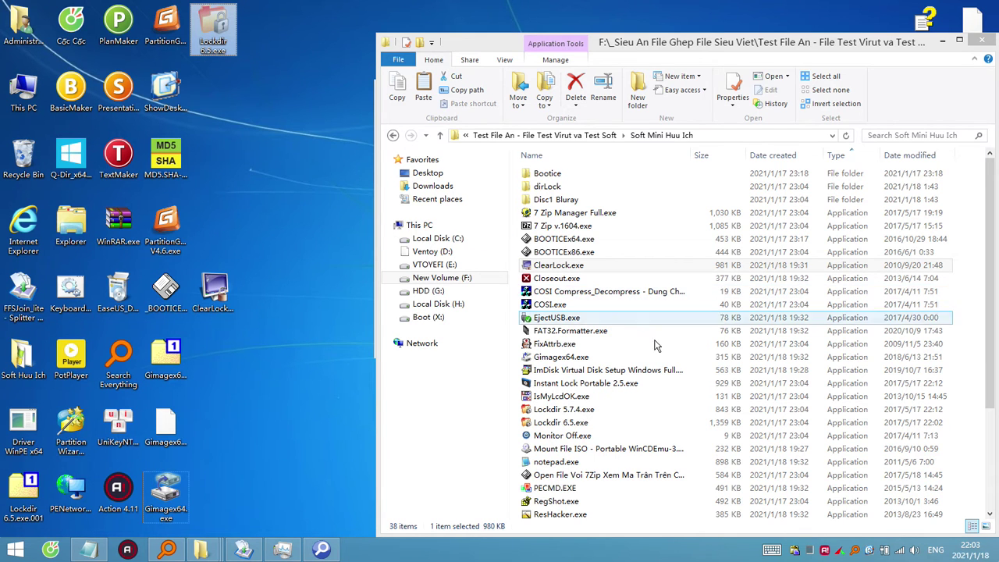
left_click(428, 317)
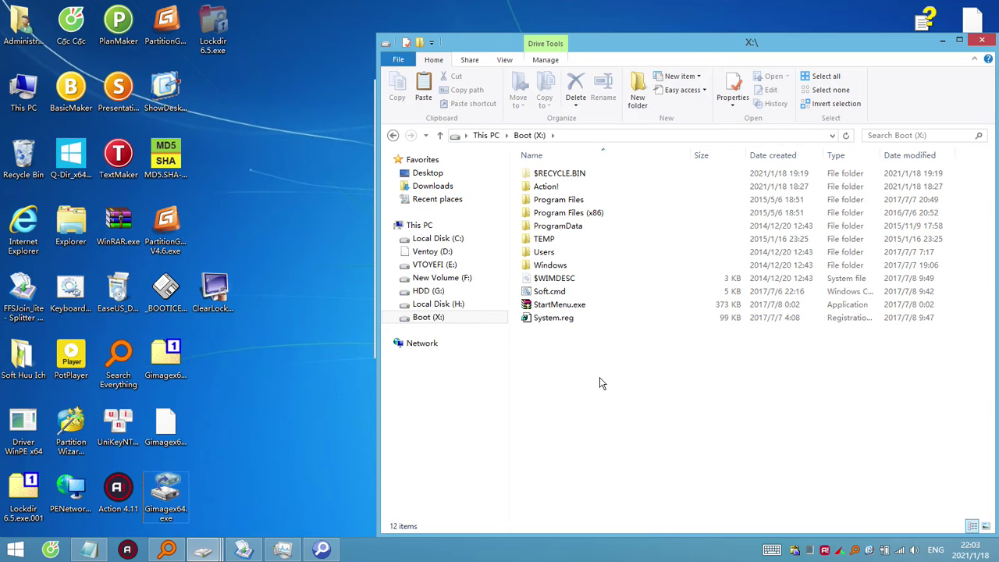
key("ctrl+v")
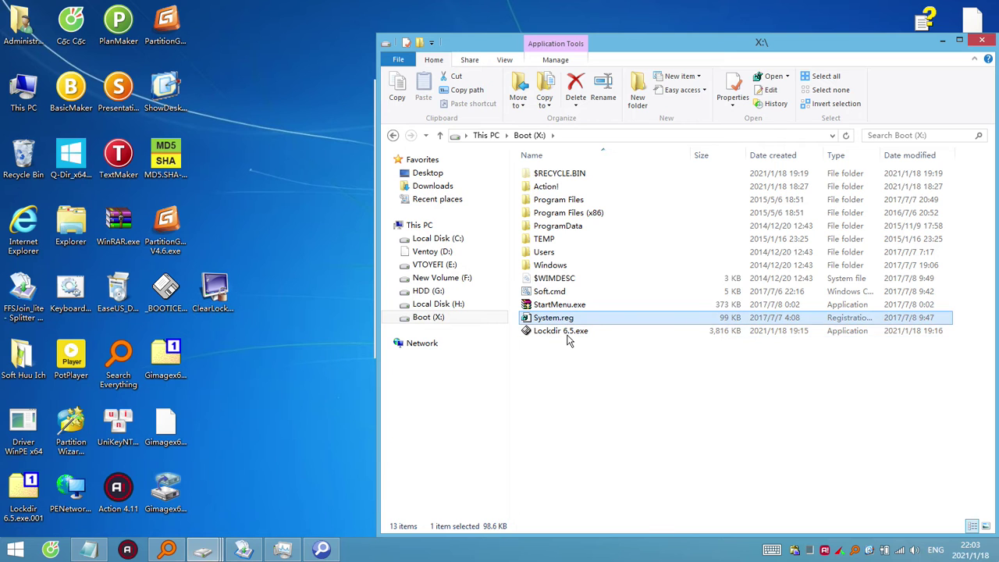
left_click(937, 40)
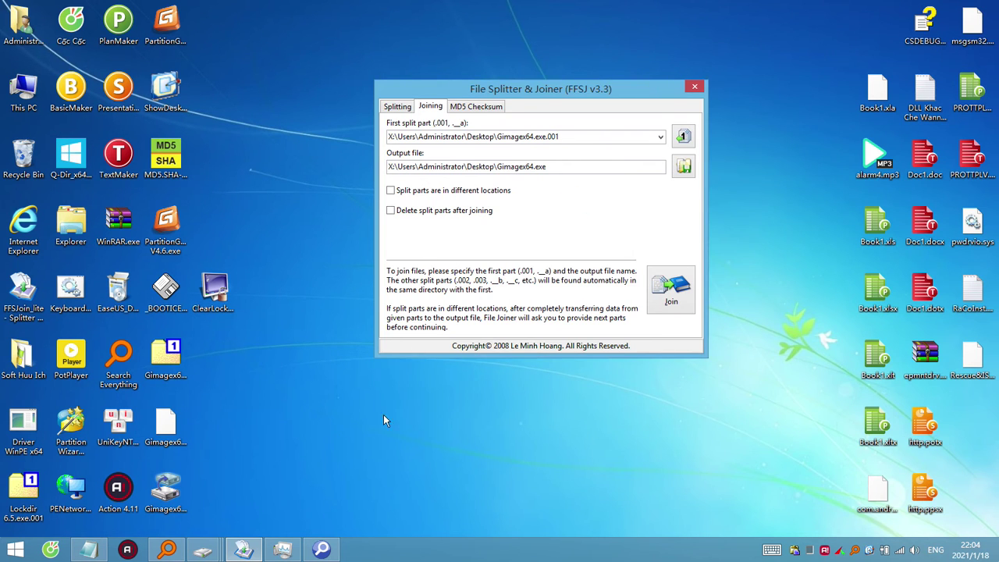
Move the original Gimagex64.exe.001 part off the desktop.
left_click(213, 293)
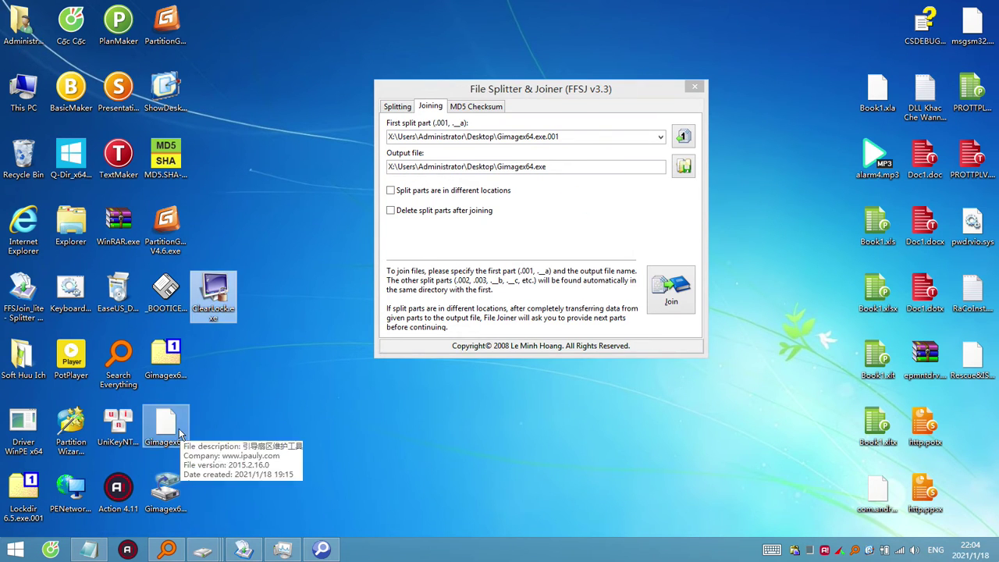
left_click(166, 426)
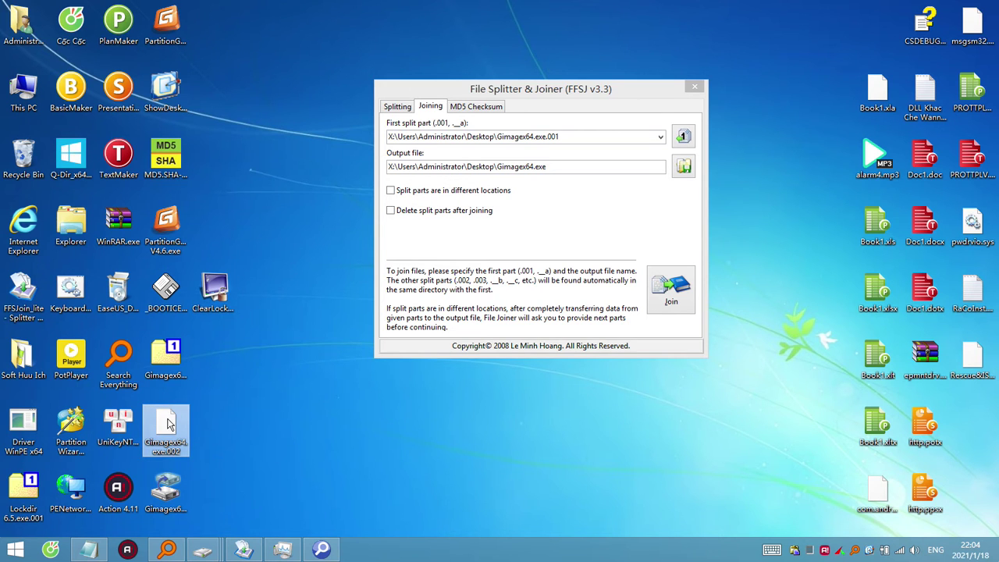
left_click(173, 488)
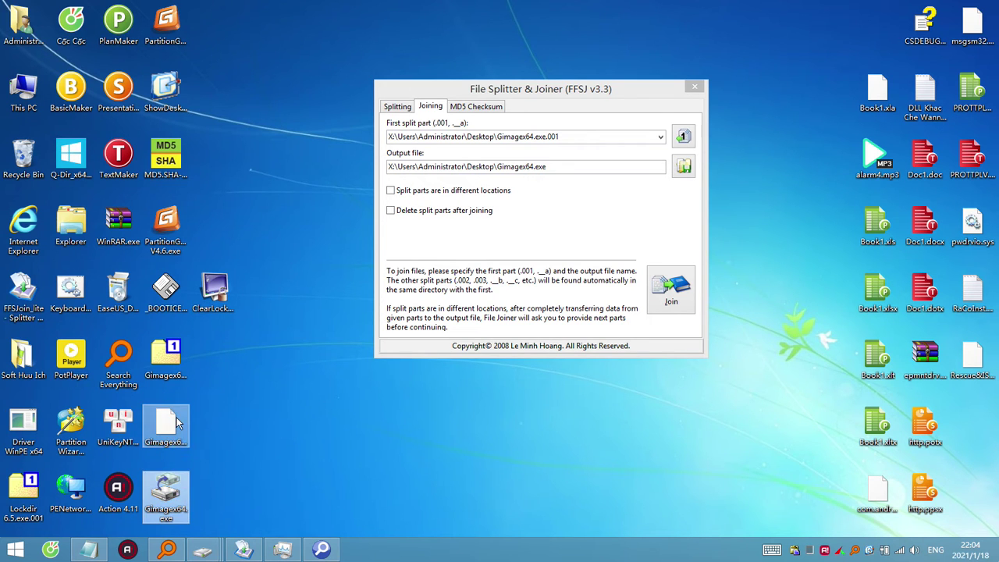
left_click(168, 374)
left_click_drag(164, 344, 22, 164)
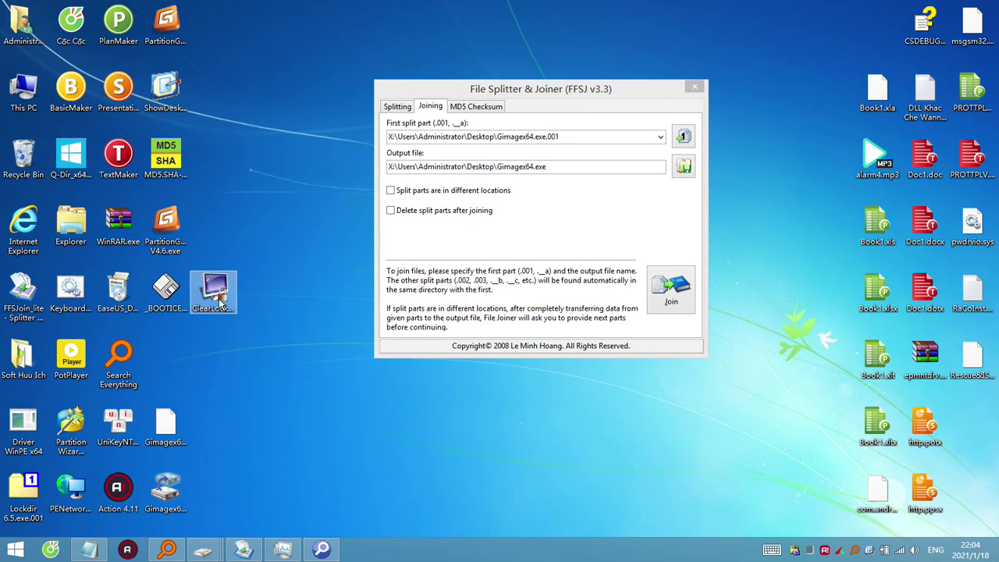
Rename ClearLock.exe to Gimagex64.exe.001, accept the extension change, and place it beside .002.
left_click(222, 315)
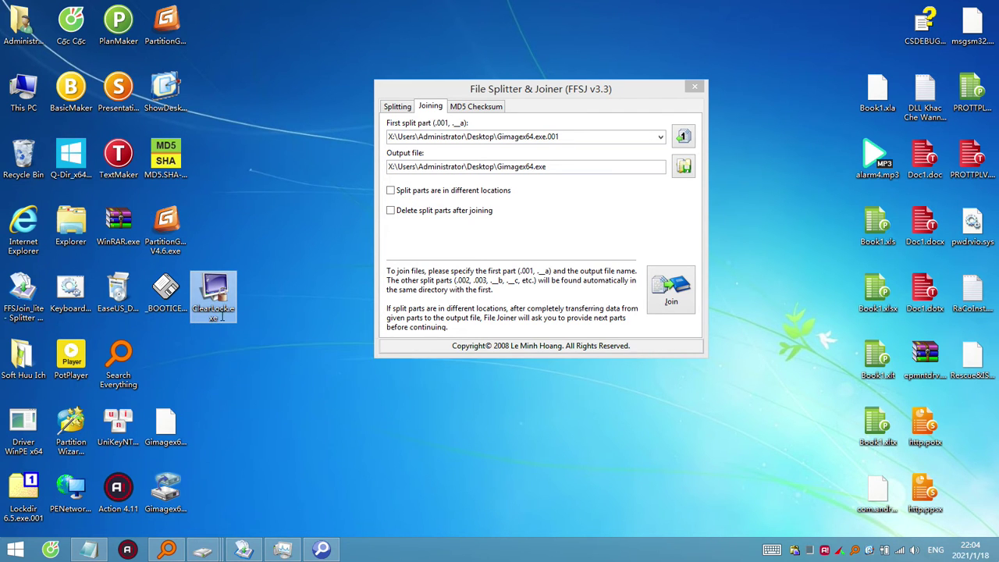
left_click(222, 316)
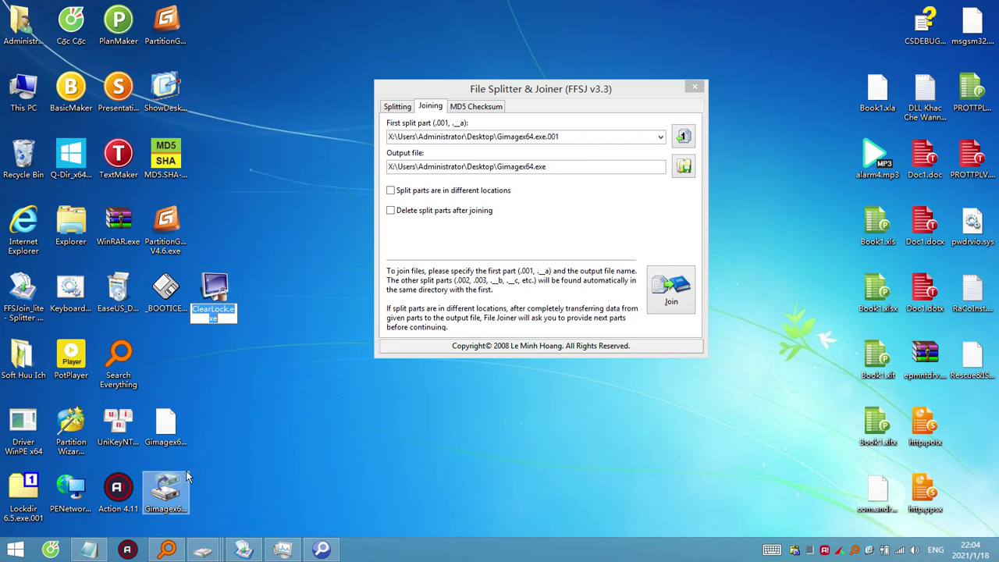
key("Return")
left_click(797, 551)
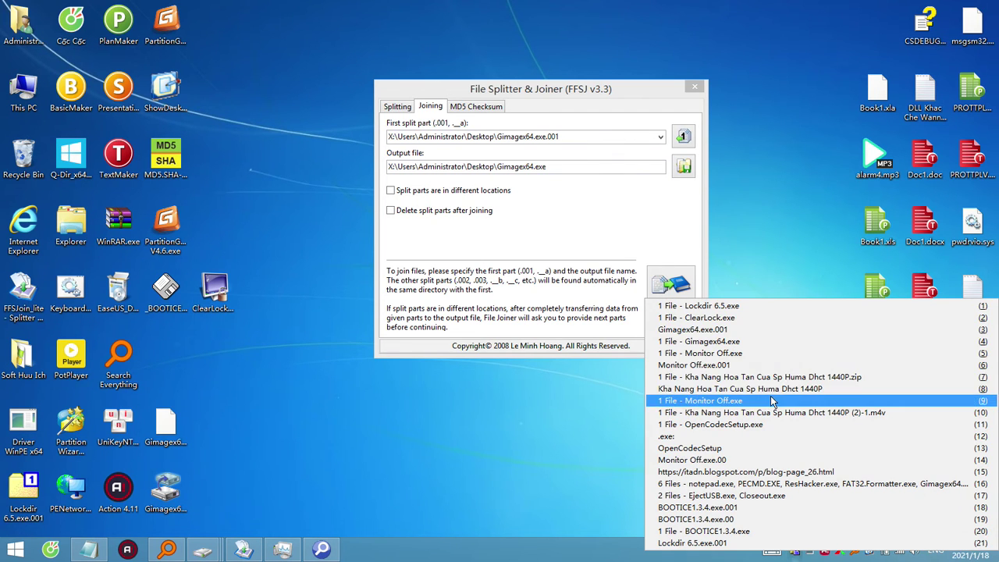
left_click(727, 330)
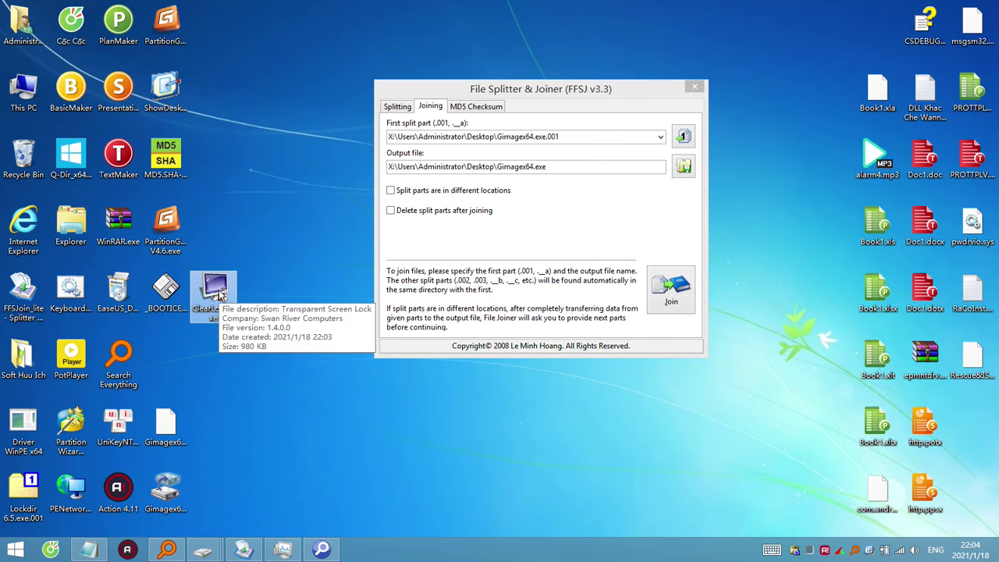
left_click(228, 310)
key("ctrl+a")
key("ctrl+v")
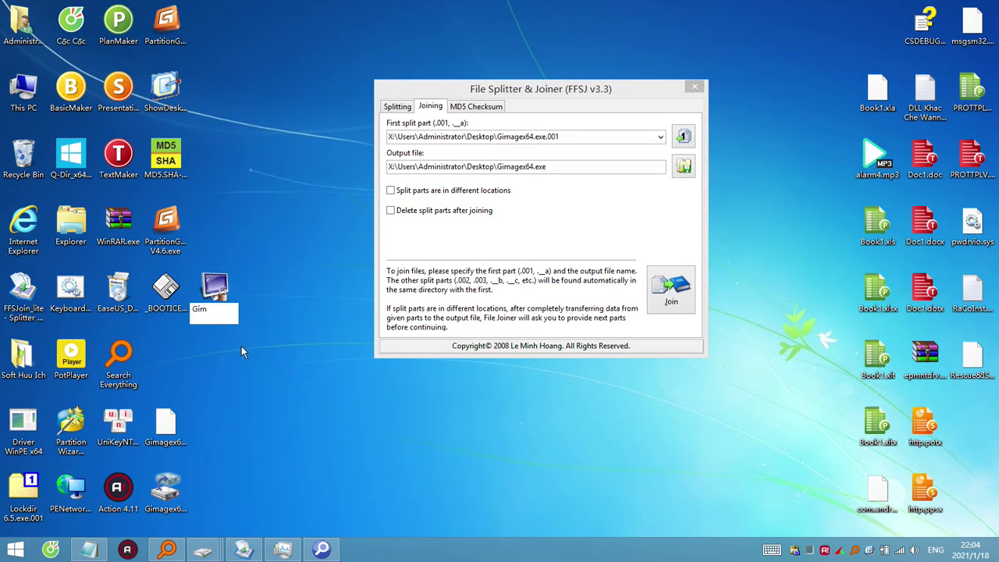
key("Return")
left_click(565, 279)
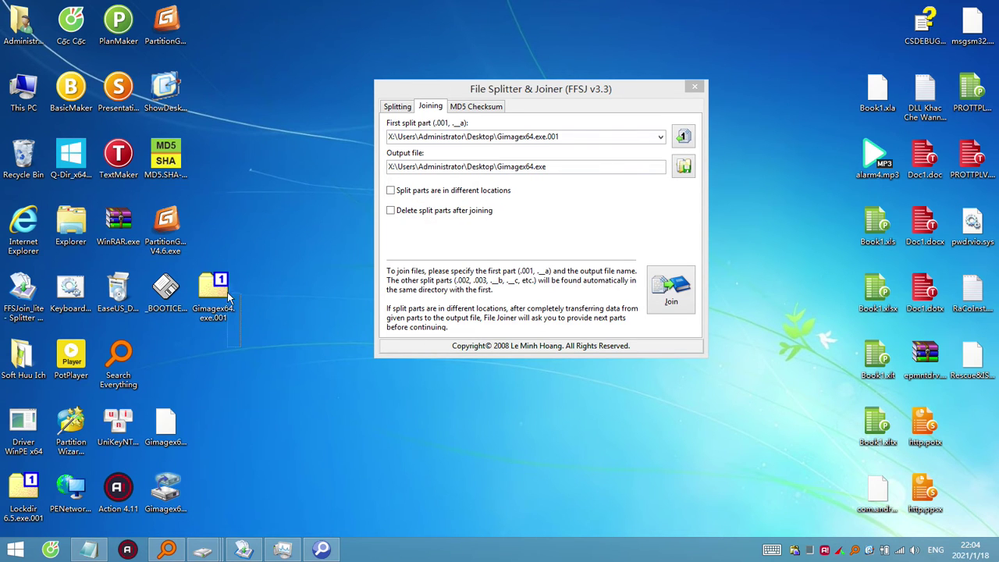
left_click_drag(207, 297, 209, 425)
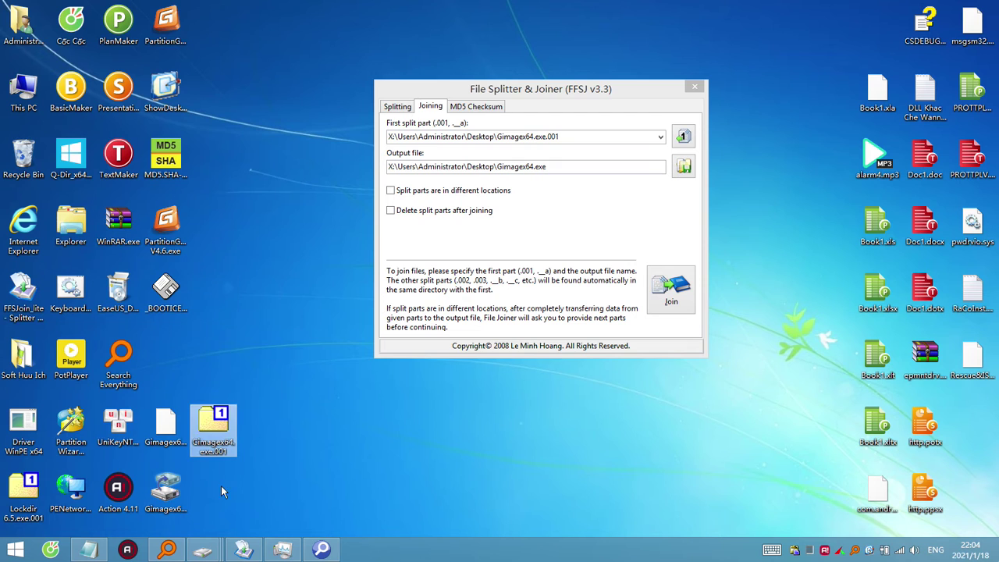
left_click(175, 496)
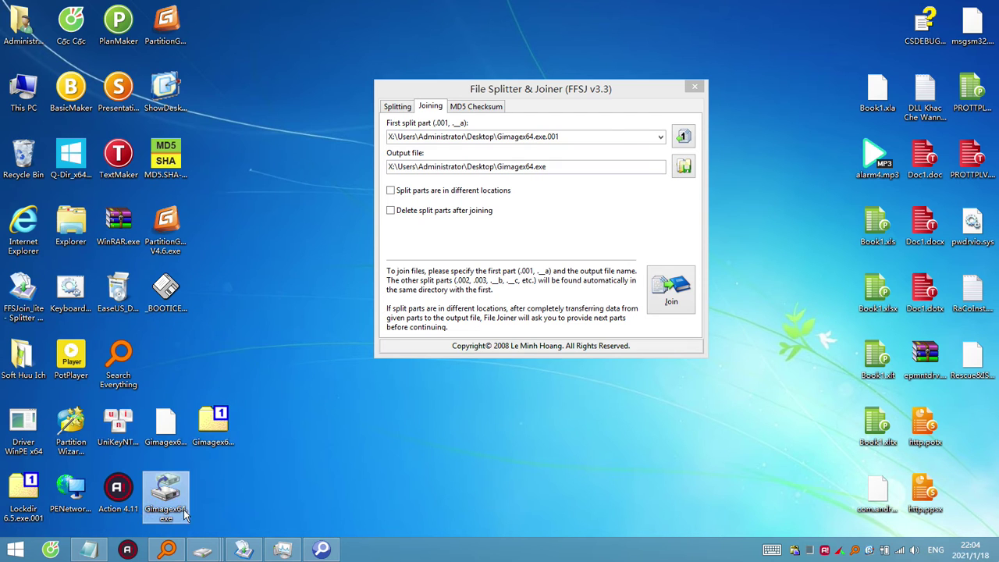
left_click(181, 514)
Rename the existing Gimagex64.exe to Gimagex64ZZ.exe.
left_click(185, 507)
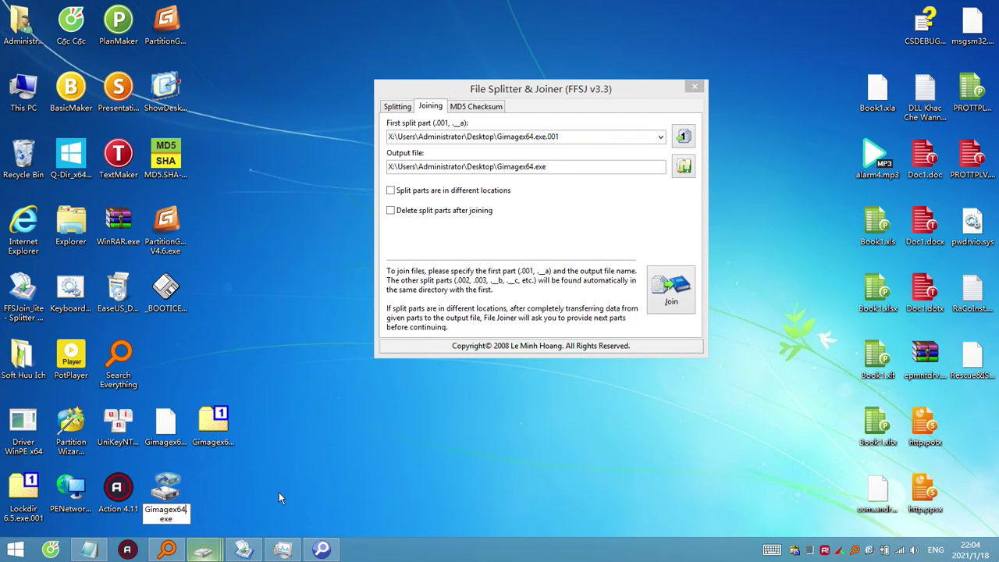
type("ZZZ")
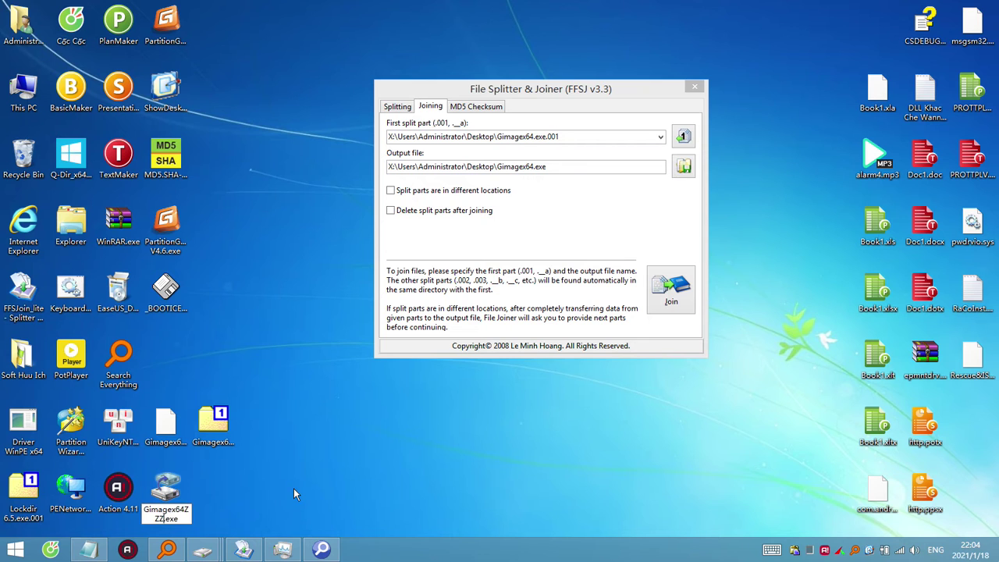
key("Return")
Join the two parts into a new Gimagex64.exe and inspect it in WinRAR.
left_click(694, 295)
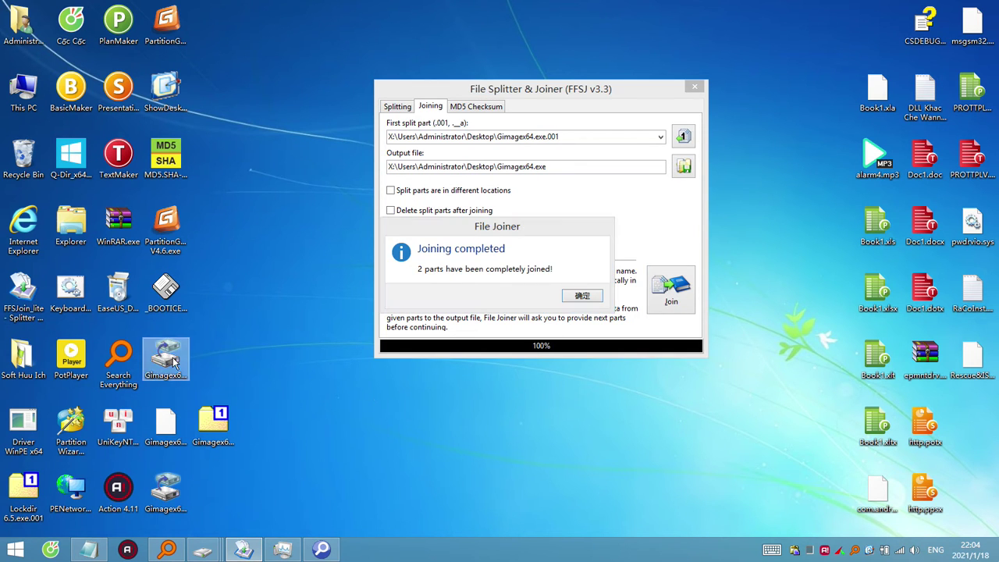
right_click(175, 361)
left_click(219, 287)
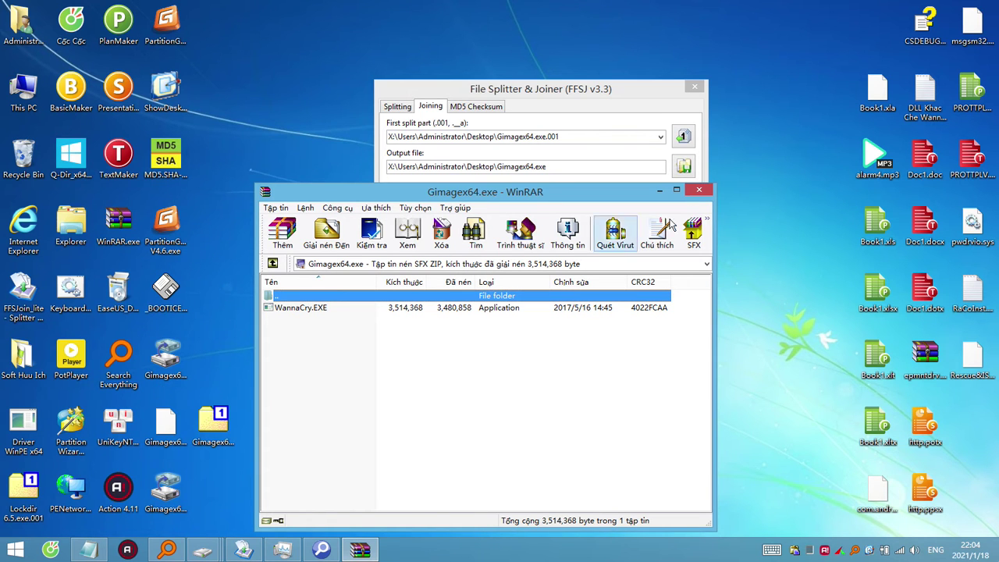
left_click(706, 192)
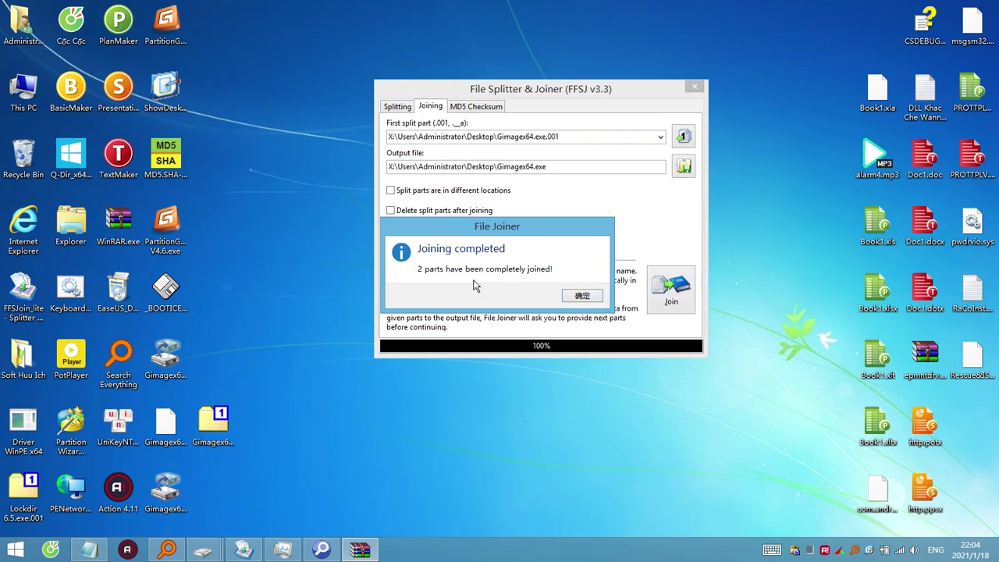
Run the joined Gimagex64.exe, which launches ClearLock, and dismiss its password prompt.
double_click(175, 361)
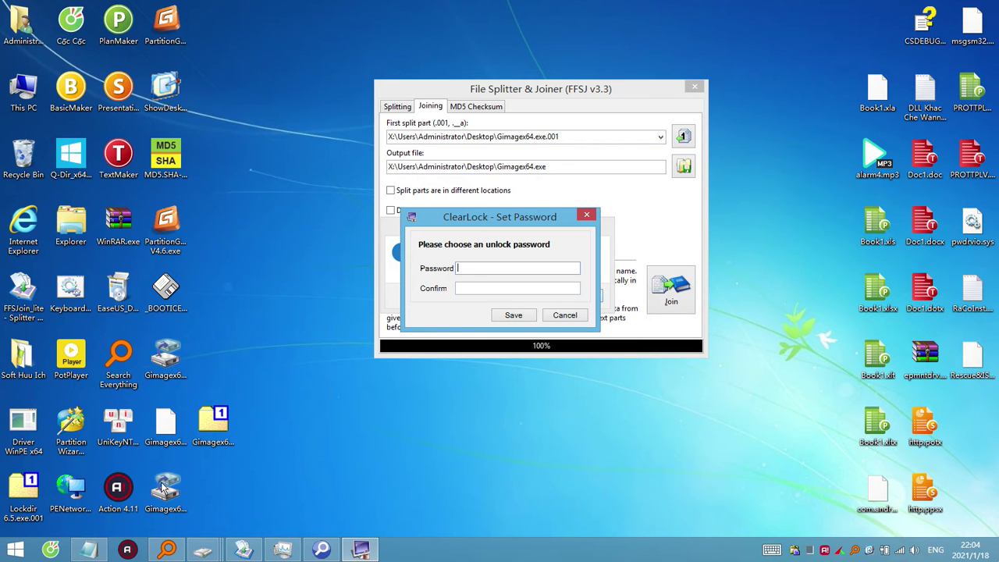
left_click(175, 370)
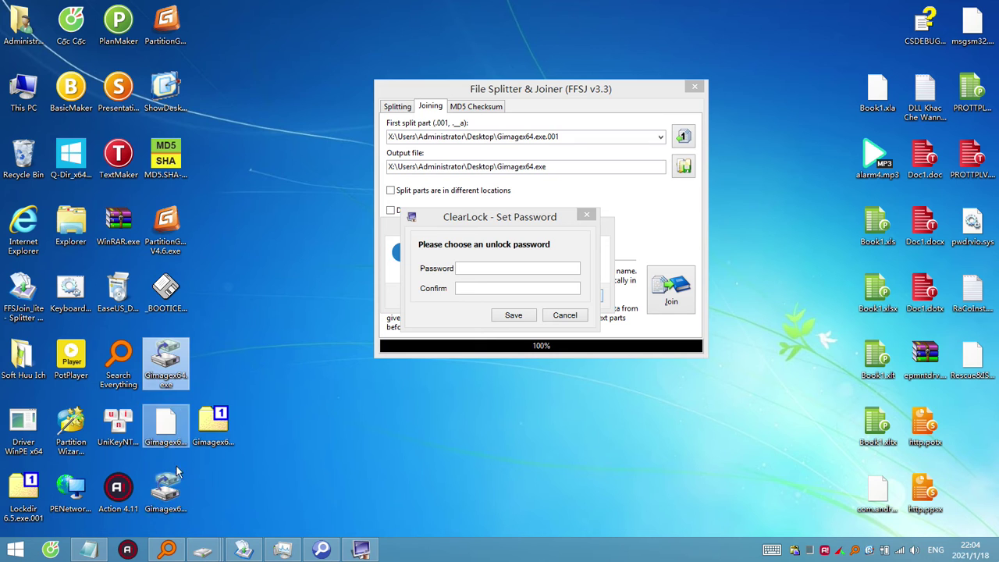
mouse_move(181, 378)
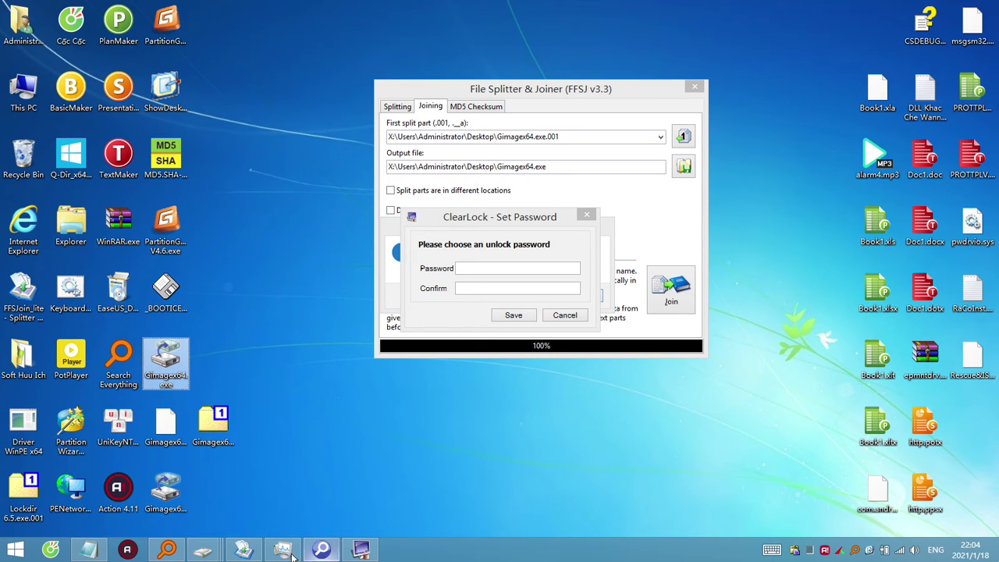
mouse_move(202, 553)
left_click(355, 476)
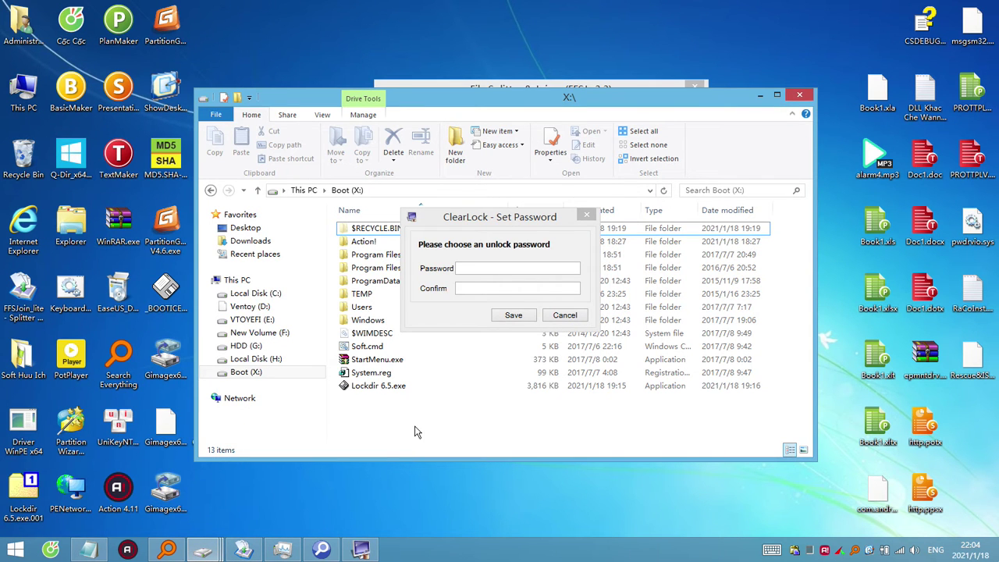
left_click(563, 316)
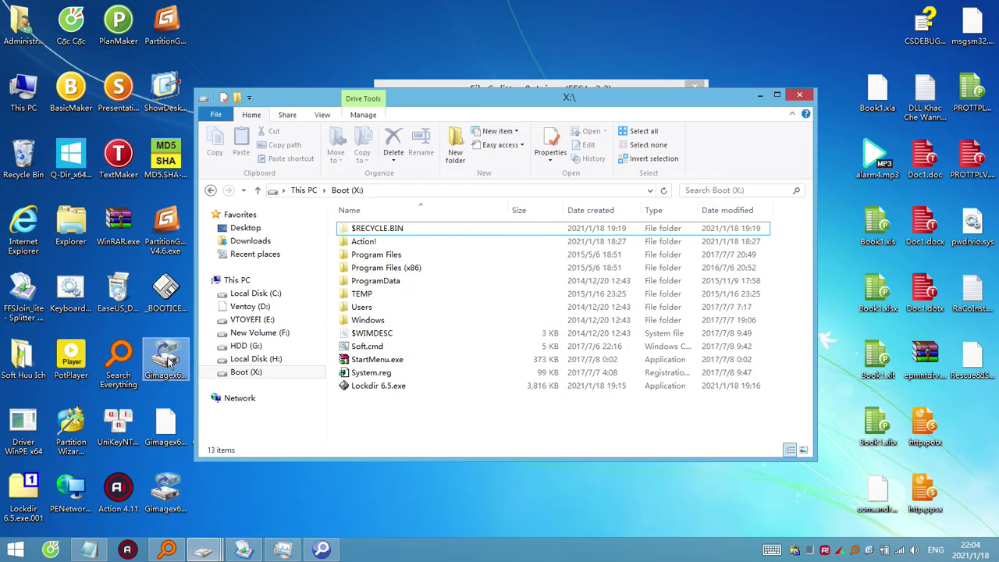
Move Gimagex64.exe into Boot (X:) and back to the desktop, then close Boot (X:).
left_click_drag(348, 423, 395, 430)
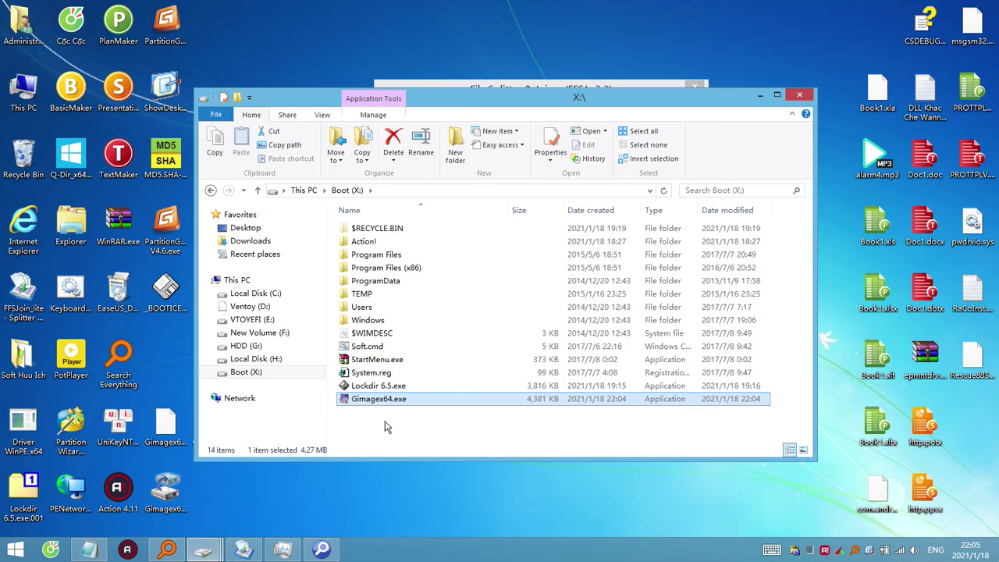
left_click_drag(374, 402, 164, 344)
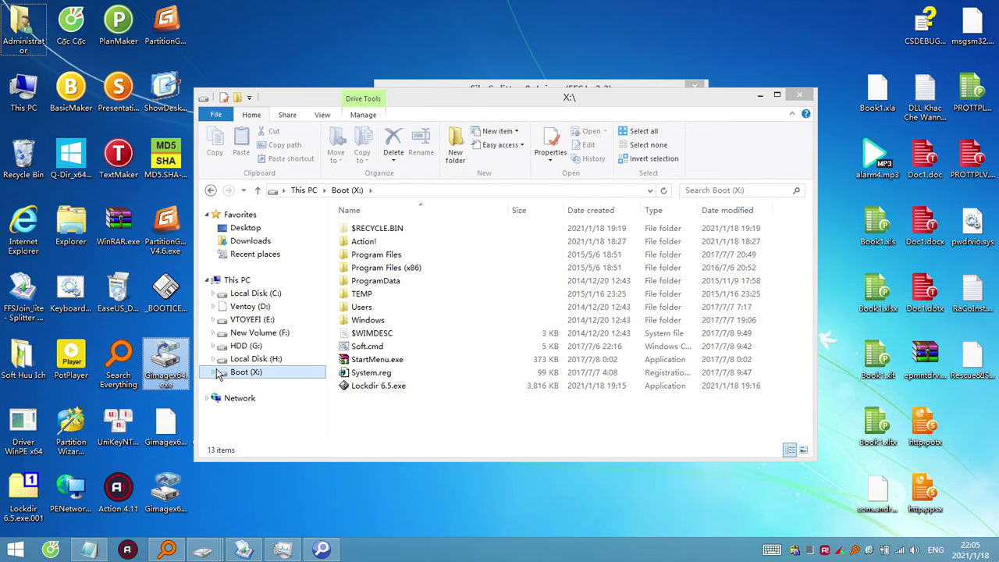
left_click(795, 96)
Launch ClearLock via Gimagex64.exe, save an unlock password, attempt unlocking, and dismiss the incorrect-password warning.
left_click(583, 296)
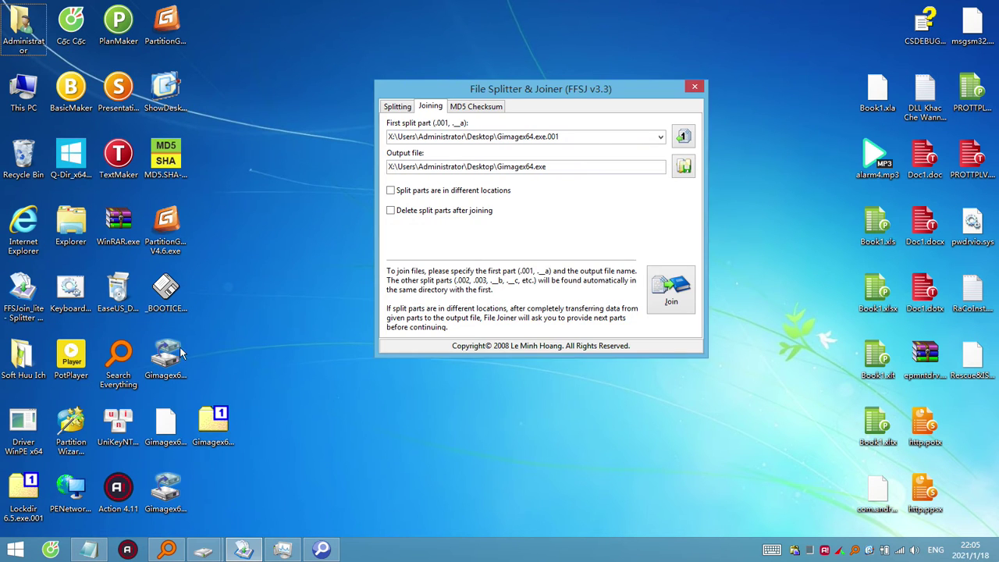
double_click(165, 361)
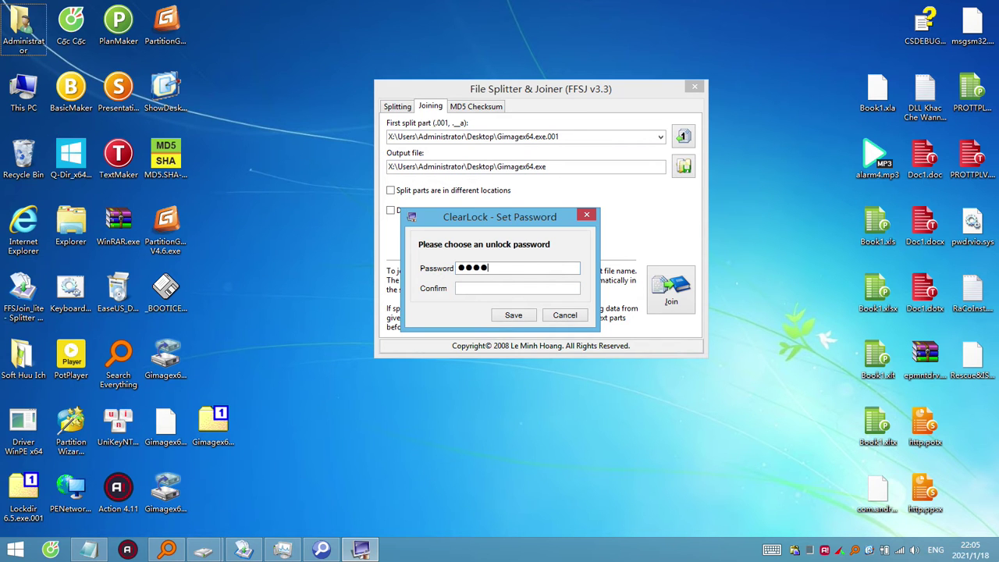
left_click(525, 318)
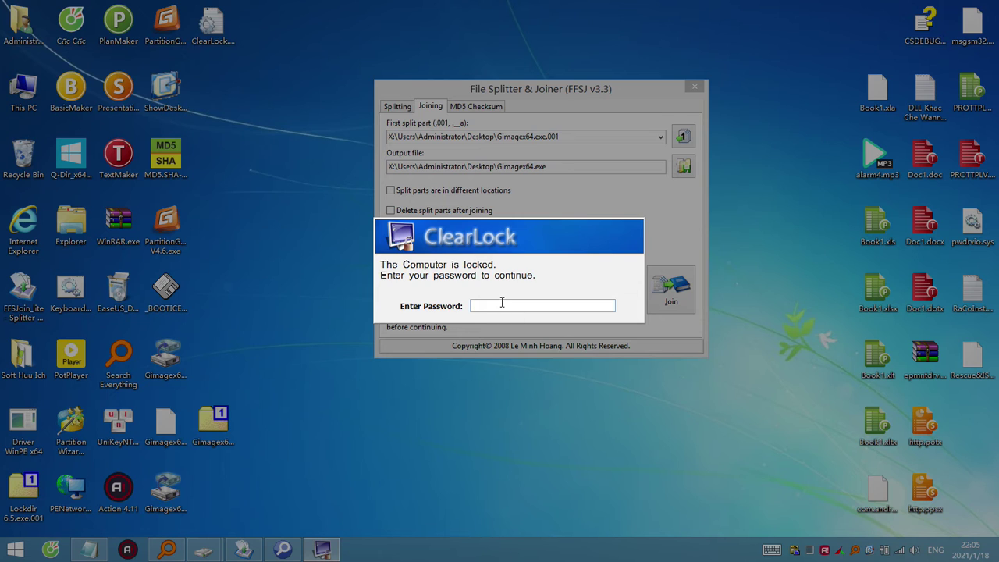
type("******")
key("Return")
key("Return")
key("Return")
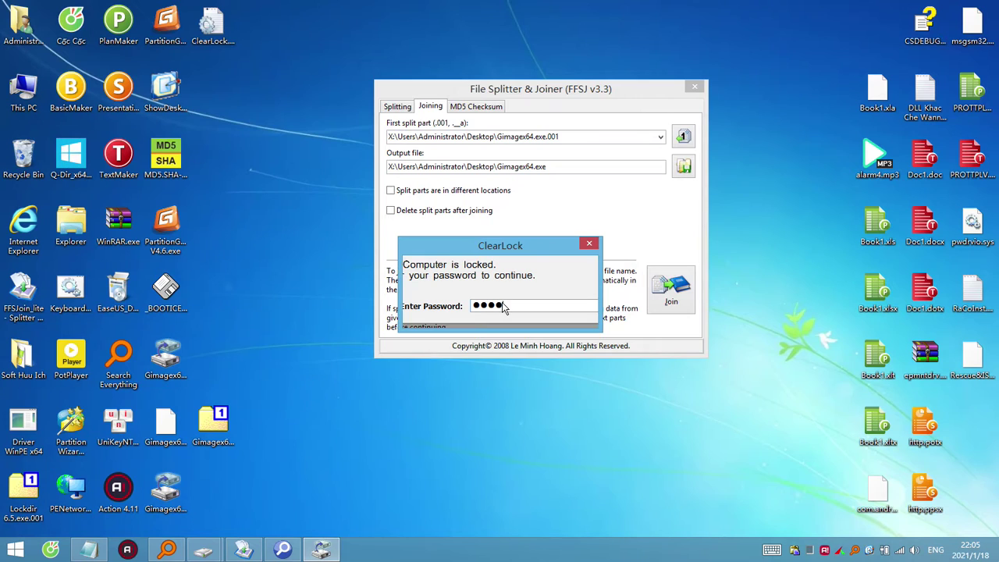
left_click(564, 313)
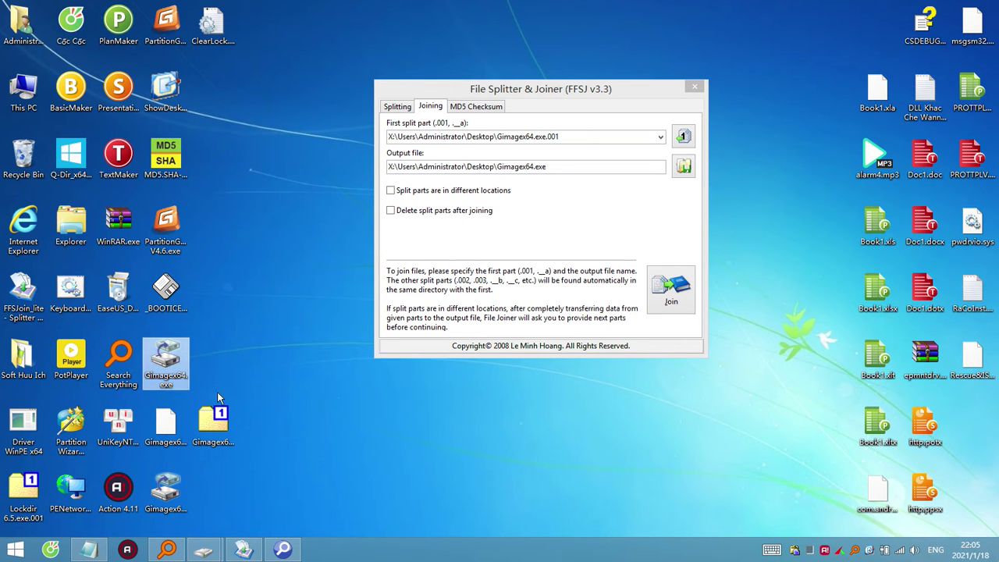
left_click(213, 426)
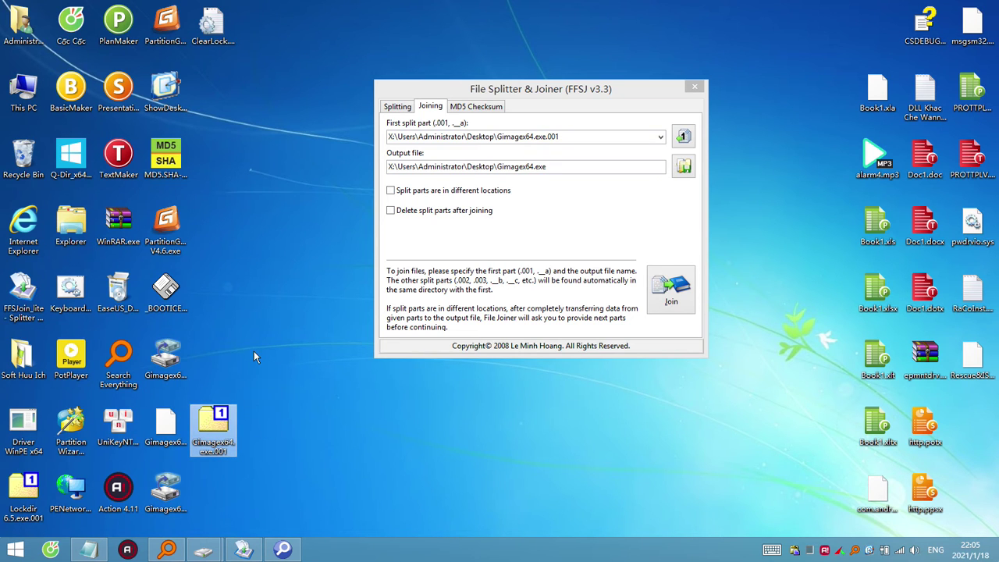
left_click(457, 156)
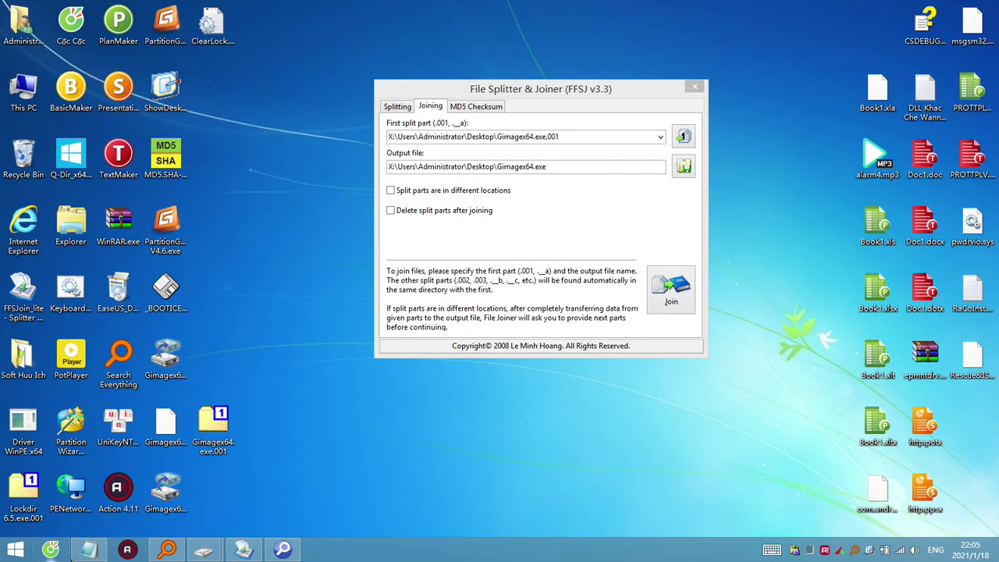
left_click(87, 551)
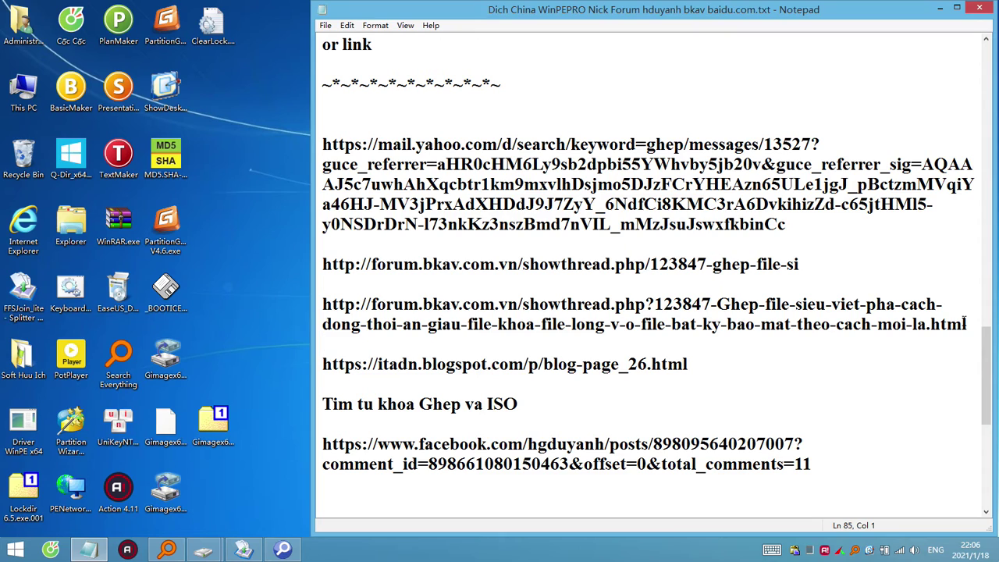
scroll(978, 365, "up", 20)
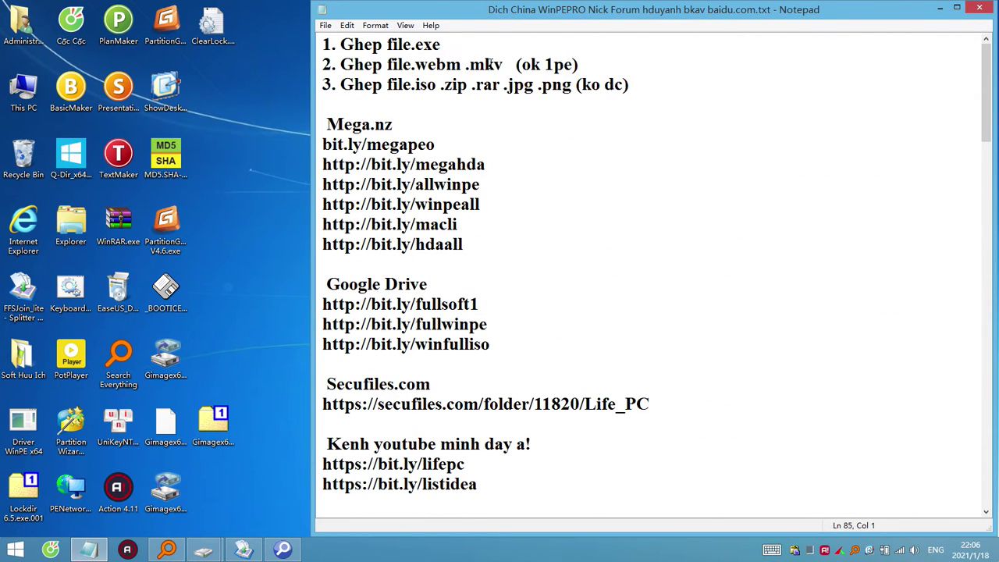
left_click_drag(461, 65, 419, 66)
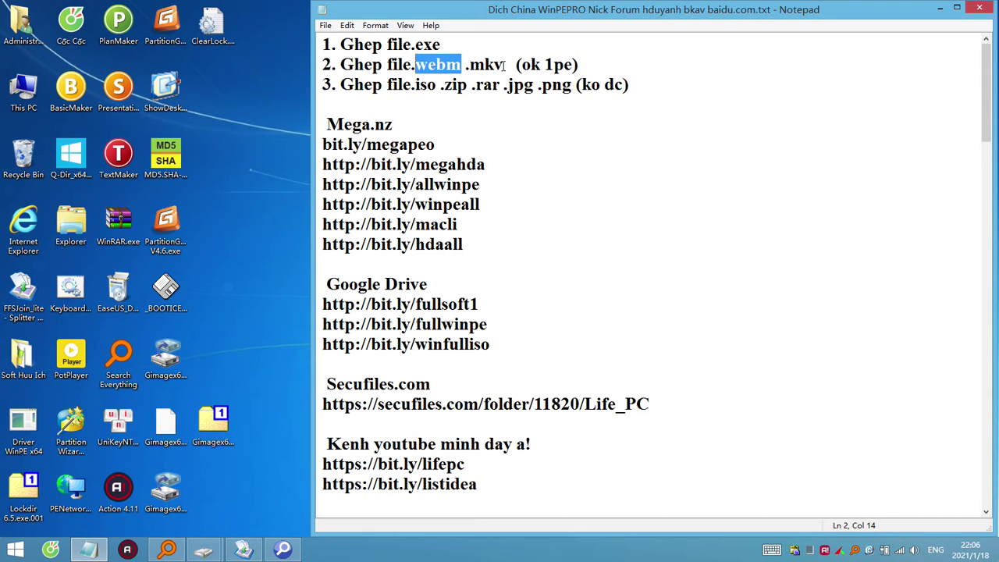
left_click_drag(505, 65, 466, 66)
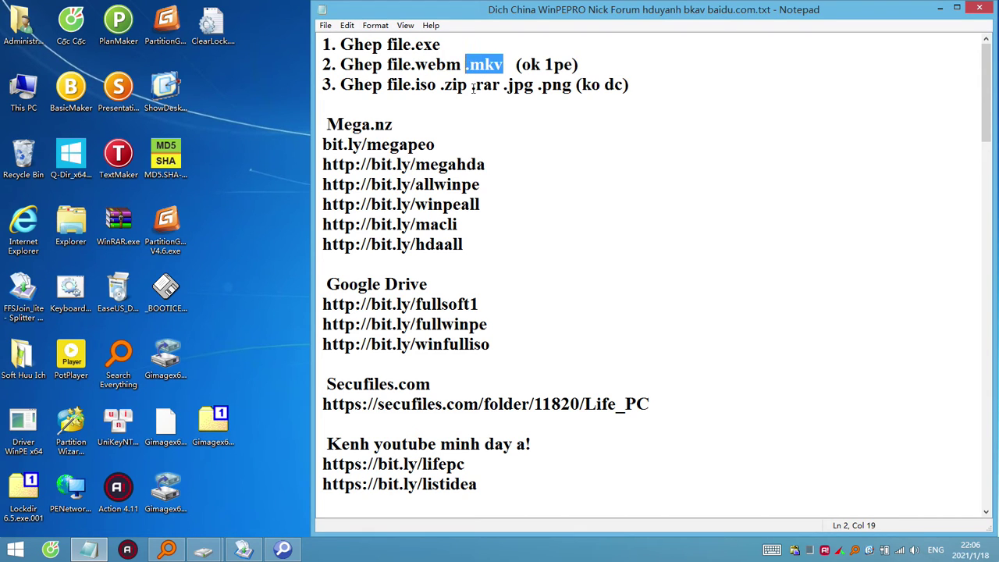
left_click_drag(637, 85, 387, 85)
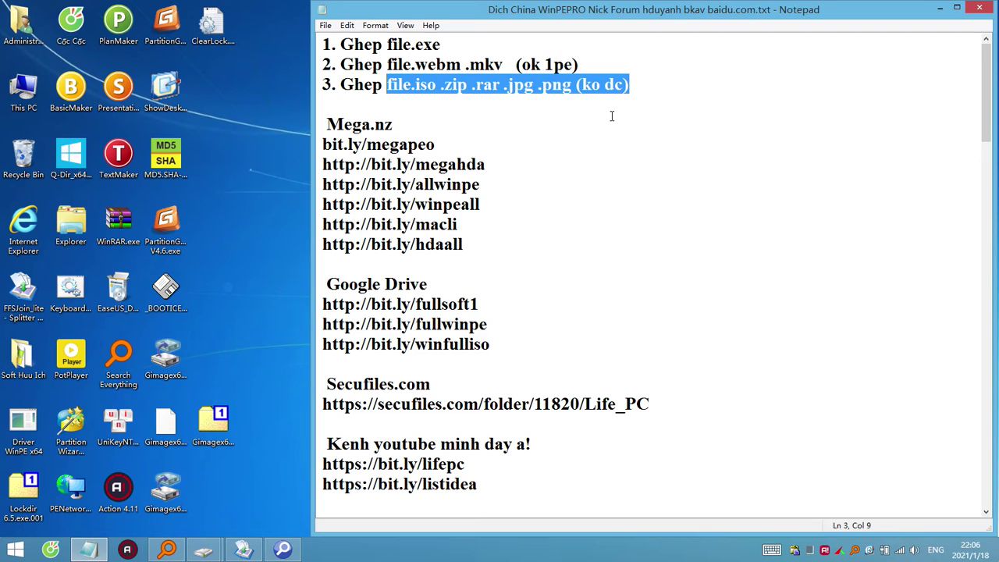
left_click_drag(459, 40, 310, 43)
left_click(665, 126)
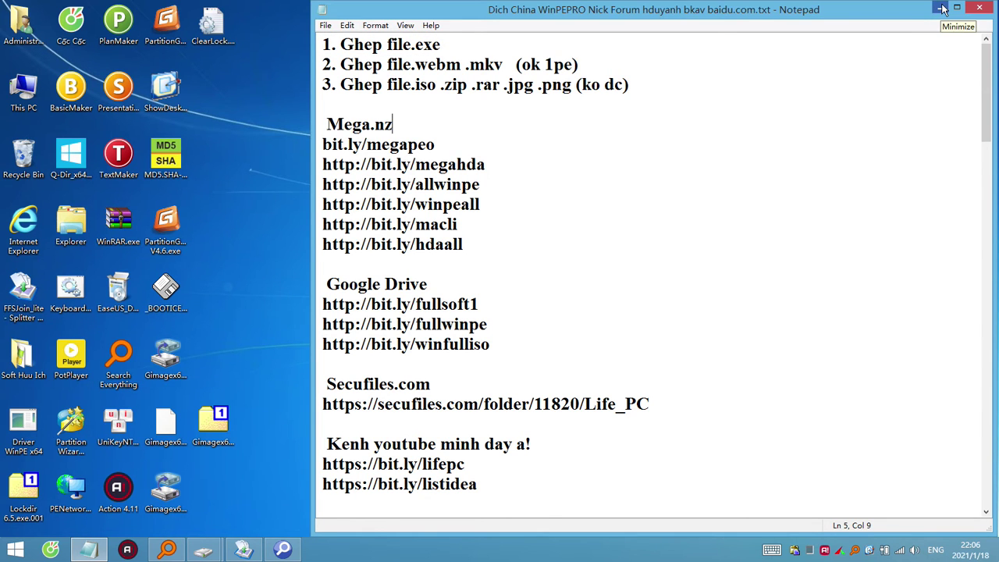
left_click(941, 10)
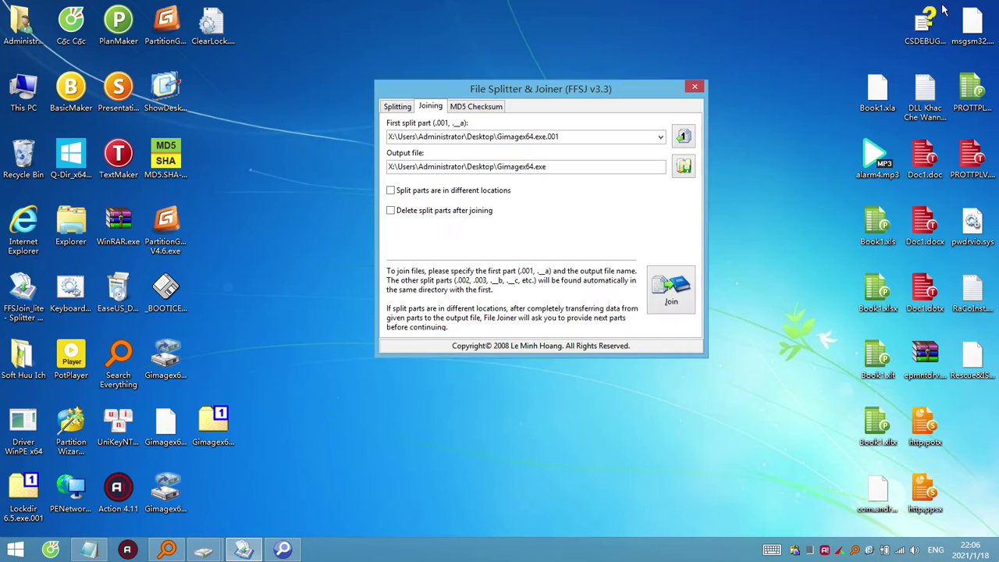
Stack http.potx, Doc1.doc and Book1.xls left of the FFSJ window, then select Gimagex64.exe.
left_click(876, 157)
left_click(884, 233)
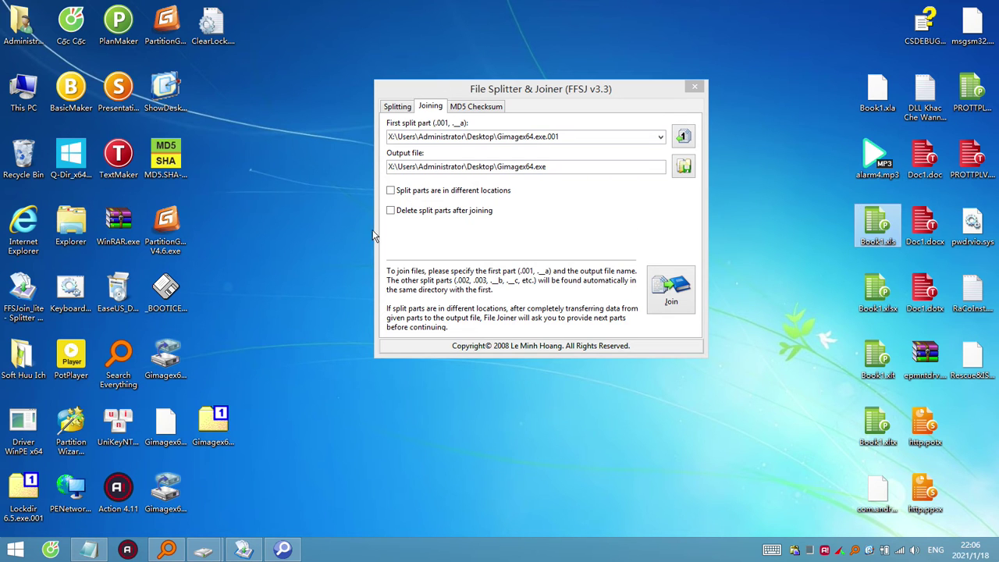
left_click_drag(310, 251, 310, 308)
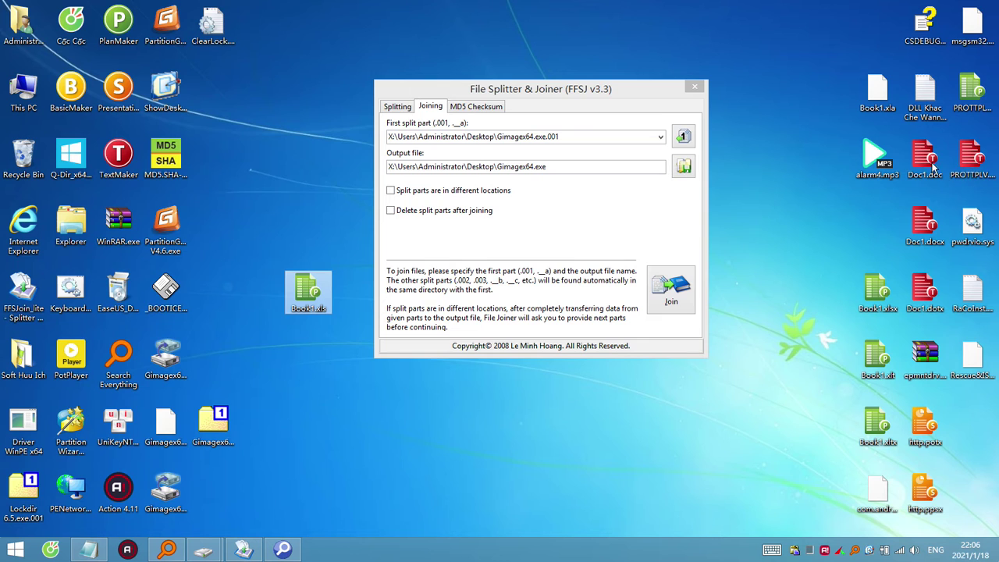
left_click_drag(934, 164, 312, 233)
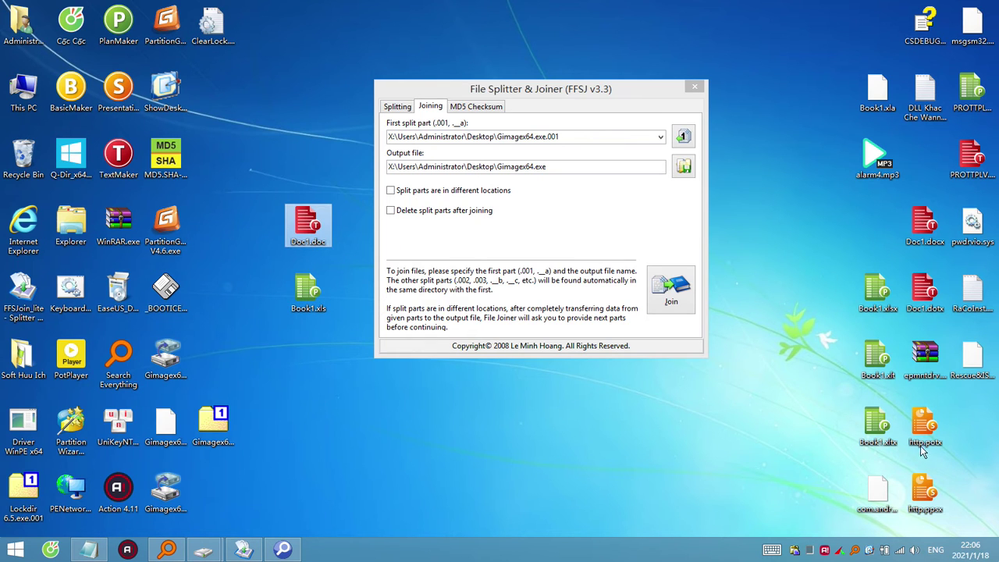
left_click(925, 487)
left_click_drag(927, 428, 325, 196)
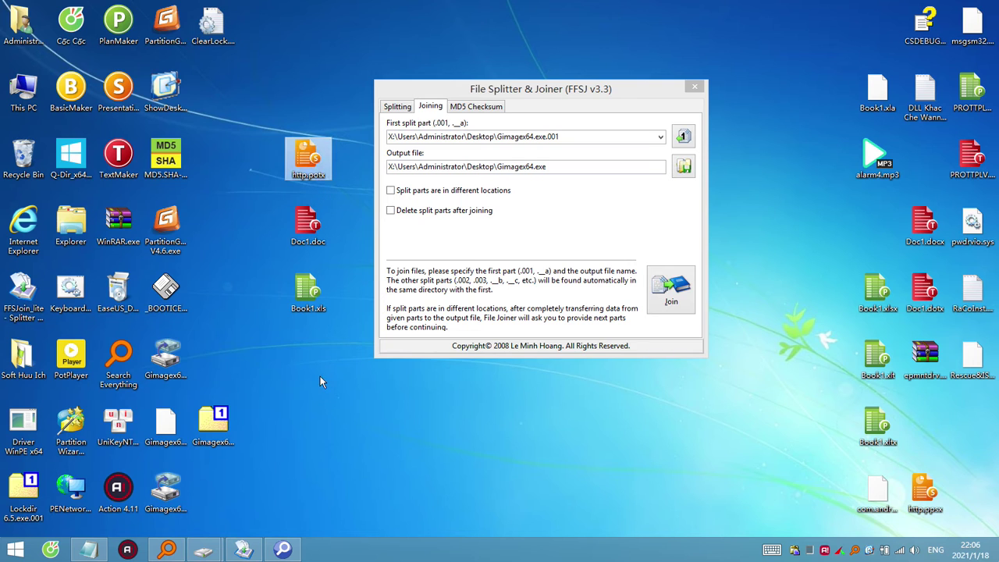
left_click(310, 346)
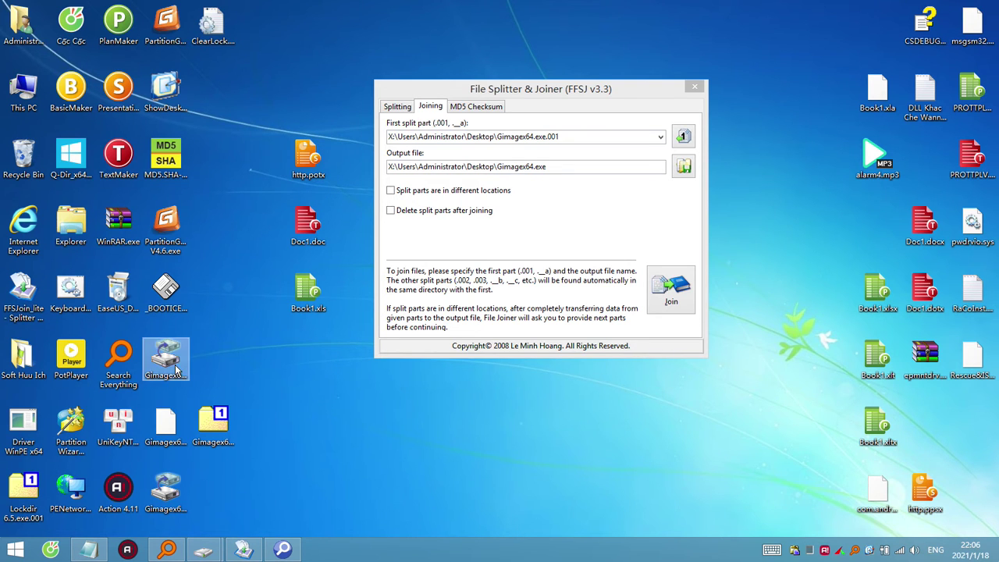
mouse_move(210, 551)
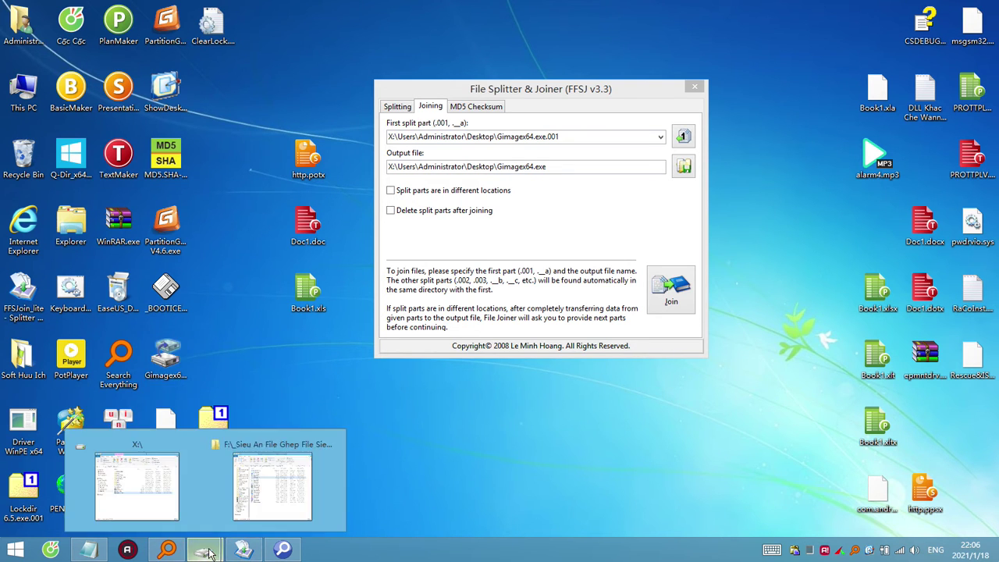
left_click(164, 361)
mouse_move(204, 550)
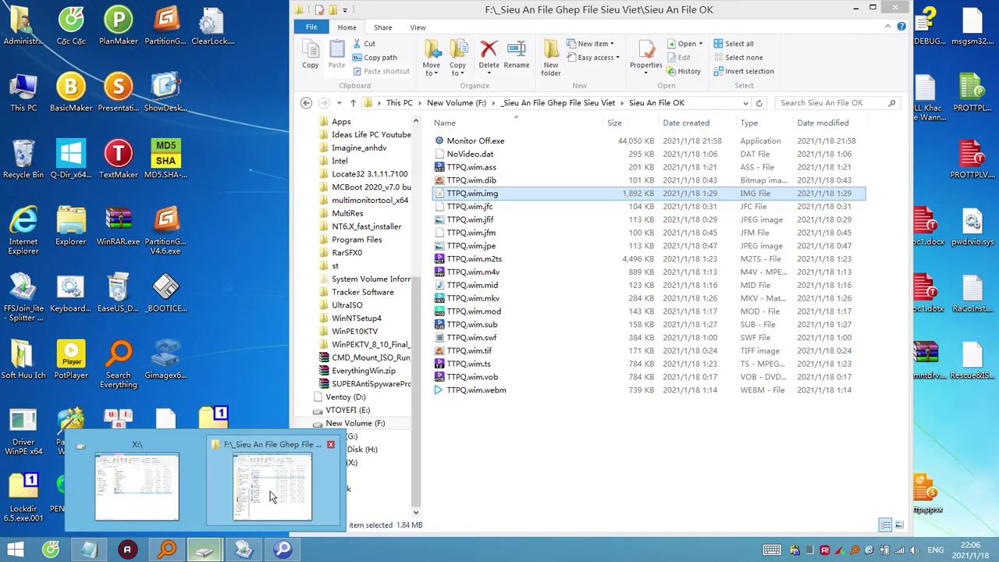
Paste Gimagex64.exe into the F: drive's Sieu An File OK folder.
left_click(271, 486)
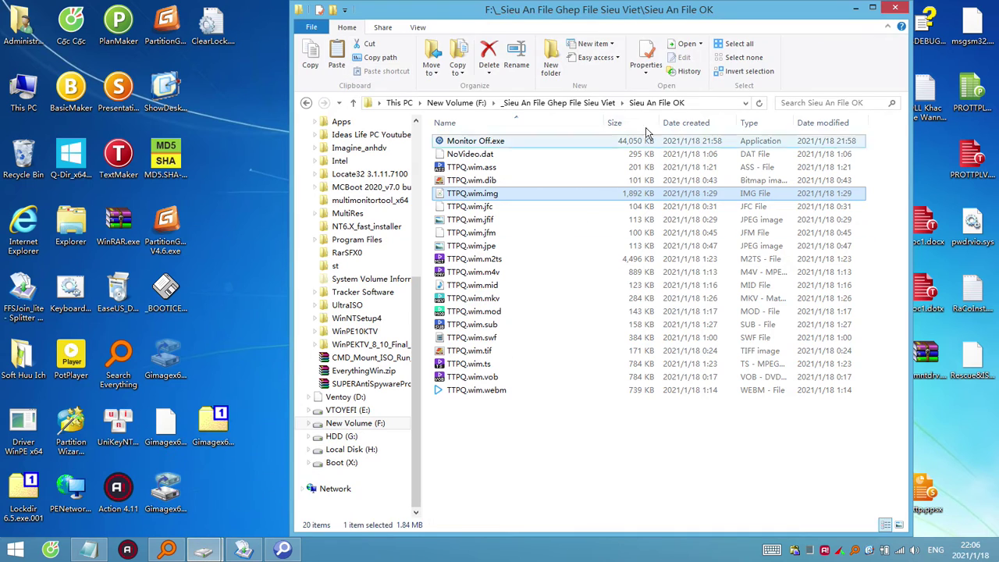
left_click(584, 104)
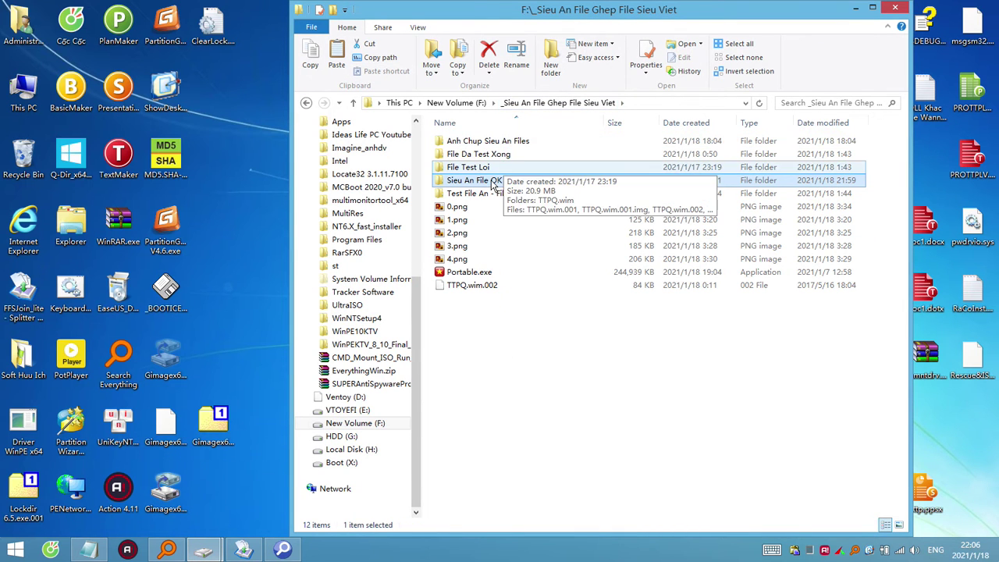
double_click(490, 184)
key("ctrl+v")
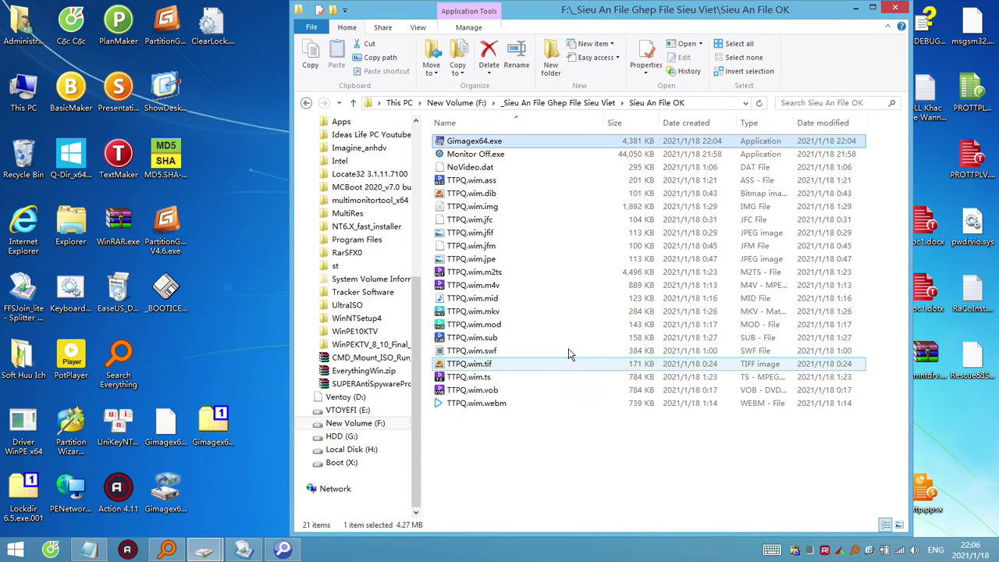
Move Gimagex64ZZZ.exe into Sieu An File OK, test-run and close it, then minimize Explorer.
left_click(170, 504)
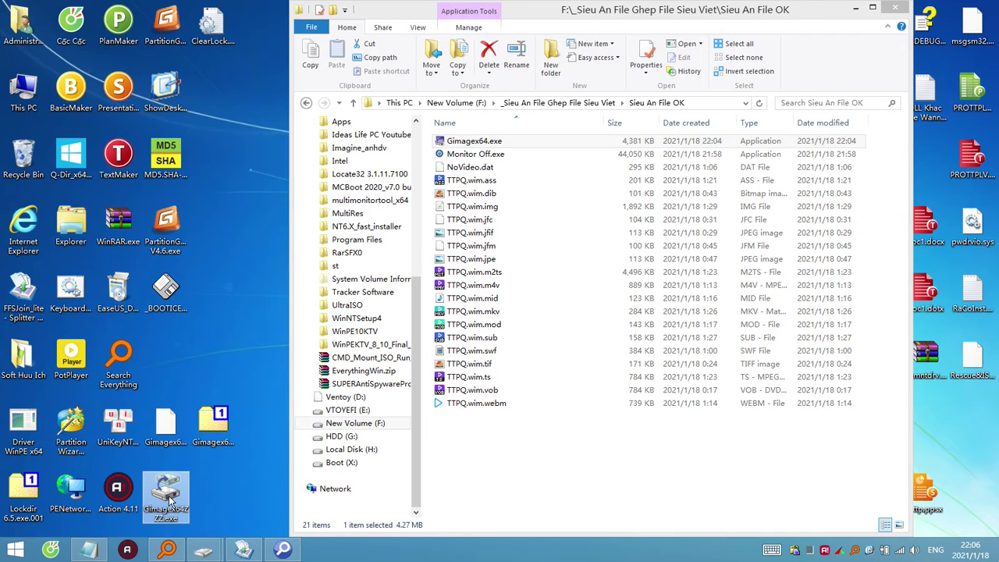
right_click(170, 498)
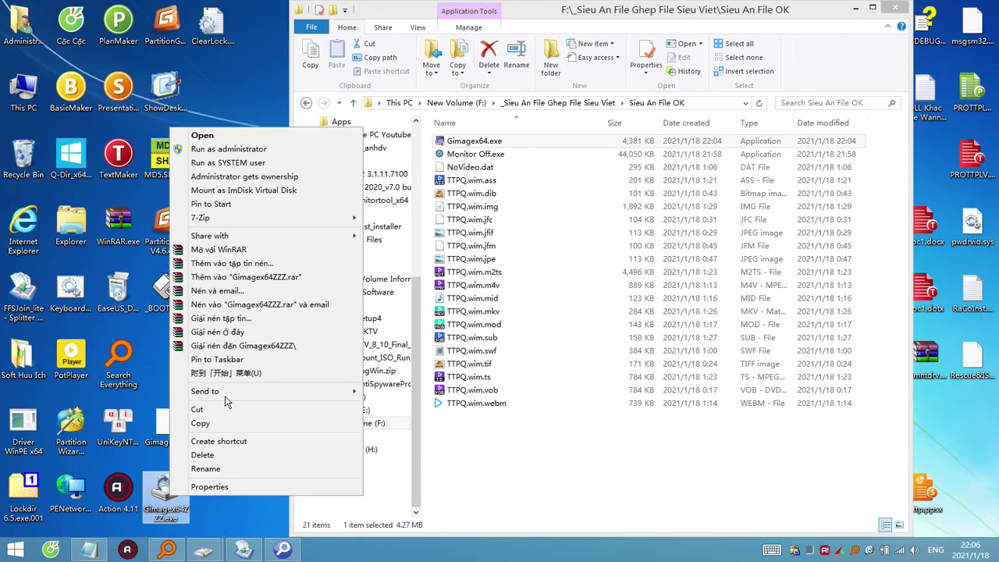
left_click(192, 512)
left_click(526, 476)
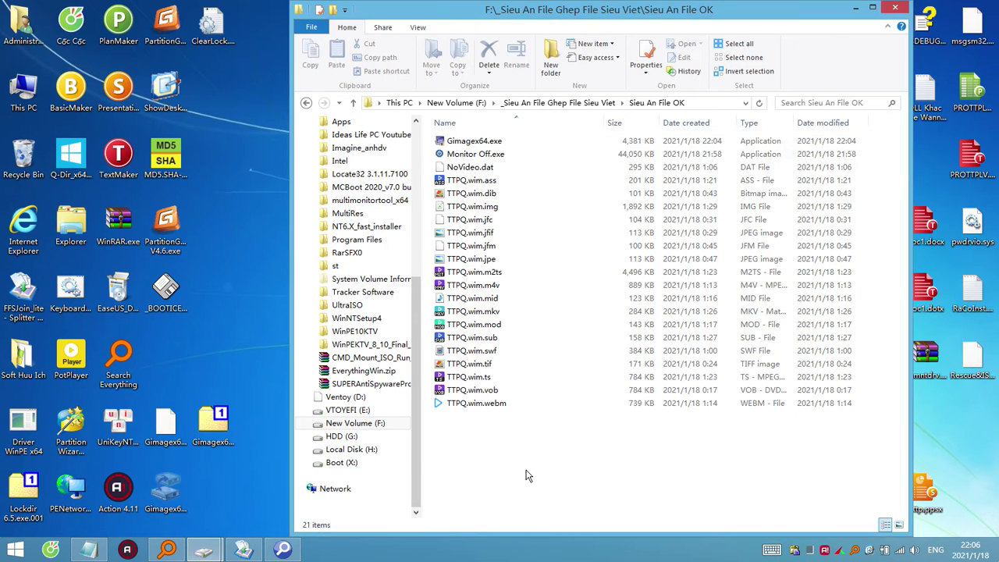
key("ctrl+v")
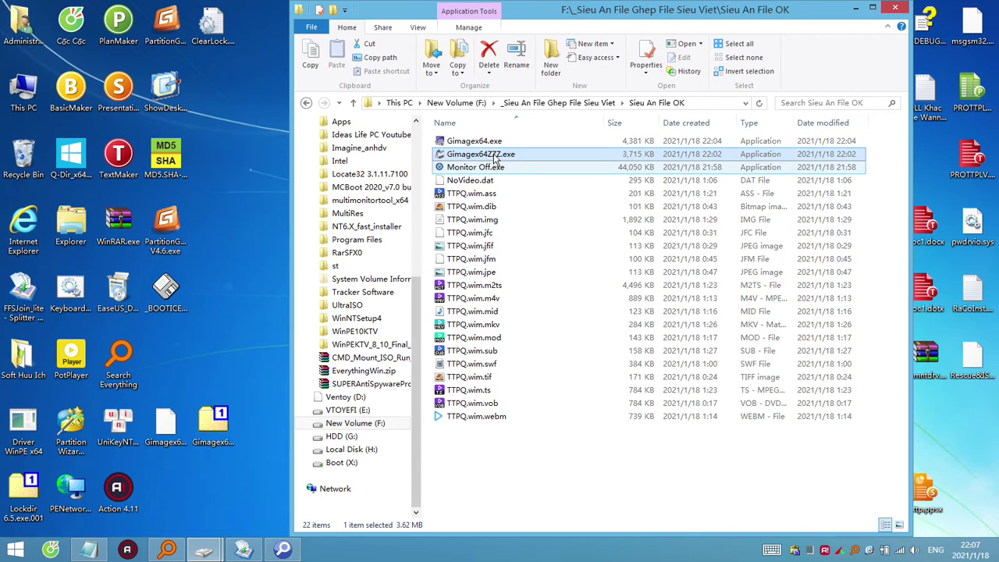
double_click(495, 156)
left_click(647, 141)
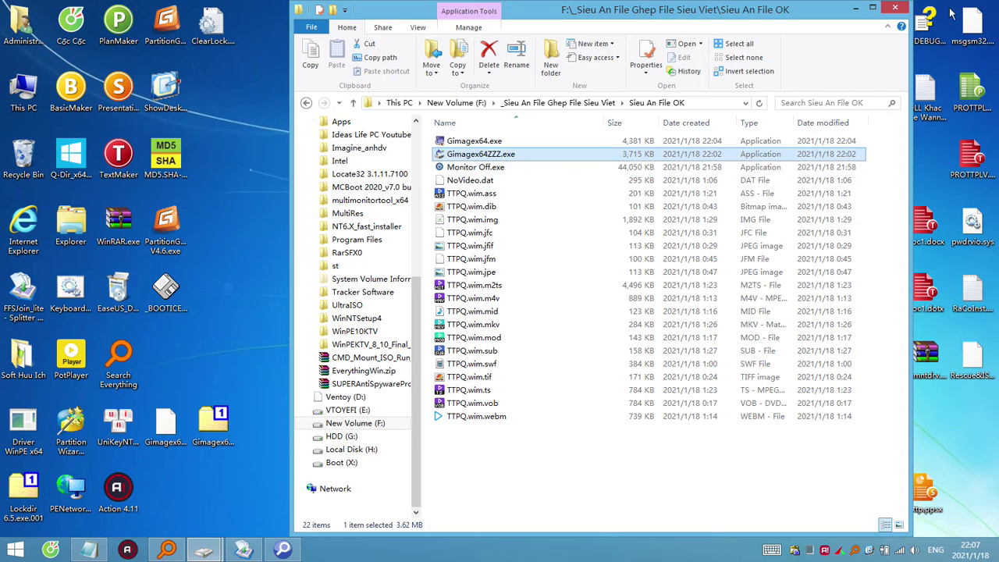
left_click(851, 8)
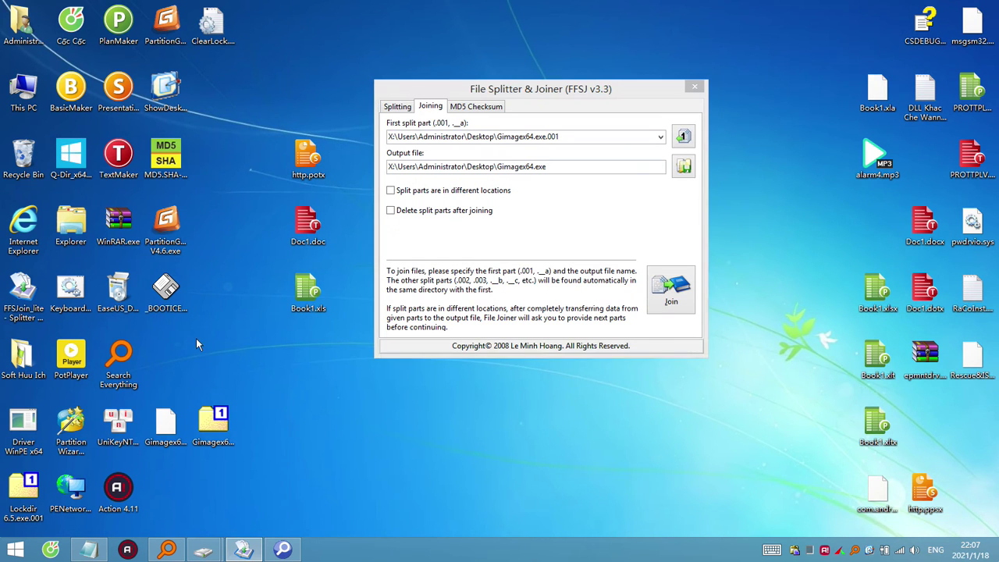
Open Gimagex64.exe.001 in 7-Zip, try running the Gimagex64.exe inside, then close it and delete the part.
left_click(165, 426)
left_click(219, 426, "ctrl")
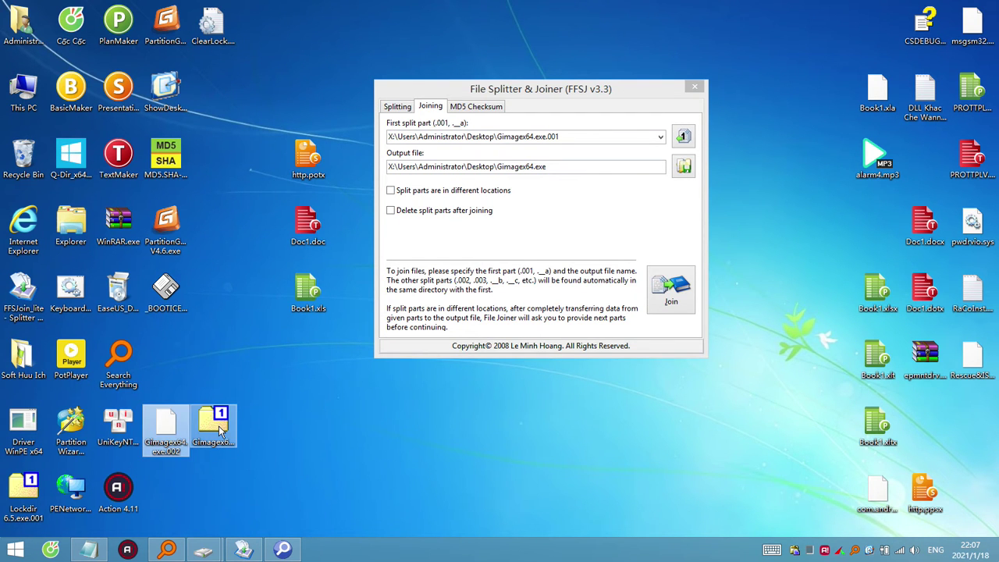
left_click(220, 430)
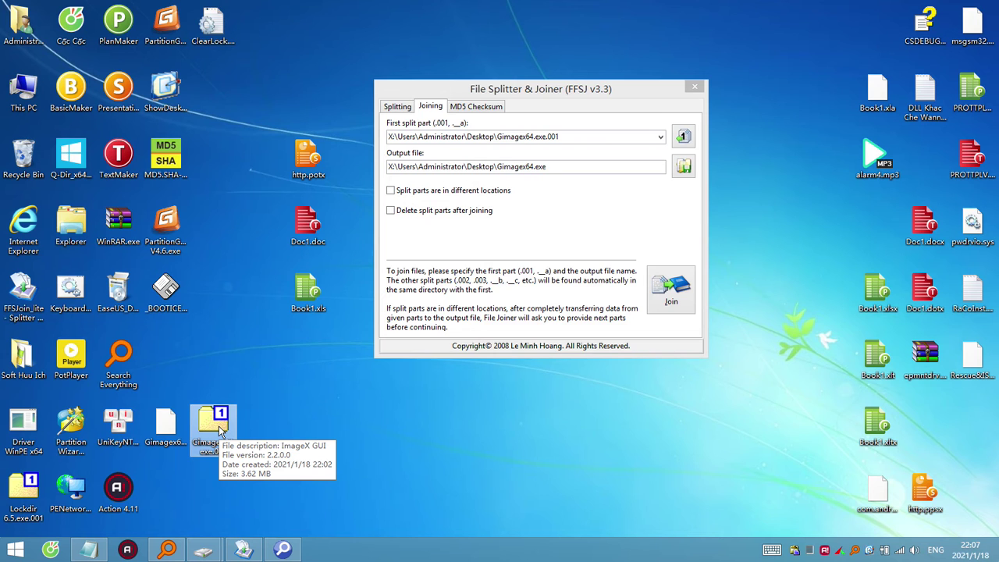
double_click(220, 430)
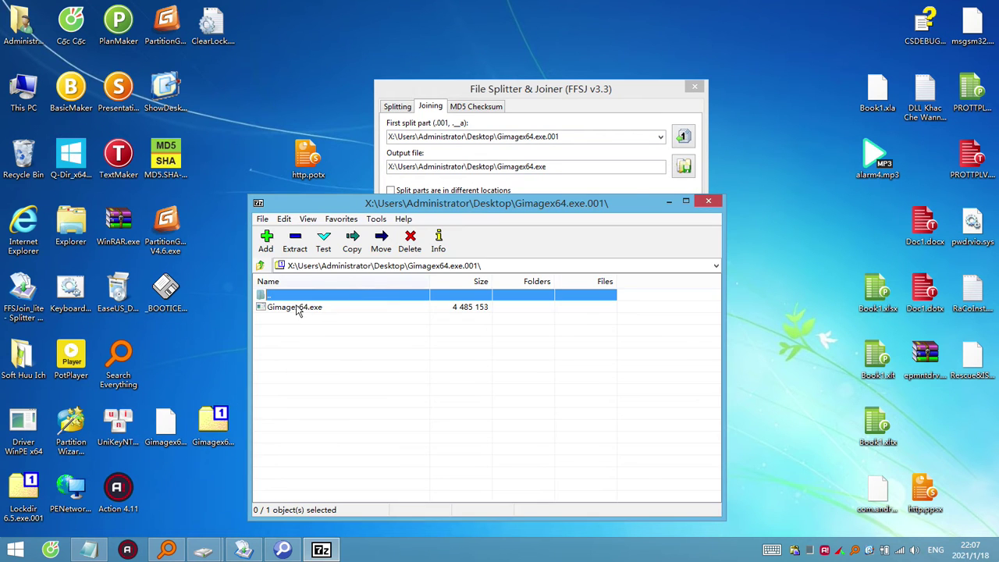
left_click(294, 312)
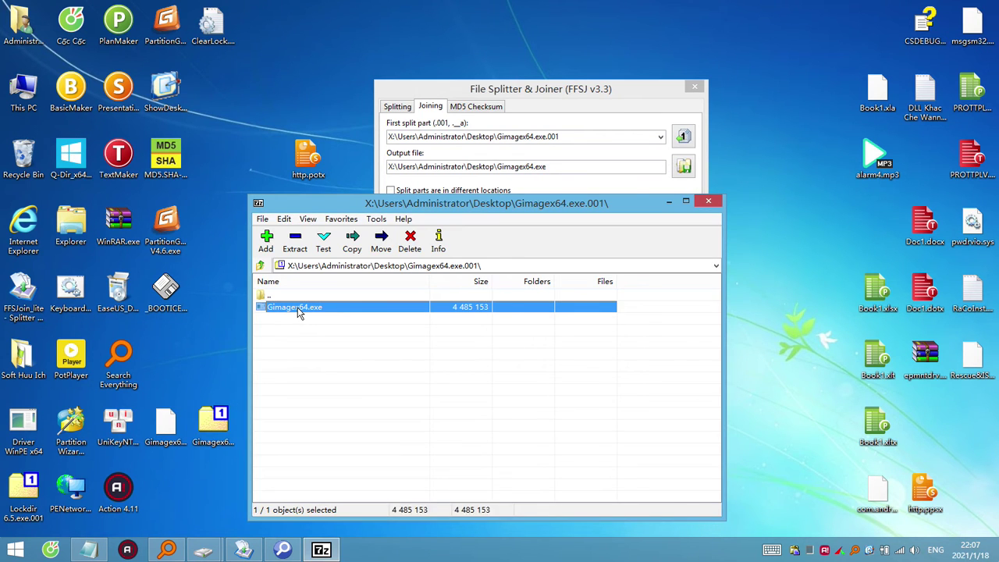
double_click(300, 306)
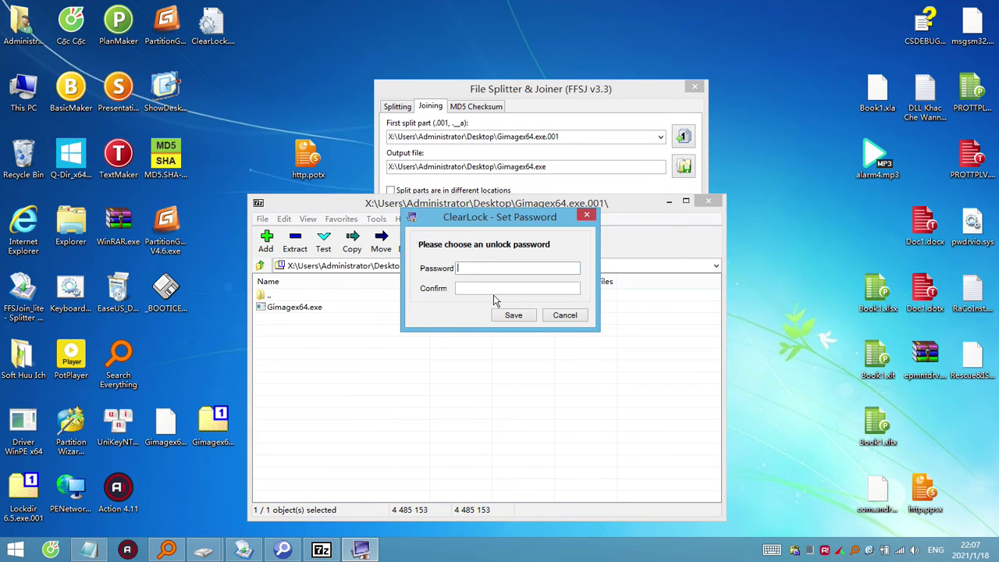
left_click(567, 315)
left_click(711, 204)
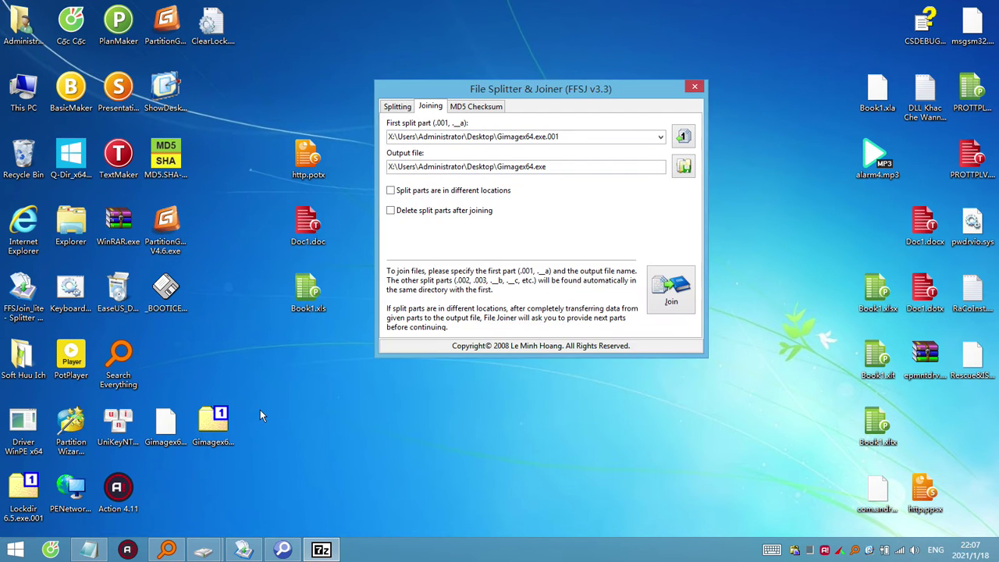
left_click_drag(213, 426, 28, 155)
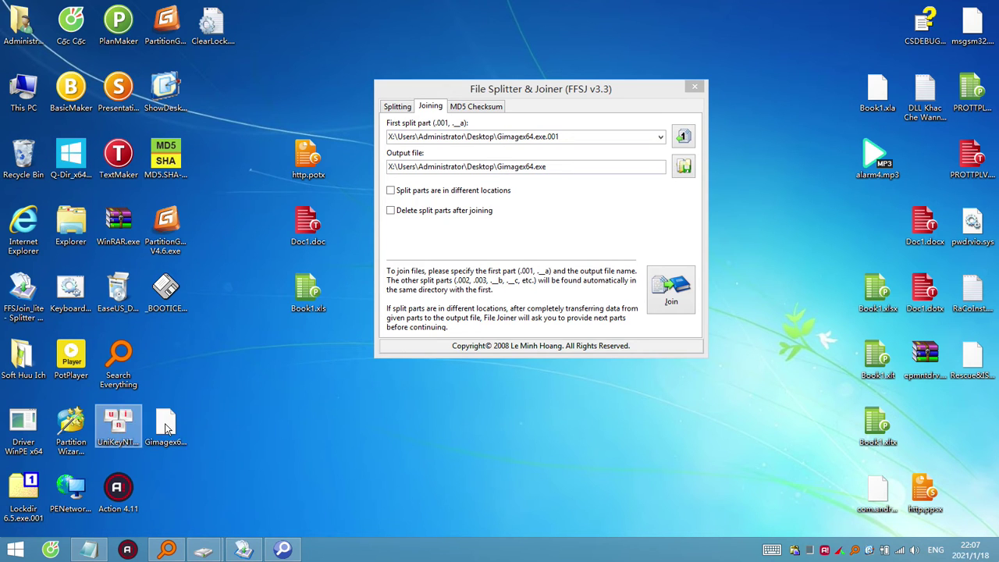
Rename Book1.xls to Book1.xls.001.
left_click(166, 426)
left_click(308, 306)
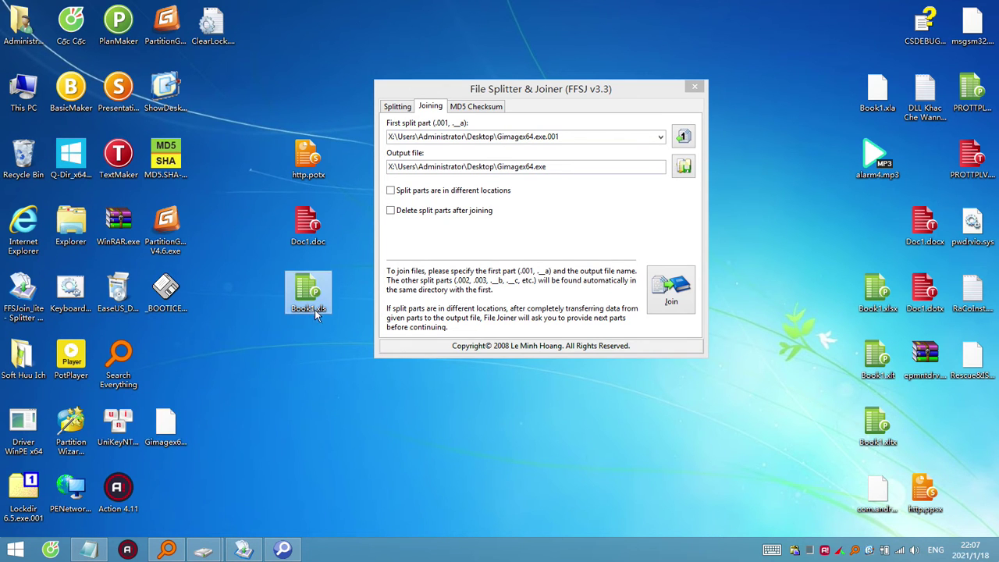
key("F2")
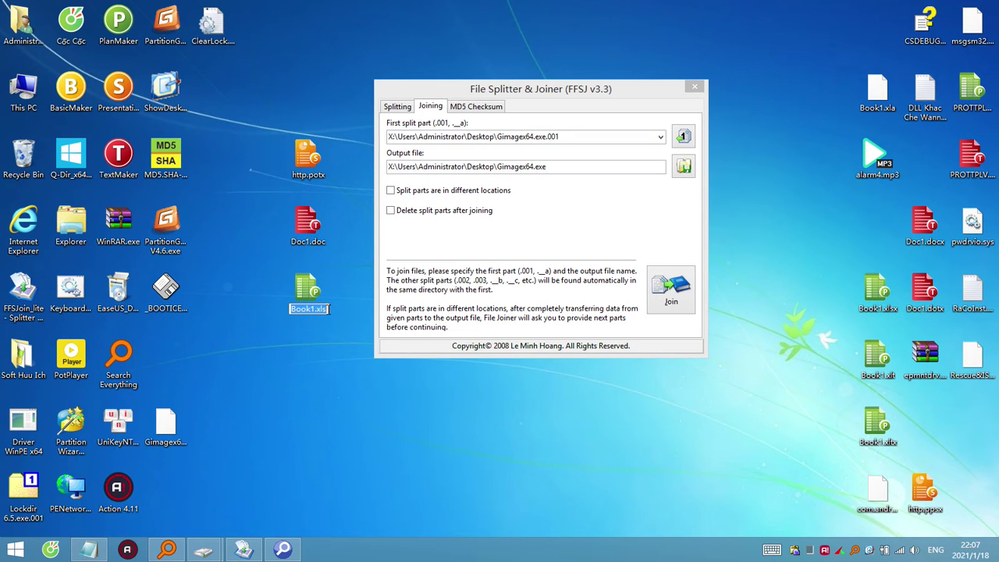
type(".001")
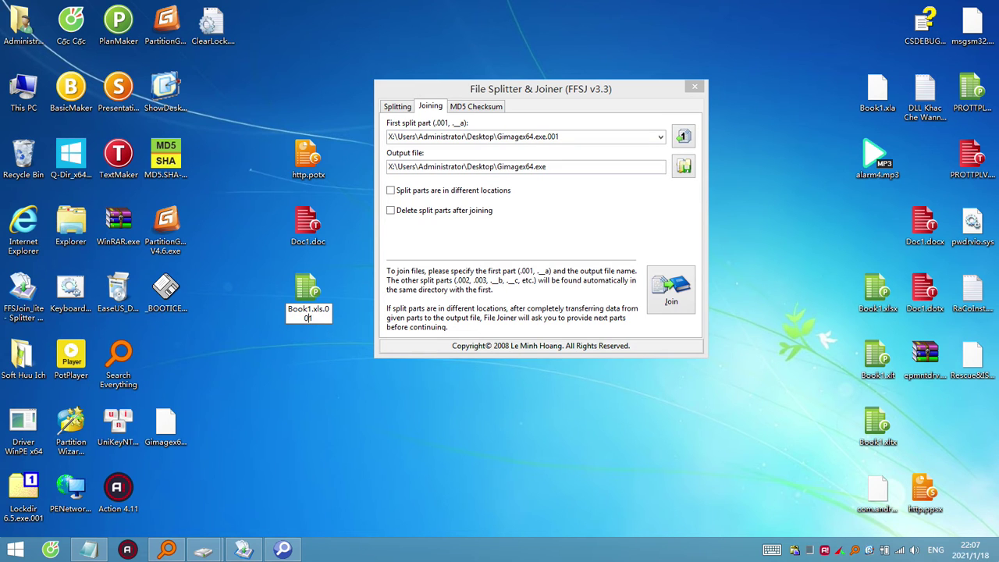
key("ctrl+a")
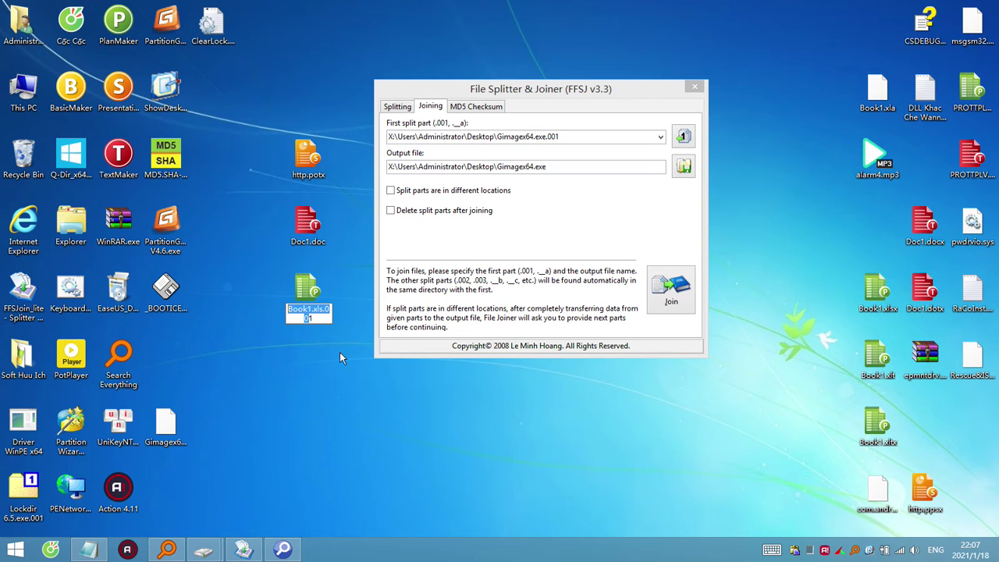
key("Return")
key("Return")
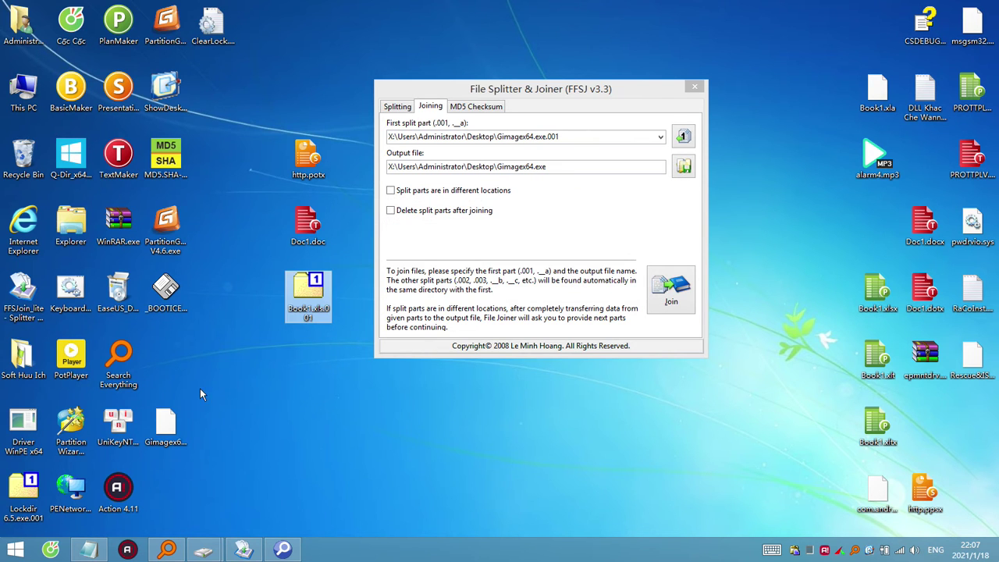
Rename Gimagex64.exe.002 to Book1.xls.002 and place it beside Book1.xls.001.
left_click(176, 422)
key("F2")
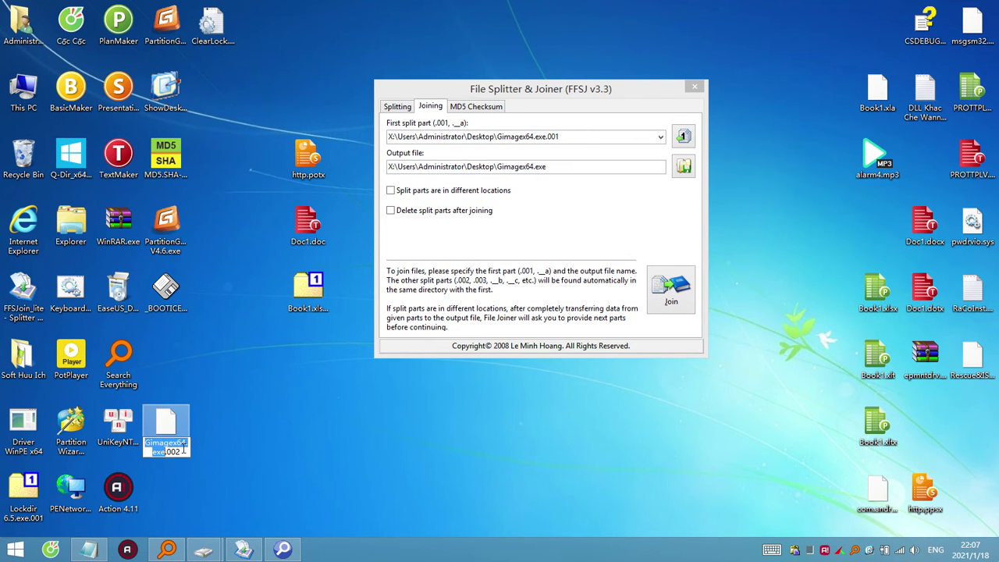
type("Book1.xls.00")
key("Return")
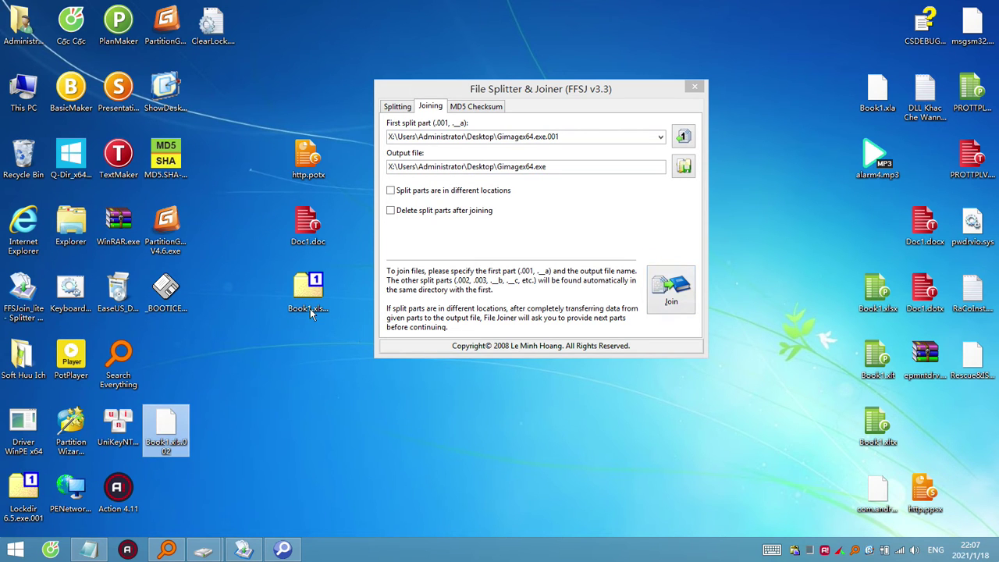
left_click_drag(173, 418, 220, 286)
left_click_drag(309, 287, 265, 286)
Join the parts into Book1.xls with Book1.xls.001 as the first split part.
left_click(657, 298)
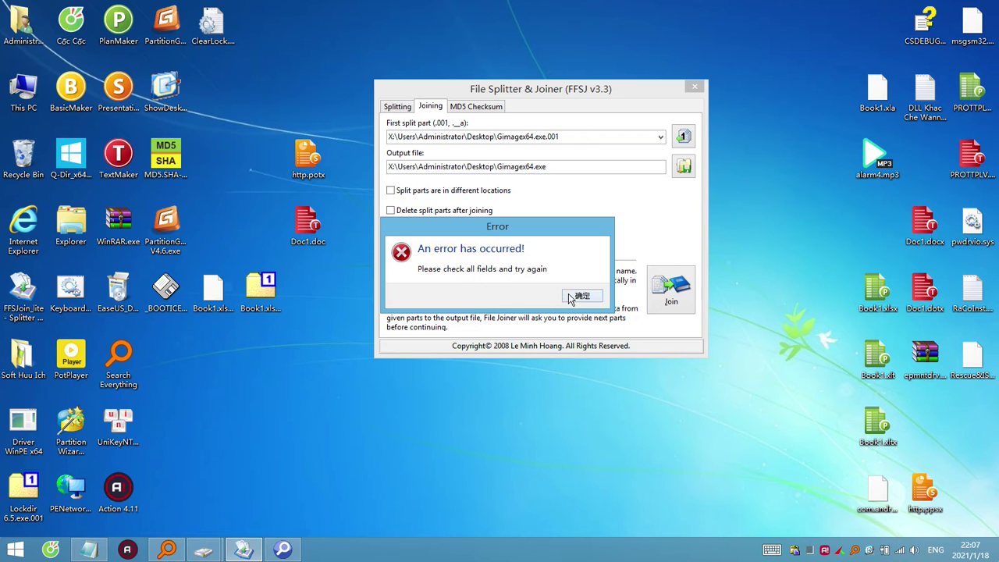
left_click(576, 297)
left_click_drag(256, 304, 506, 145)
left_click(672, 287)
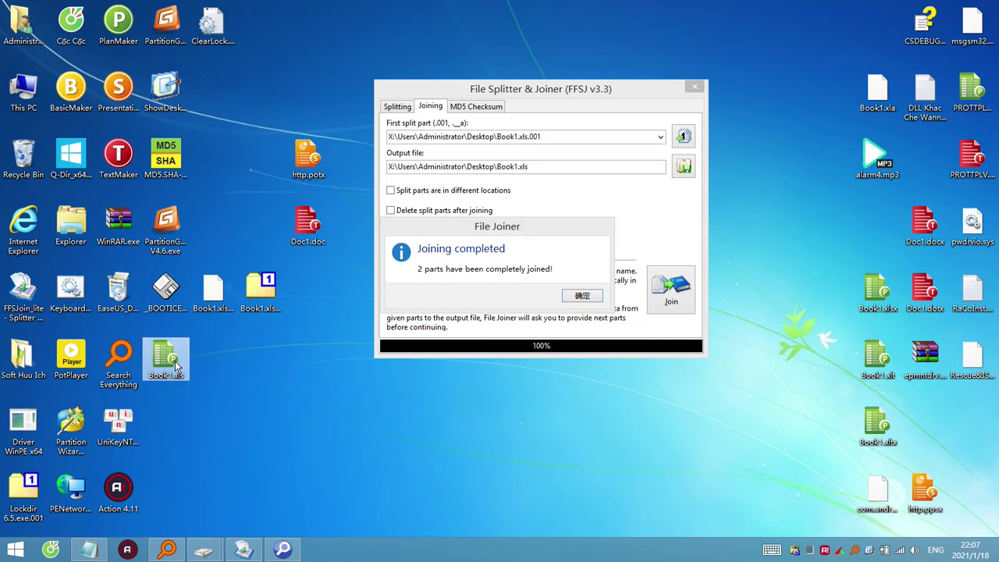
Open the joined Book1.xls in PlanMaker to verify it, then close it.
double_click(174, 362)
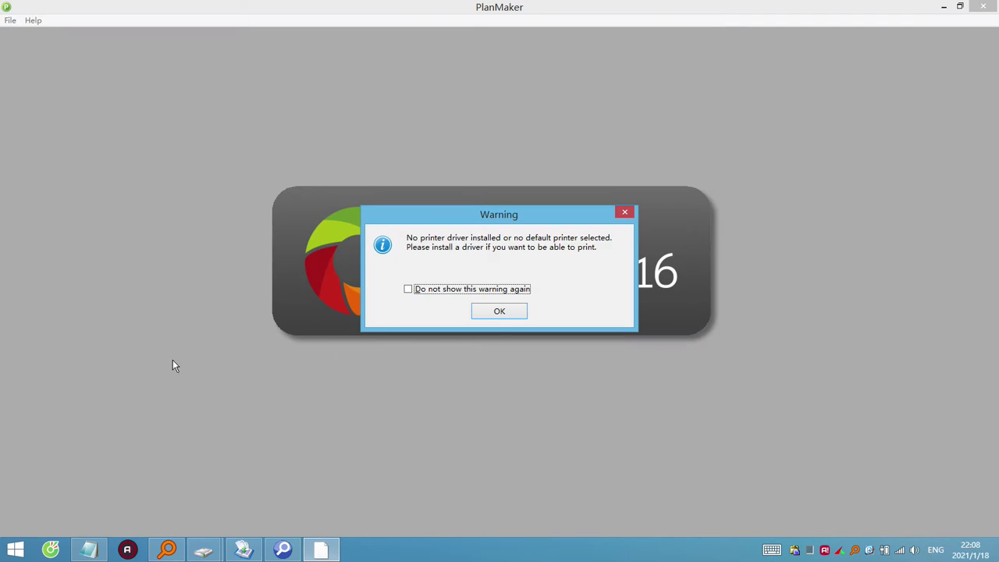
left_click(502, 309)
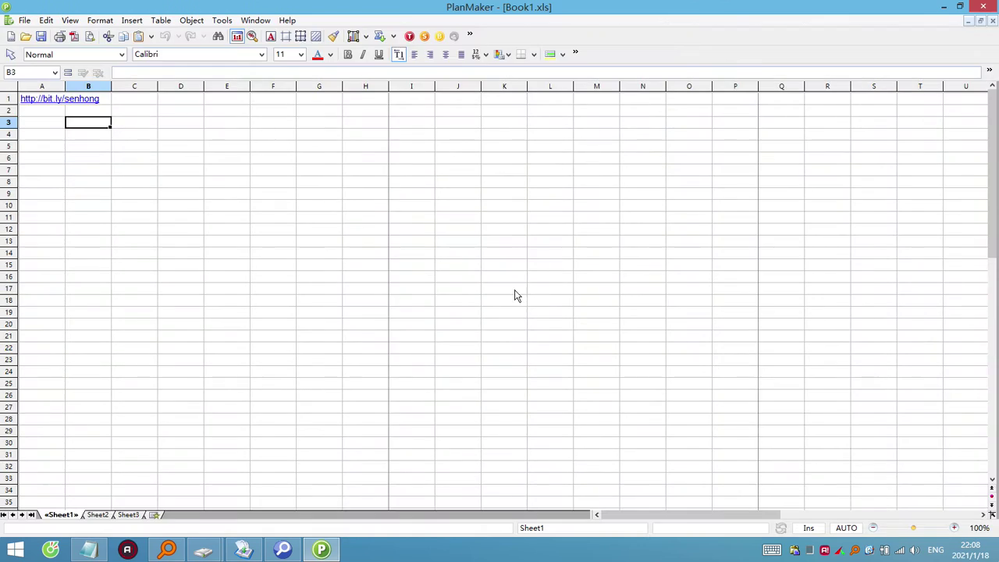
left_click(989, 10)
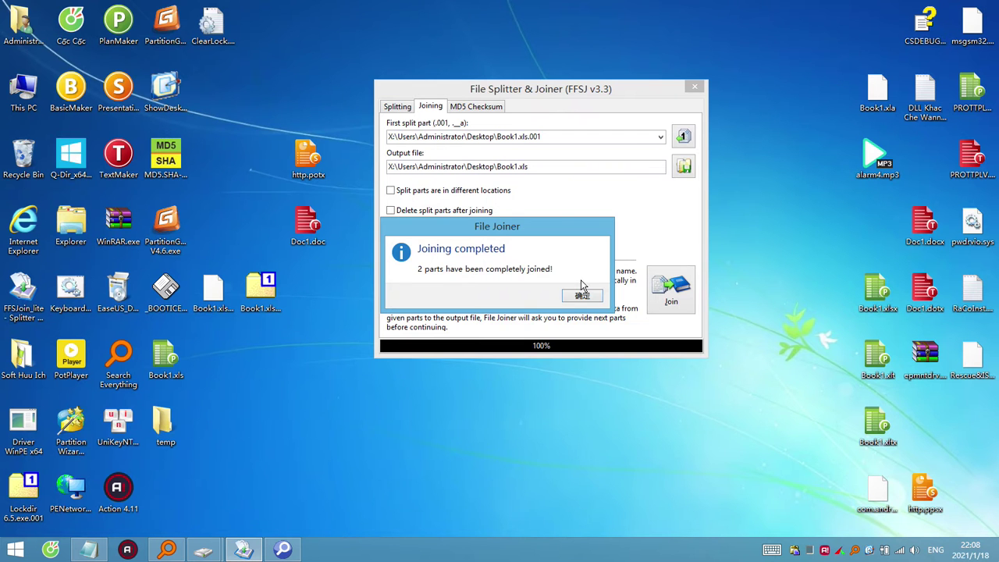
left_click(592, 294)
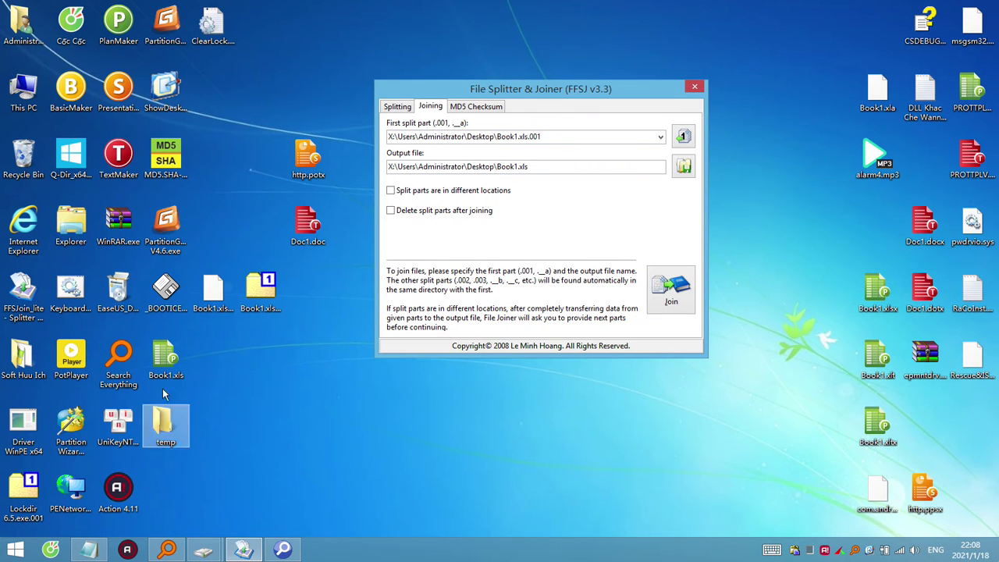
View Book1.xls in 7-Zip as an archive, widening the Name column to read its Workbook streams.
right_click(163, 359)
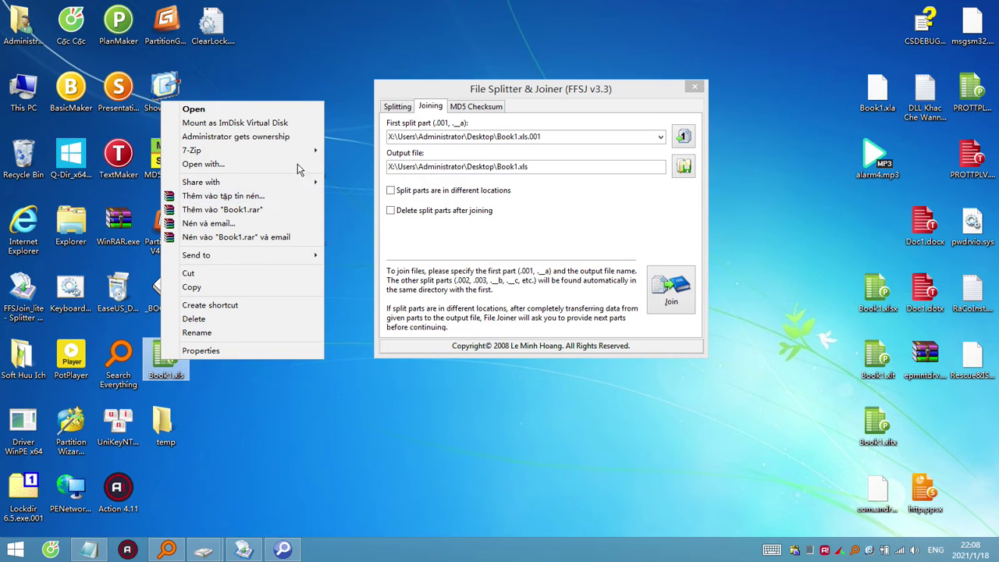
mouse_move(302, 153)
left_click(344, 151)
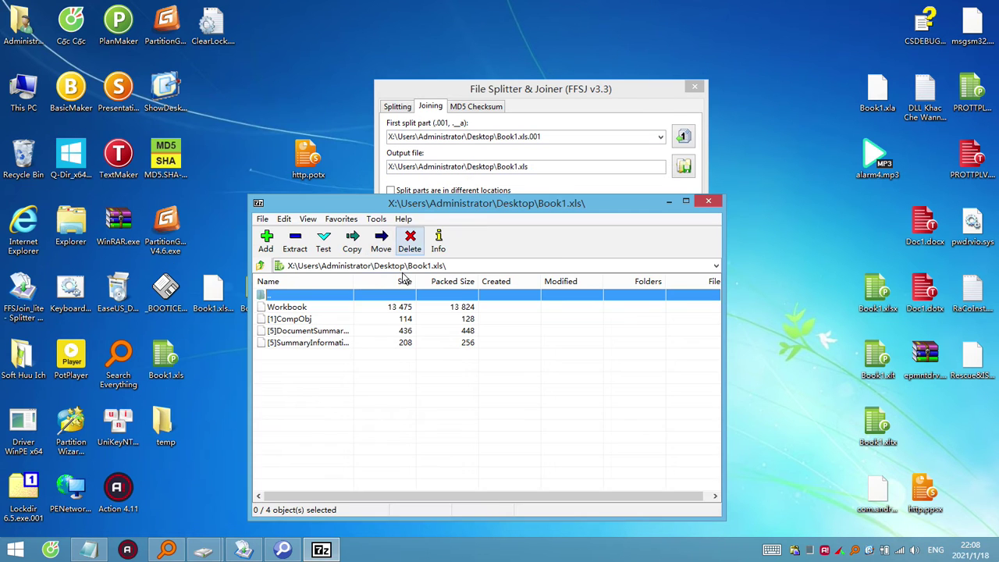
left_click_drag(354, 282, 408, 282)
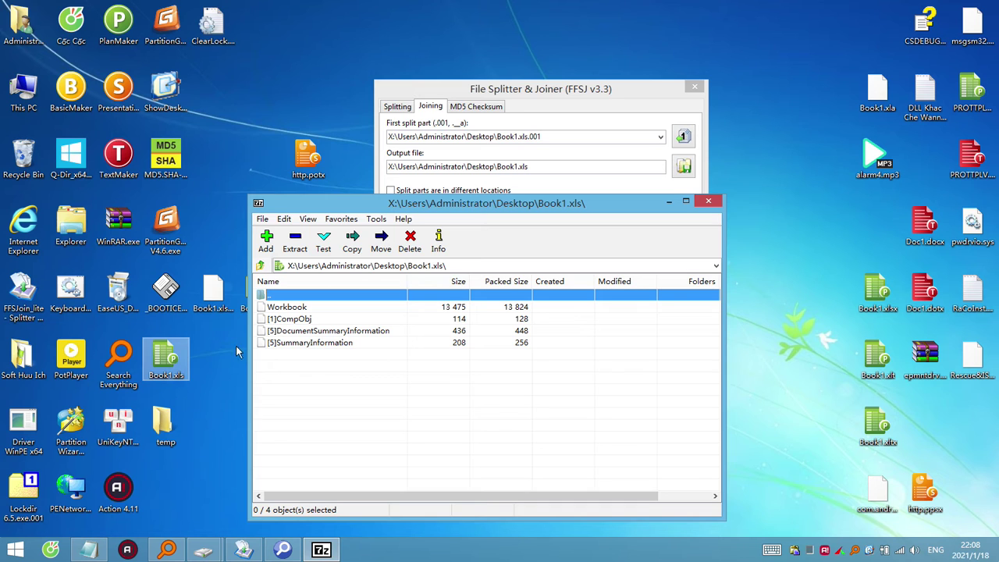
left_click(168, 373)
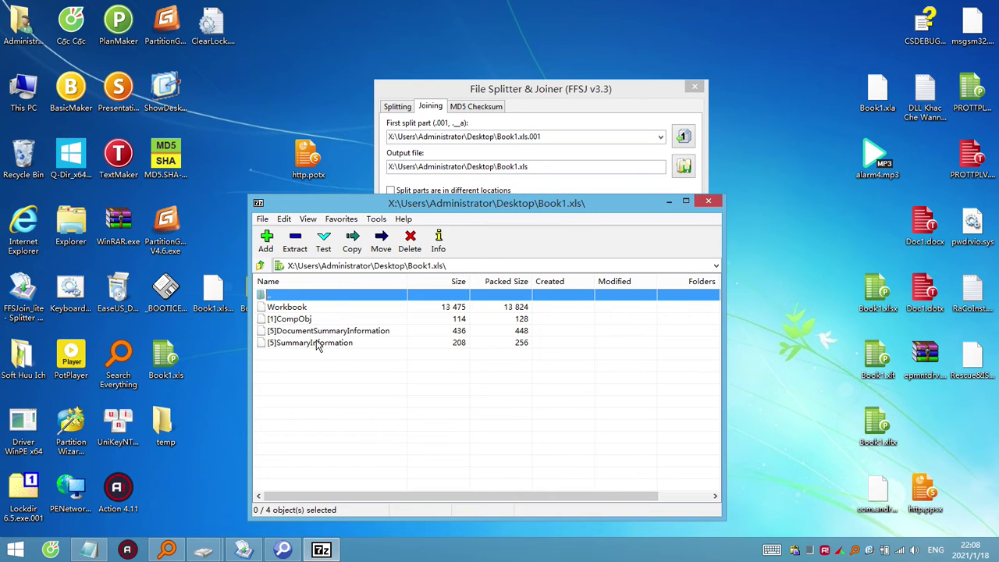
left_click(707, 201)
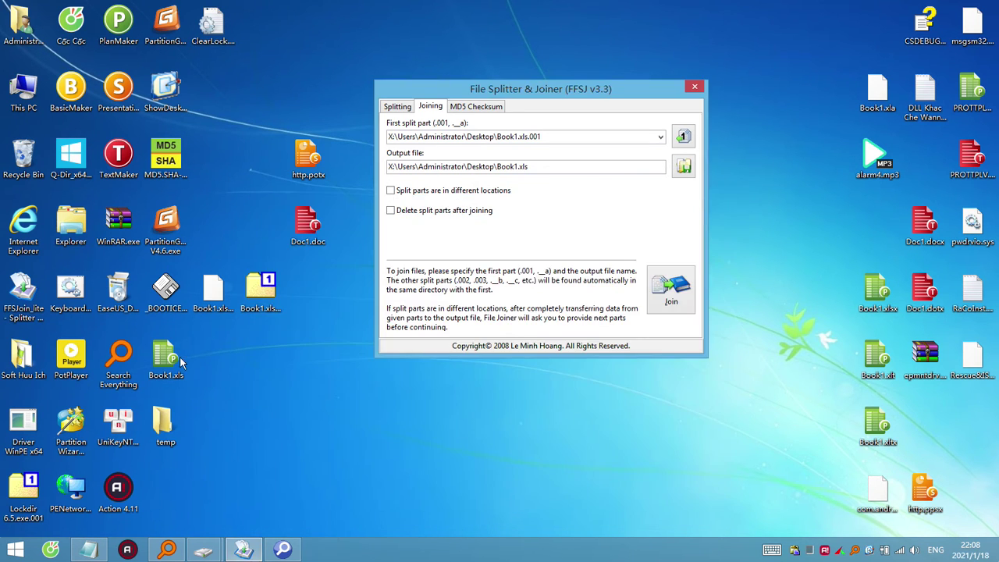
Check that the temp folder is empty and move it to the Recycle Bin.
double_click(166, 425)
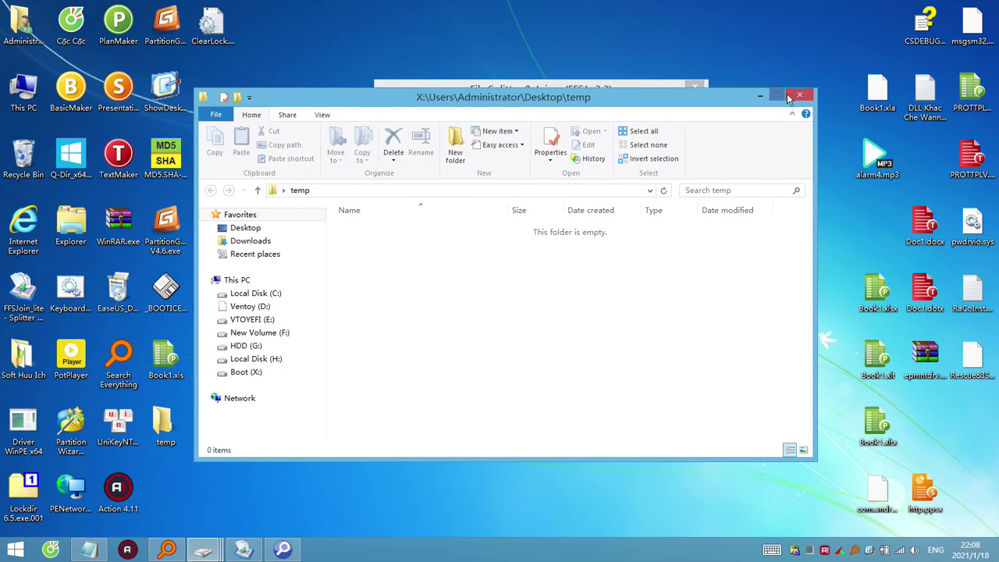
key("alt+F4")
left_click_drag(166, 428, 24, 160)
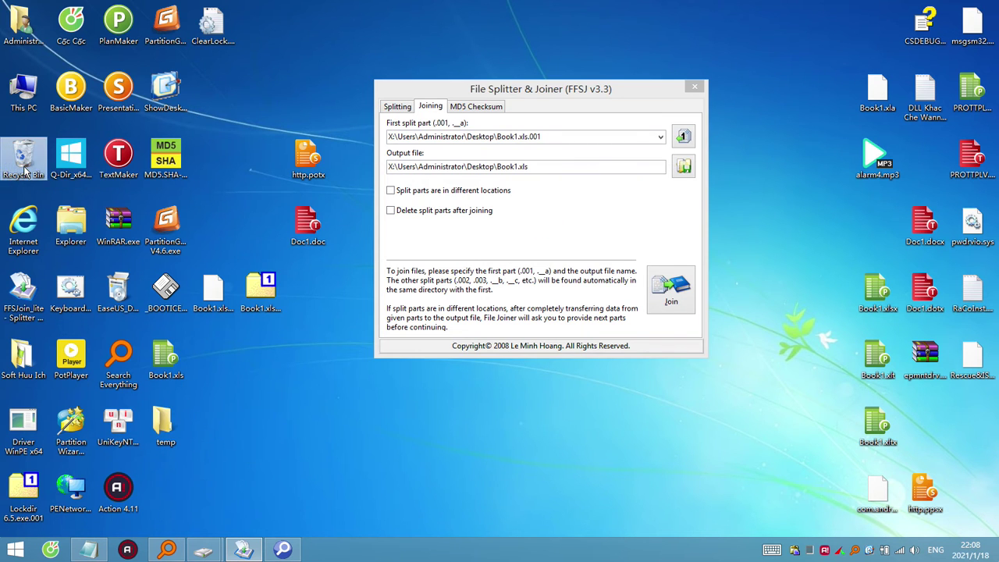
Reopen Book1.xls in 7-Zip, then move the file to the Recycle Bin.
right_click(174, 370)
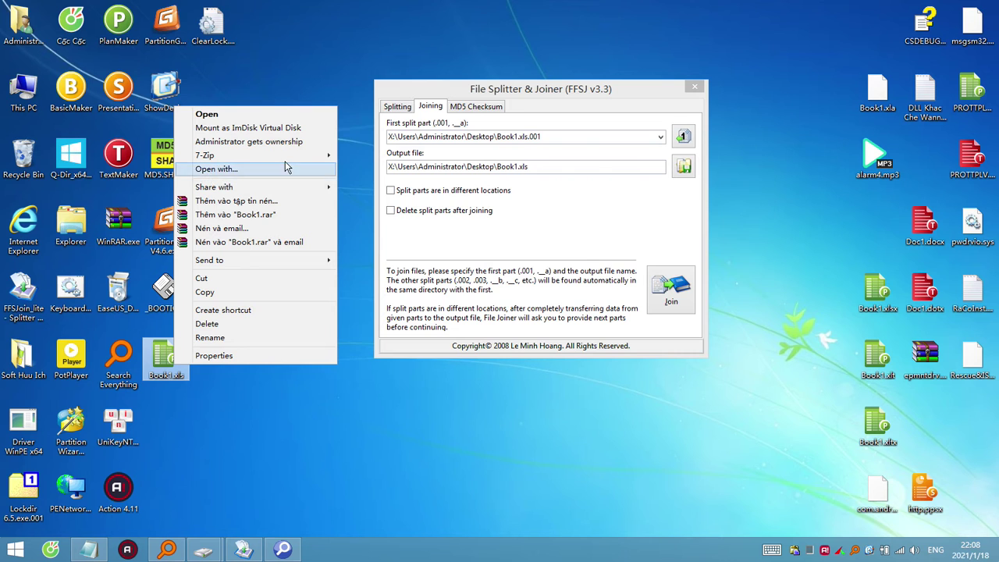
mouse_move(287, 159)
left_click(362, 156)
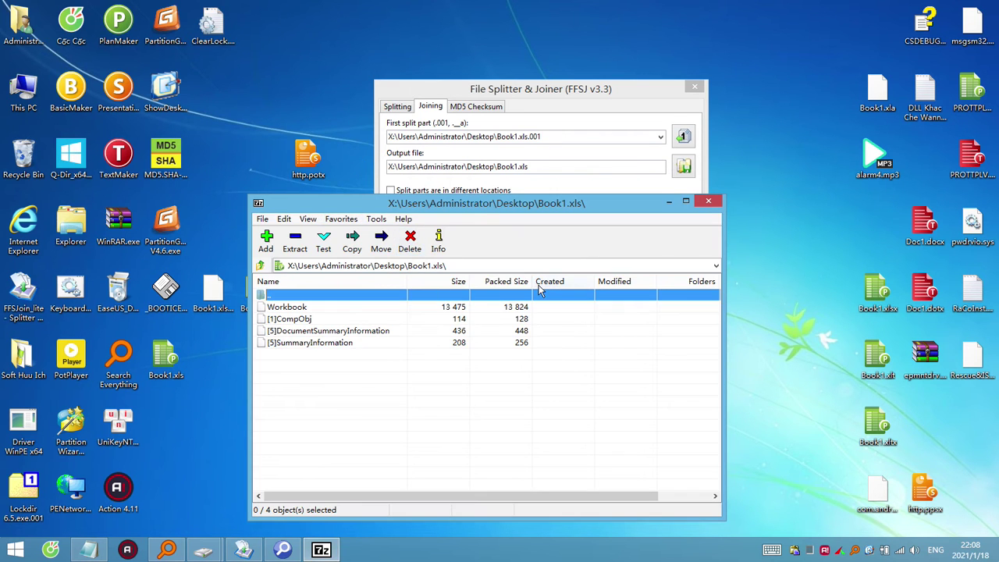
left_click(707, 201)
left_click(167, 359)
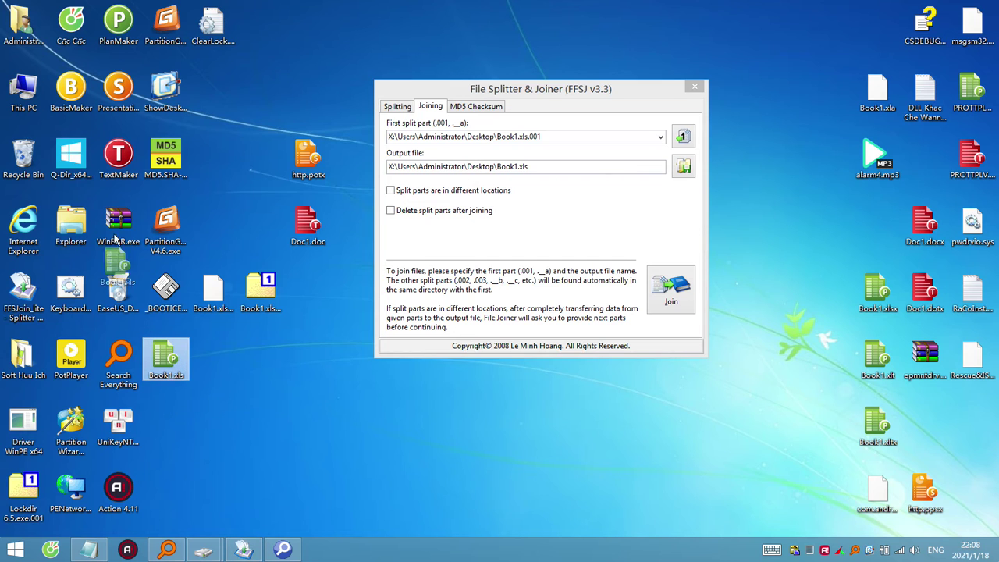
left_click_drag(184, 361, 27, 156)
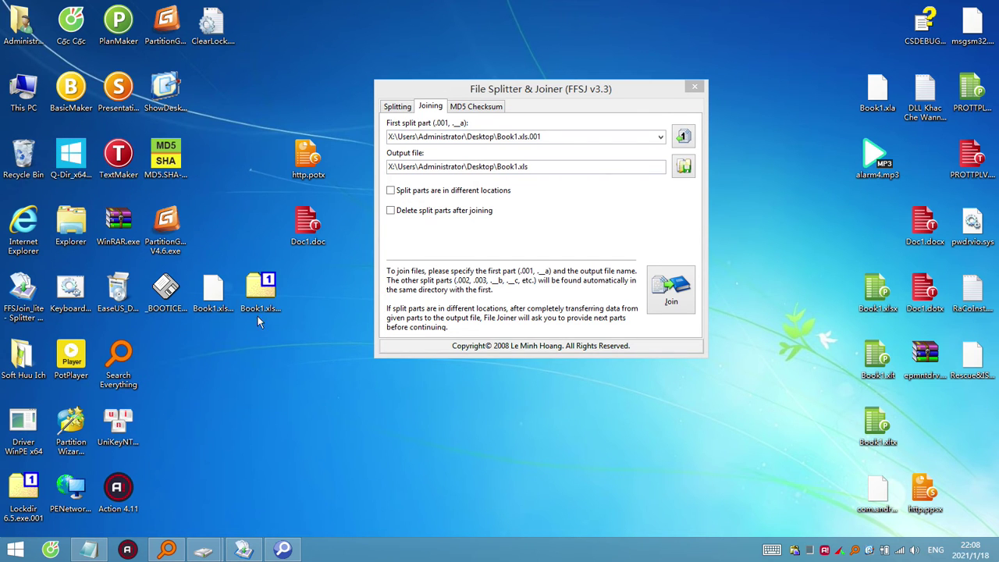
Delete the existing Book1.xls.001 split part.
left_click(213, 293)
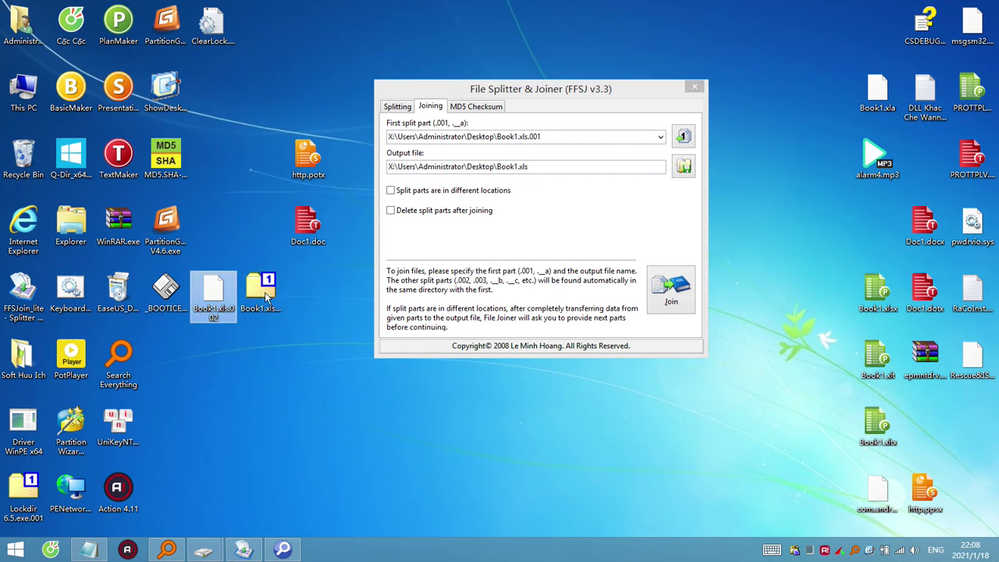
left_click(262, 293, "ctrl")
left_click(312, 235)
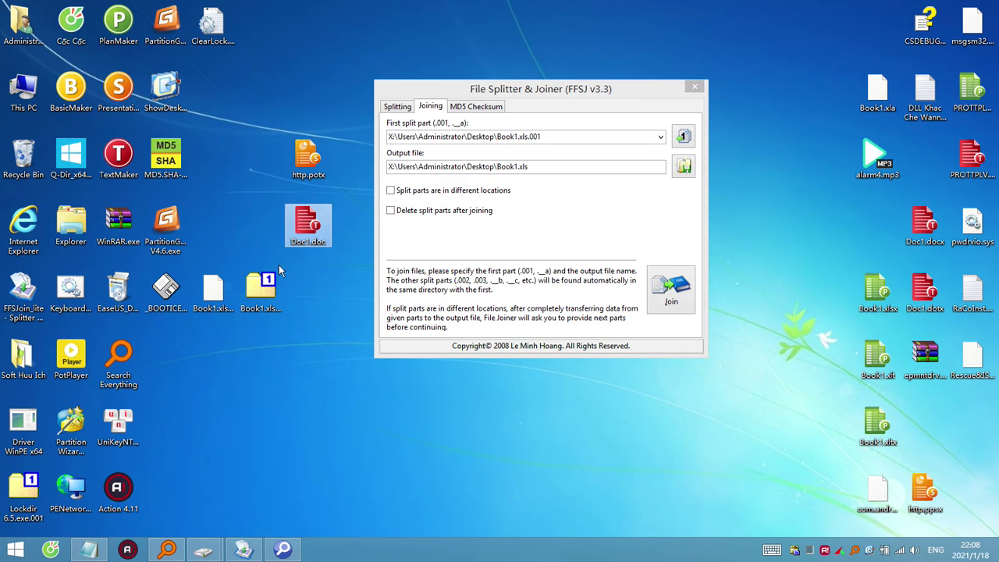
left_click(269, 291)
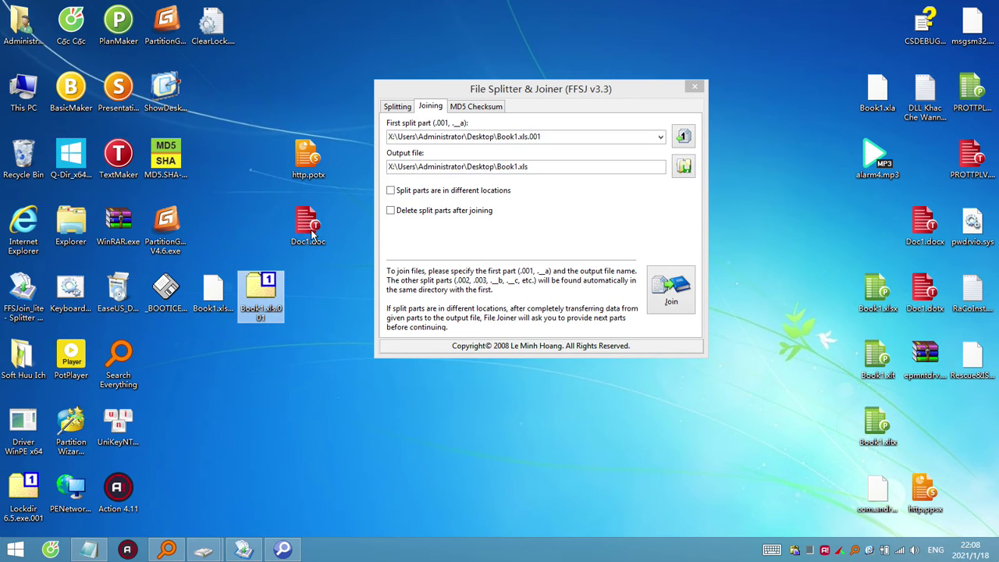
left_click(278, 316)
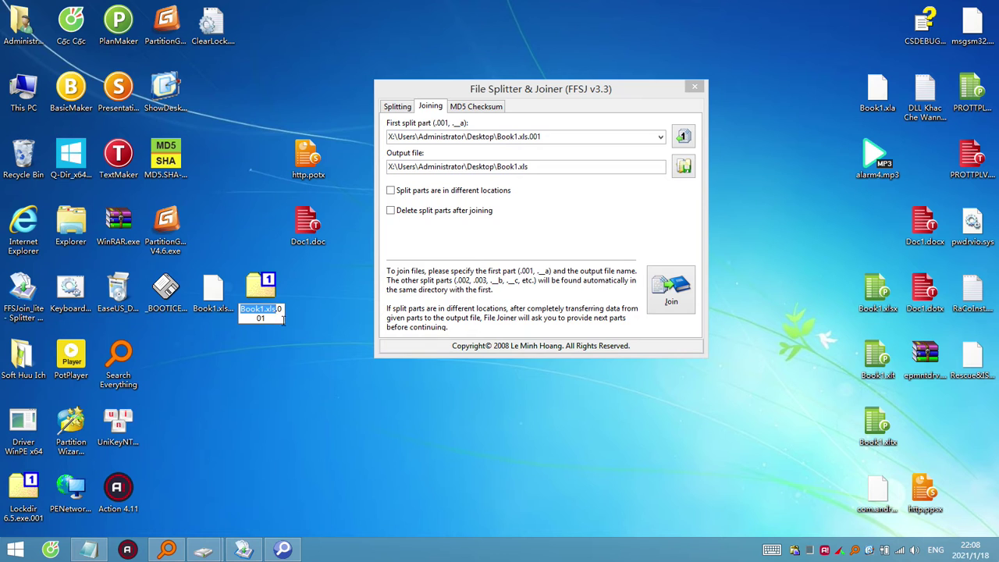
left_click_drag(260, 291, 23, 160)
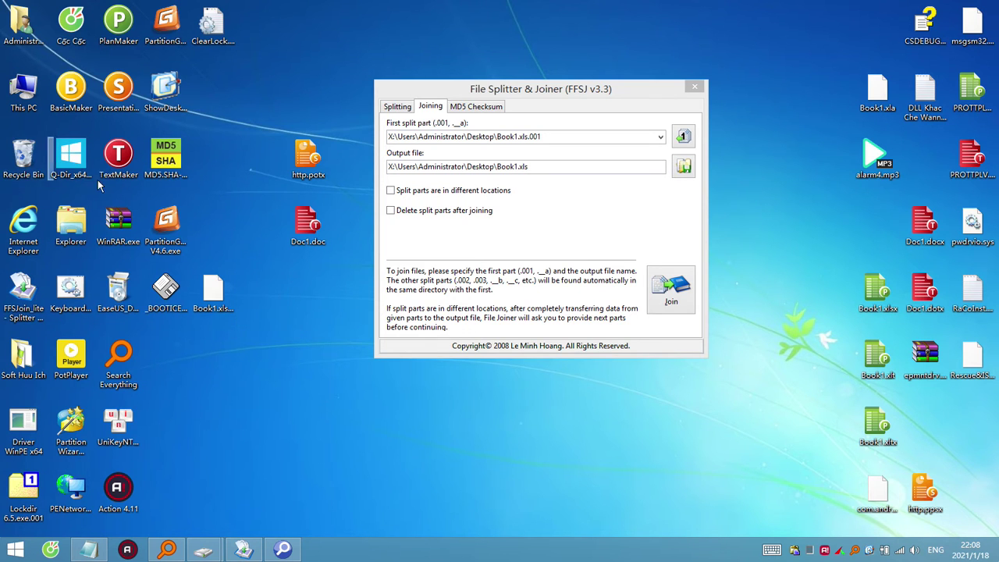
Rename Doc1.doc to Book1.xls.001, accepting the extension change.
left_click(308, 226)
left_click(320, 242)
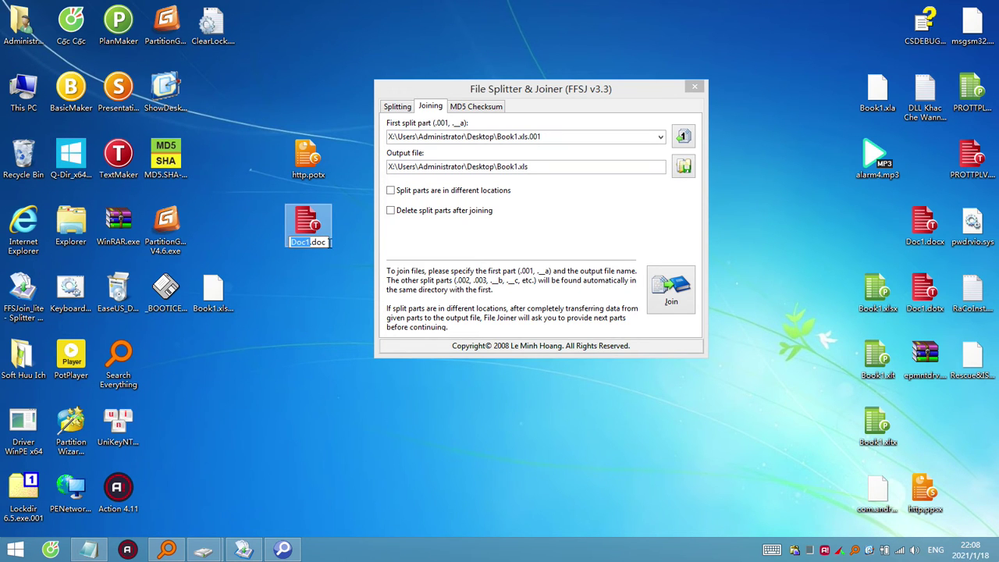
key("ctrl+a")
type("Book1.xls.001")
key("Return")
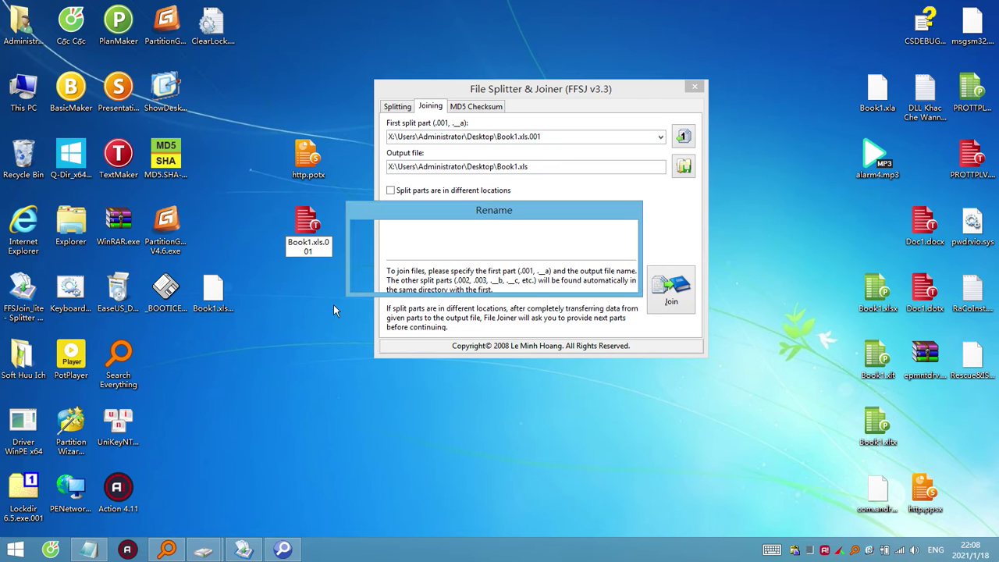
left_click(517, 276)
Join the parts again, overwriting the existing Book1.xls.
left_click(671, 292)
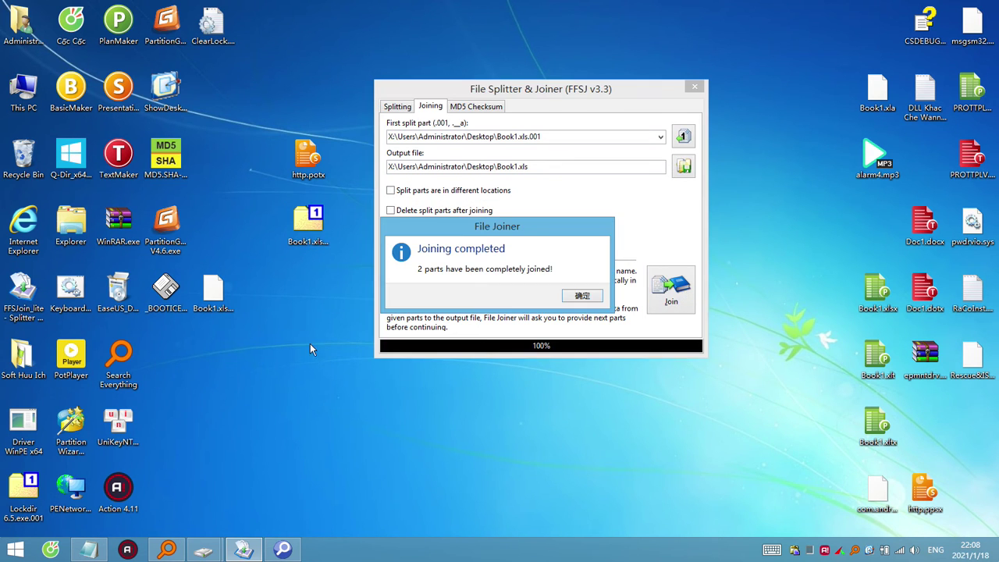
left_click(583, 297)
left_click(669, 294)
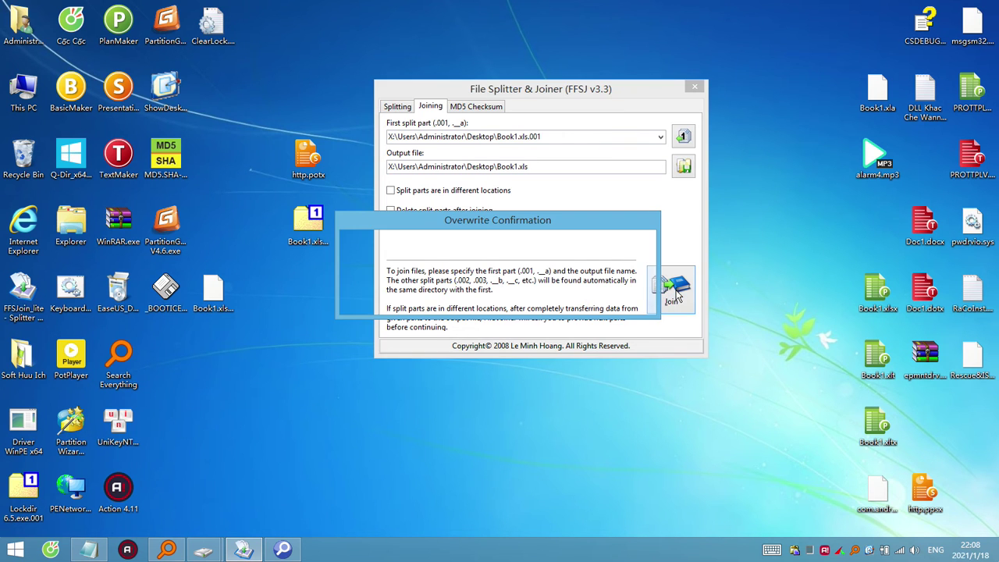
left_click(442, 306)
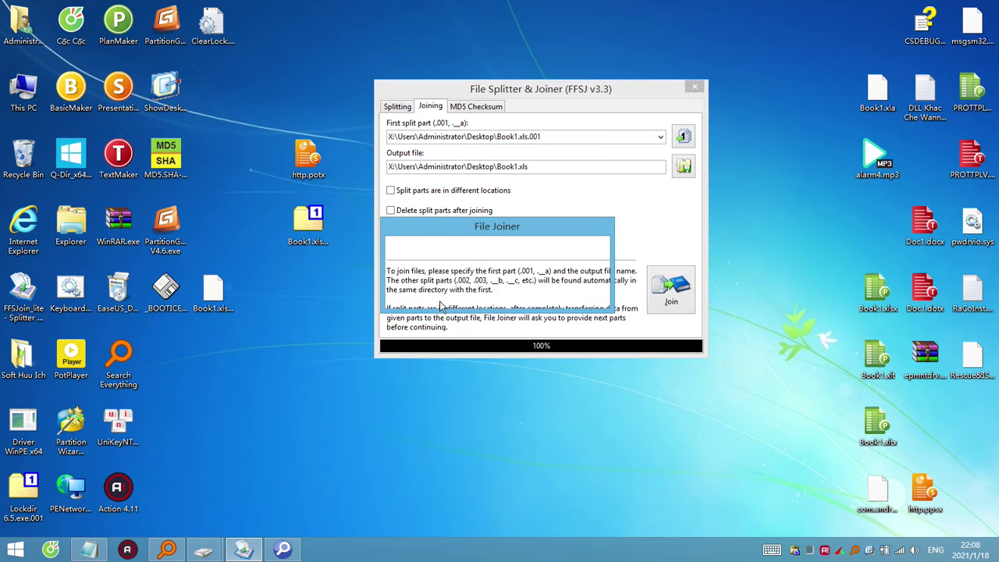
left_click(582, 296)
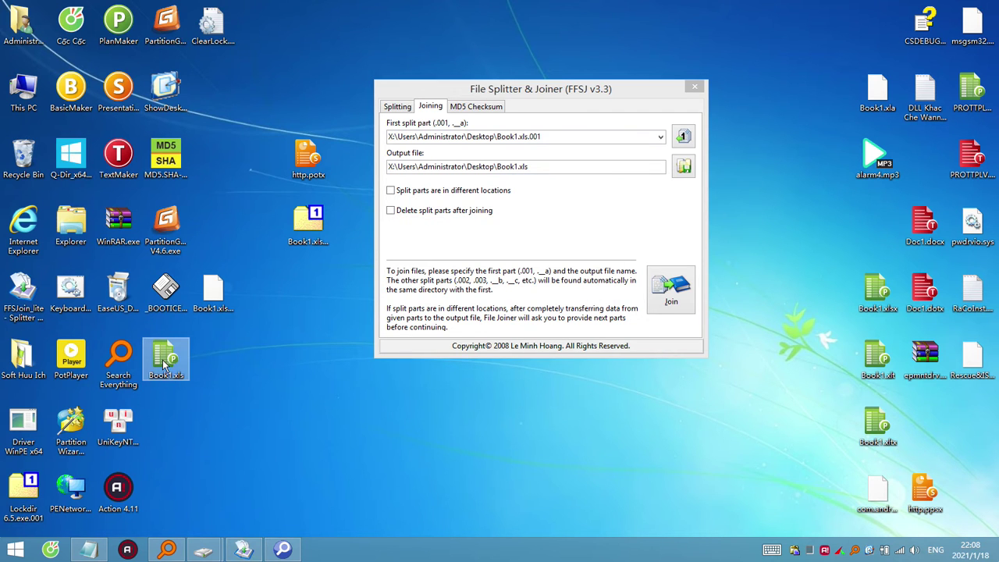
Open Book1.xls in 7-Zip to see Word streams like WordDocument and 1Table.
right_click(166, 361)
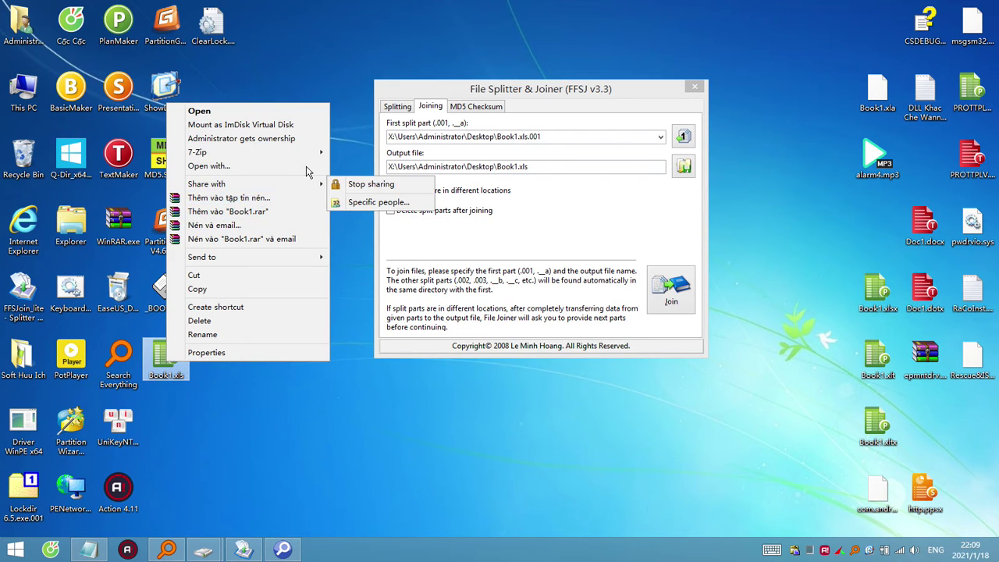
mouse_move(316, 153)
left_click(362, 153)
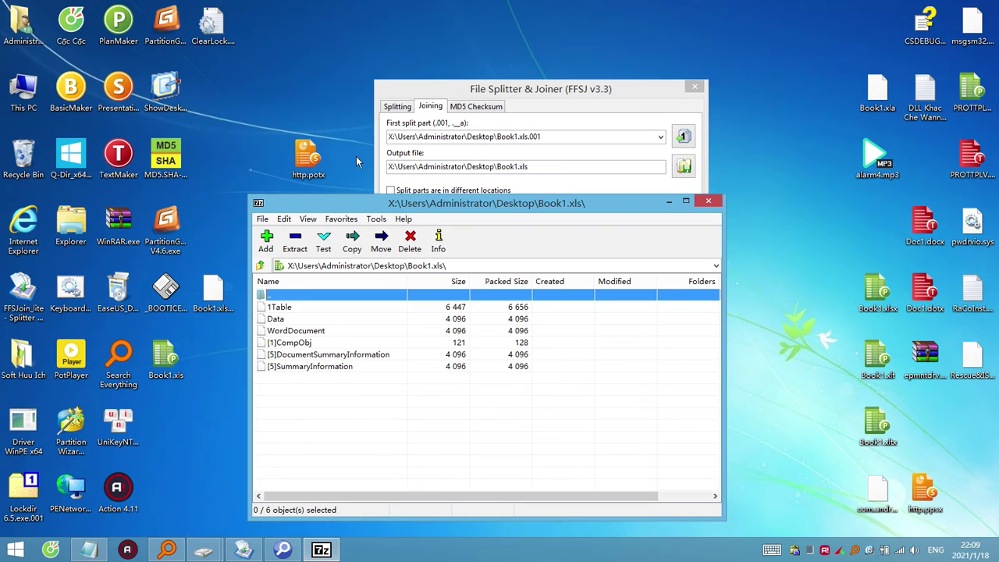
left_click_drag(323, 375, 280, 319)
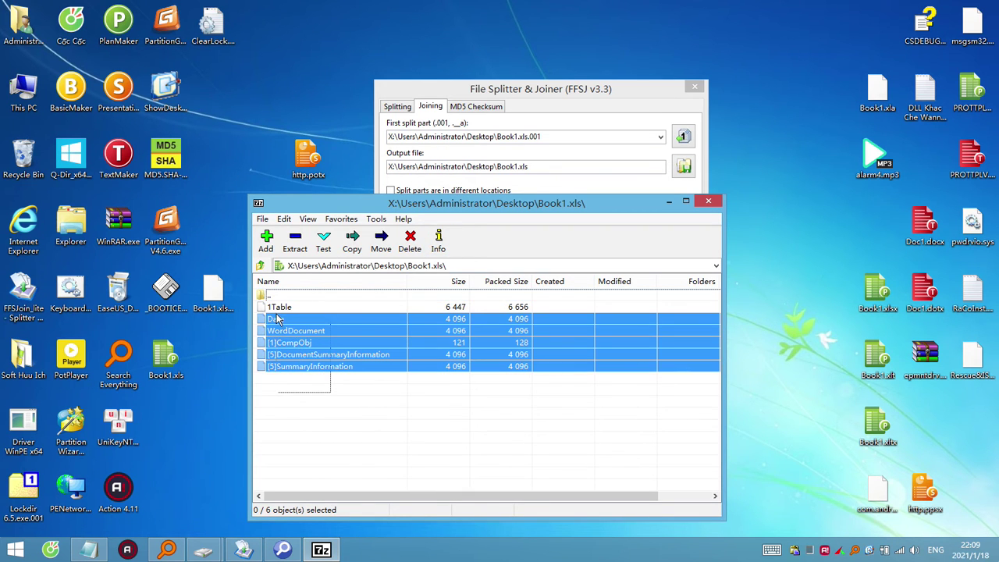
left_click(708, 200)
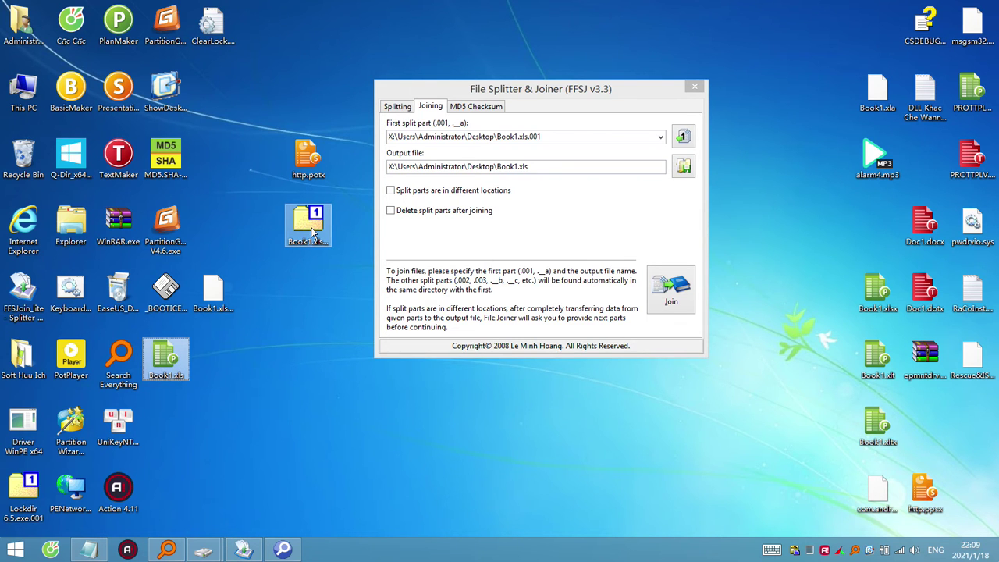
Replace the Doc1-based Book1.xls.001 by renaming http.potx to Book1.xls.001.
left_click_drag(311, 231, 27, 160)
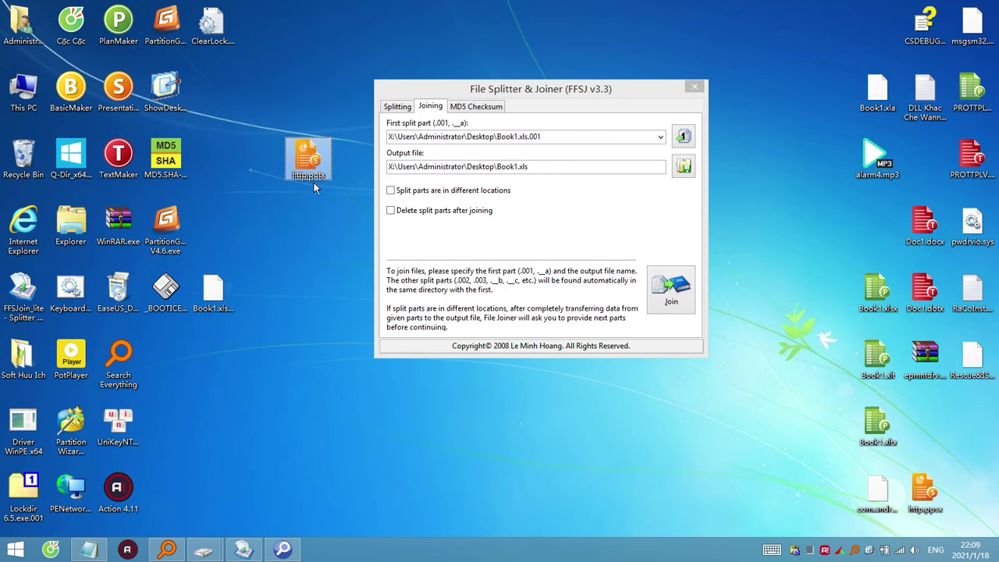
left_click_drag(311, 173, 261, 303)
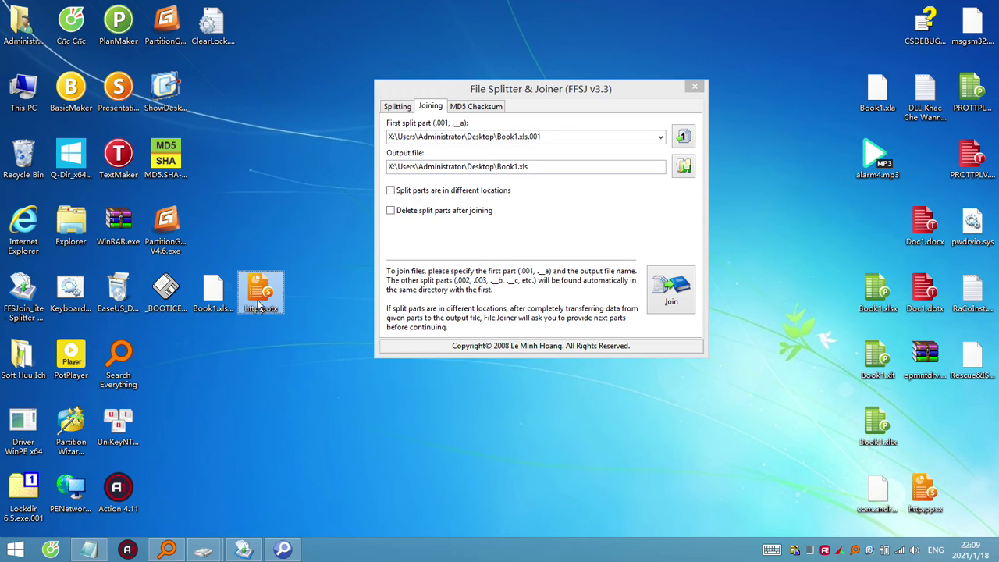
left_click(267, 310)
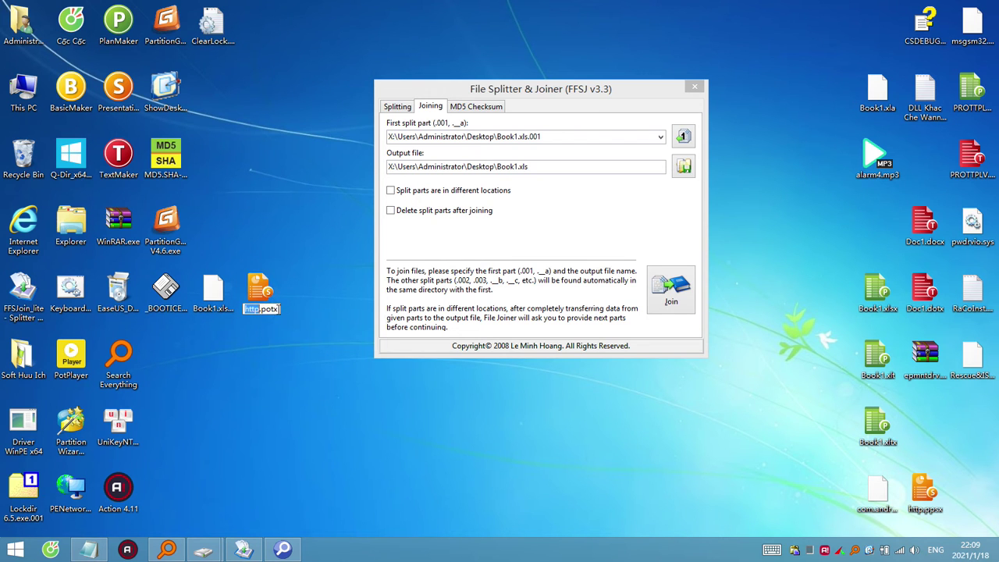
key("ctrl+a")
type("Book1.xls.001")
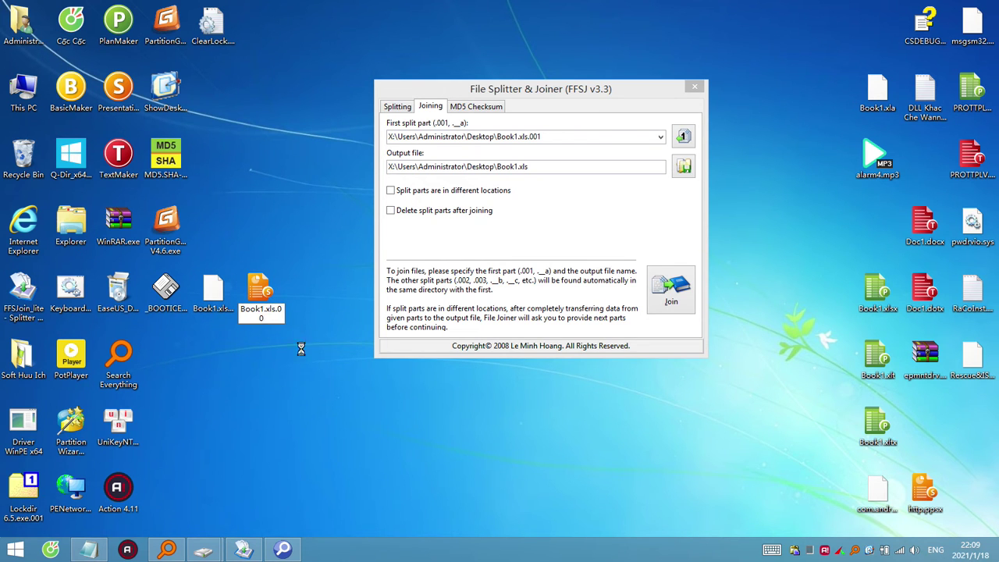
key("Return")
left_click(574, 281)
Rejoin the parts, overwriting Book1.xls, and open it in 7-Zip as an archive.
left_click(669, 290)
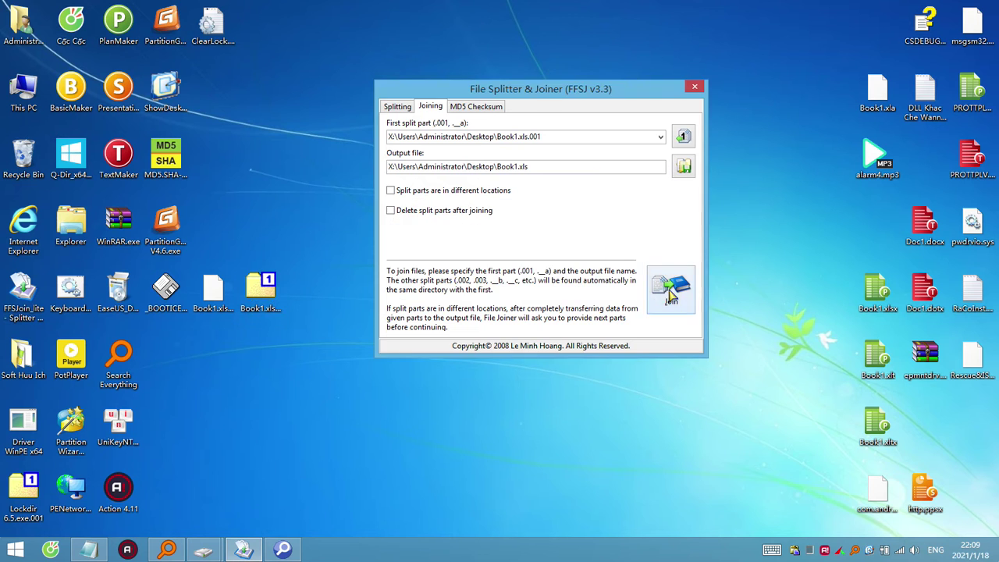
left_click(581, 295)
left_click(665, 298)
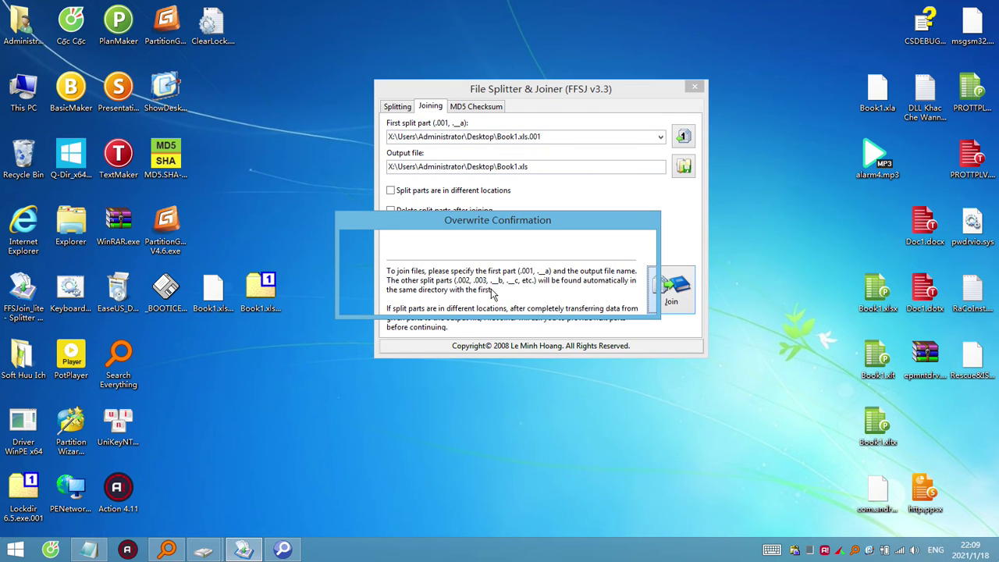
left_click(448, 303)
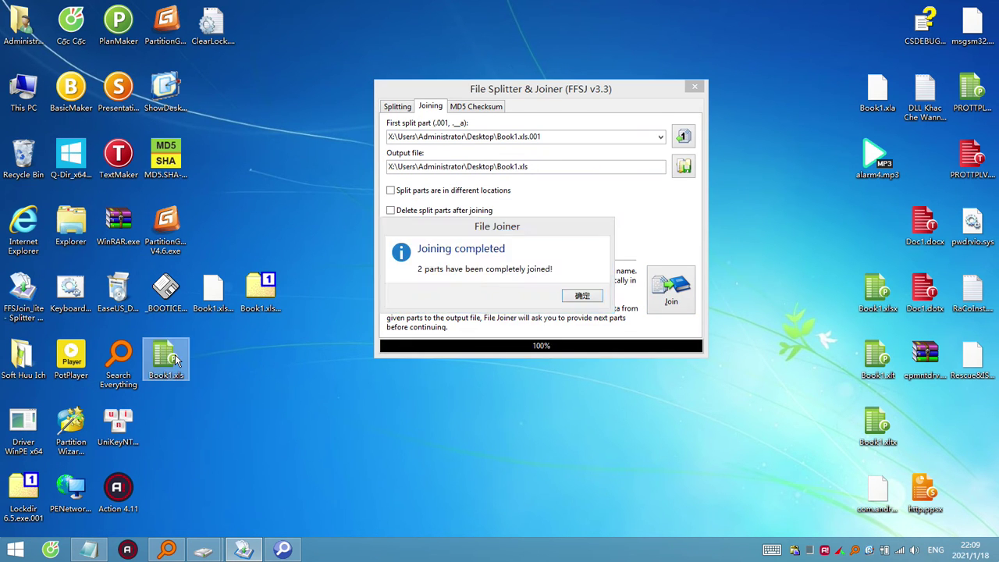
right_click(171, 358)
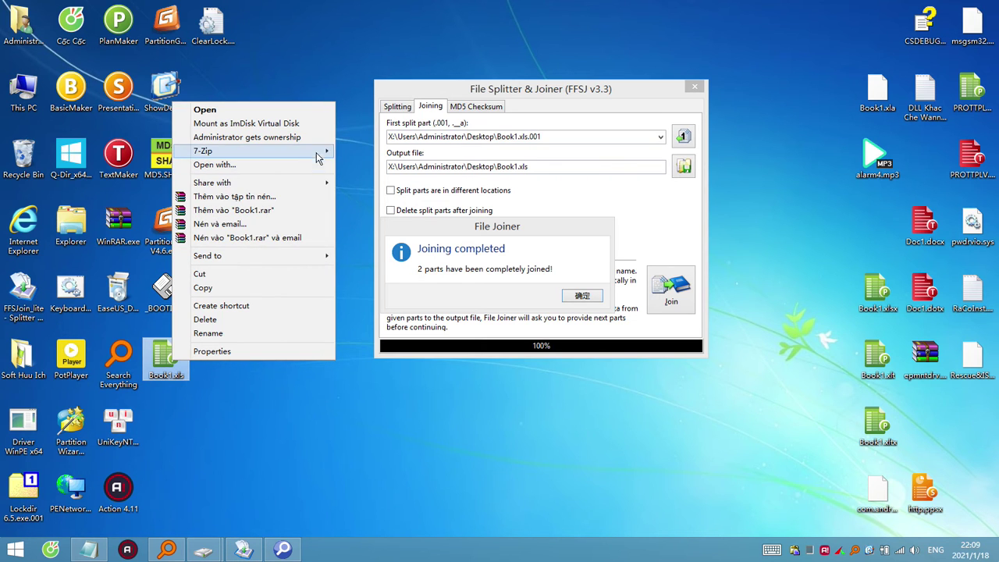
mouse_move(325, 151)
left_click(357, 156)
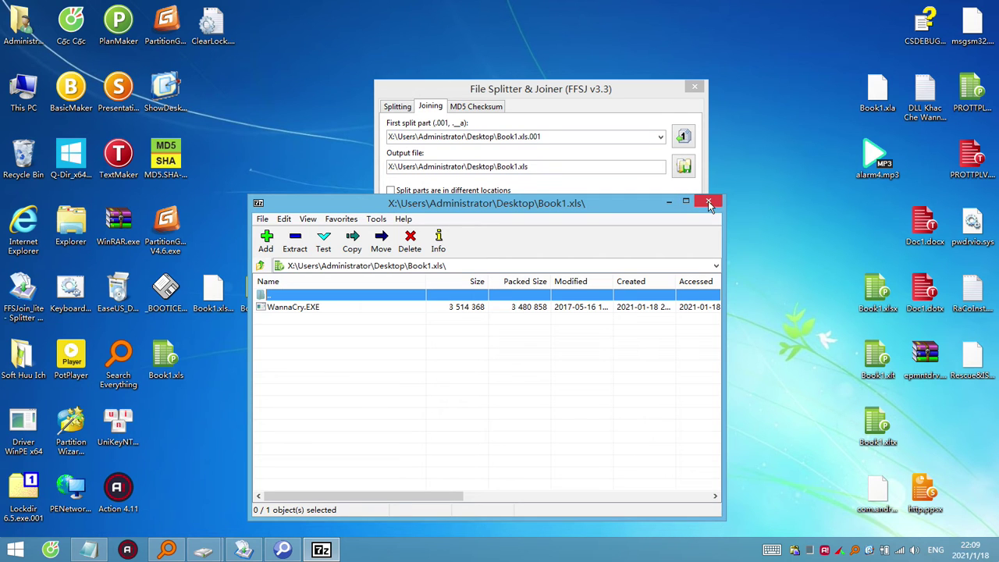
View Book1.xls.001 in 7-Zip twice, confirming its archive contents.
left_click(217, 378)
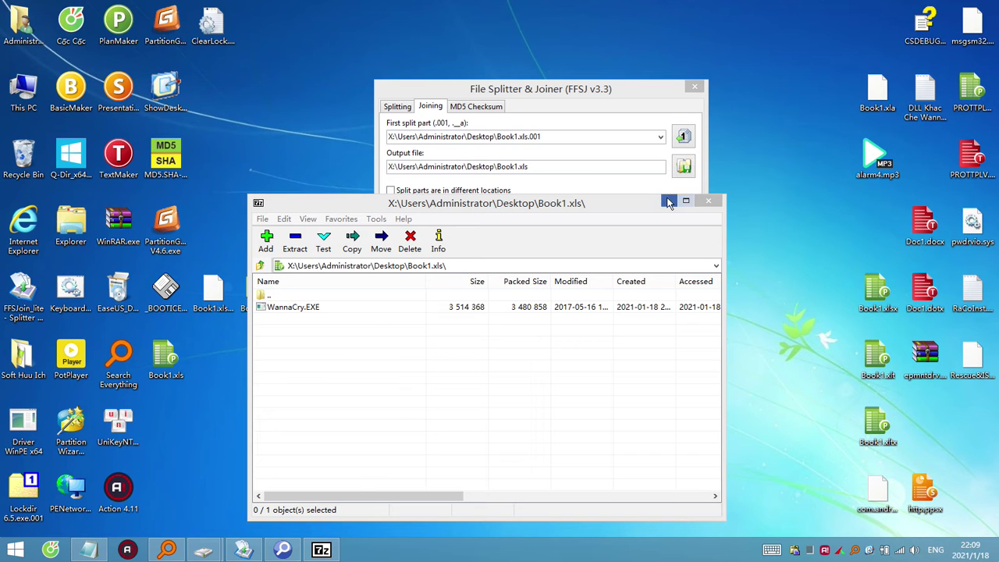
left_click(669, 203)
double_click(267, 291)
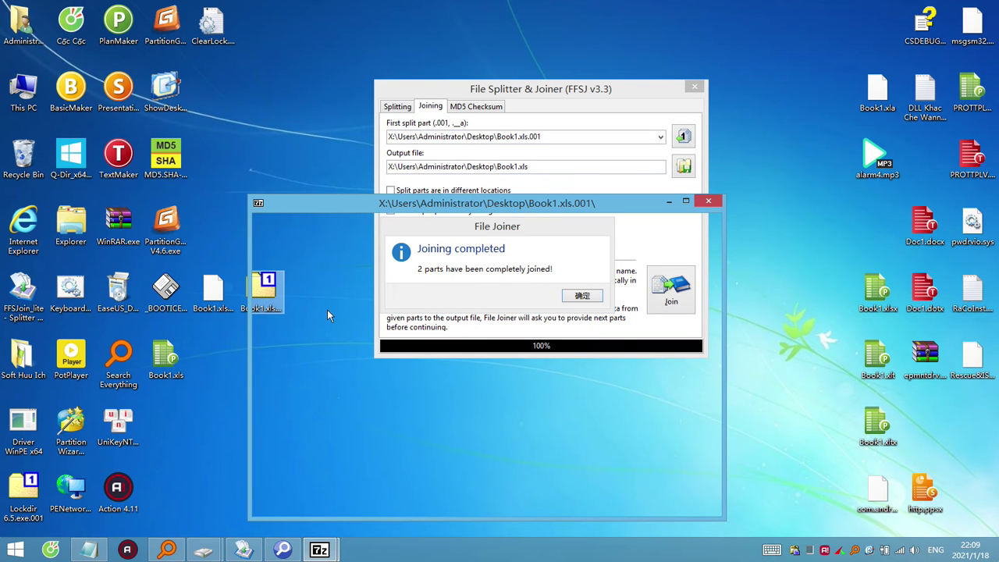
left_click(709, 203)
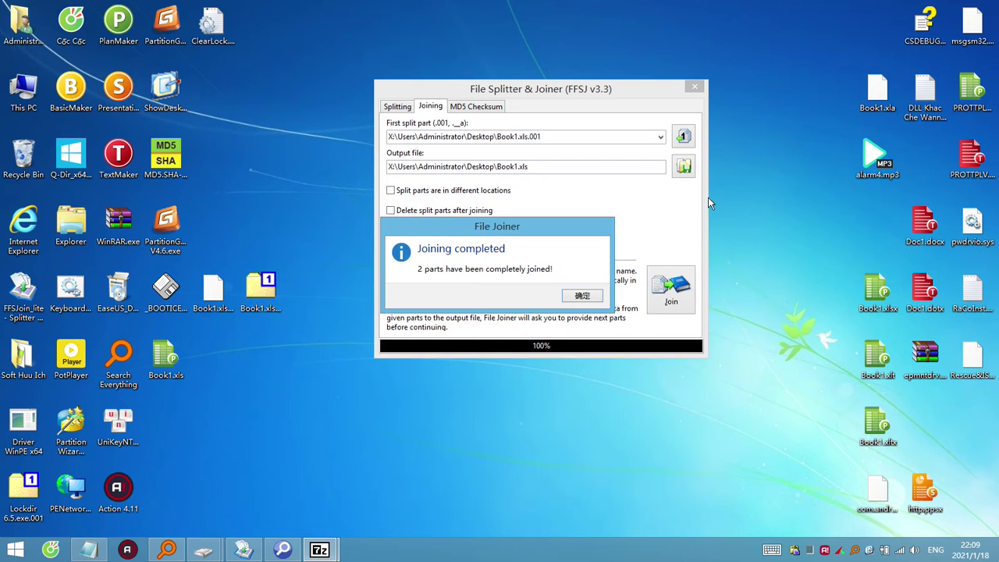
left_click(576, 294)
double_click(261, 290)
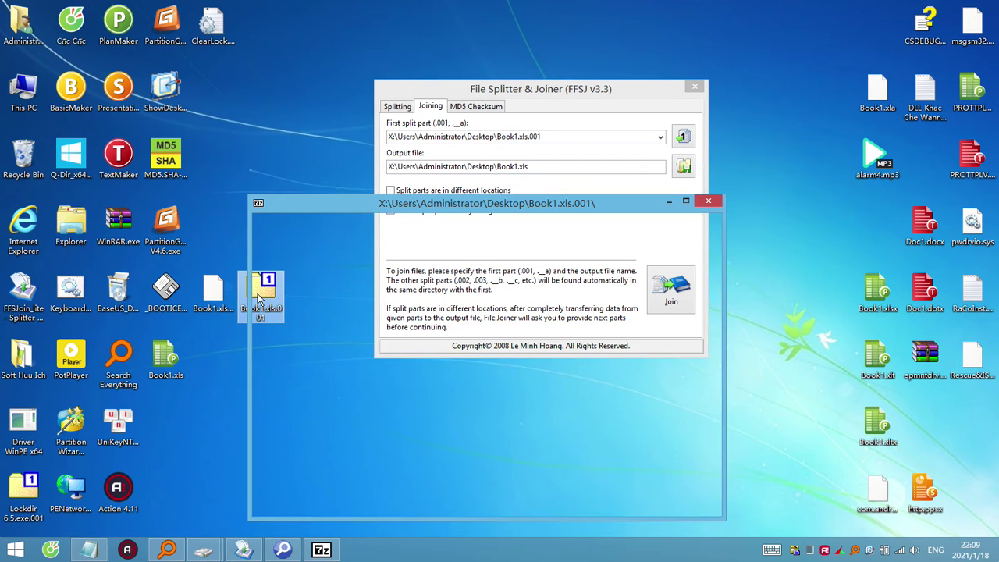
left_click(707, 203)
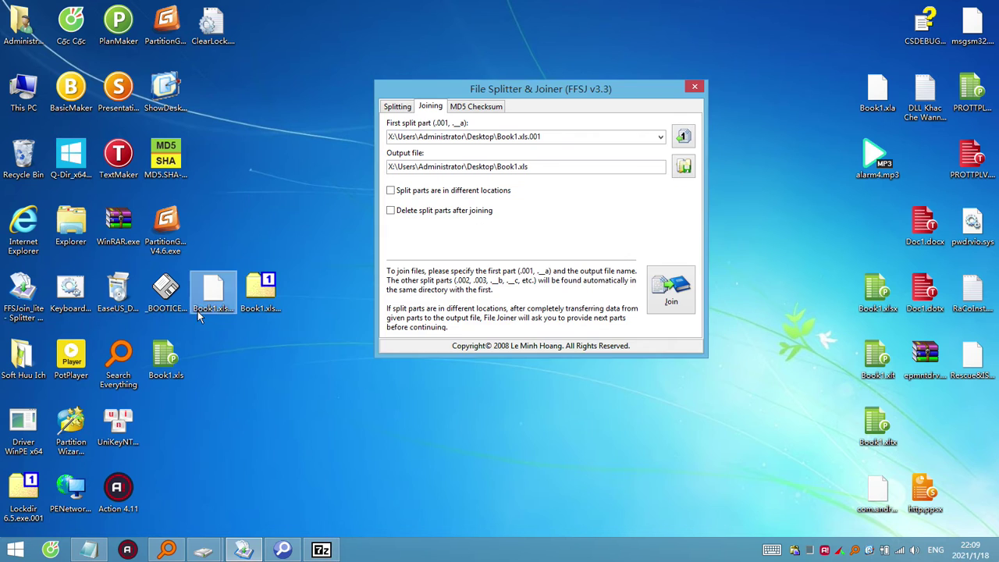
Check Book1.xls in 7-Zip for WannaCry.EXE, then try opening it in PlanMaker.
right_click(176, 361)
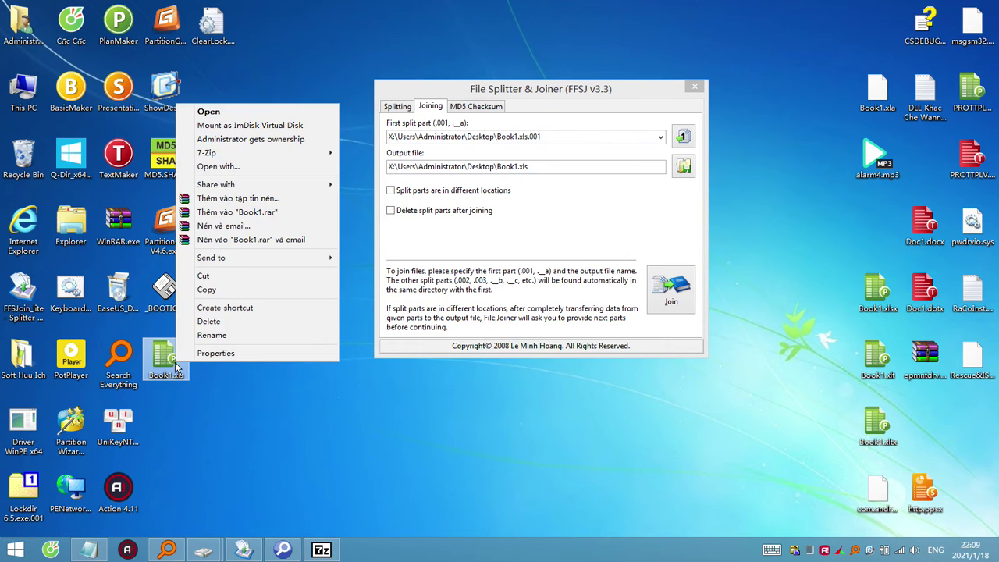
mouse_move(329, 154)
left_click(368, 156)
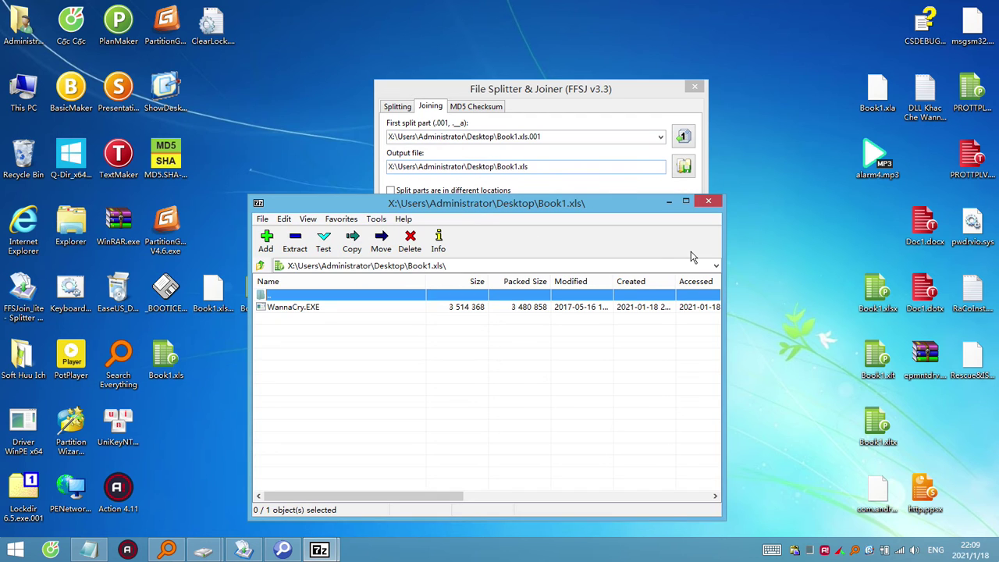
left_click(706, 202)
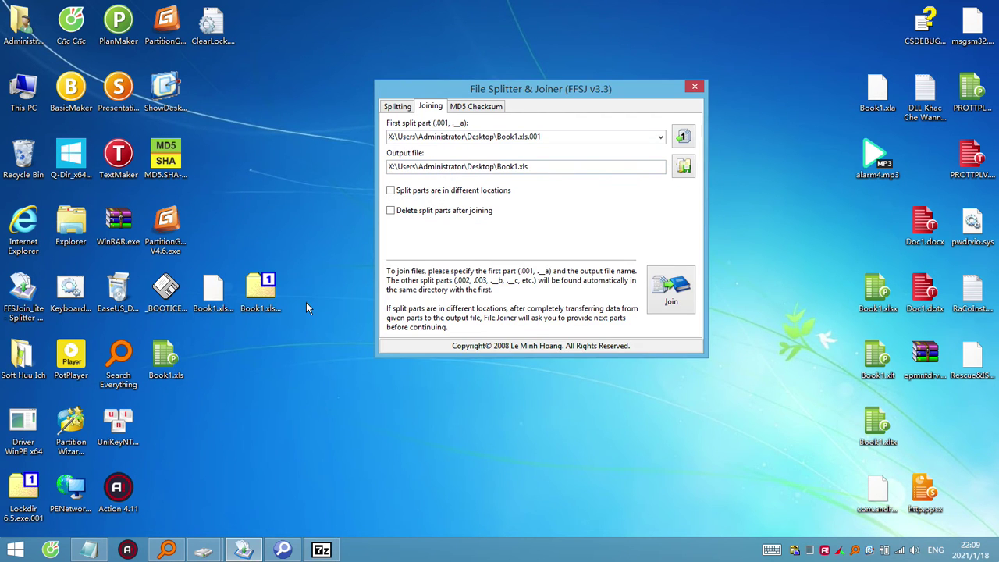
double_click(166, 367)
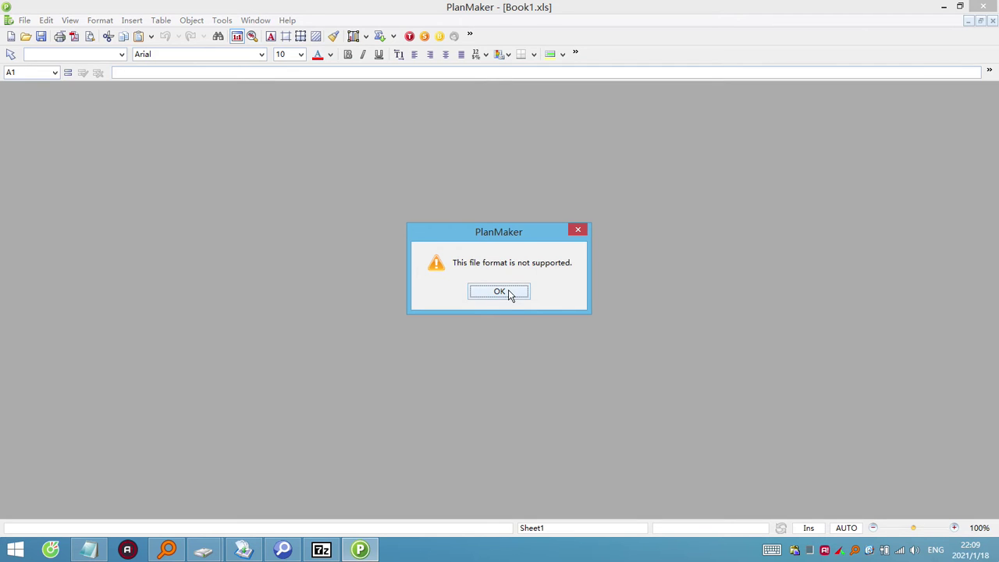
Confirm PlanMaker rejects Book1.xls as an unsupported format twice, then close PlanMaker.
left_click(510, 294)
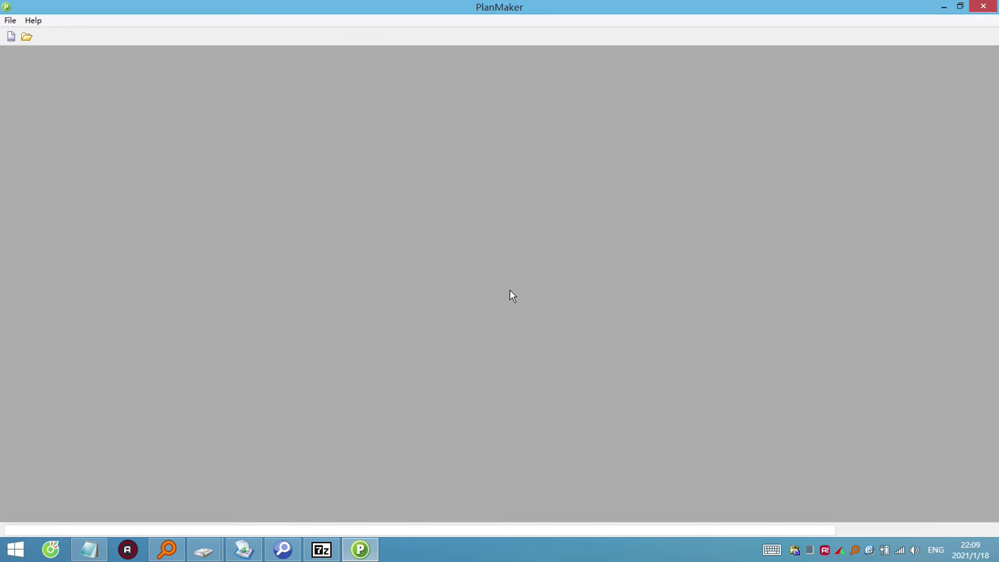
left_click(13, 38)
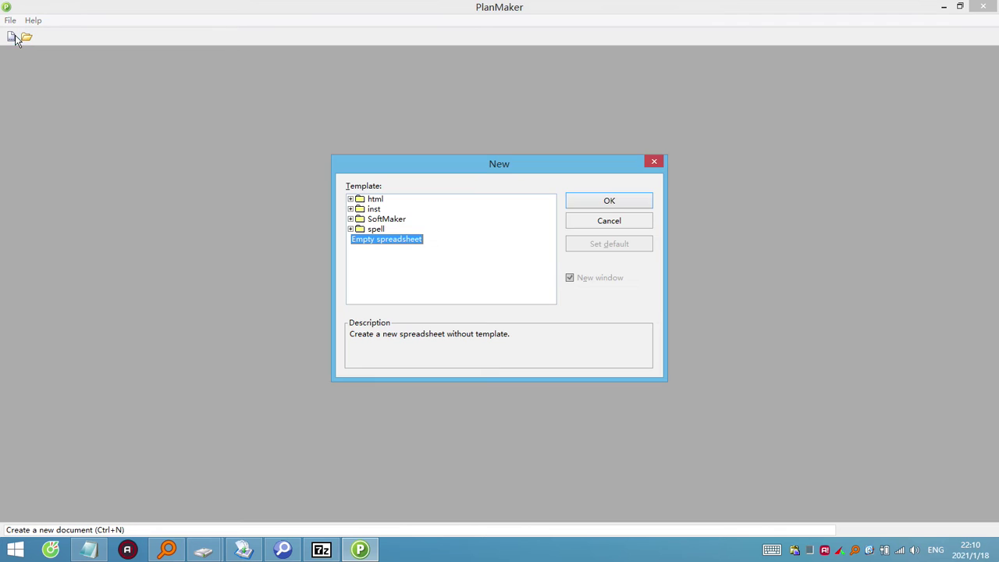
left_click(655, 161)
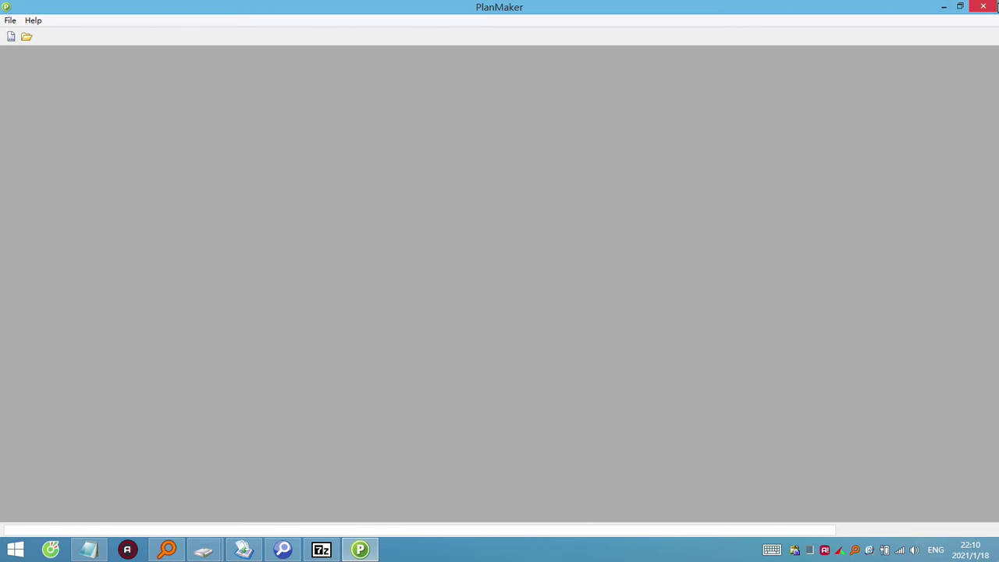
left_click(983, 7)
double_click(168, 360)
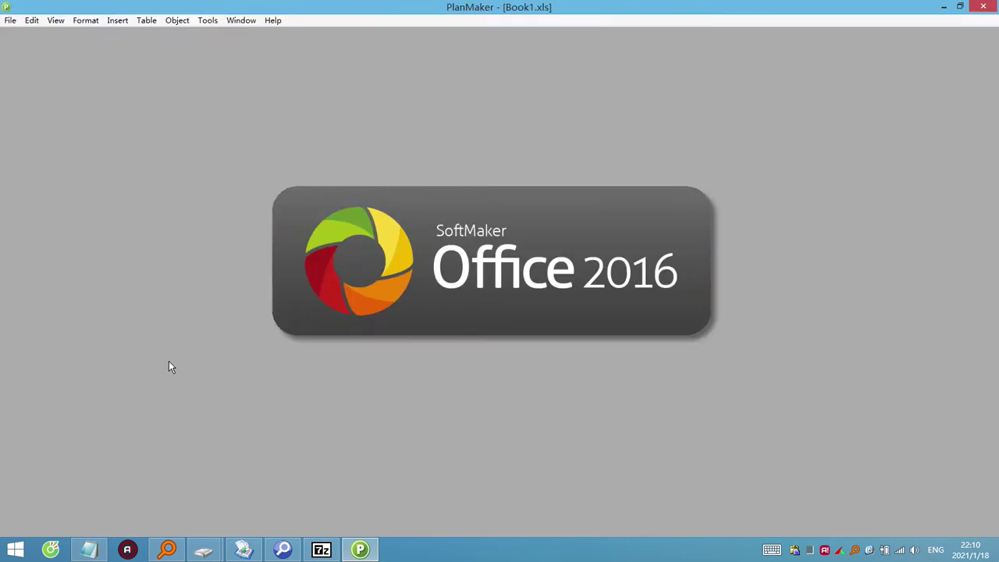
left_click(500, 292)
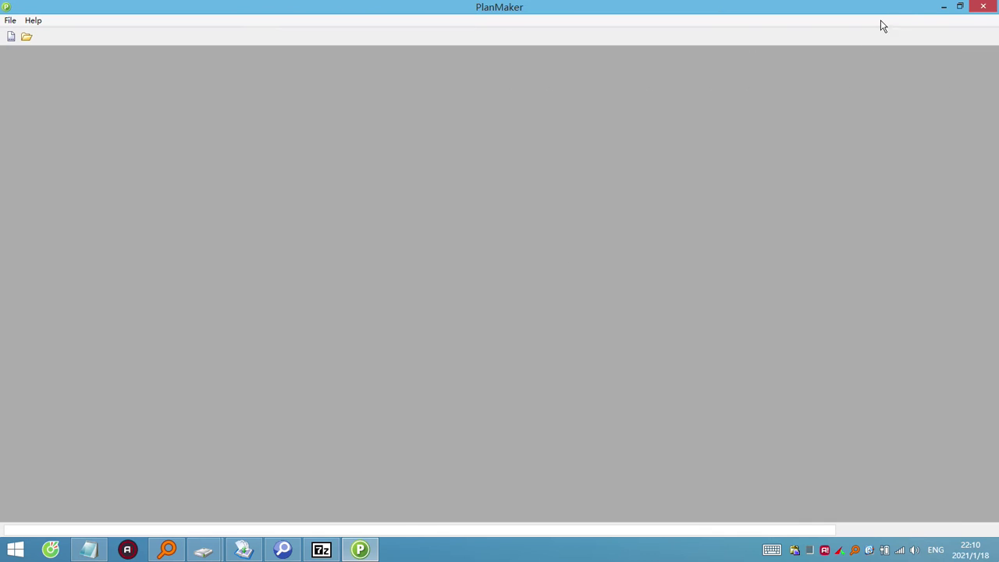
left_click(976, 8)
Inspect WannaCry.EXE inside Book1.xls in 7-Zip, then delete the desktop temp folder.
right_click(175, 359)
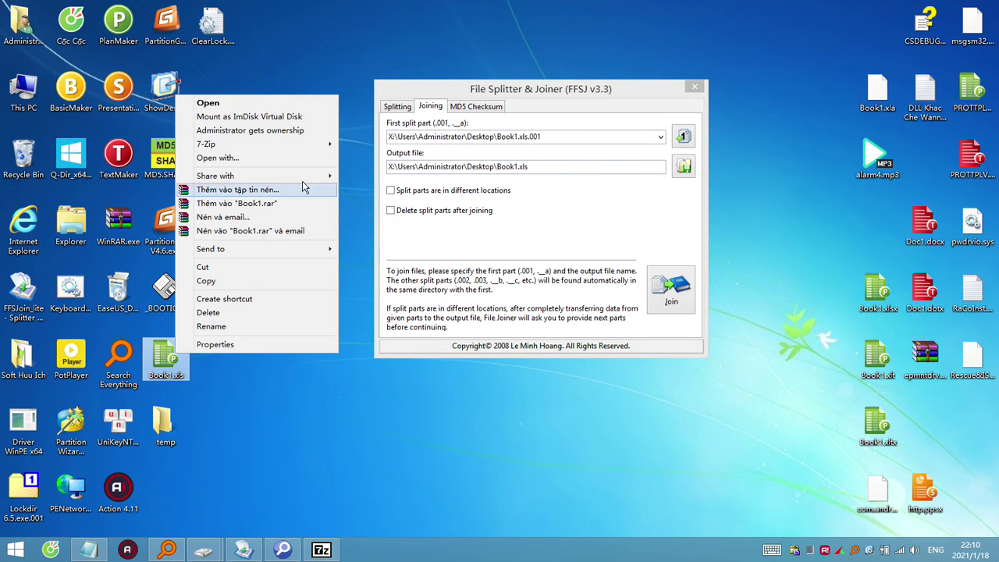
mouse_move(322, 145)
left_click(367, 145)
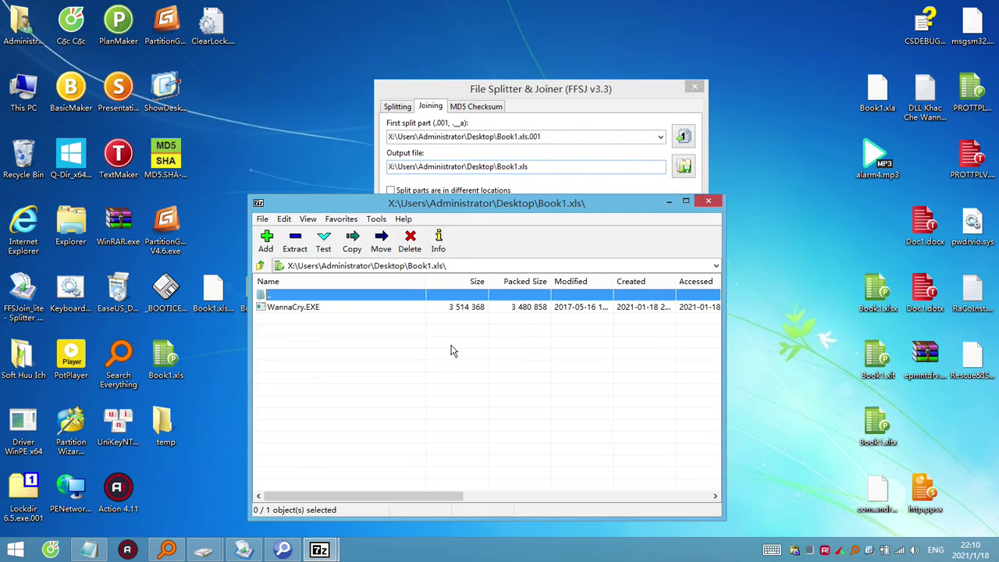
left_click(309, 308)
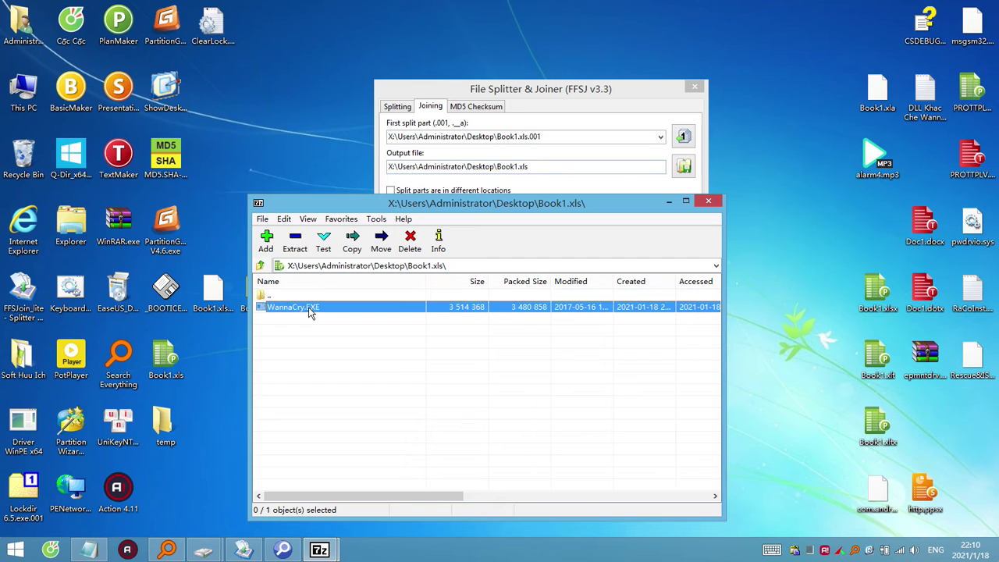
left_click(718, 202)
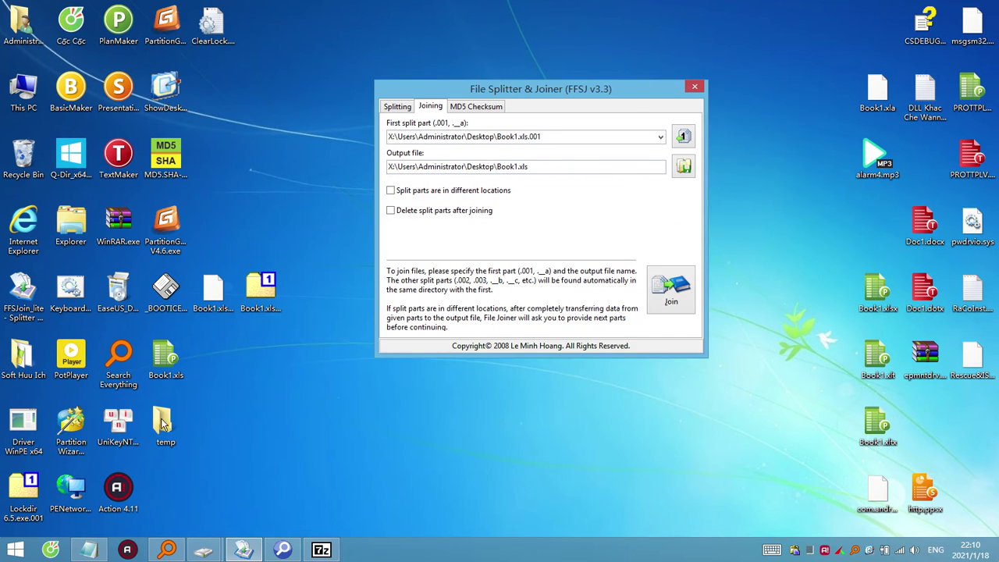
left_click_drag(167, 432, 22, 157)
Open Book1.xls.002 and Book1.xls.001 in 7-Zip, each listing WannaCry.EXE.
left_click(263, 292)
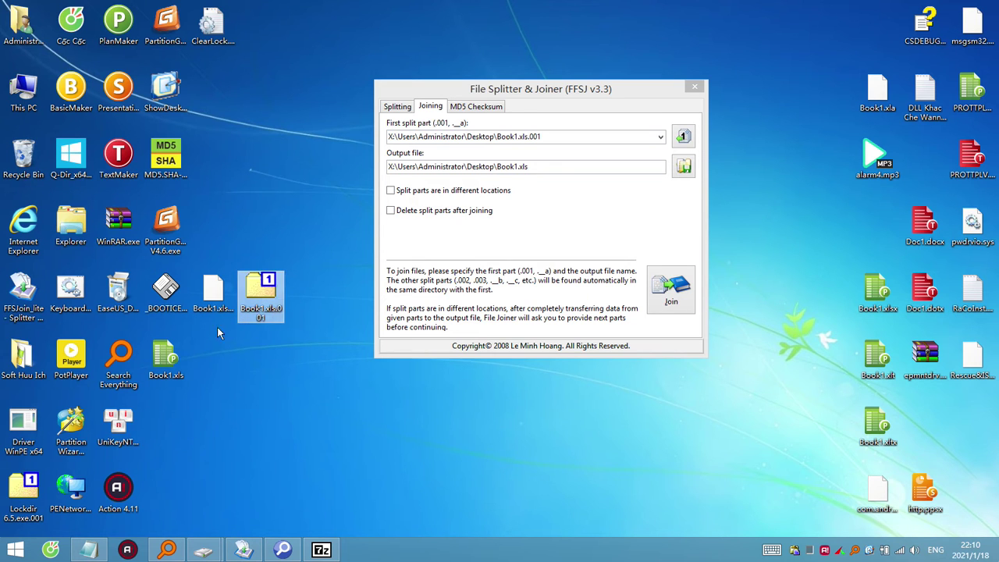
left_click(165, 367)
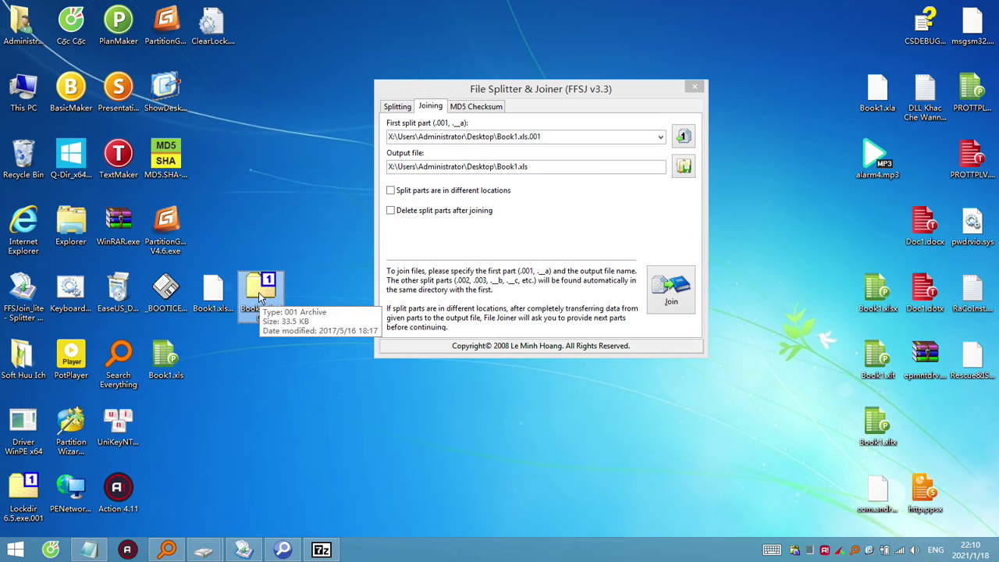
right_click(211, 291)
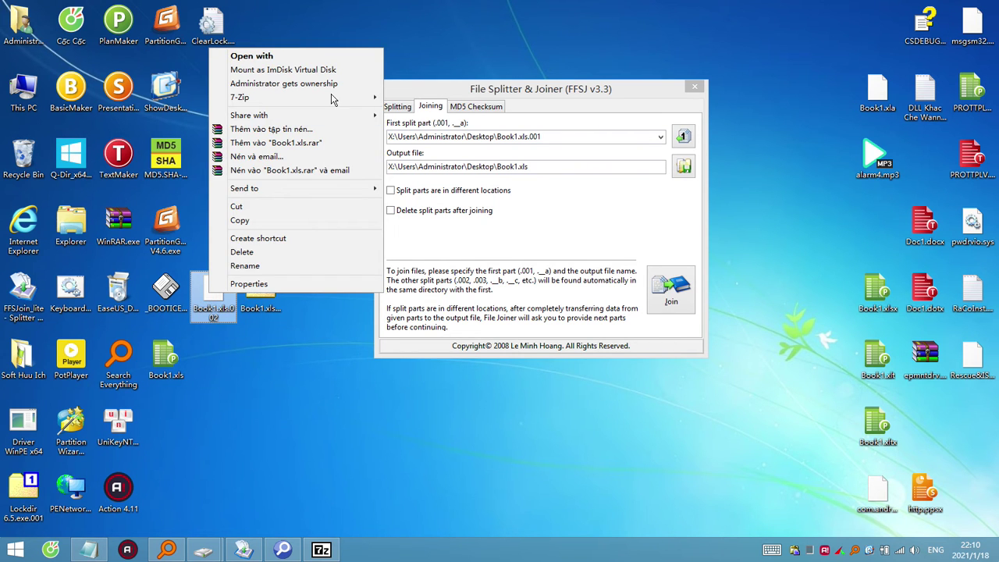
mouse_move(335, 97)
left_click(413, 96)
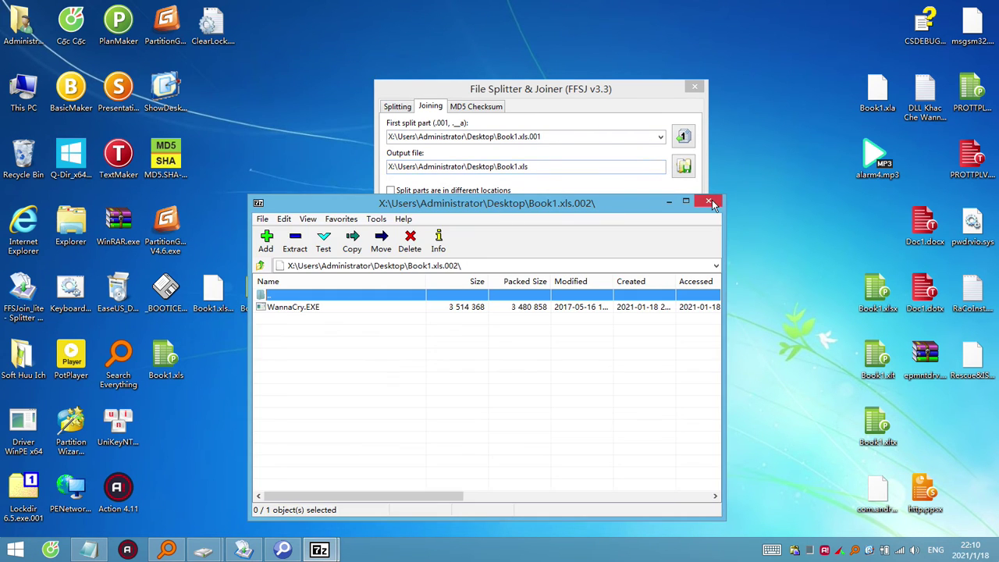
left_click(709, 202)
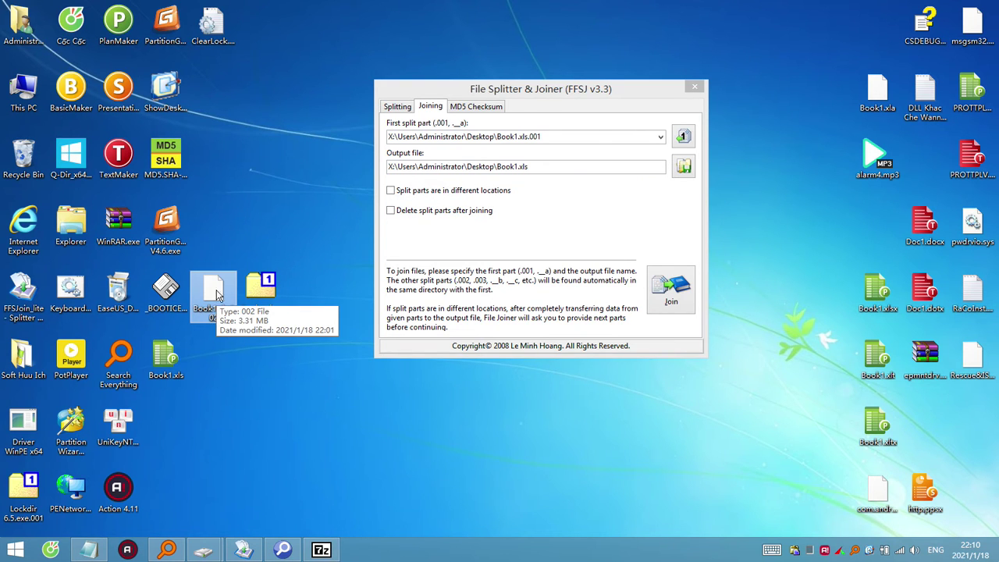
left_click(265, 292)
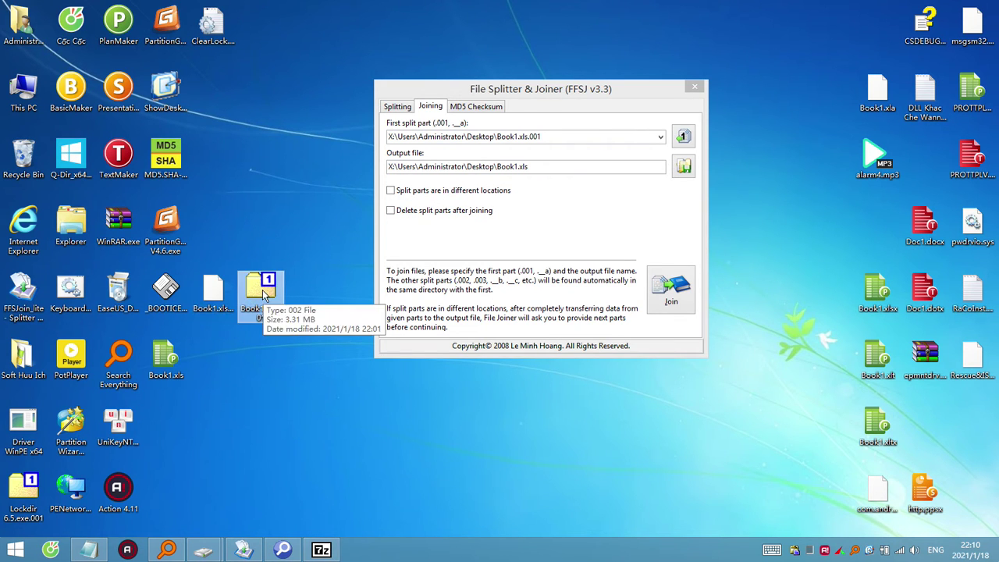
right_click(262, 289)
mouse_move(421, 80)
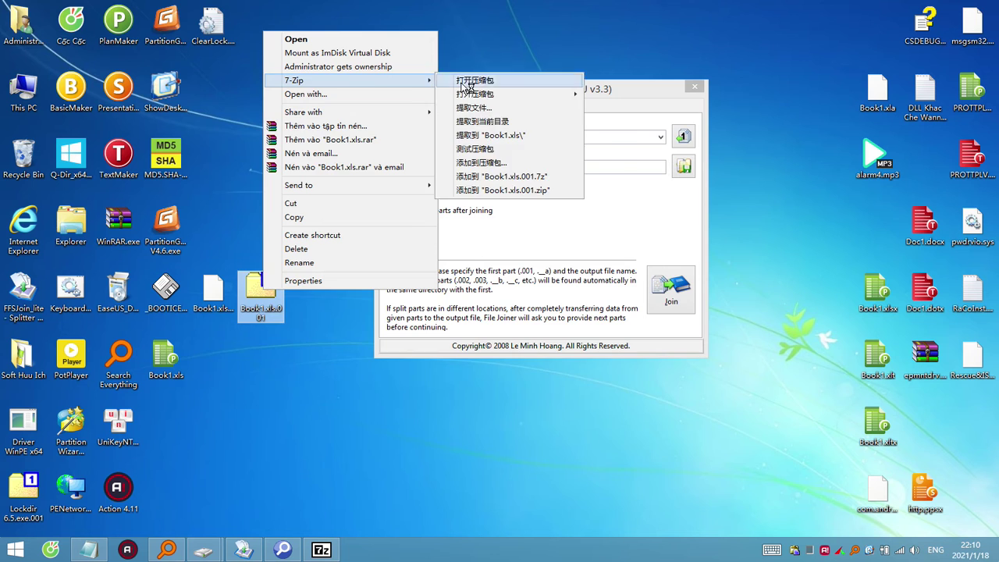
left_click(466, 81)
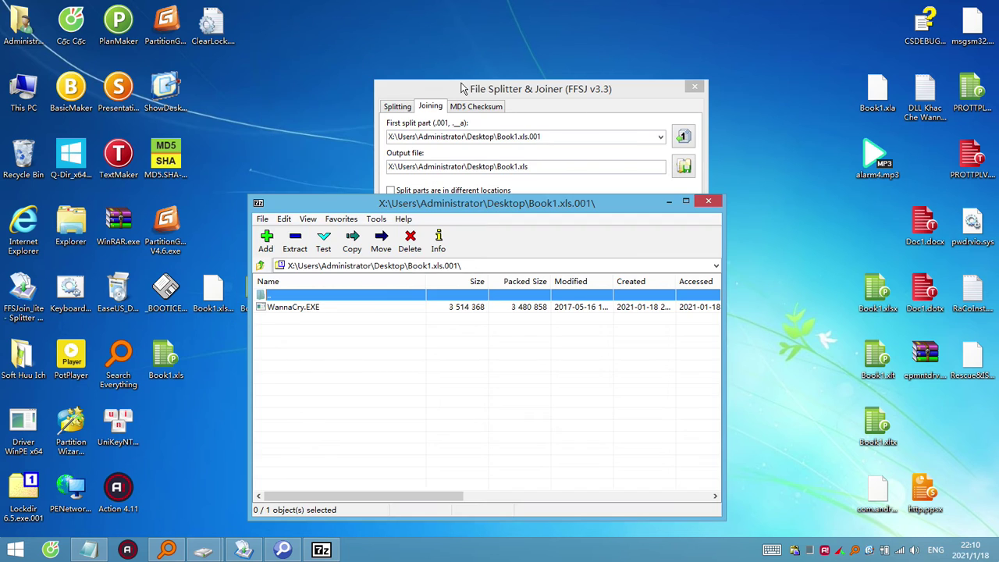
left_click(709, 201)
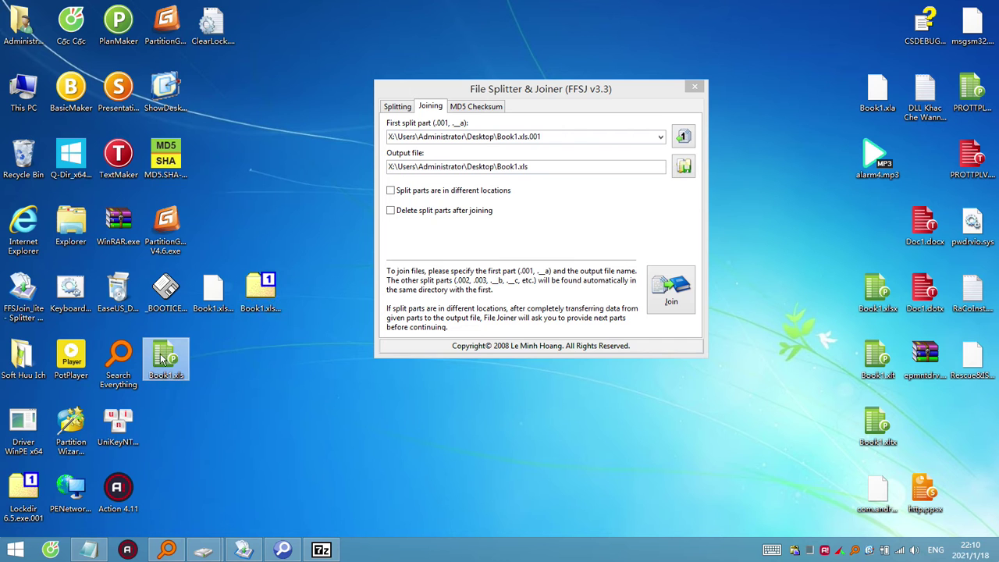
Move Book1.xls into the Sieu An File OK folder, closing 7-Zip to release the file.
mouse_move(203, 551)
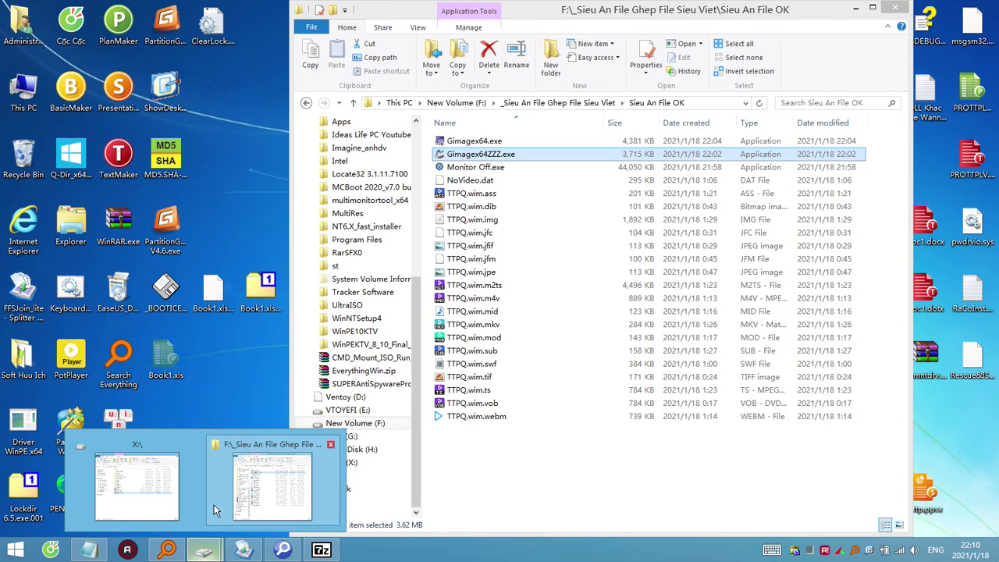
left_click(216, 510)
key("ctrl+v")
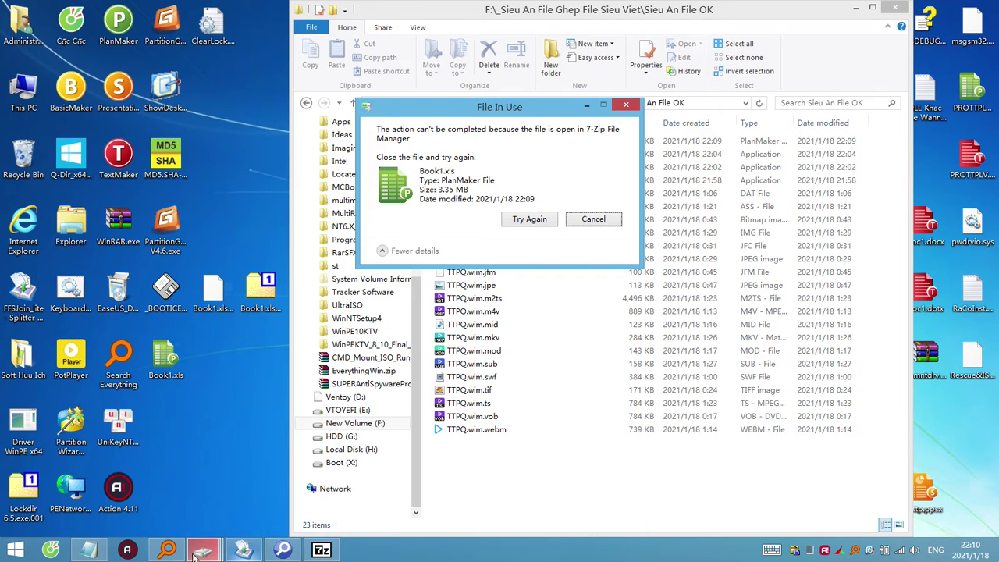
mouse_move(203, 551)
left_click(337, 482)
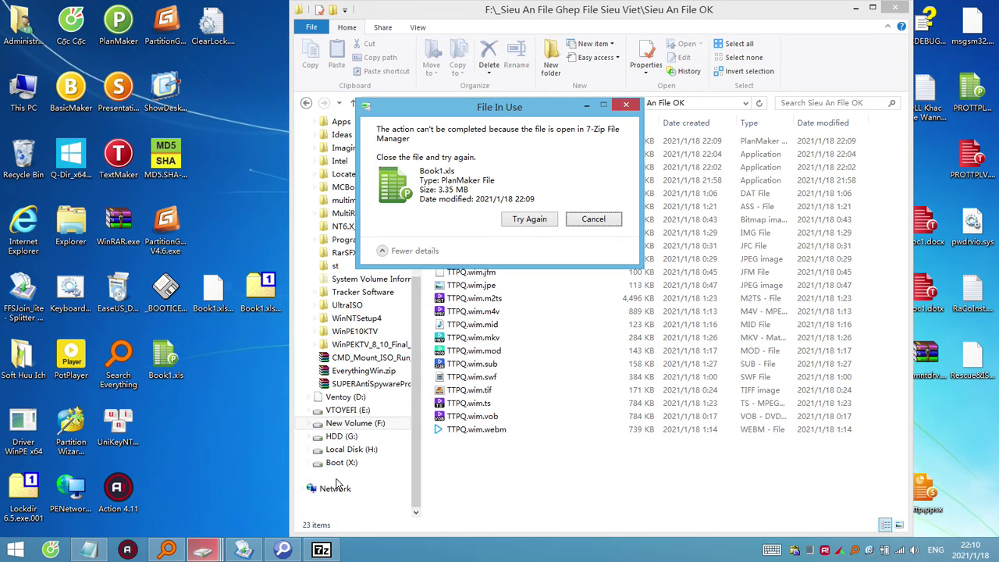
left_click(546, 219)
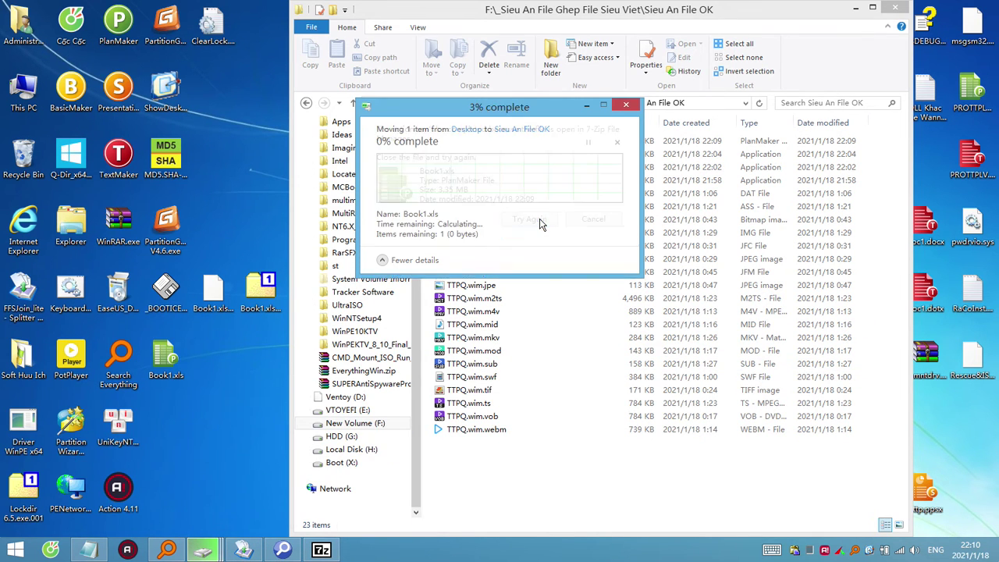
left_click(314, 551)
left_click(710, 201)
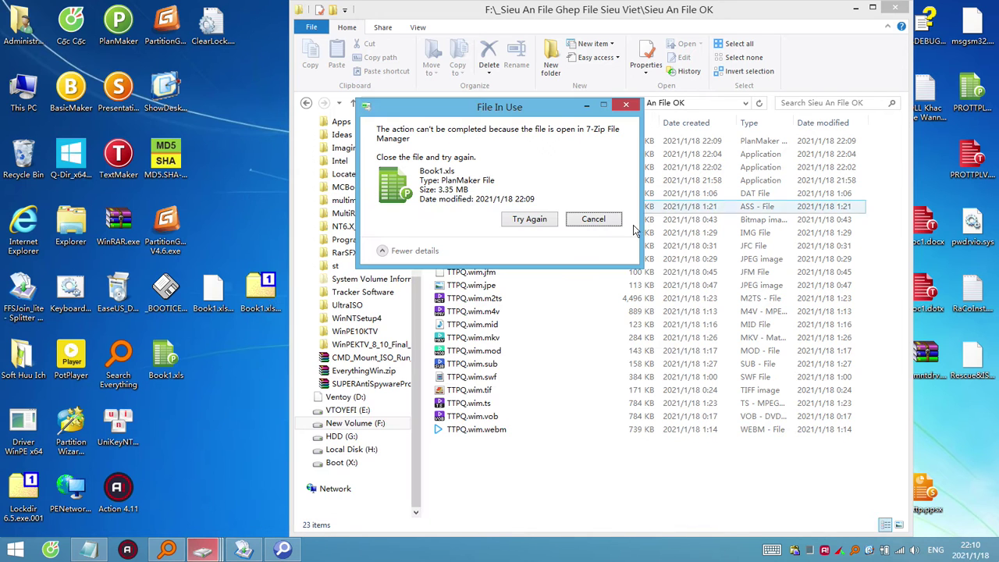
left_click(546, 219)
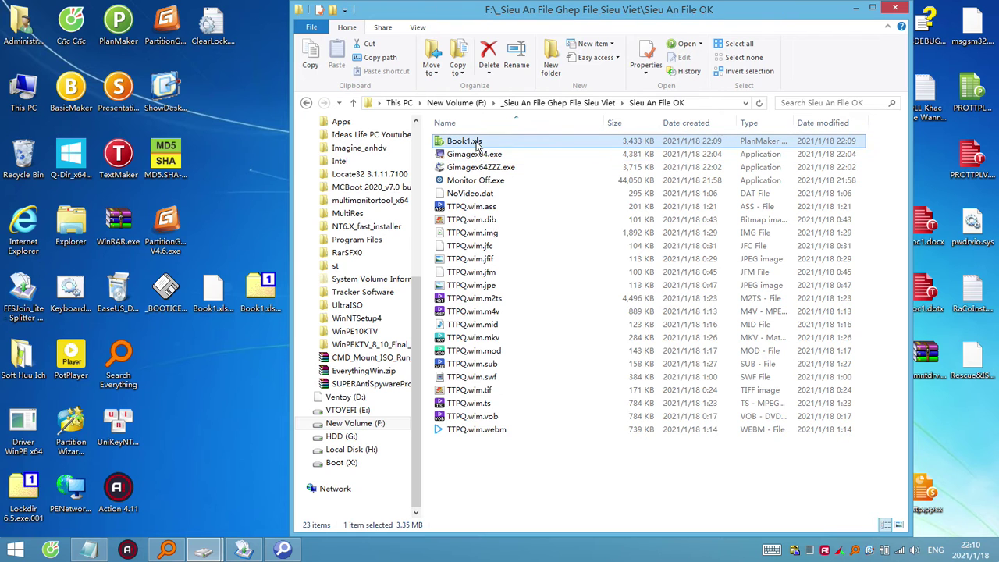
Verify the moved Book1.xls still shows WannaCry.EXE in 7-Zip, then minimize Explorer.
right_click(478, 147)
mouse_move(562, 195)
left_click(675, 195)
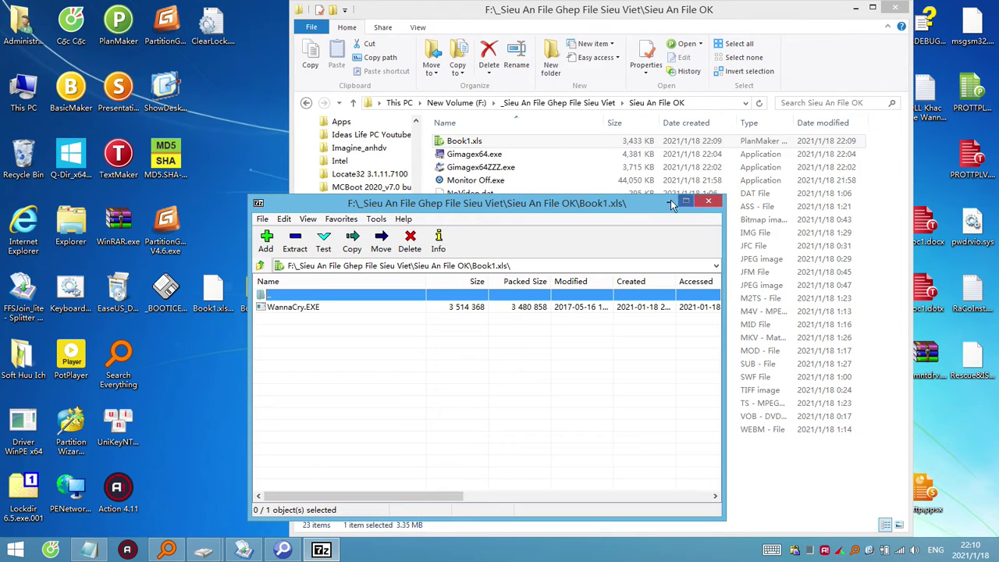
left_click(708, 202)
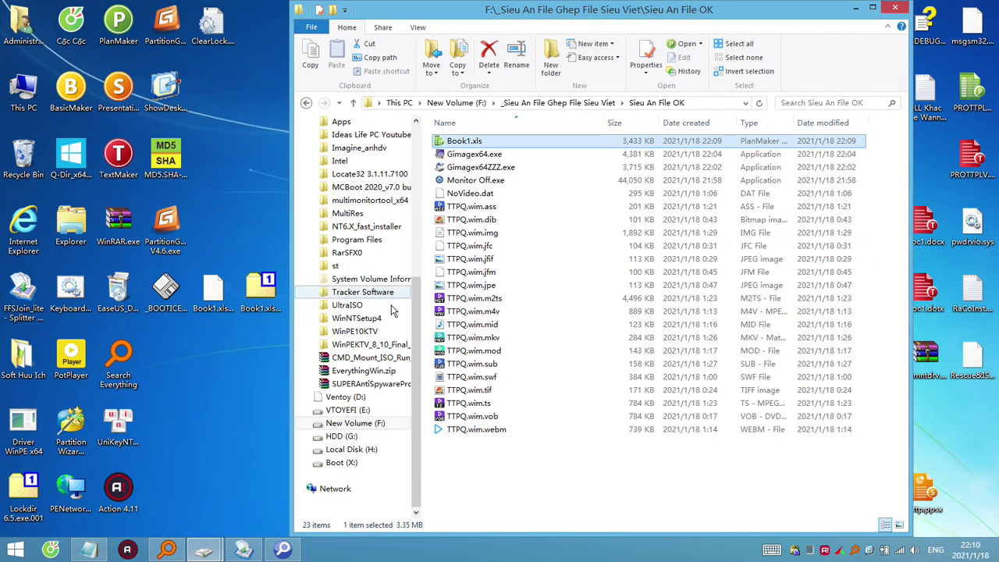
left_click(242, 353)
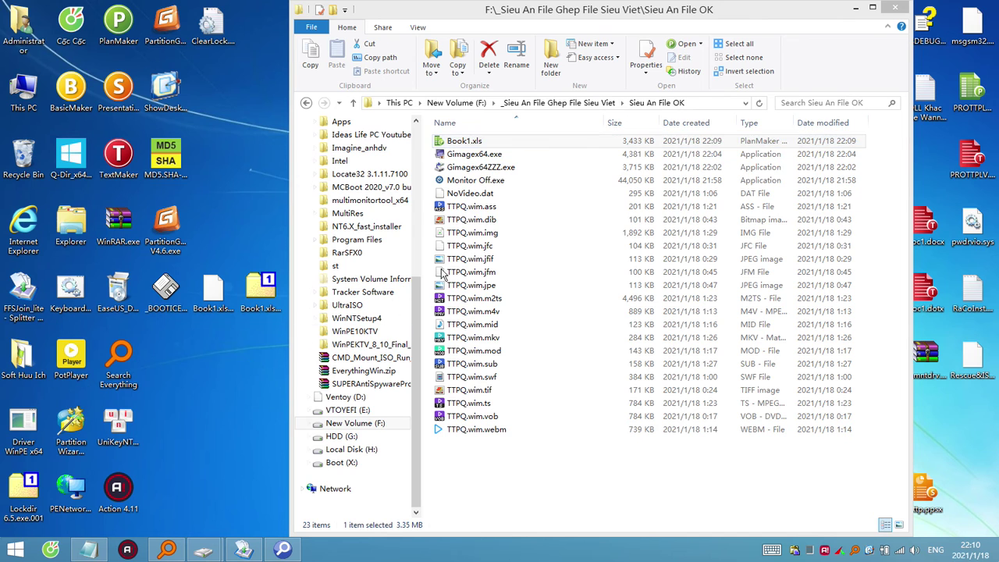
left_click(855, 9)
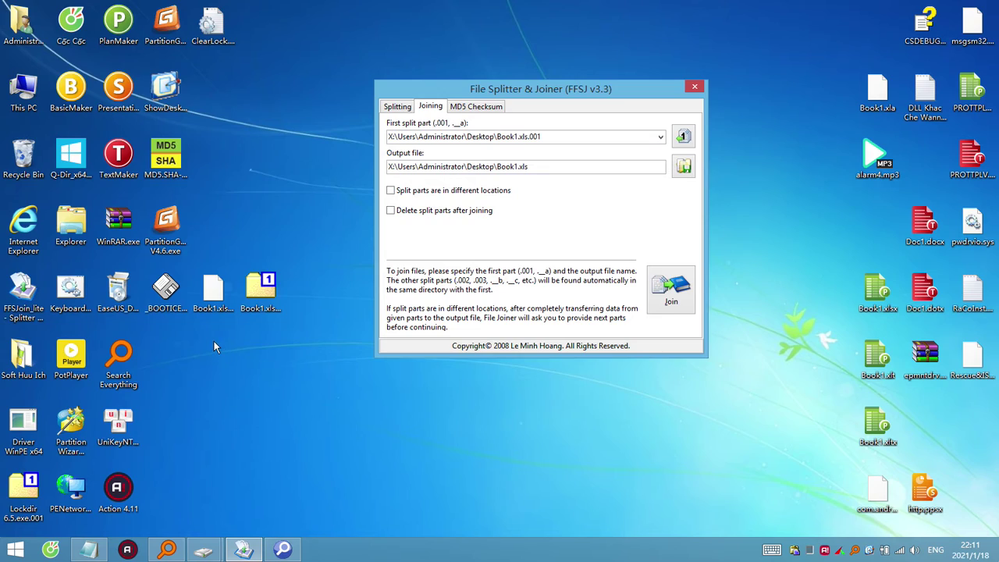
Close the UltraFileSearch results window.
left_click(283, 550)
left_click(283, 553)
left_click(283, 551)
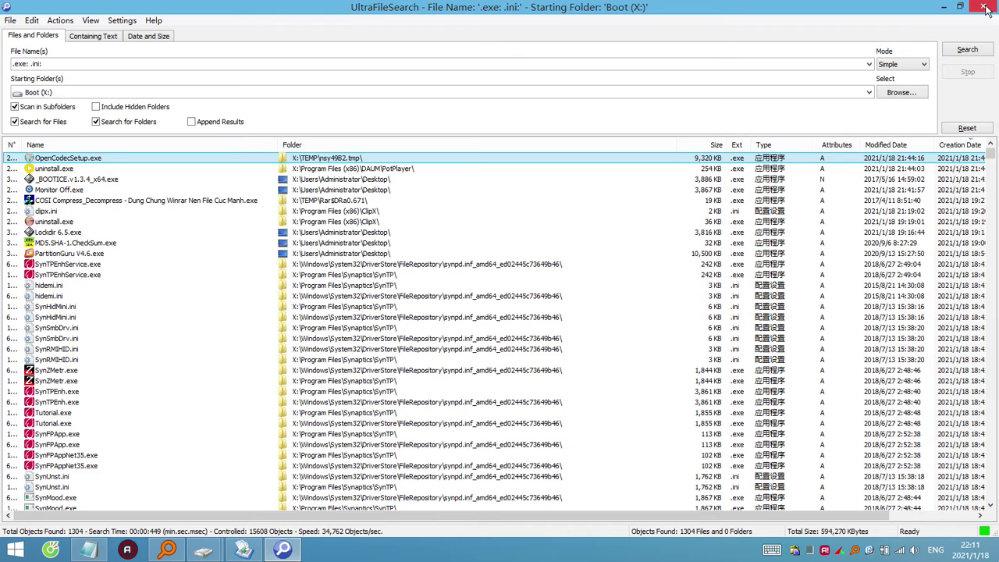
left_click(986, 8)
Confirm Book1.xls.001 holds WannaCry.EXE in 7-Zip, then begin renaming it.
left_click_drag(226, 325, 262, 292)
double_click(262, 291)
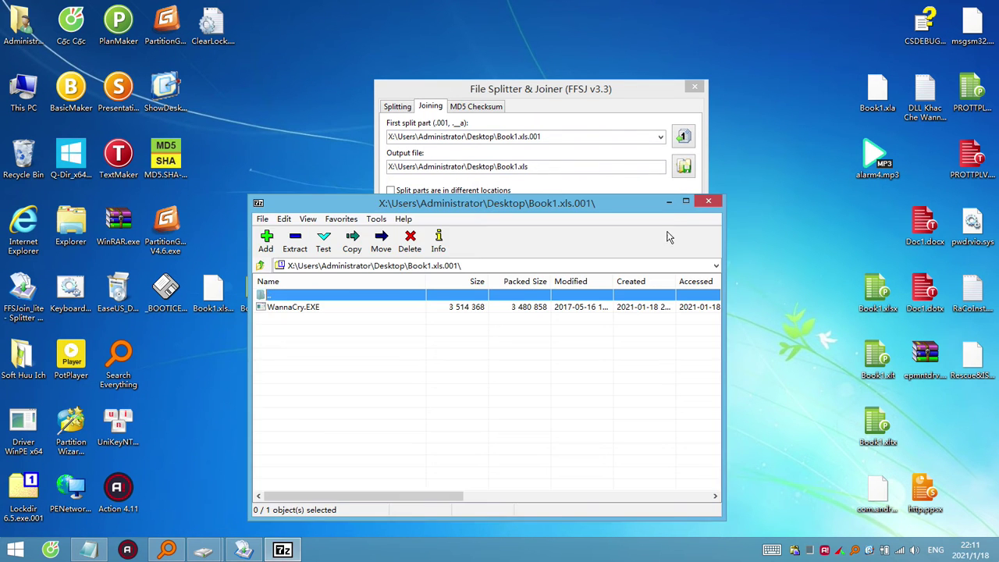
left_click(701, 205)
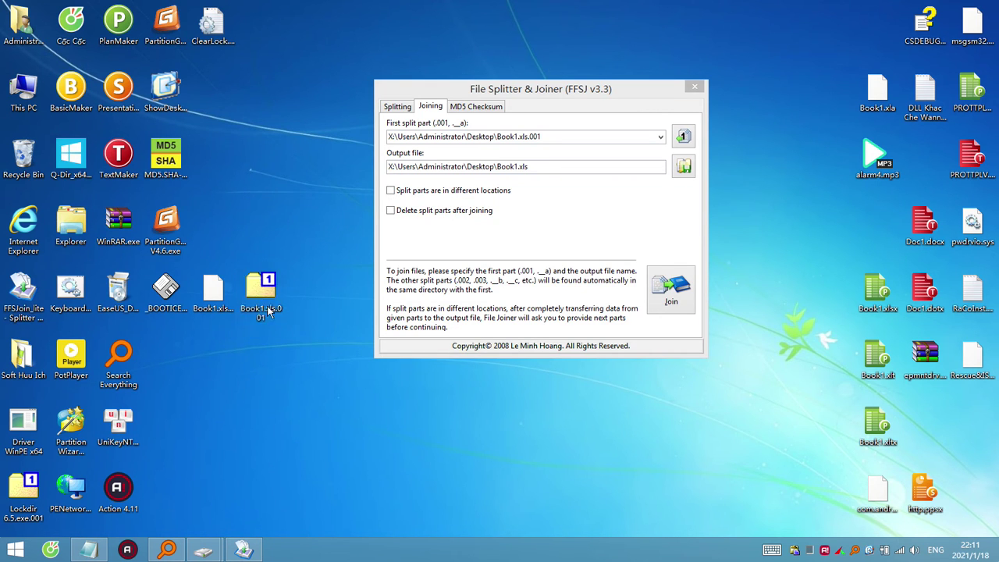
double_click(264, 296)
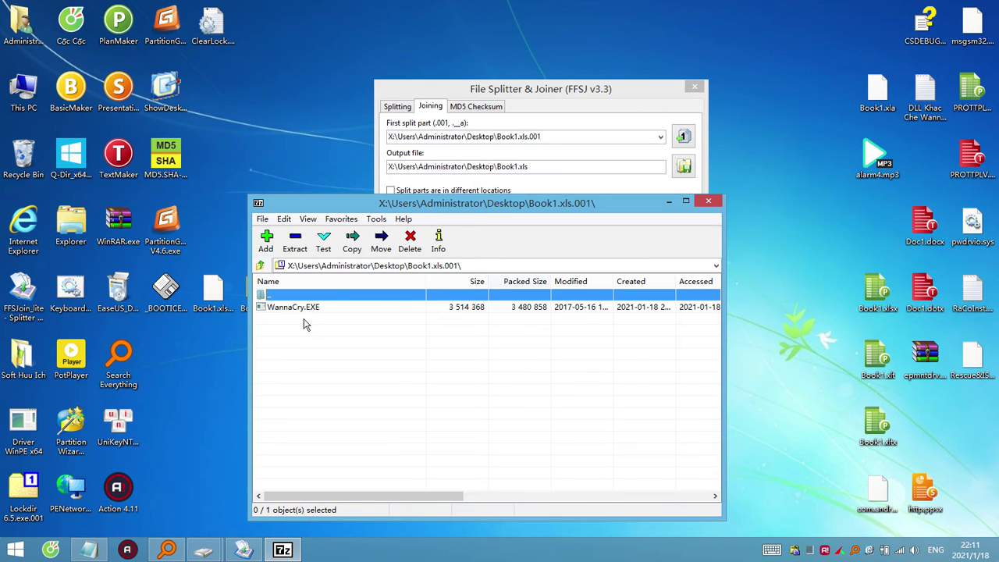
left_click(299, 309)
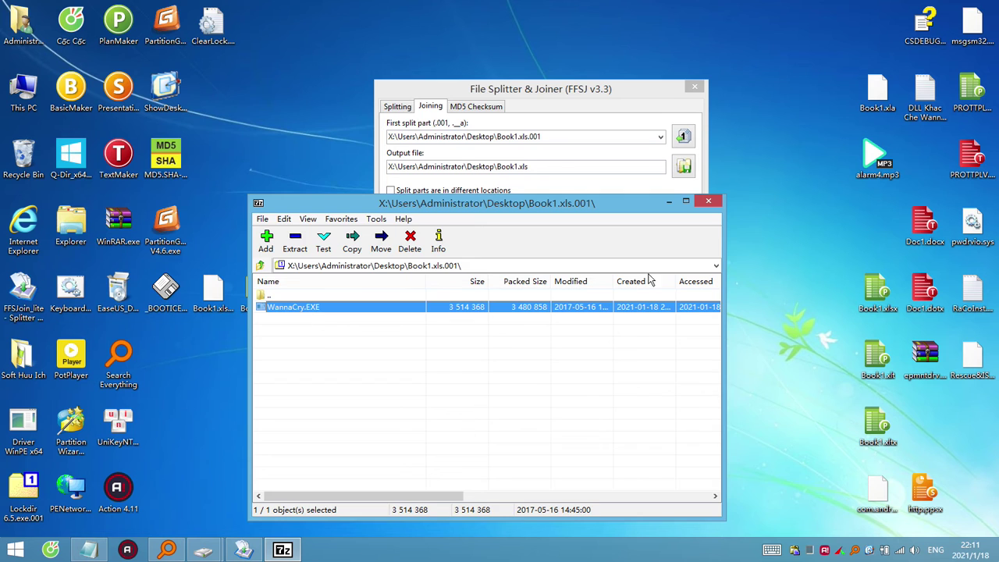
left_click(708, 203)
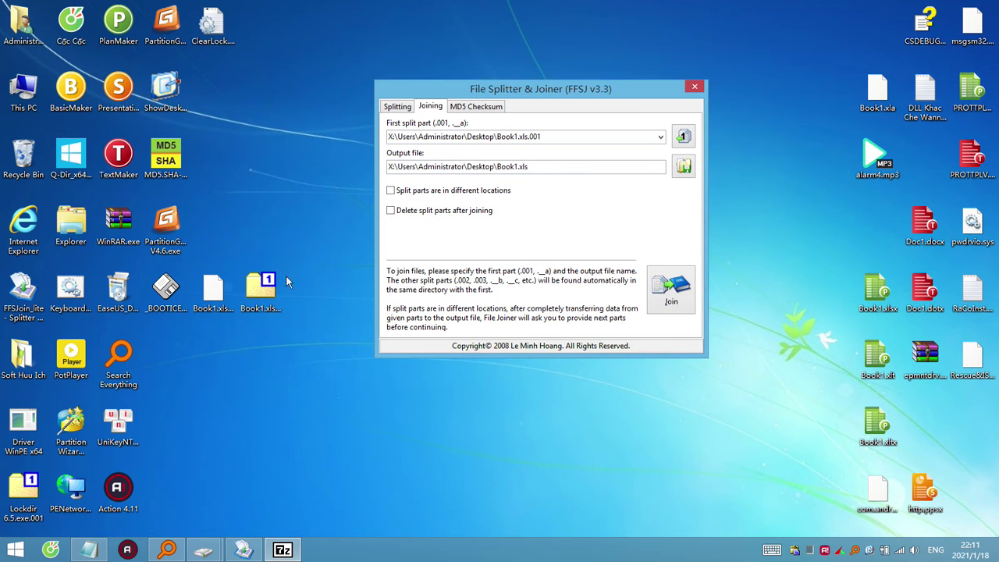
left_click(272, 320)
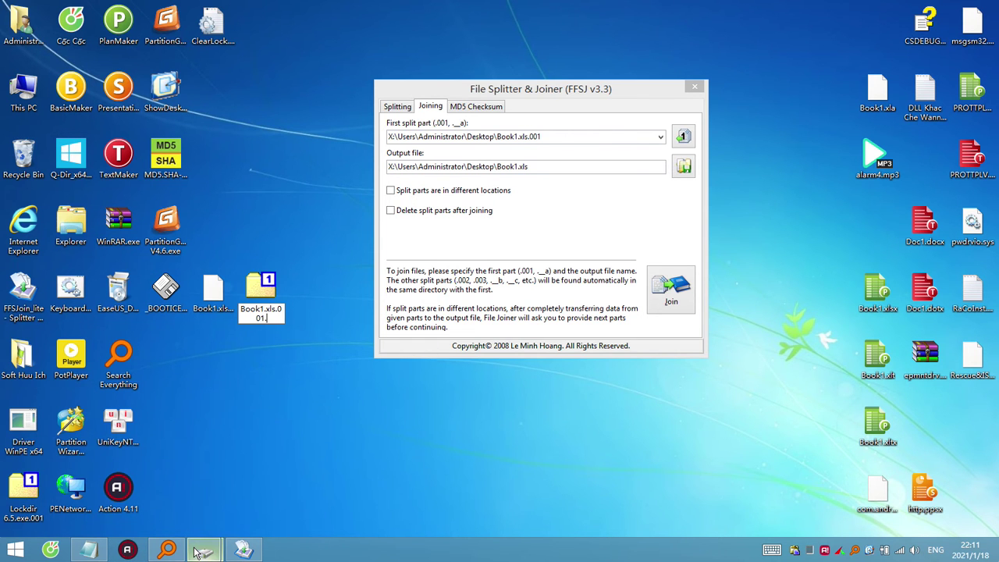
Bring the Boot (X:) drive window to the front and dismiss the BOOTICE dialog.
mouse_move(203, 551)
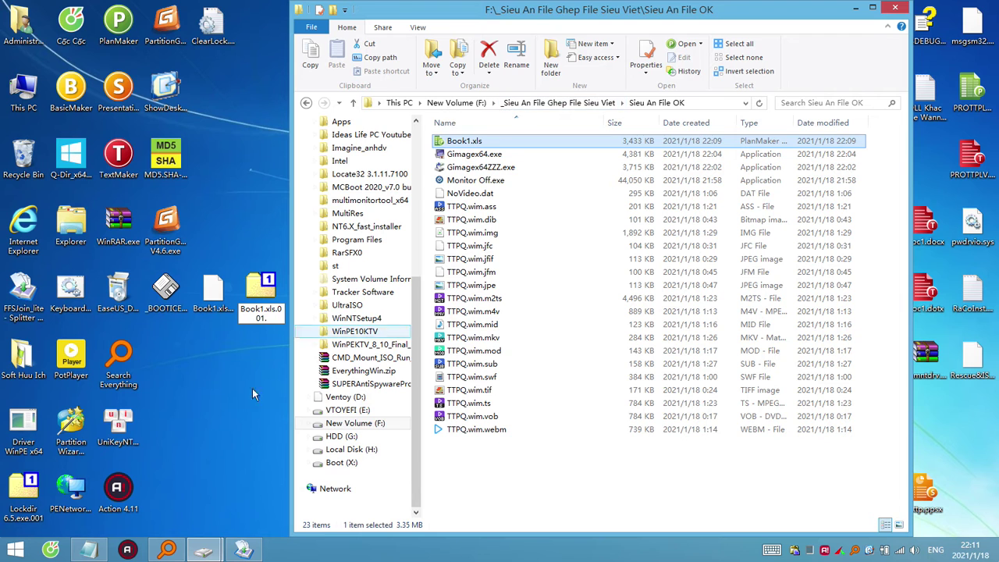
left_click(156, 513)
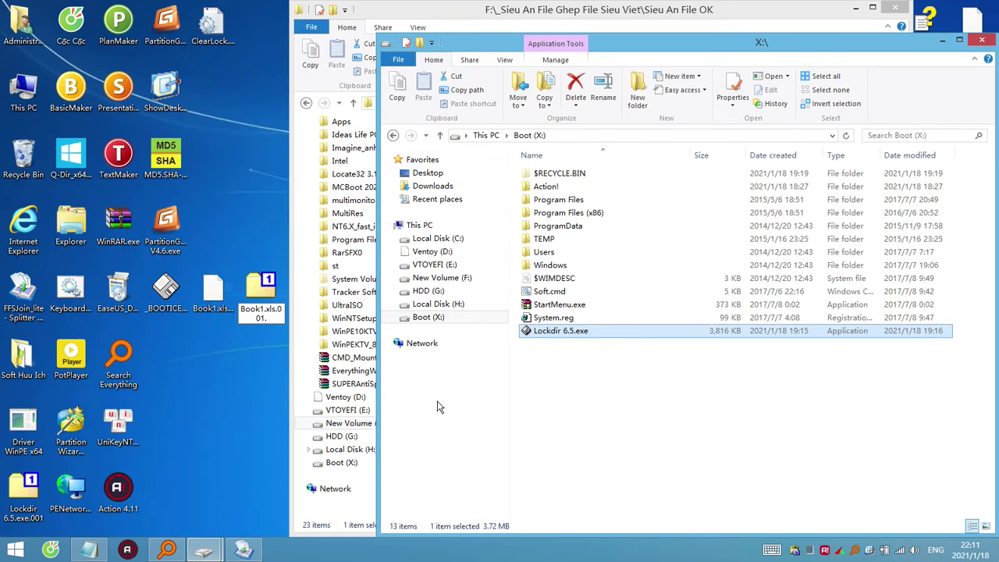
double_click(580, 336)
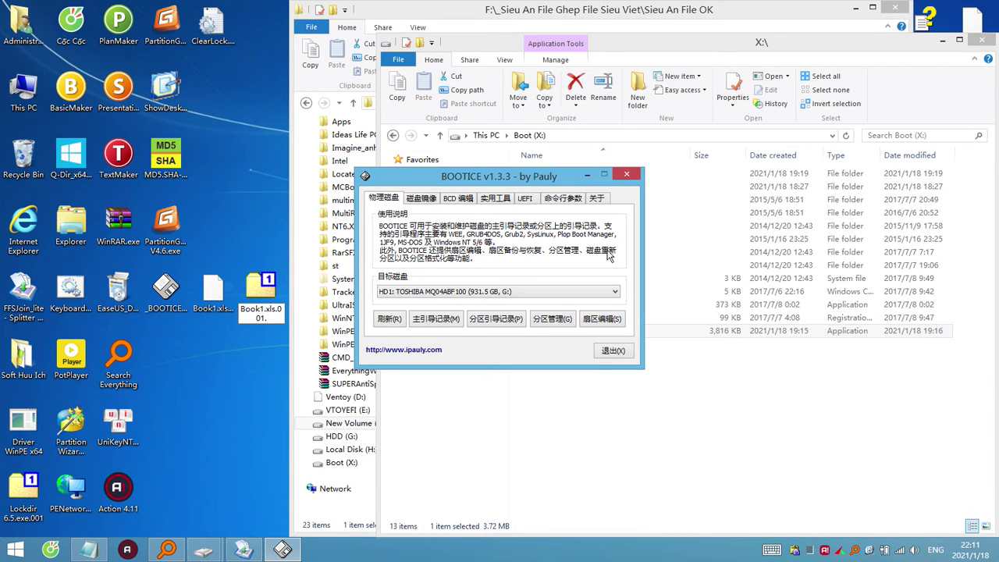
left_click(634, 176)
Open Lockdir 6.5.exe with WinRAR, then close the archive window.
right_click(578, 331)
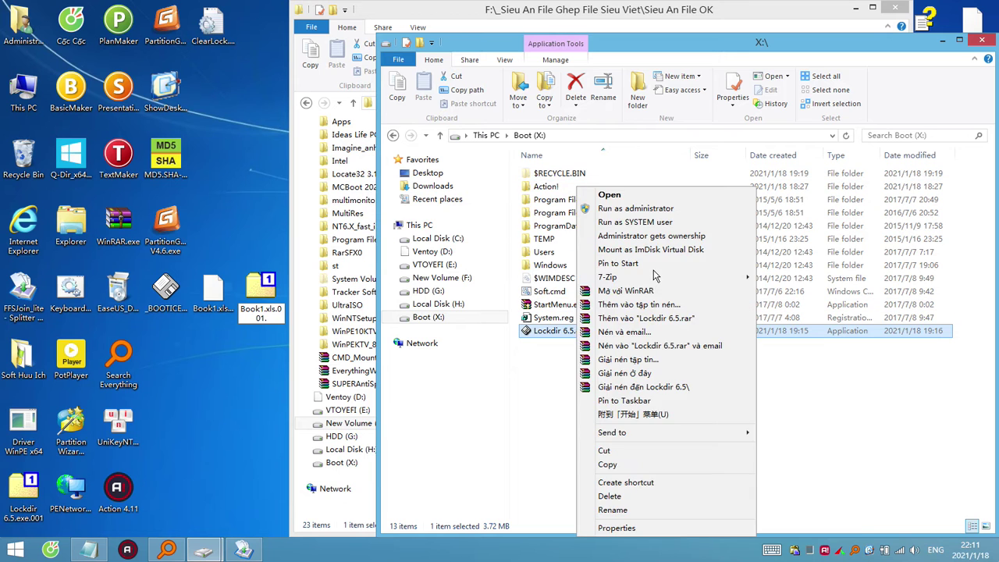
left_click(642, 296)
key("Escape")
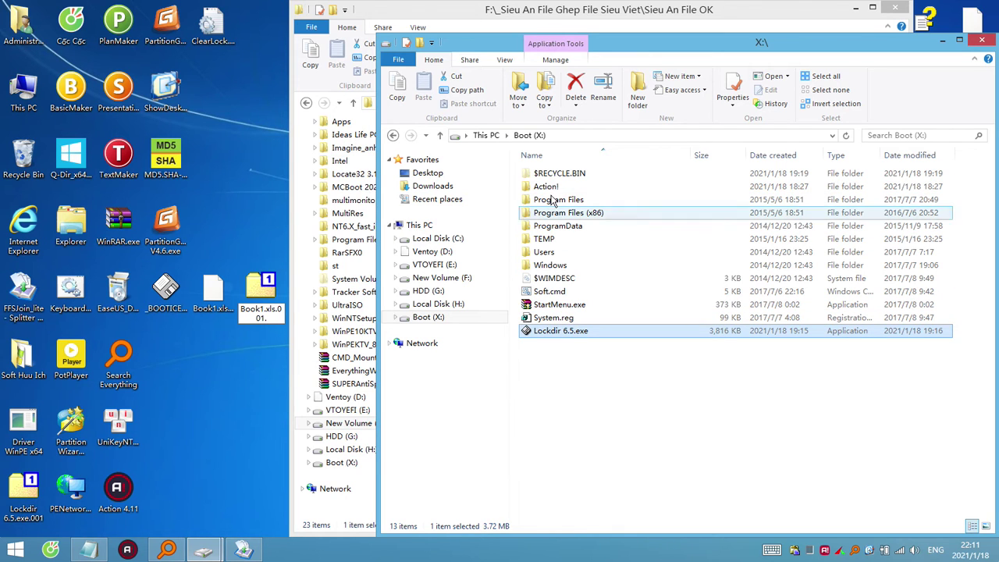
Open F:\_Sieu An File Ghep File Sieu Viet\Test File An - File Test Virut va Test Soft and browse its files.
left_click(449, 278)
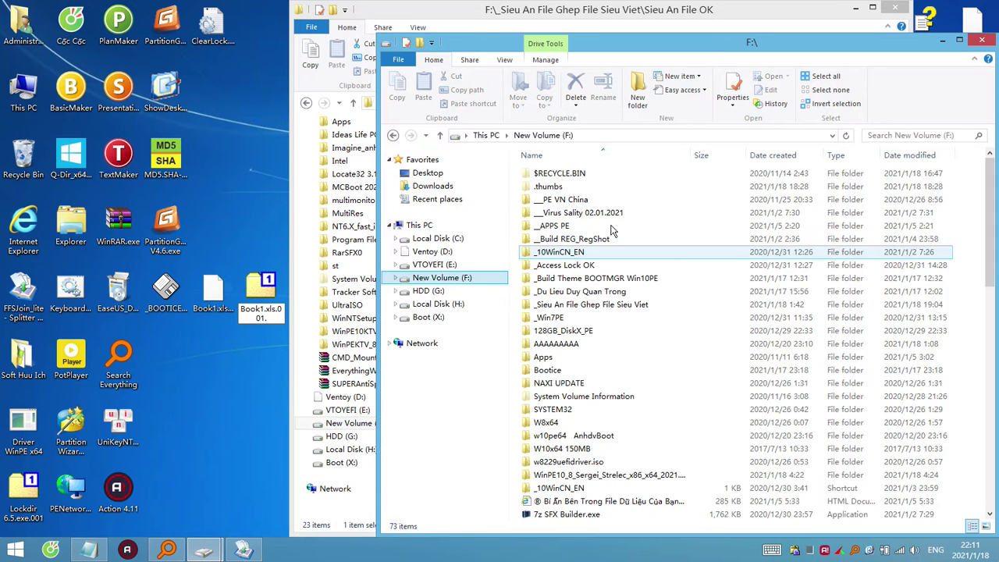
double_click(601, 278)
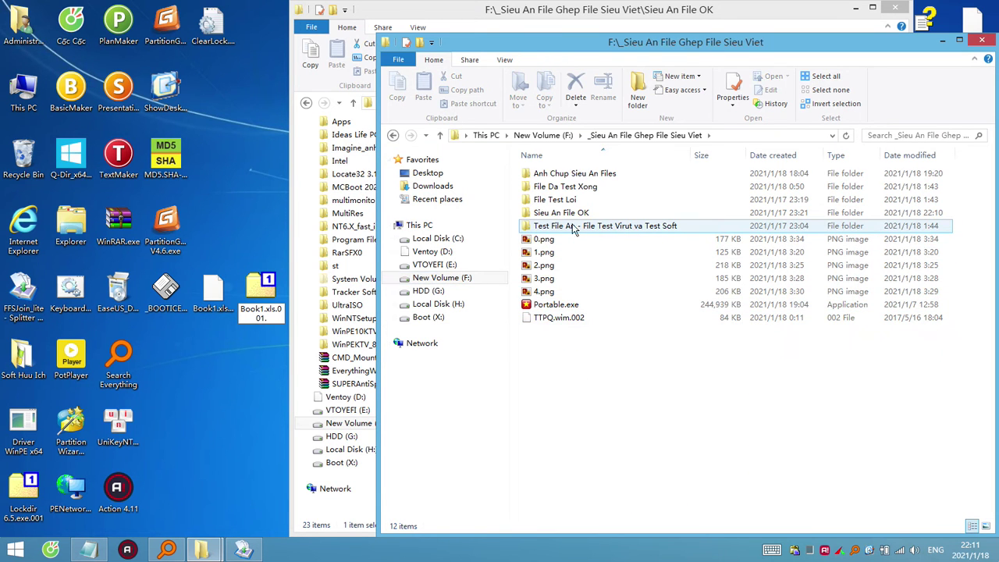
double_click(585, 226)
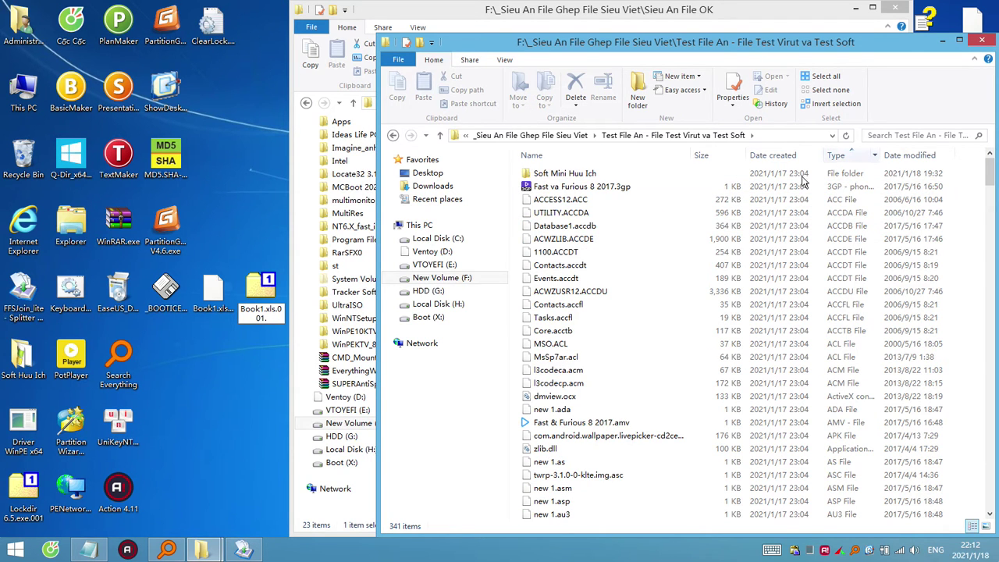
left_click(617, 346)
scroll(617, 346, "down", 5)
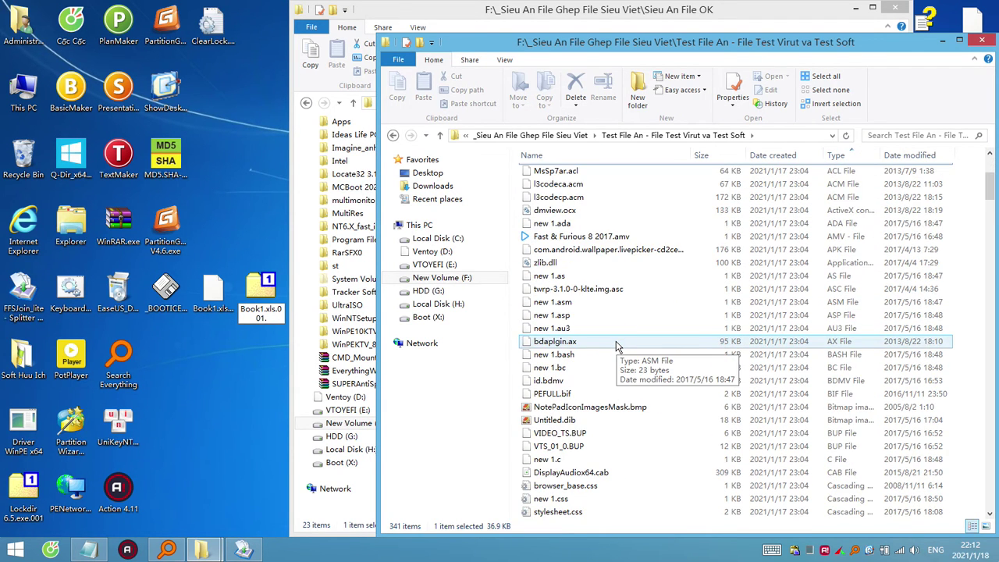
scroll(617, 345, "down", 20)
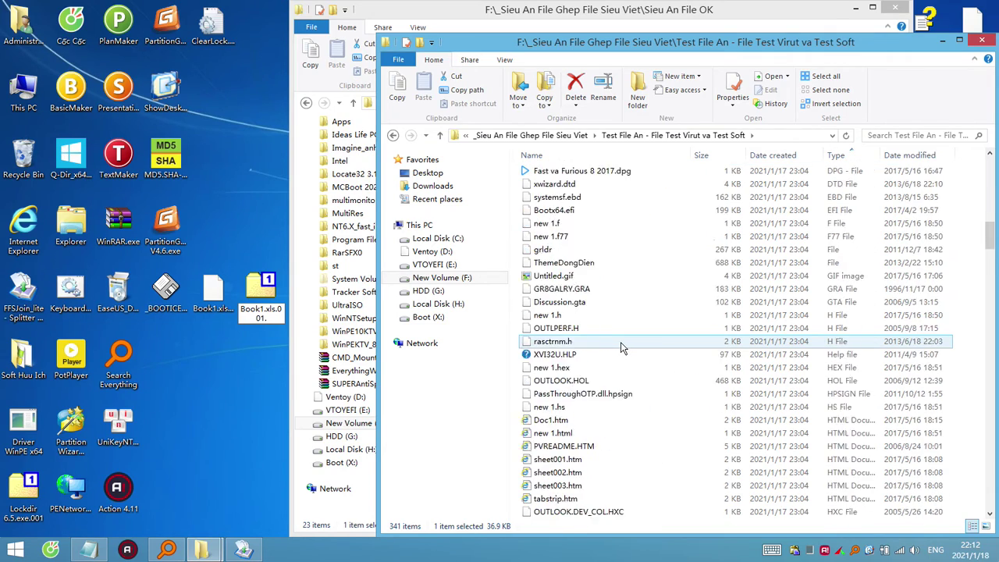
scroll(621, 342, "down", 20)
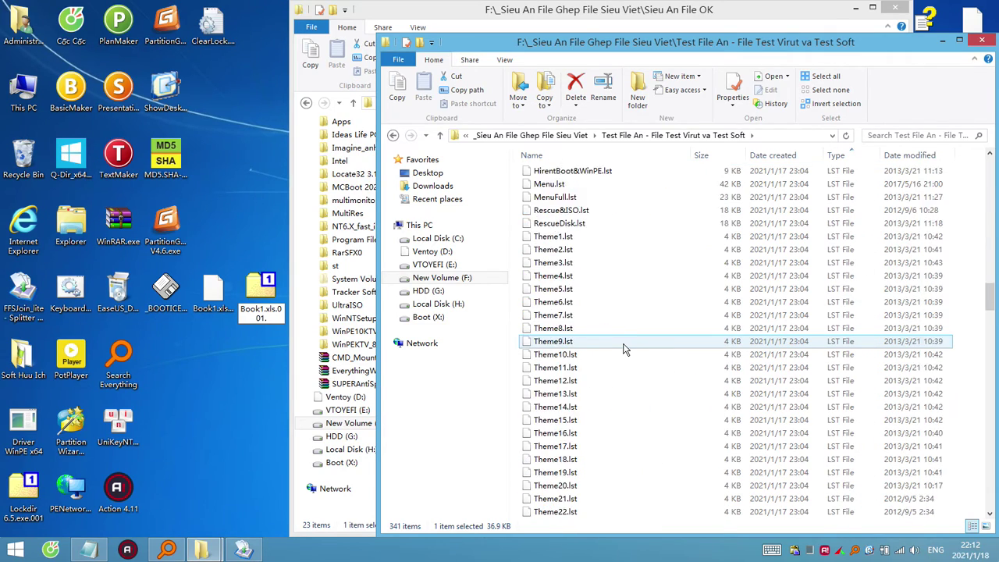
scroll(627, 349, "down", 8)
scroll(628, 349, "down", 20)
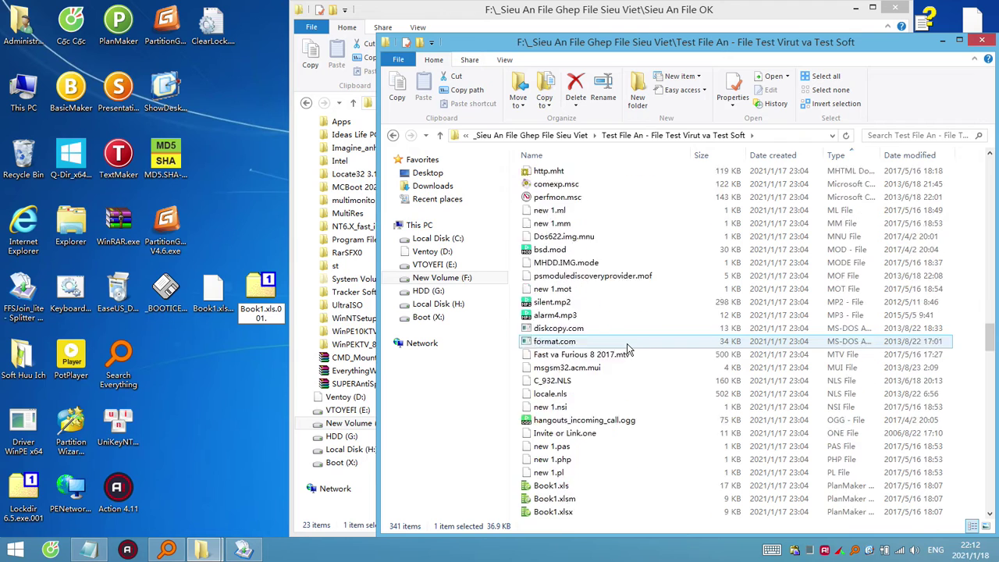
scroll(628, 349, "down", 2)
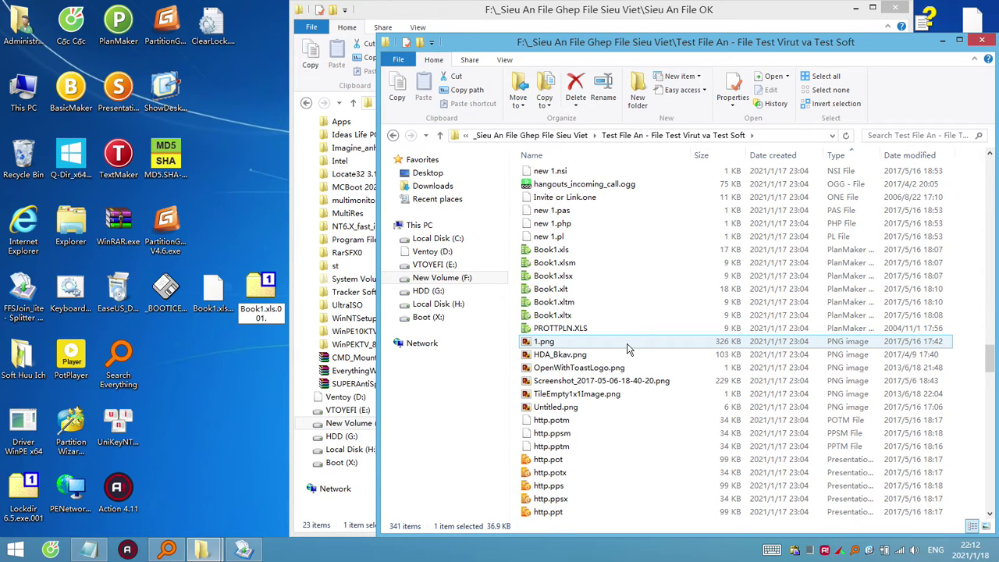
scroll(629, 349, "down", 7)
scroll(627, 346, "up", 3)
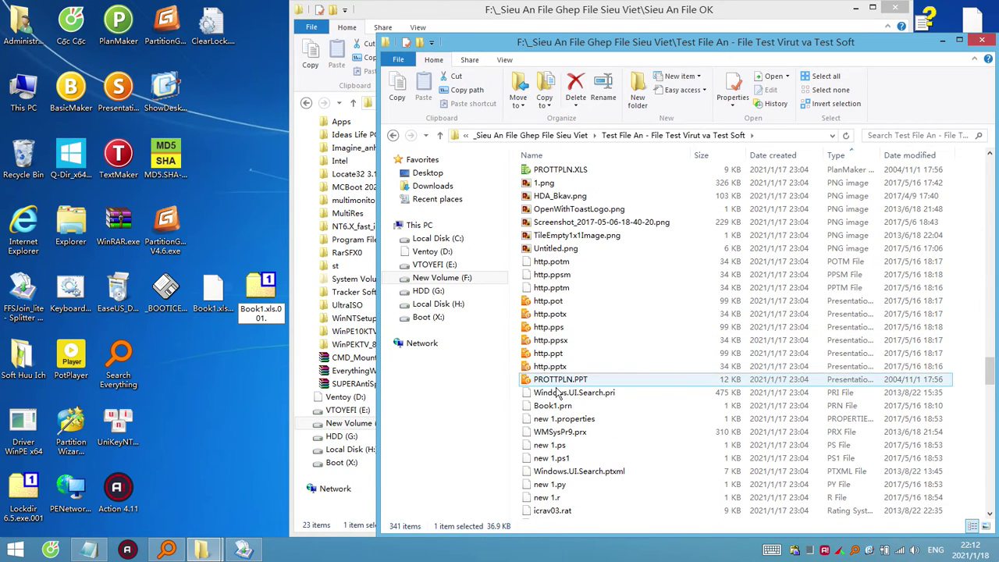
Check the http.potx sample's name and extension unchanged, then close the test folder window.
left_click(572, 316)
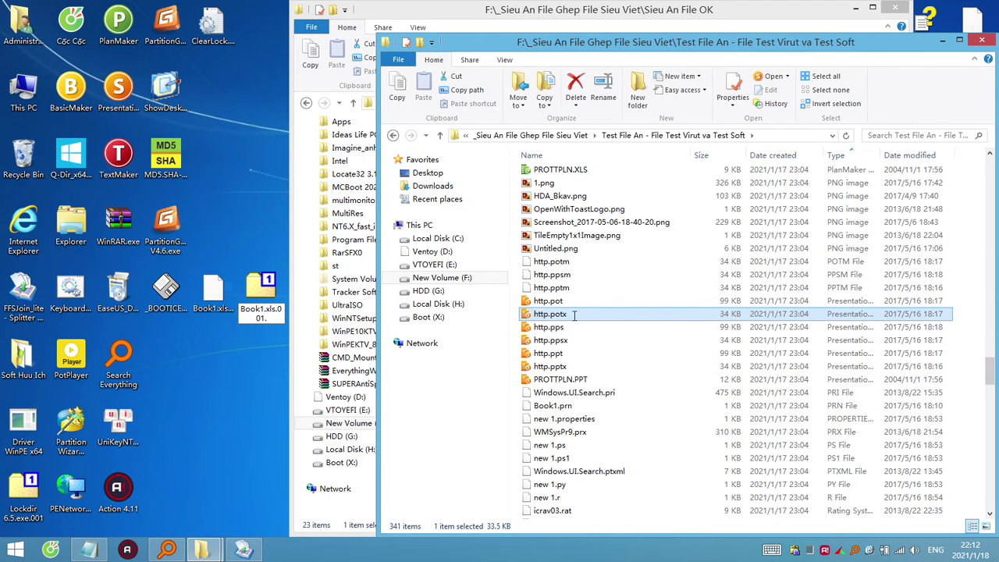
left_click(574, 314)
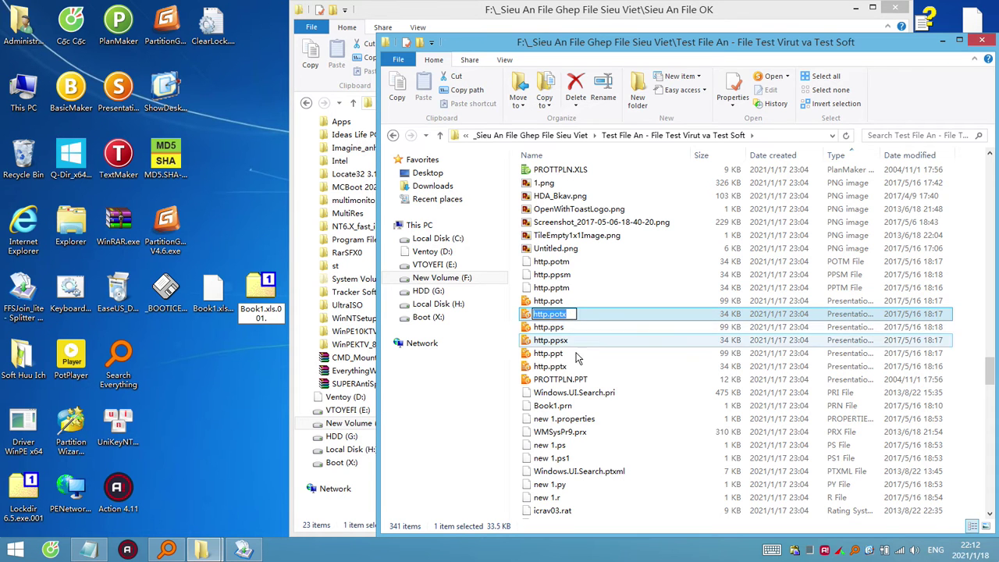
left_click(571, 353)
scroll(571, 359, "down", 7)
scroll(573, 356, "down", 20)
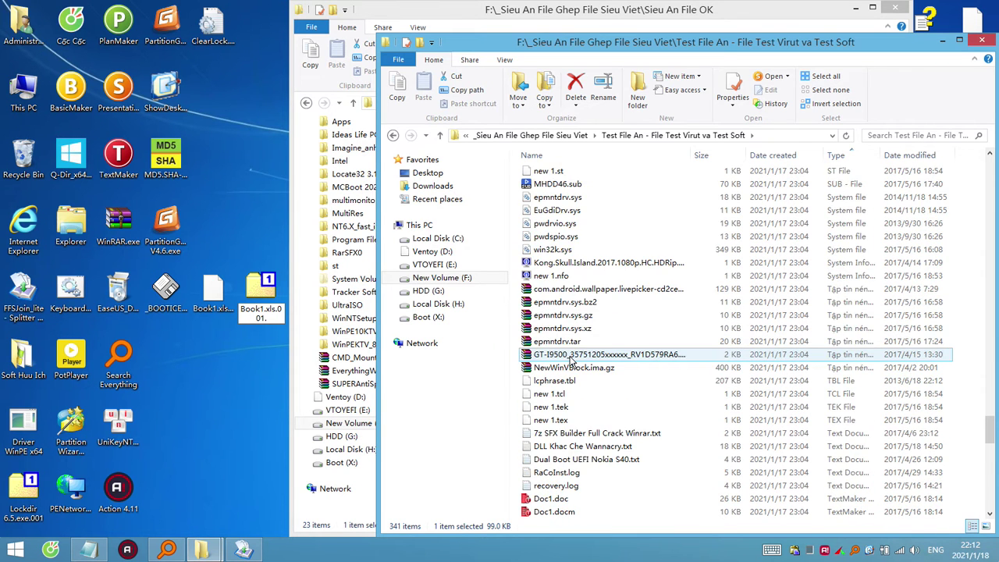
scroll(702, 296, "down", 20)
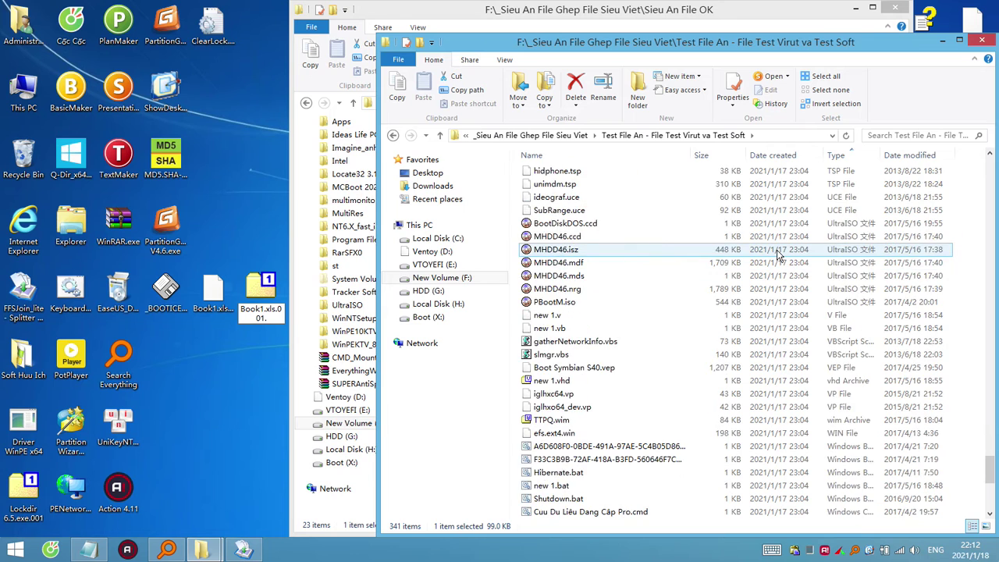
left_click(943, 40)
left_click(273, 318)
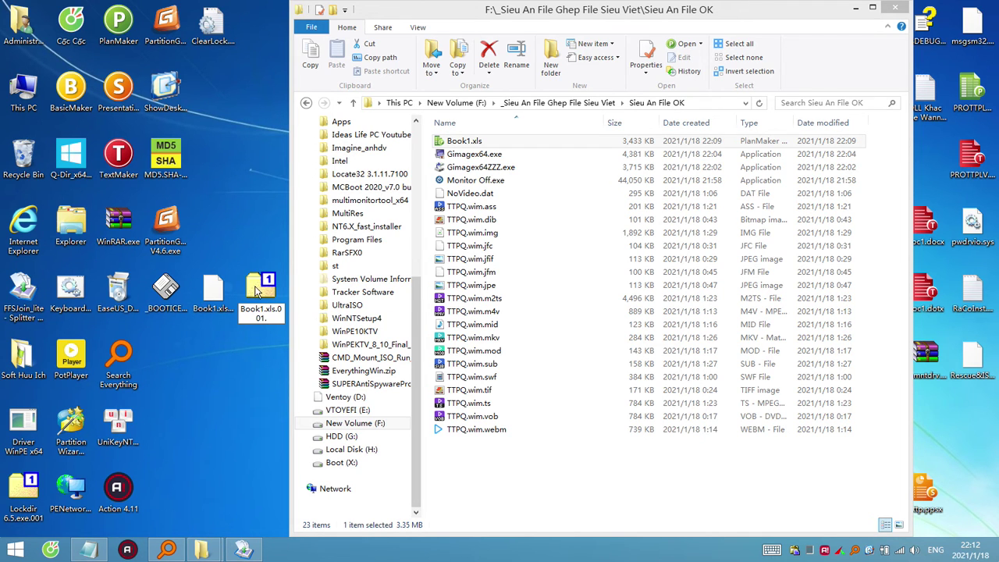
Bring File Splitter & Joiner back and confirm the pending extension-change warning.
mouse_move(231, 556)
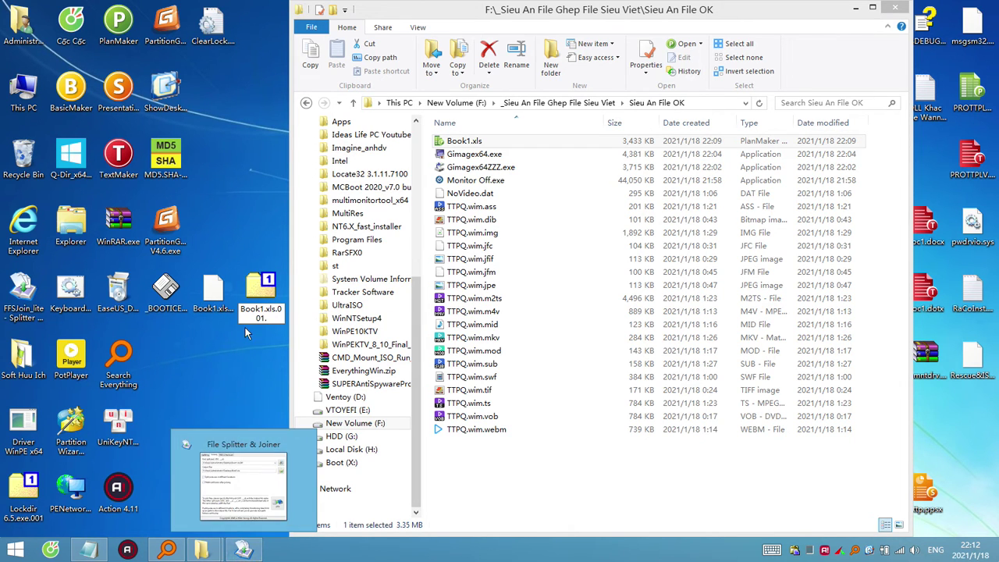
left_click(857, 7)
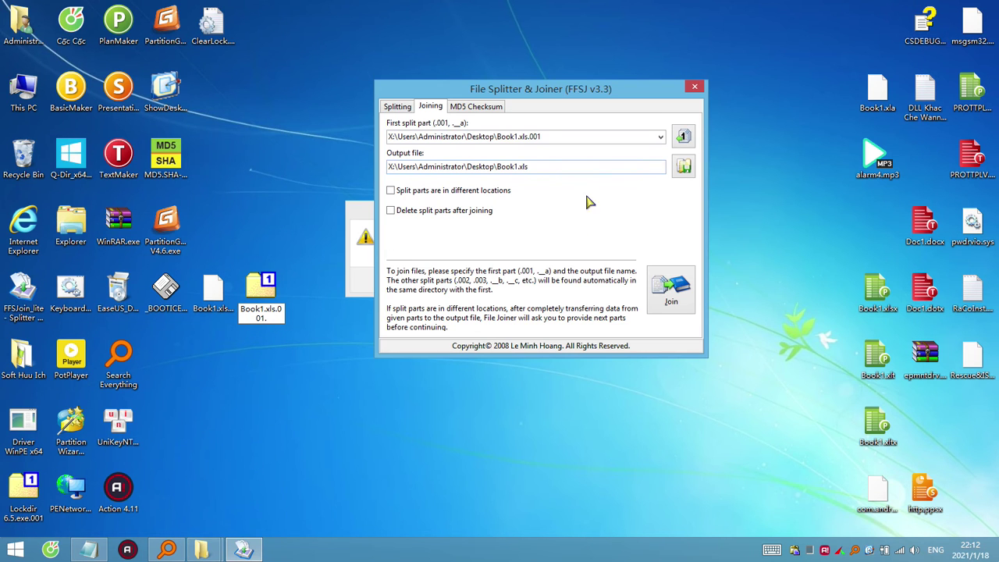
left_click(367, 244)
left_click(570, 281)
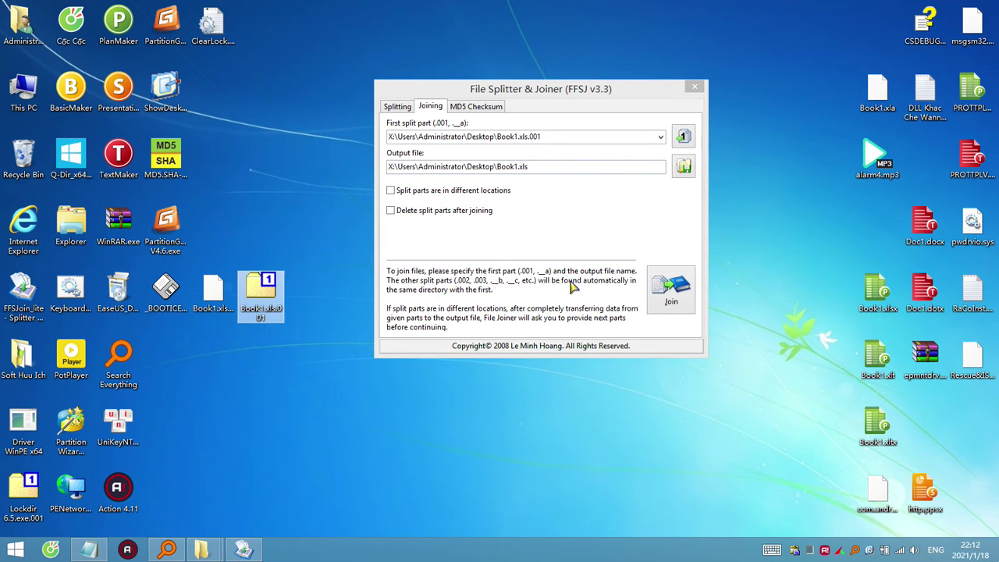
Rename Book1.xls.001 to http.potx, accept the extension change, and open it in Presentations.
left_click(258, 318)
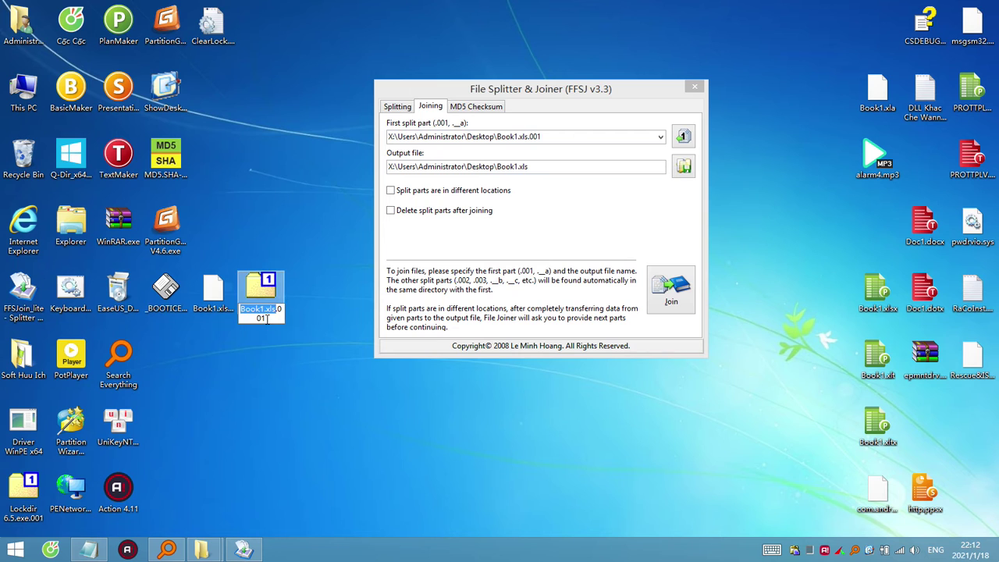
type("http.potx")
key("Return")
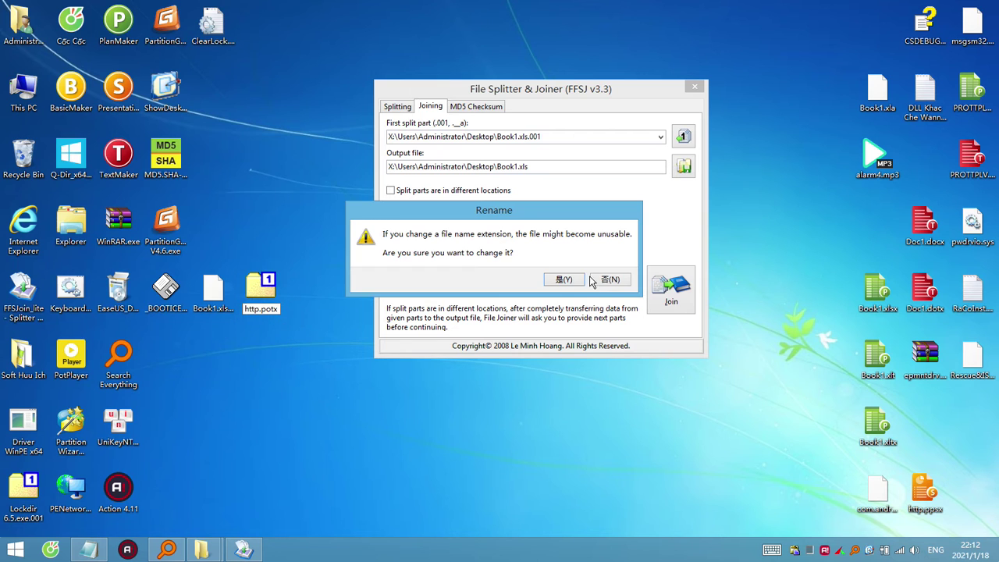
left_click(564, 280)
double_click(258, 291)
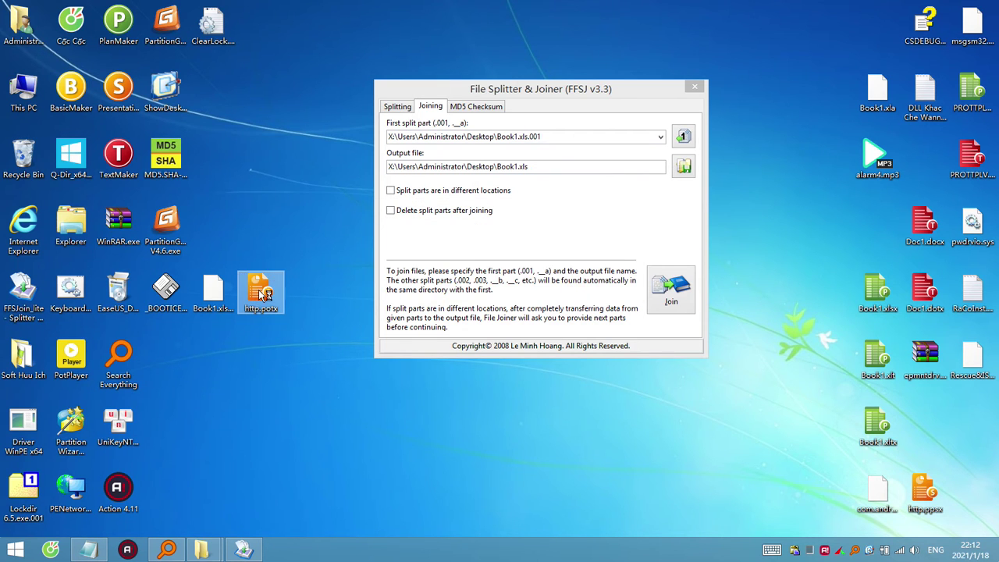
left_click(473, 290)
Dismiss the printer warning, then close, reopen and close http.potx in Presentations.
left_click(501, 311)
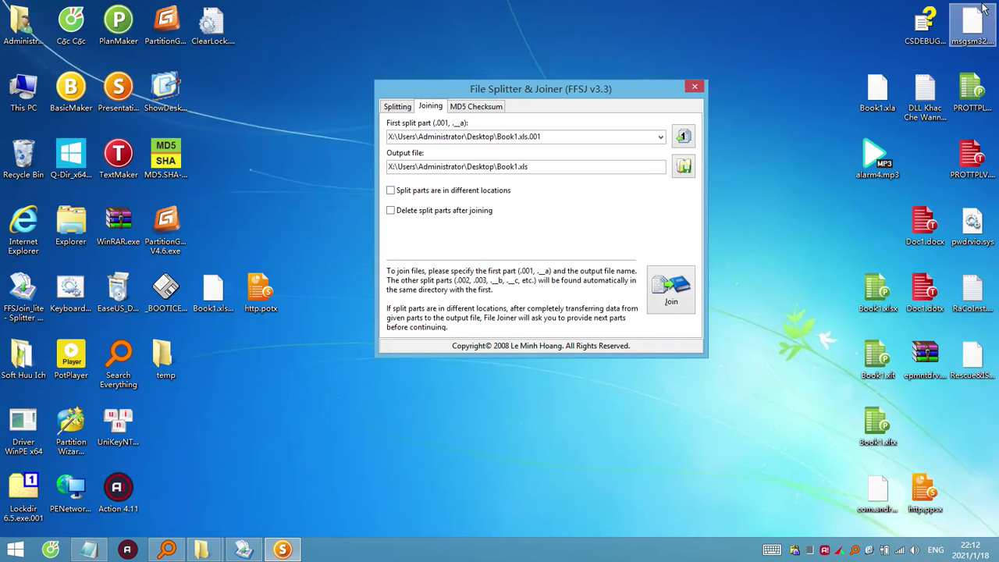
left_click(983, 6)
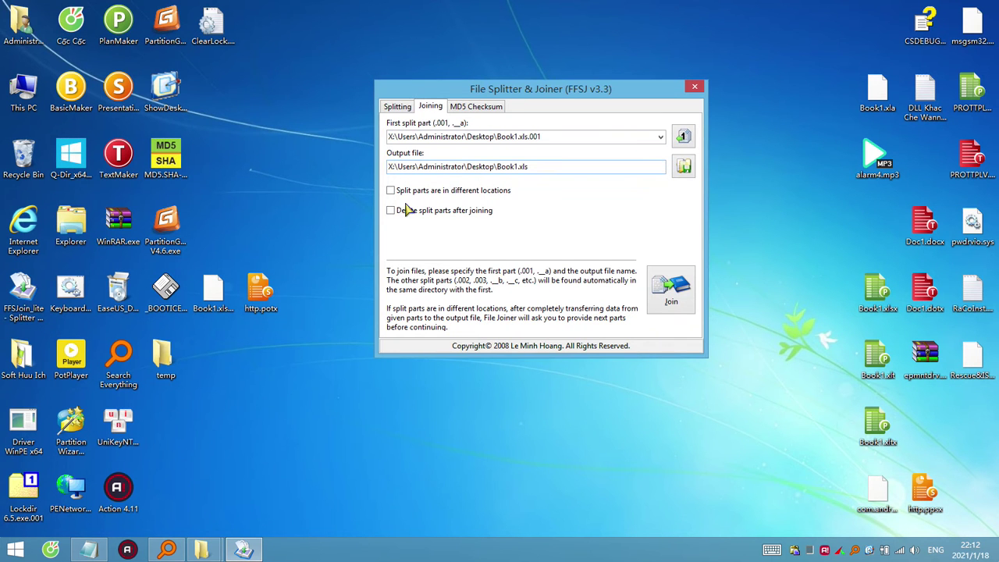
double_click(277, 288)
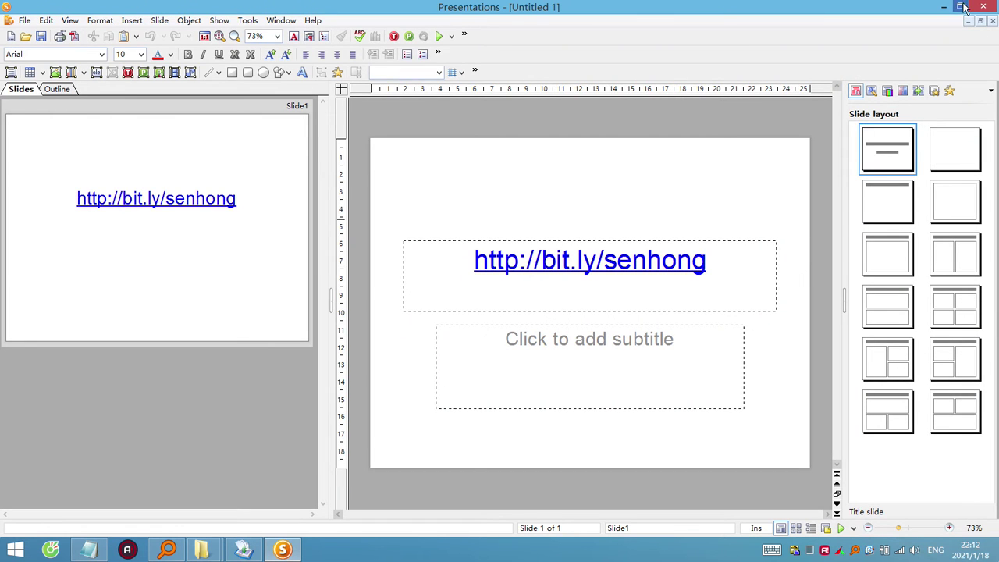
left_click(986, 6)
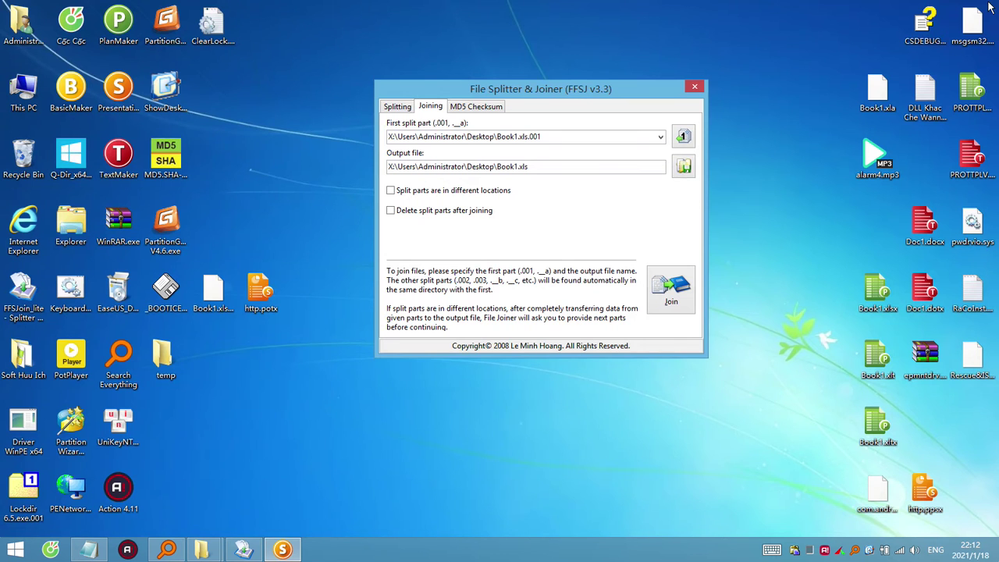
Open http.potx as a 7-Zip archive, inspect its docProps folder, and close it.
right_click(251, 298)
mouse_move(379, 89)
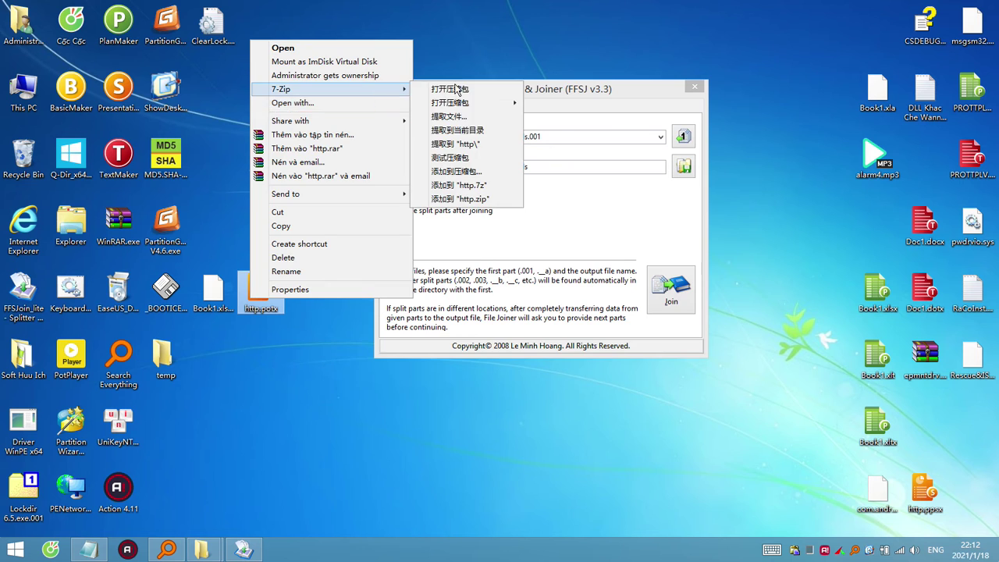
left_click(462, 89)
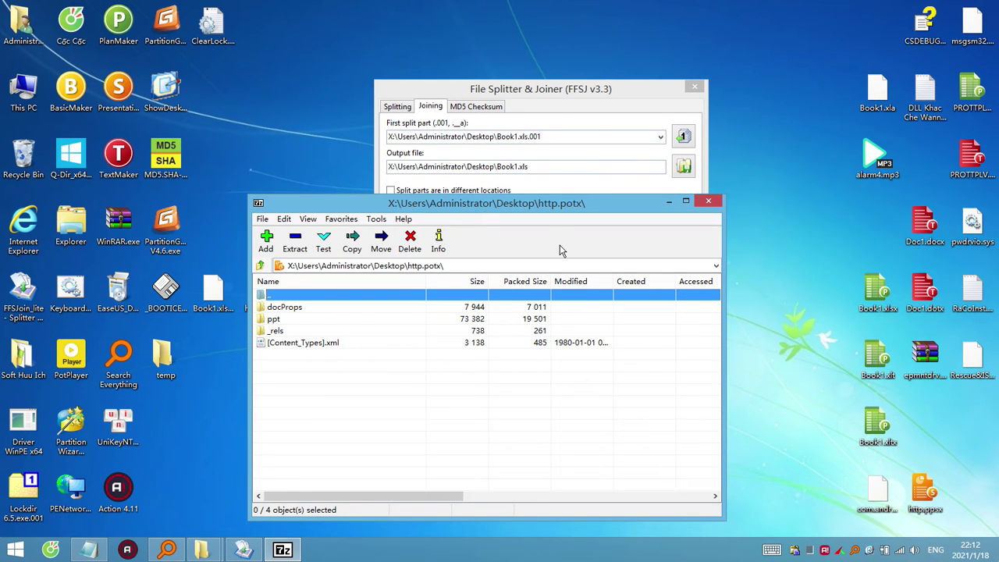
left_click(297, 310)
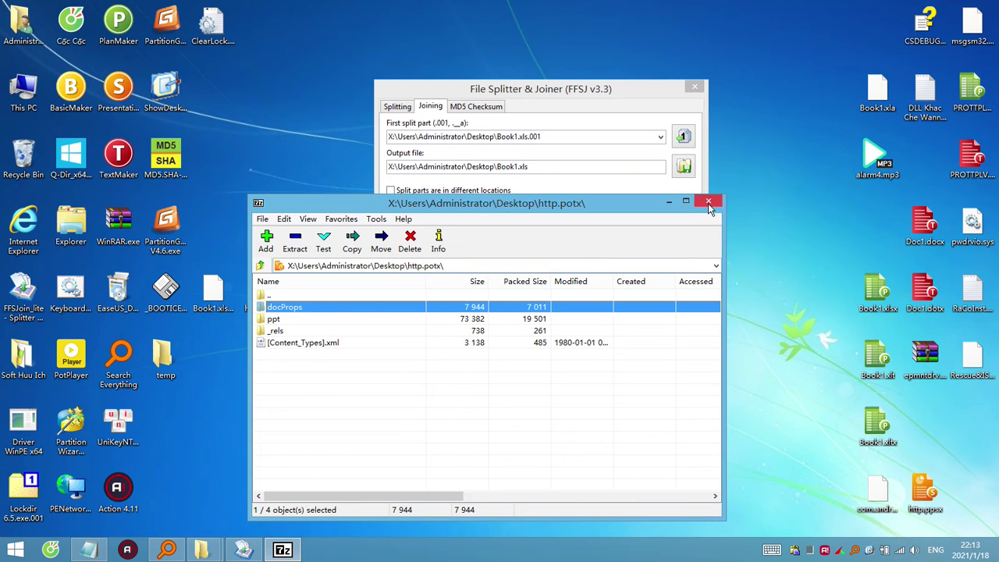
left_click(709, 203)
left_click(265, 295)
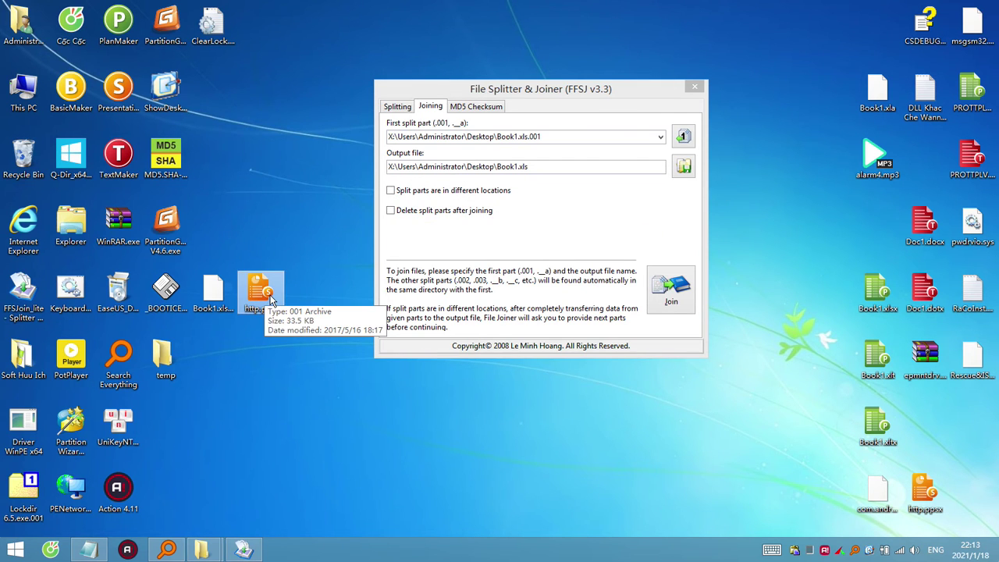
left_click(278, 310)
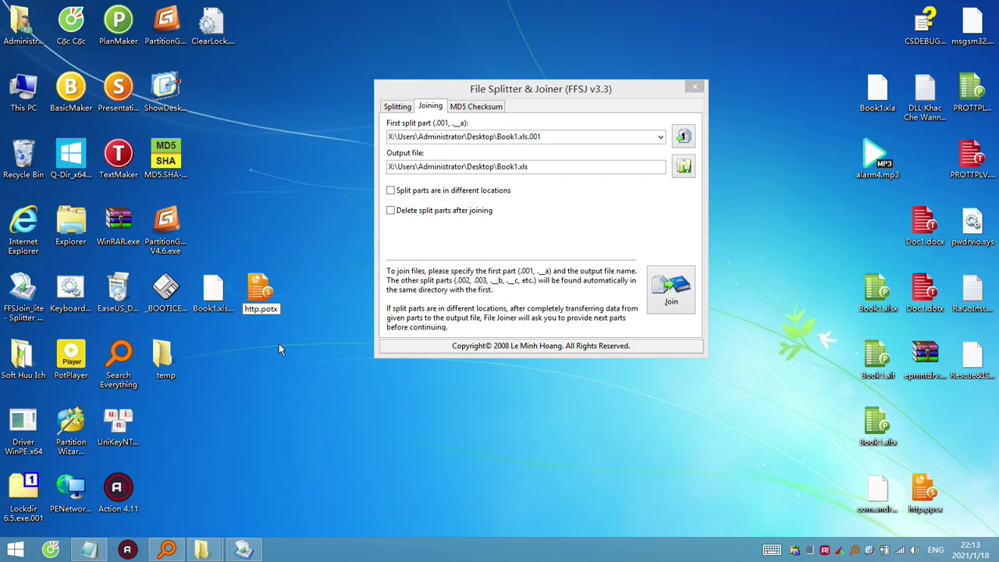
Rename the file to http.potx.iso and open it in UltraISO, which rejects it as not an ISO.
type(".iso")
key("Return")
key("Return")
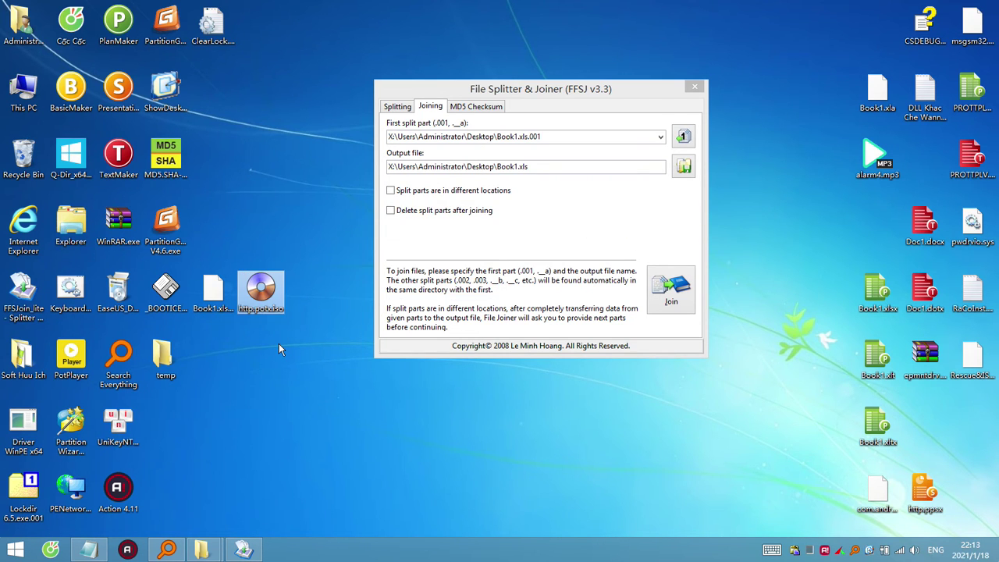
double_click(262, 295)
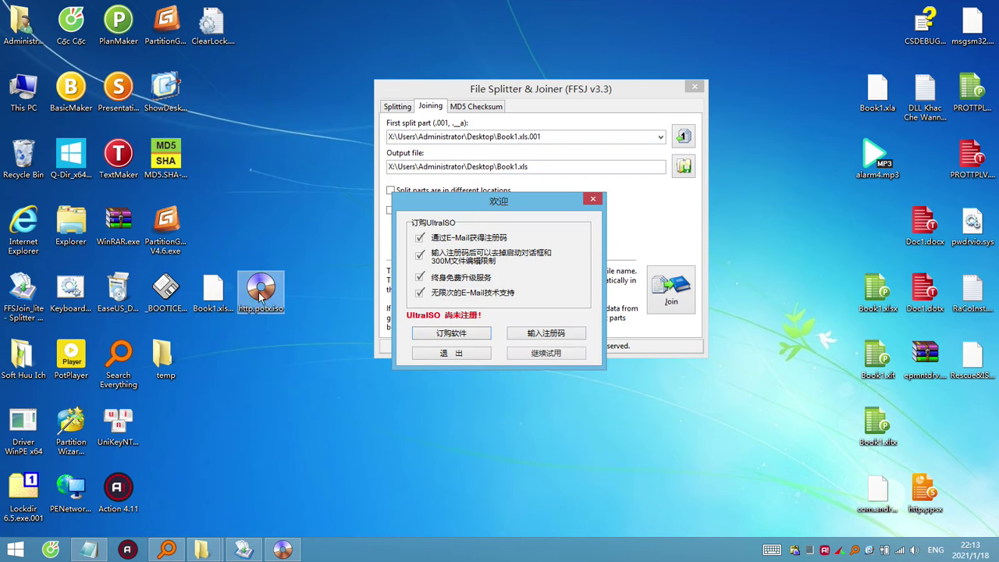
left_click(549, 353)
left_click(557, 326)
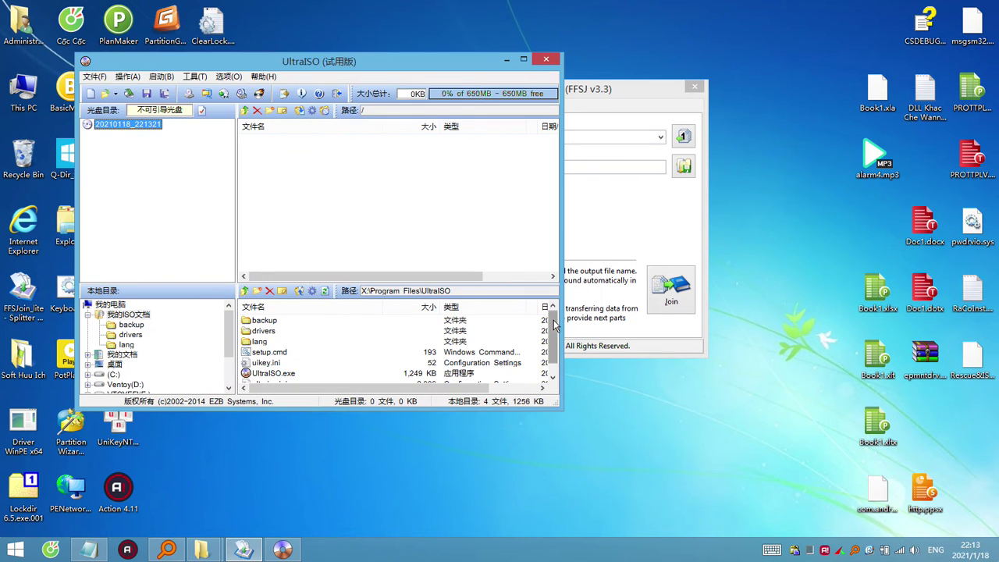
left_click(547, 60)
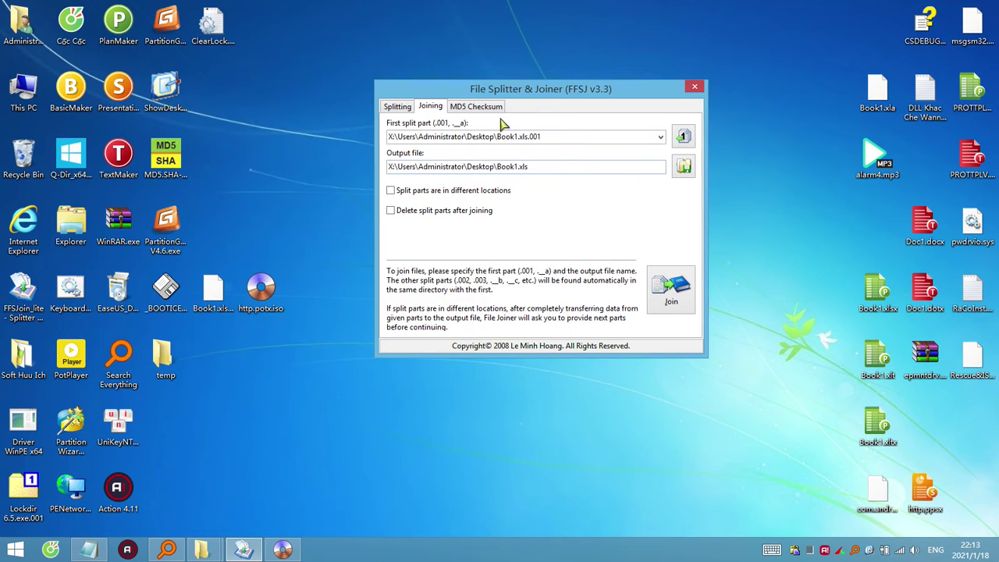
Open http.potx.iso with WinRAR, then with 7-Zip, which crashes, closing each.
right_click(273, 292)
left_click(353, 318)
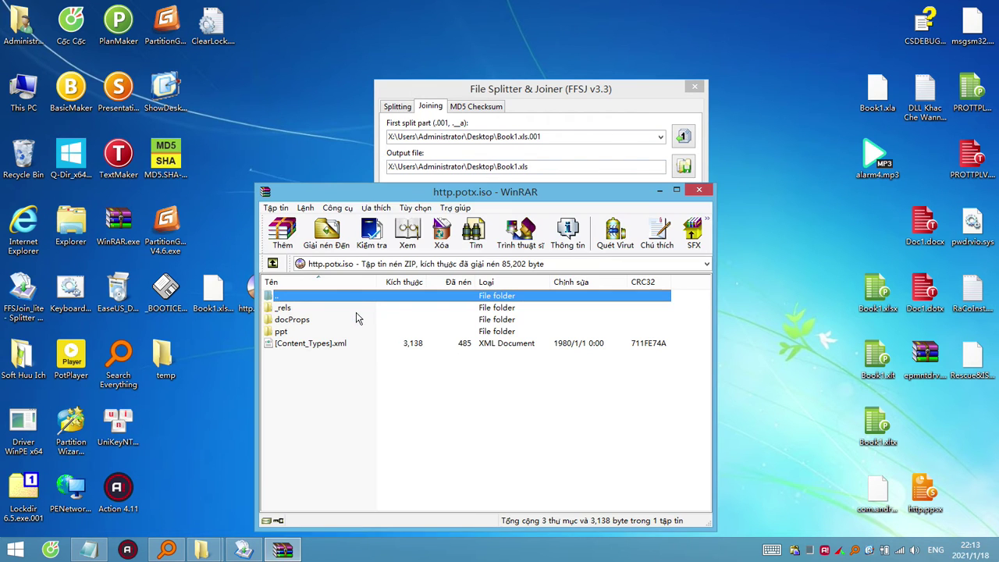
left_click(698, 189)
right_click(269, 289)
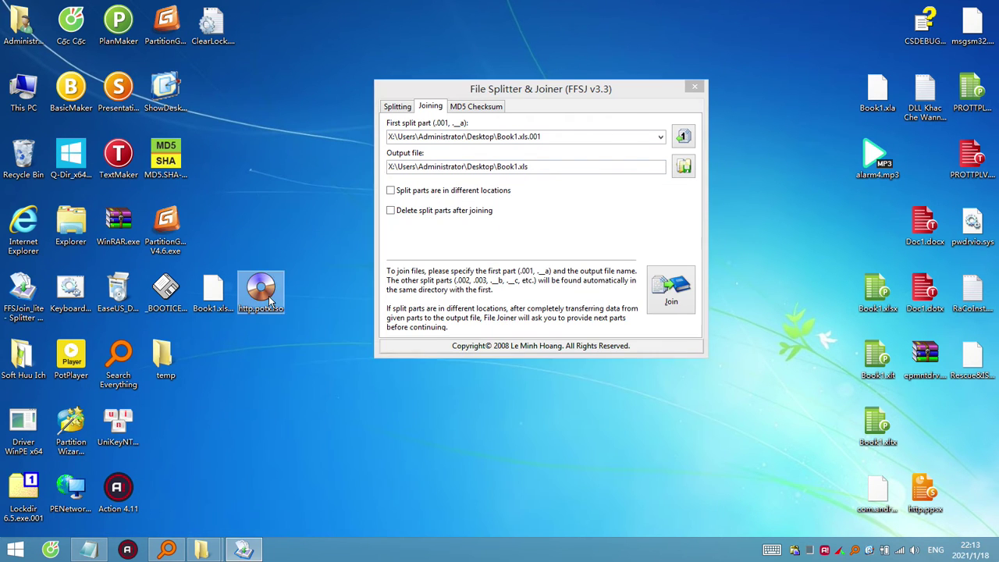
mouse_move(424, 273)
left_click(500, 274)
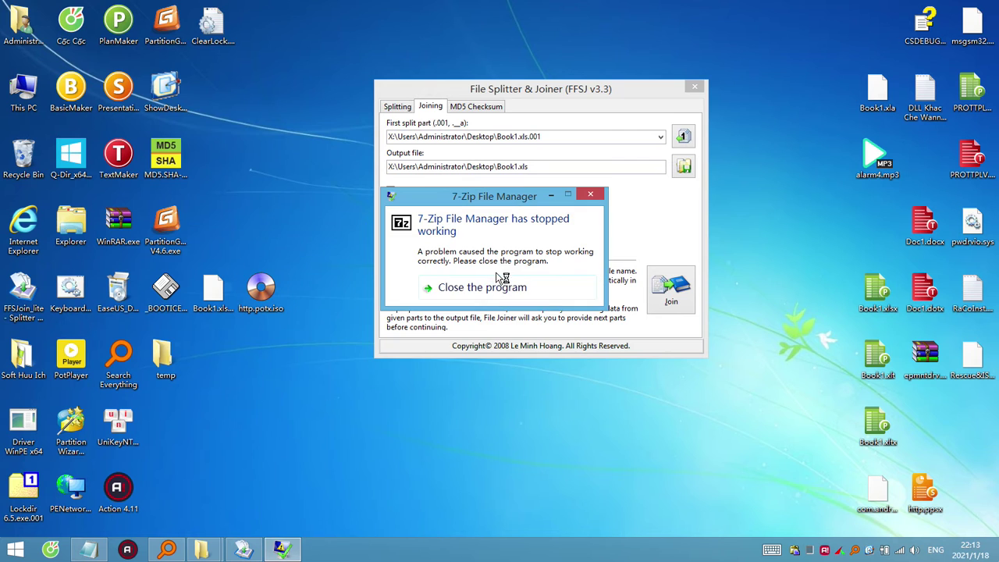
left_click(499, 289)
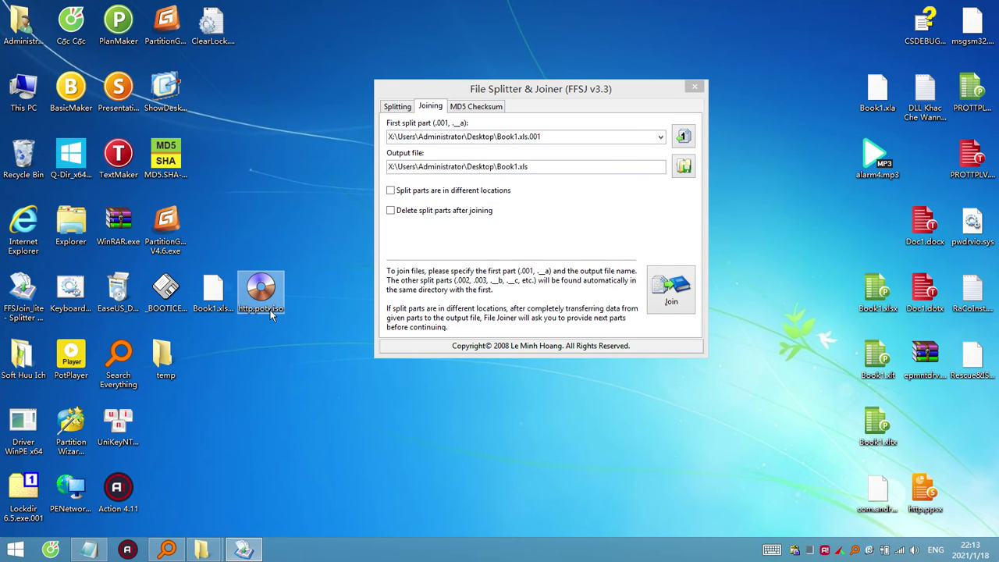
left_click(270, 310)
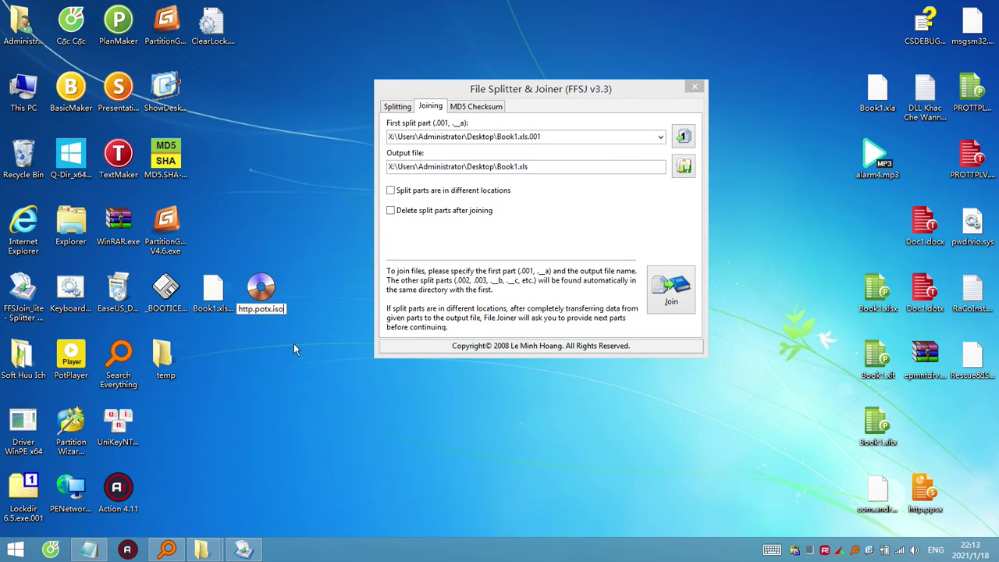
Rename the file to http.potx.001 and open it in 7-Zip, then close it.
key("BackSpace")
key("BackSpace")
key("BackSpace")
type("001")
key("Return")
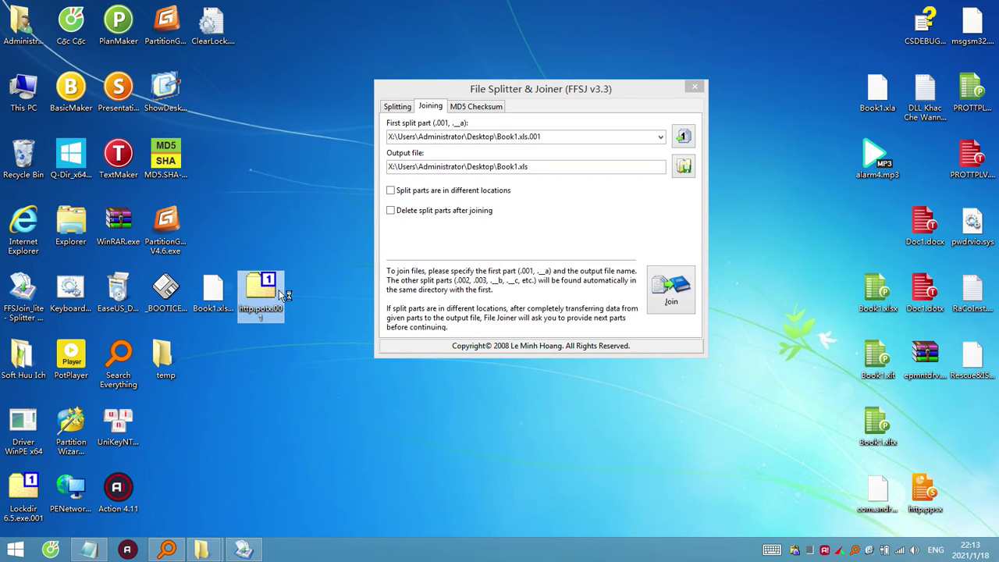
double_click(279, 289)
left_click(706, 202)
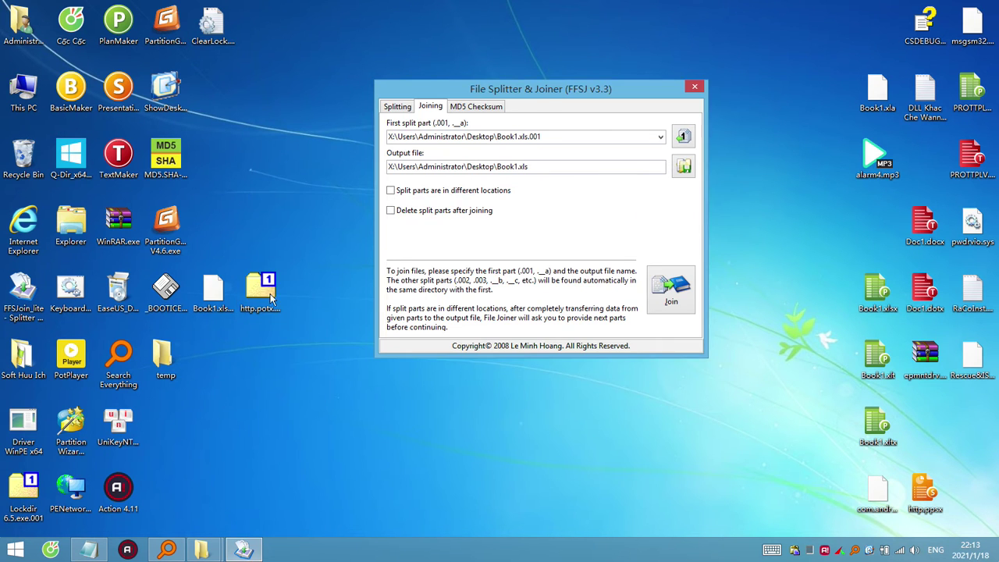
Open http.potx.001 twice via the 7-Zip Open archive context command, closing the window each time.
right_click(261, 294)
mouse_move(375, 85)
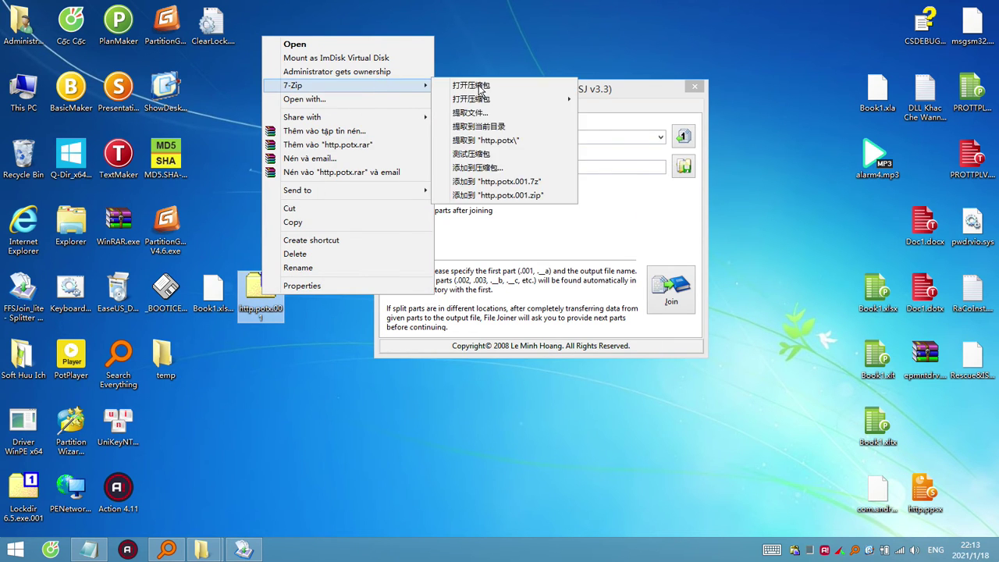
left_click(605, 89)
left_click(707, 203)
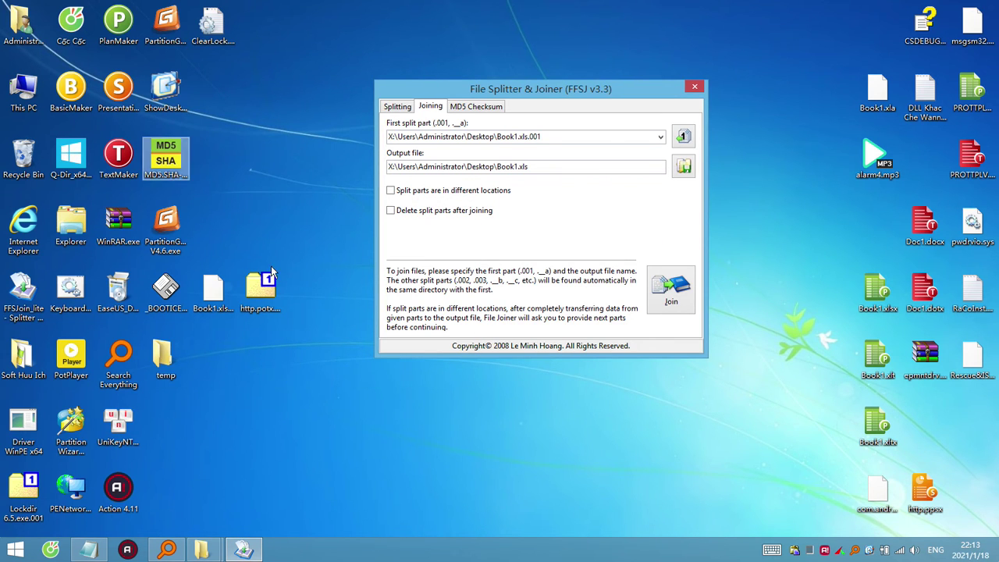
right_click(269, 292)
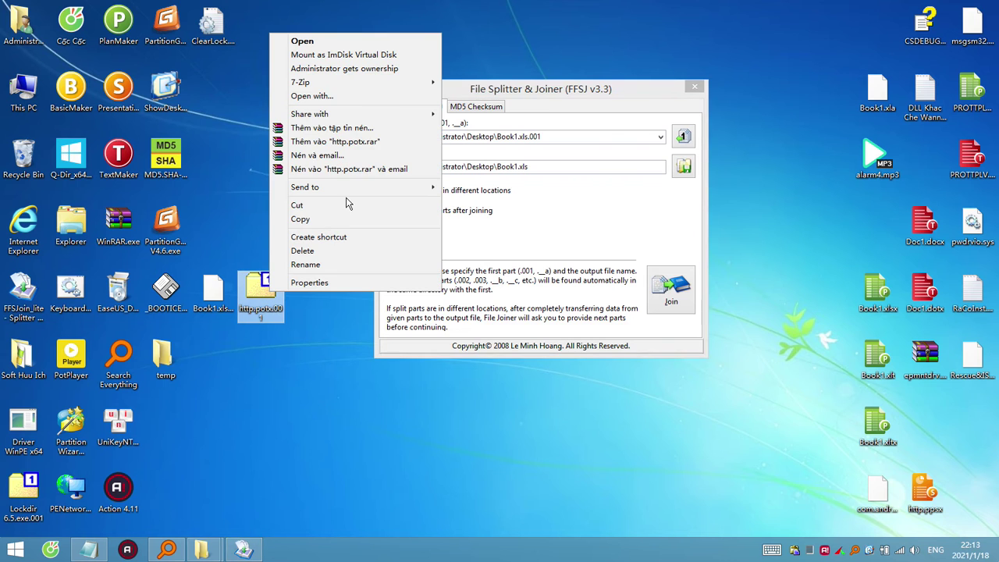
mouse_move(429, 83)
left_click(486, 87)
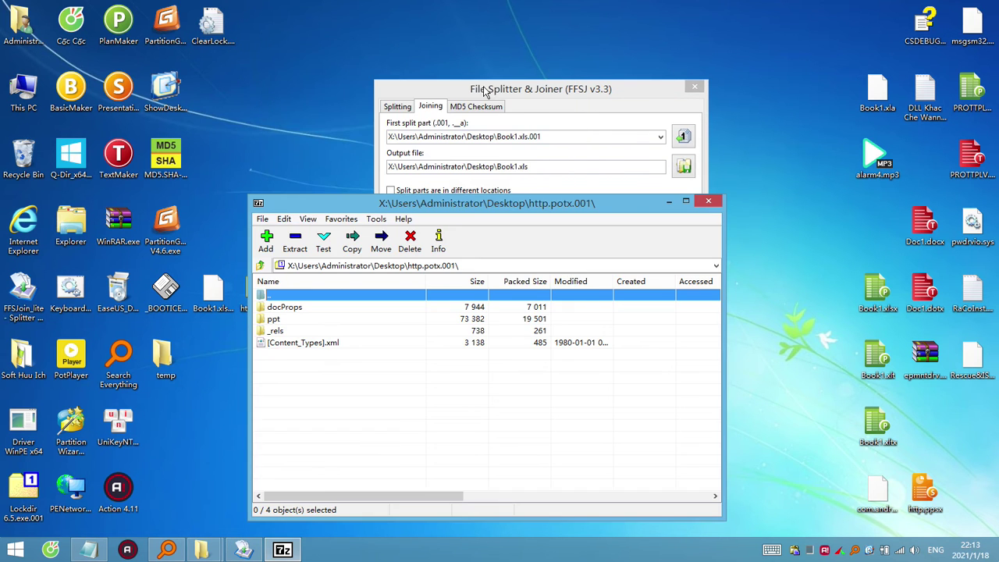
left_click(708, 203)
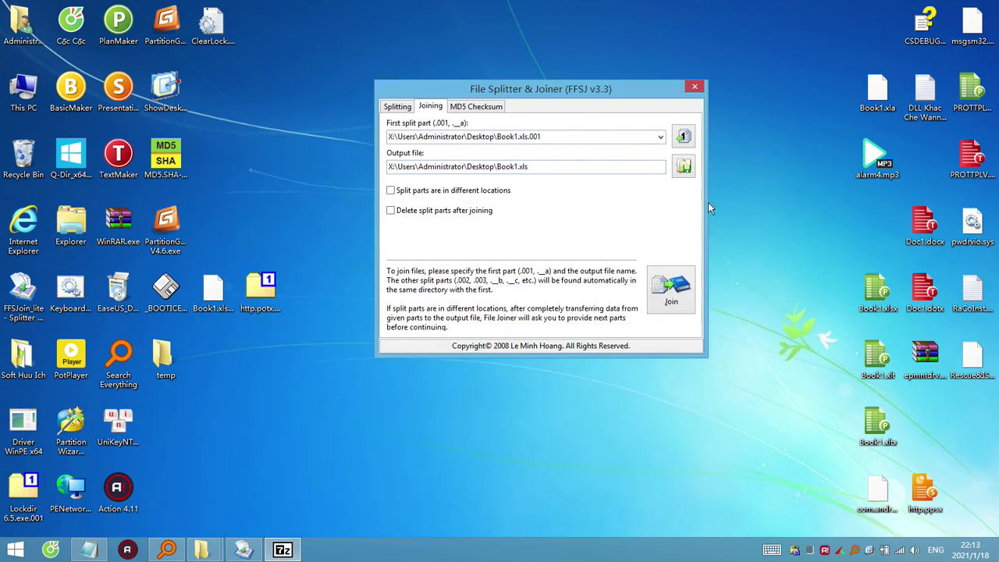
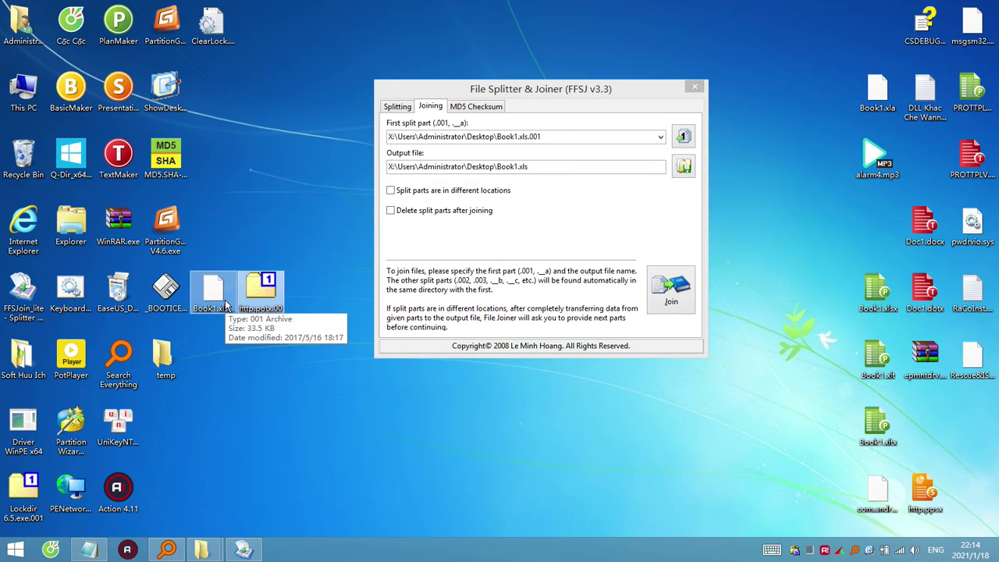
Drag Book1.xls out of the Sieu An File OK folder onto the desktop, then minimize that folder window.
mouse_move(202, 550)
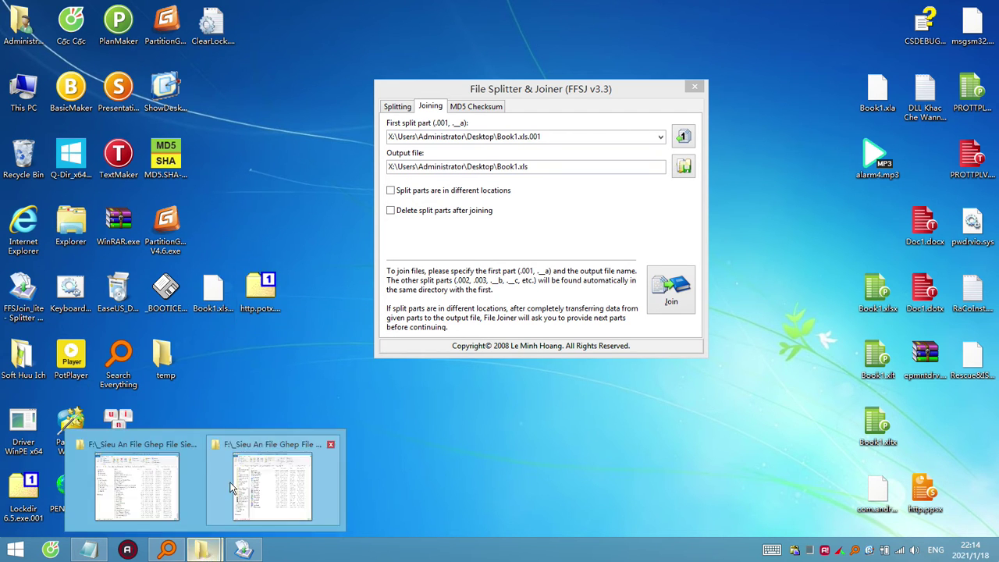
mouse_move(242, 457)
left_click(258, 476)
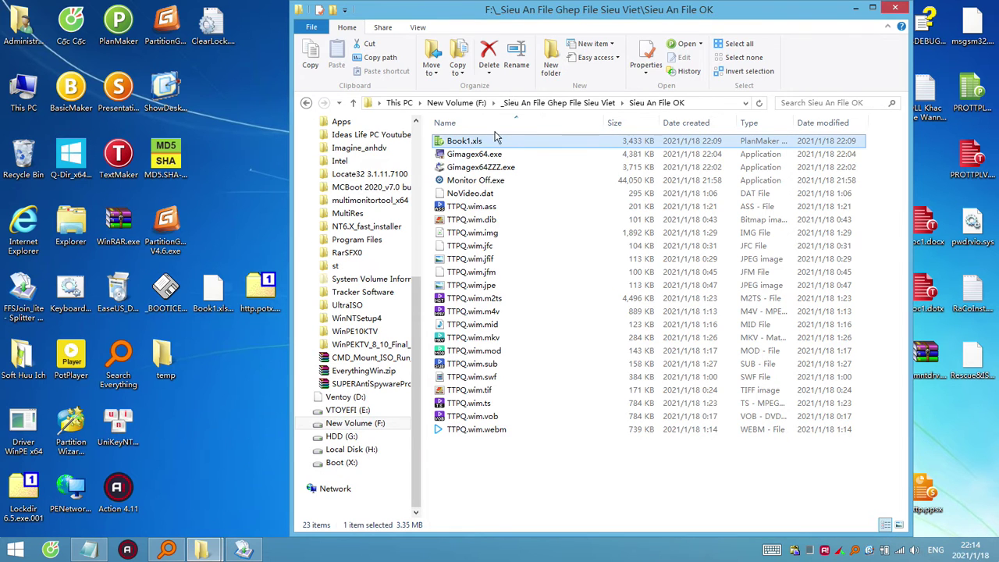
left_click(477, 156)
left_click(474, 143)
left_click(261, 291)
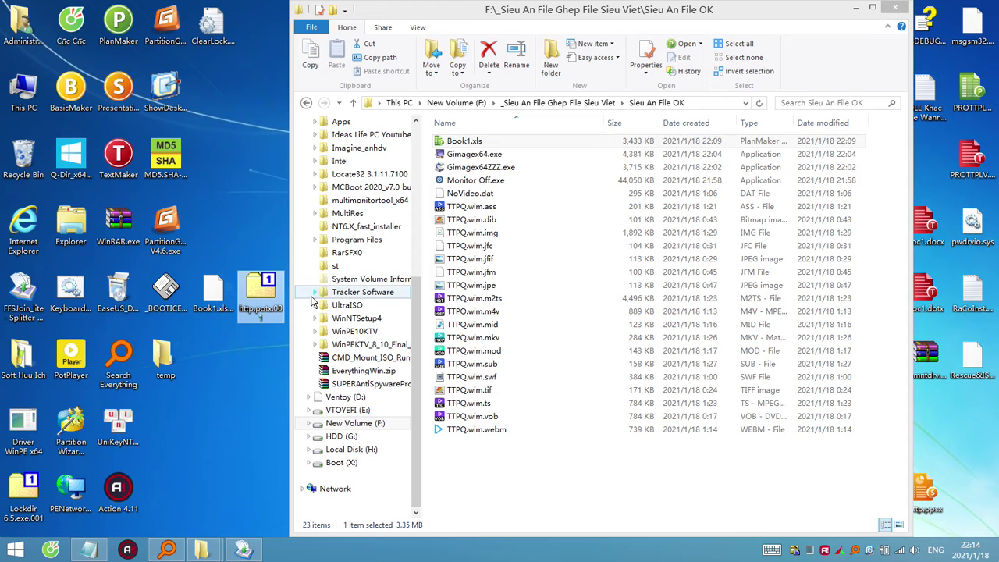
left_click(474, 157)
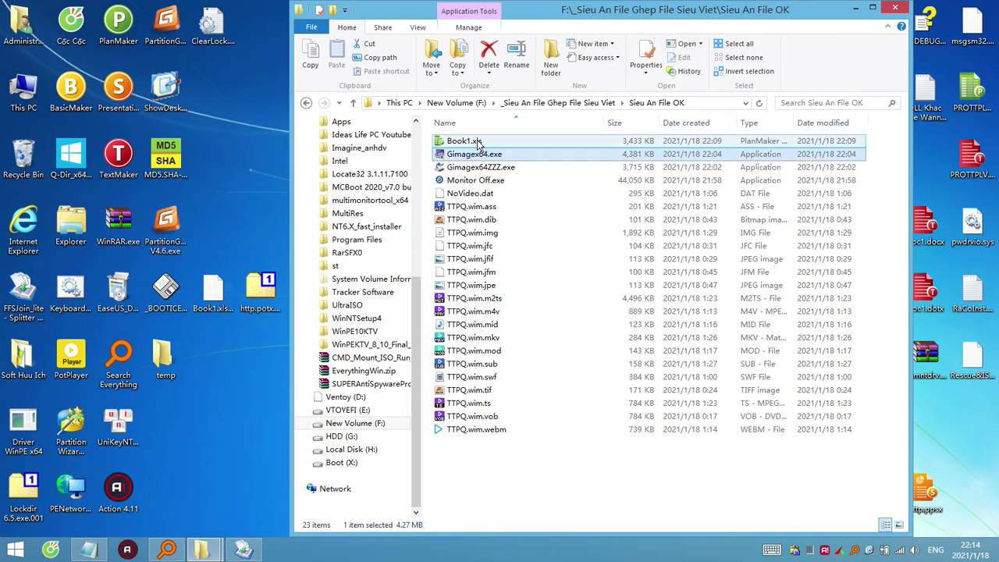
left_click_drag(477, 143, 166, 426)
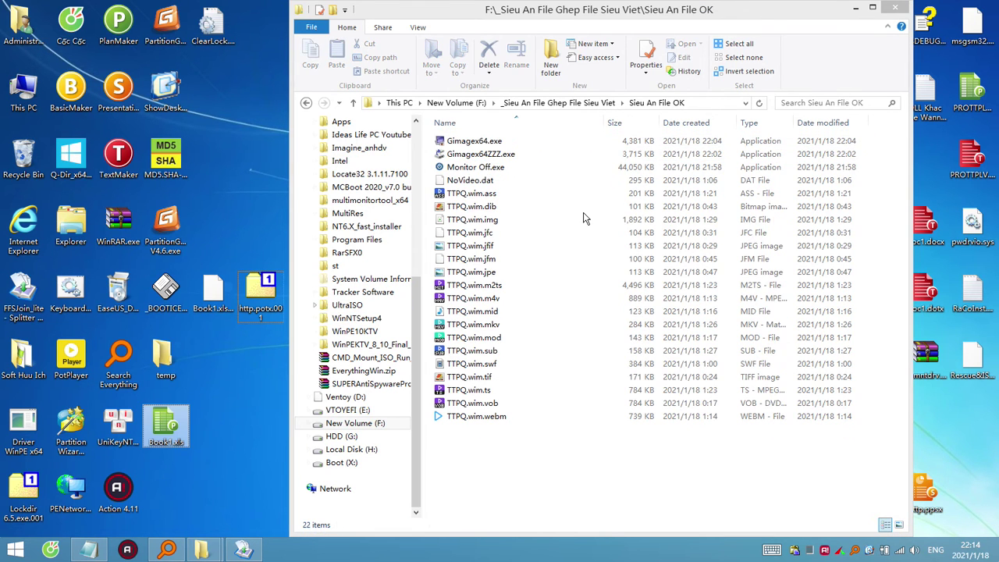
left_click(856, 7)
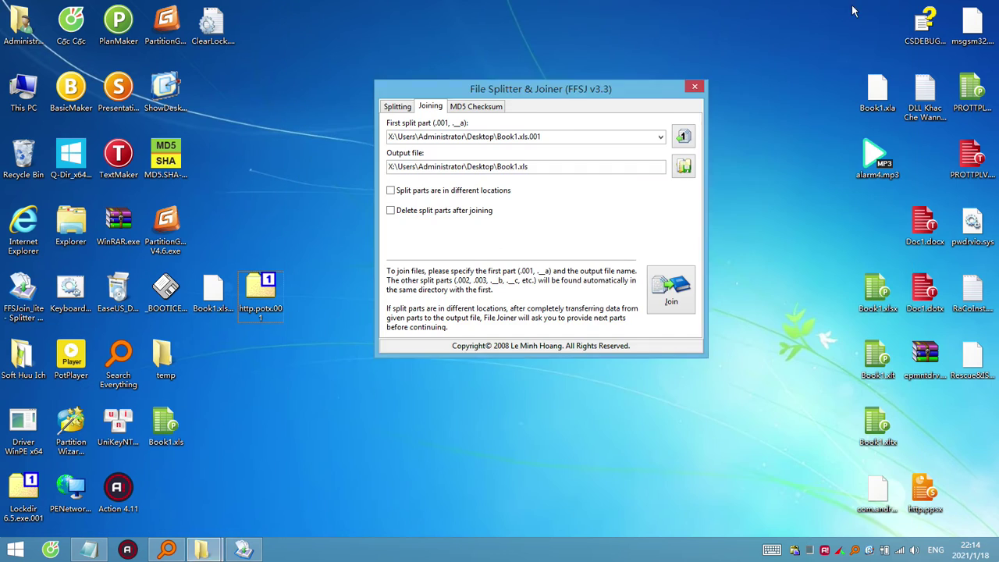
Rename http.potx.001 to http.potx, close Presentations, and place Book1.xls just below it.
left_click(271, 322)
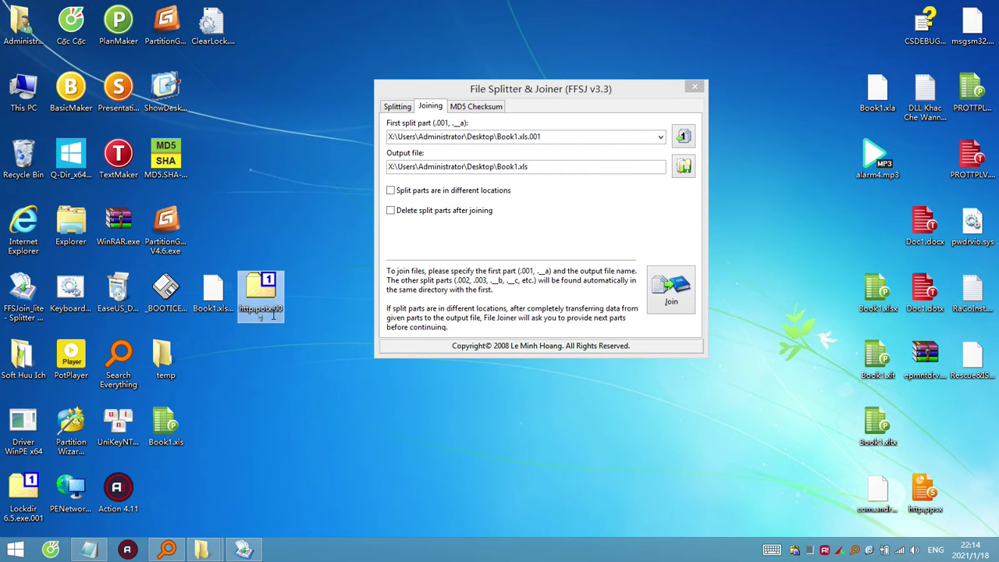
left_click(273, 313)
double_click(275, 311)
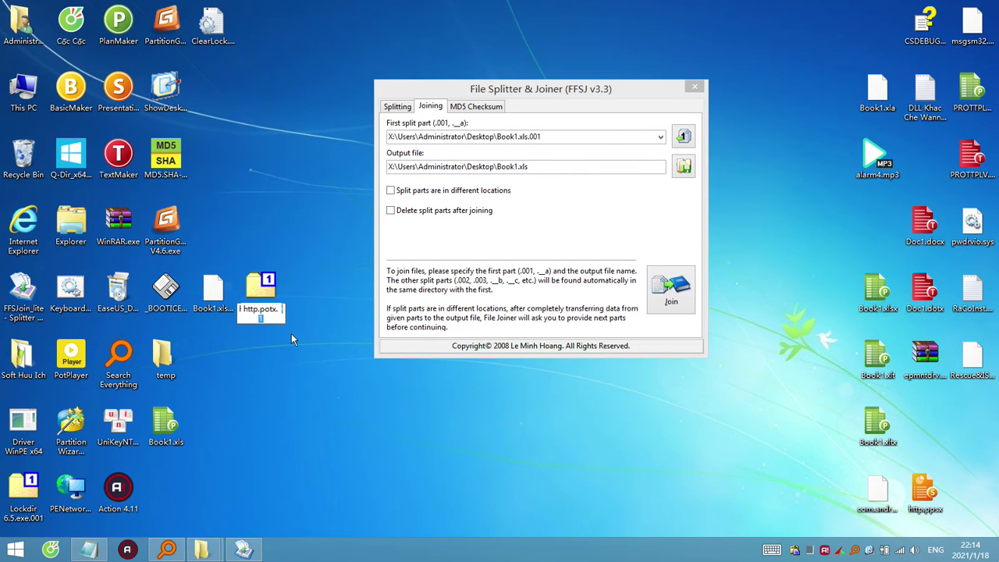
key("BackSpace")
key("Return")
key("Return")
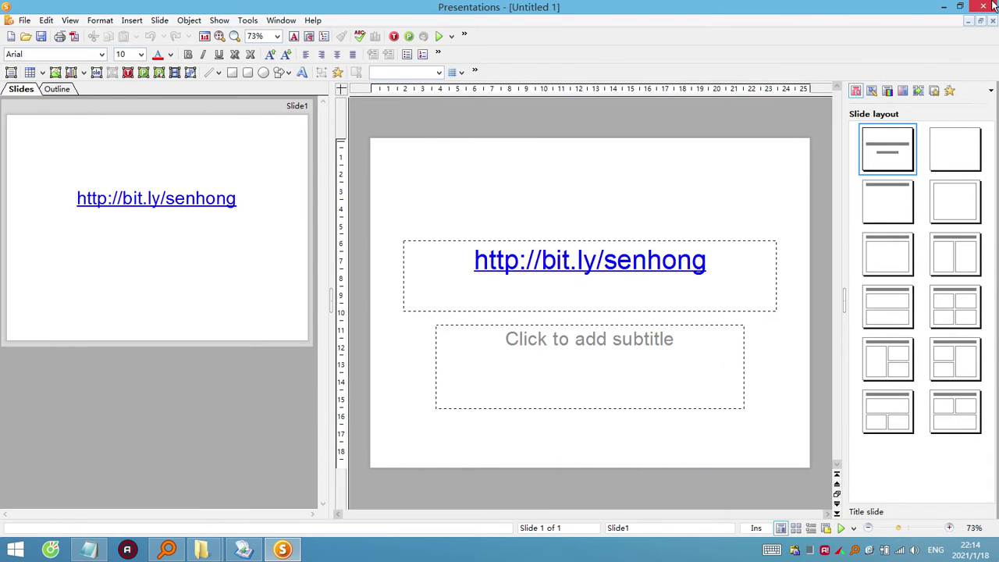
left_click(992, 5)
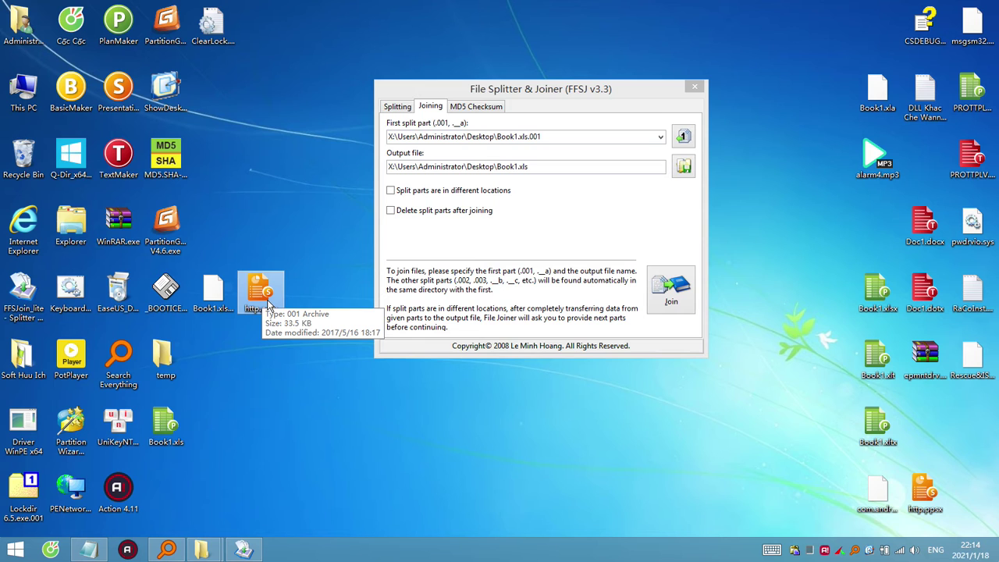
left_click_drag(160, 431, 259, 358)
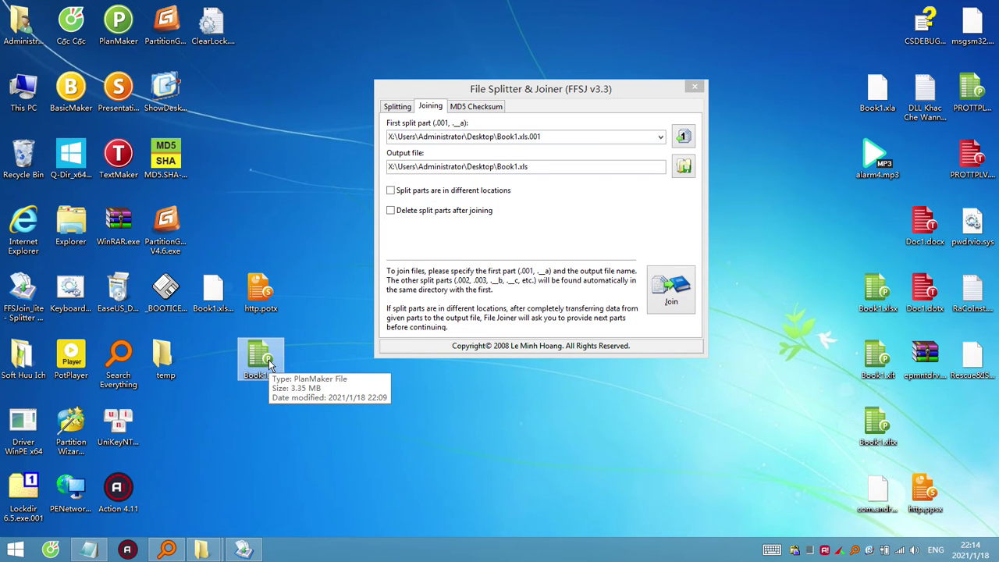
double_click(269, 363)
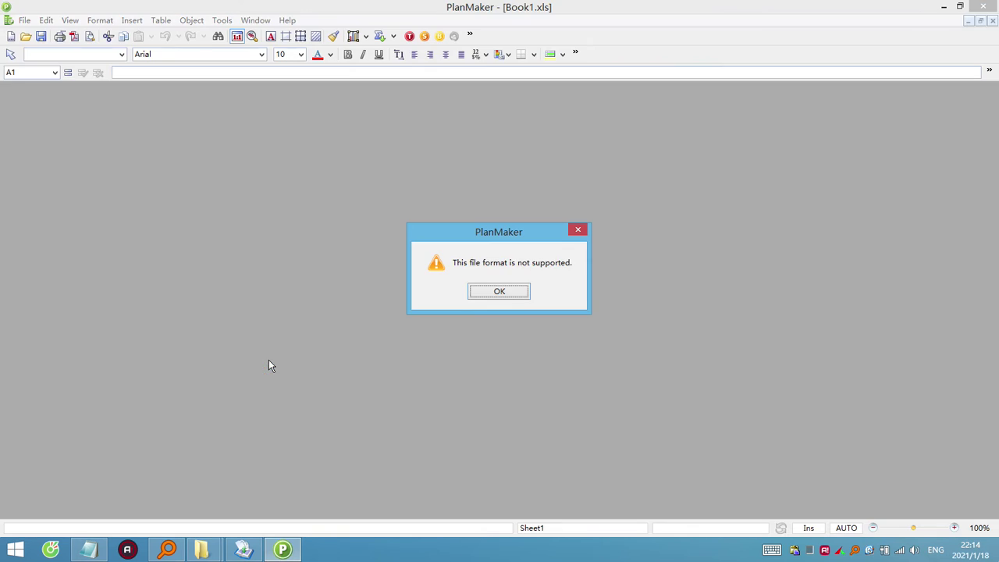
left_click(509, 297)
left_click(976, 6)
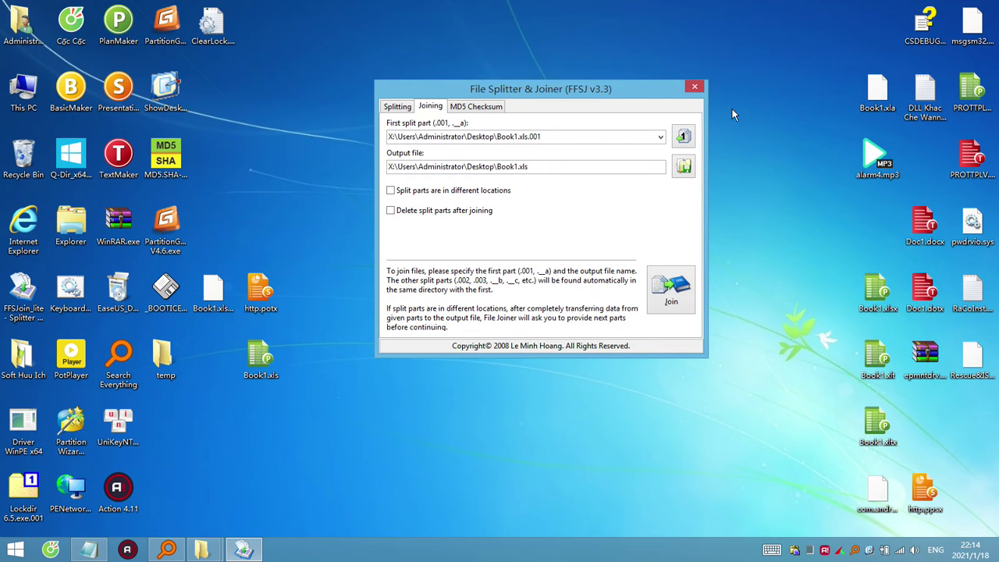
right_click(267, 356)
left_click(470, 148)
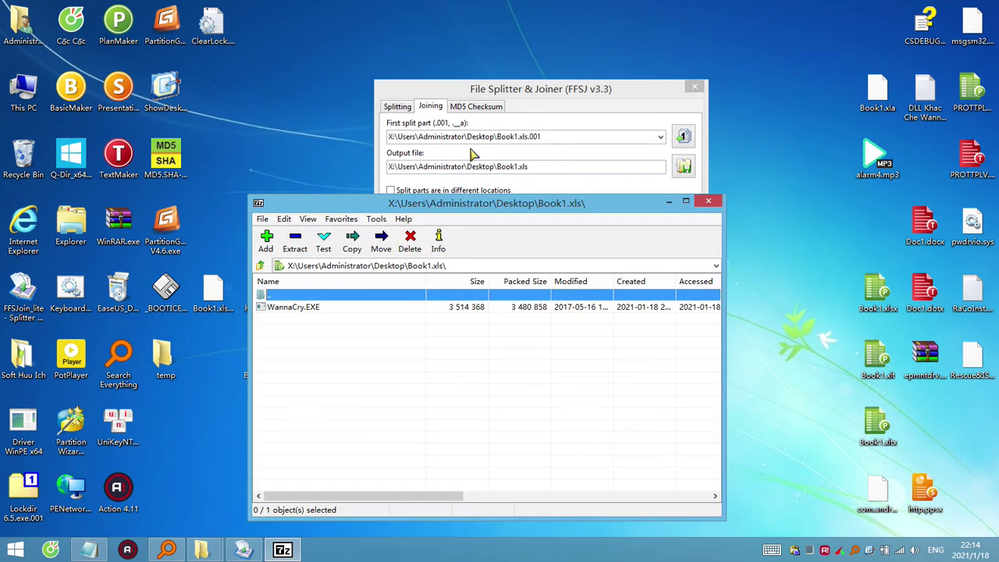
left_click(708, 201)
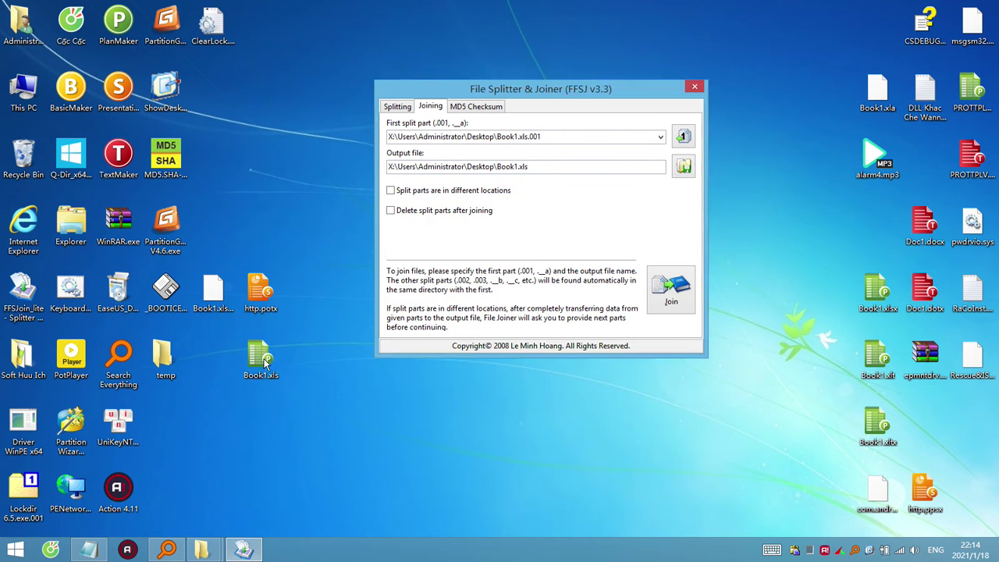
double_click(265, 361)
left_click(499, 292)
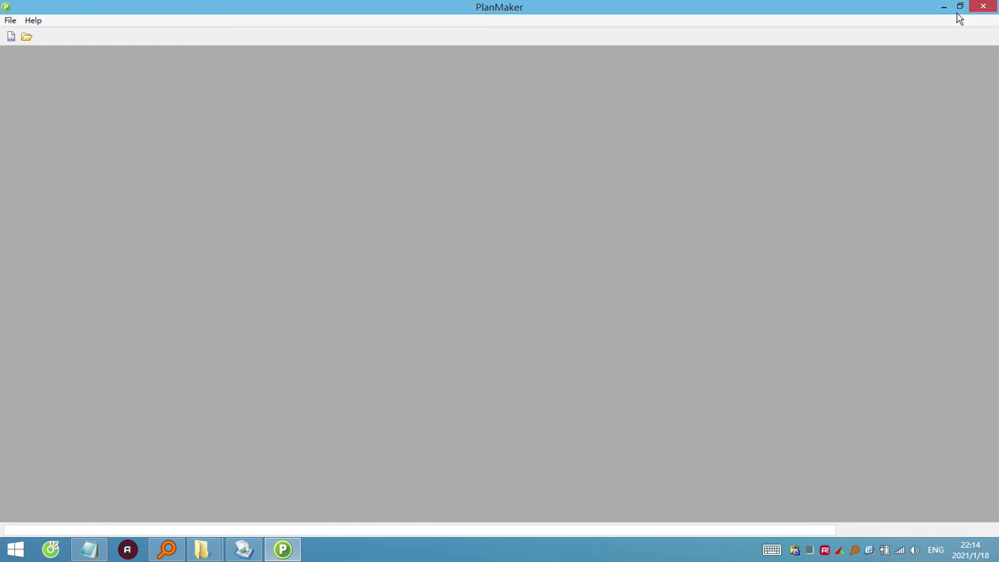
left_click(983, 6)
left_click(268, 365)
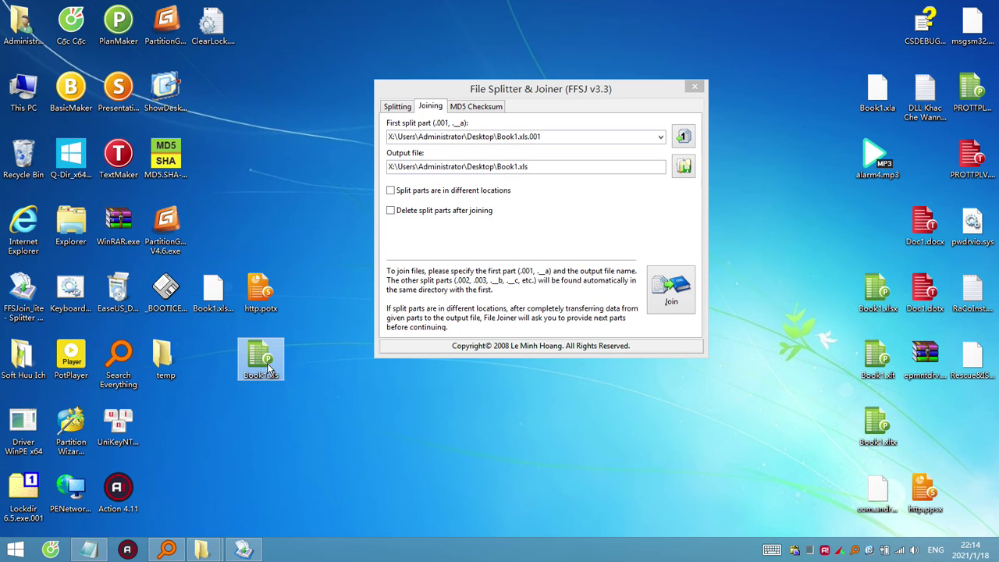
Rename Book1.xls to httpsss.potx from the copied http.potx name, accepting the extension-change warning.
left_click(262, 311)
left_click(262, 309)
key("ctrl+c")
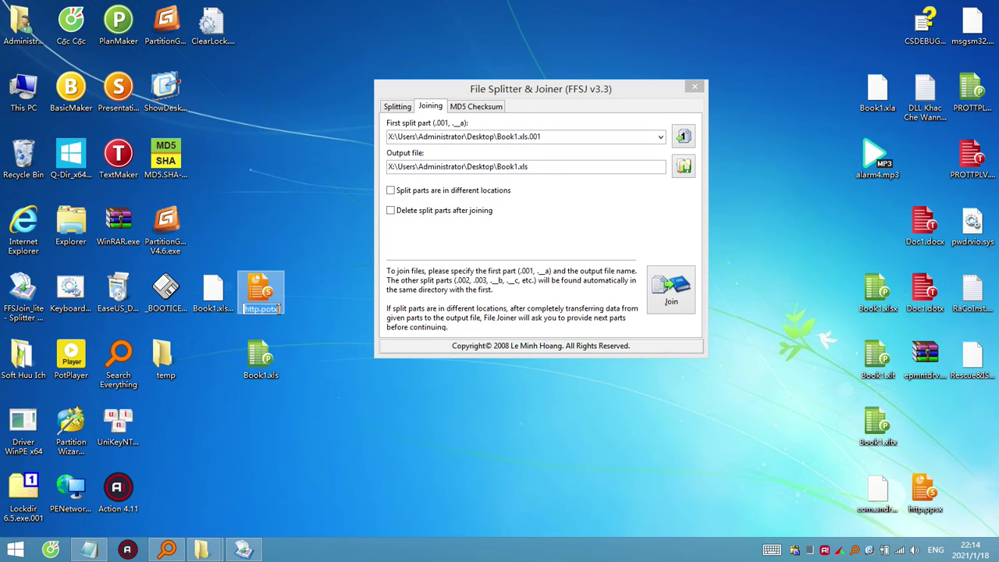
left_click(279, 355)
left_click(277, 374)
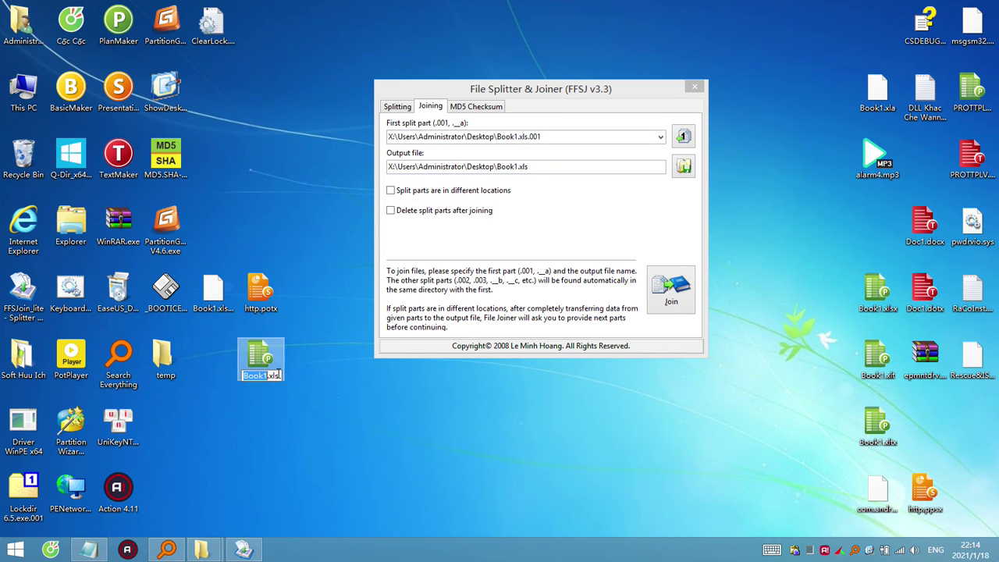
key("ctrl+v")
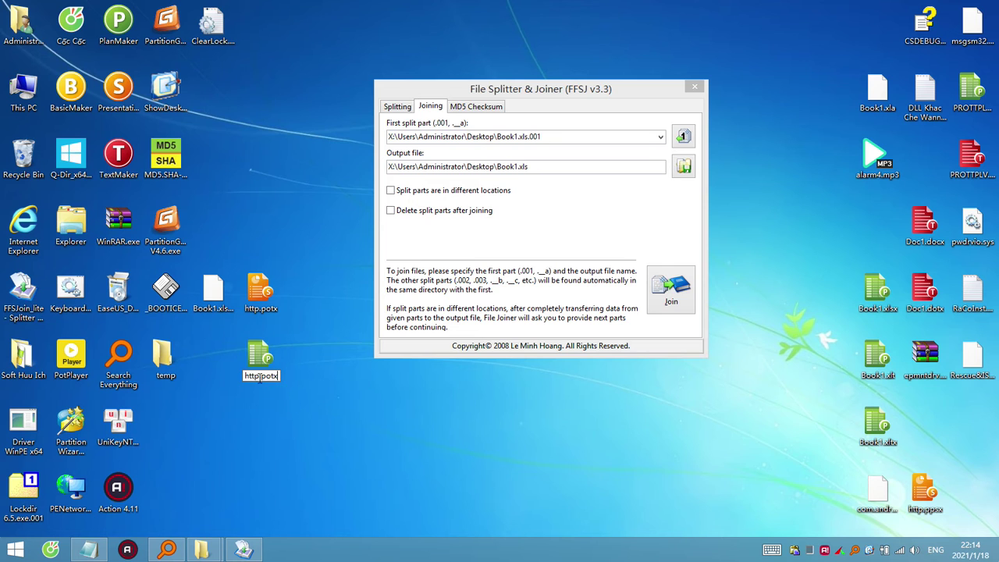
key("Left")
key("Left")
key("Left")
key("Left")
key("Left")
type("sss")
key("Return")
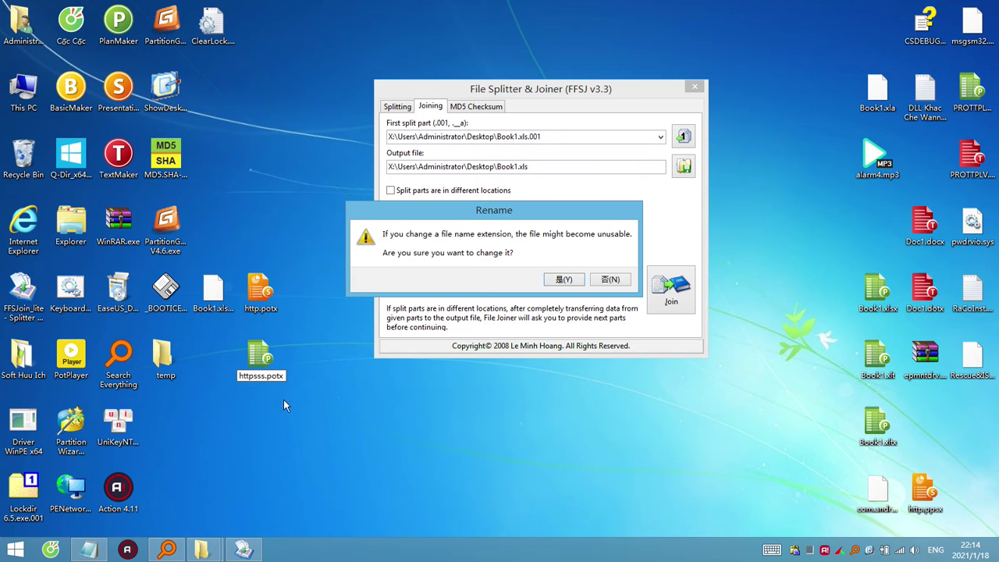
left_click(570, 278)
Try opening httpsss.potx in Presentations twice, dismissing the unsupported-format warning each time.
double_click(269, 356)
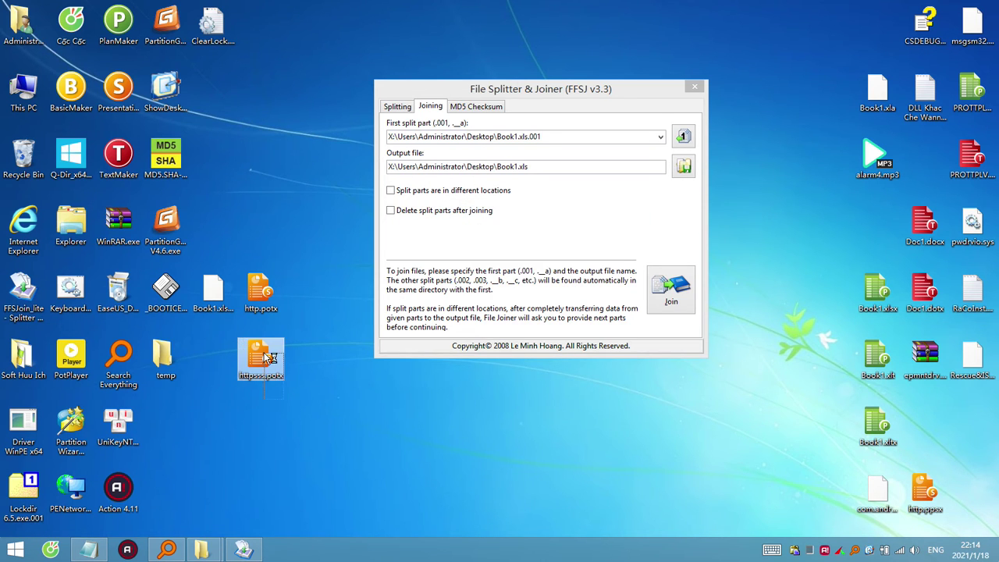
left_click(492, 291)
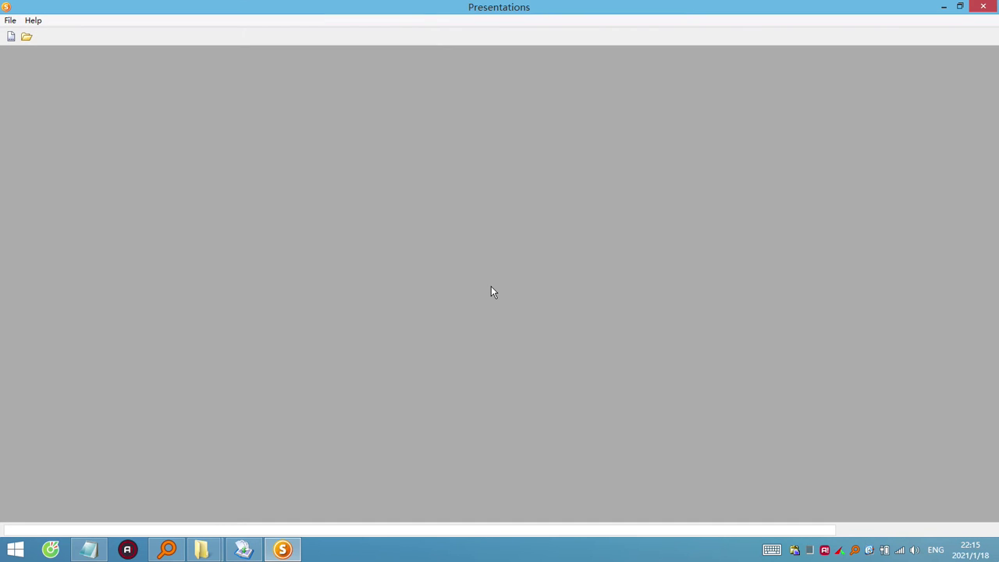
left_click(984, 6)
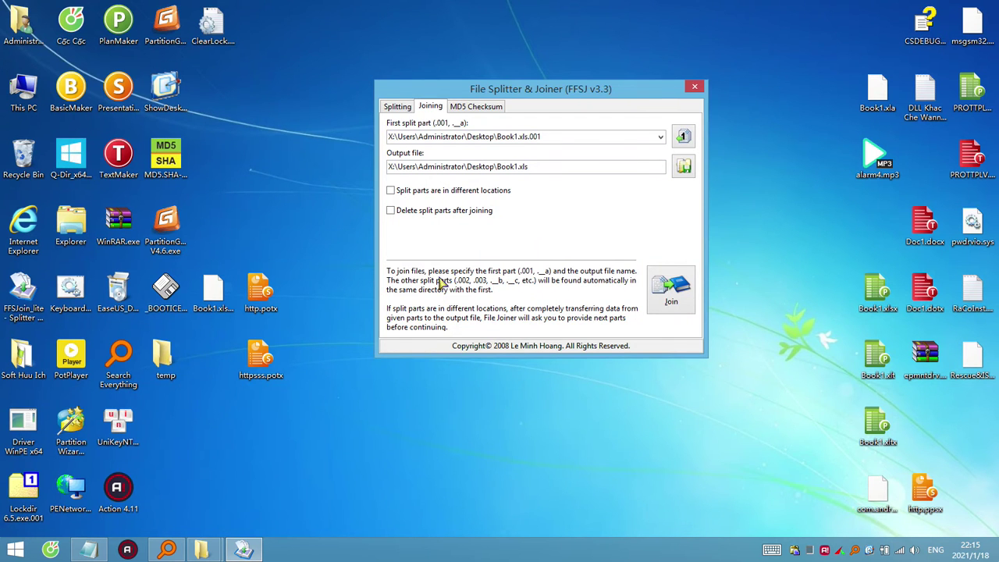
double_click(265, 358)
left_click(500, 292)
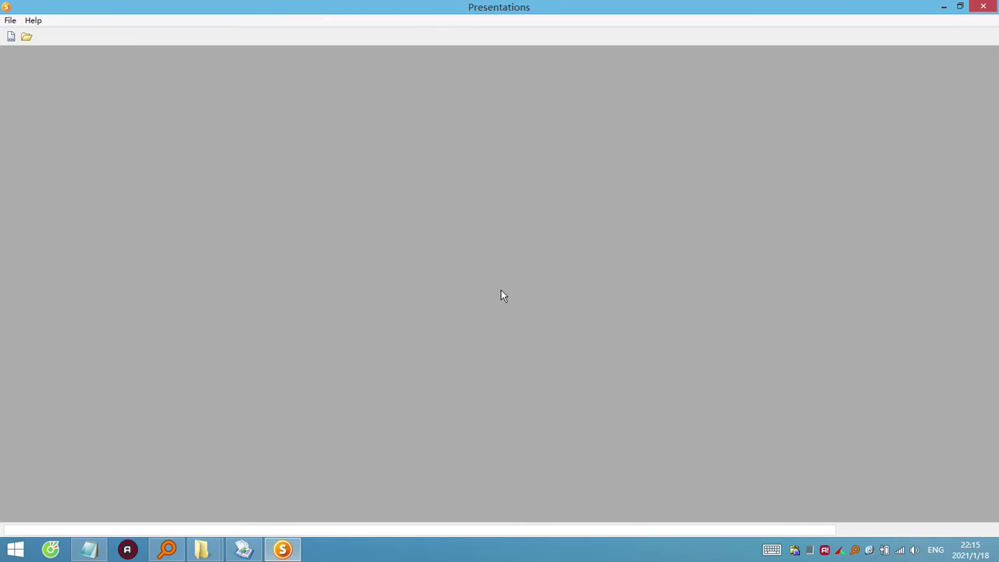
left_click(995, 7)
Inspect httpsss.potx as a 7-Zip archive, then cut it from the desktop.
right_click(267, 360)
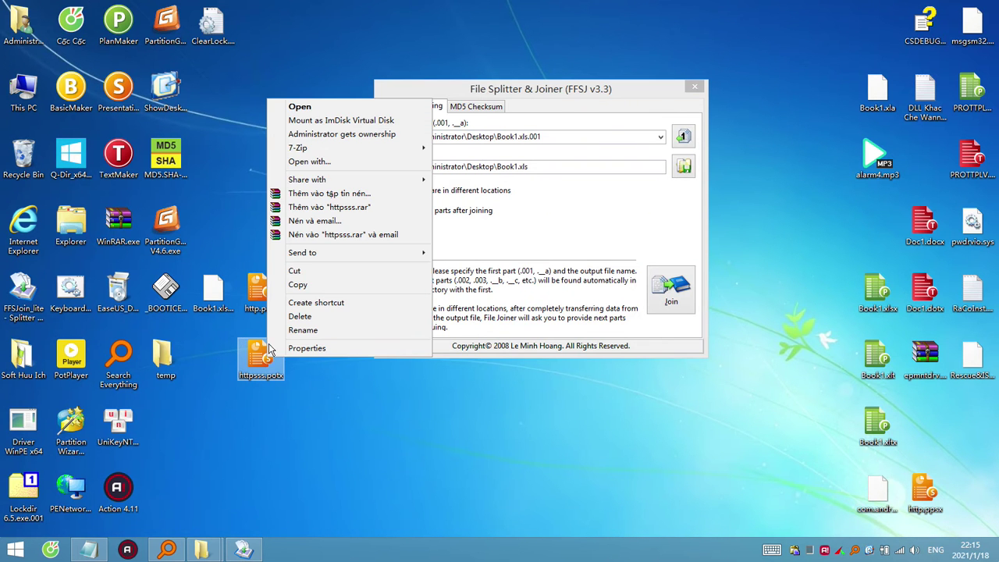
mouse_move(413, 151)
left_click(478, 150)
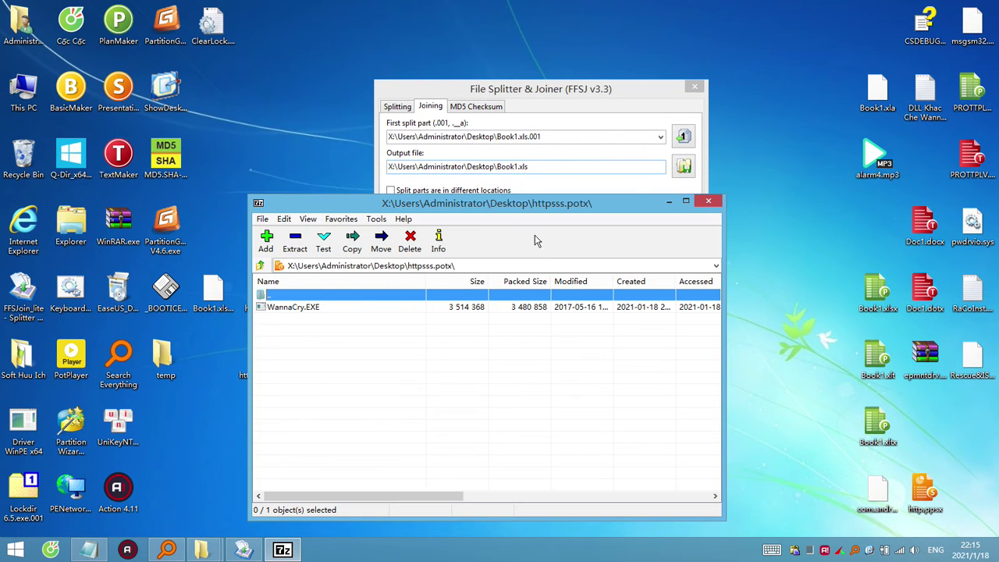
left_click(709, 200)
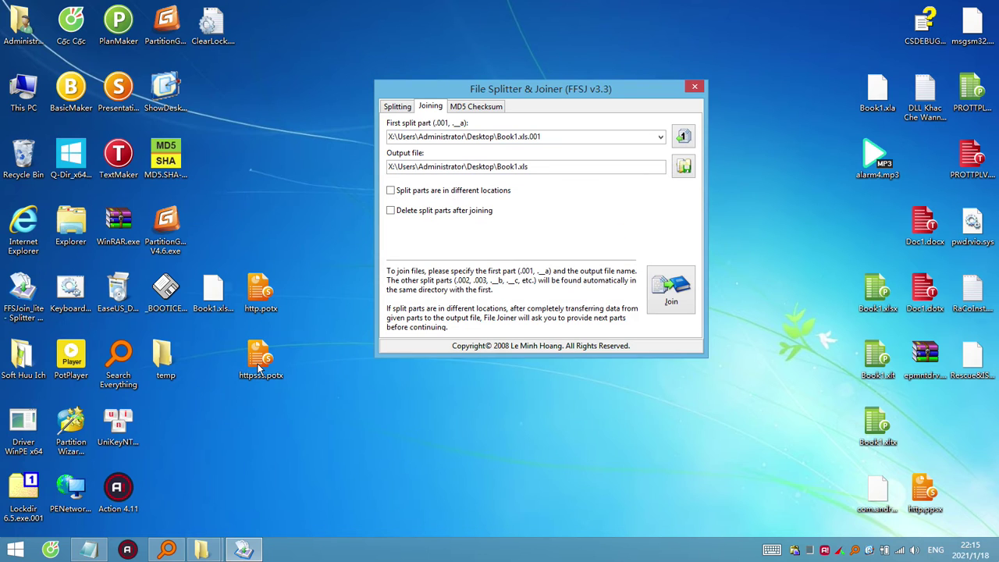
right_click(258, 365)
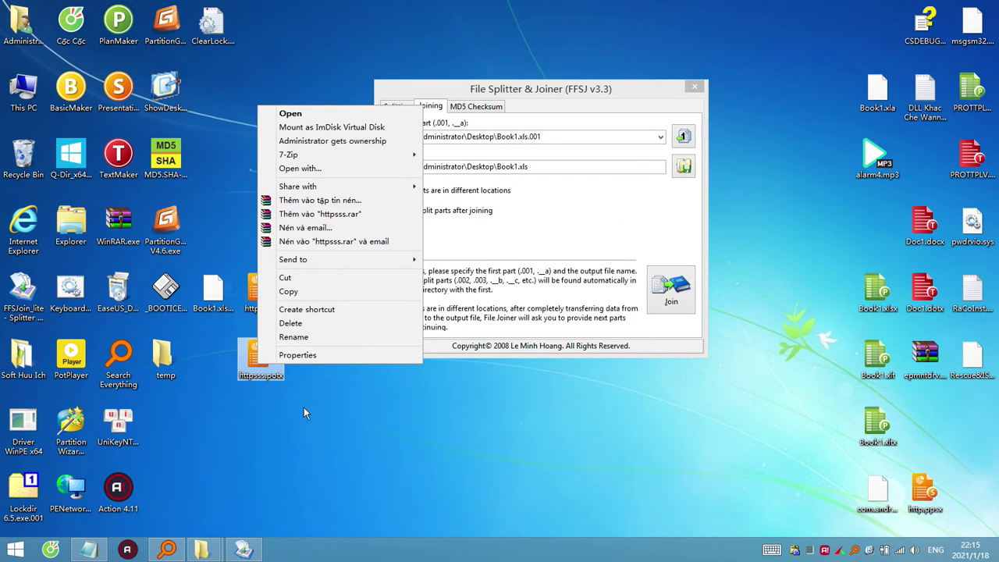
left_click(262, 363)
key("ctrl+x")
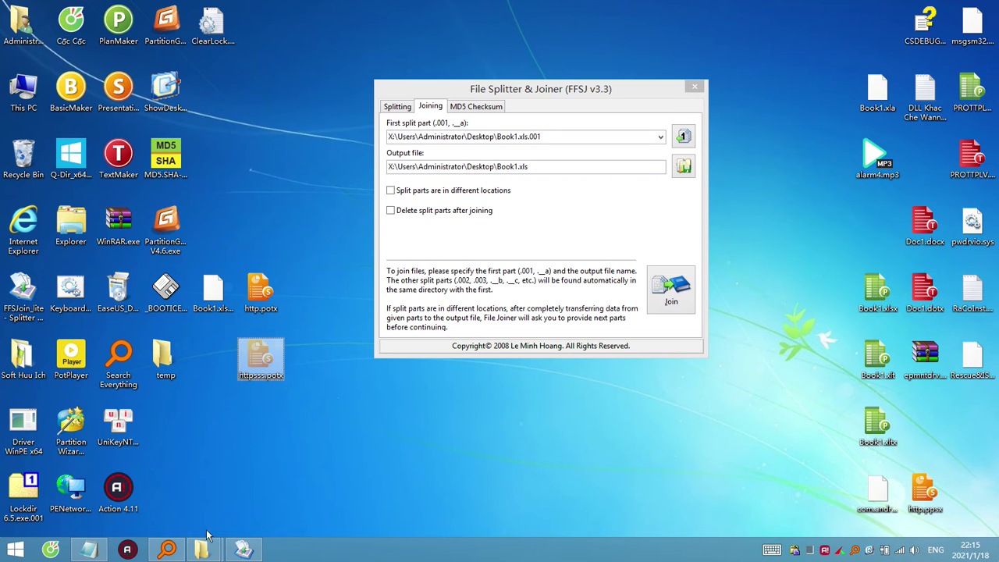
Move the cut httpsss.potx into the Sieu An File OK folder, then minimize that window.
mouse_move(202, 550)
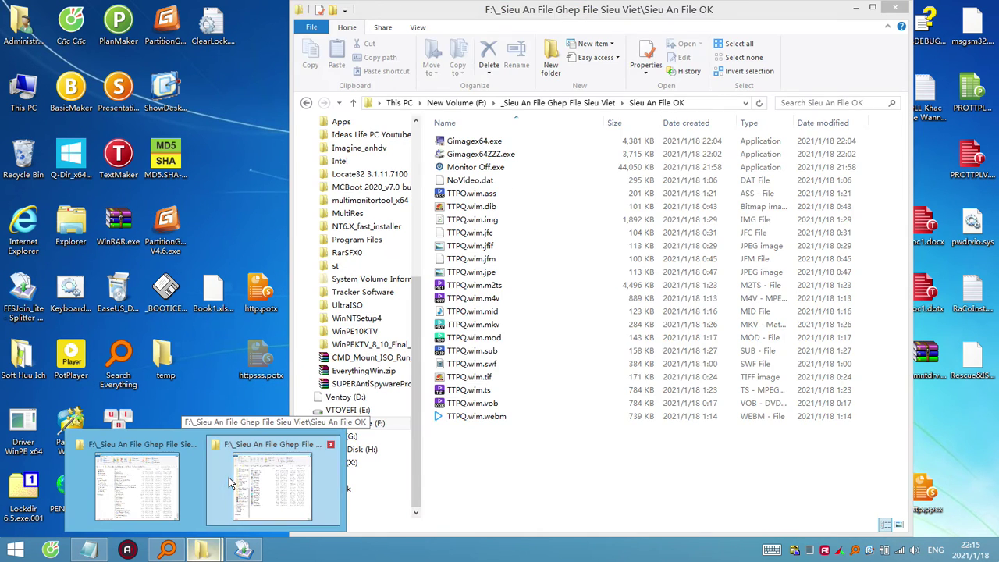
left_click(229, 477)
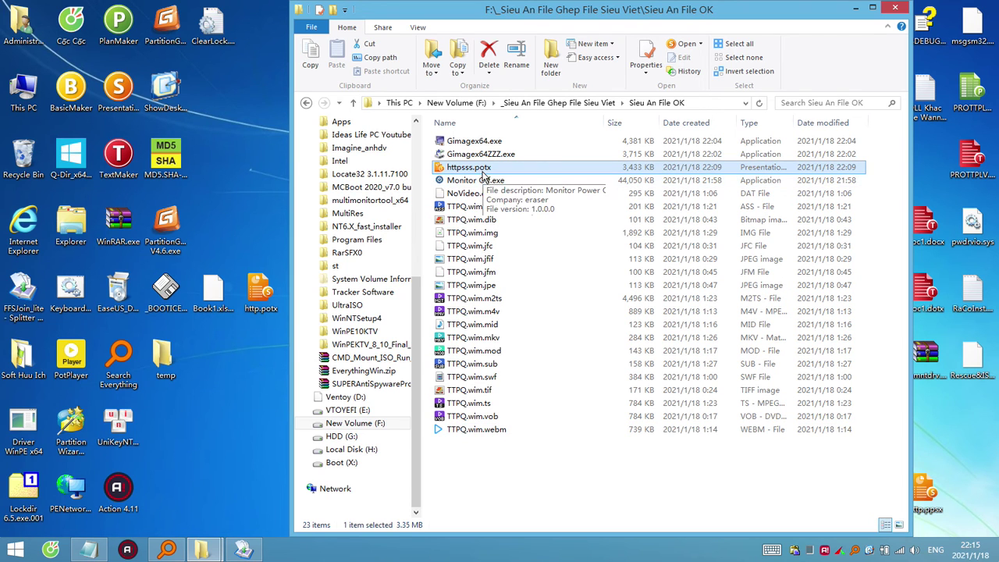
left_click(247, 303)
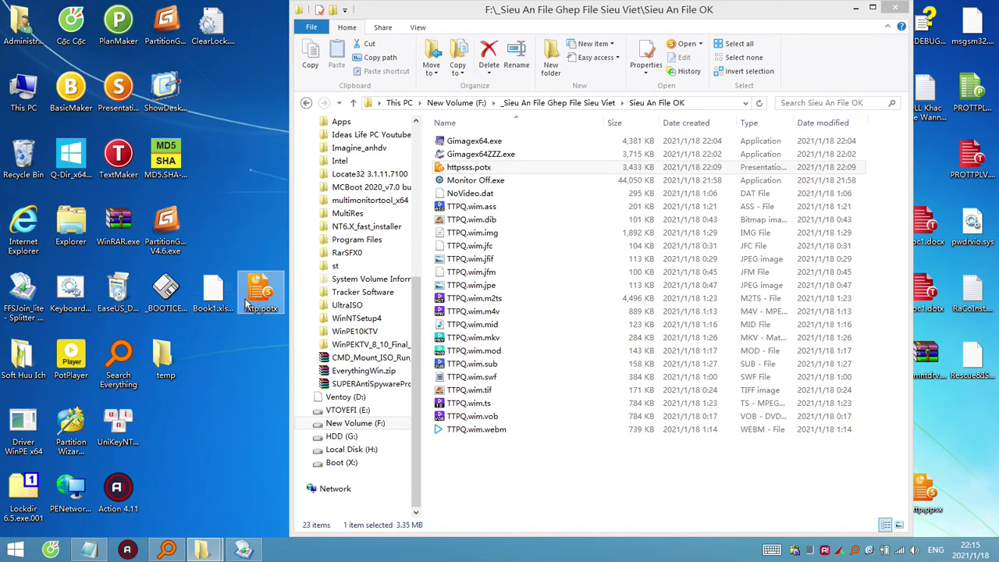
left_click(273, 326)
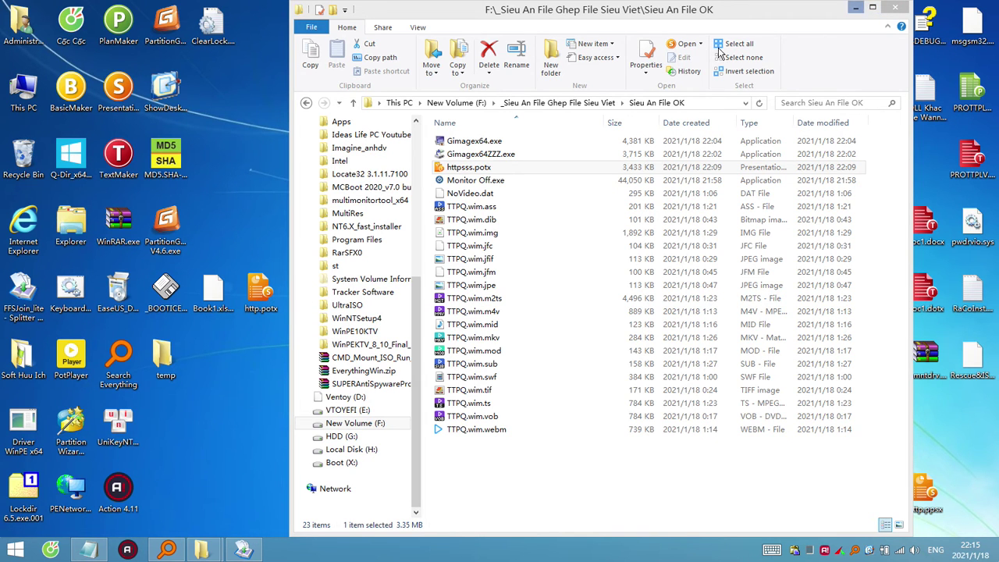
left_click(856, 11)
left_click(266, 298)
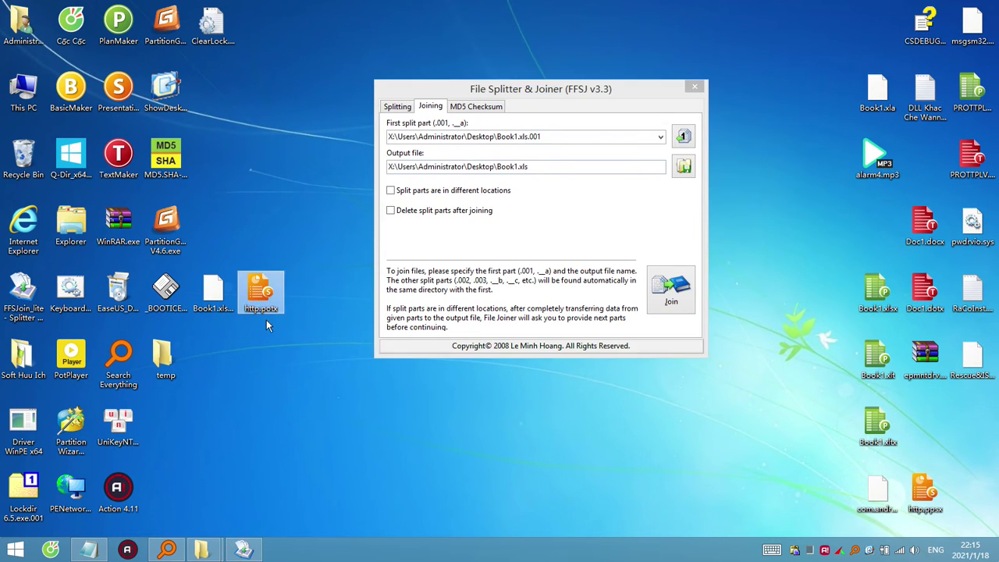
Recycle http.potx and the temp folder, and move http.ppsx next to Book1.xls on the left.
left_click(167, 361, "ctrl")
left_click_drag(167, 361, 24, 160)
left_click(216, 308)
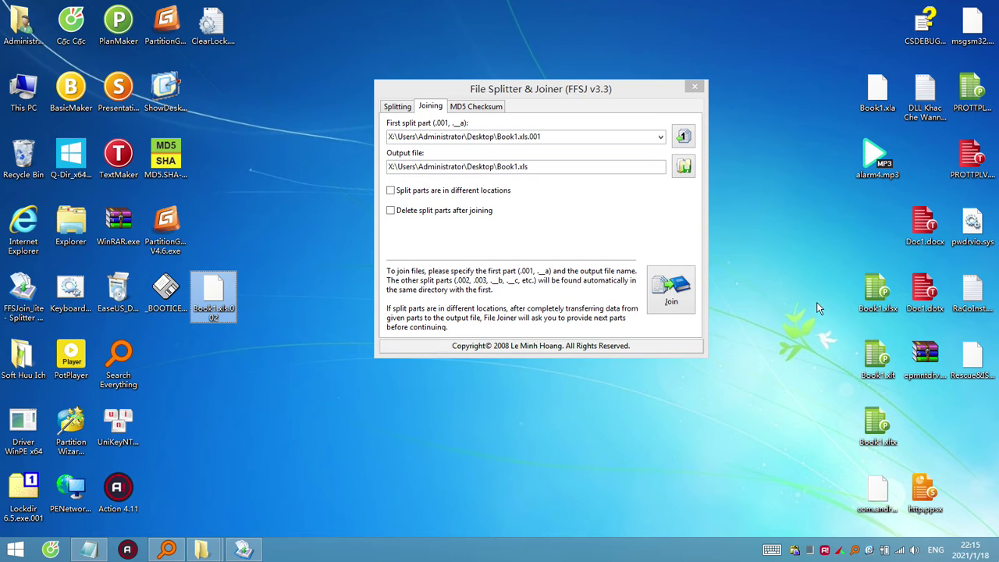
left_click(925, 361)
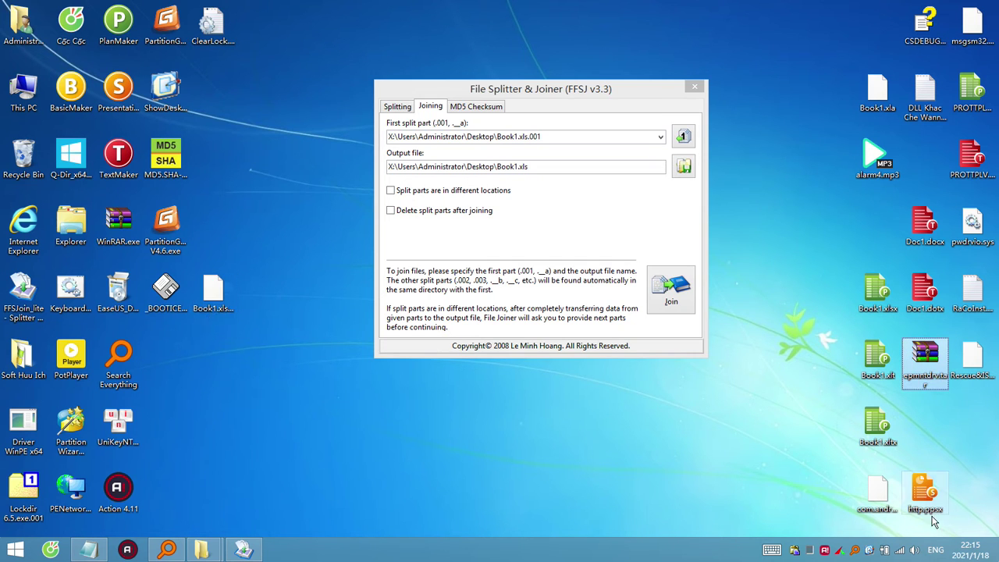
left_click(923, 492)
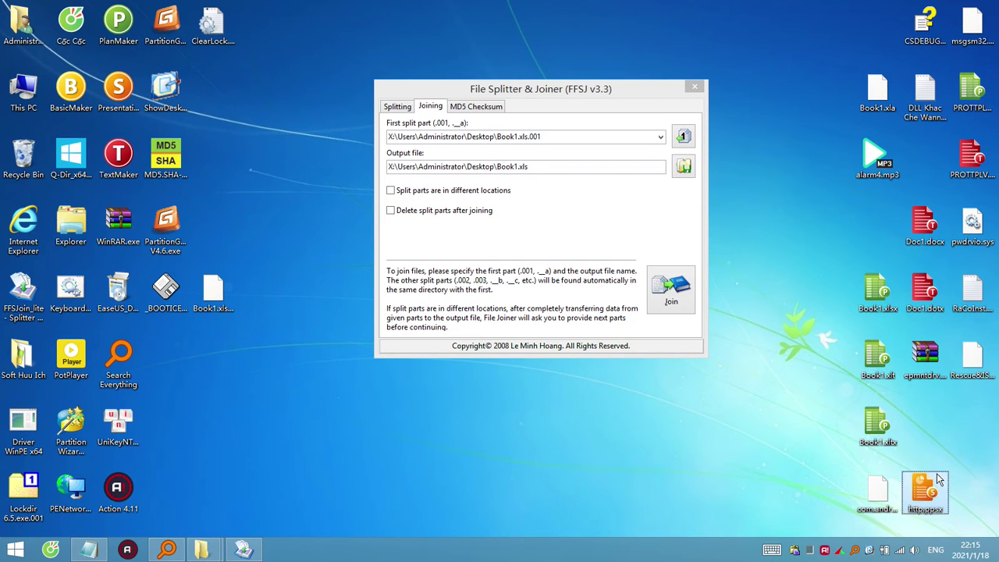
left_click_drag(924, 492, 254, 292)
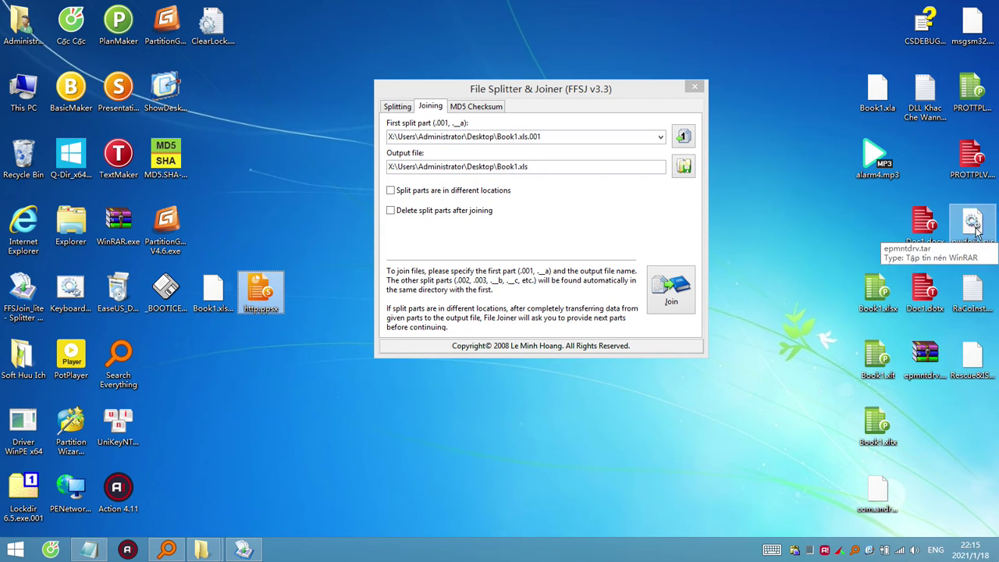
Regroup pwdrvio.sys, msgsm32 and CSDEBUG from the right column beside http.ppsx.
left_click_drag(972, 225, 381, 374)
left_click_drag(260, 354, 261, 354)
left_click(979, 353)
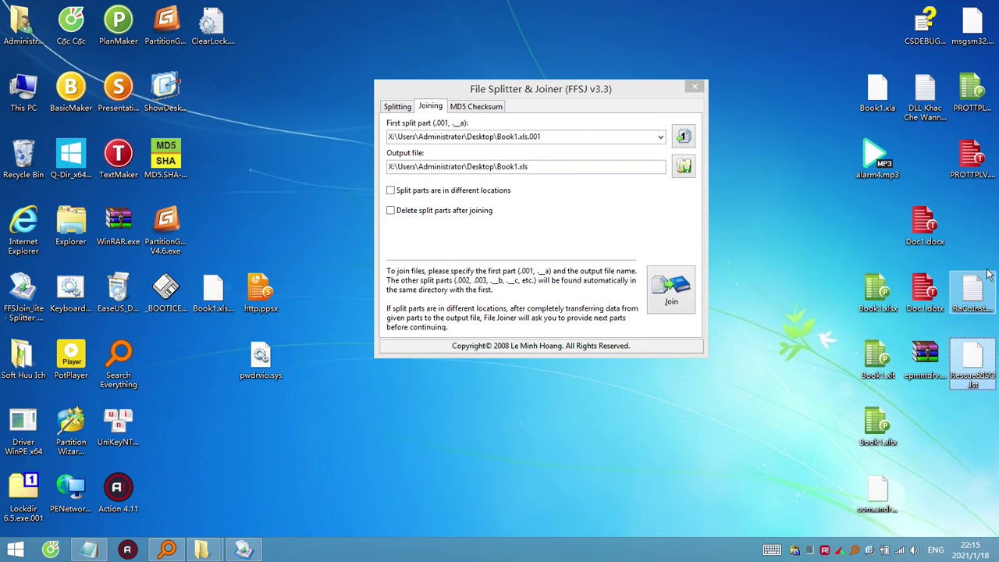
left_click(972, 289)
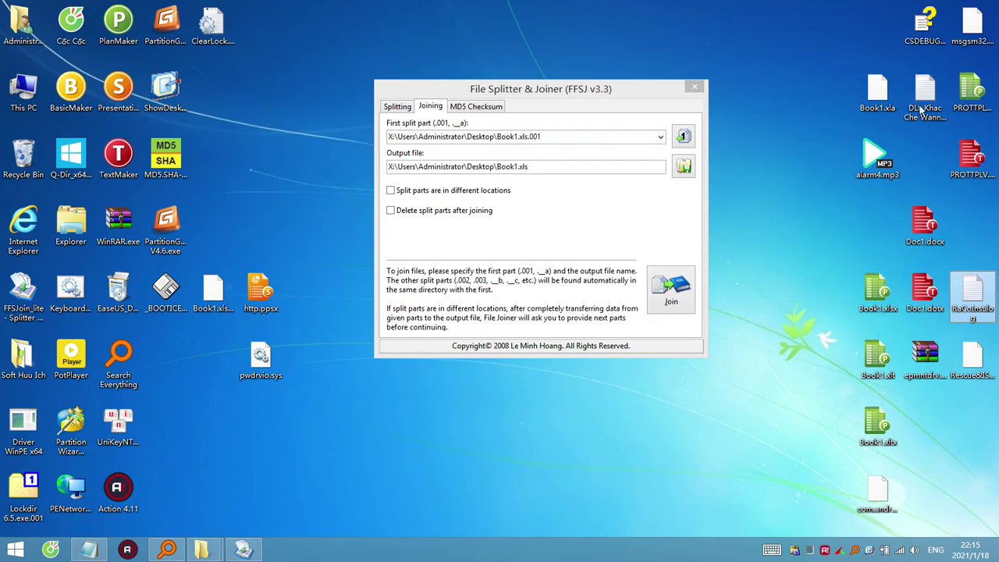
left_click(936, 103)
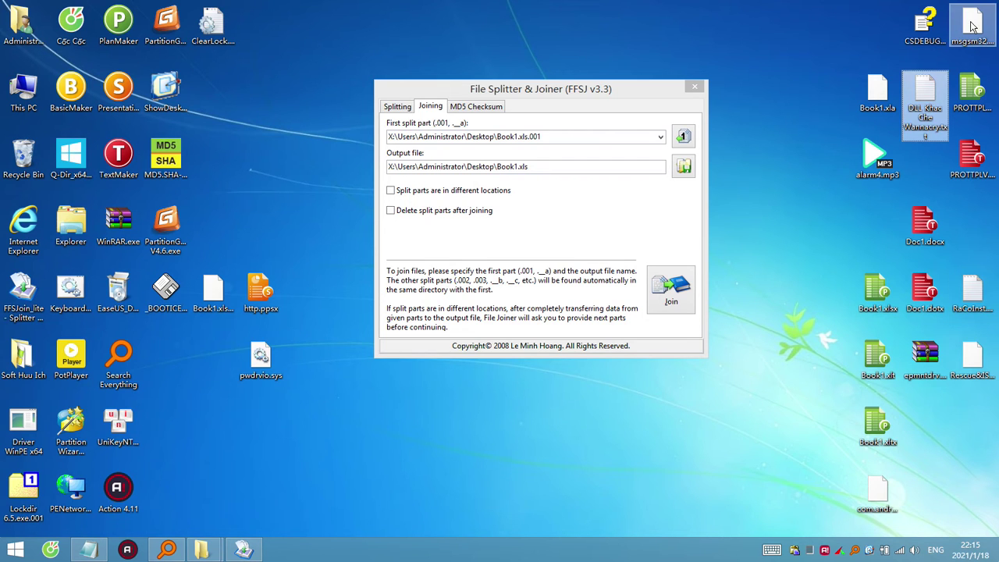
left_click_drag(981, 28, 312, 306)
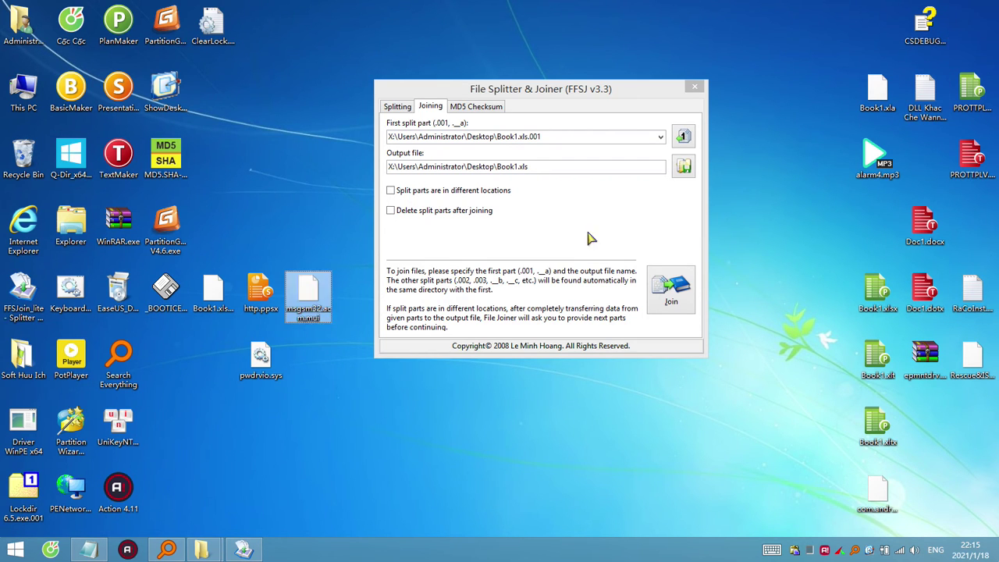
left_click_drag(922, 44, 317, 234)
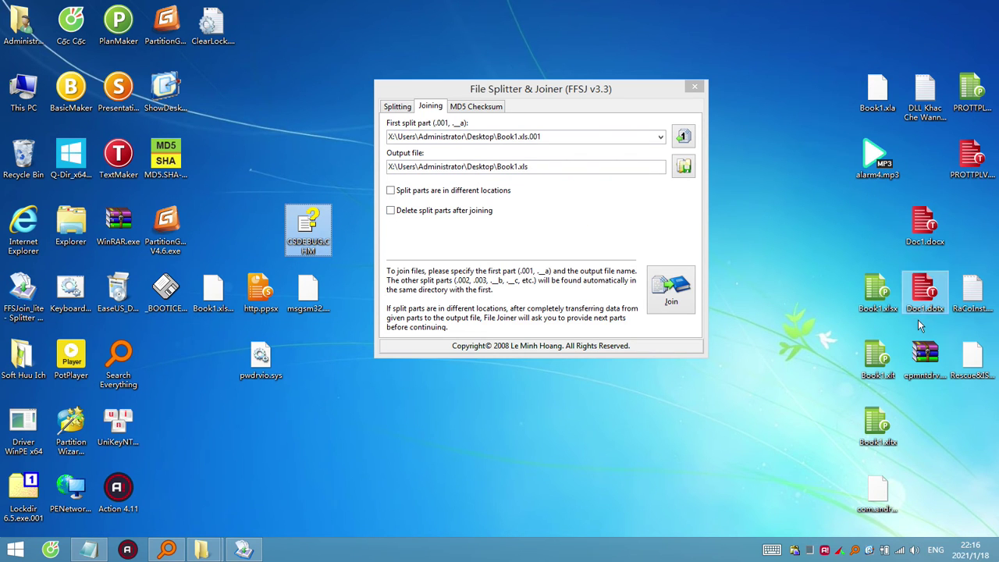
left_click(885, 492)
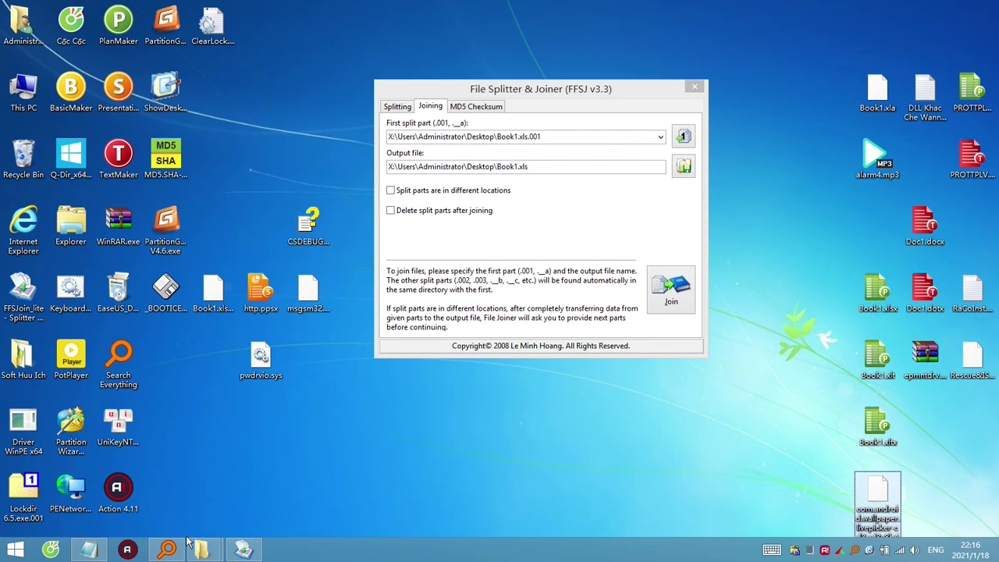
Search Everything for .dll and drag webio.dll from the results onto the desktop.
left_click(166, 550)
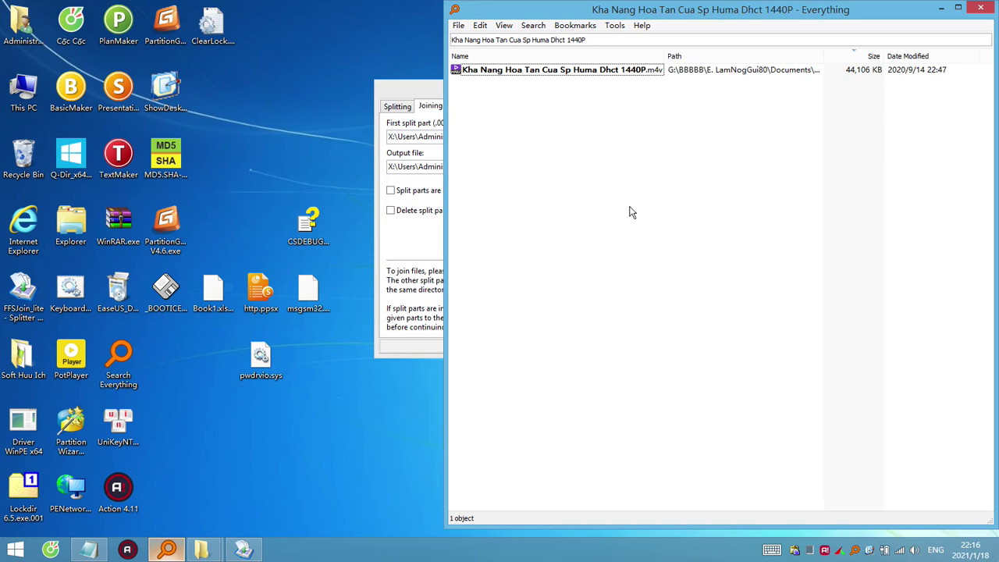
triple_click(622, 43)
key("BackSpace")
type(".dll")
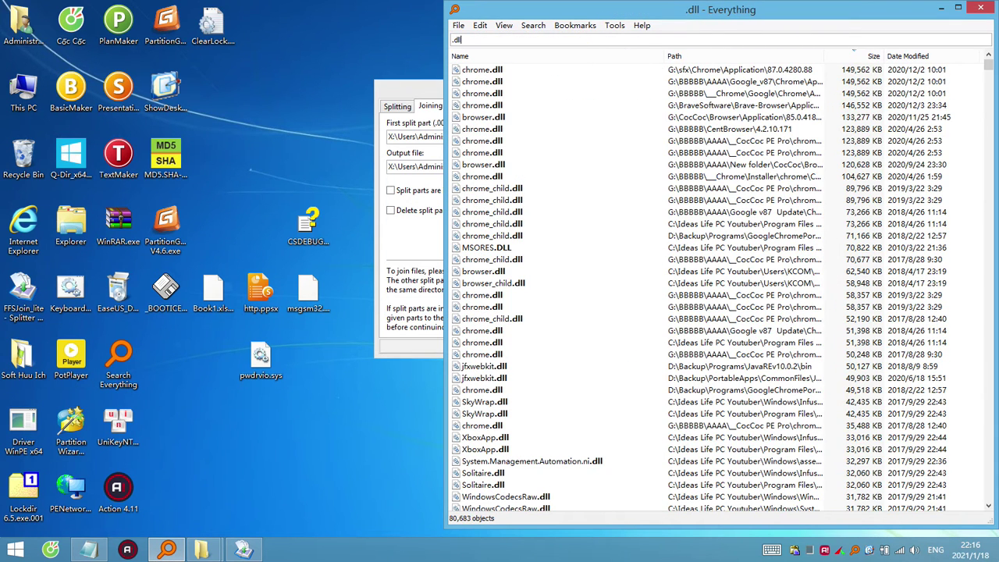
scroll(591, 361, "down", 20)
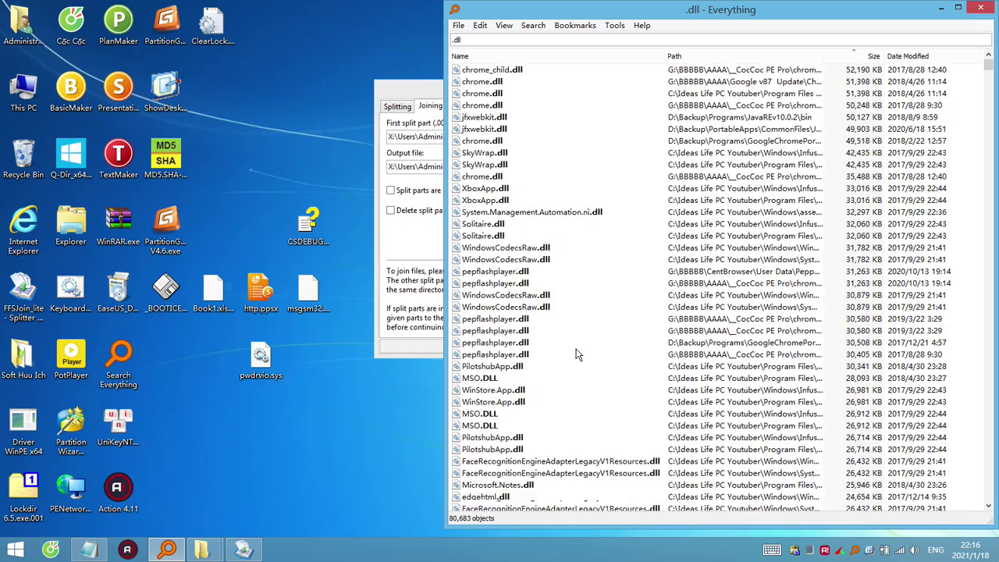
scroll(576, 352, "down", 15)
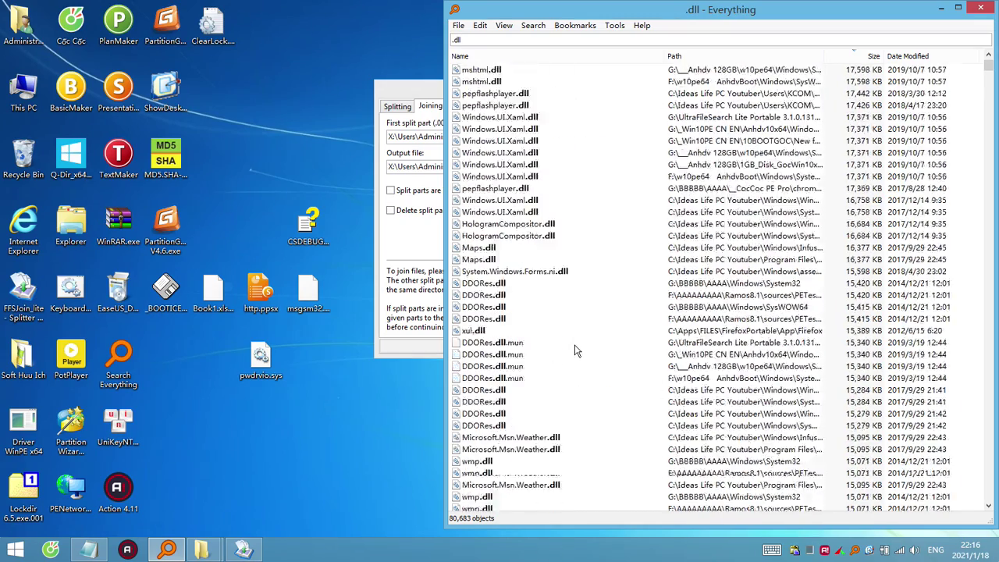
left_click_drag(989, 70, 989, 125)
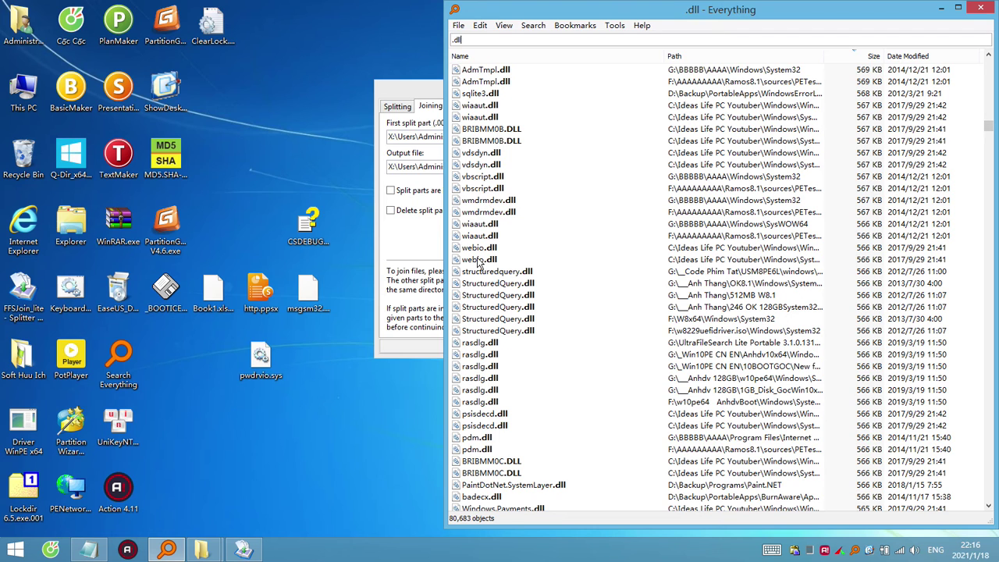
left_click_drag(478, 263, 210, 388)
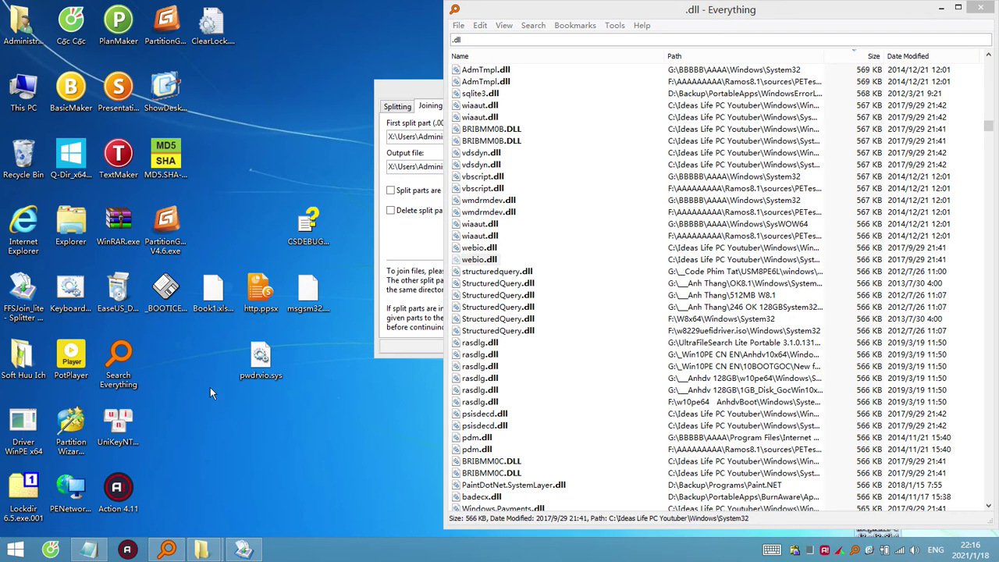
Minimize Everything and rename the copied webio.dll to webio.dll.001.
left_click(941, 7)
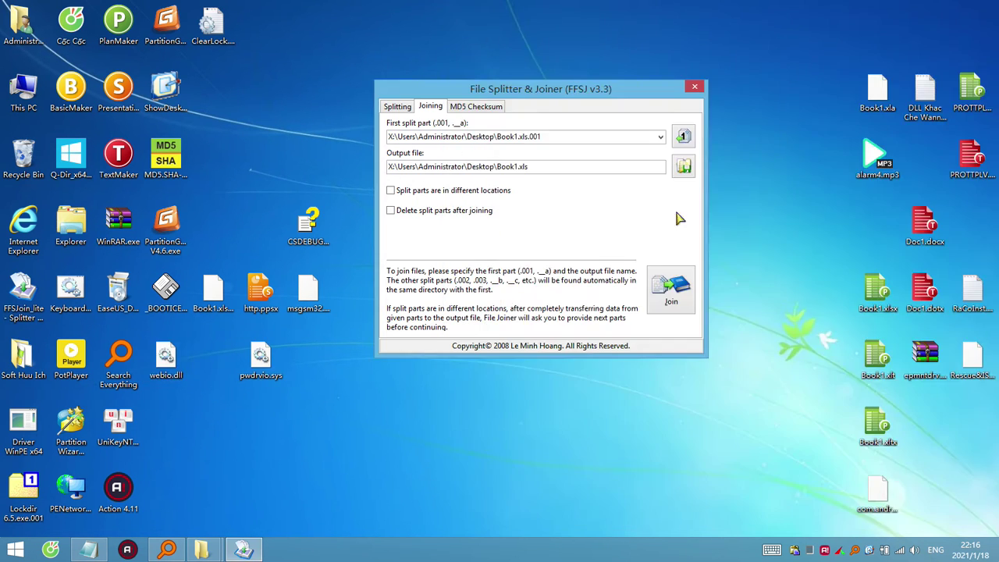
left_click(166, 290)
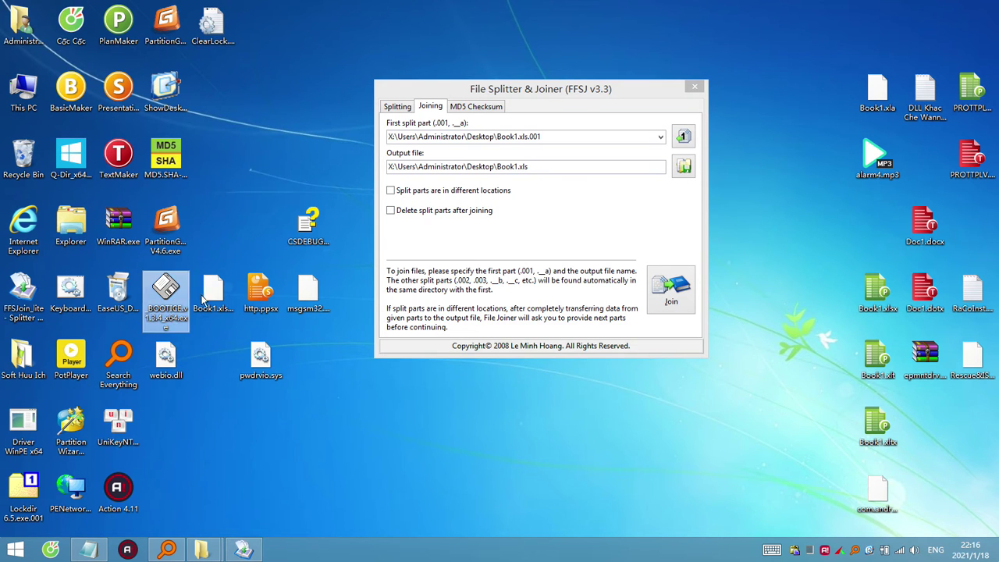
left_click(223, 299)
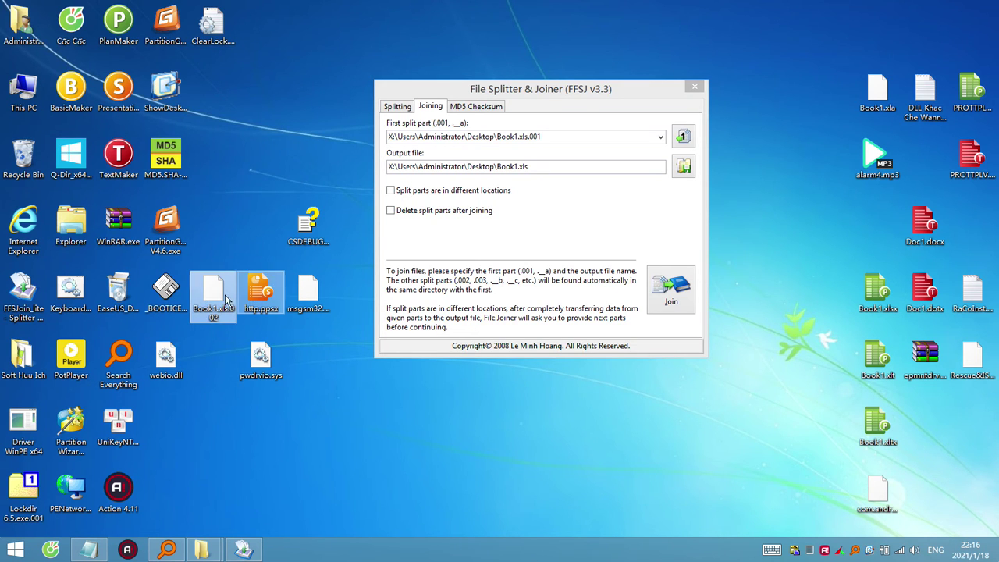
left_click(166, 377)
key("F2")
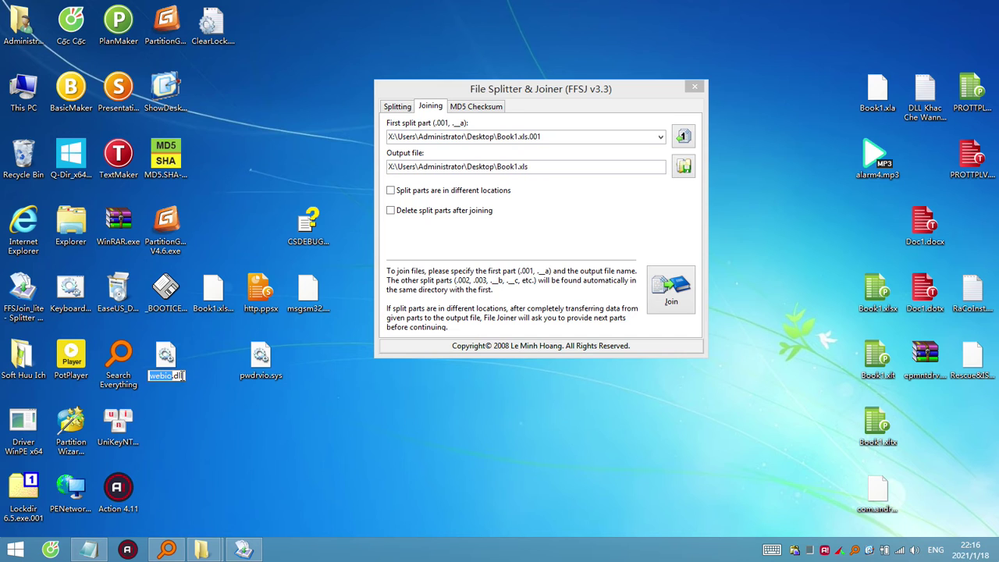
key("End")
type(".001")
key("Return")
key("Return")
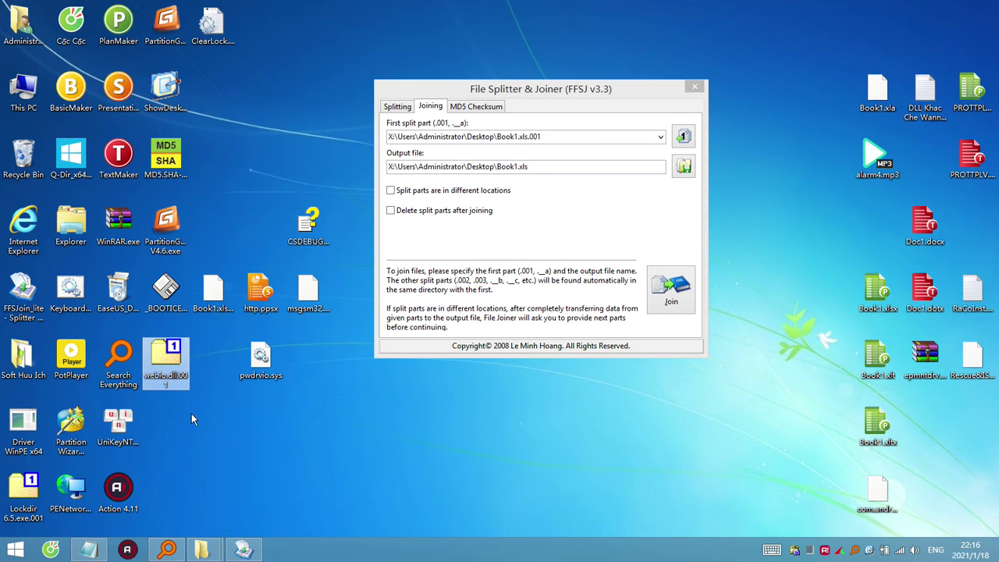
key("F2")
left_click(185, 370)
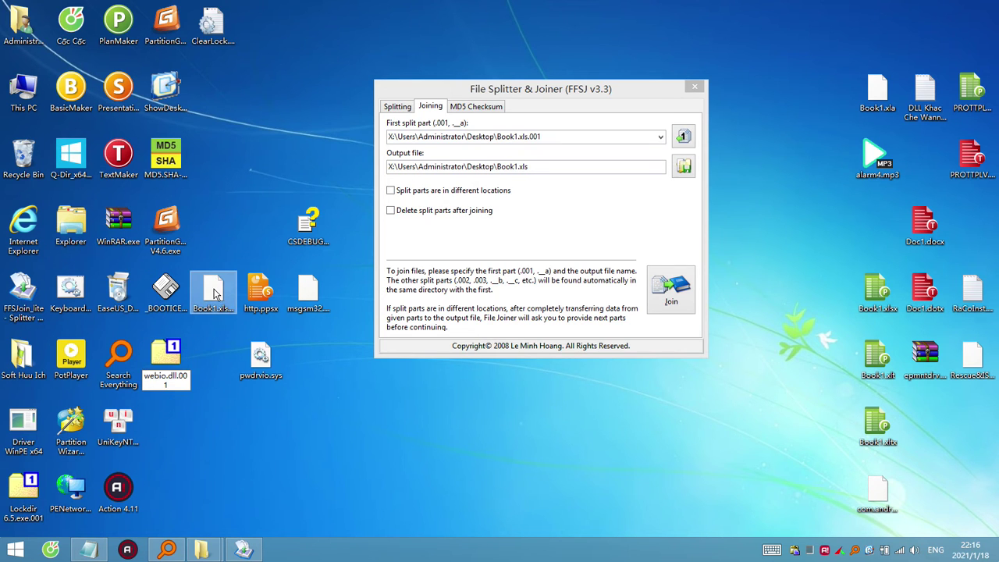
Rename Book1.xls.002 to webio.dll.002.
left_click(216, 292)
key("F2")
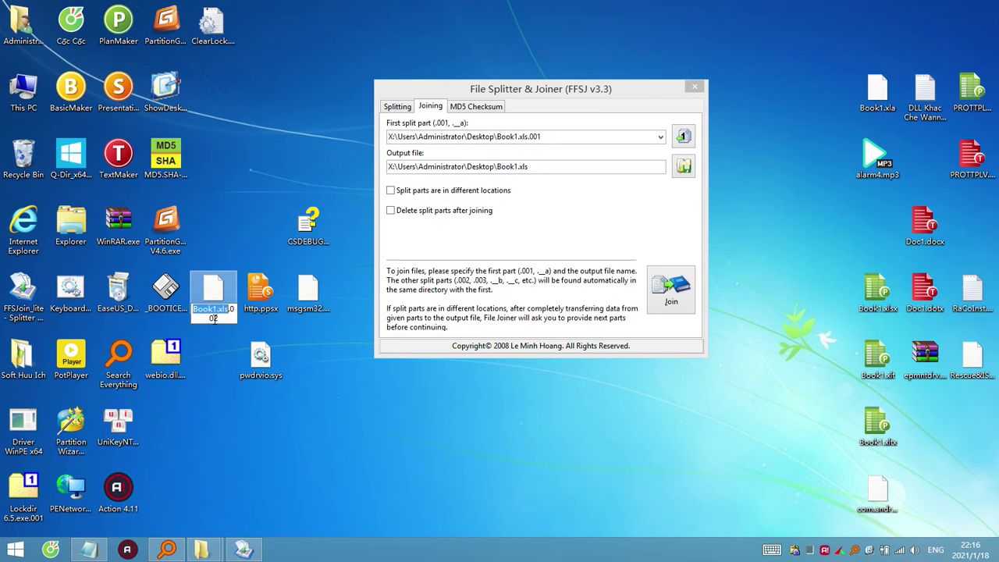
type("webio.dll")
key("Return")
Load webio.dll.001 into File Splitter & Joiner and join the parts into webio.dll.
left_click(160, 353)
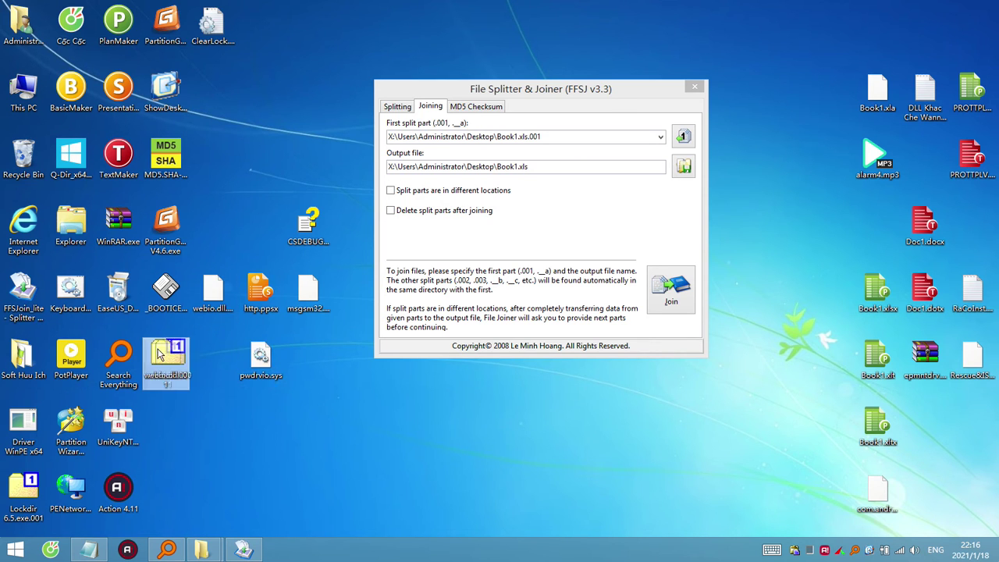
left_click_drag(158, 353, 536, 142)
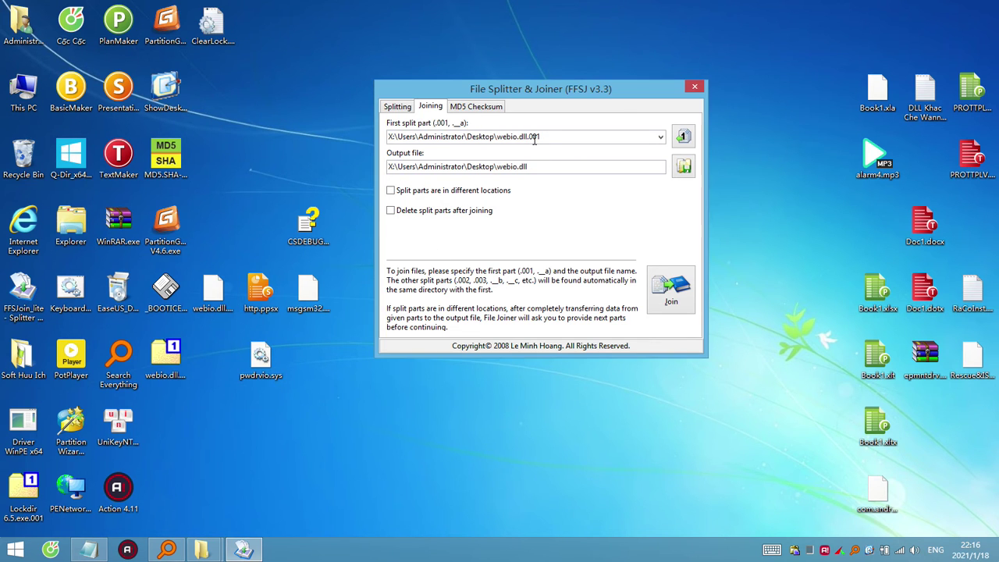
left_click(673, 286)
left_click(592, 297)
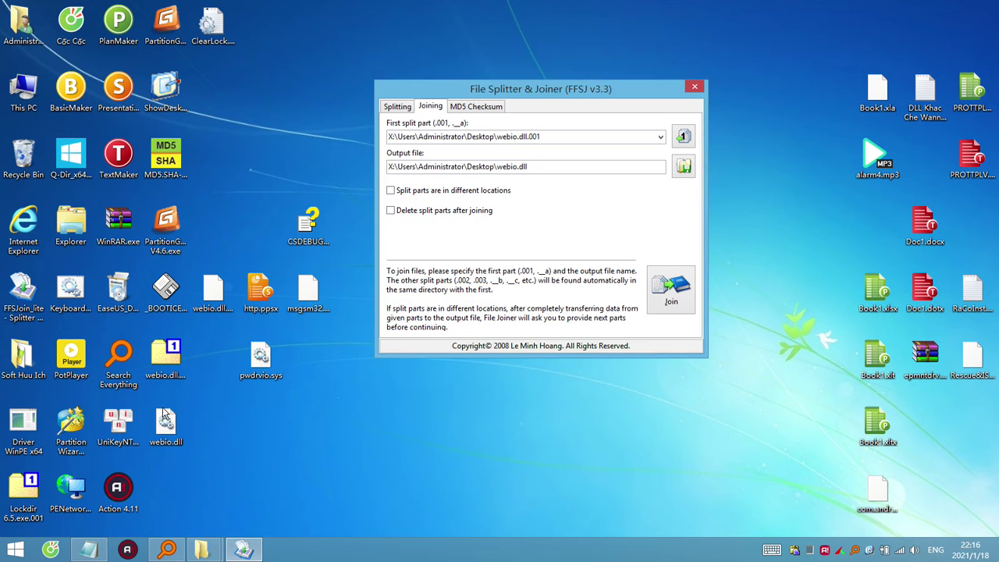
Try opening the joined webio.dll with 7-Zip twice; it cannot be opened as an archive.
left_click(165, 422)
right_click(172, 431)
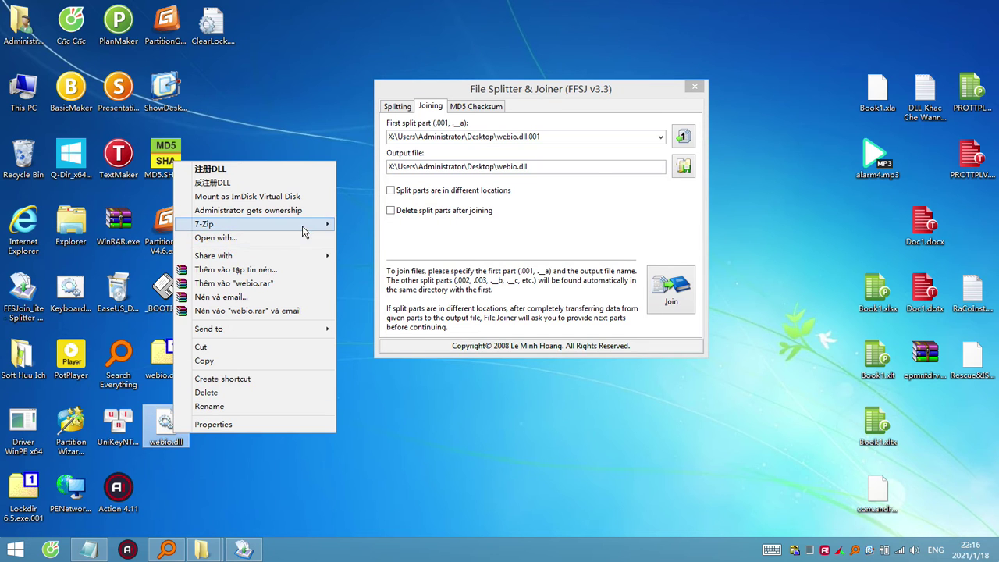
left_click(365, 228)
left_click(625, 319)
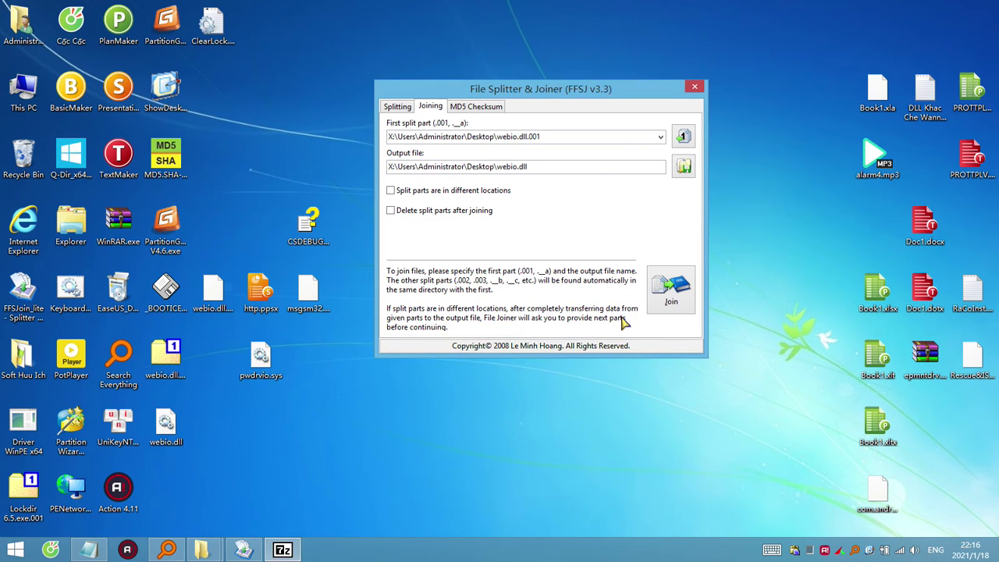
right_click(174, 439)
left_click(378, 225)
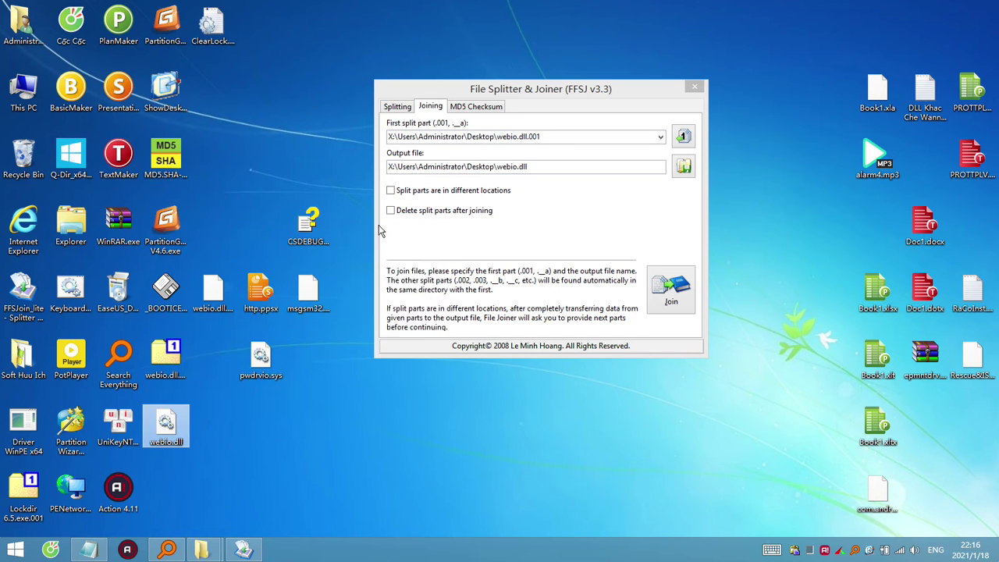
left_click(625, 319)
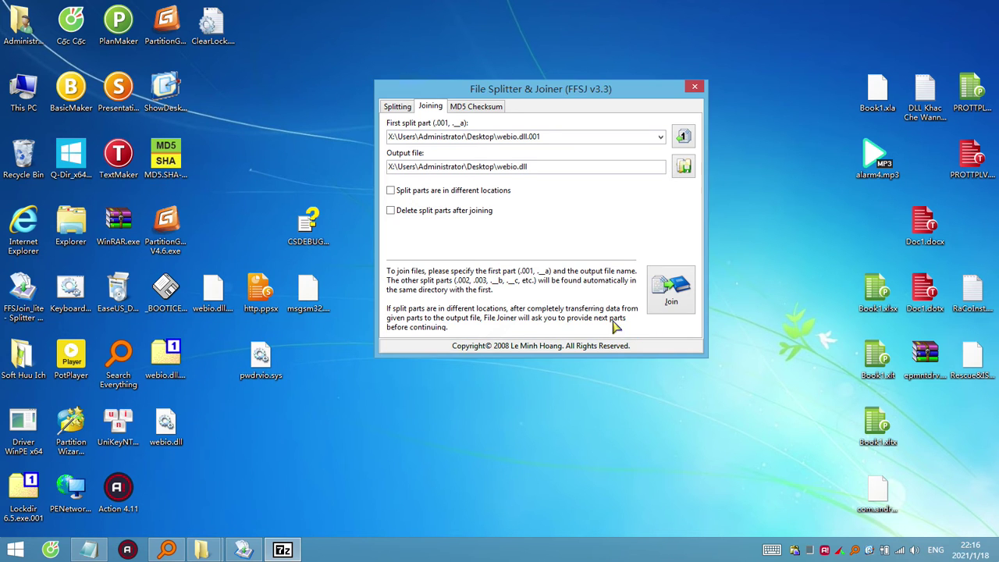
View webio.dll.001's contents in 7-Zip, then recycle webio.dll.001 and webio.dll.
left_click(226, 419)
left_click(170, 367)
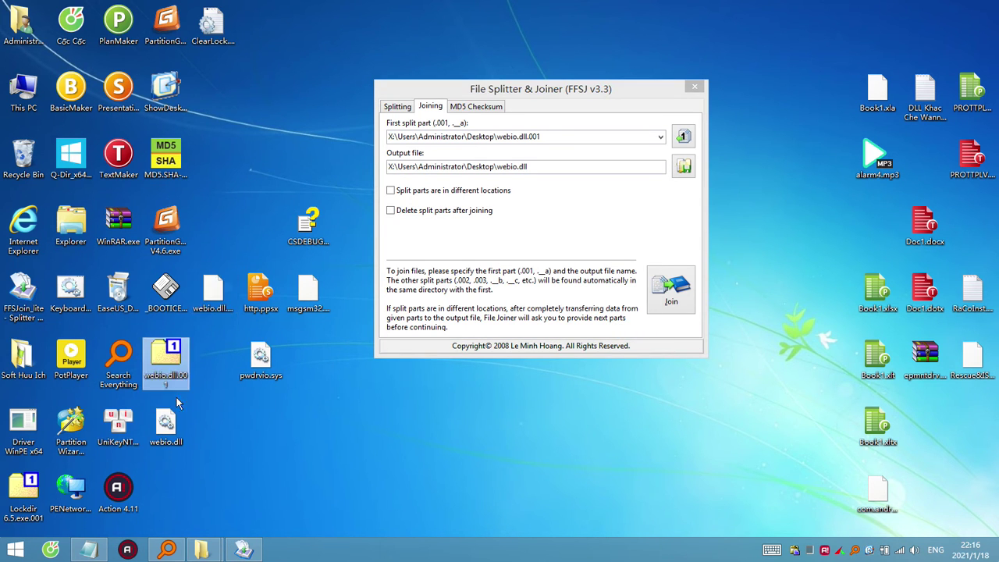
double_click(166, 357)
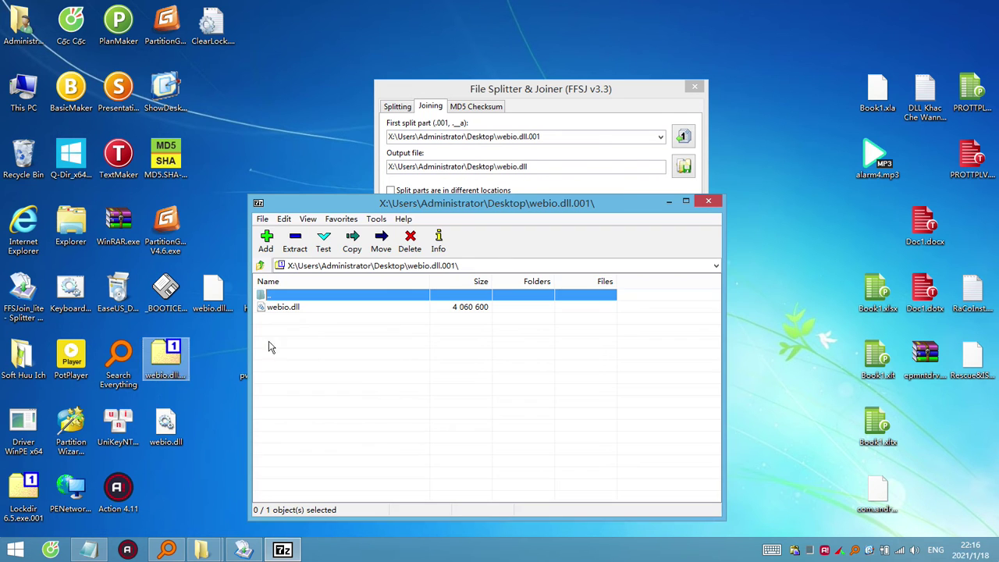
left_click(719, 203)
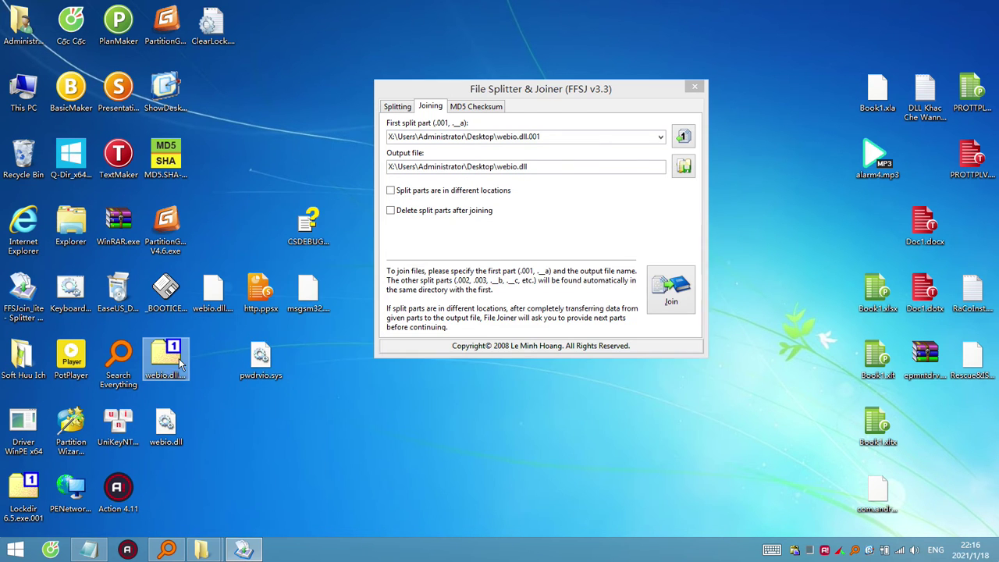
left_click_drag(167, 373, 23, 159)
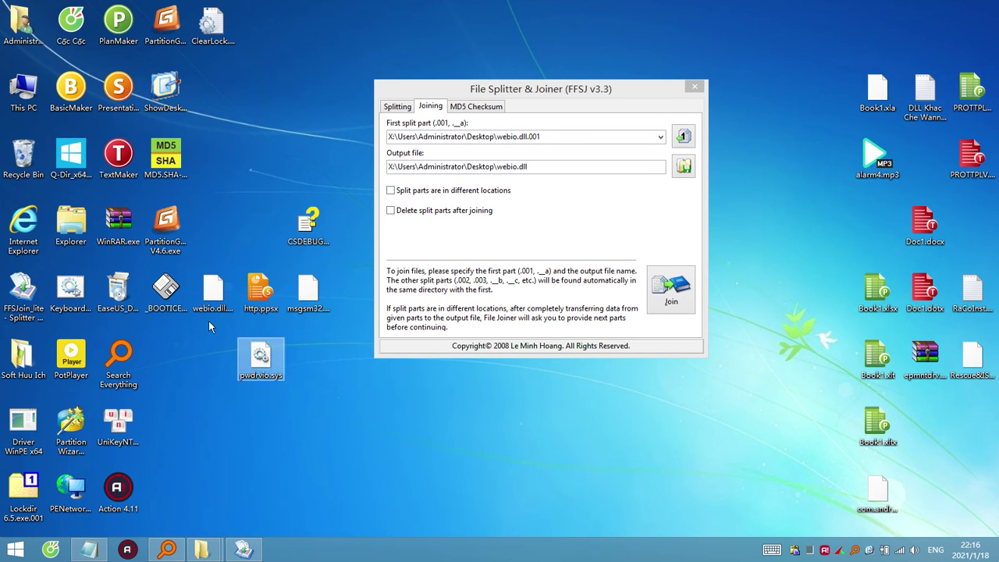
Rename pwdrvio.sys to pwdrvio.sys.001 and webio.dll.002 to pwdrvio.sys.002.
left_click(211, 295)
left_click(262, 369)
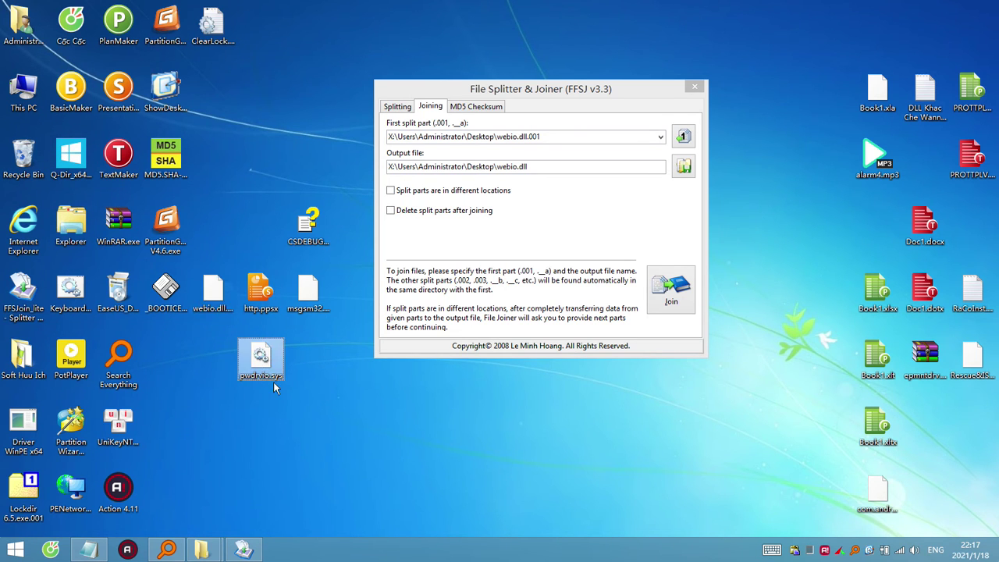
left_click(273, 378)
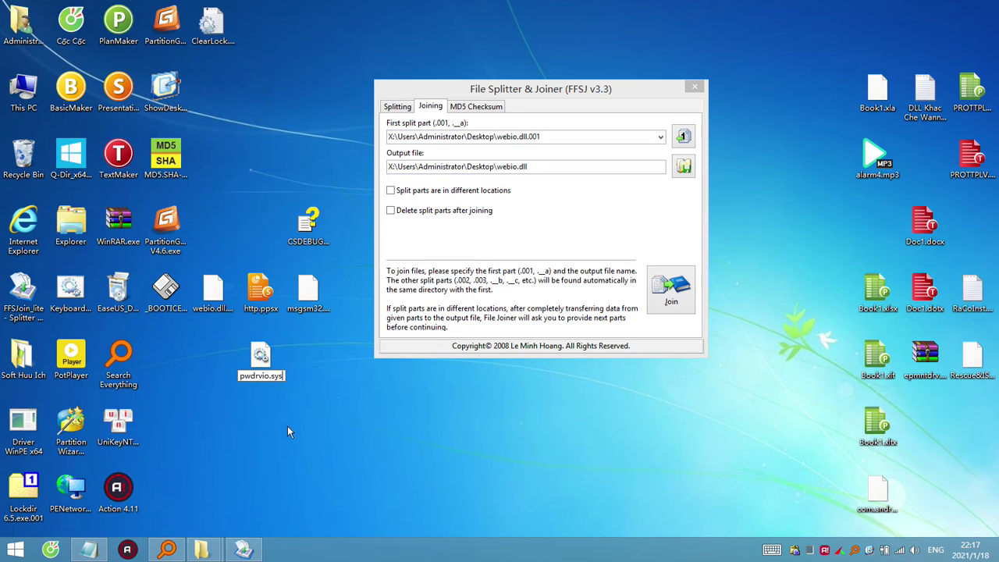
type(".001")
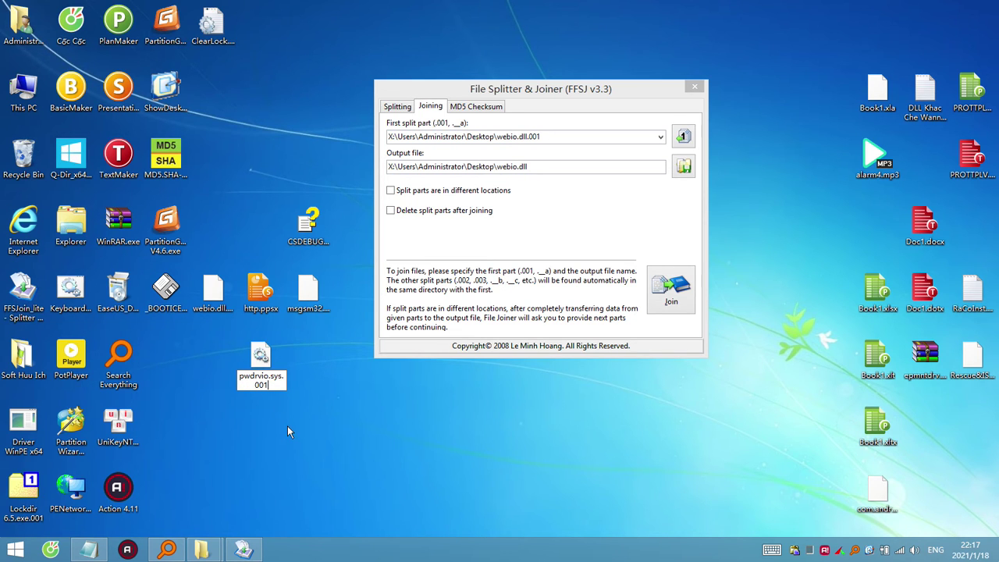
key("shift+Left")
key("shift+Left")
key("shift+Left")
key("shift+Left")
key("shift+Left")
key("shift+Left")
key("shift+Left")
key("shift+Left")
key("shift+Left")
key("shift+Left")
key("shift+Left")
key("shift+Left")
key("shift+Left")
key("shift+Left")
key("shift+Left")
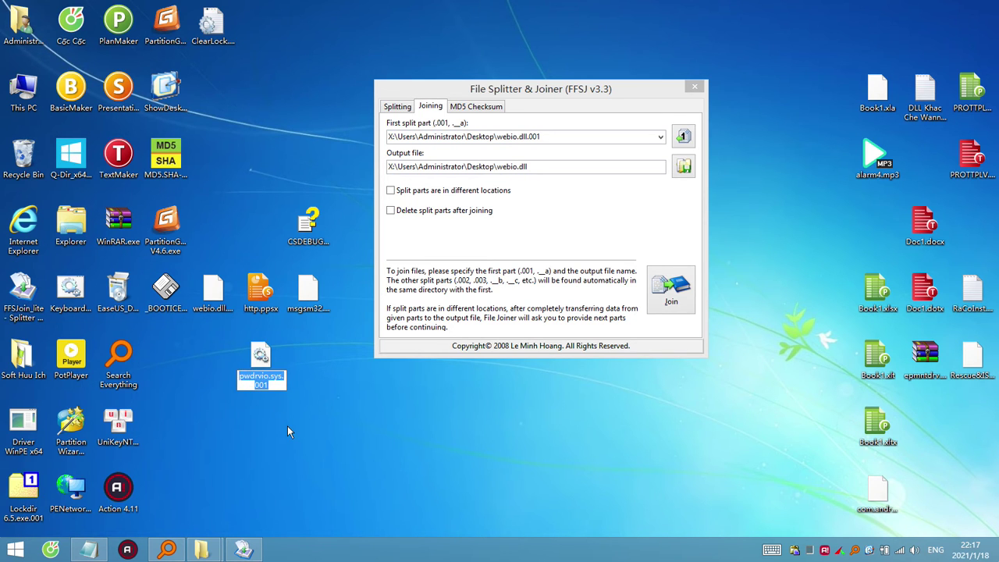
left_click(219, 301)
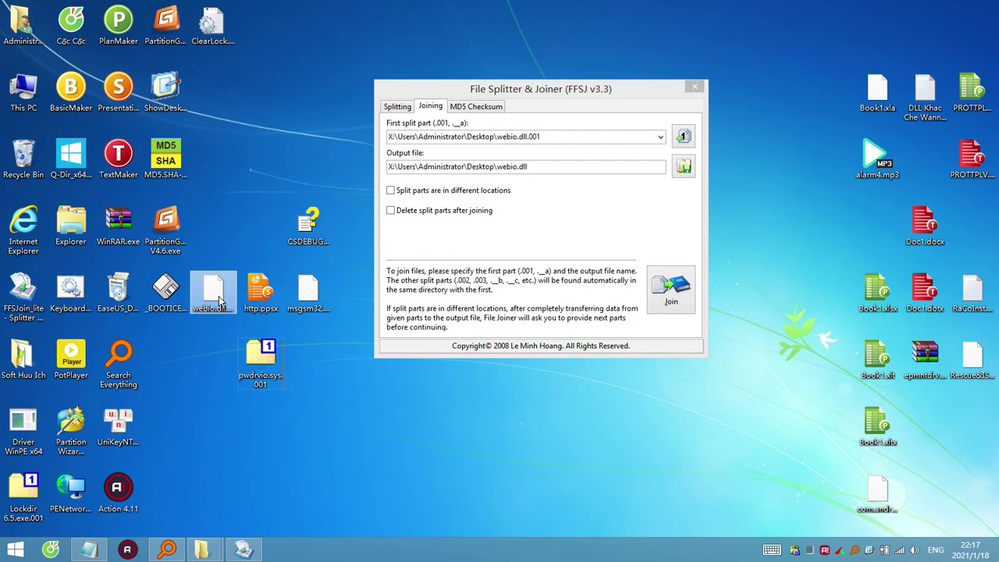
left_click(214, 309)
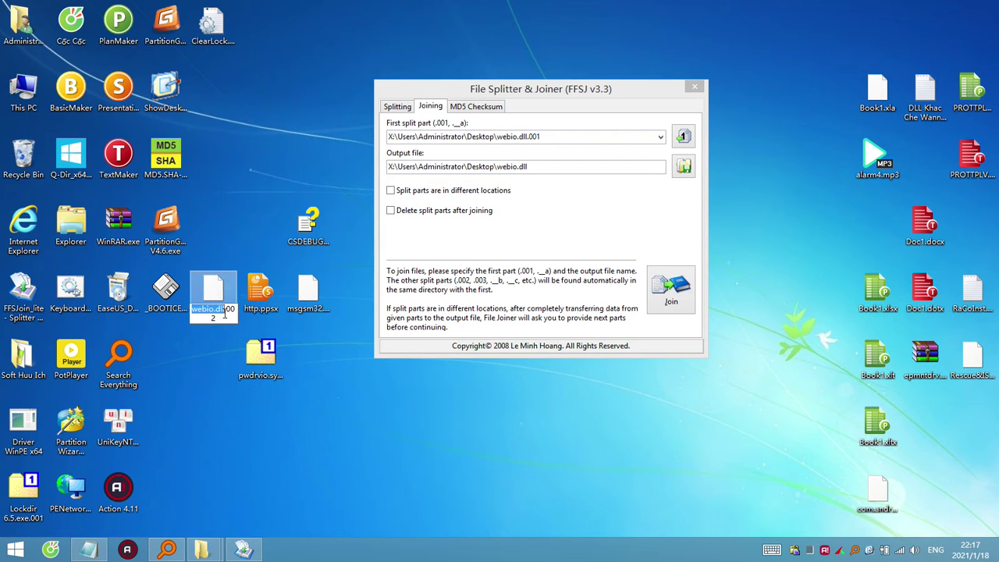
type("pwdrvio.sys")
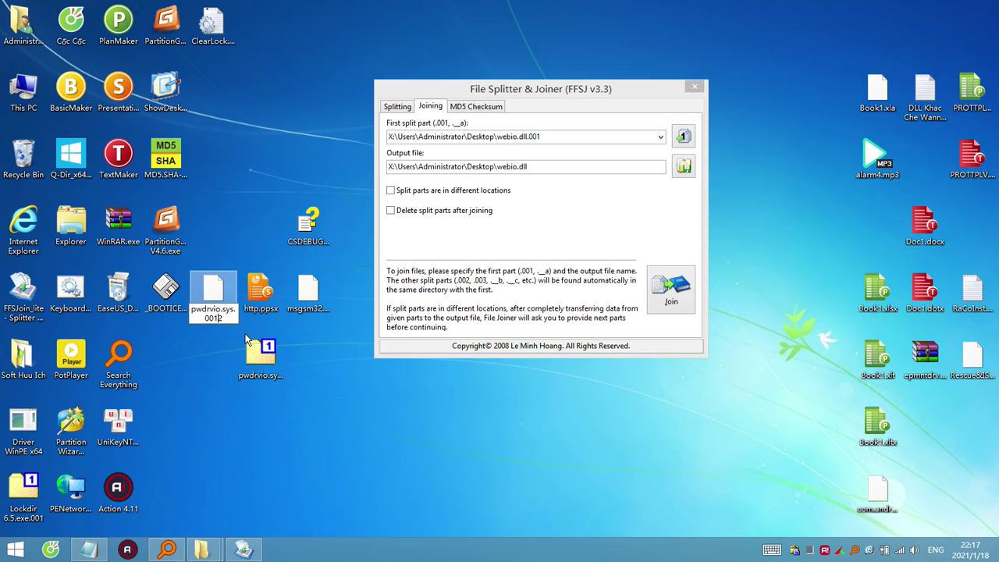
left_click(248, 336)
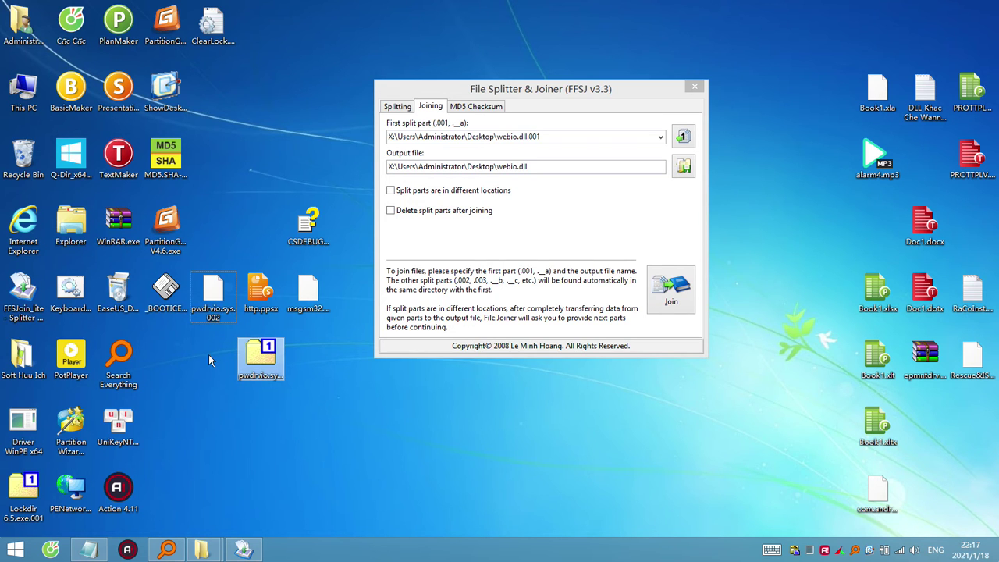
Load pwdrvio.sys.001 into the joiner and join the parts into pwdrvio.sys.
left_click_drag(247, 348, 569, 165)
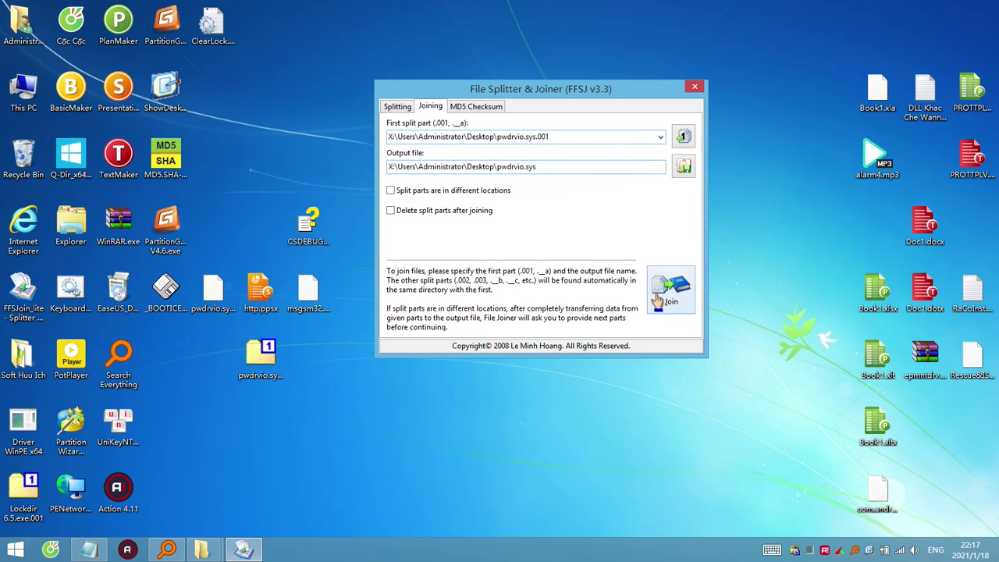
left_click(670, 305)
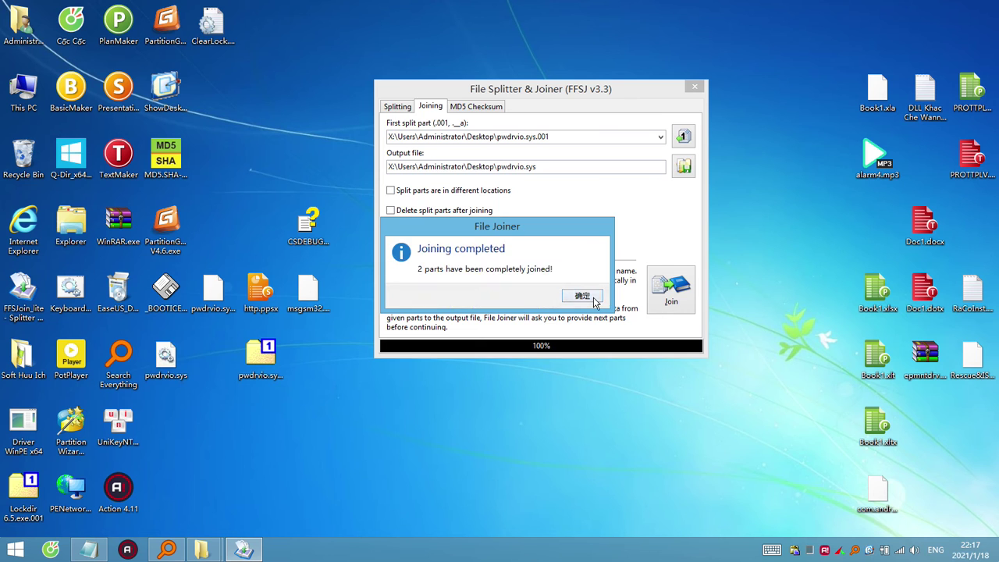
left_click(592, 298)
Test pwdrvio.sys with 7-Zip (not an archive), then select it with pwdrvio.sys.001.
right_click(156, 353)
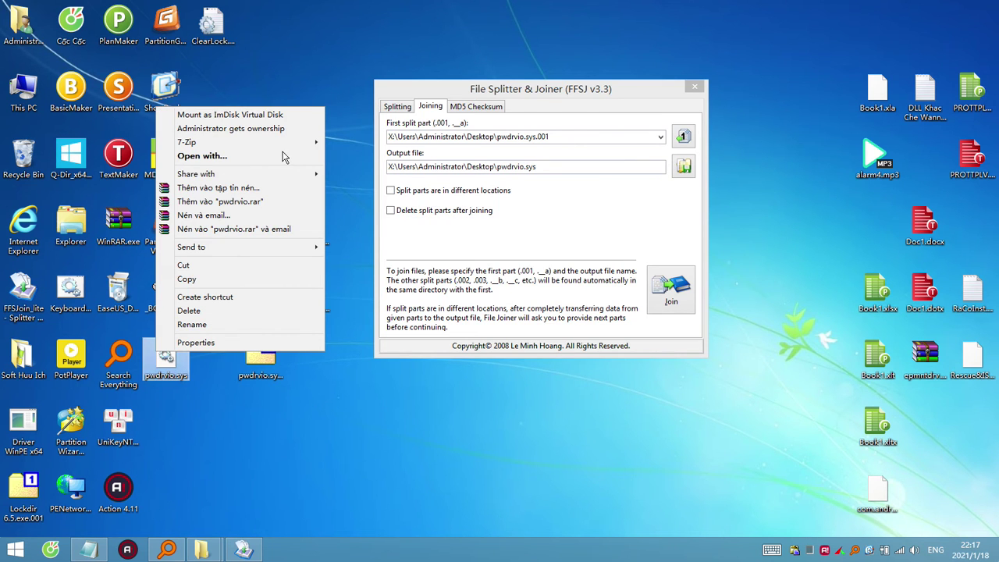
mouse_move(292, 143)
left_click(351, 142)
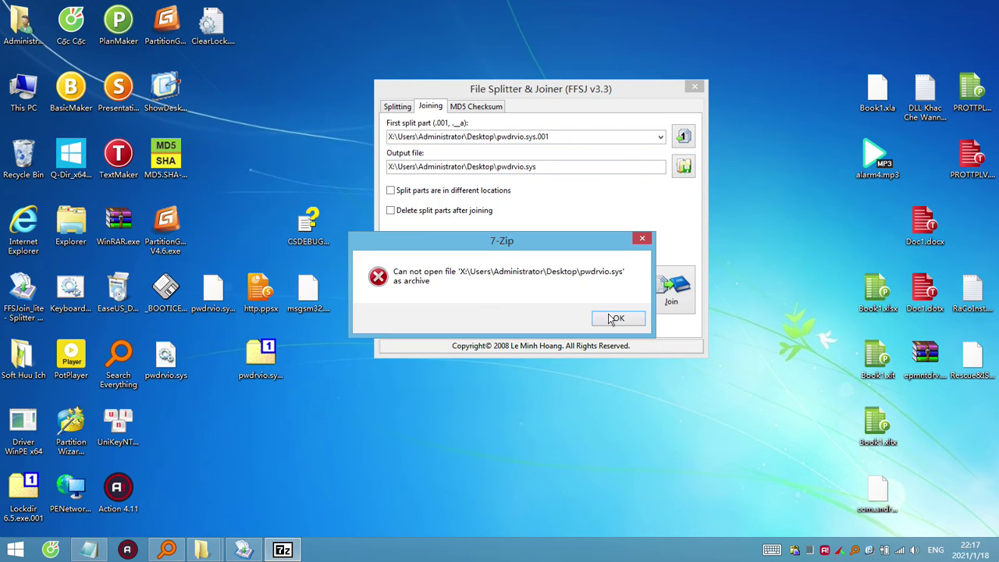
left_click(615, 318)
left_click(248, 352)
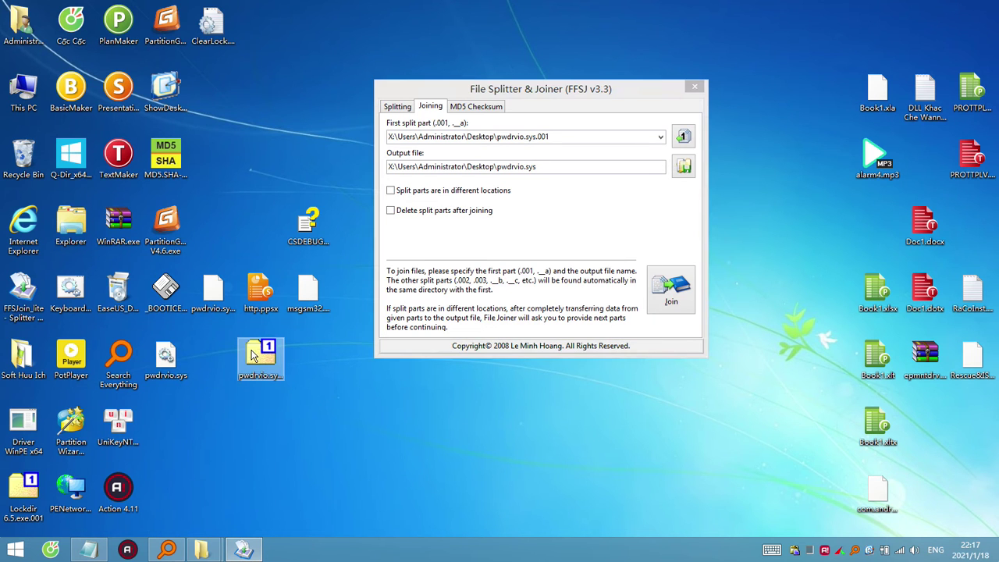
left_click(162, 353, "ctrl")
Recycle pwdrvio.sys and pwdrvio.sys.001, then rename msgsm32.acm.mui to msgsm32.acm.mui.001.
left_click_drag(156, 334, 23, 158)
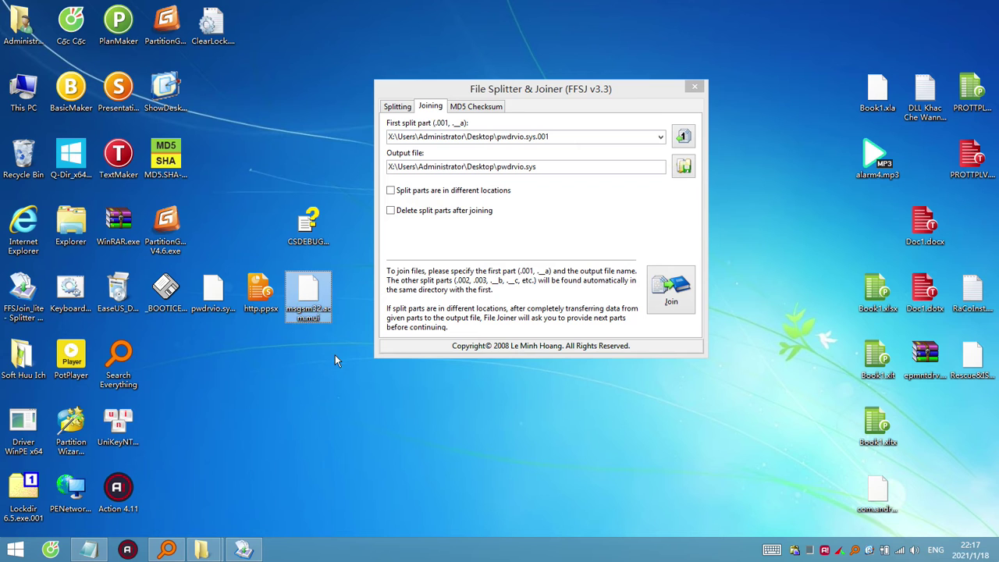
left_click(312, 297)
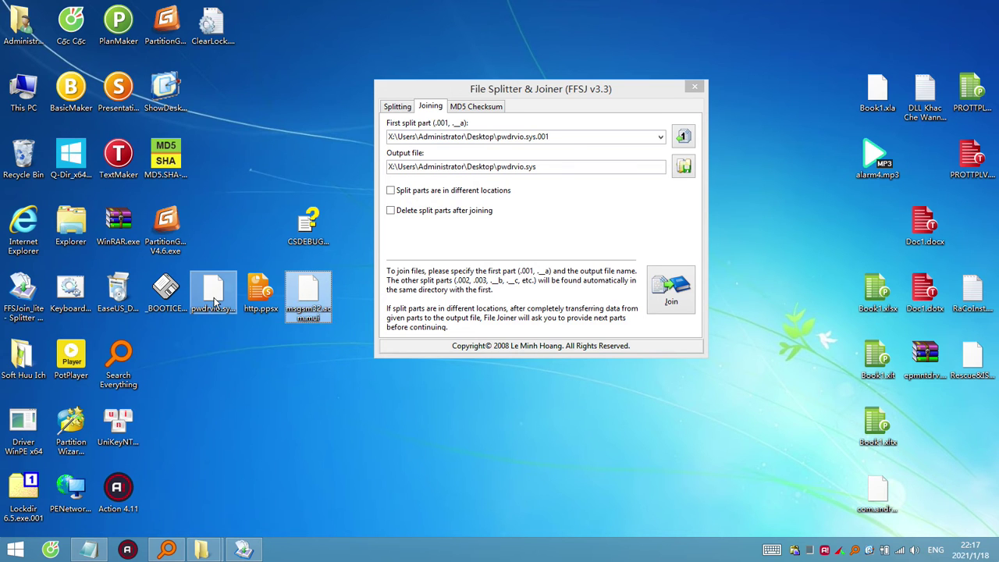
left_click(223, 301)
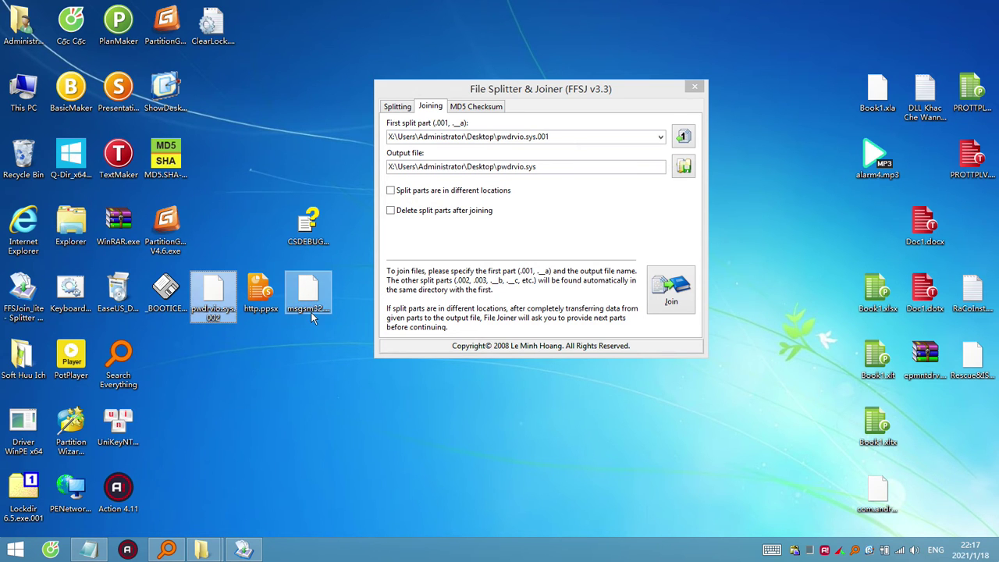
left_click(312, 316)
left_click(322, 325)
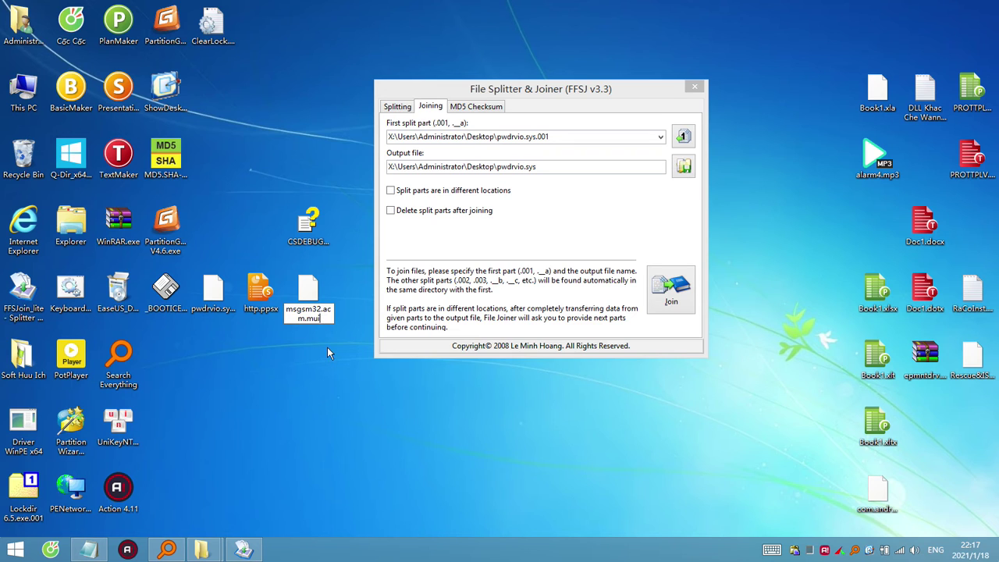
type(".001")
key("ctrl+a")
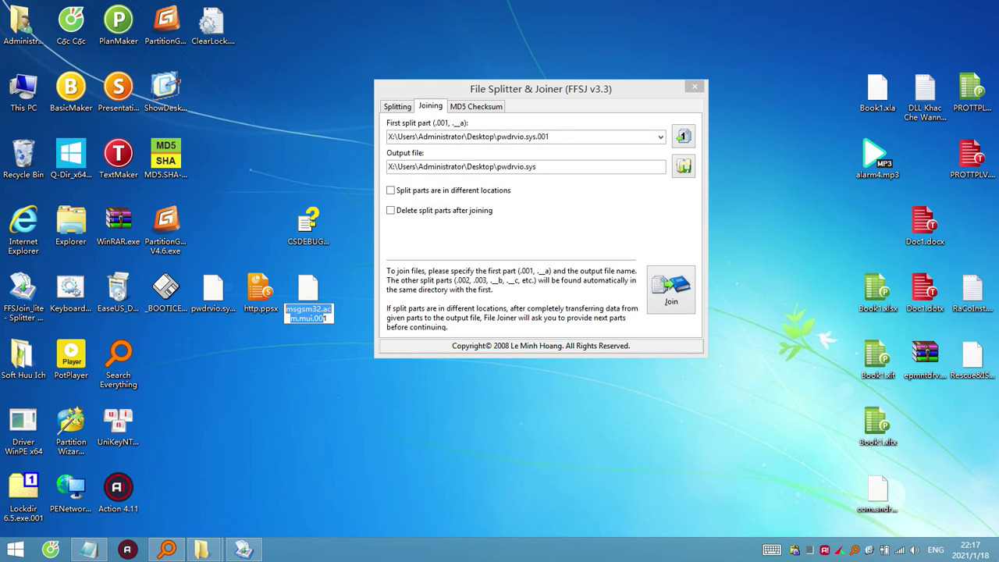
key("Return")
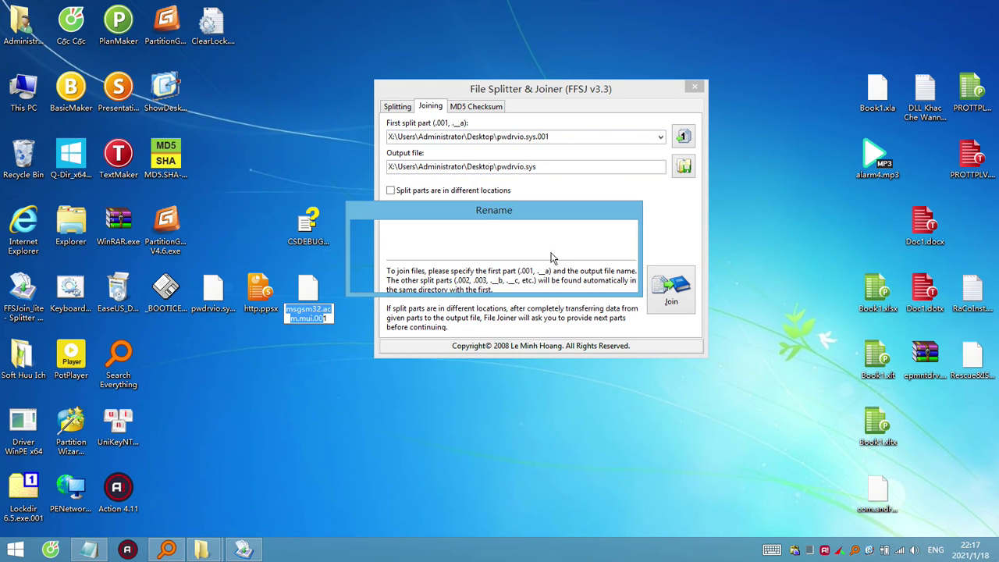
left_click(566, 281)
Rename pwdrvio.sys.002 to msgsm32.acm.mui.002.
left_click(212, 298)
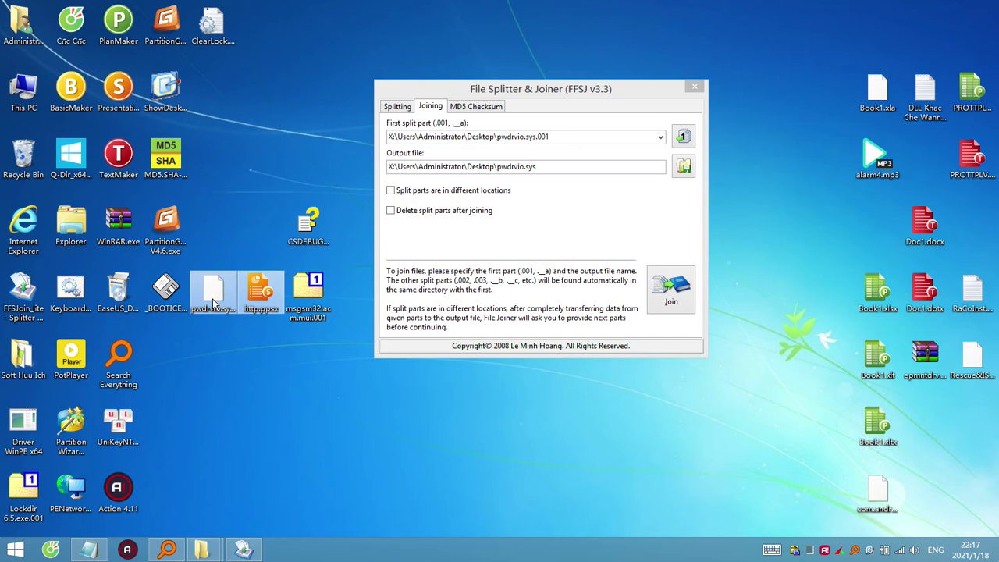
left_click(215, 309)
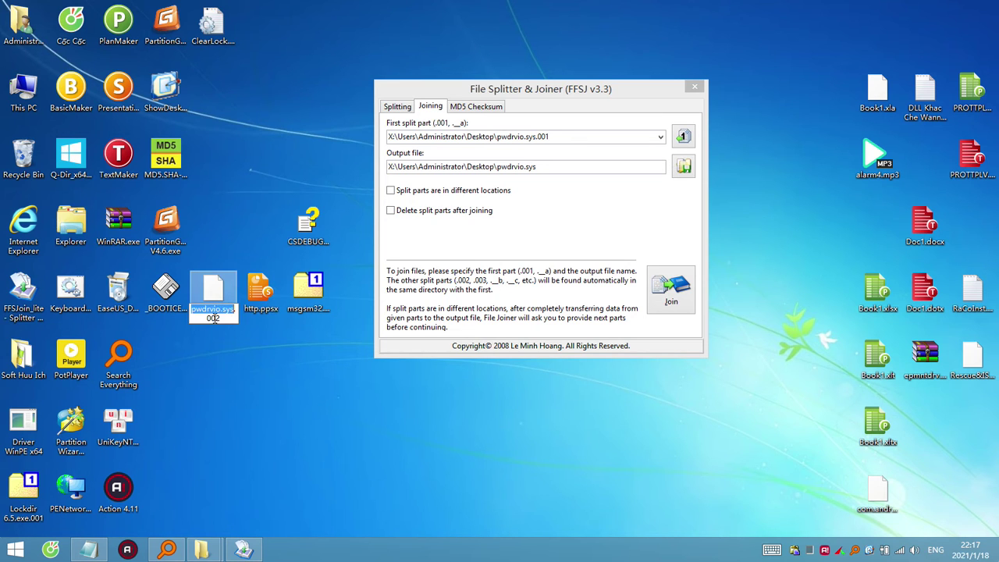
type("msgsm32.acm.mui")
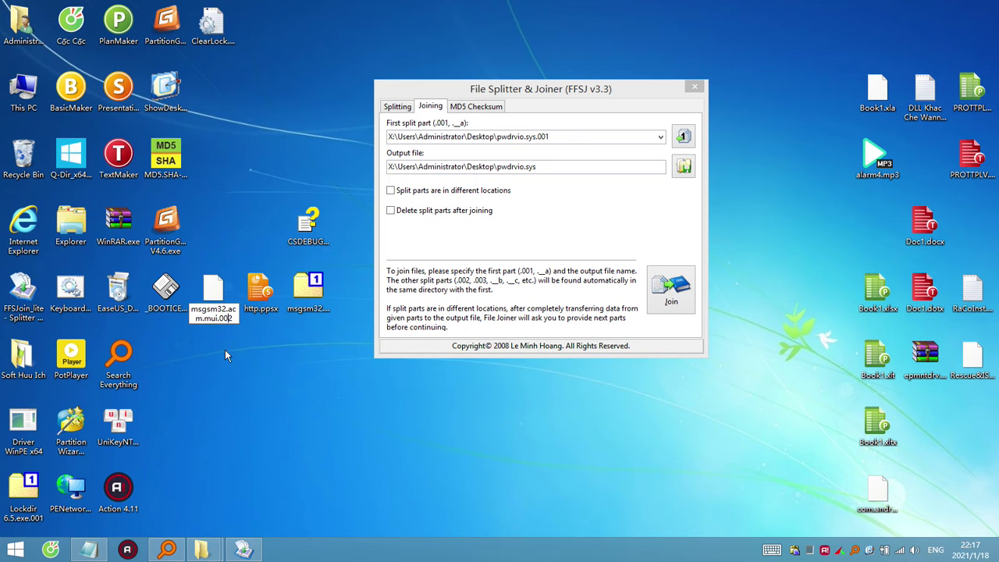
key("Return")
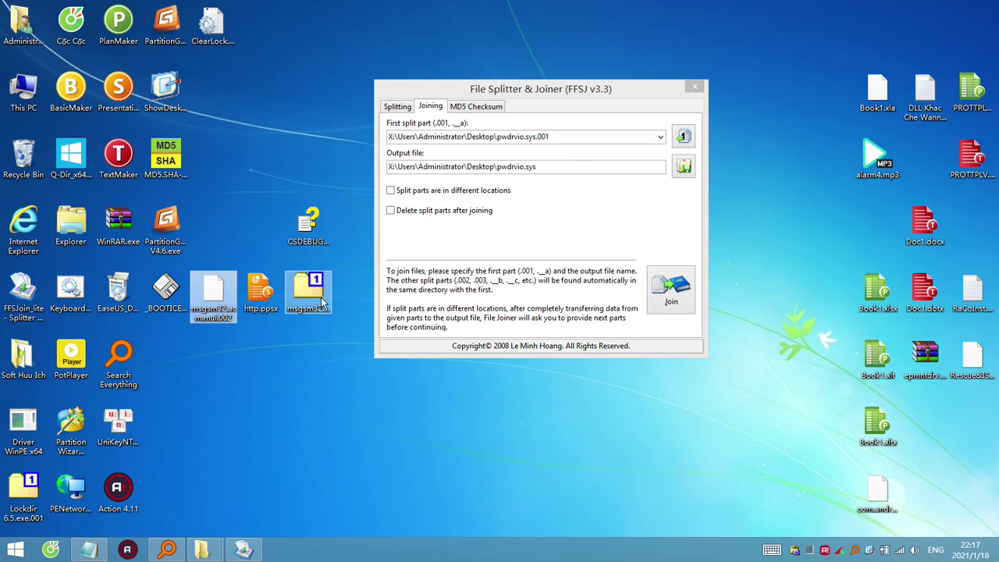
Join the msgsm32.acm.mui parts and test the result in 7-Zip, which cannot open it.
left_click_drag(312, 293, 520, 149)
left_click(654, 284)
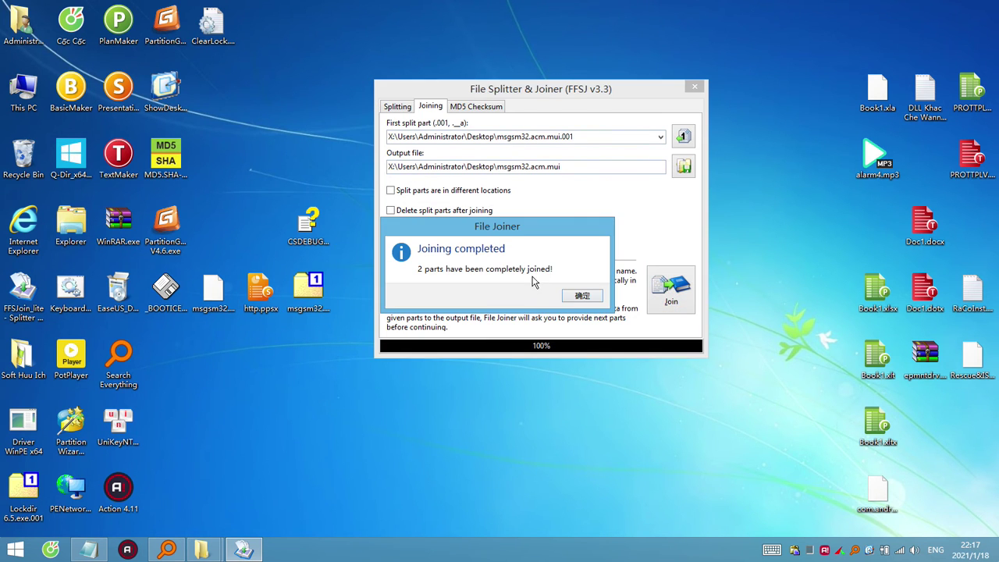
left_click(581, 297)
right_click(166, 356)
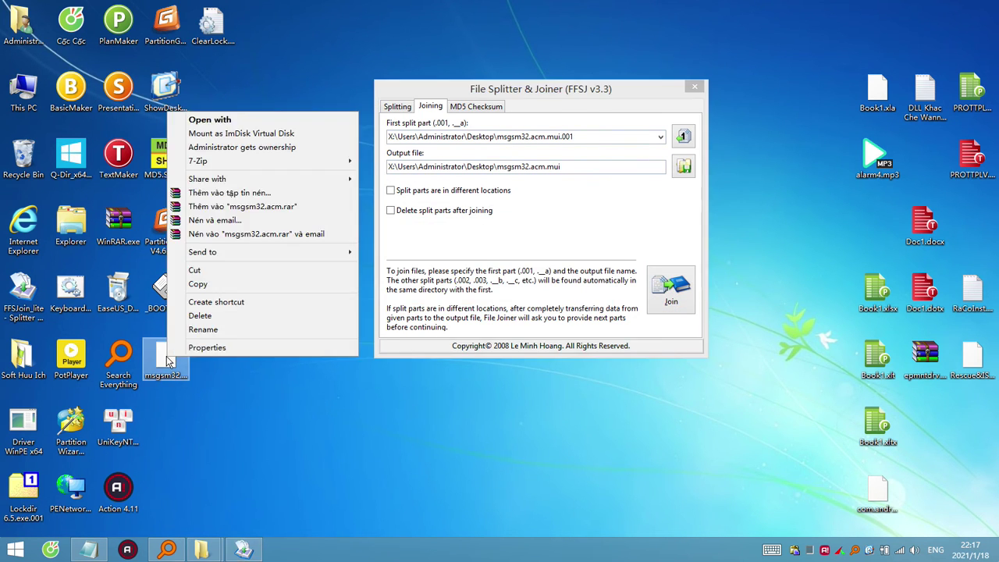
left_click(368, 162)
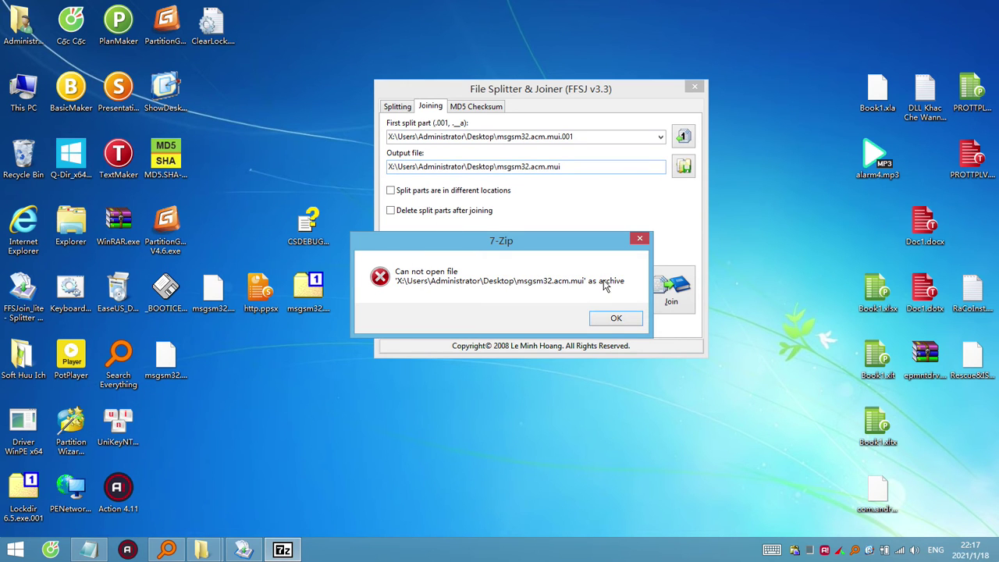
left_click(615, 319)
Delete the joined msgsm32.acm.mui and its .001 part, then empty the Recycle Bin.
left_click(164, 356)
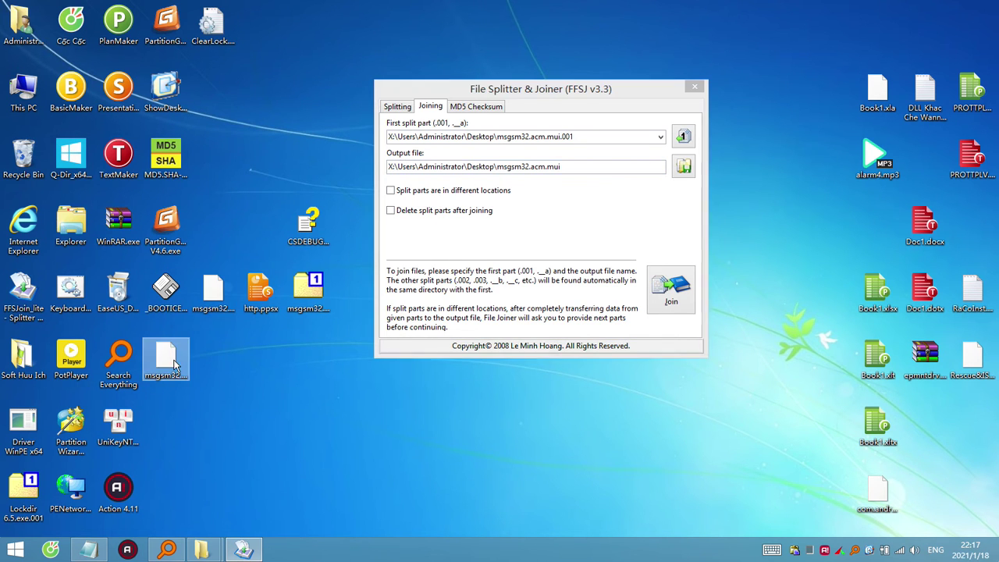
left_click(308, 290)
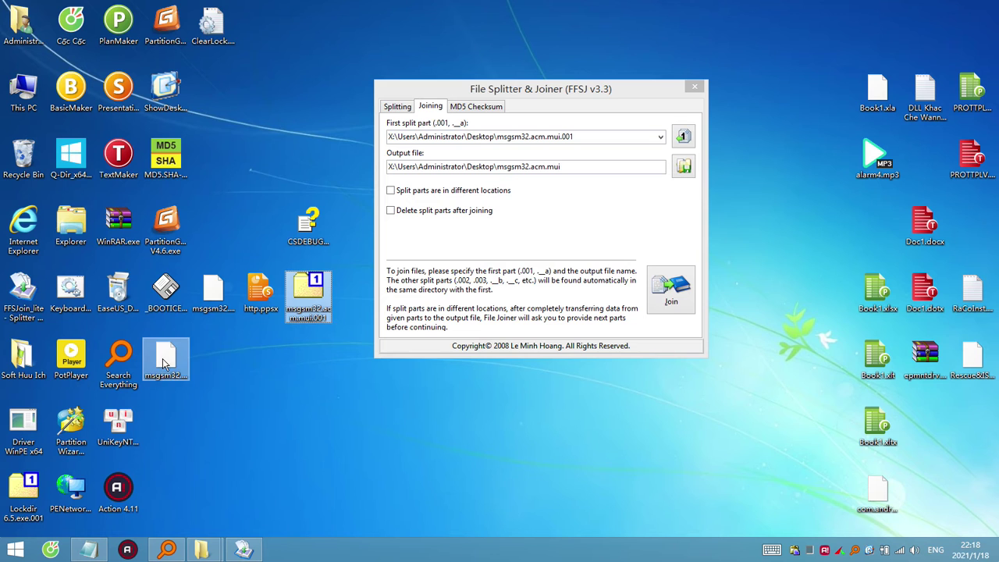
left_click_drag(164, 356, 24, 160)
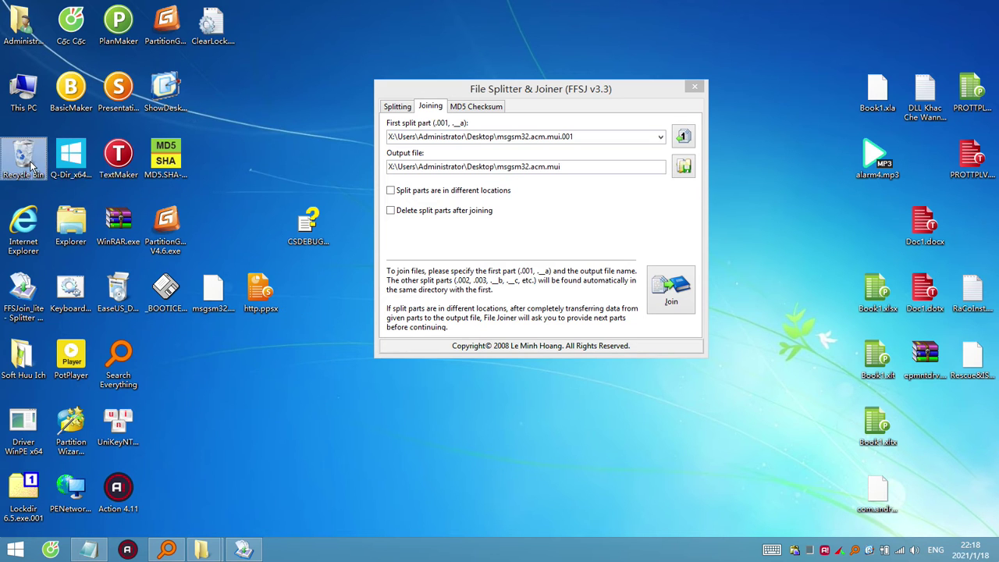
right_click(30, 162)
left_click(62, 184)
left_click(541, 287)
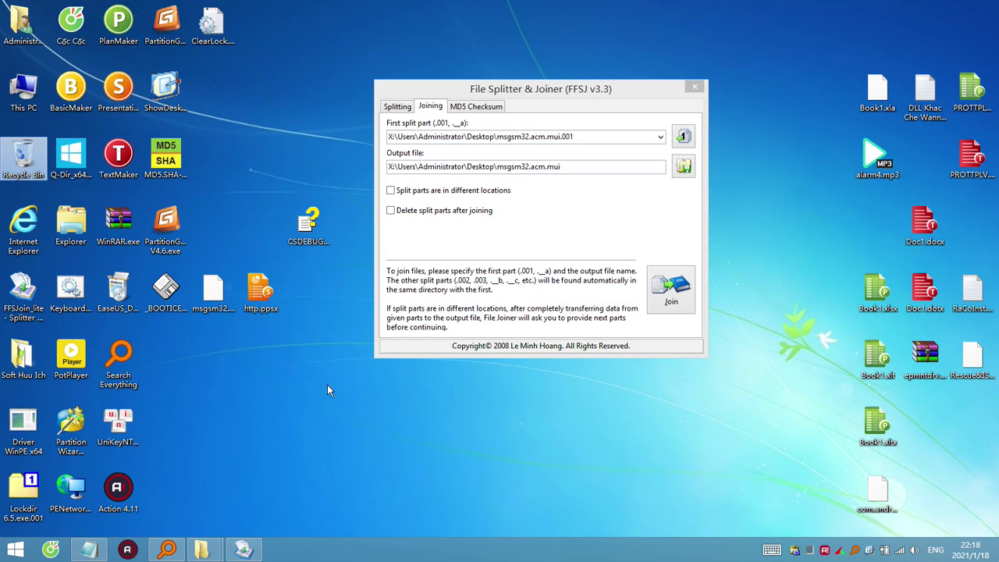
Rename the desktop file CSDEBUG.CHM to CSDEBUG.CHM.001, accepting the extension-change warning.
left_click(309, 234)
left_click_drag(310, 234, 215, 368)
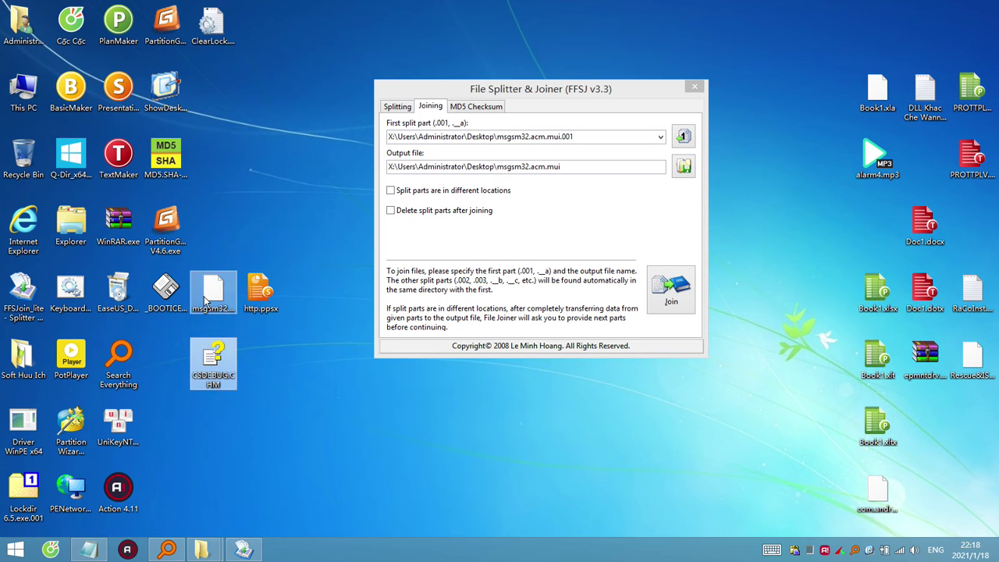
left_click(225, 385)
key("ctrl+c")
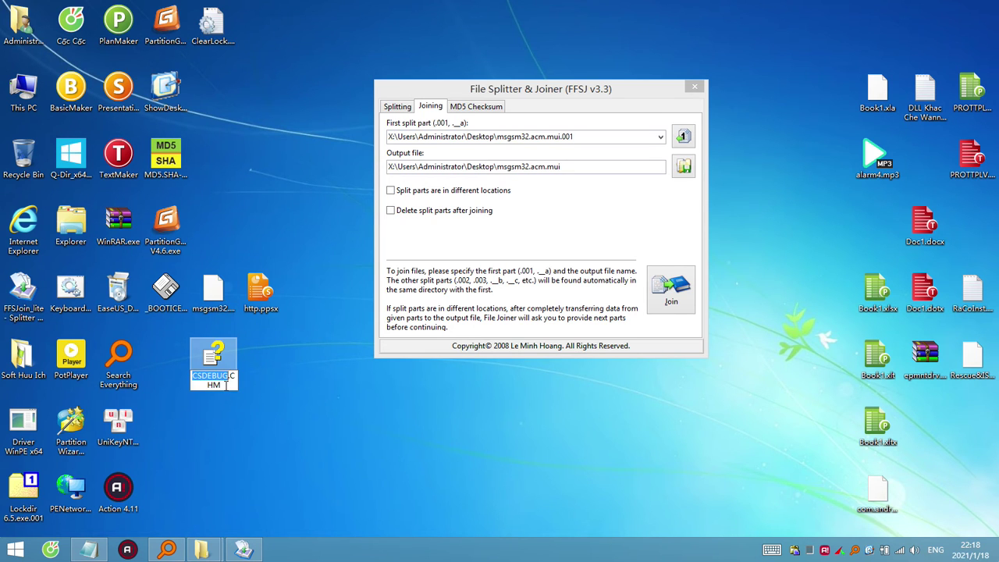
left_click(225, 386)
type(".001")
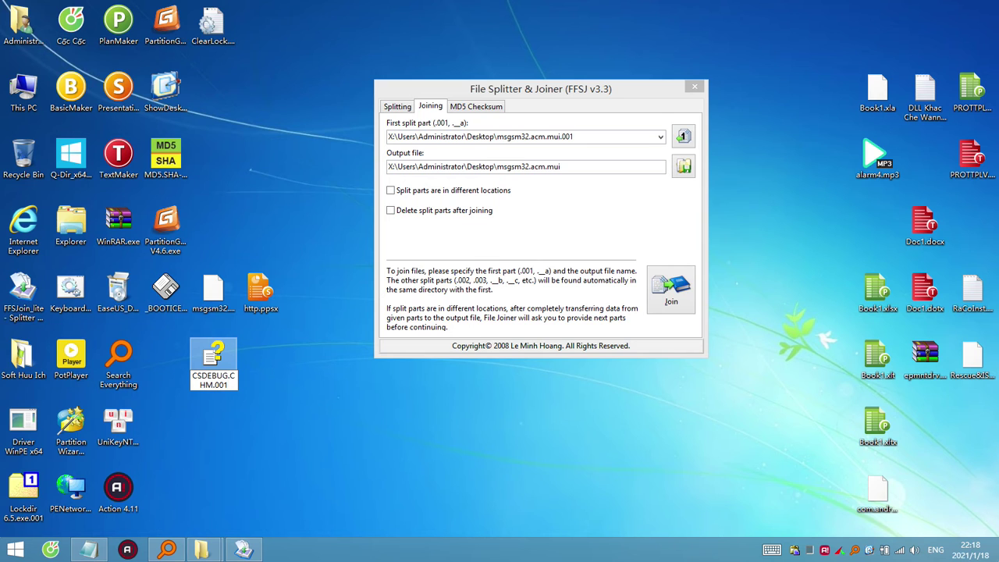
key("ctrl+a")
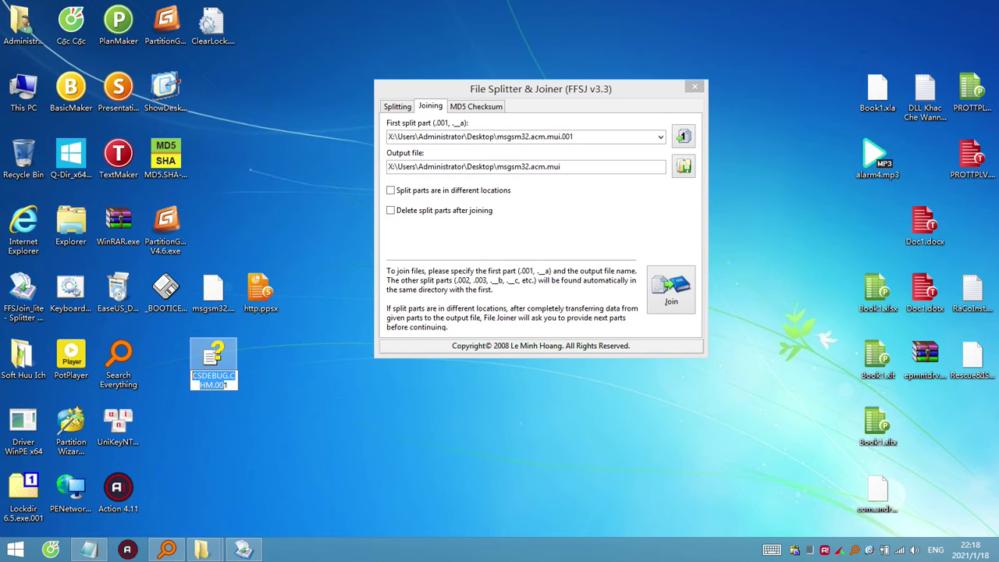
key("Return")
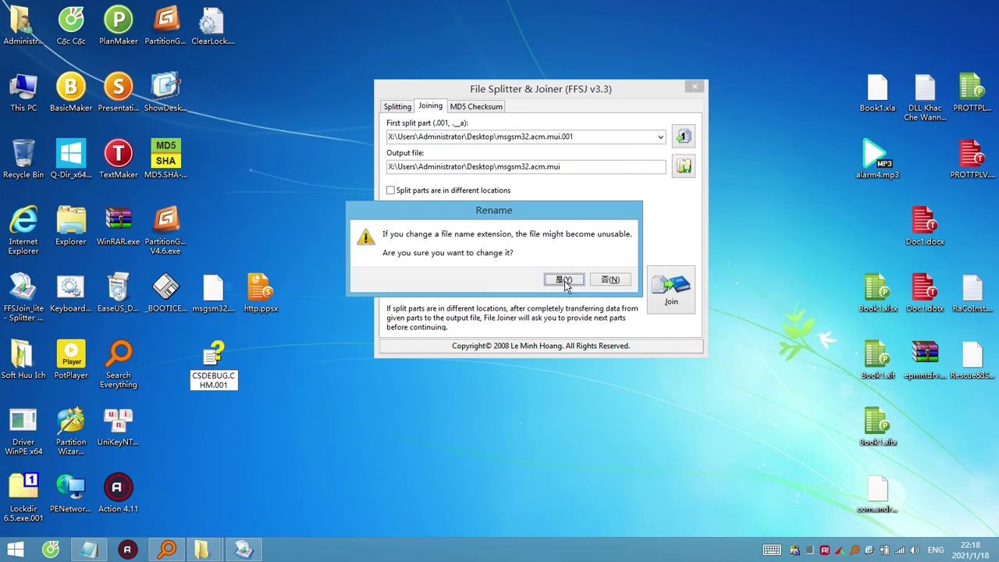
left_click(567, 281)
Rename msgsm32.acm.mui.002 to CSDEBUG.CHM.002, then join both parts into CSDEBUG.CHM.
left_click(216, 295)
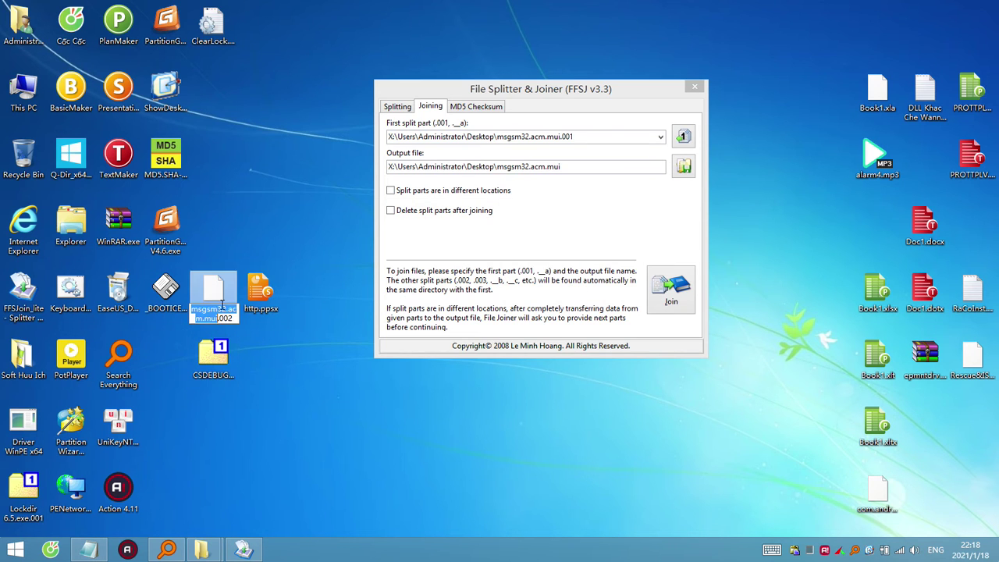
key("F2")
key("ctrl+v")
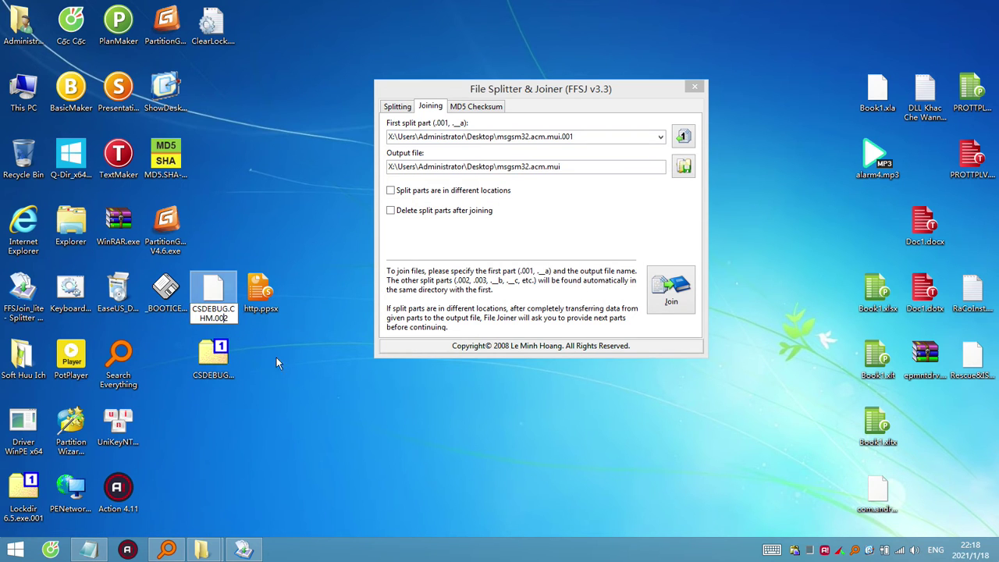
left_click_drag(214, 355, 551, 153)
left_click(681, 299)
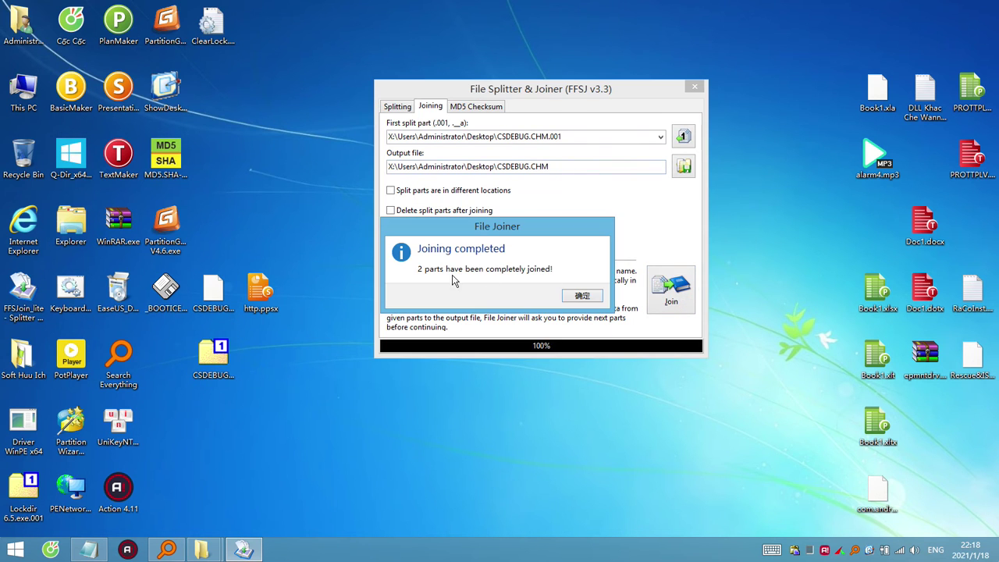
Open the joined CSDEBUG.CHM as a 7-Zip archive, inspect it, and close it.
right_click(173, 356)
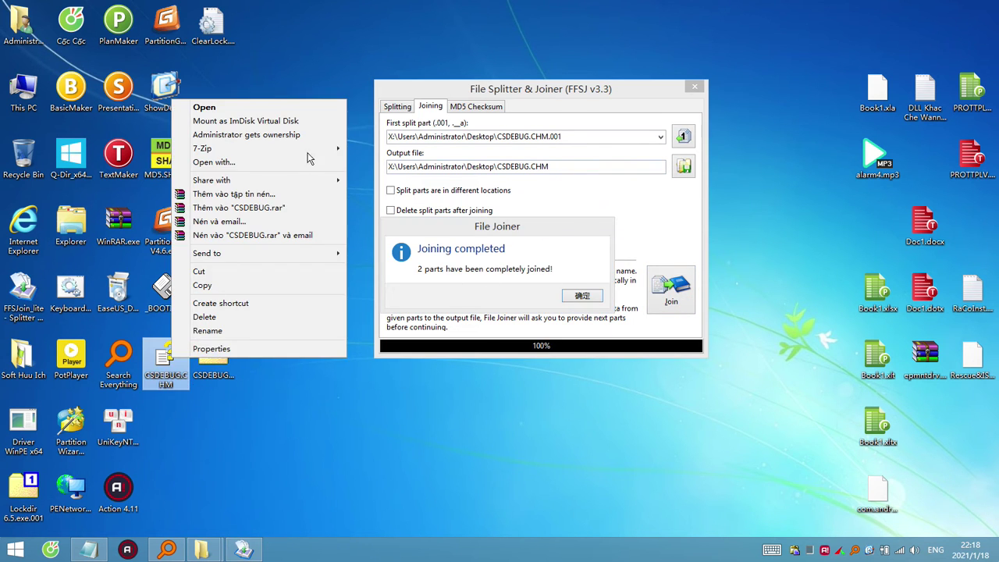
mouse_move(309, 150)
left_click(398, 151)
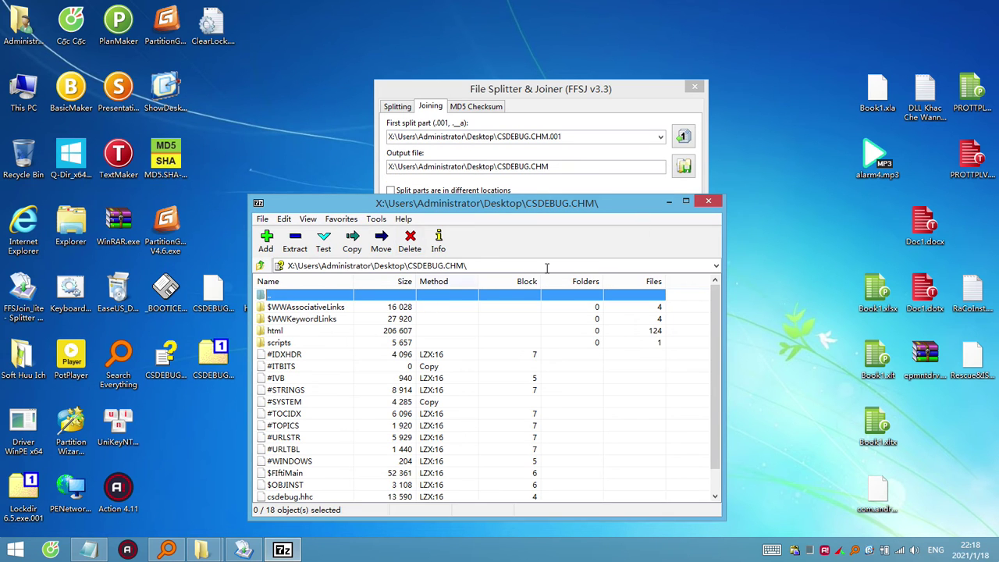
left_click(684, 201)
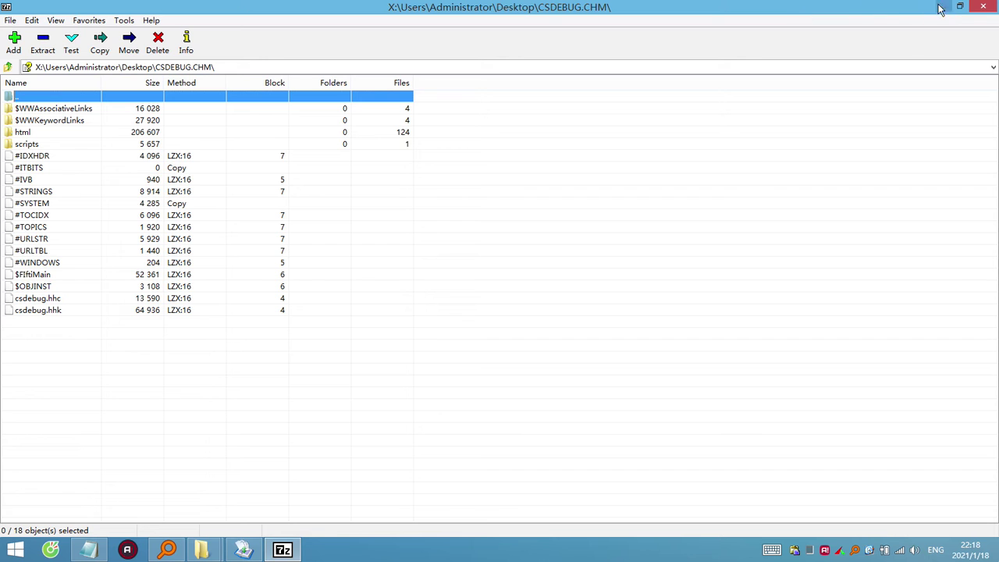
left_click(983, 7)
left_click(600, 297)
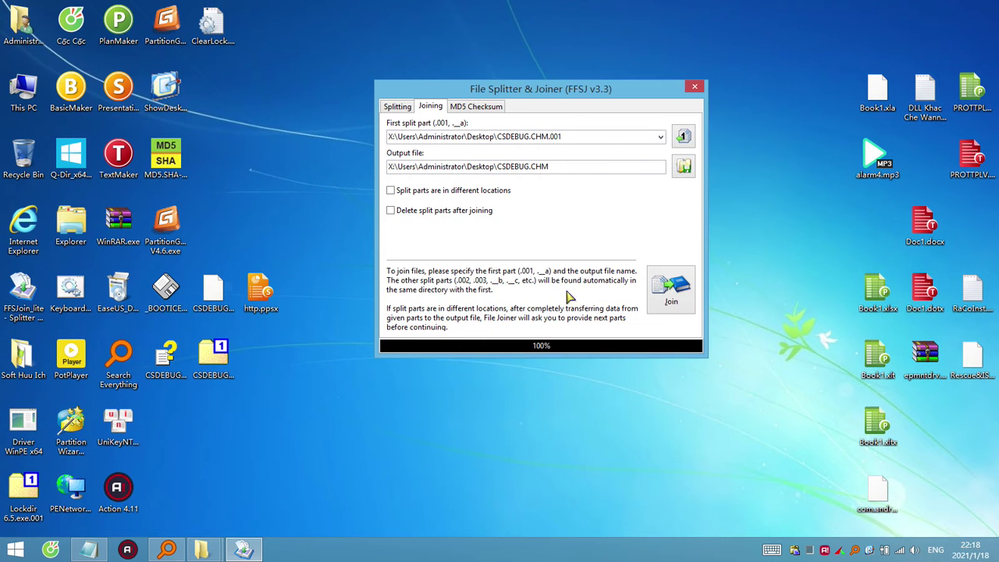
Open CSDEBUG.CHM as help and browse Debugger Reference to the QuickWatch Dialog Box topic.
double_click(165, 360)
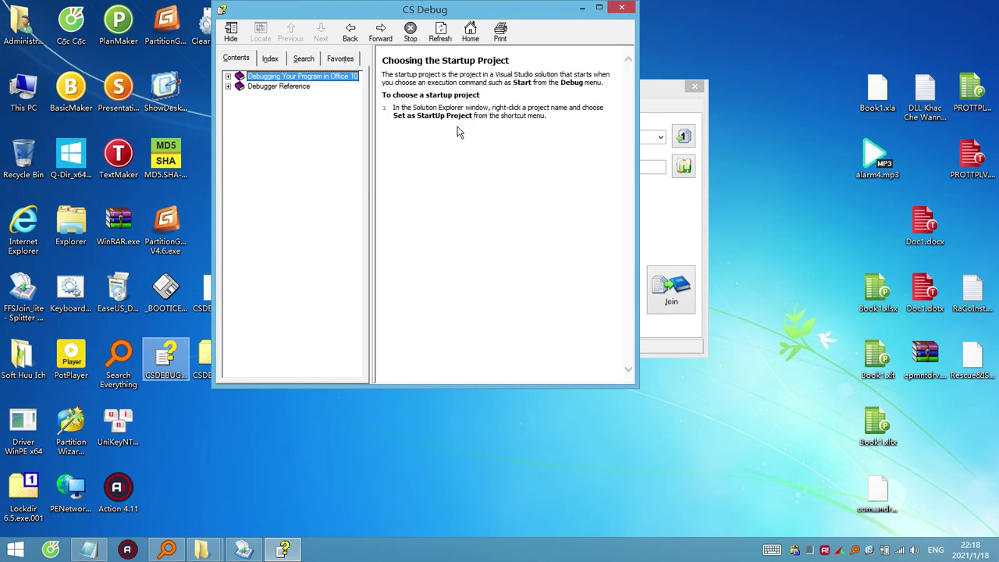
left_click(281, 87)
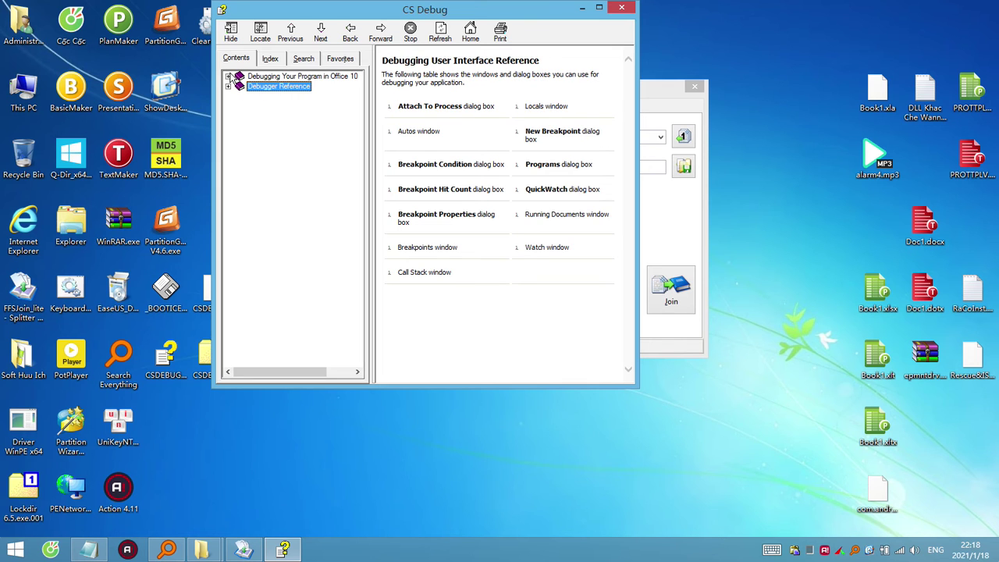
left_click(228, 76)
left_click(277, 146)
left_click(289, 236)
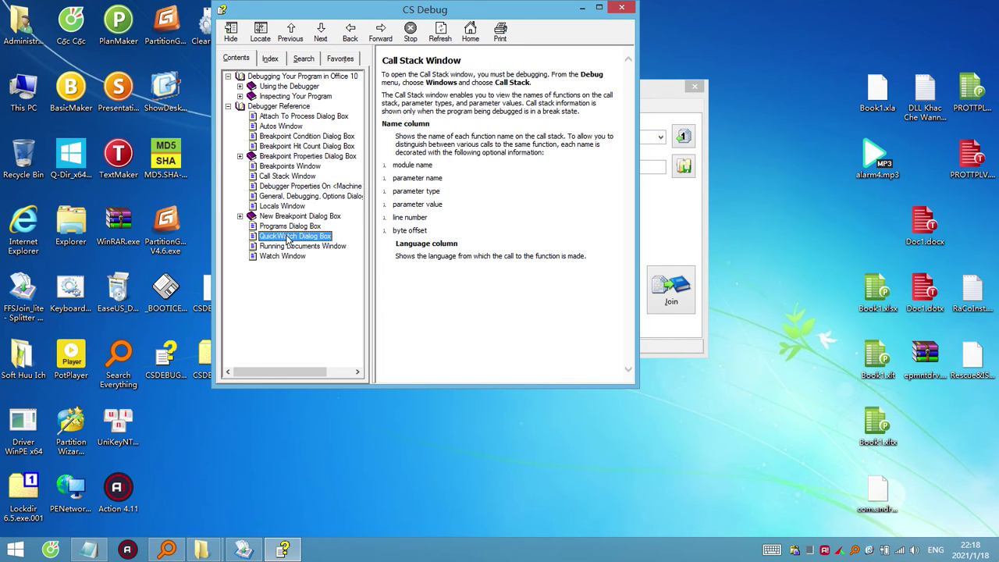
left_click(622, 8)
Reopen CSDEBUG.CHM in 7-Zip, widen the Name column to view its 18 items, and close.
right_click(164, 365)
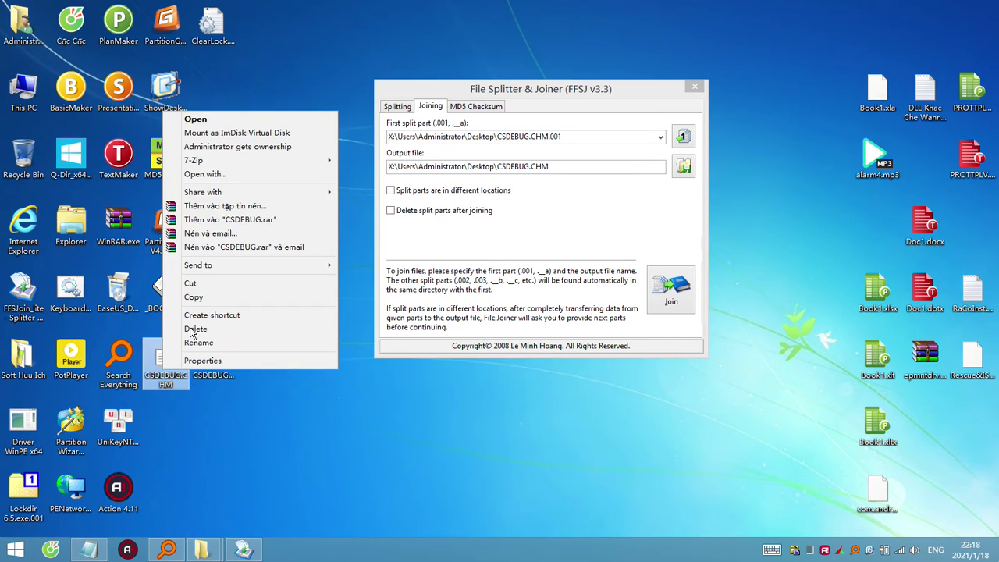
left_click(385, 166)
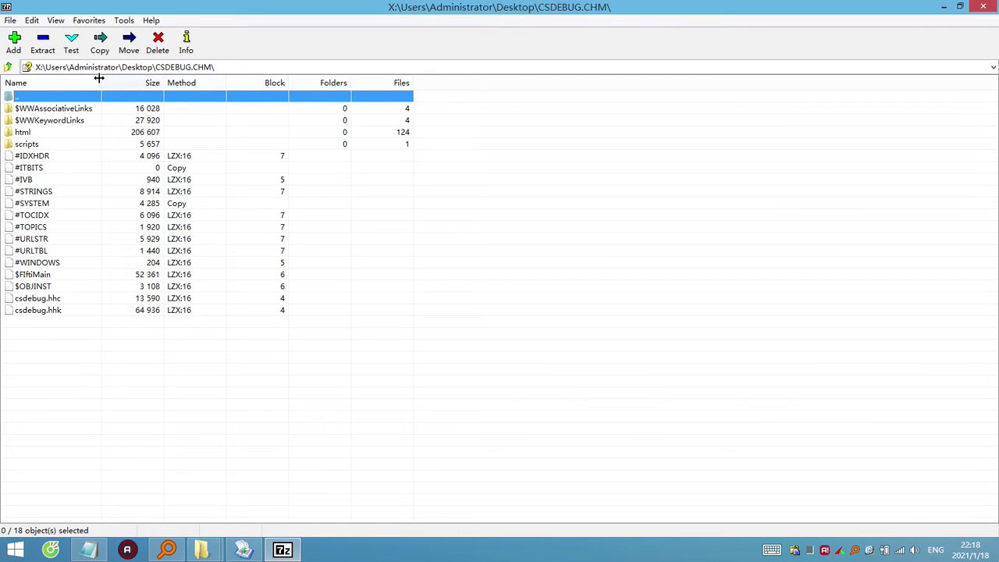
left_click_drag(100, 78, 187, 84)
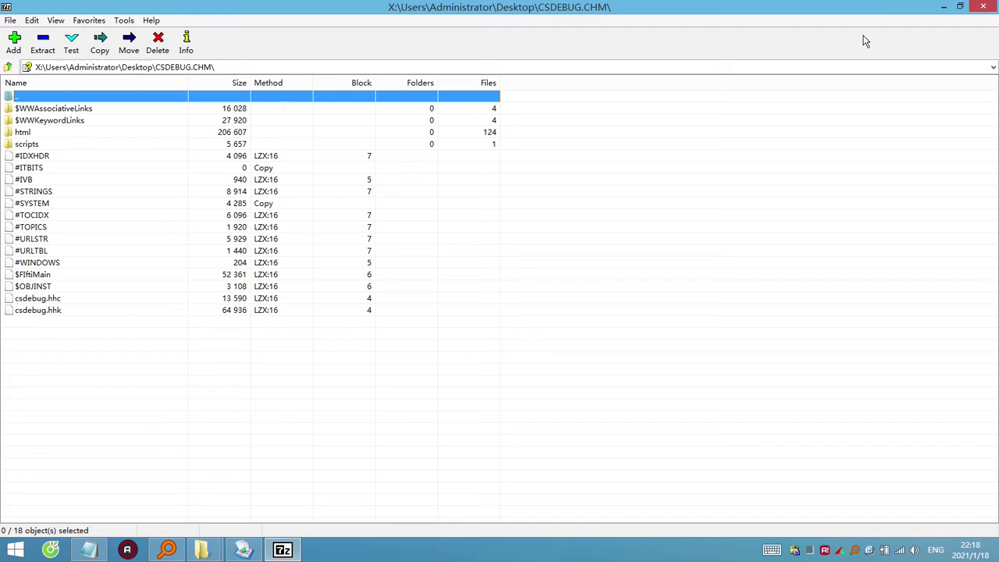
left_click(996, 6)
left_click(164, 361)
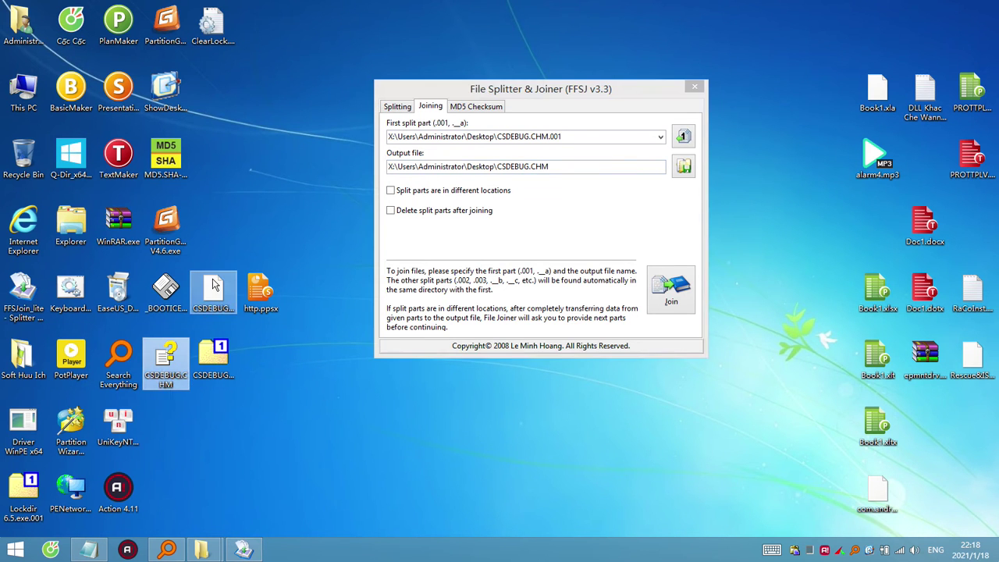
Rename CSDEBUG.CHM to CSDEBUG.CHM.exe and try running it, dismissing the can't-run warning.
left_click(219, 293)
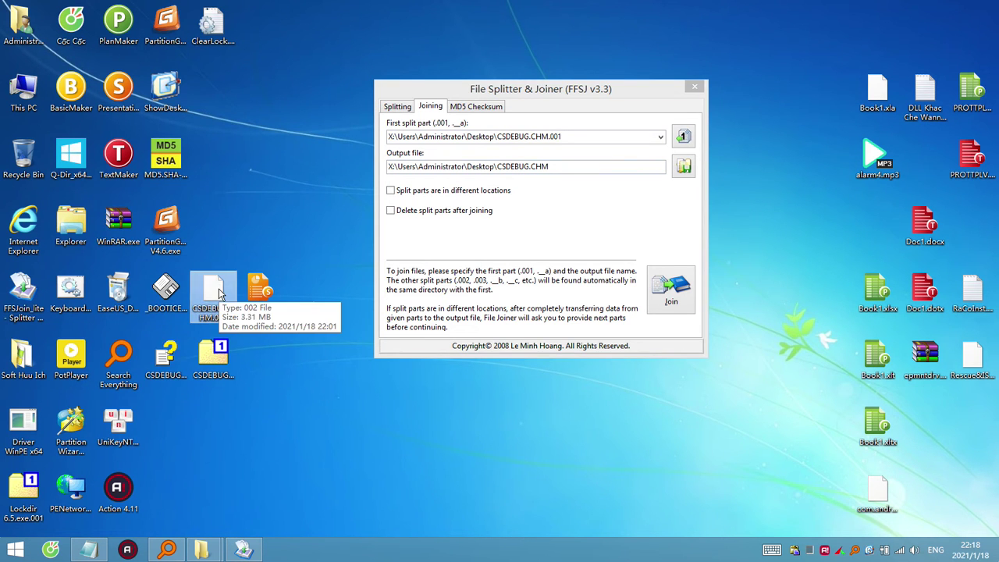
left_click(173, 381)
key("F2")
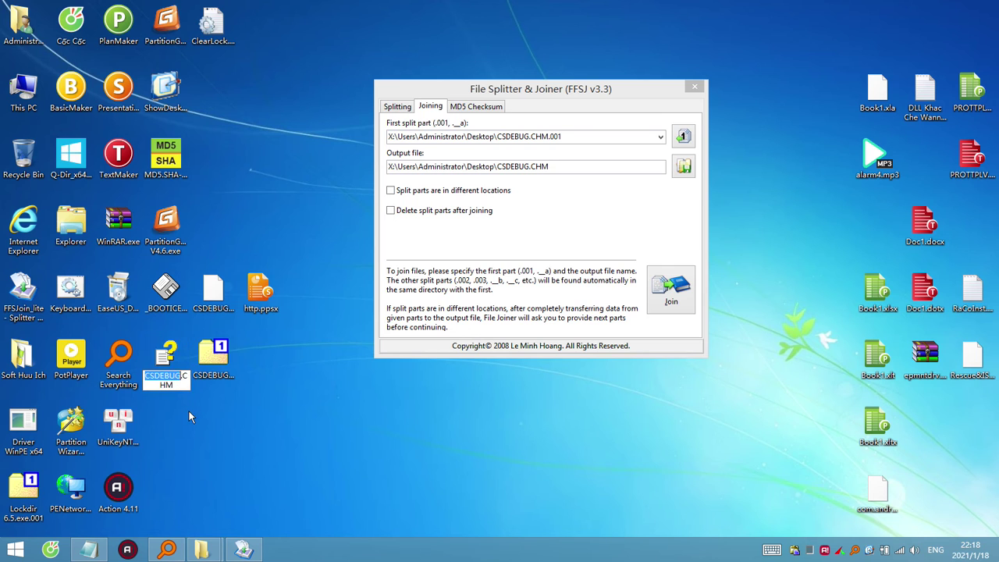
key("End")
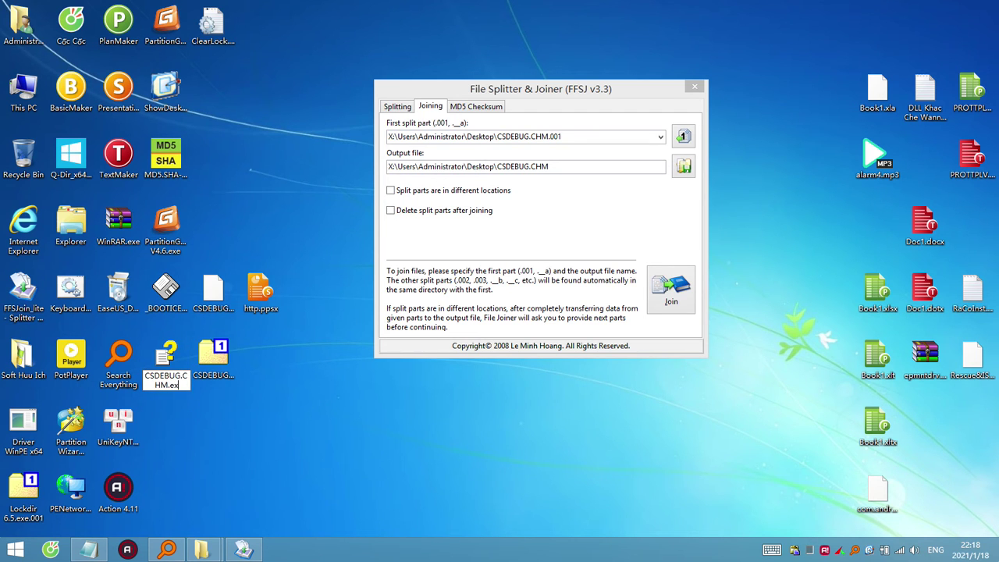
key("Return")
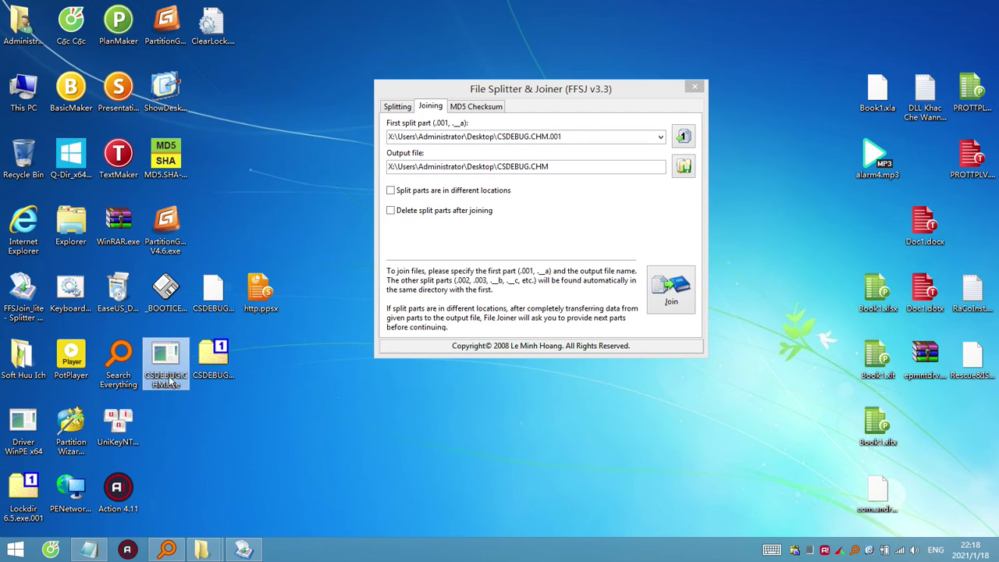
double_click(169, 379)
left_click(683, 294)
Open CSDEBUG.CHM.exe in WinRAR and extract WannaCry.EXE onto the desktop.
right_click(170, 364)
left_click(260, 292)
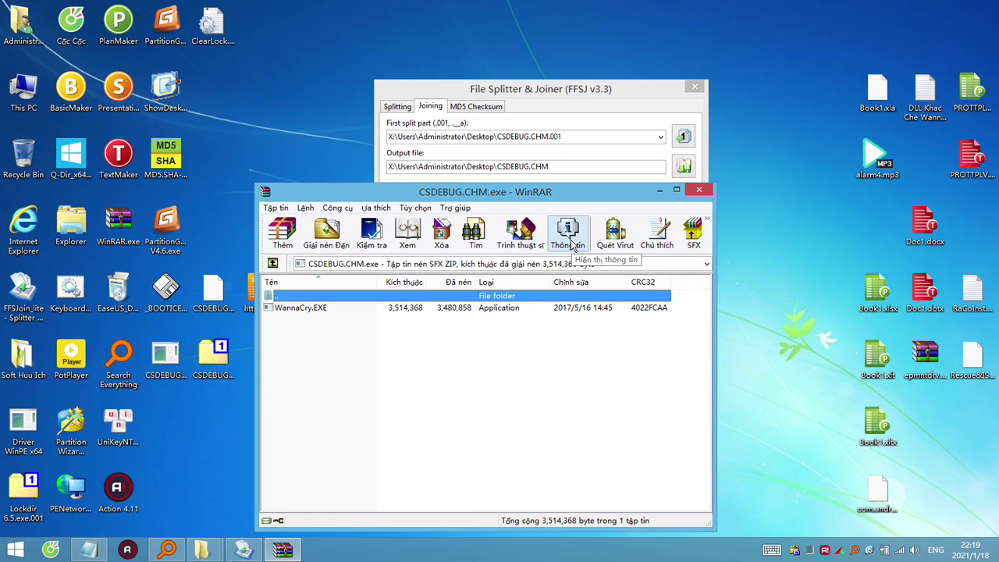
left_click(302, 308)
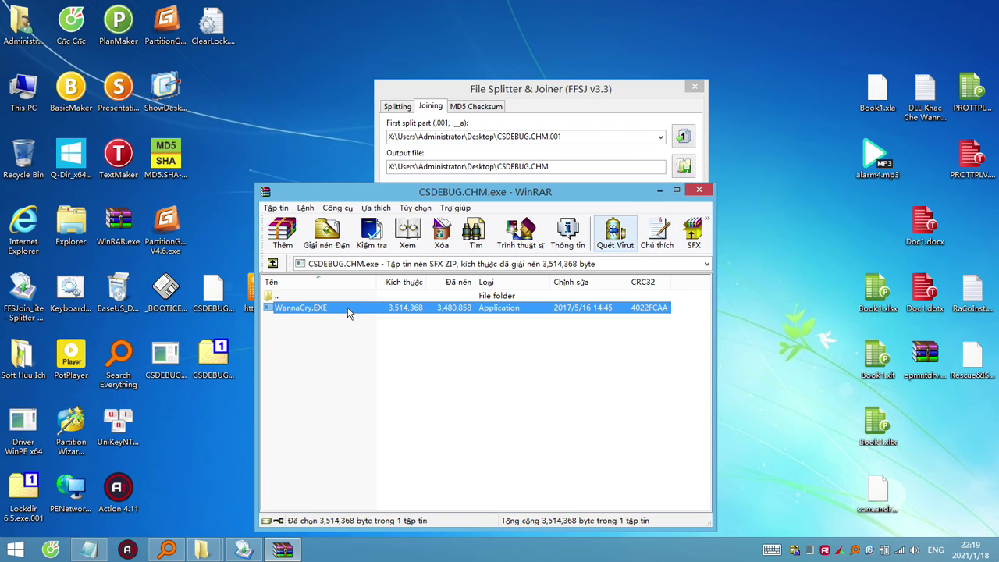
left_click_drag(183, 434, 23, 160)
left_click(700, 189)
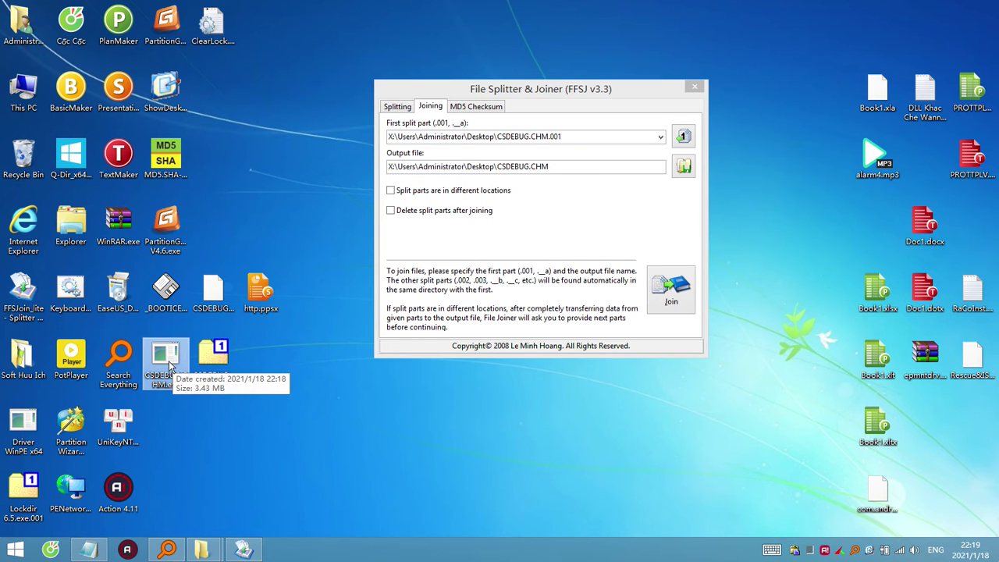
Rename CSDEBUG.CHM.exe back to CSDEBUG.CHM.
left_click(168, 378)
left_click(172, 378)
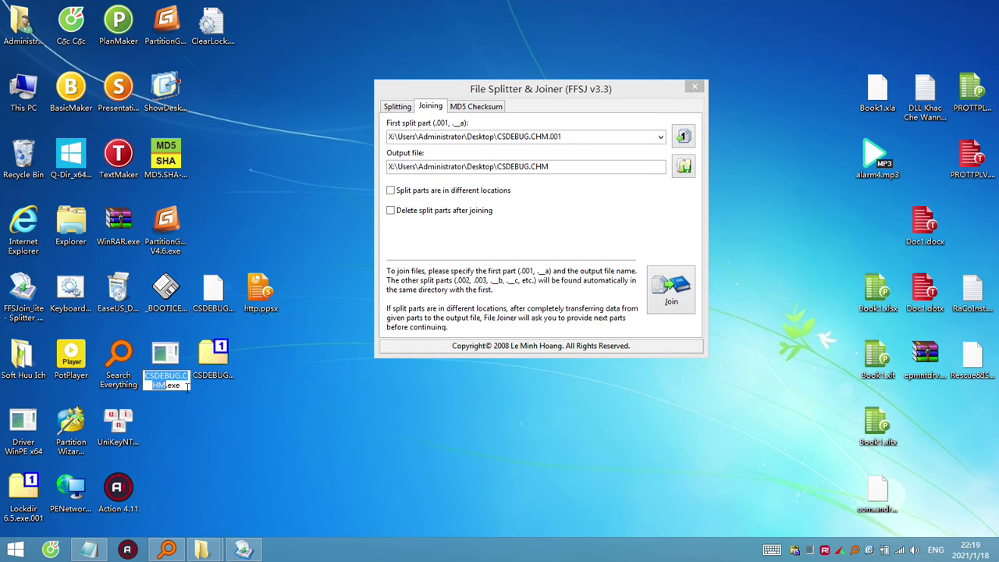
double_click(186, 385)
type("00")
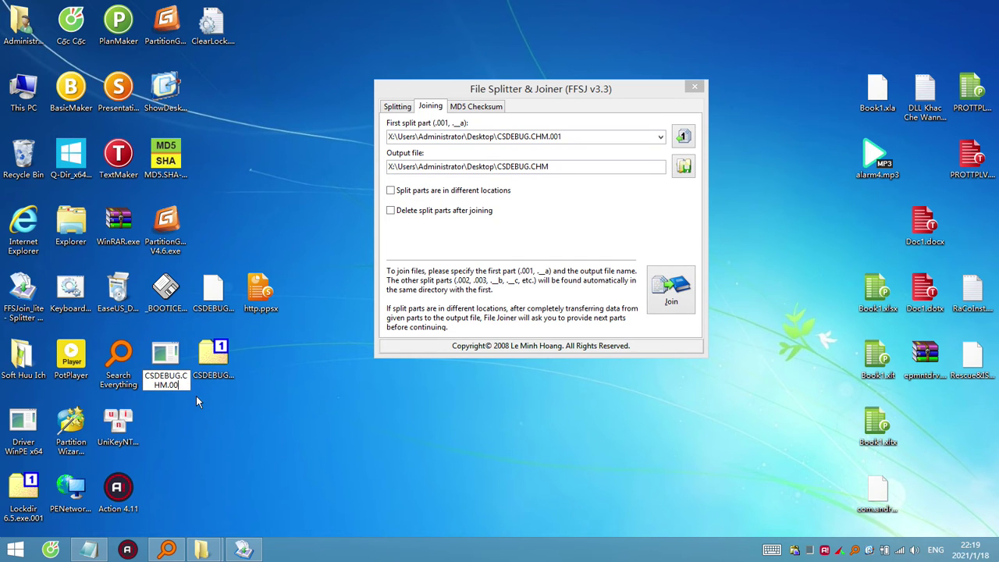
key("BackSpace")
key("BackSpace")
key("BackSpace")
key("Return")
key("Return")
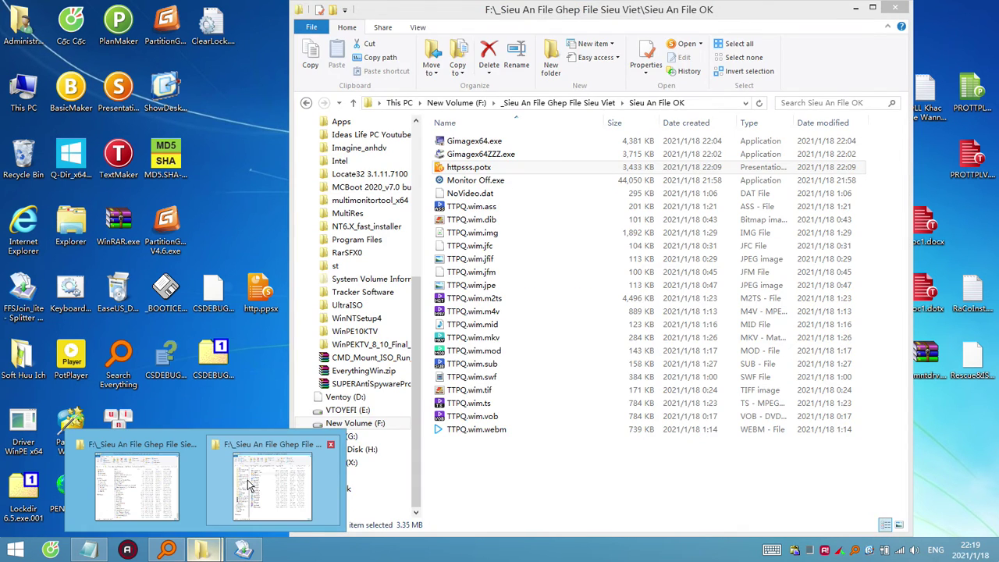
Paste CSDEBUG.CHM into Sieu An File OK and check it opens as help and as a 7-Zip archive.
left_click(248, 479)
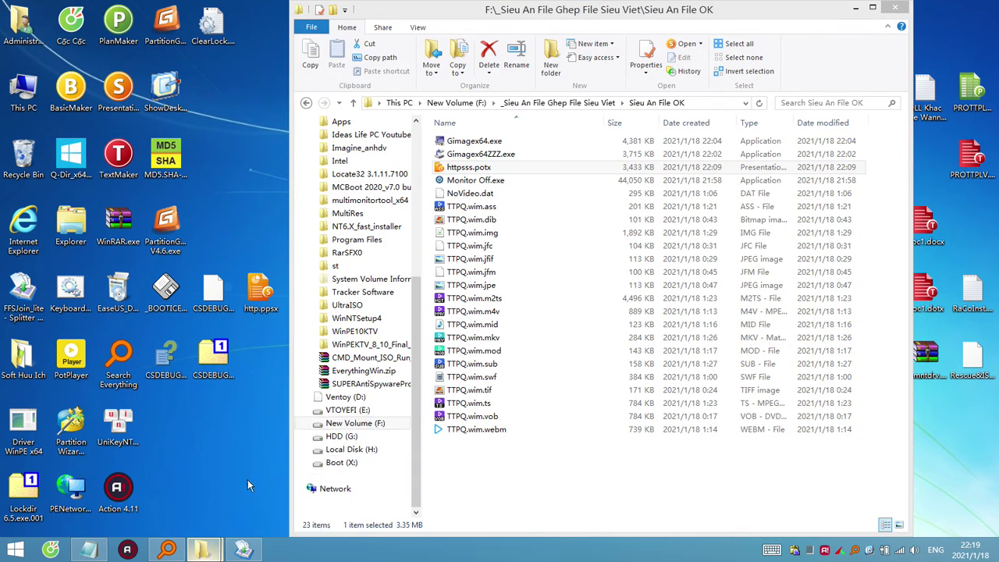
left_click(513, 478)
key("ctrl+v")
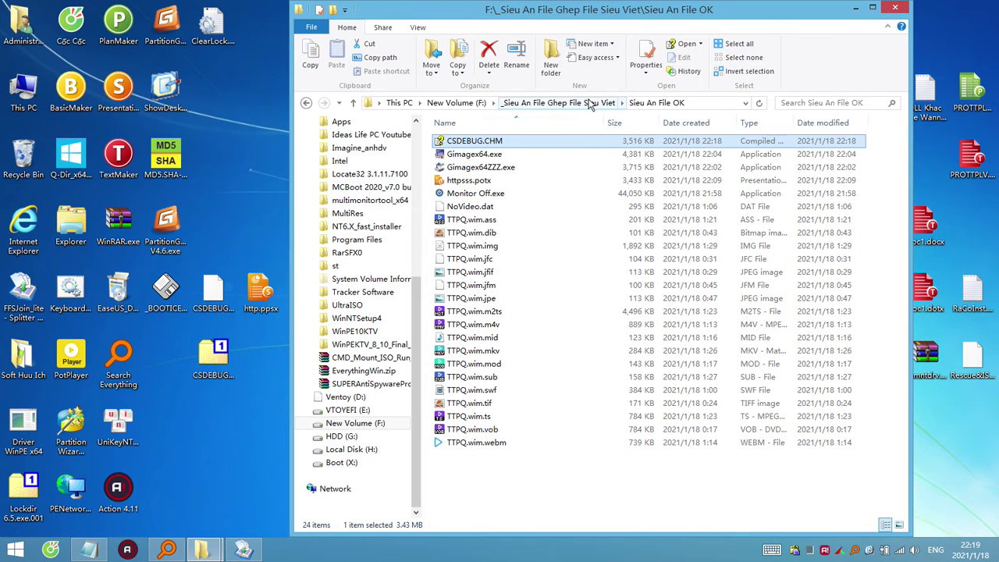
double_click(492, 146)
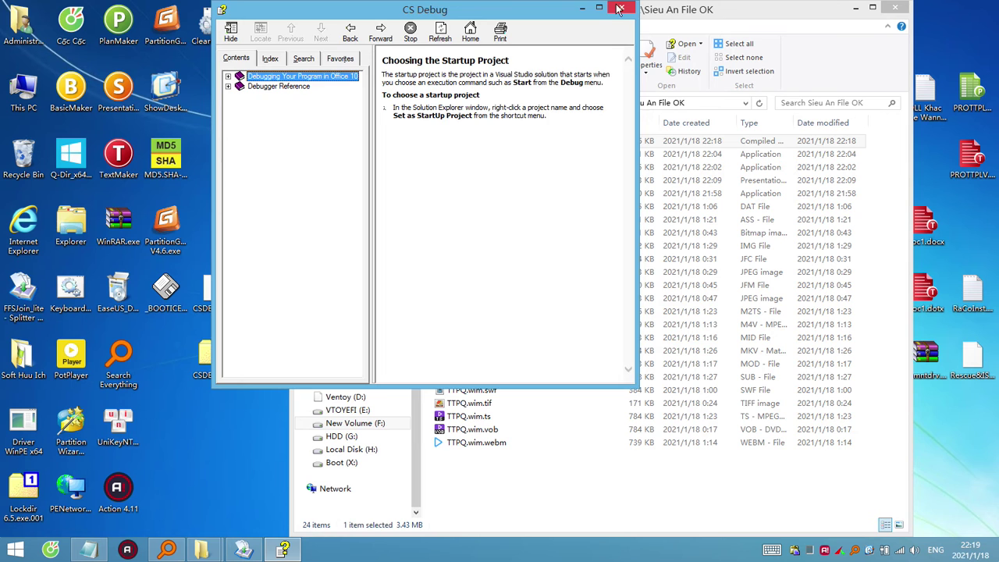
left_click(618, 9)
right_click(476, 139)
mouse_move(584, 197)
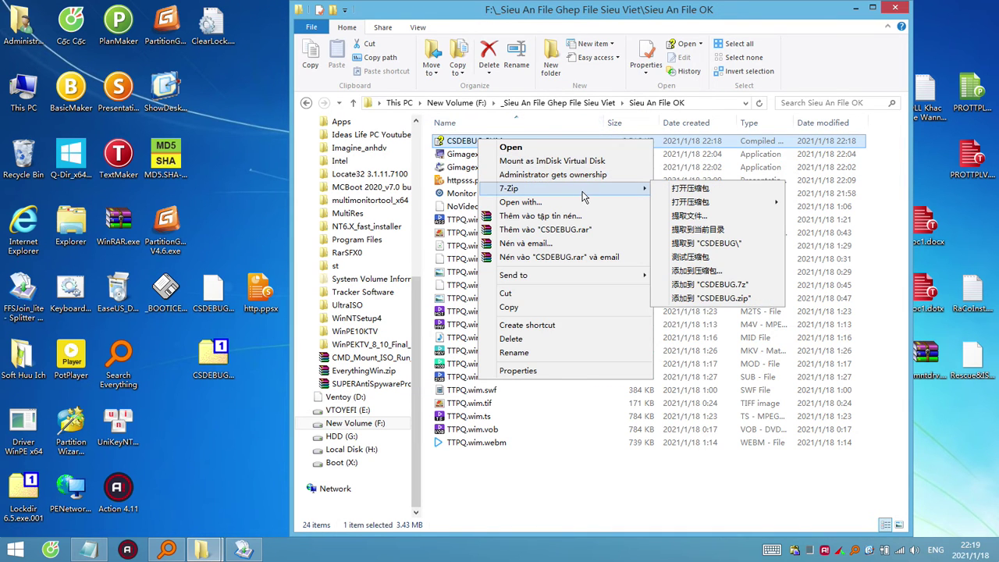
left_click(690, 189)
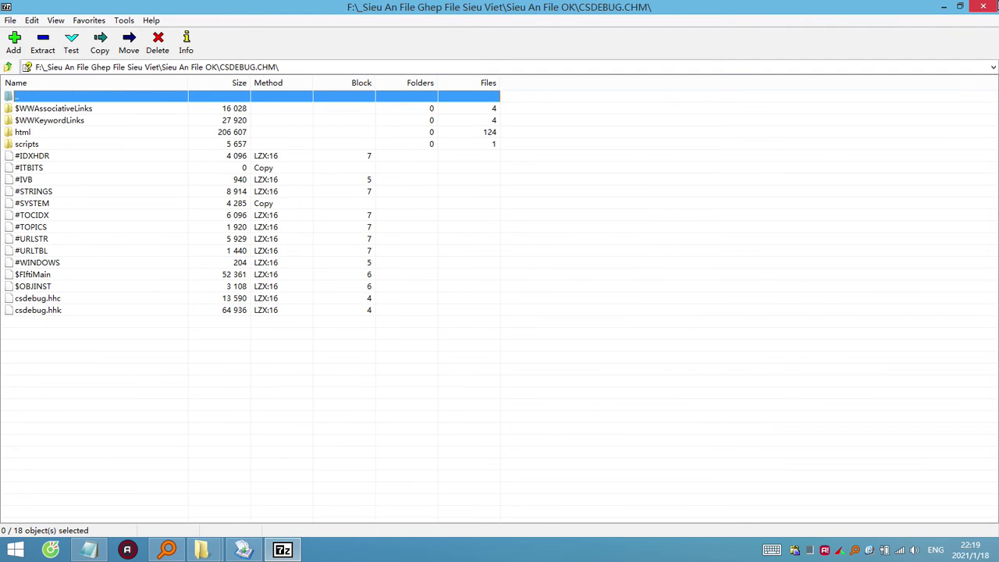
left_click(983, 7)
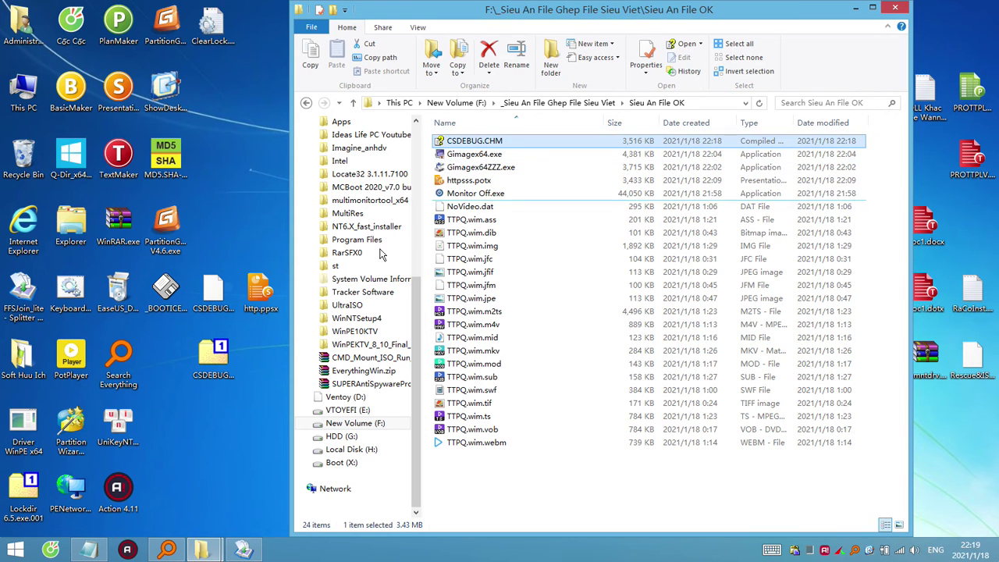
Delete CSDEBUG.CHM.001 and http.ppsx from the desktop to the Recycle Bin.
left_click(851, 8)
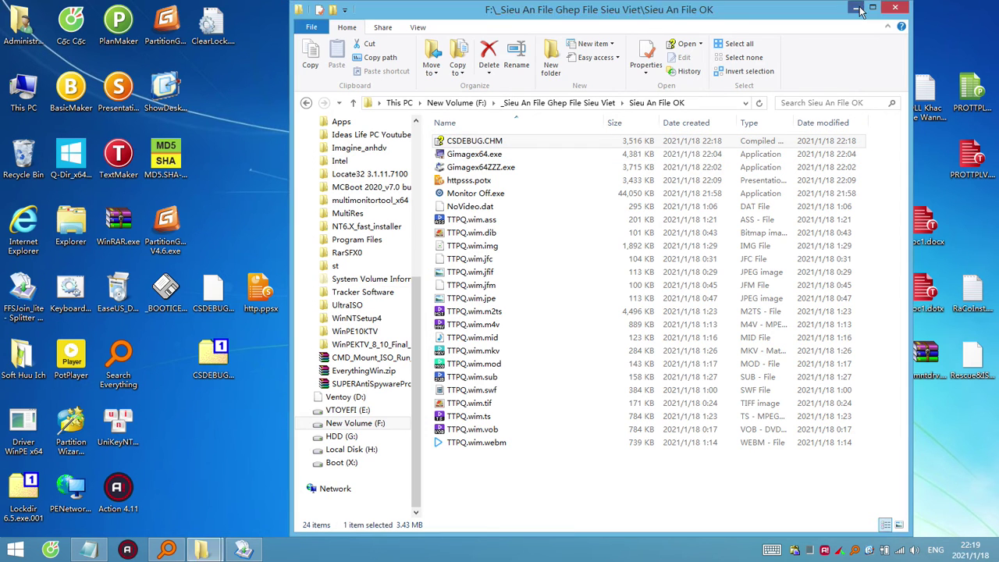
left_click(275, 331)
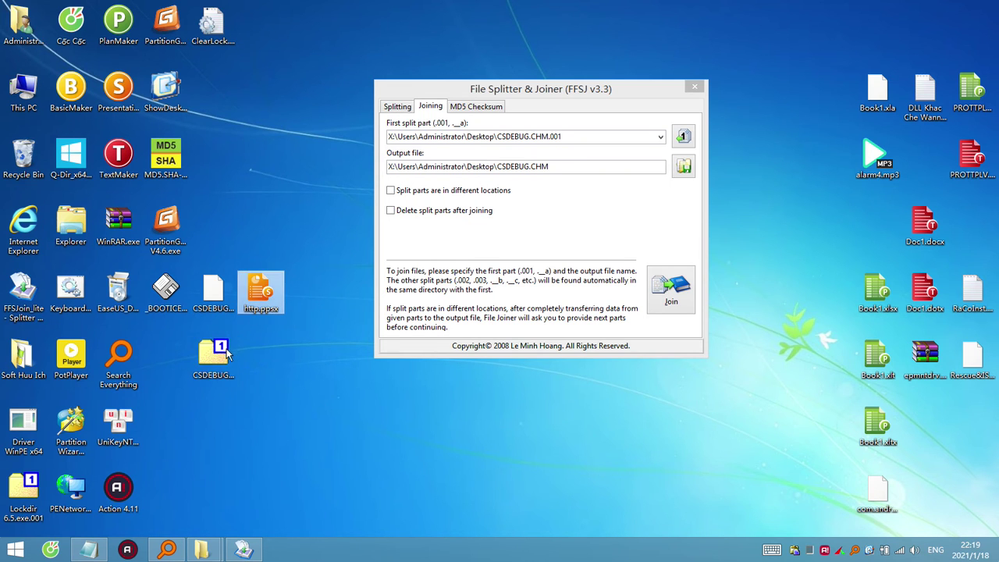
left_click_drag(225, 357, 26, 173)
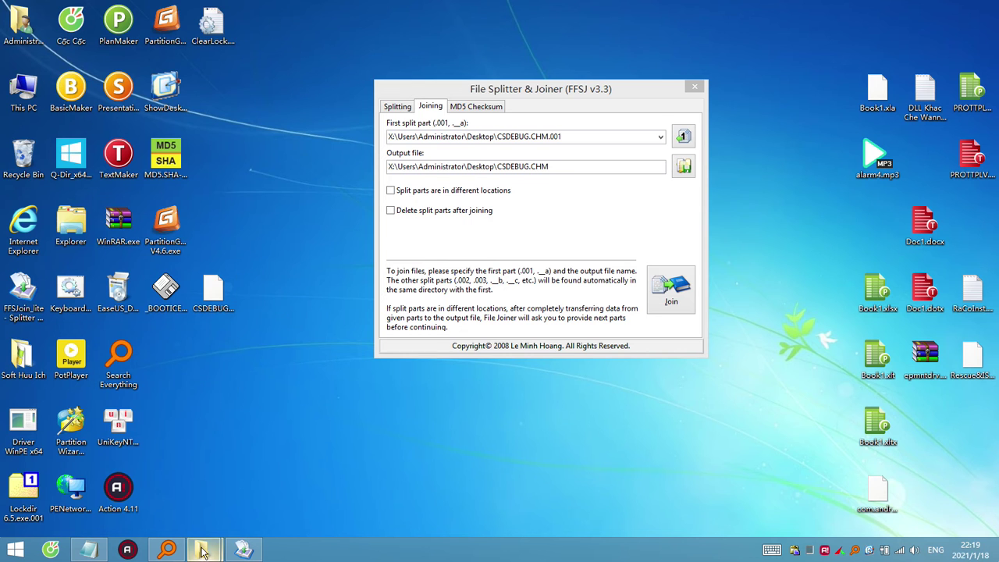
Try opening TTPQ.wim.mod as a 7-Zip archive, which fails with an error.
mouse_move(201, 550)
left_click(290, 484)
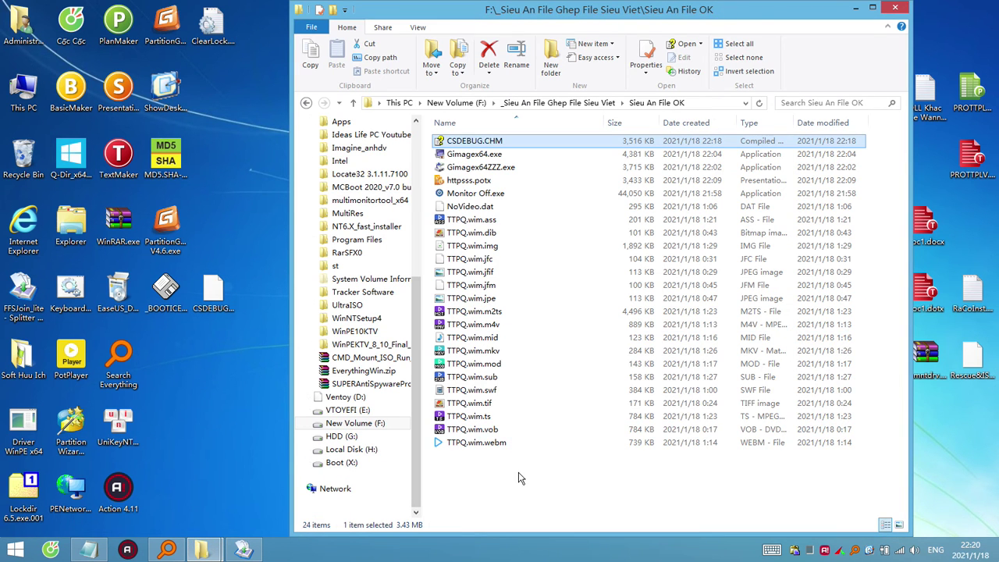
left_click(492, 443)
left_click(473, 194, "shift")
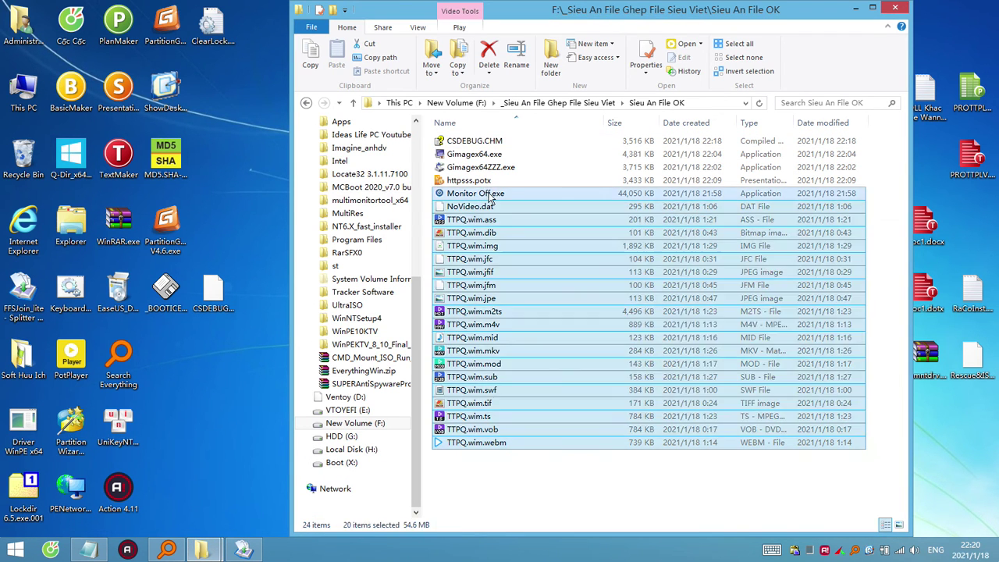
left_click(471, 207, "shift")
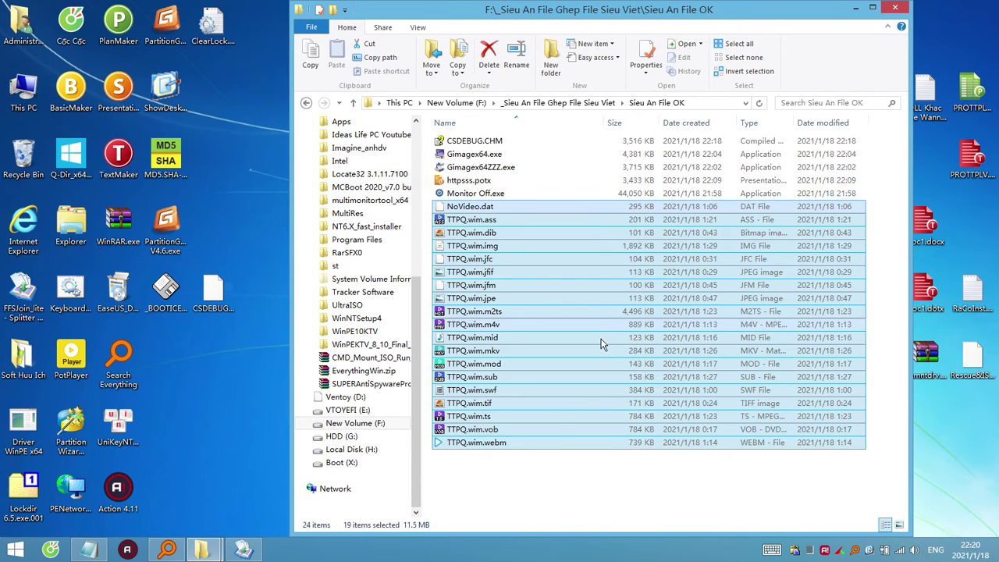
left_click(484, 364)
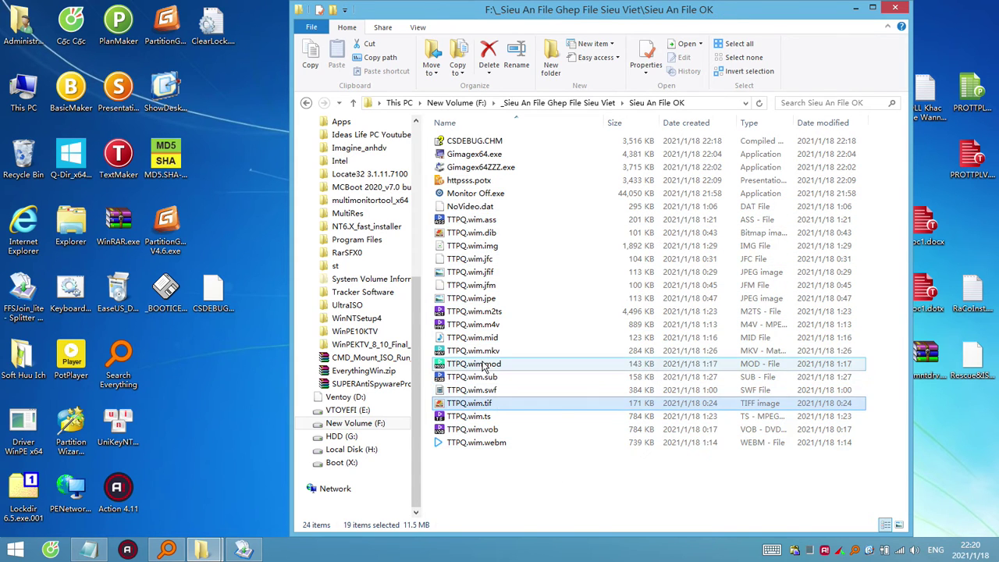
right_click(484, 363)
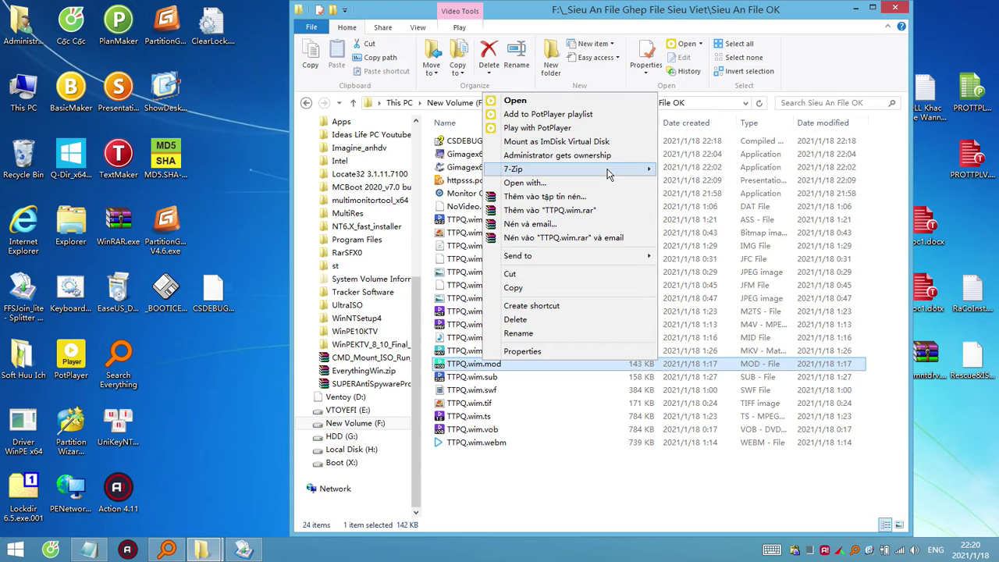
mouse_move(609, 171)
left_click(676, 172)
left_click(618, 318)
Try opening TTPQ.wim.vob as a 7-Zip archive, which also fails, then reopen the folder.
left_click(474, 429)
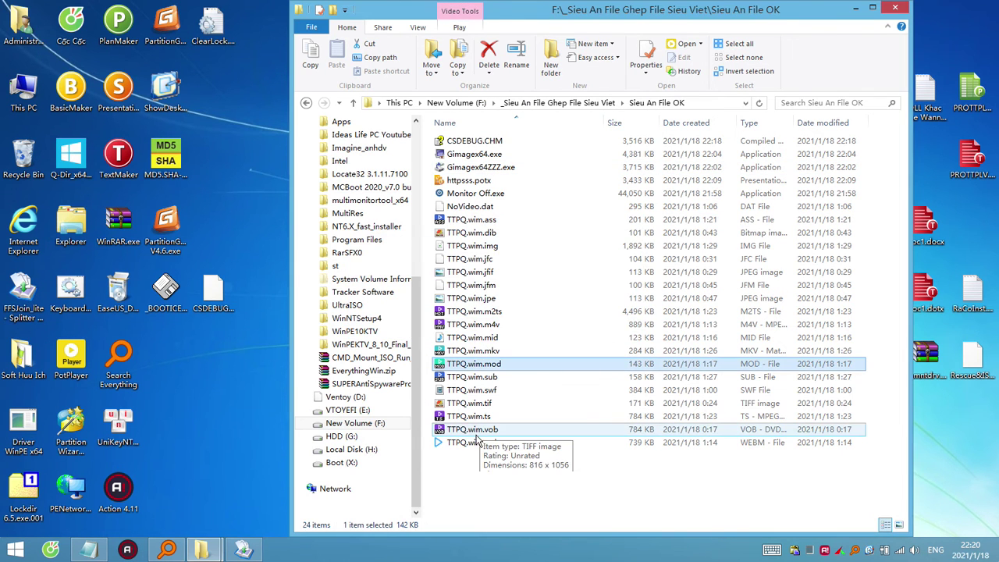
right_click(484, 430)
mouse_move(631, 244)
left_click(679, 242)
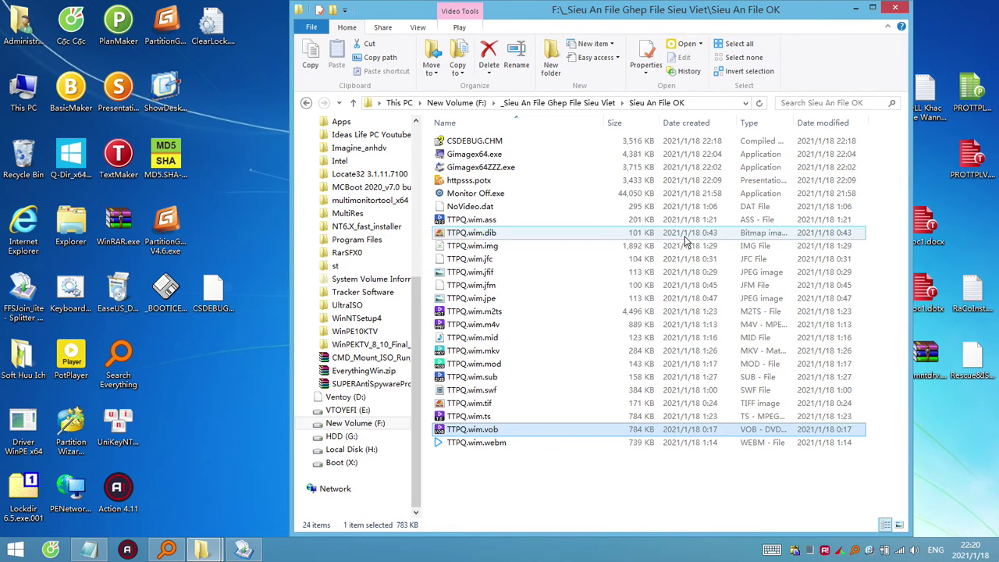
left_click(619, 319)
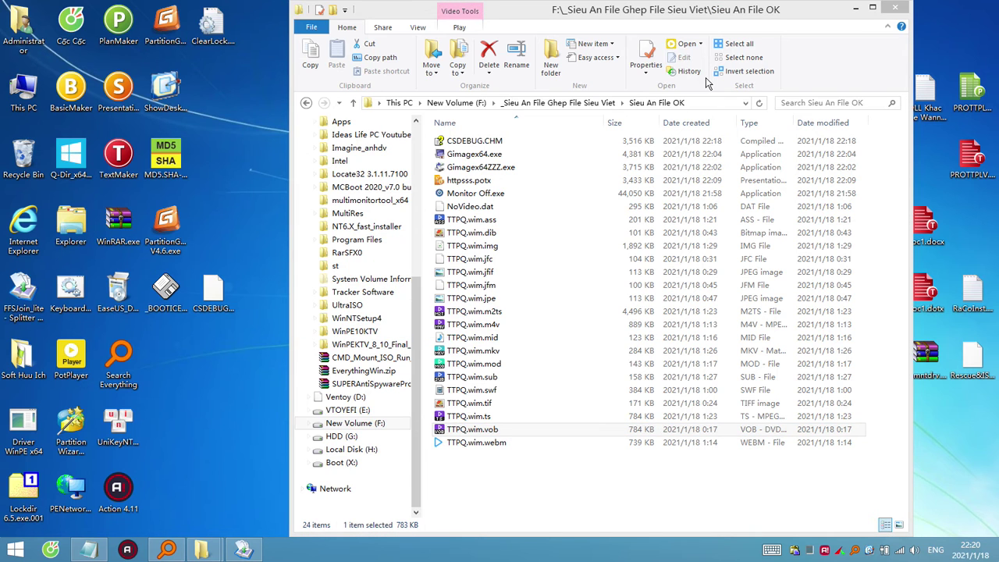
left_click(895, 8)
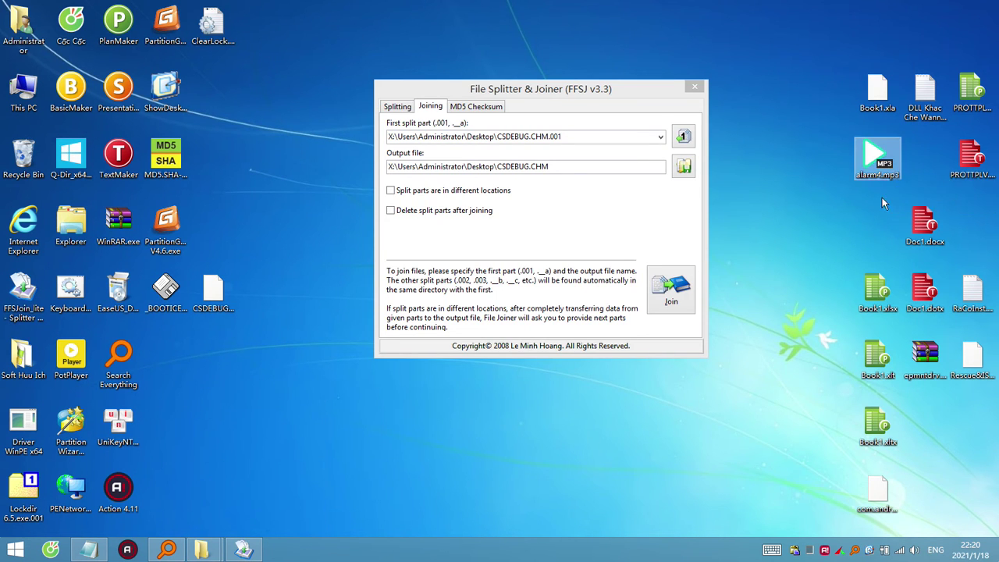
left_click(972, 357)
mouse_move(210, 550)
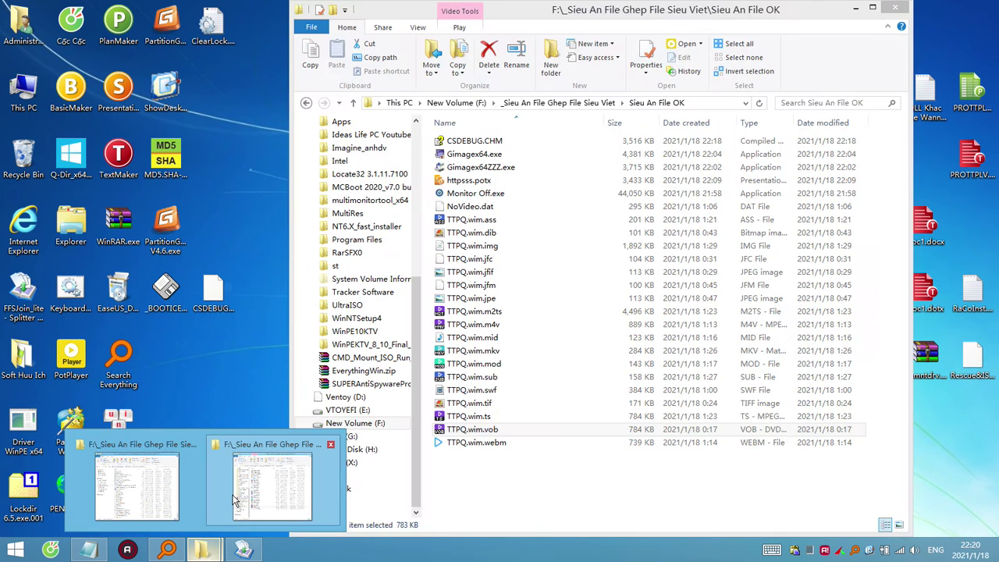
left_click(268, 480)
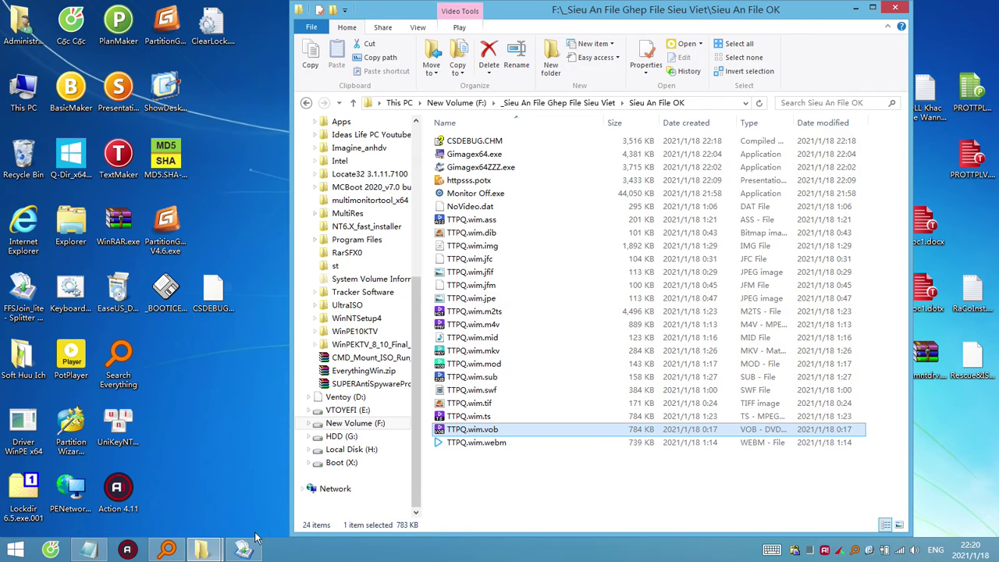
Search Everything for .flv and try opening thay chiset Nam.flv as a 7-Zip archive.
left_click(167, 549)
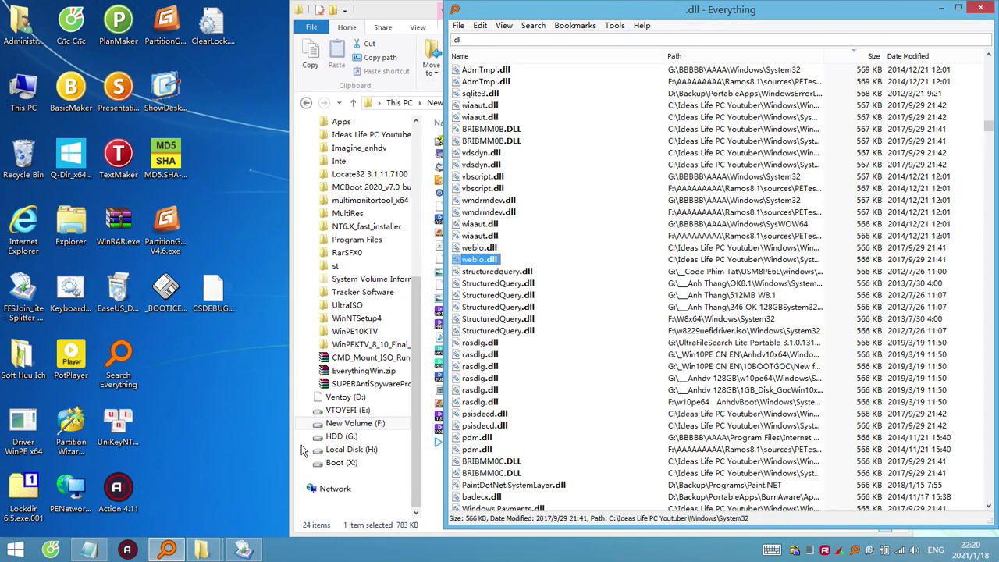
left_click(523, 46)
type(".flv")
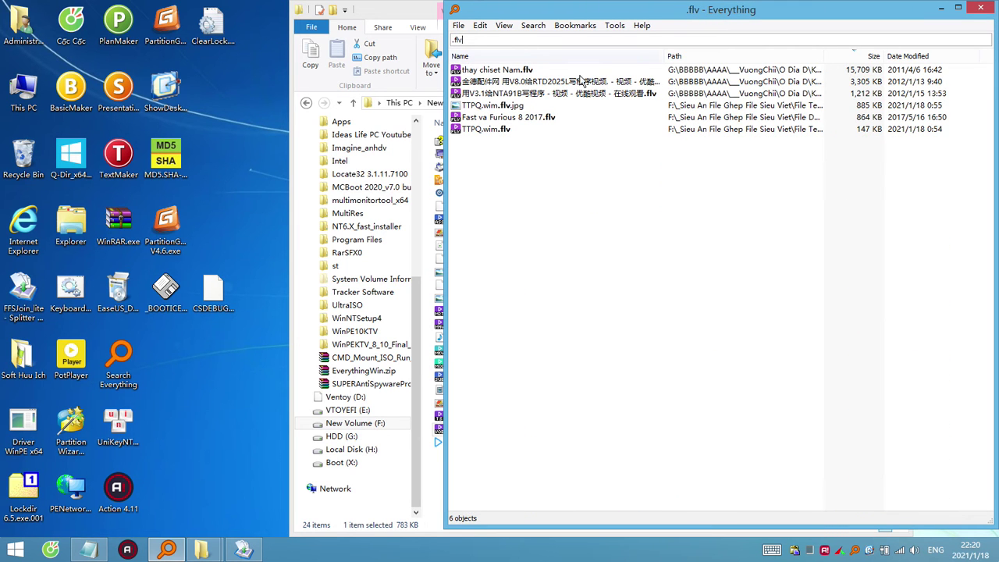
left_click(504, 72)
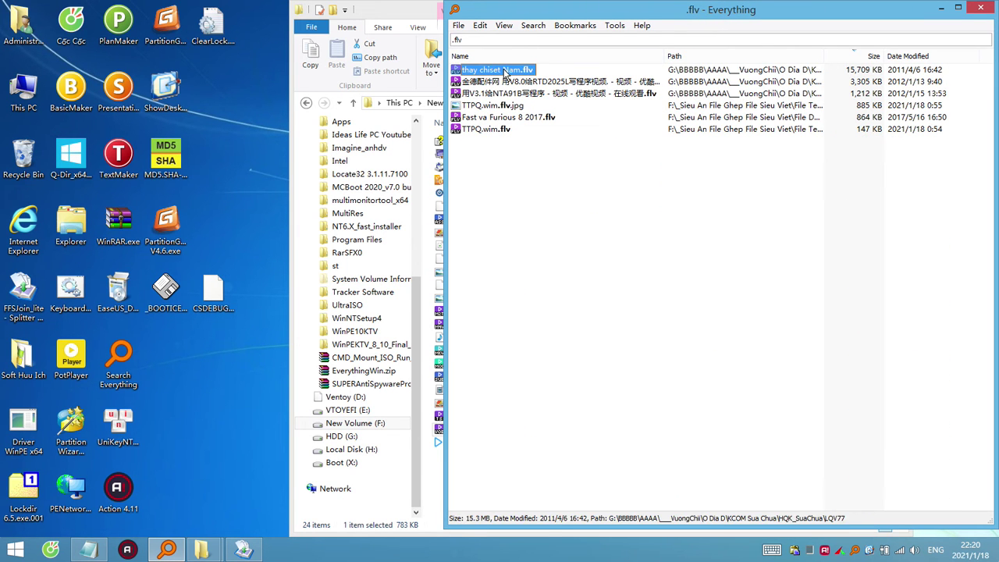
right_click(505, 71)
mouse_move(677, 204)
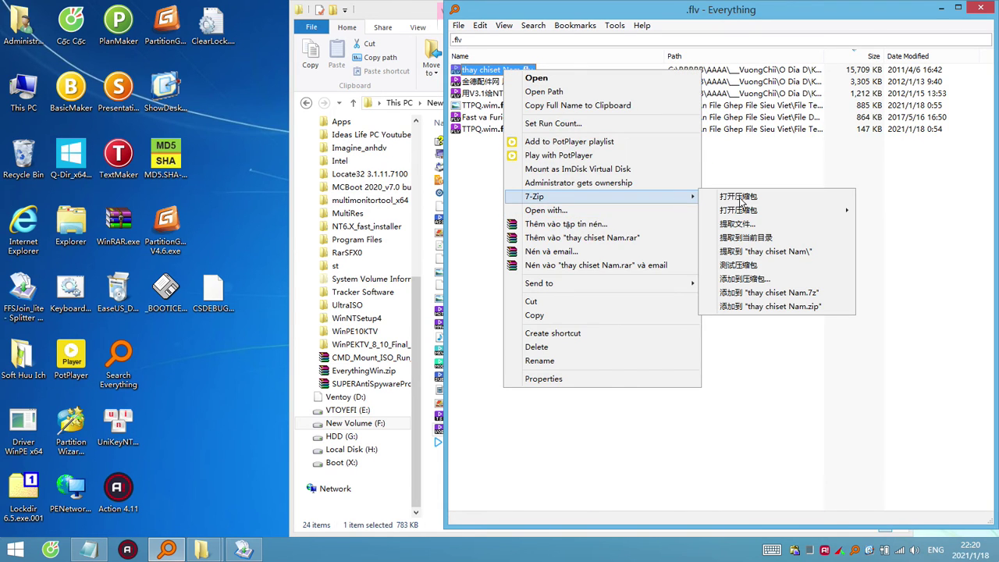
left_click(742, 200)
left_click(617, 322)
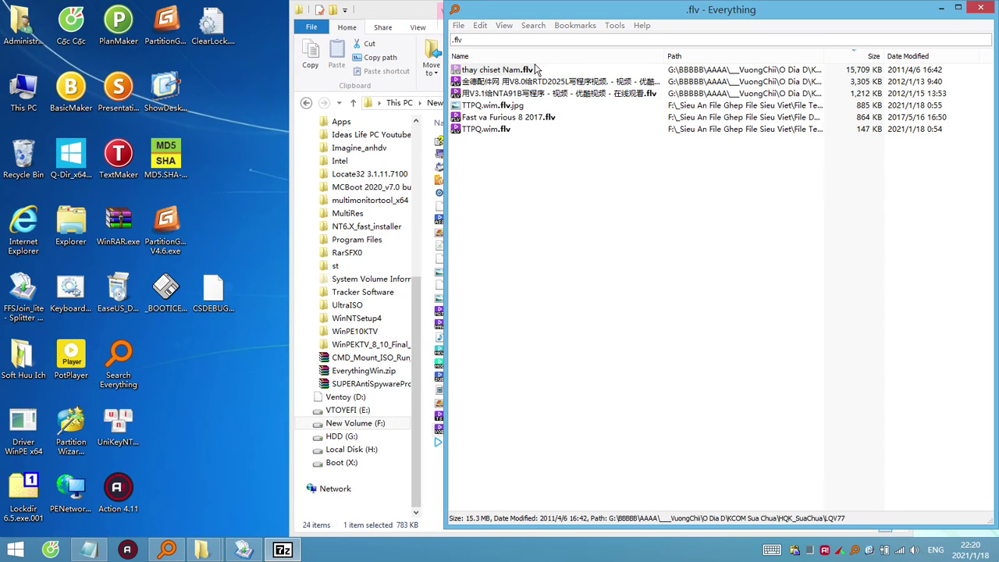
Open Fast va Furious 8 2017.flv as a 7-Zip archive.
left_click(517, 118)
right_click(517, 118)
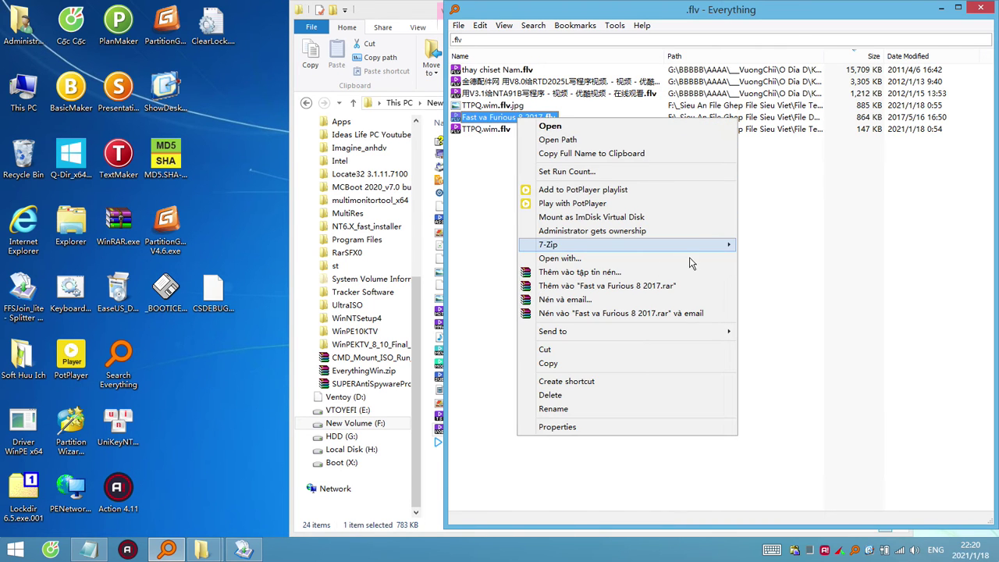
mouse_move(719, 245)
left_click(781, 247)
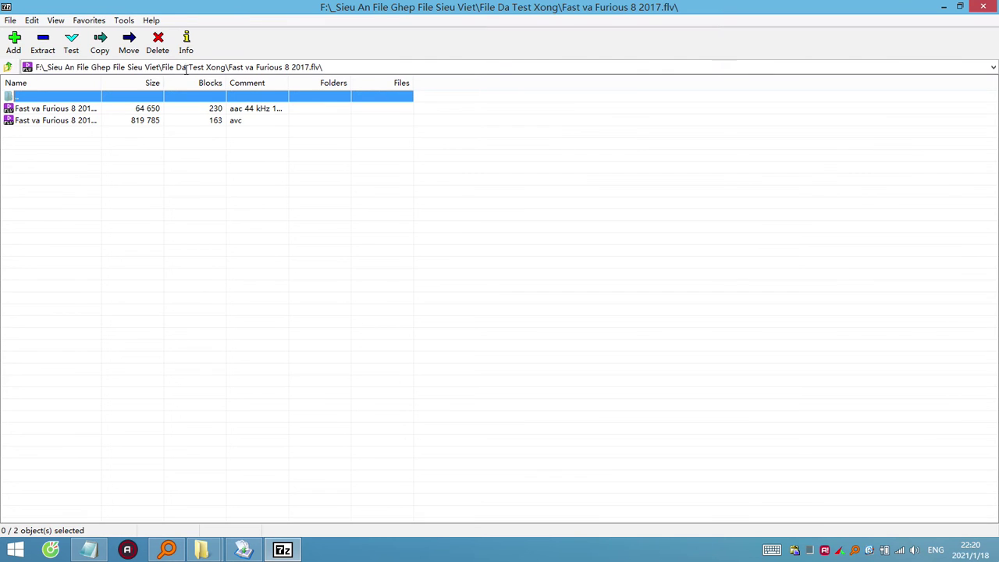
Resize the 7-Zip window, widen the Name column to show audio.flv and video.flv, then minimize it.
double_click(374, 12)
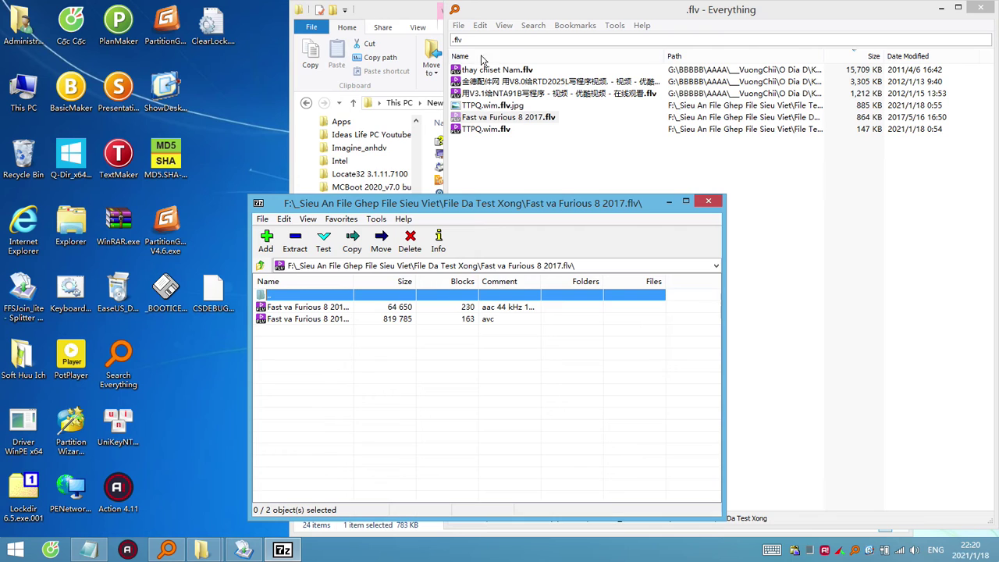
left_click_drag(354, 281, 452, 300)
left_click(350, 310)
left_click(359, 320)
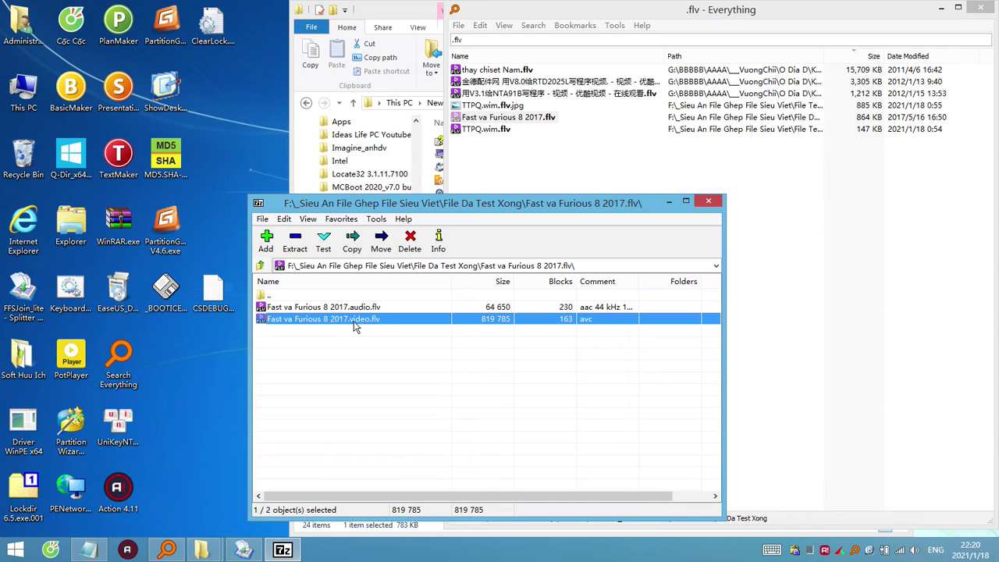
left_click_drag(362, 321, 200, 364)
left_click_drag(363, 320, 678, 204)
left_click(669, 202)
Play the original Fast va Furious 8 2017.flv in PotPlayer, cancel the update, and close it.
double_click(544, 119)
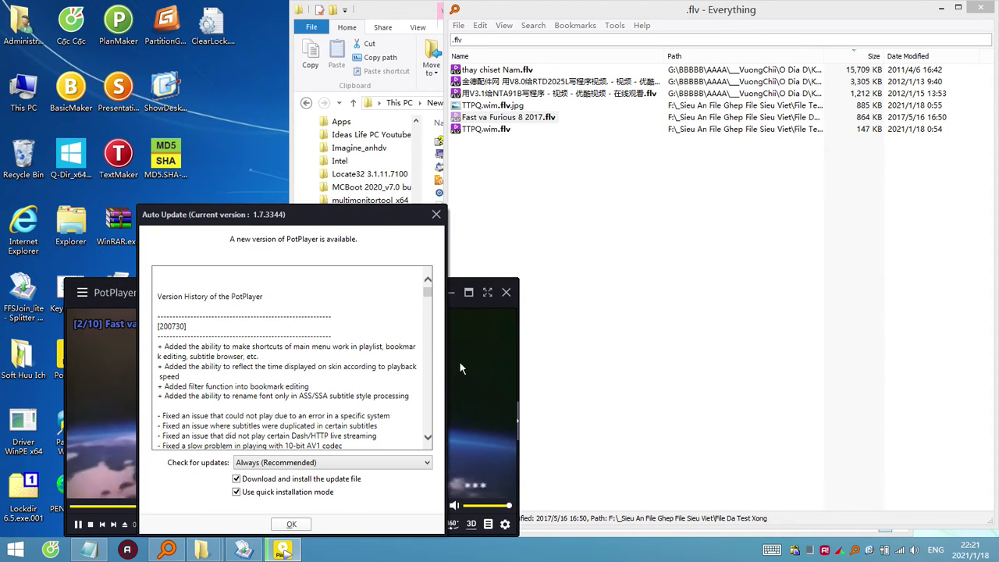
left_click(291, 525)
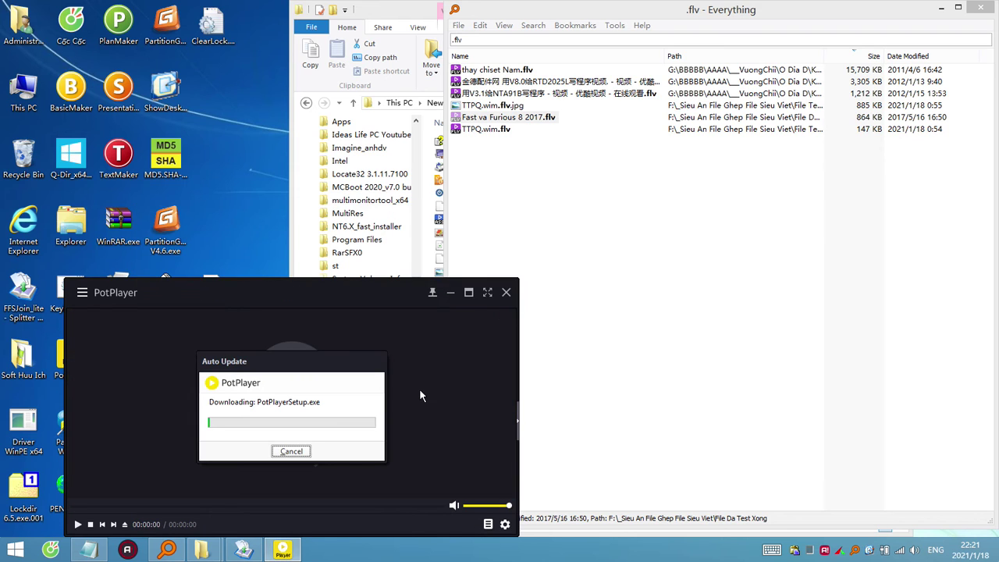
left_click(300, 453)
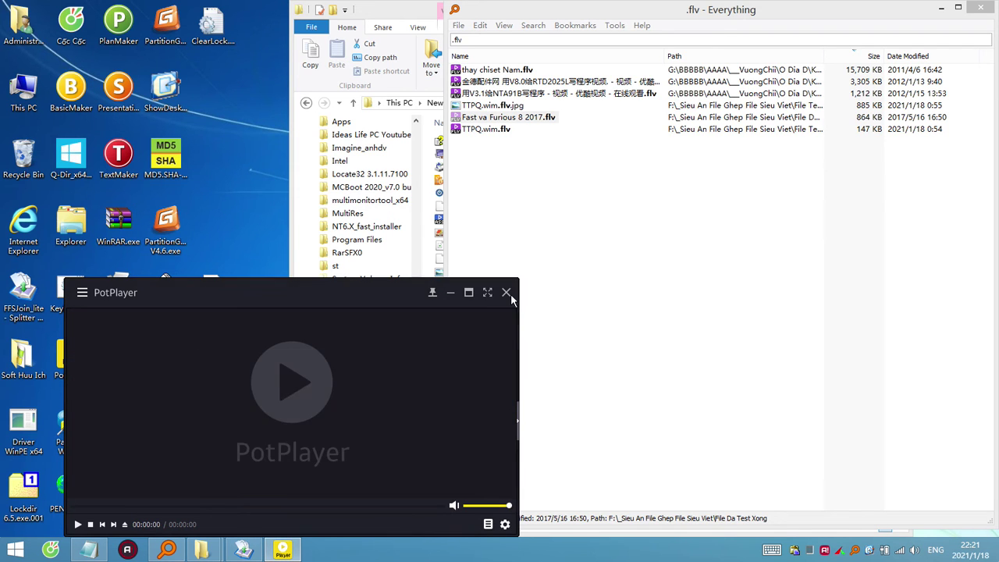
left_click(506, 292)
left_click(513, 119)
Reopen the .flv in 7-Zip, copy video.flv to the desktop, and test-play it in PotPlayer.
right_click(515, 117)
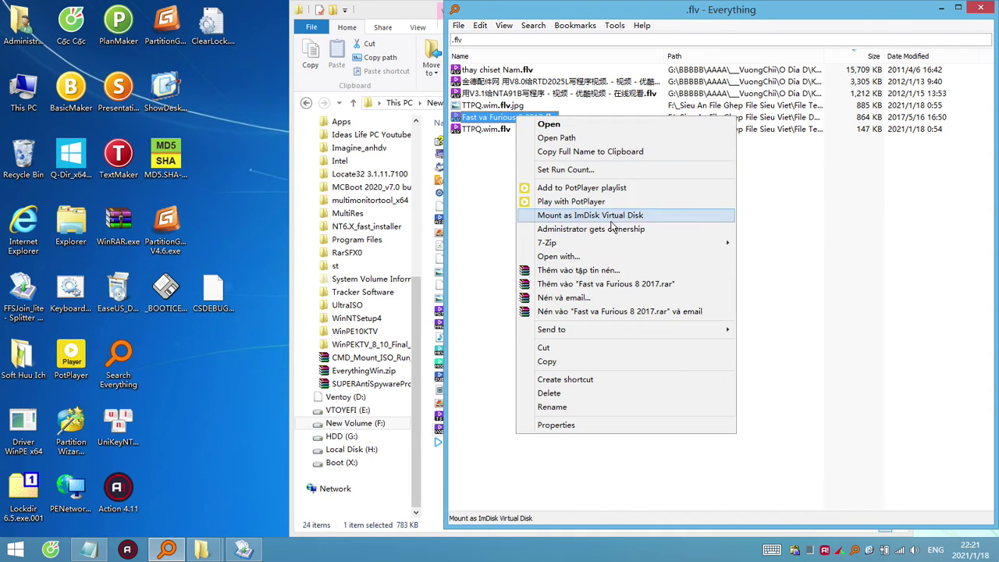
mouse_move(687, 243)
left_click(761, 245)
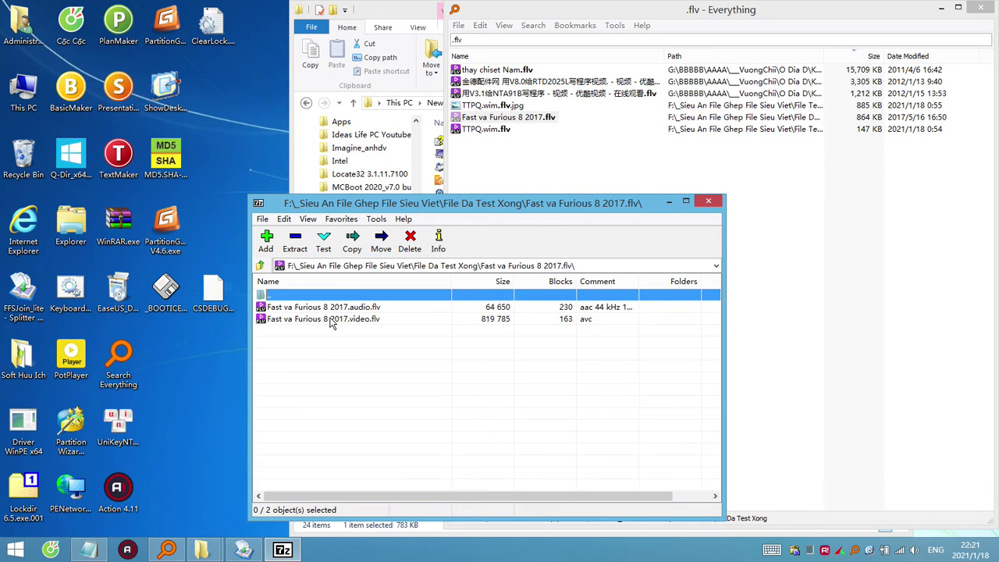
left_click_drag(317, 319, 162, 375)
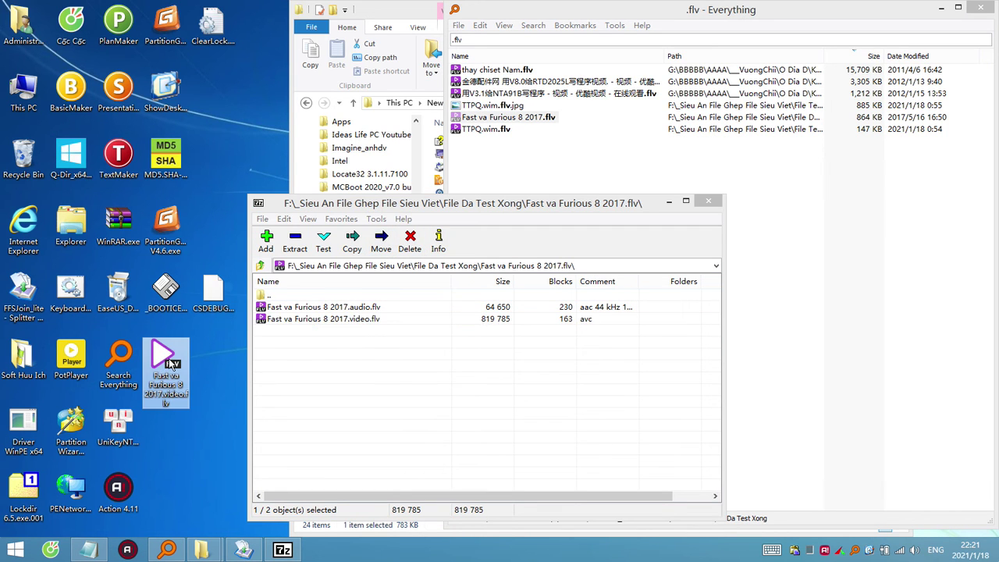
double_click(171, 363)
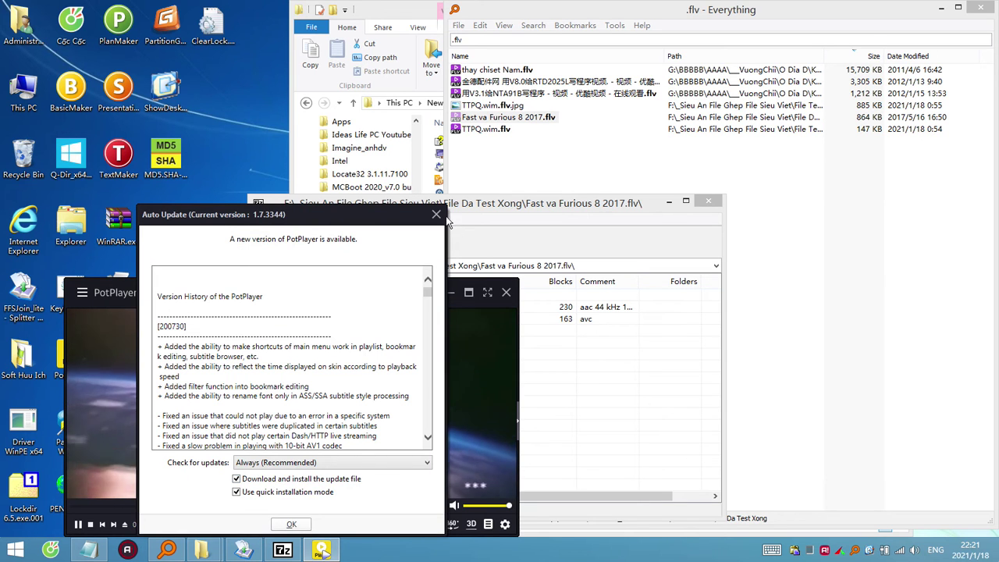
left_click(437, 214)
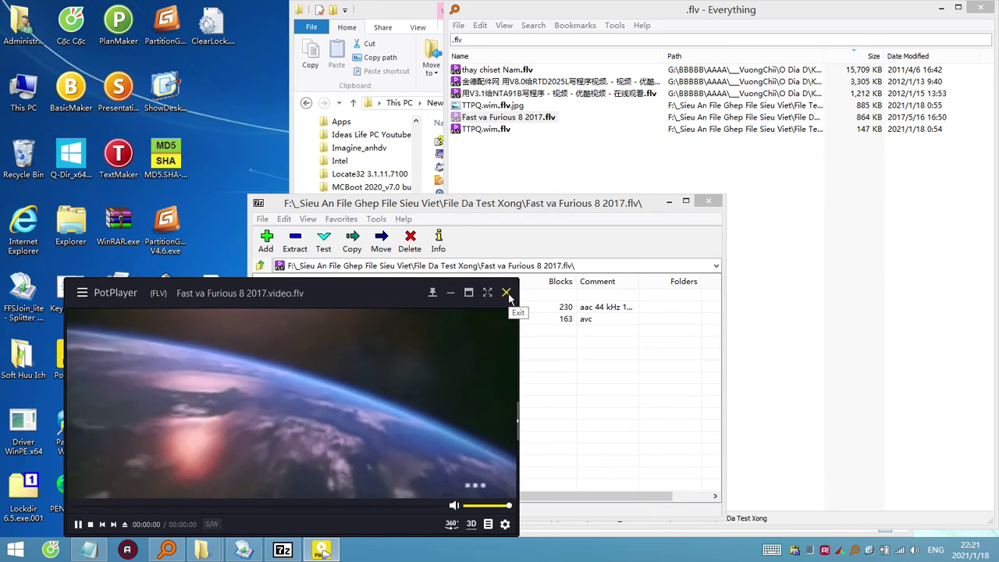
left_click(506, 293)
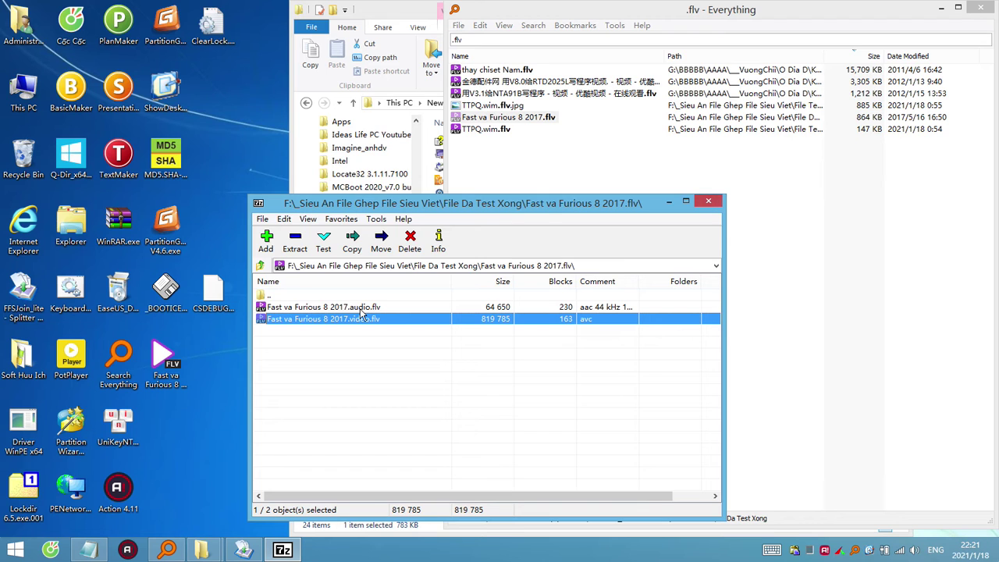
Copy audio.flv to the desktop, test-play it in PotPlayer, and close 7-Zip.
left_click_drag(360, 309, 189, 432)
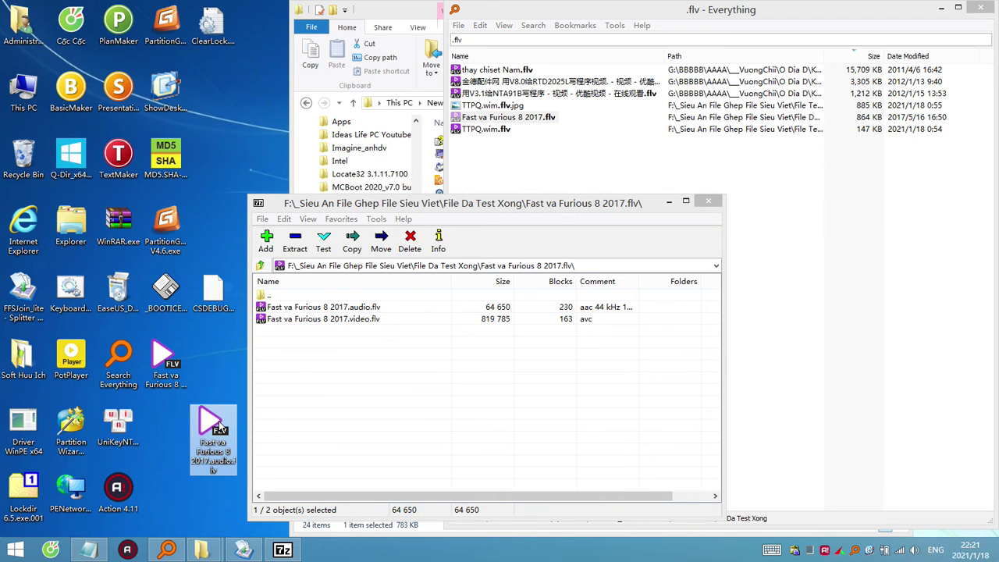
double_click(220, 425)
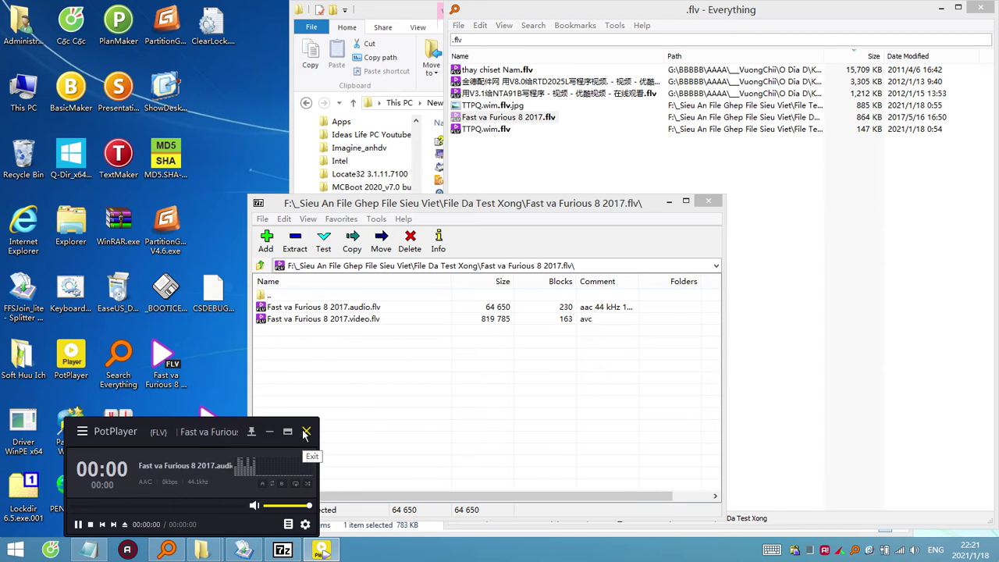
left_click(338, 218)
left_click(308, 437)
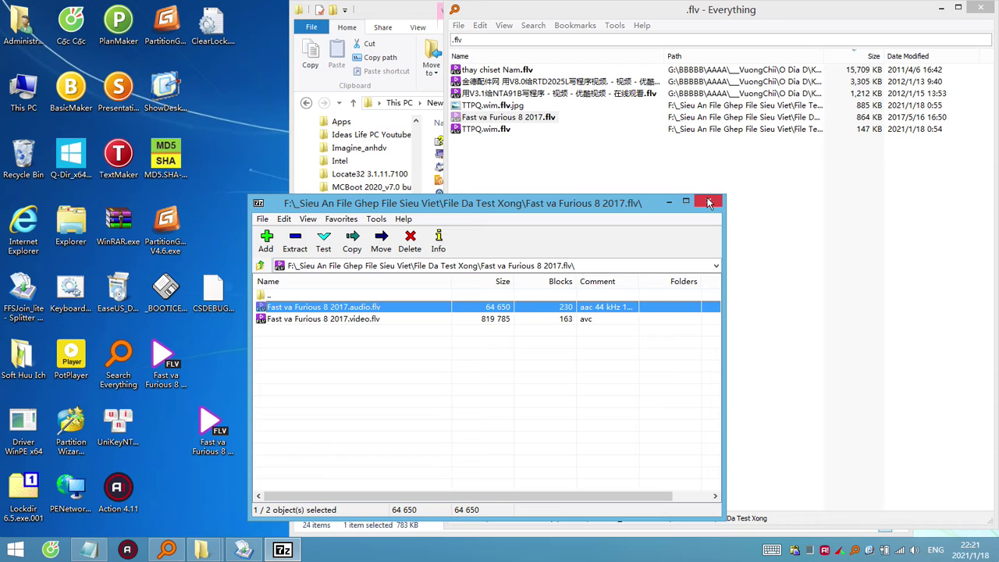
left_click(709, 203)
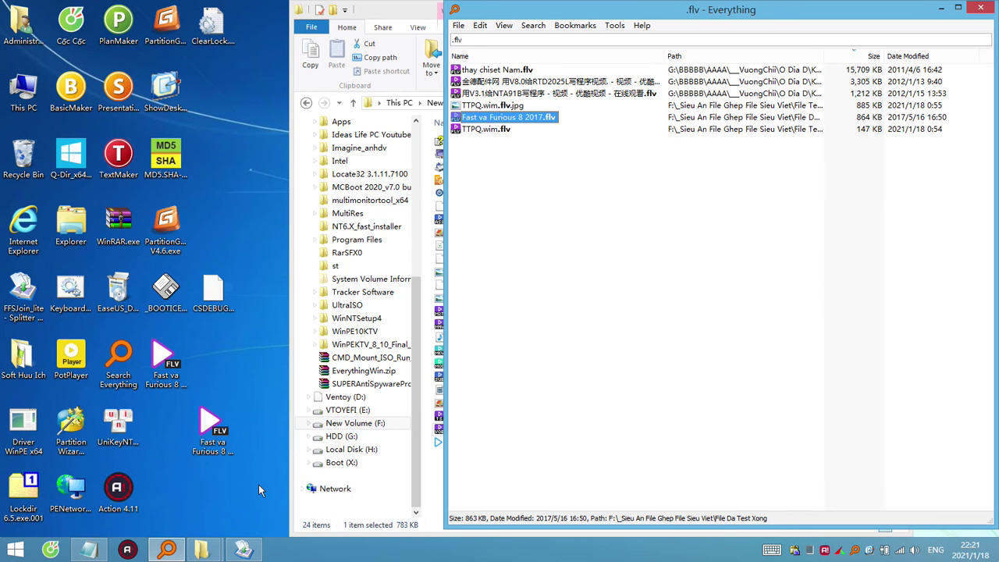
Move both extracted FLV files to the Recycle Bin and close Everything.
left_click_drag(166, 356, 25, 157)
left_click(580, 227)
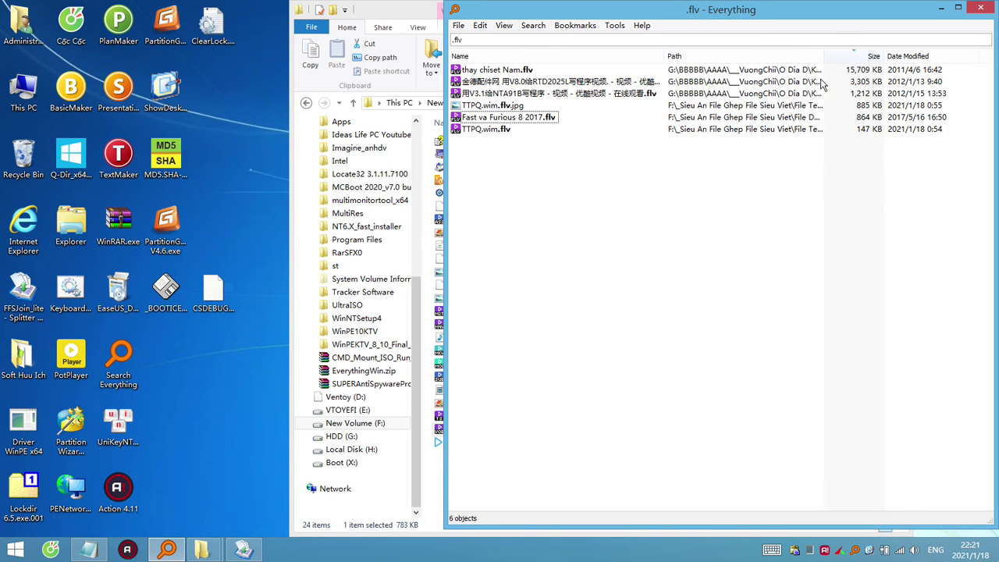
left_click(983, 8)
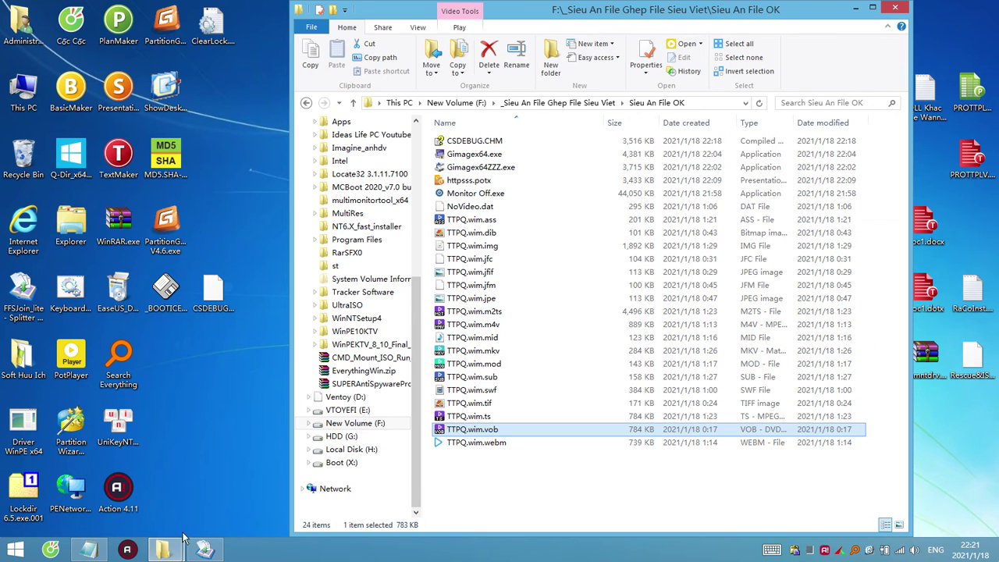
Navigate Explorer to Test File An > Soft Mini Huu Ich.
mouse_move(182, 538)
left_click(190, 493)
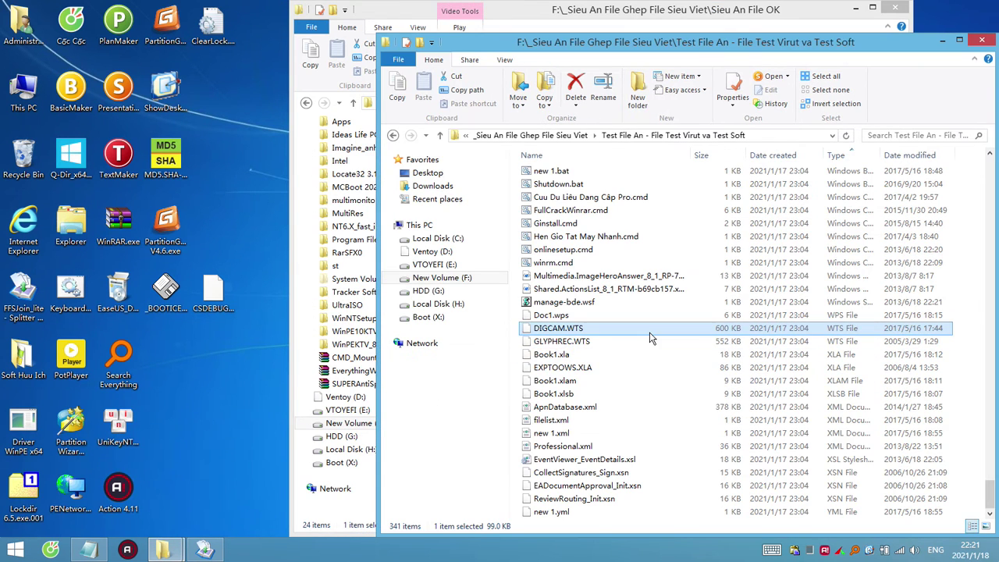
scroll(651, 338, "up", 10)
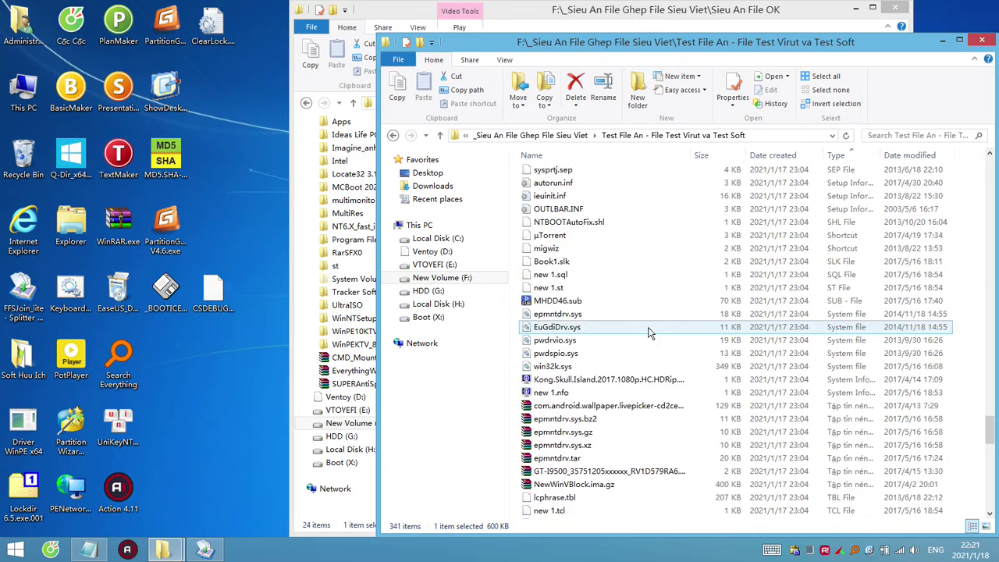
scroll(651, 334, "up", 1)
left_click(529, 135)
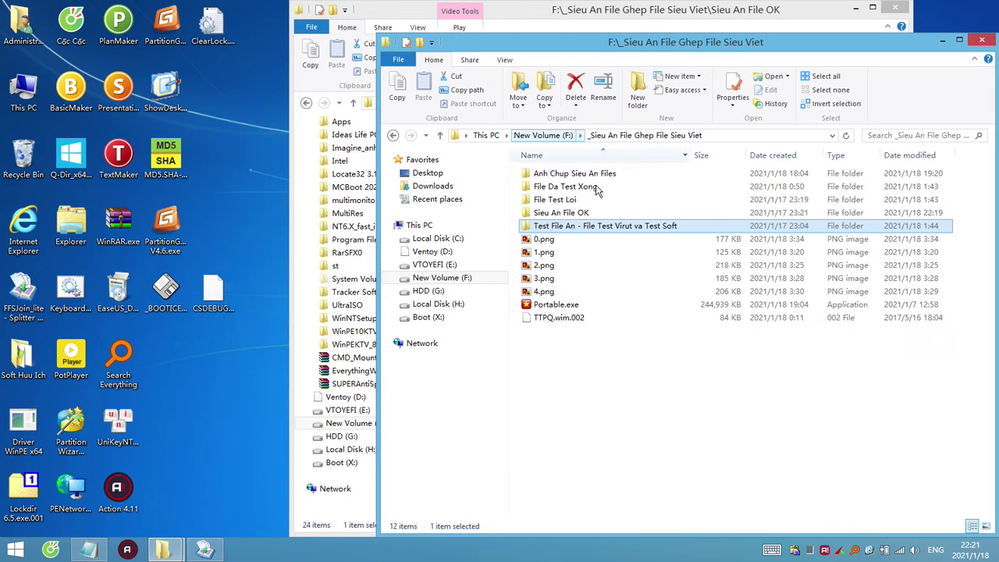
double_click(612, 226)
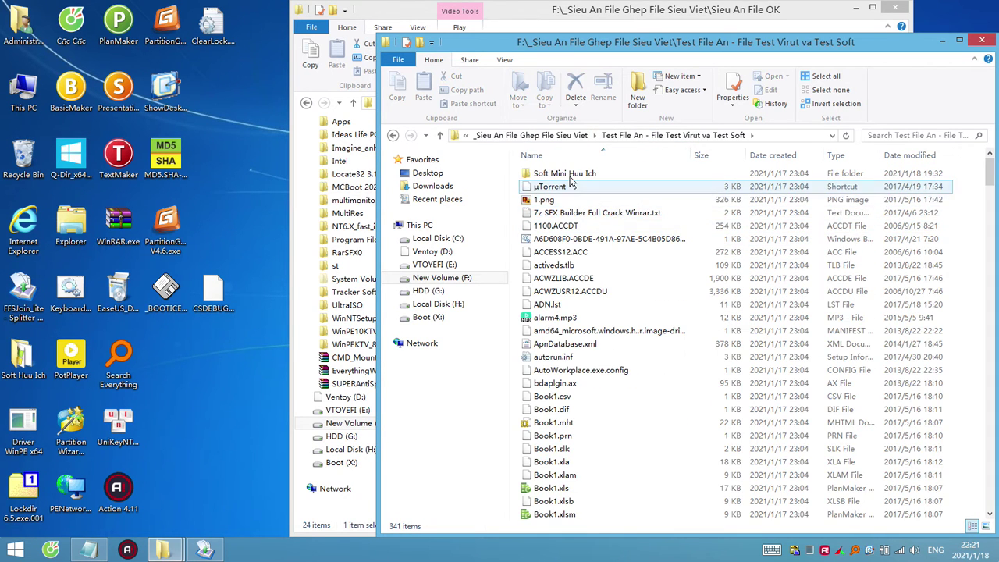
double_click(569, 175)
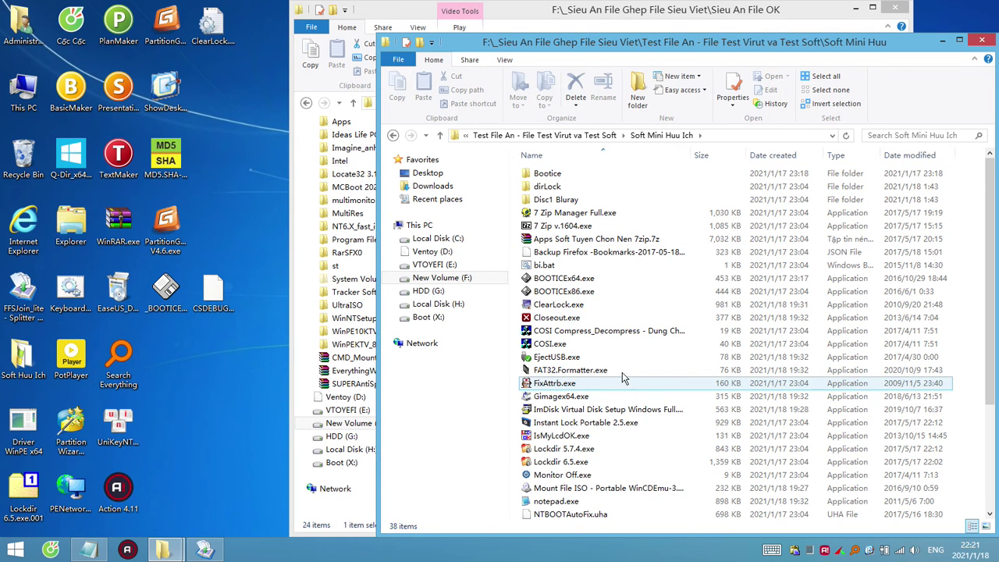
Try opening the ImDisk installer as a 7-Zip archive and dismiss the error.
right_click(613, 414)
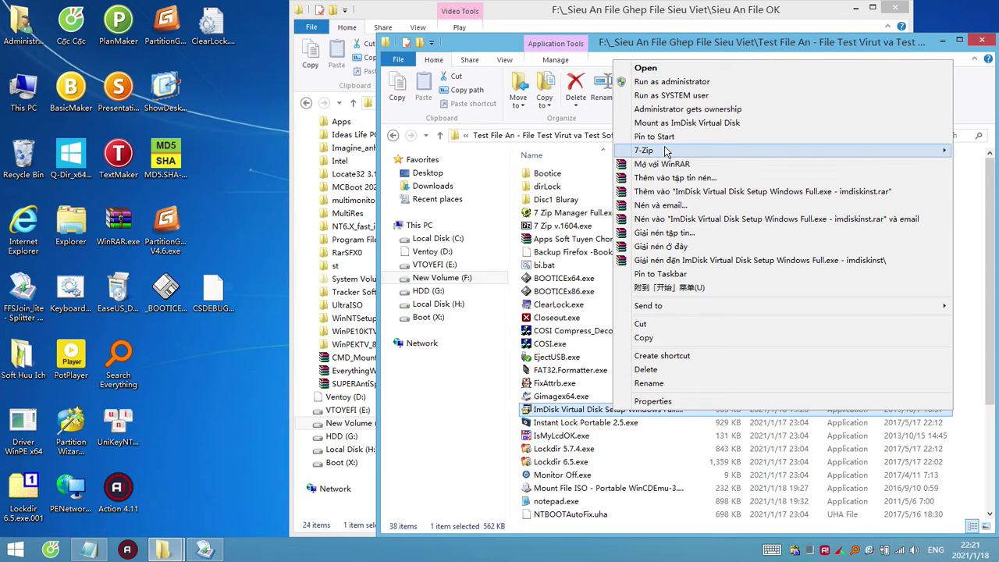
mouse_move(650, 152)
left_click(598, 160)
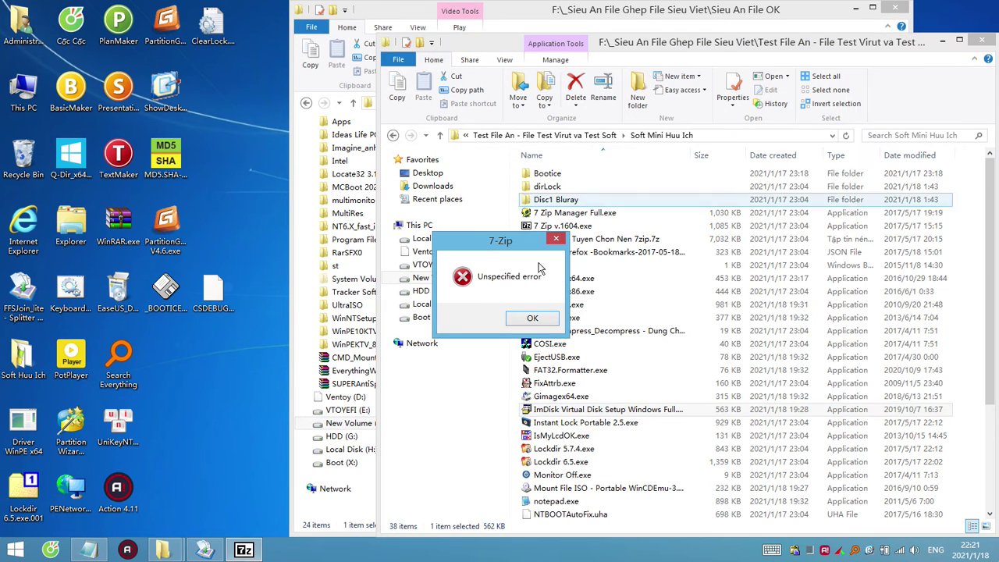
left_click(531, 318)
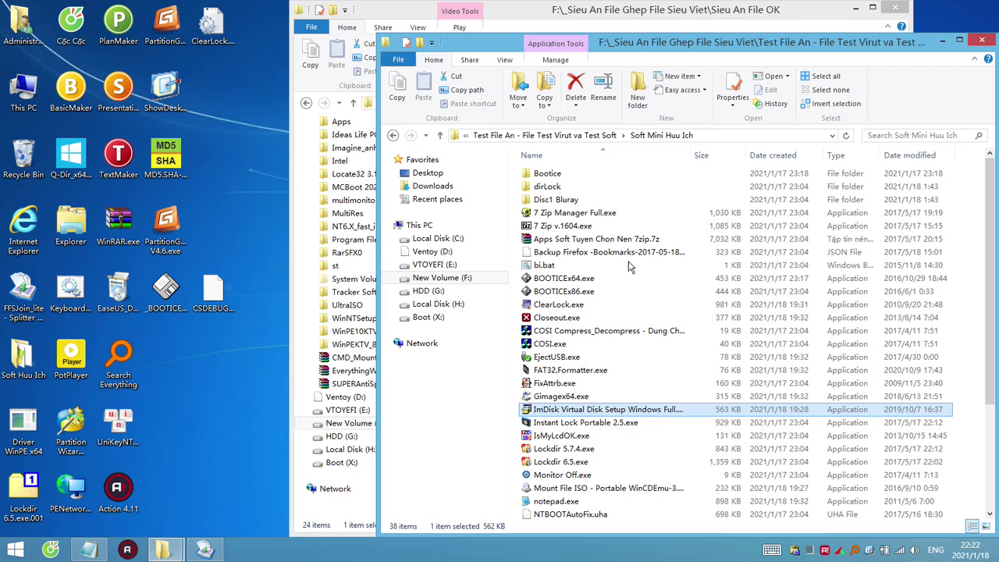
Inspect the ImDisk setup's contents in WinRAR, then copy the setup file onto the desktop.
right_click(625, 414)
left_click(678, 167)
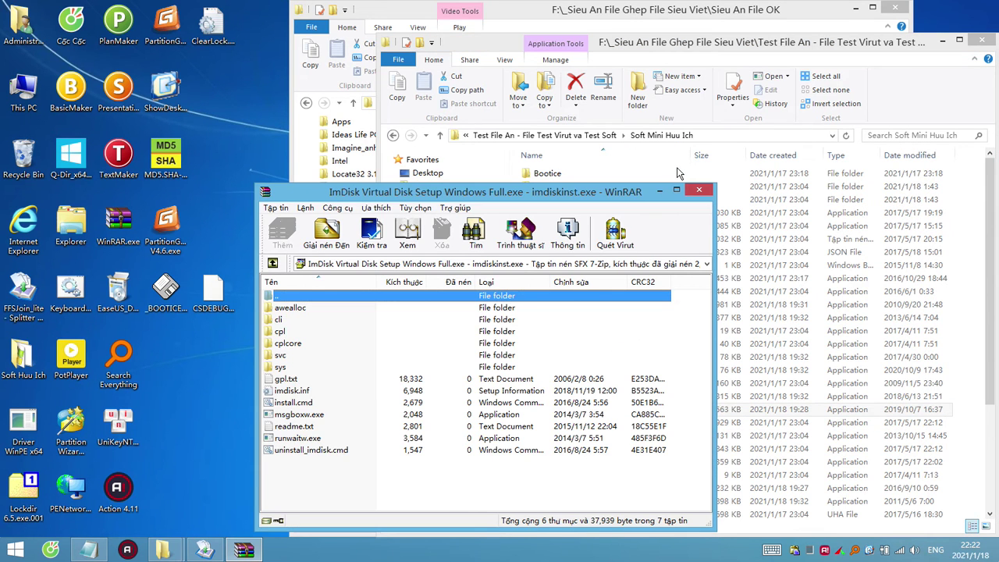
left_click_drag(325, 462, 296, 418)
left_click(315, 416)
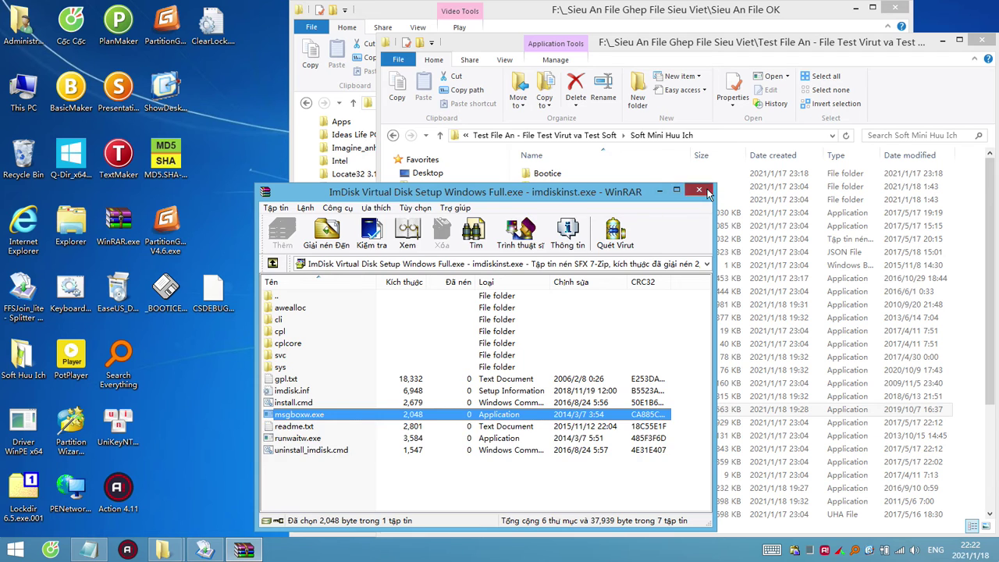
left_click(708, 192)
left_click_drag(608, 410, 172, 410)
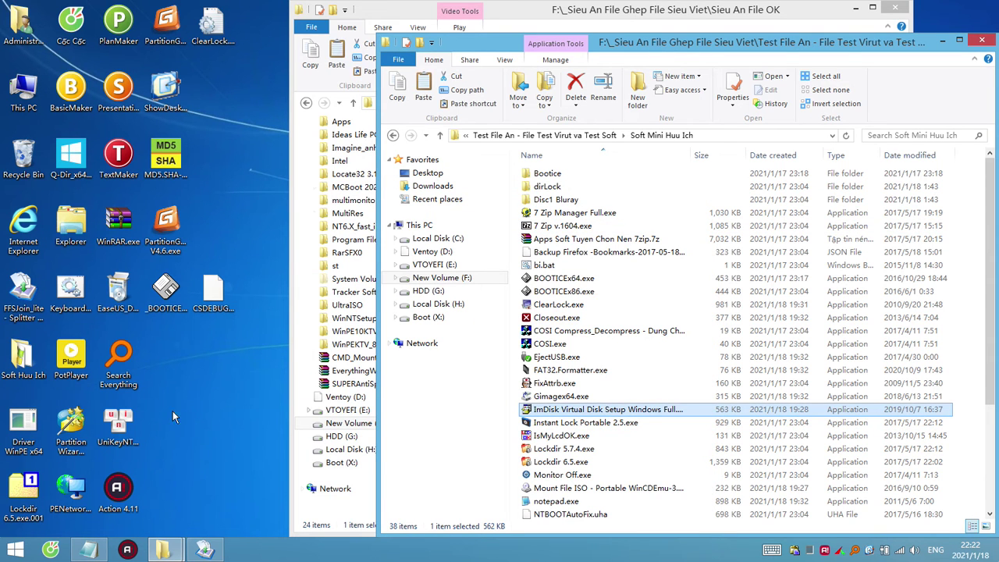
Add .001 to the desktop ImDisk setup file's name, cutting its base name for reuse.
left_click(937, 39)
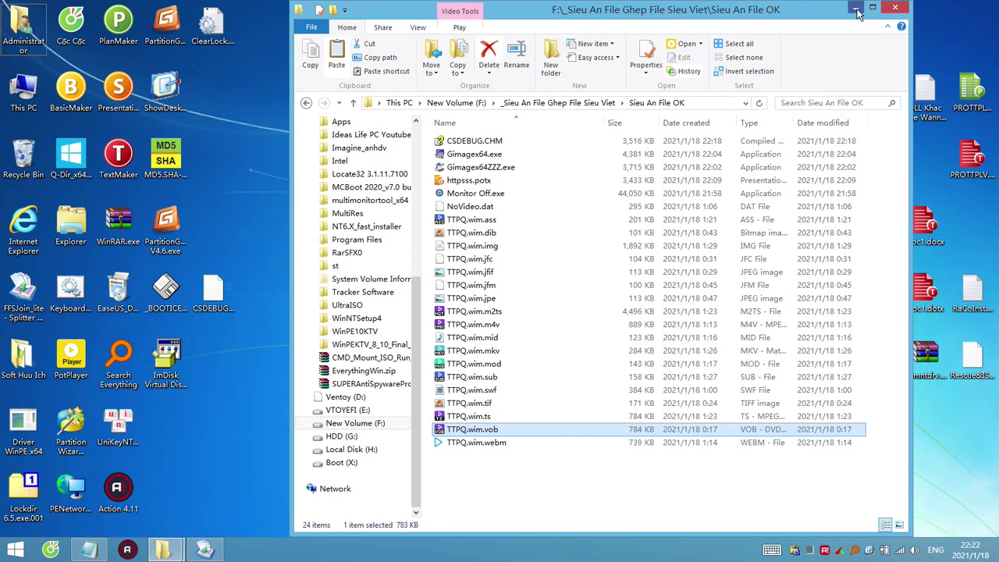
left_click(856, 8)
left_click(209, 295)
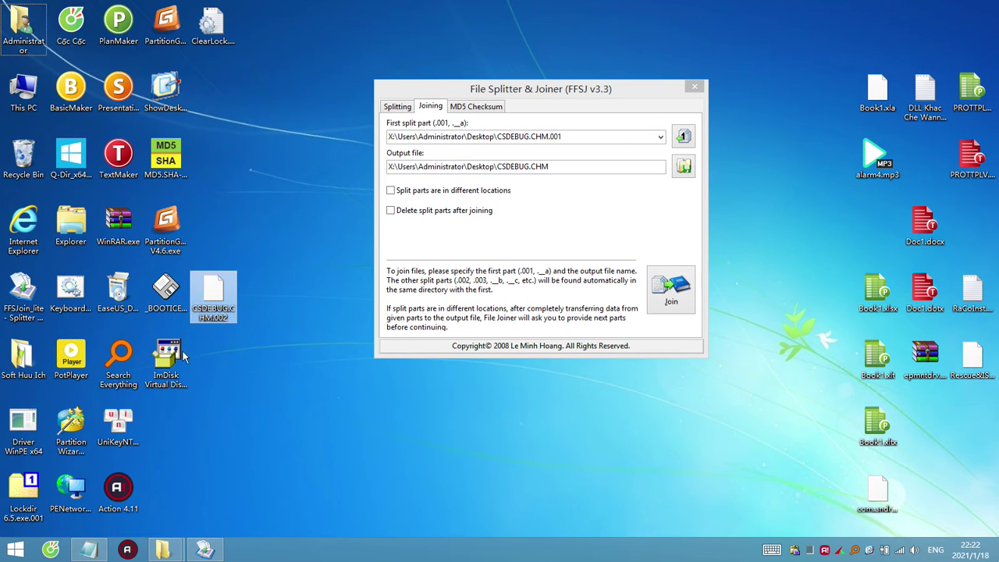
left_click(174, 367)
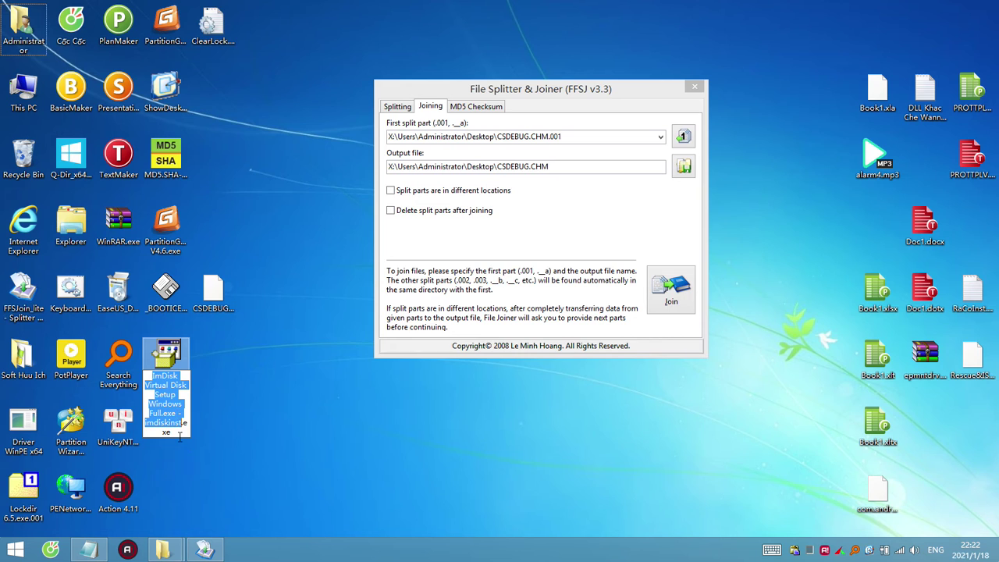
left_click(178, 432)
type(".")
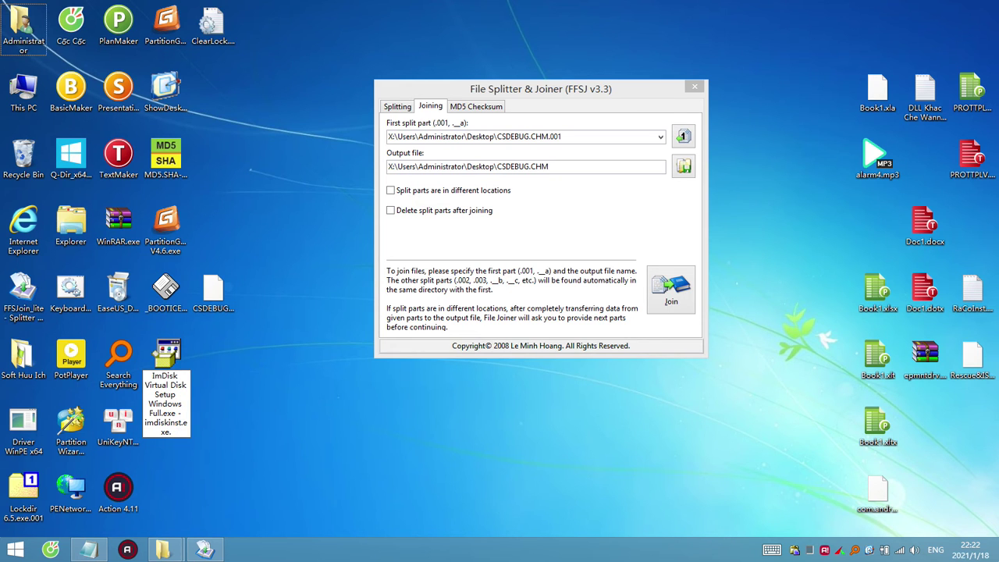
type("001")
key("ctrl+shift+Left")
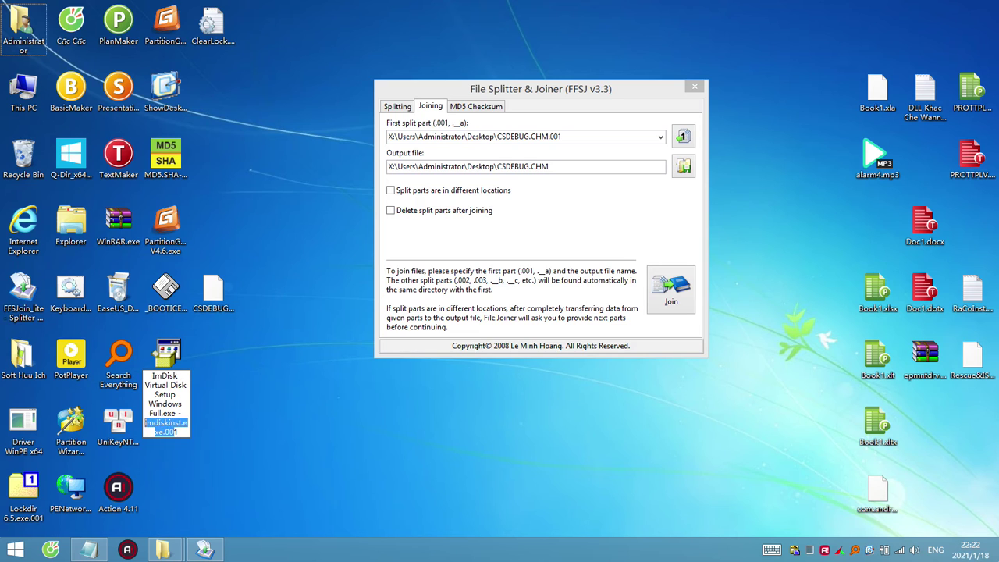
key("ctrl+shift+Left")
key("ctrl+shift+Left")
key("ctrl+shift+Left")
key("ctrl+shift+Left")
key("ctrl+shift+Left")
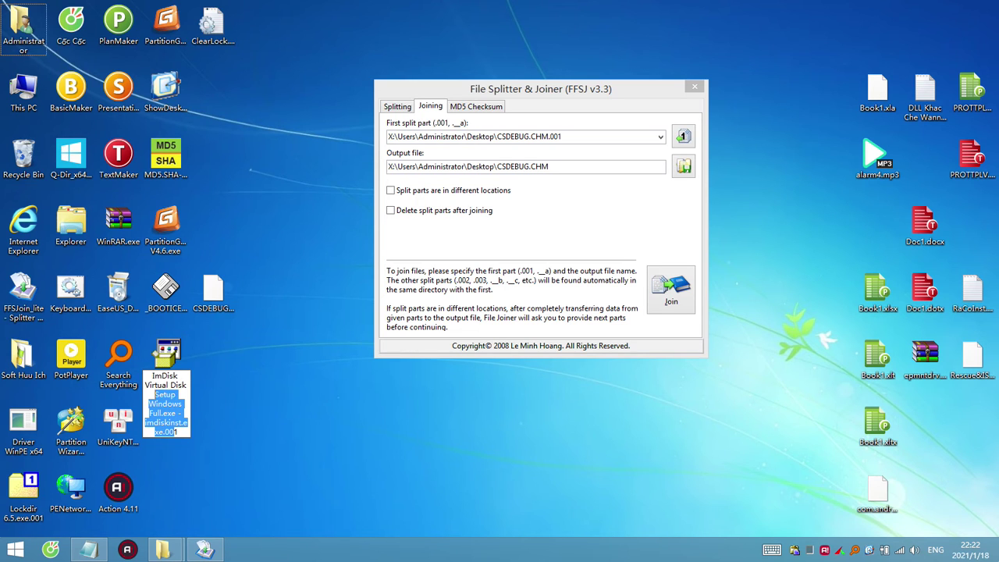
key("ctrl+shift+Left")
key("ctrl+shift+Left")
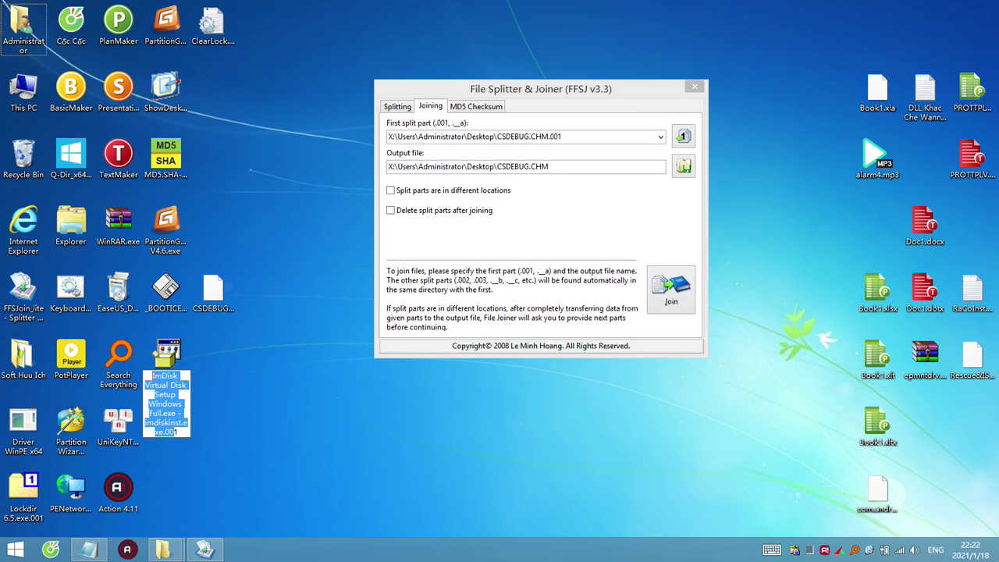
key("ctrl+x")
left_click(221, 308)
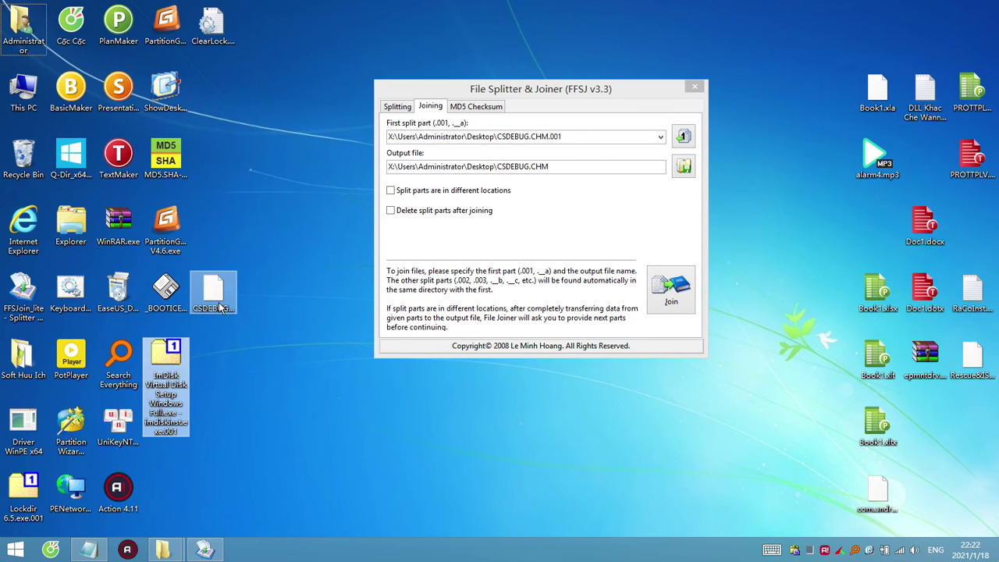
Rename CSDEBUG.CHM.002 to the ImDisk name ending .002, then join both parts in FFSJ.
left_click(221, 308)
left_click(223, 316)
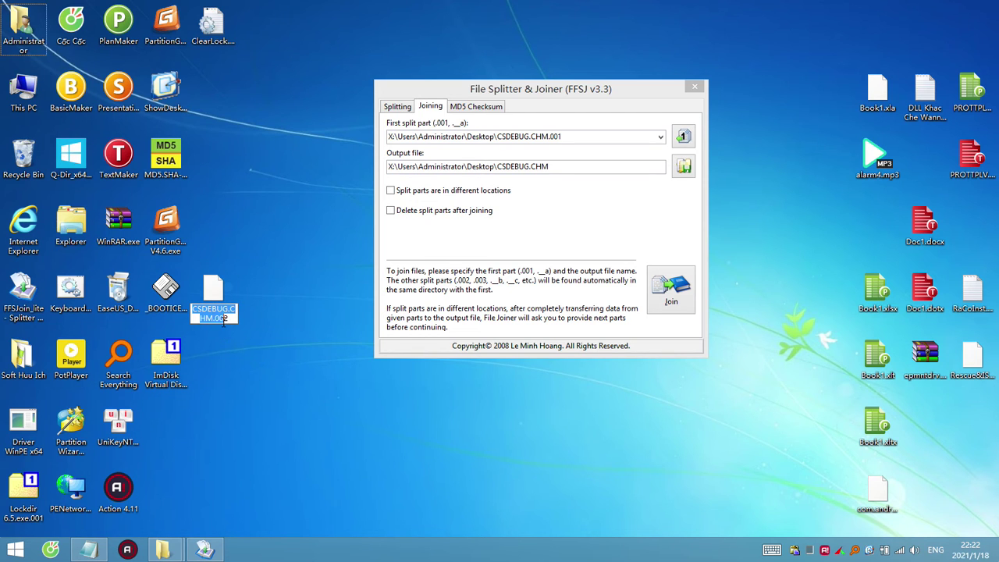
key("ctrl+v")
key("Return")
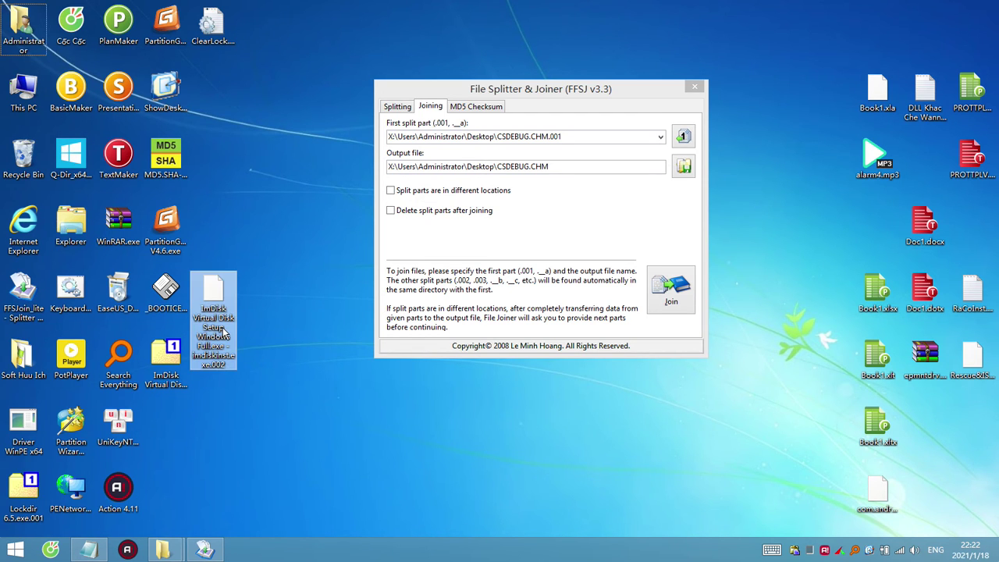
left_click_drag(165, 359, 543, 148)
left_click(683, 295)
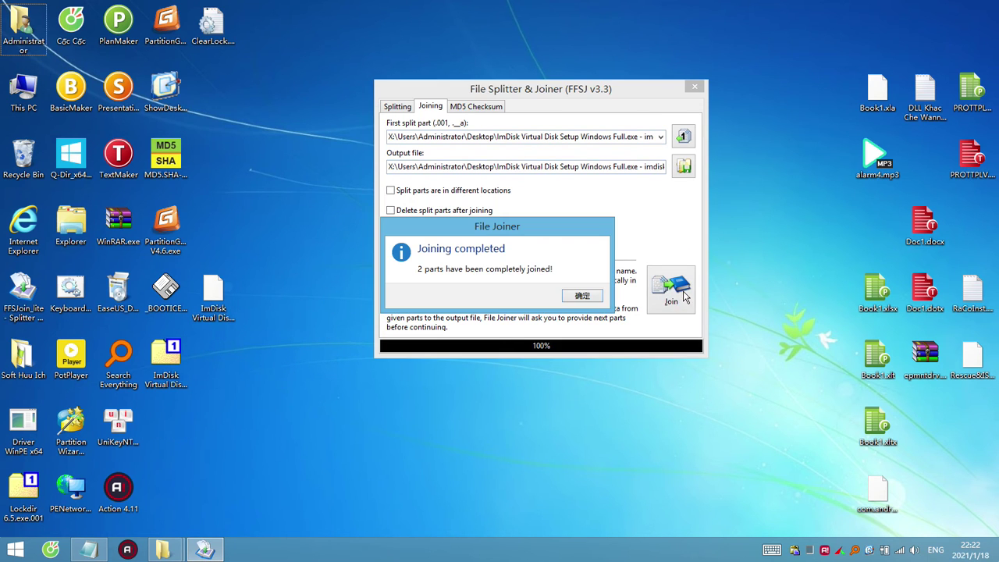
Verify the joined ImDisk exe opens in WinRAR and 7-Zip, then dismiss Joining completed.
right_click(178, 437)
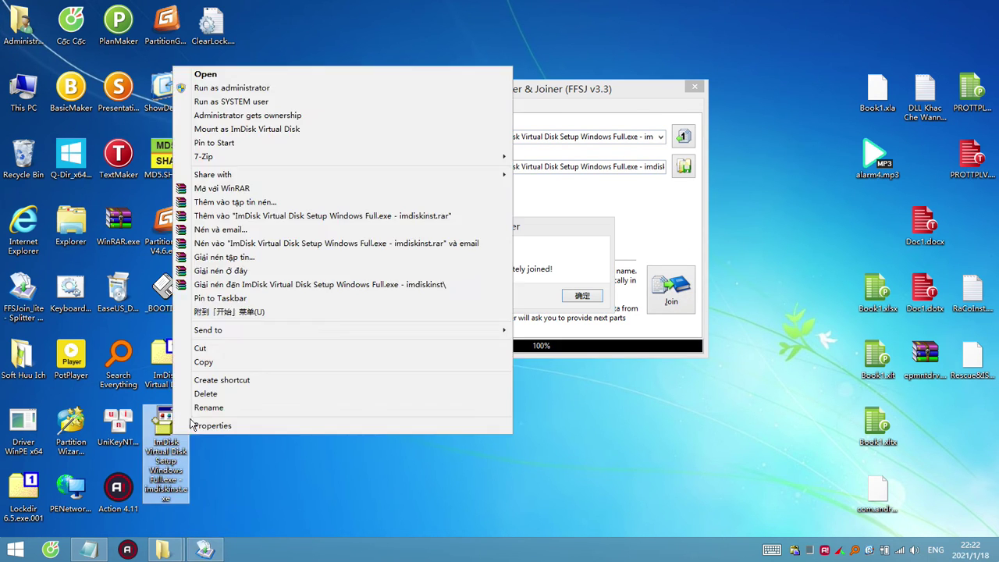
left_click(234, 188)
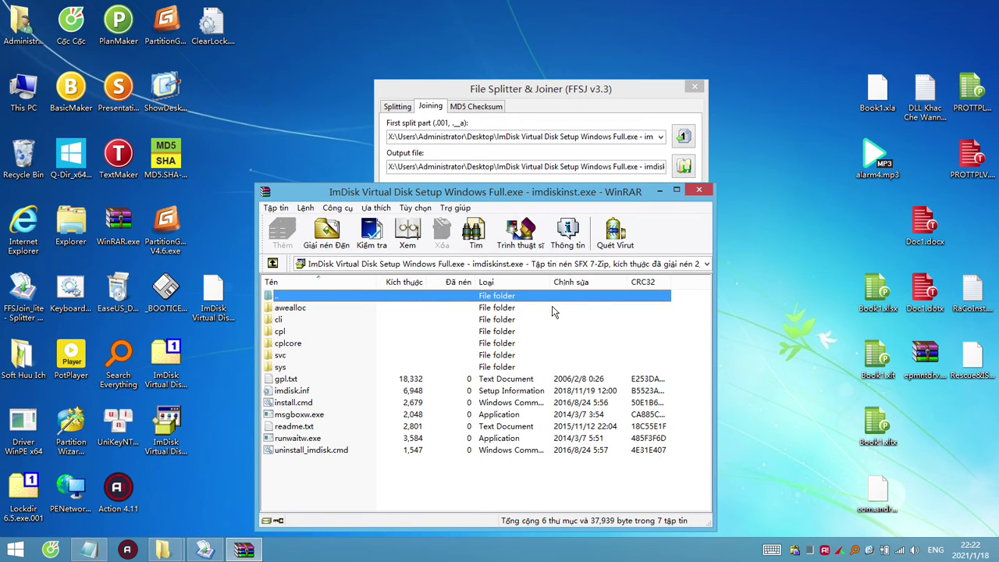
left_click(695, 192)
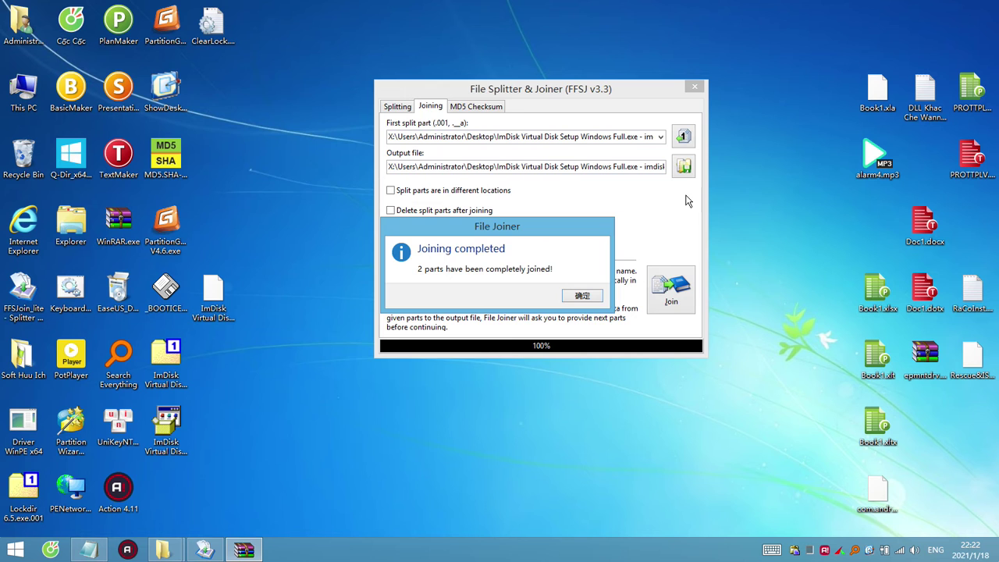
right_click(172, 428)
mouse_move(333, 156)
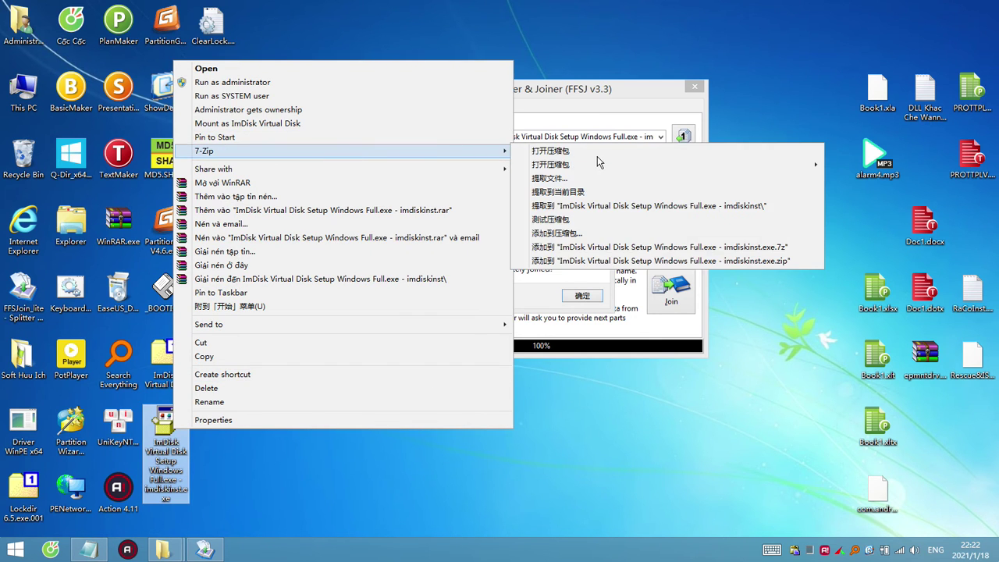
left_click(597, 156)
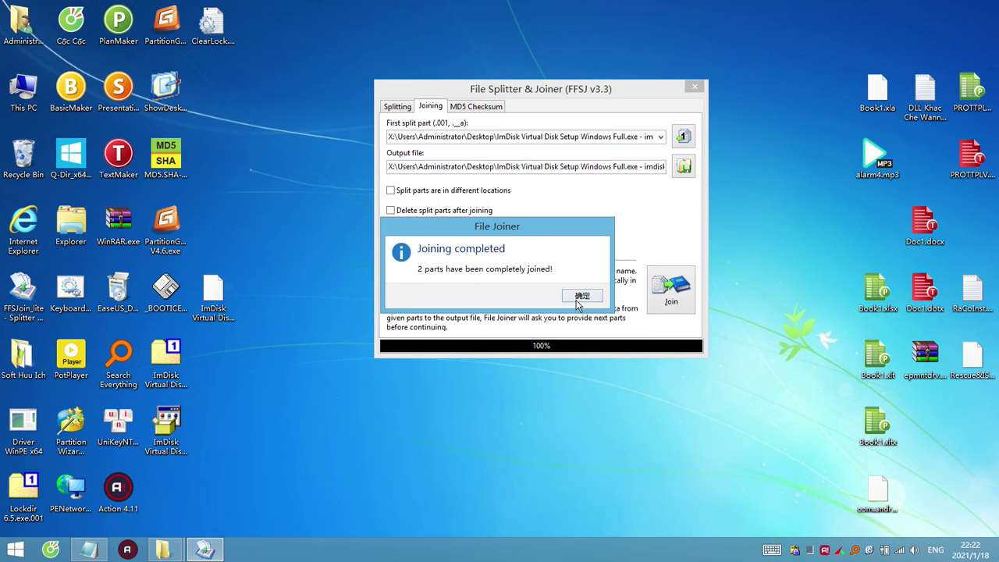
left_click(578, 297)
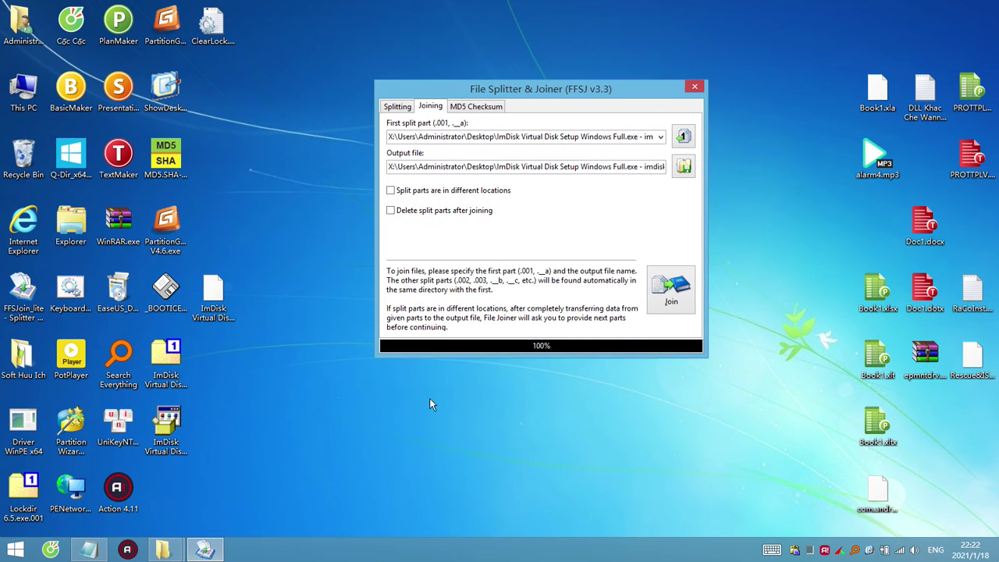
Launch MD5 & SHA-1 Checksum and hash the ImDisk .001 part, checking its SHA1 ending.
double_click(165, 160)
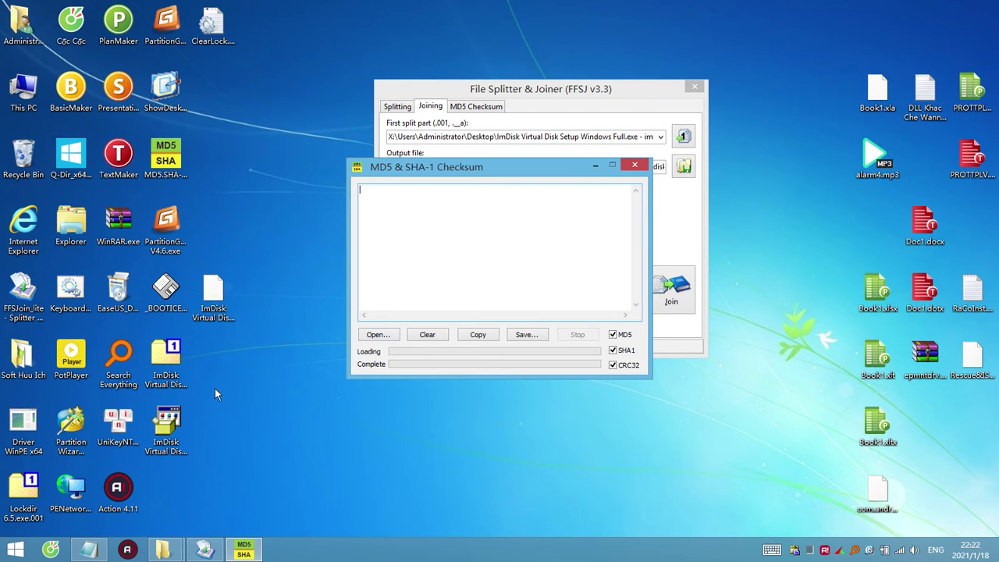
left_click(178, 365)
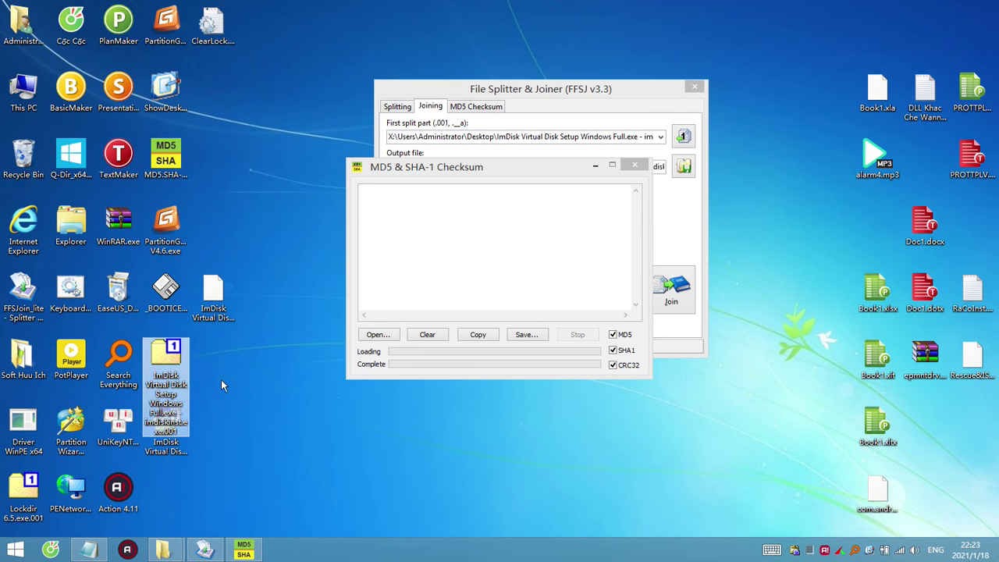
key("Down")
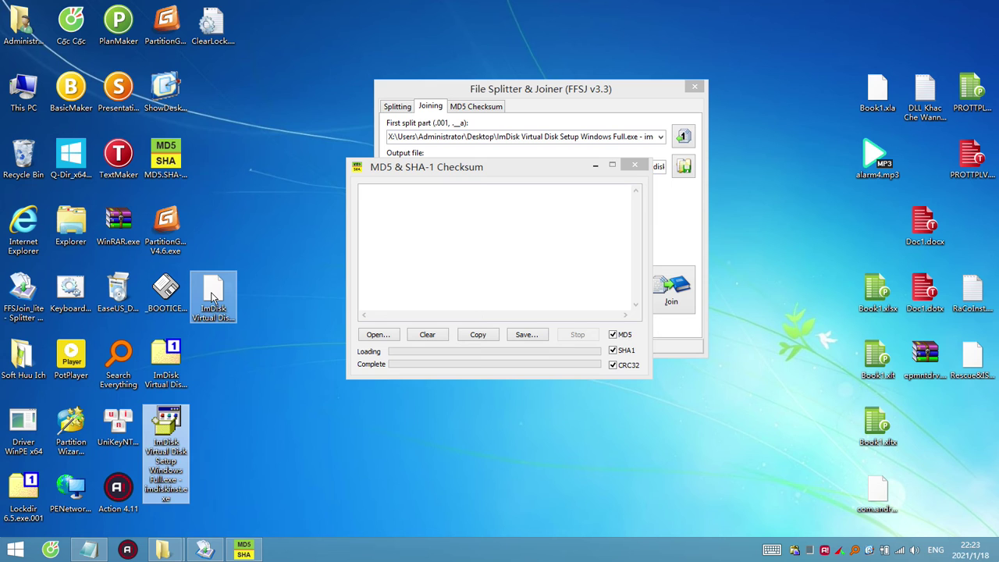
left_click(213, 296)
left_click(173, 366)
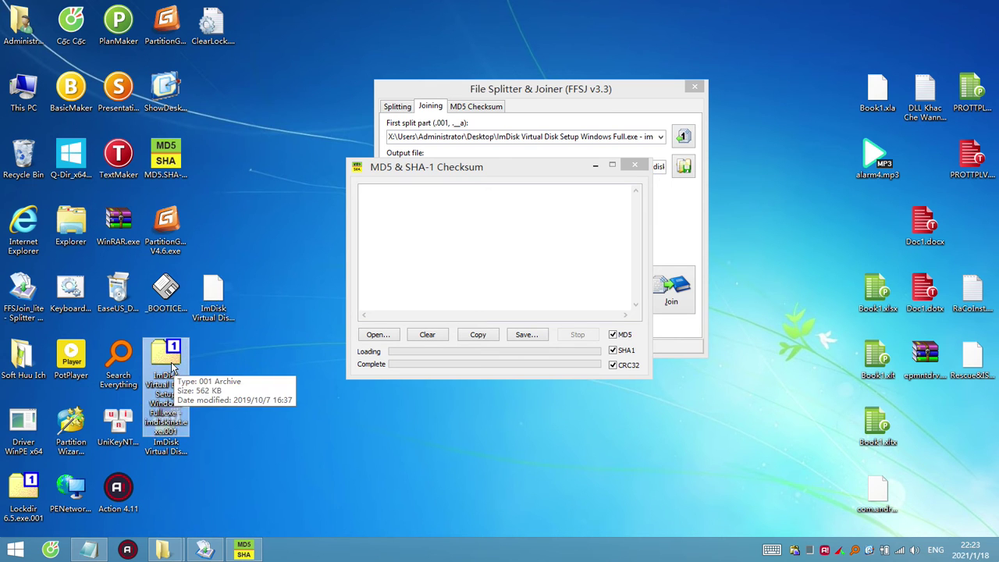
left_click_drag(174, 366, 485, 295)
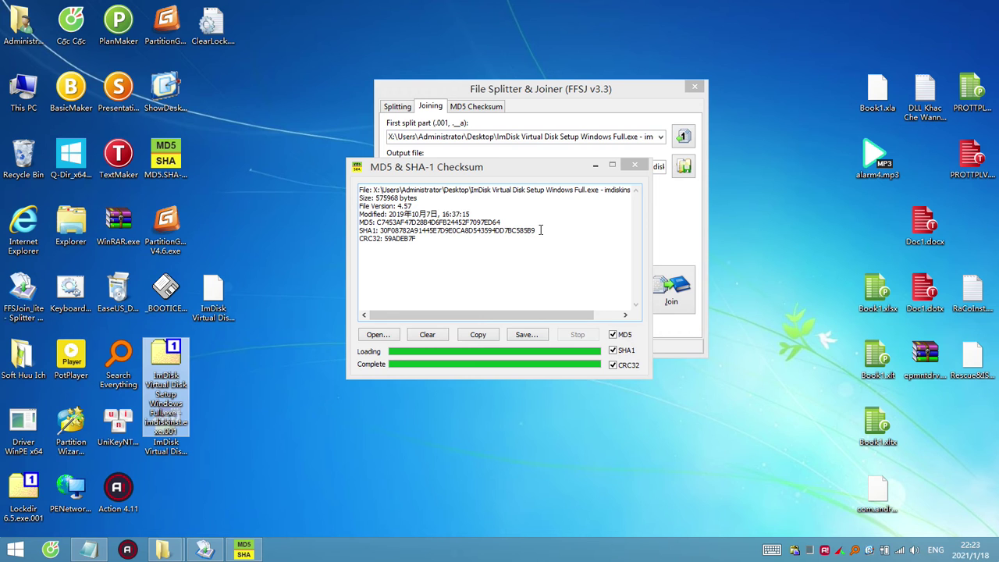
left_click_drag(539, 231, 521, 232)
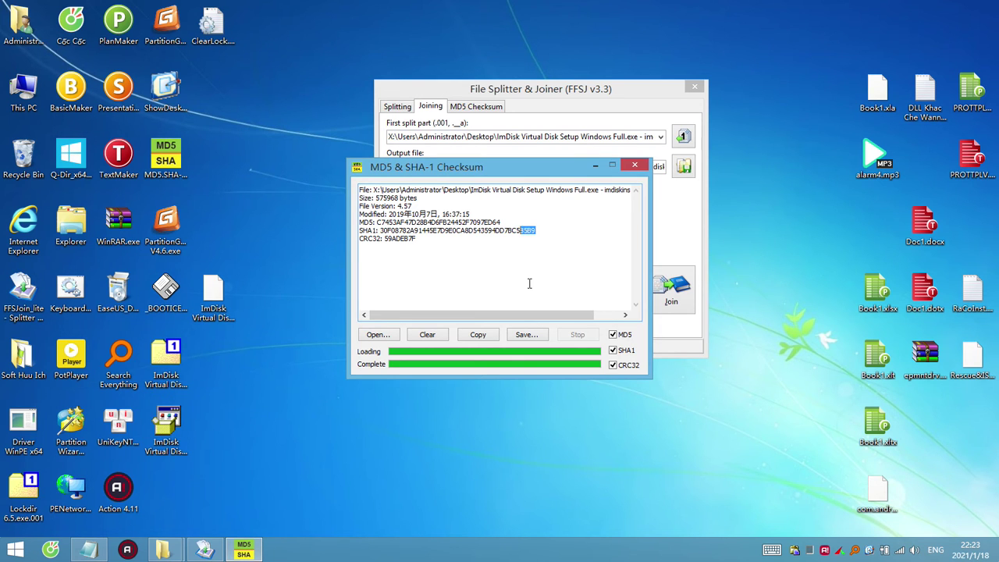
Rename the .001 part to end in .exe and add it to the checksum list.
left_click(164, 375)
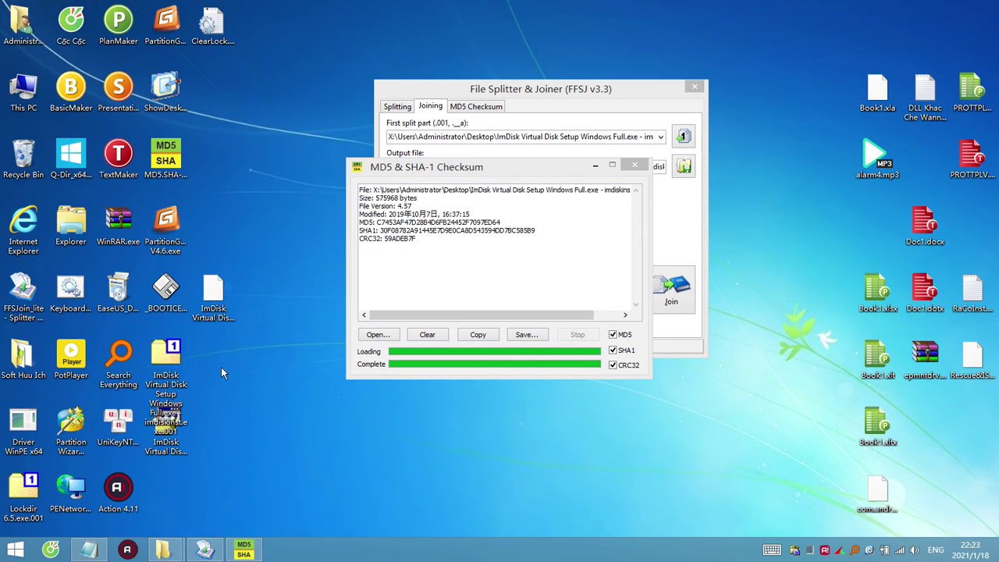
left_click(165, 384)
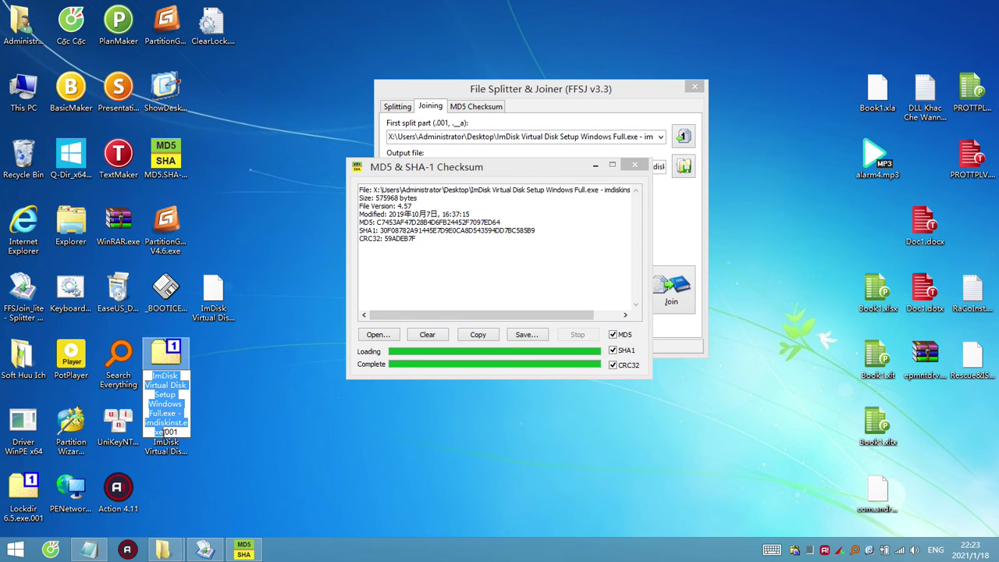
left_click_drag(162, 432, 190, 435)
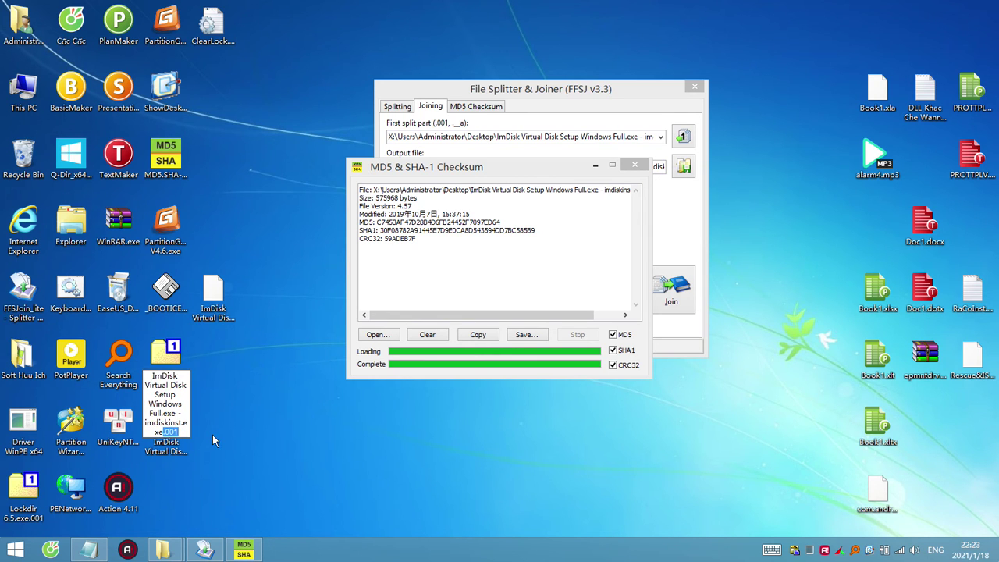
key("Delete")
key("Return")
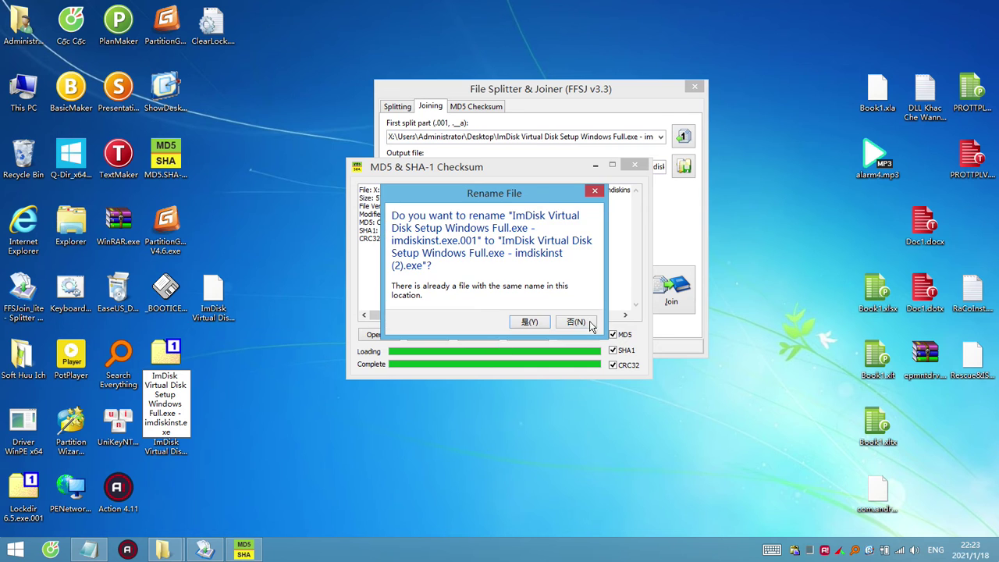
left_click(530, 322)
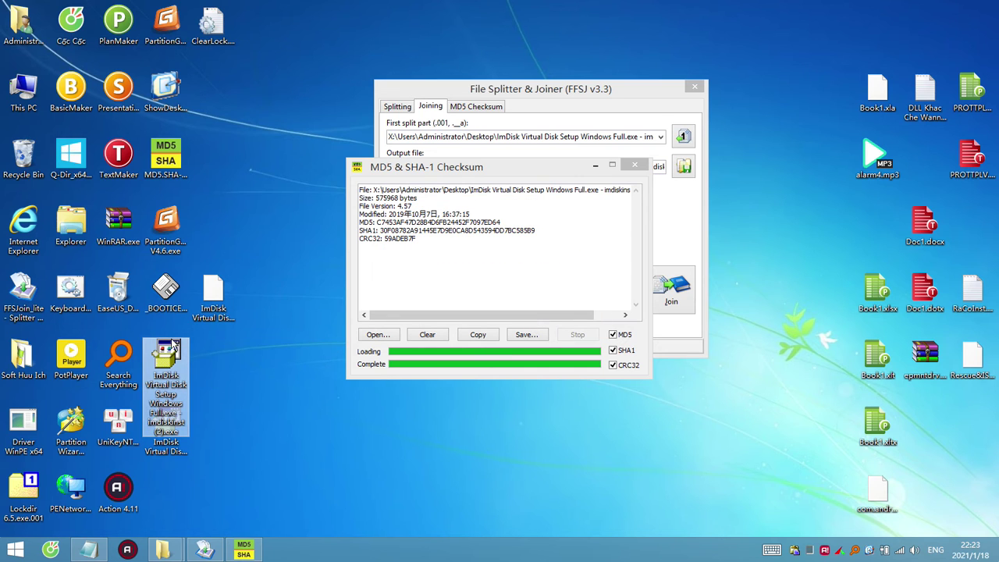
left_click_drag(173, 346, 447, 256)
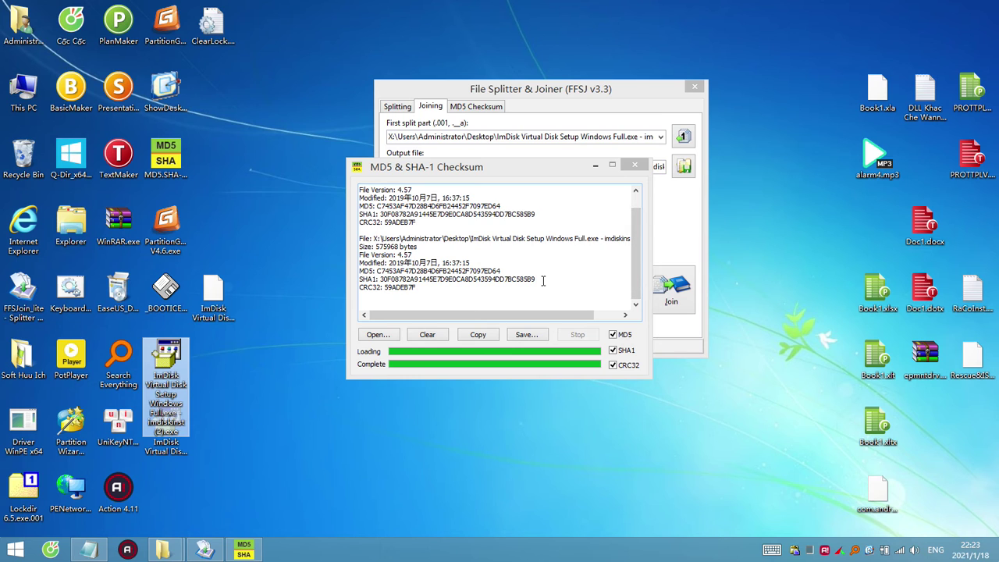
left_click_drag(543, 281, 517, 279)
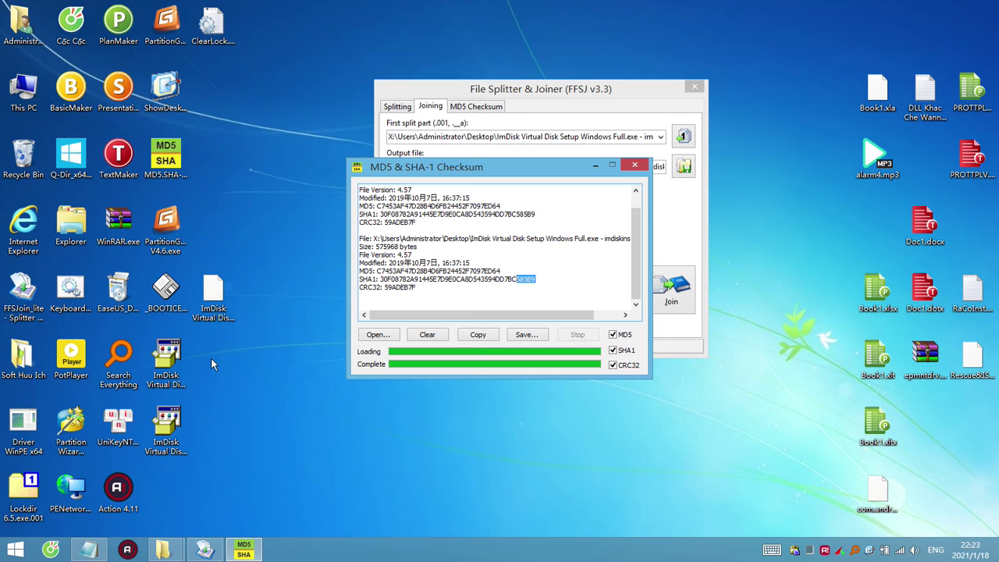
Shorten the renamed file's name to 'ImDisk Virtual Disk .exe'.
left_click(173, 436)
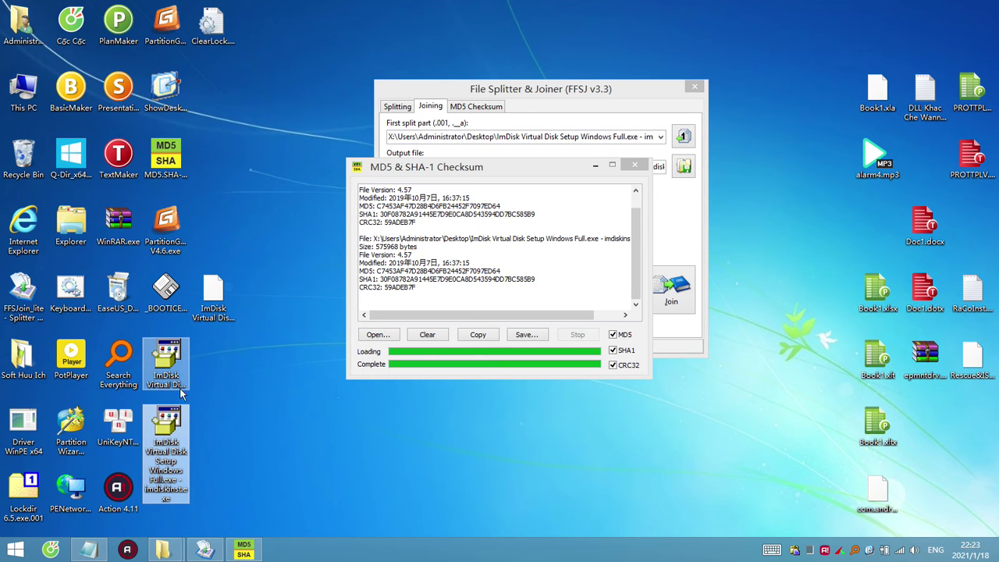
key("F2")
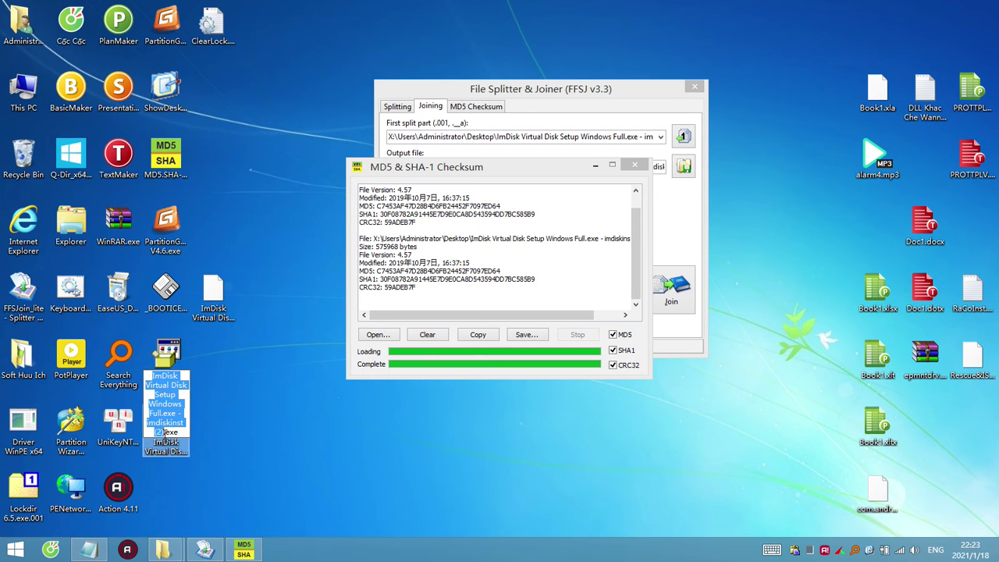
left_click_drag(164, 432, 149, 399)
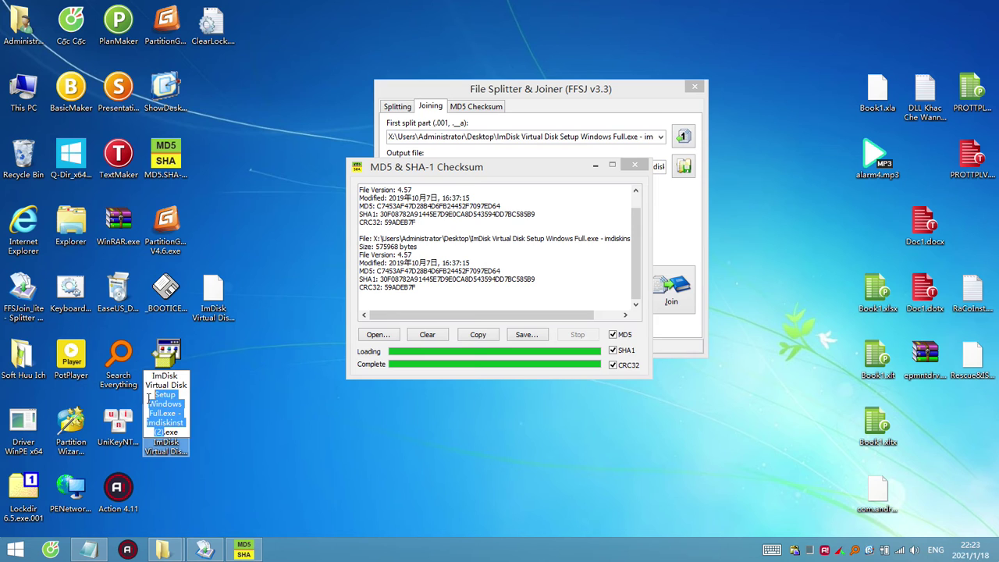
key("BackSpace")
key("Return")
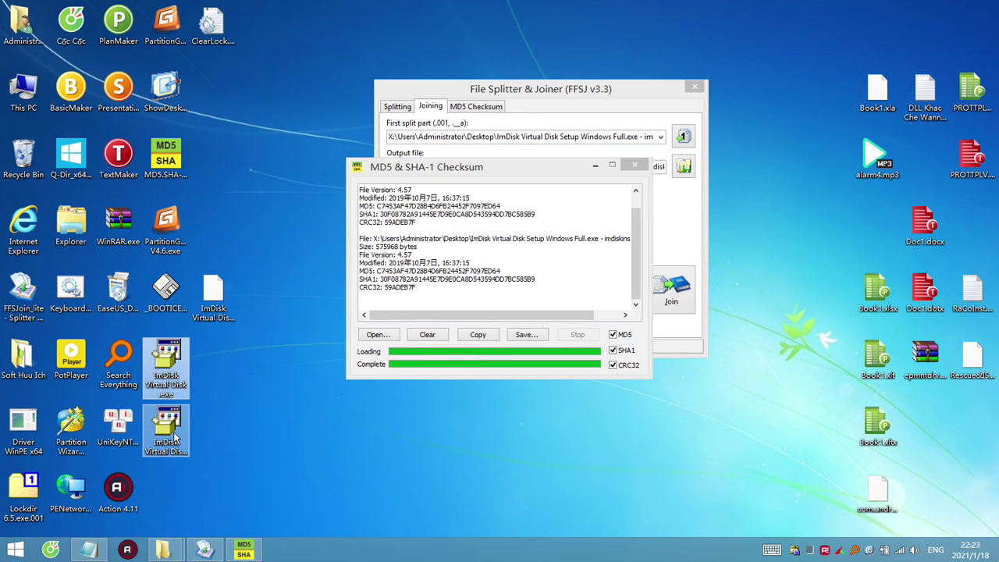
Hash the 4056984-byte joined ImDisk exe (CRC32 C677893C) and compare its SHA1 ending.
left_click_drag(171, 447, 532, 277)
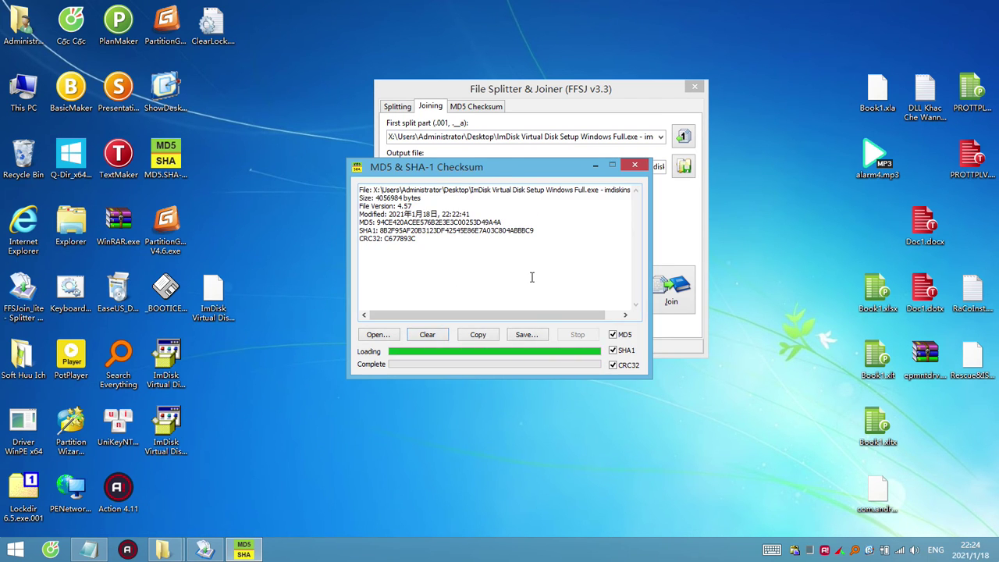
left_click_drag(536, 231, 514, 230)
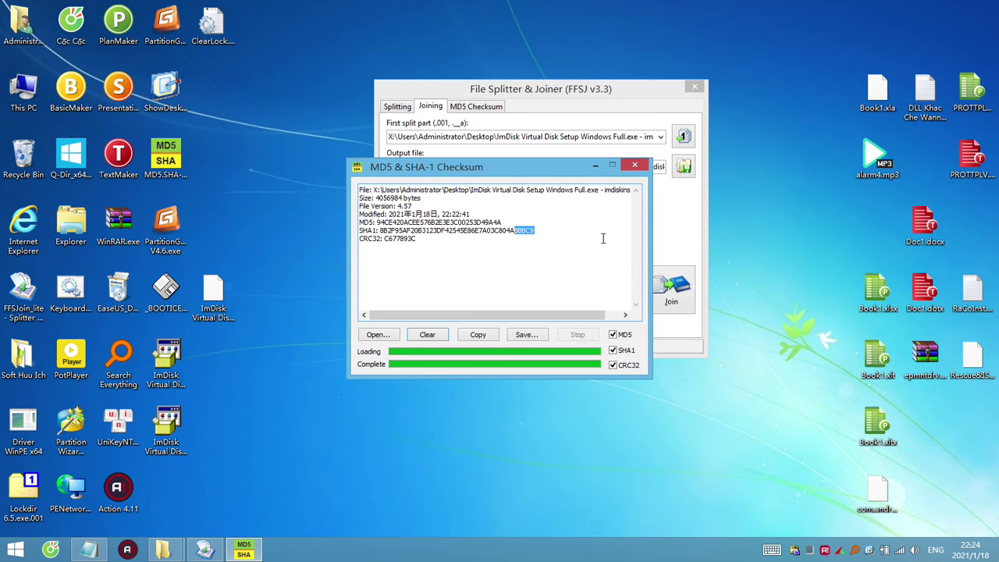
left_click(183, 431)
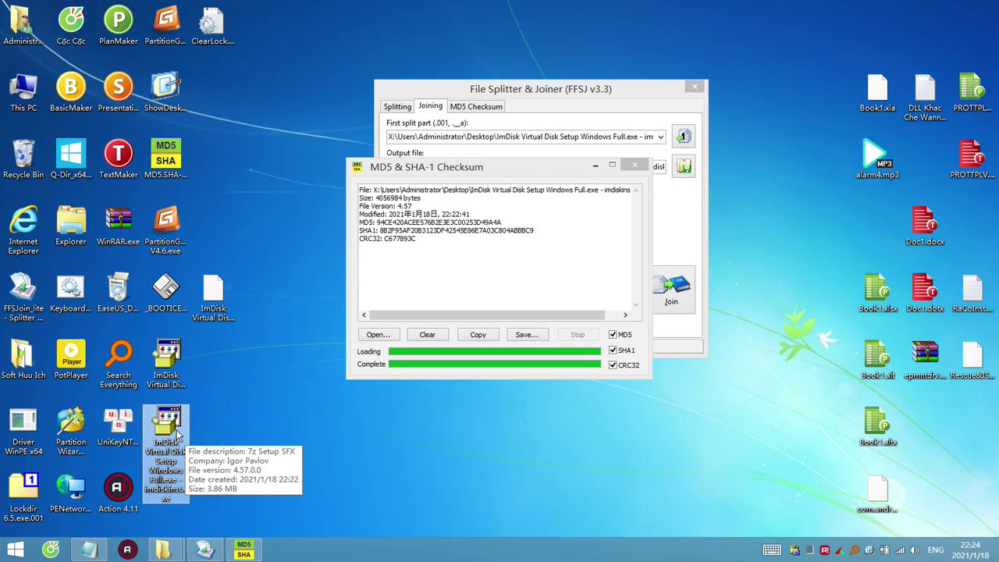
Switch to the Soft Mini Huu Ich folder window and scroll its list down to ResHacker.exe.
left_click(163, 550)
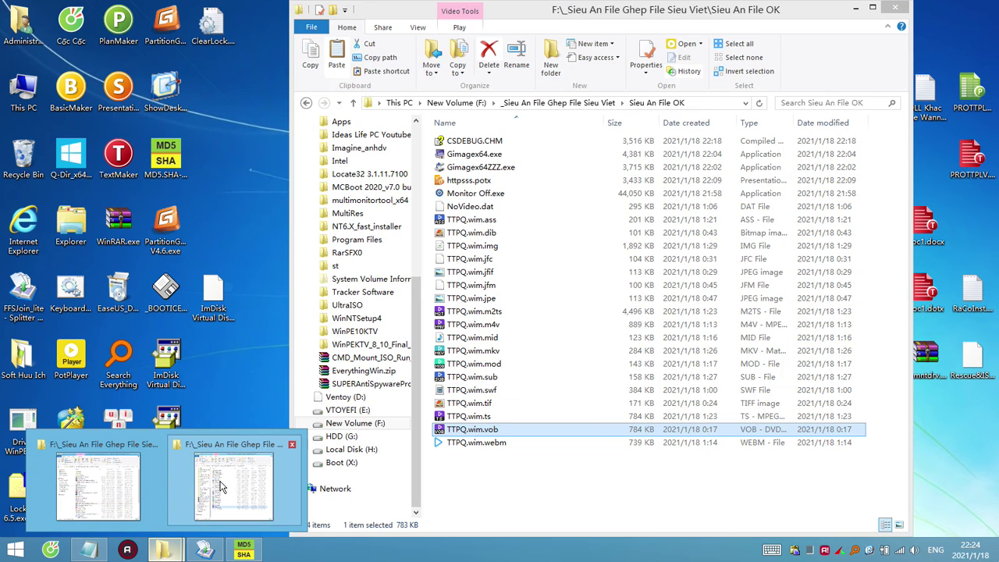
left_click(225, 488)
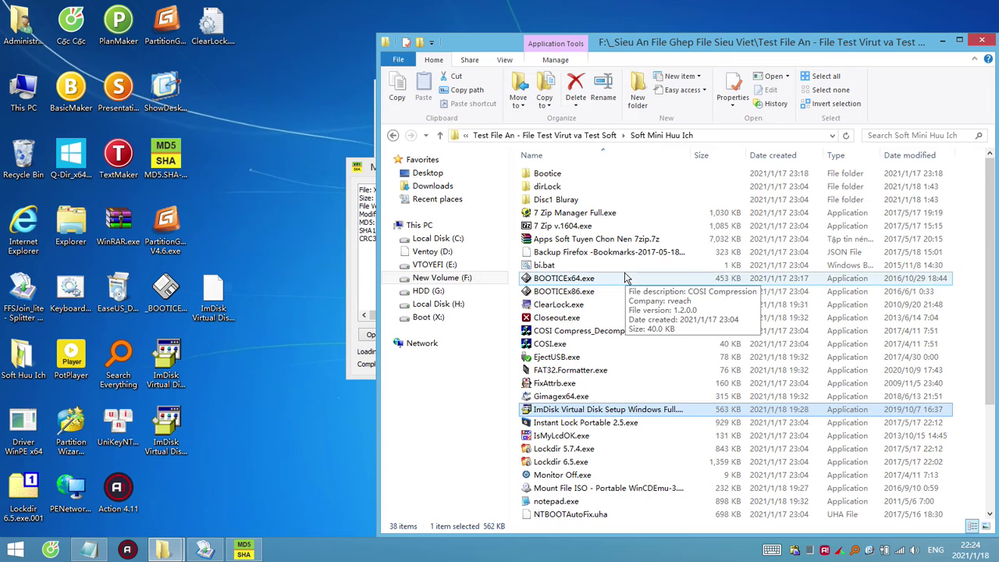
scroll(637, 382, "down", 3)
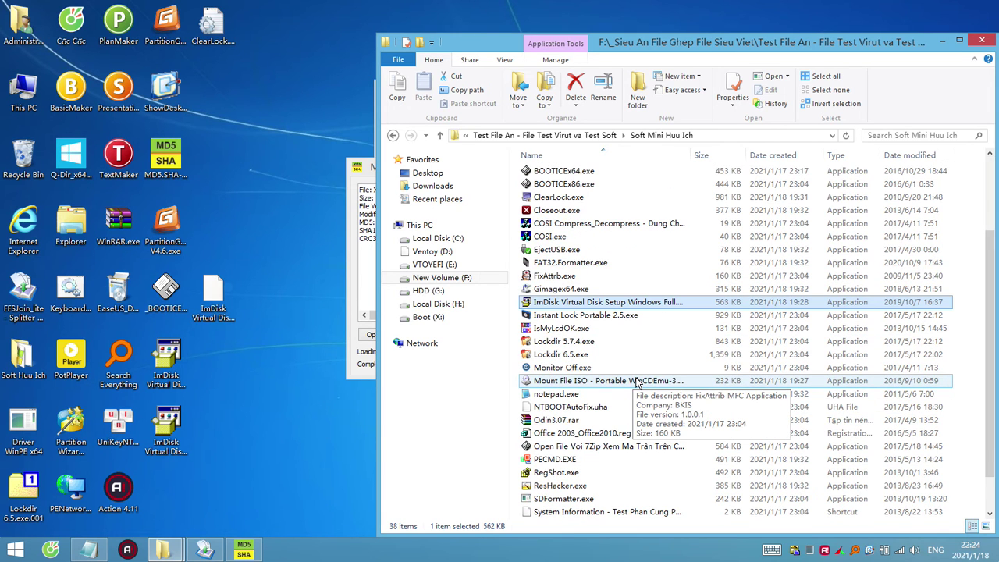
Load ImDisk Virtual Disk .exe into Resource Hacker and open its maximized Version Info 1 [1033] script.
double_click(569, 487)
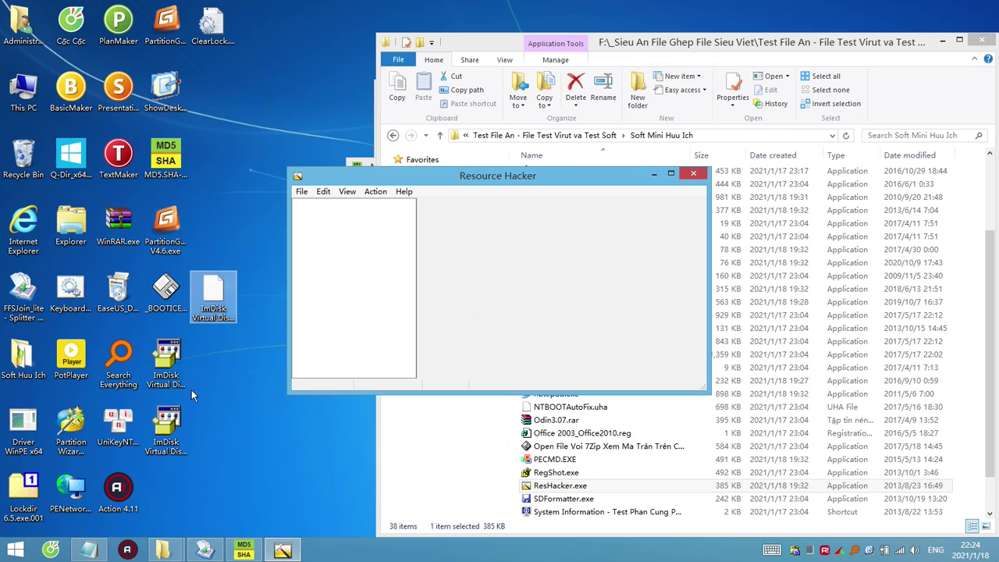
left_click_drag(166, 371, 347, 283)
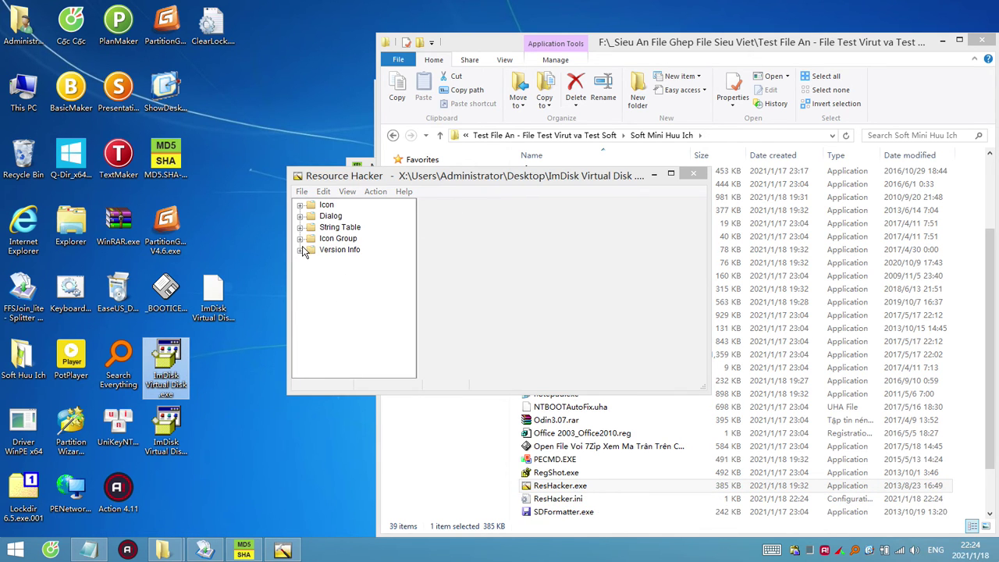
left_click(300, 250)
left_click(325, 261)
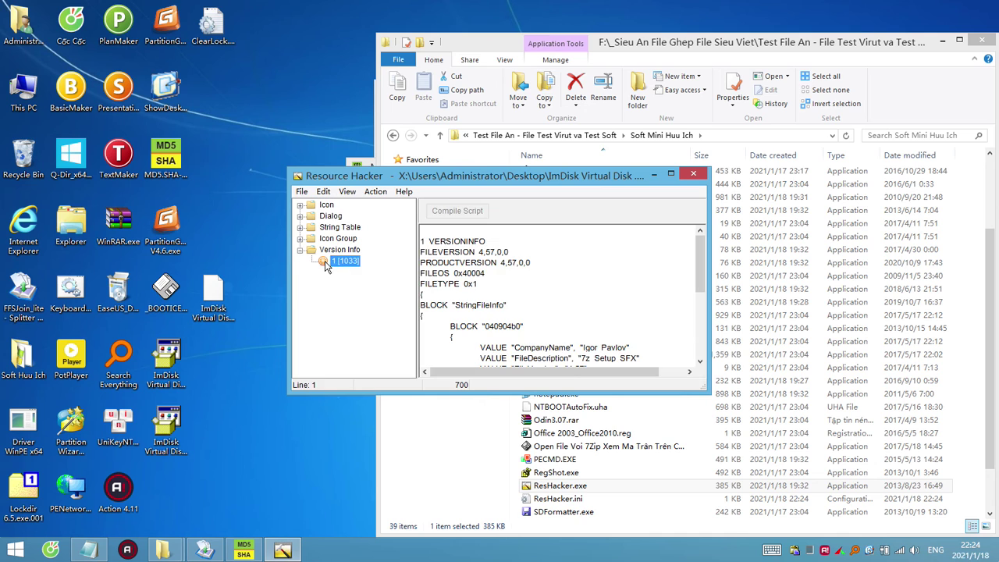
left_click(671, 174)
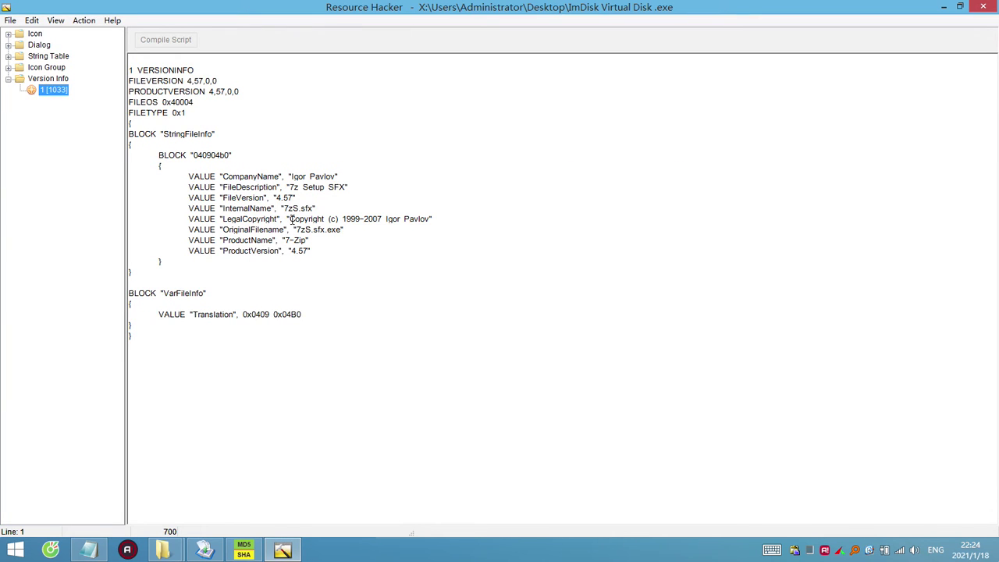
Set LegalCopyright to 'Ideas Life PC', change ProductName from 7-Zip, and select CompanyName for replacement.
left_click_drag(289, 220, 431, 219)
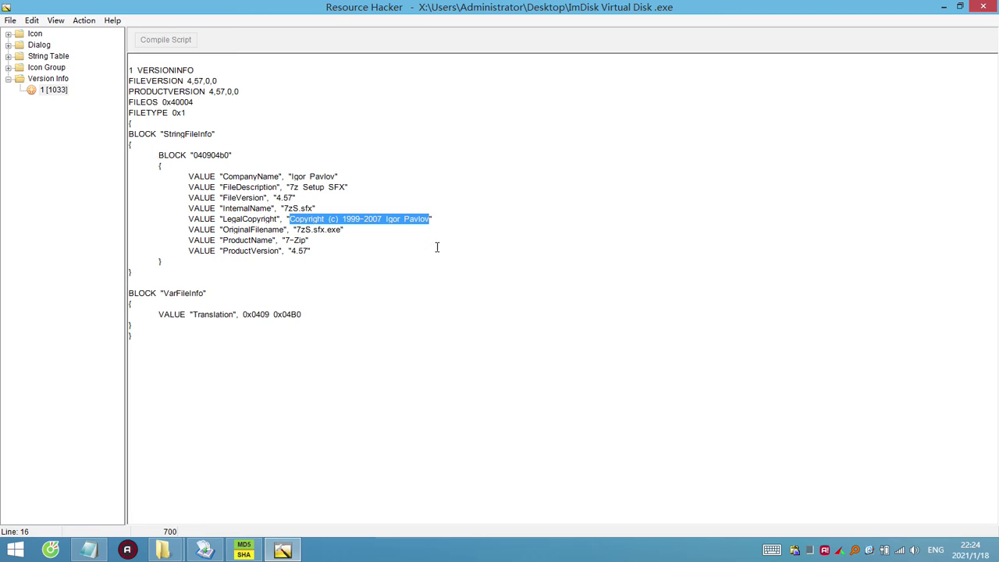
type("Idea")
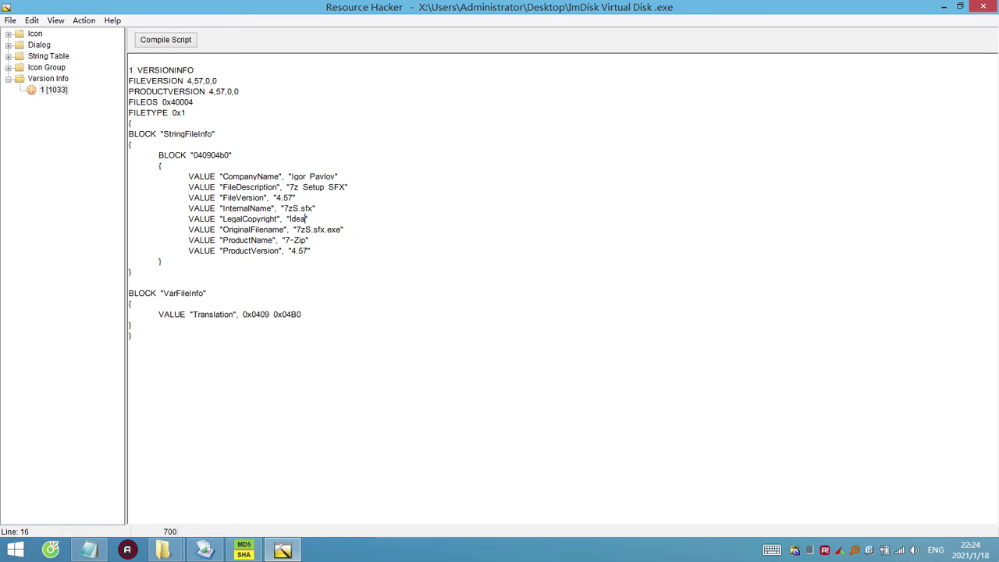
type("s Life PC")
left_click_drag(289, 220, 339, 219)
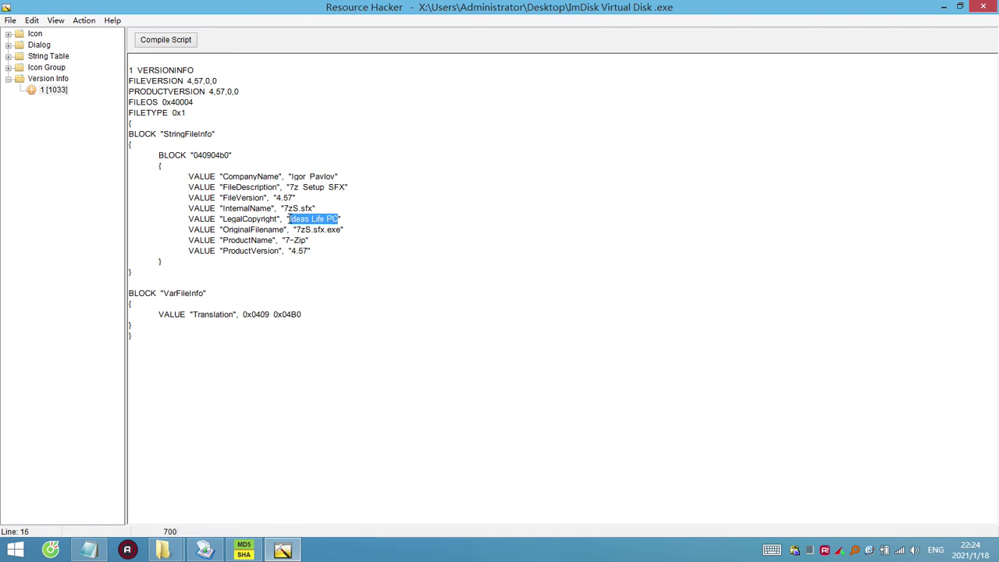
left_click_drag(285, 240, 304, 240)
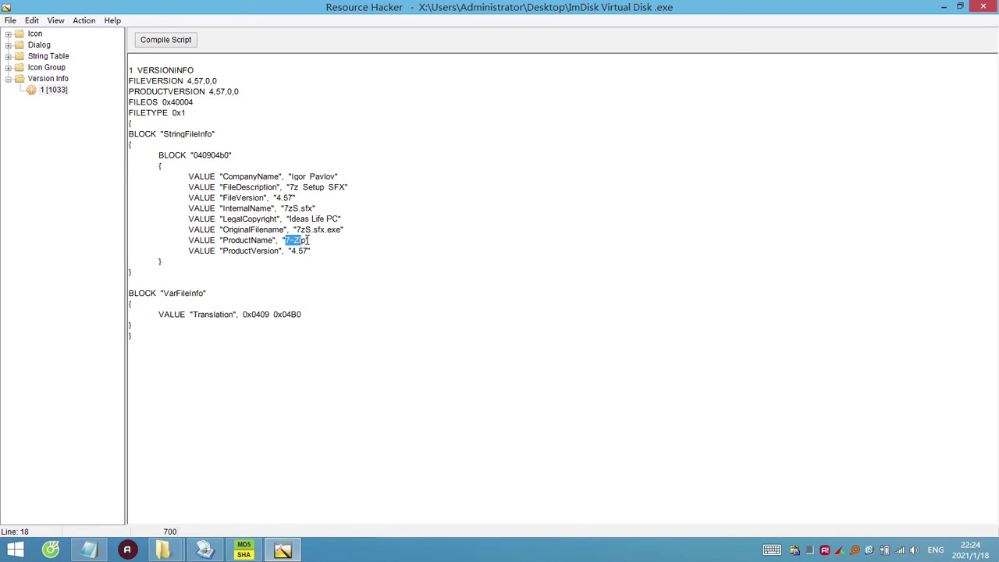
type("HDA")
left_click_drag(291, 176, 338, 177)
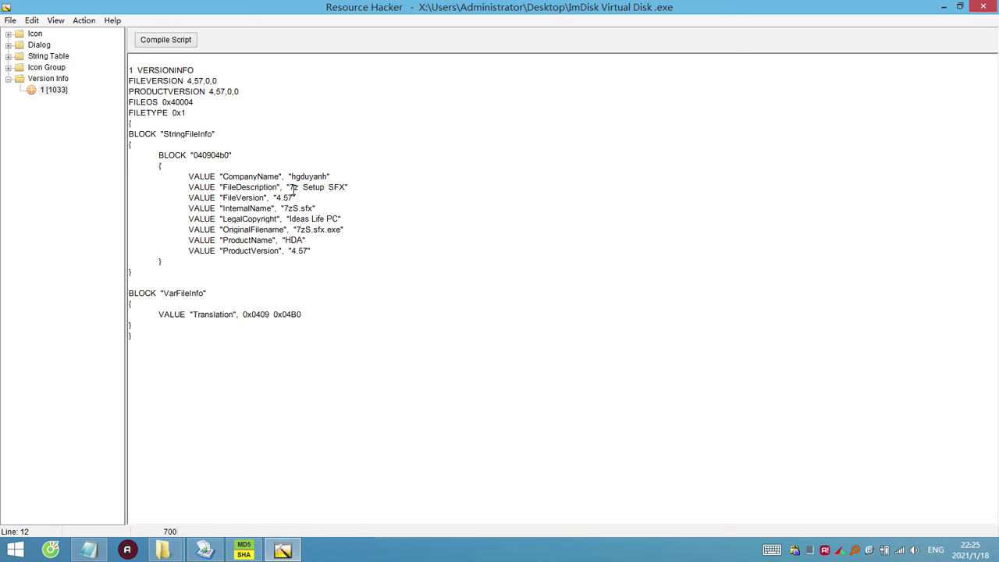
Change the FileDescription to 'Ideas Life PC', compile the script, and save the executable.
left_click_drag(291, 187, 346, 187)
type("Ideas Life PC")
left_click(173, 40)
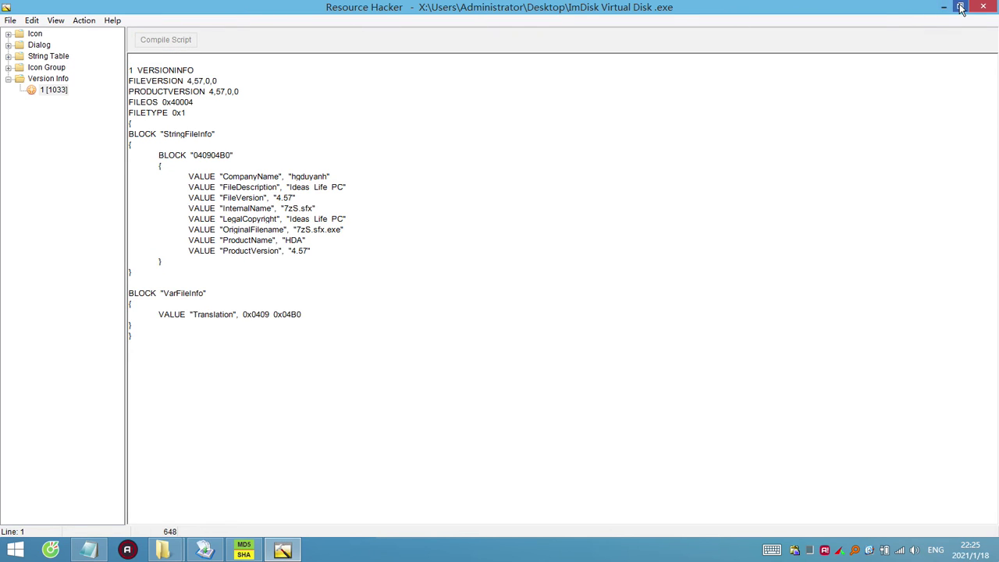
left_click(31, 20)
mouse_move(11, 20)
left_click(26, 50)
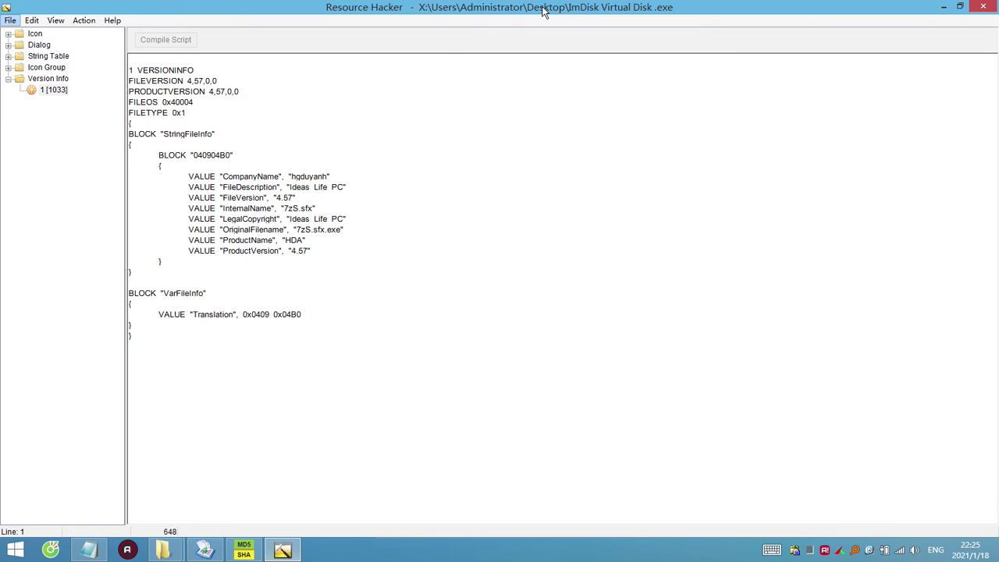
Inspect the icon size entries of Icon Group 159.
left_click(8, 68)
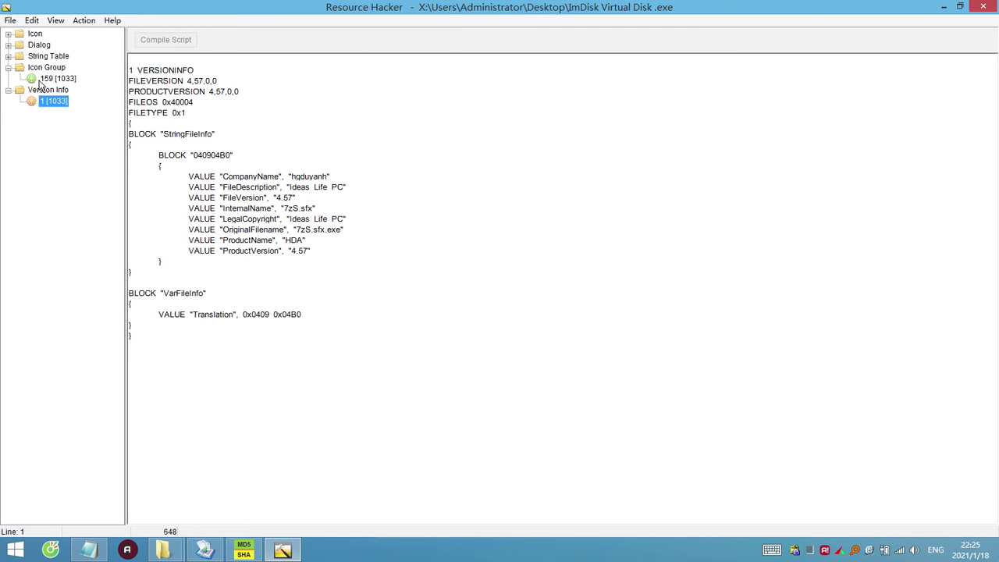
left_click(43, 80)
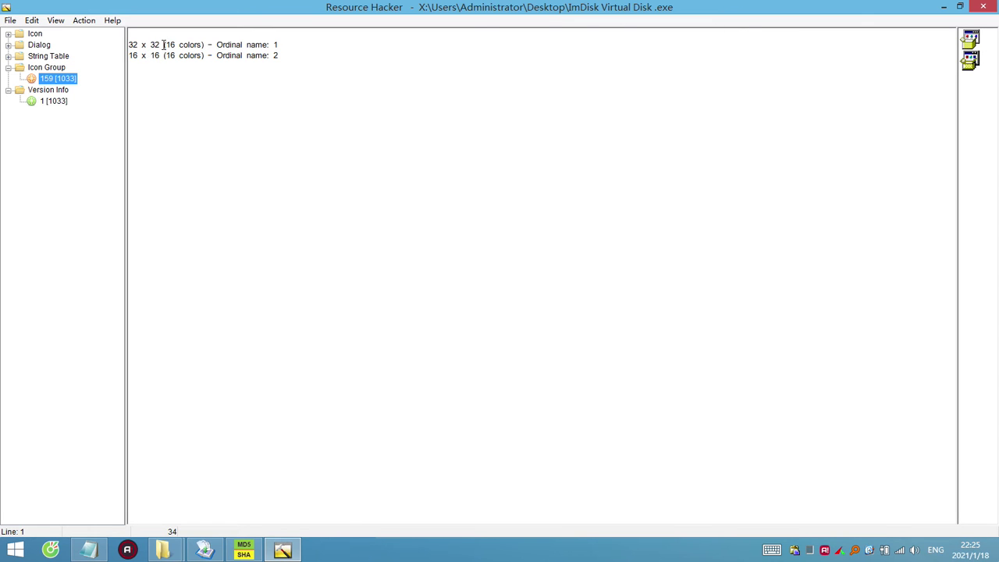
left_click_drag(161, 44, 129, 55)
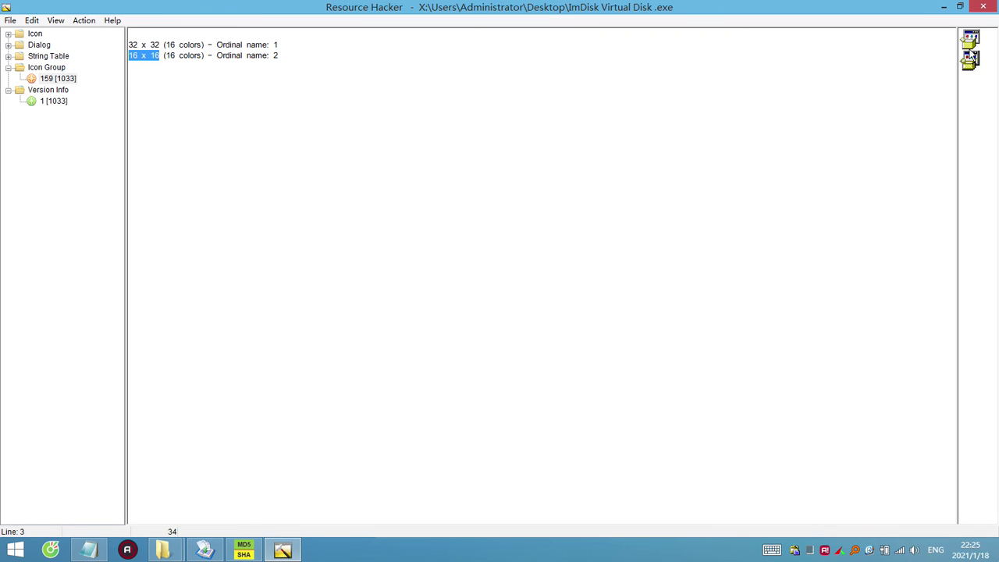
key("shift+F10")
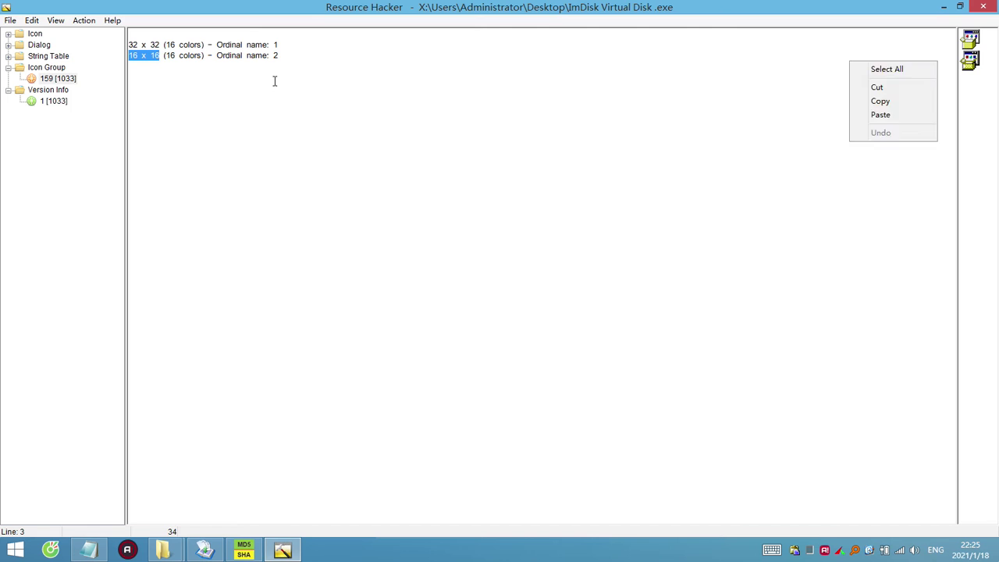
key("Escape")
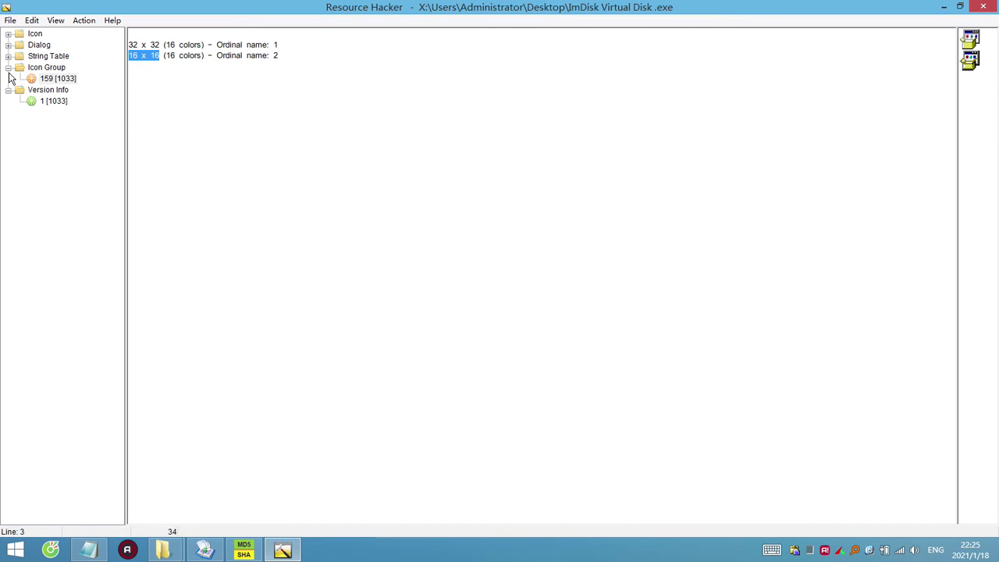
Browse string tables 1 and 5 and icon 1, then close Resource Hacker.
left_click(9, 57)
left_click(53, 68)
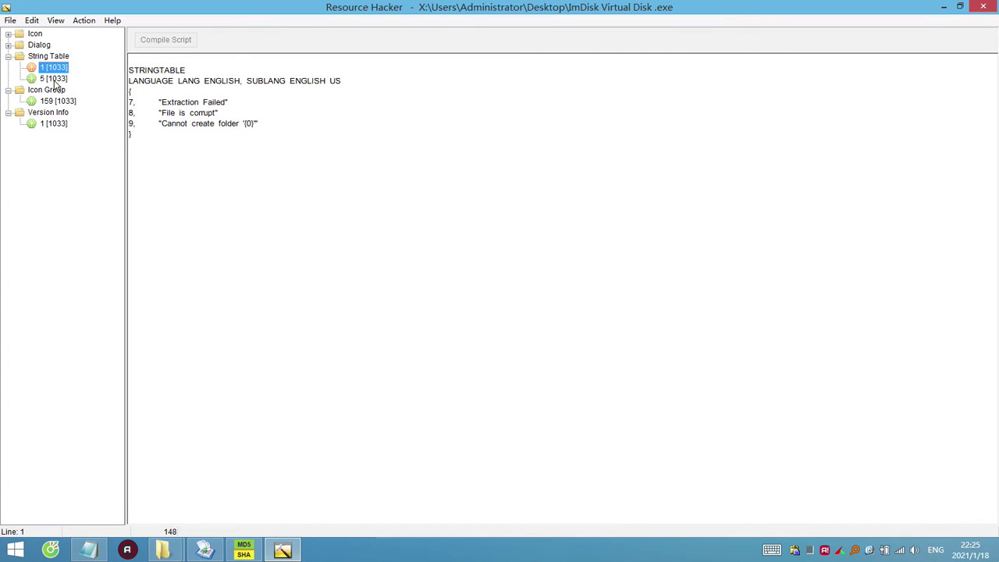
left_click(54, 79)
left_click(54, 68)
left_click(8, 34)
left_click(47, 47)
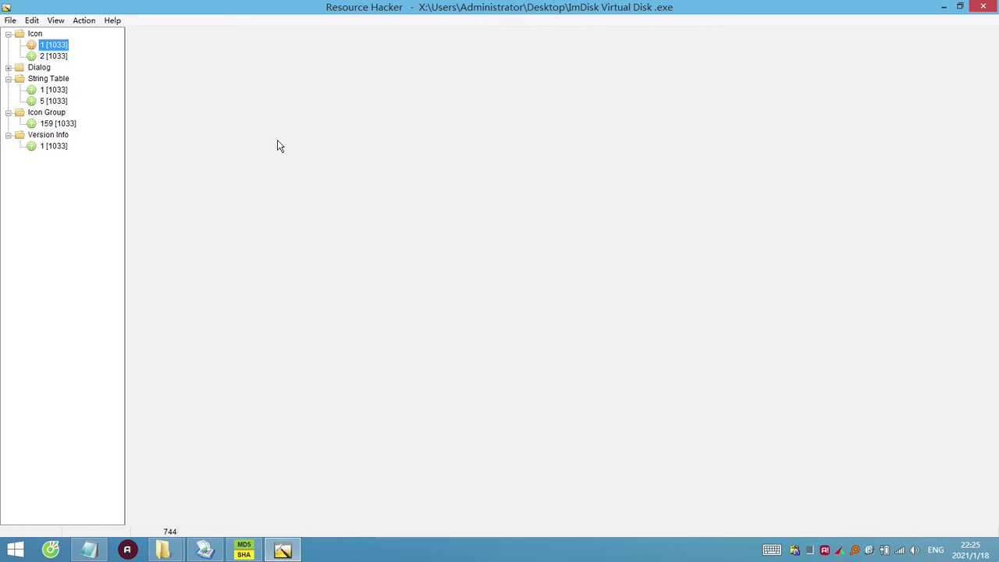
left_click(985, 6)
Clear old results and hash the original ImDisk file in the checksum tool.
left_click(350, 300)
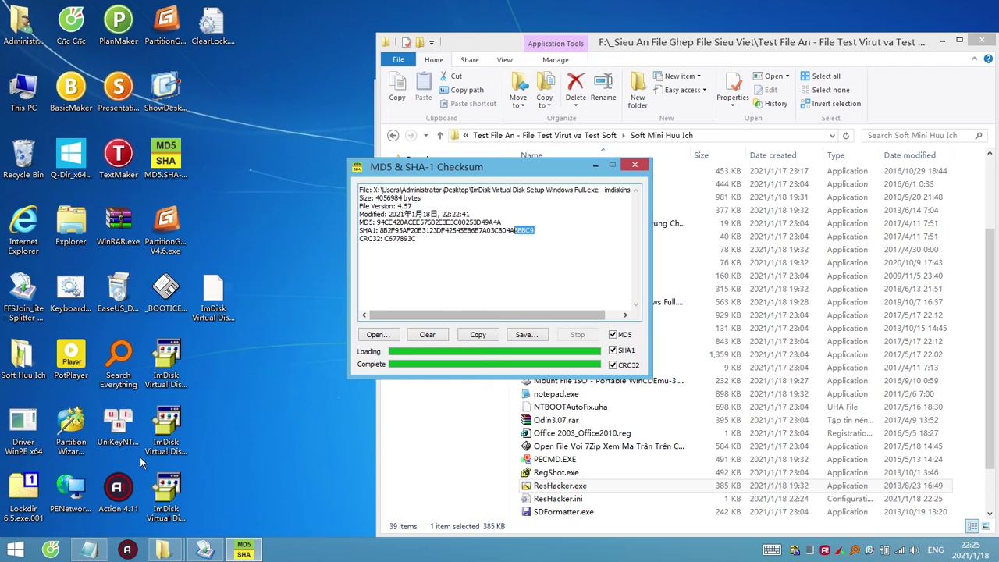
left_click(176, 499)
mouse_move(176, 500)
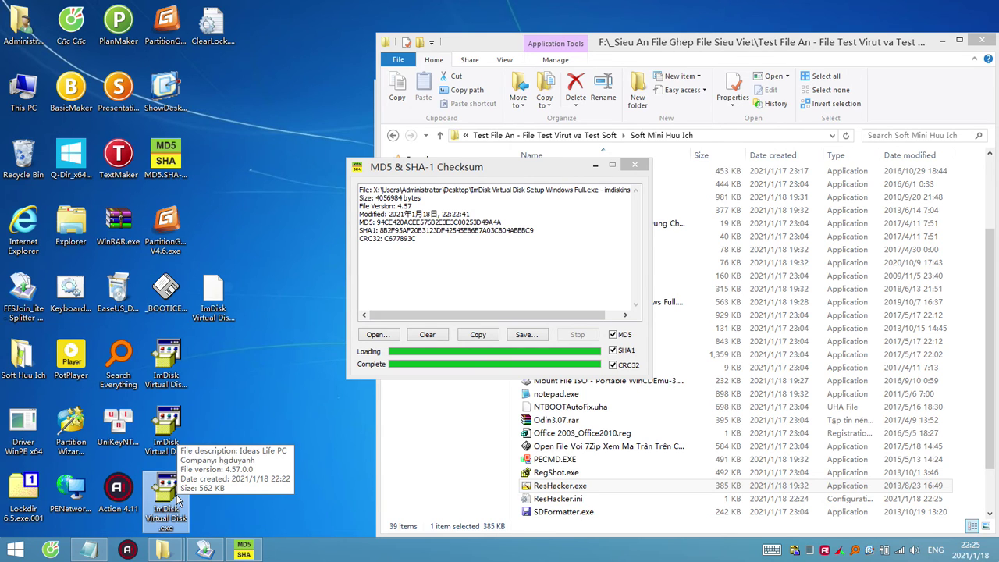
left_click(426, 336)
left_click_drag(166, 363, 474, 265)
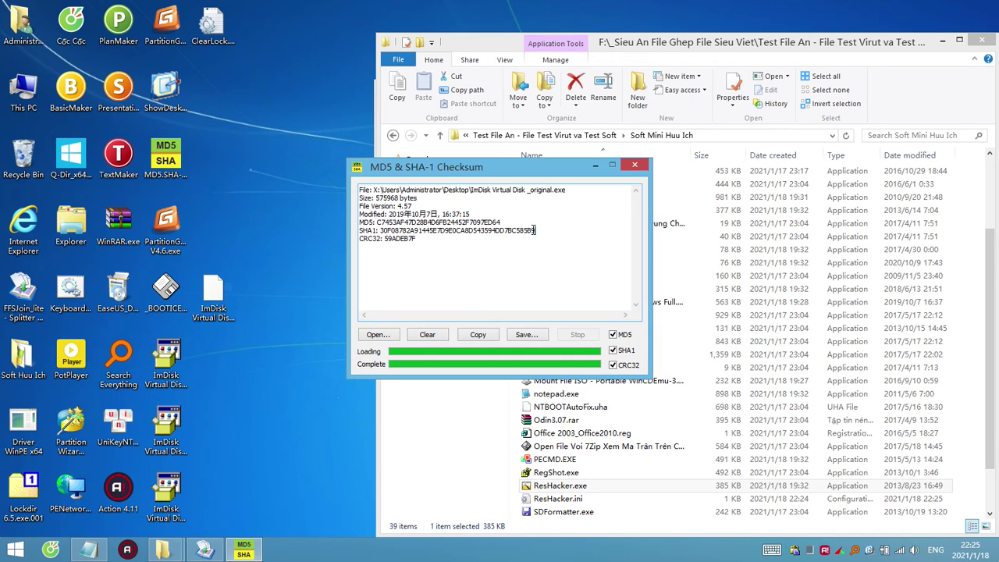
left_click_drag(535, 231, 520, 231)
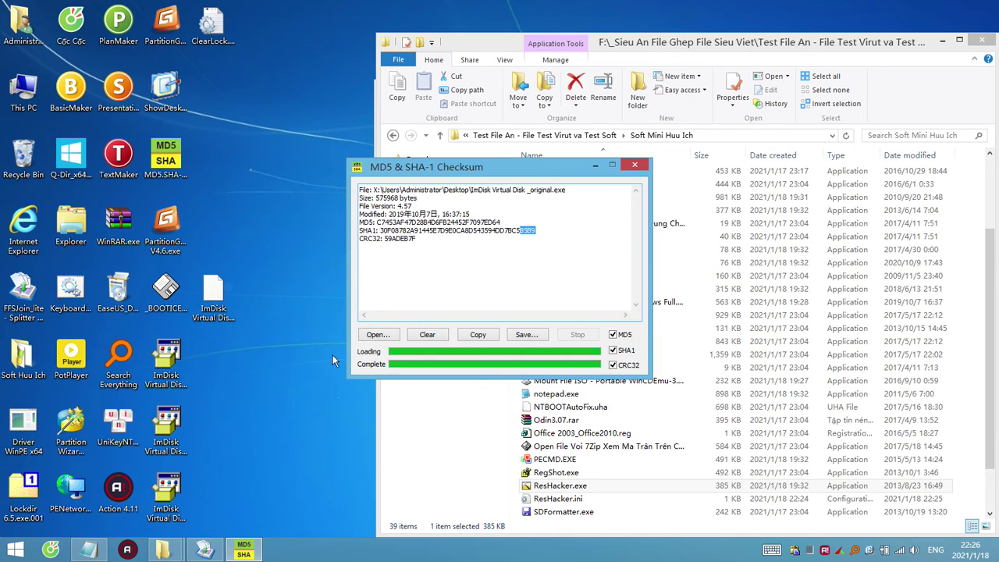
Clear results and hash the edited ImDisk Virtual Disk file, checking its SHA1.
left_click(428, 335)
left_click_drag(164, 500, 500, 292)
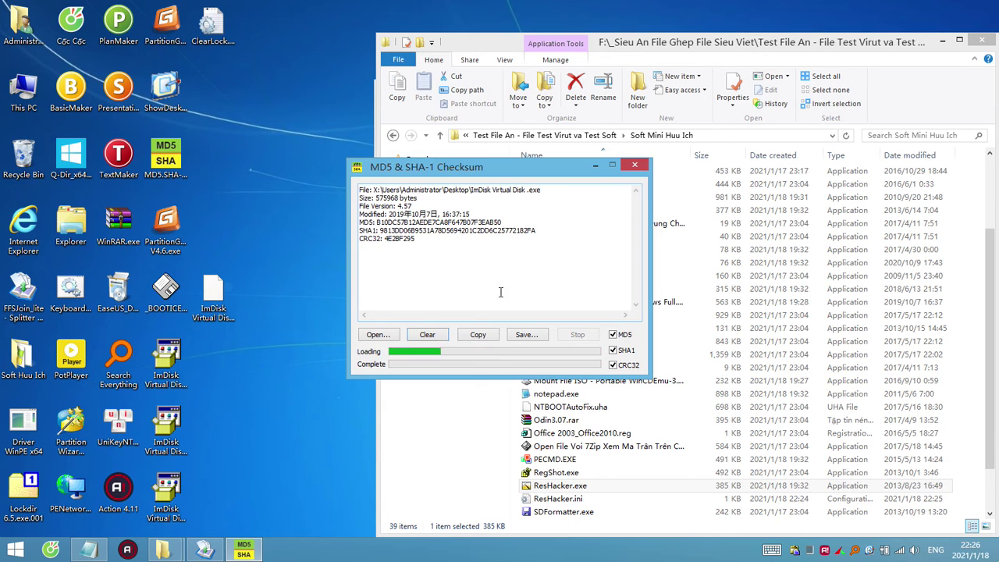
left_click_drag(552, 239, 506, 226)
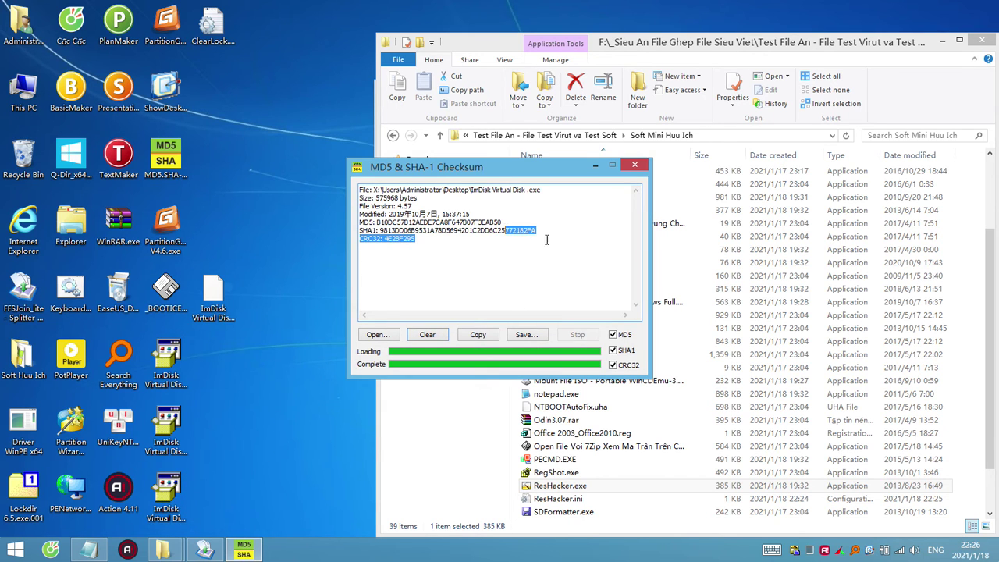
left_click(560, 236)
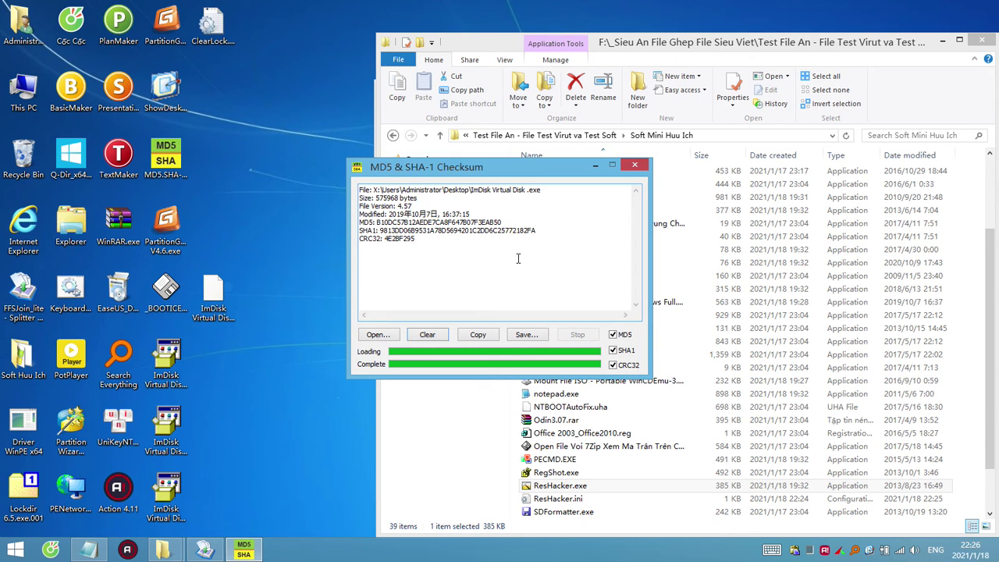
left_click_drag(536, 233, 492, 231)
Compare the MD5/SHA1 values against the desktop ImDisk files, then close the checksum tool.
left_click(217, 494)
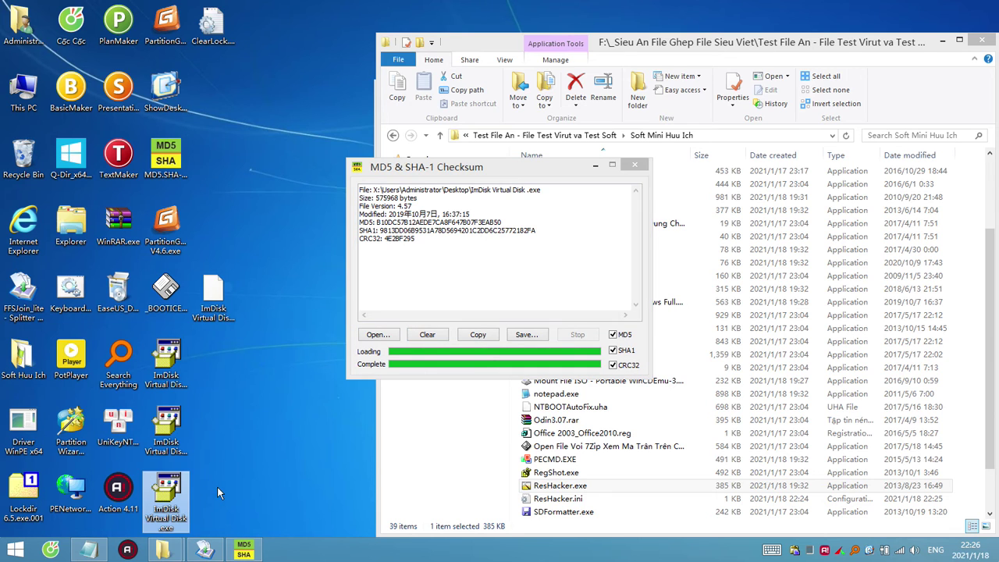
left_click(219, 487)
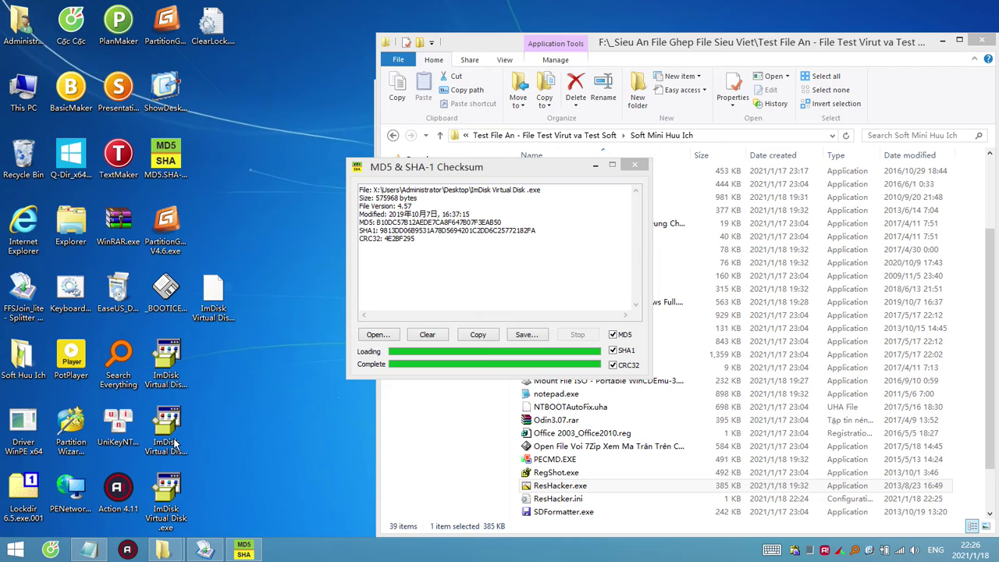
mouse_move(175, 444)
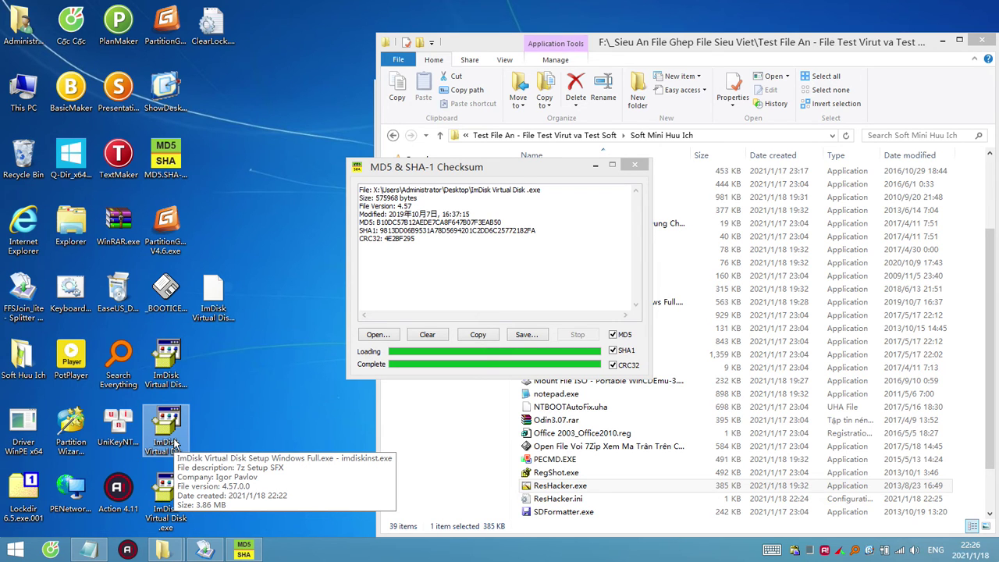
left_click(172, 512)
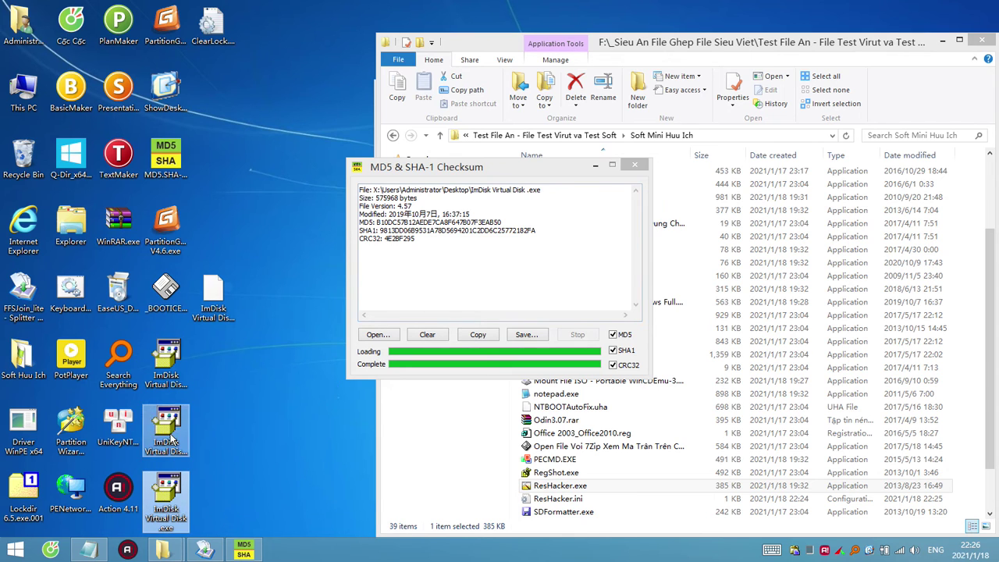
left_click(169, 366)
key("Down")
key("Up")
key("Down")
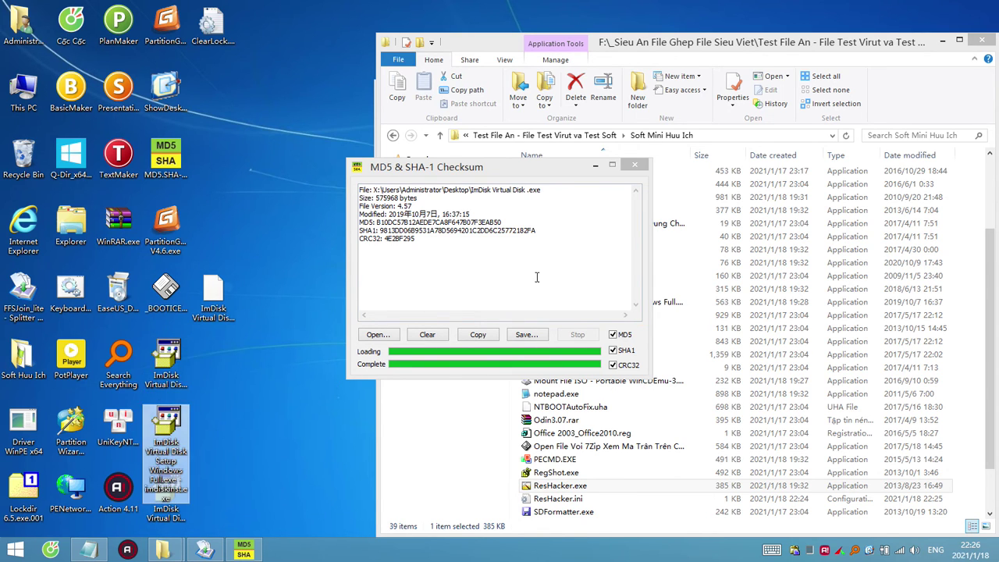
left_click_drag(537, 231, 417, 222)
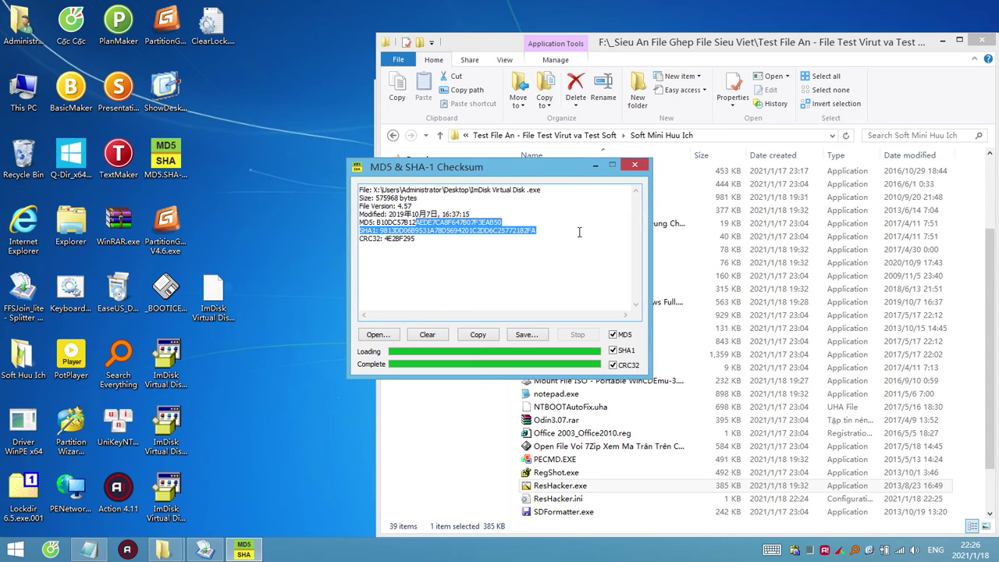
left_click(634, 166)
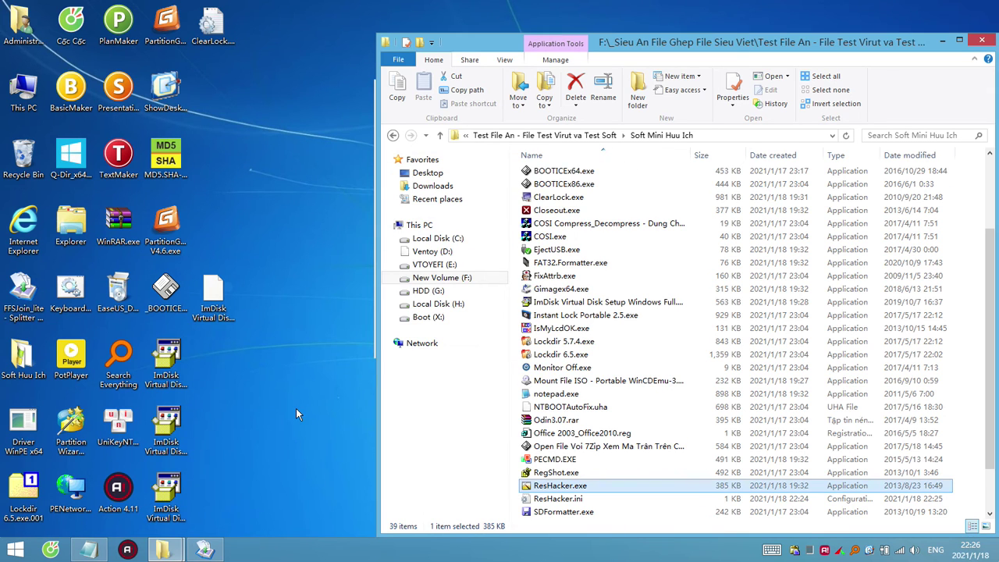
Locate and select Closeout.exe in the Soft Mini Huu Ich folder.
left_click(218, 308)
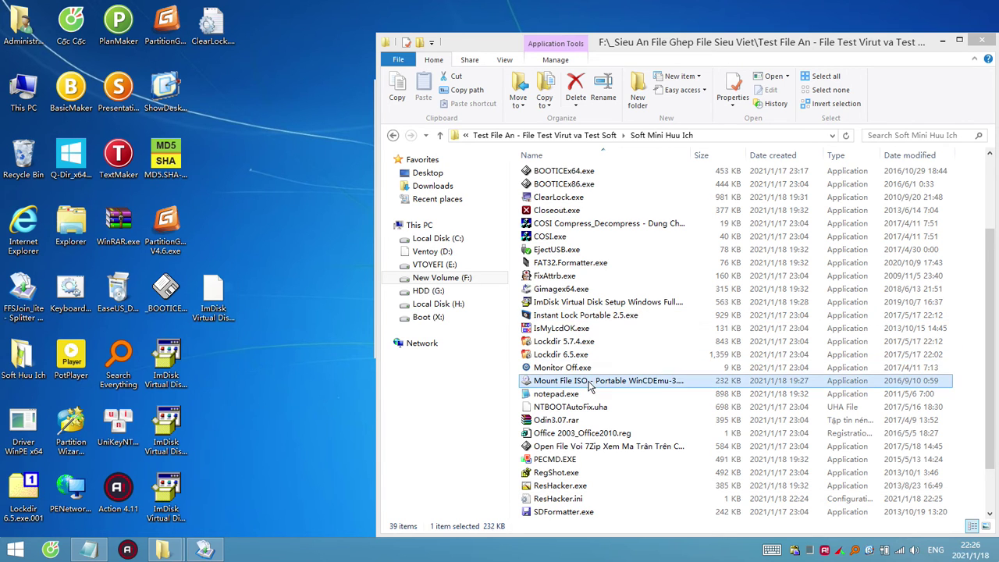
left_click(587, 342)
left_click(593, 288)
left_click(586, 302)
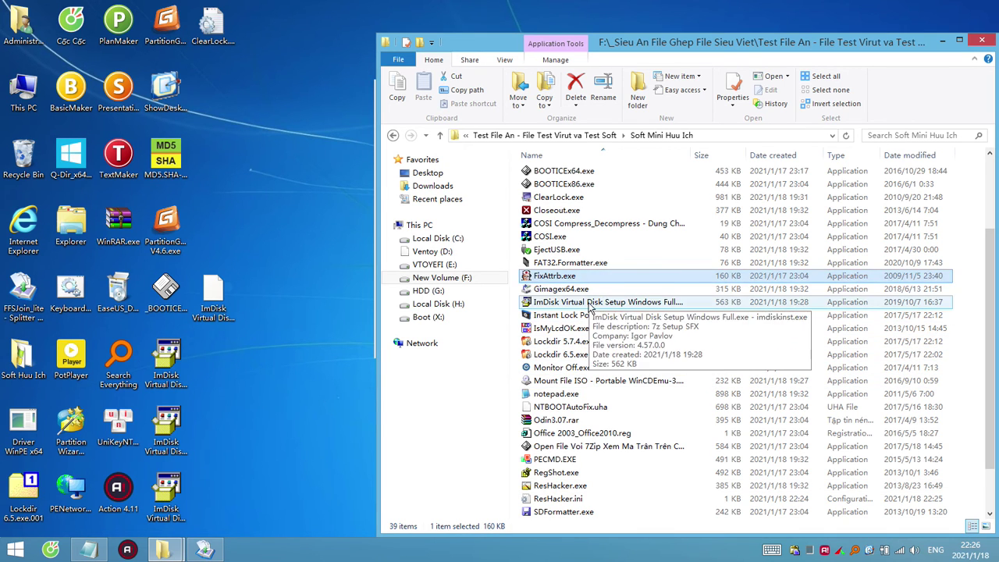
left_click(575, 262)
left_click(577, 237)
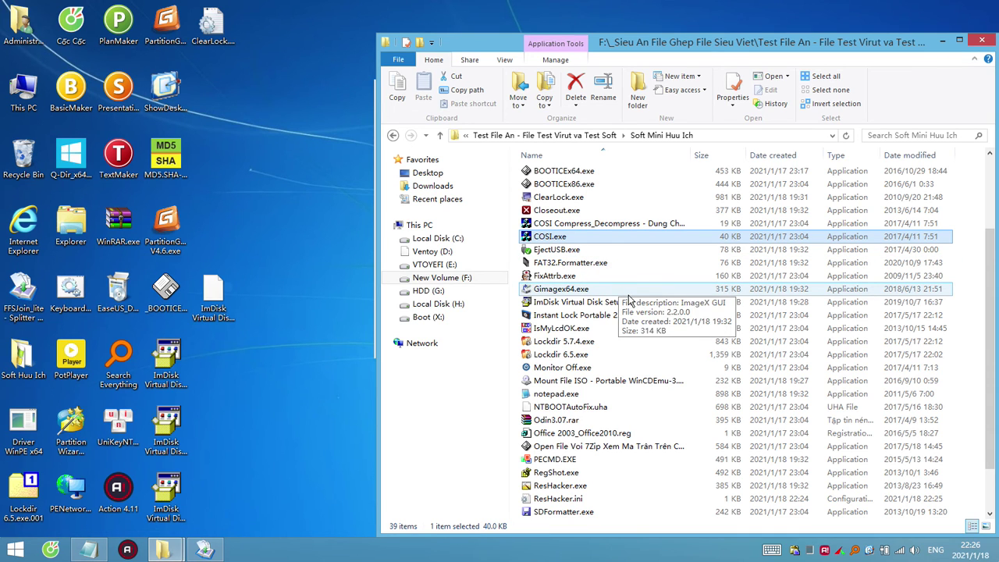
left_click(577, 213)
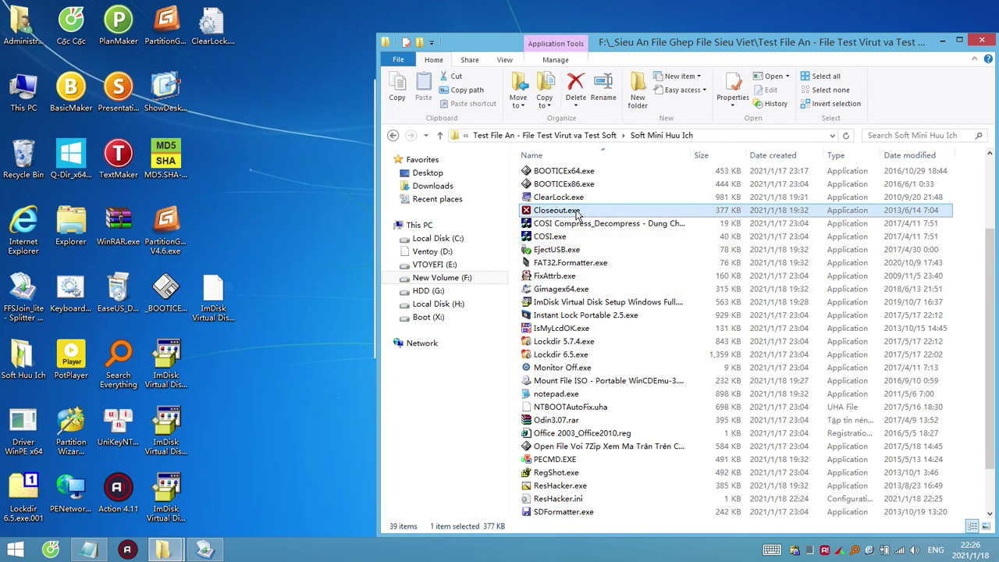
Inspect Closeout.exe as an archive, then paste a copy onto the desktop.
right_click(576, 213)
mouse_move(726, 303)
left_click(768, 310)
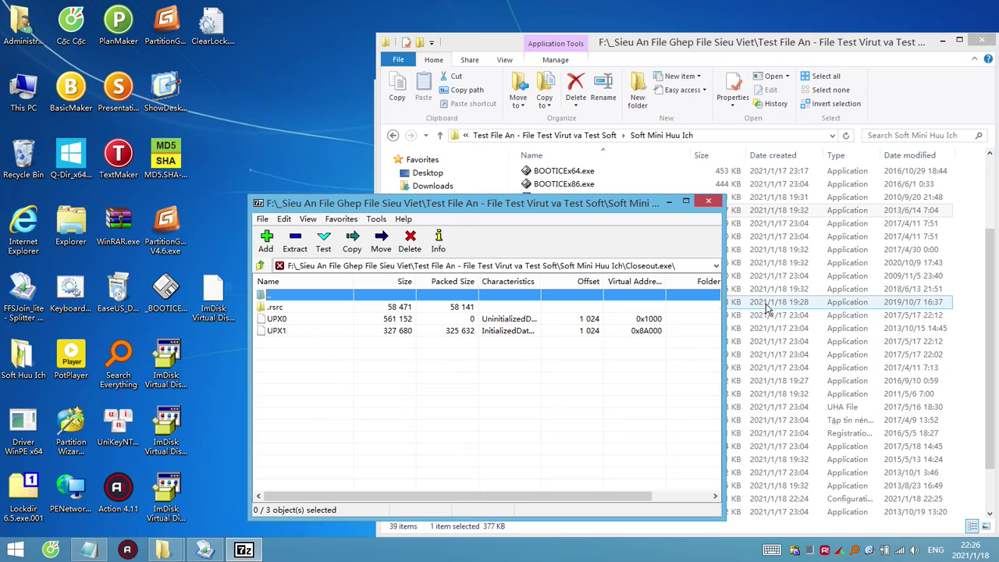
left_click(709, 202)
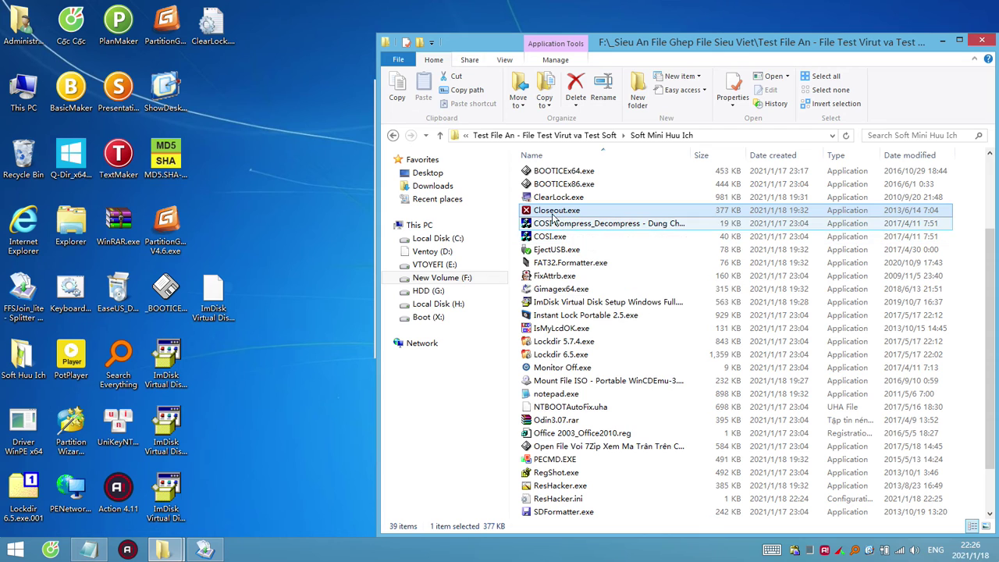
left_click(300, 299)
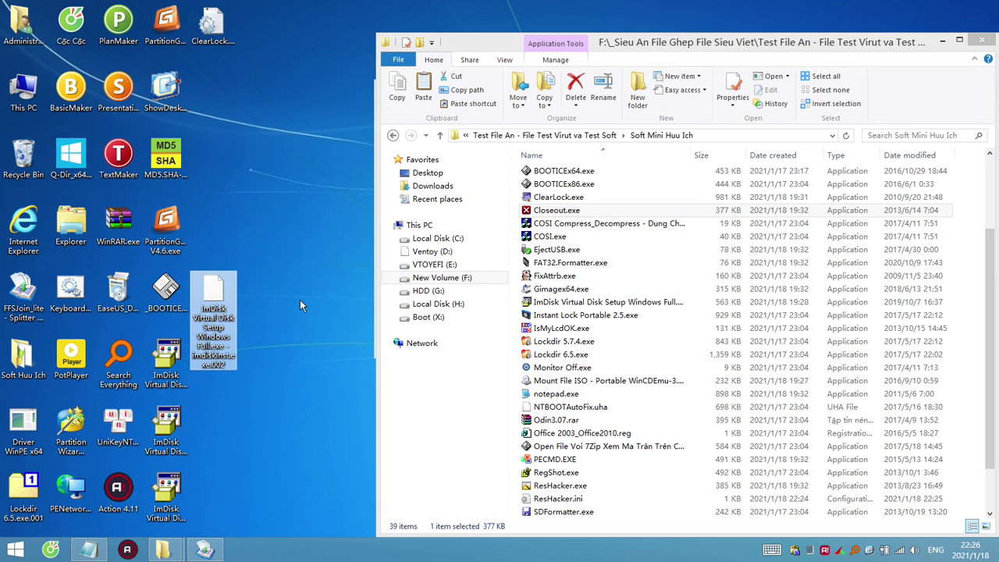
key("ctrl+v")
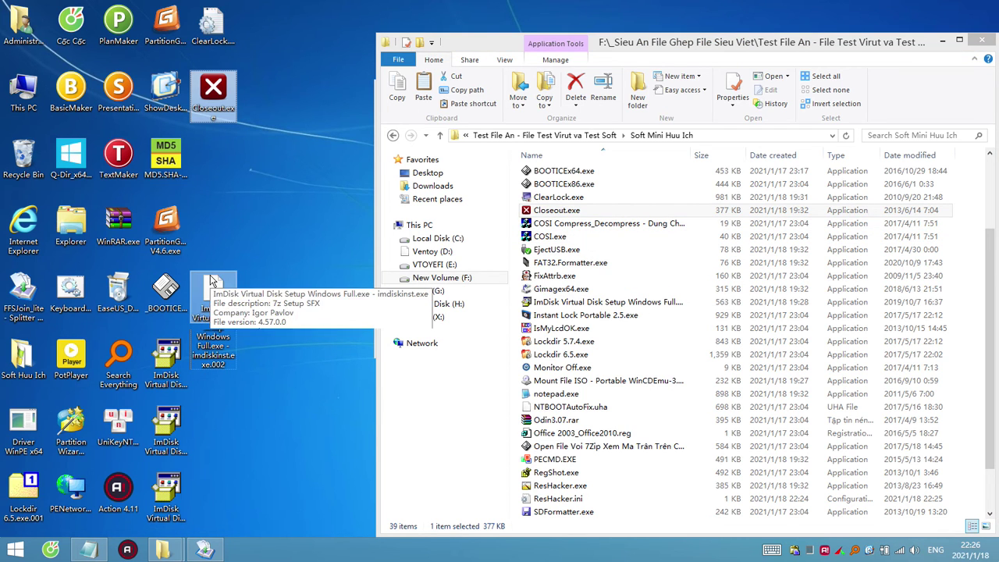
Rename the desktop Closeout.exe copy to Closeout.exe.001.
left_click(220, 116)
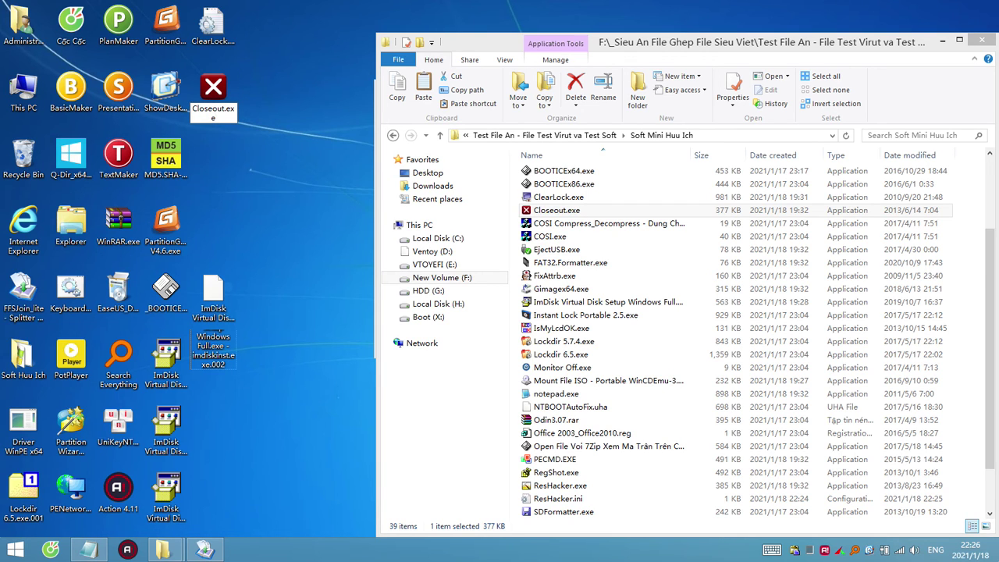
type(".001")
key("shift+Left")
key("shift+Left")
key("shift+Left")
key("shift+Left")
key("shift+Left")
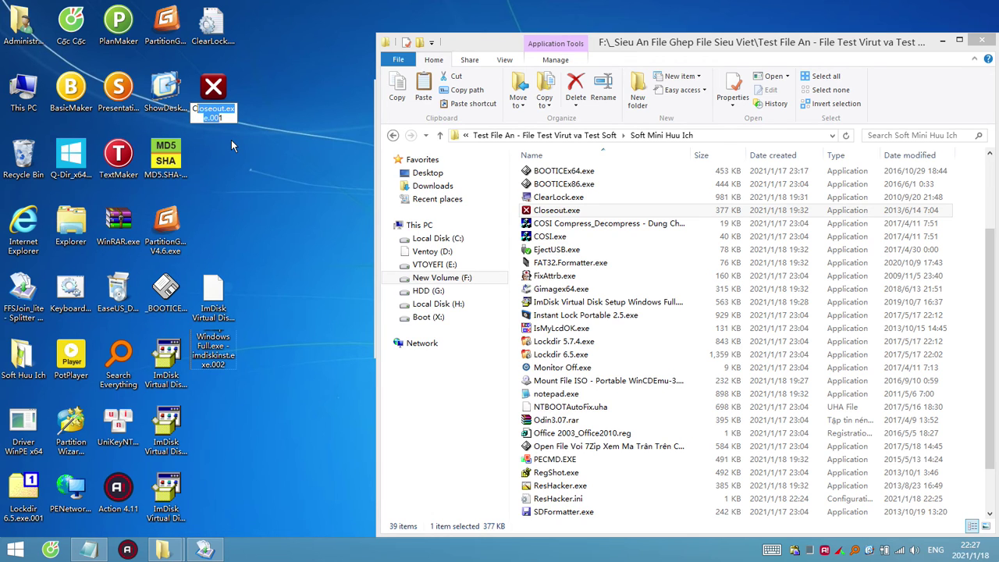
key("shift+Left")
key("ctrl+c")
key("Return")
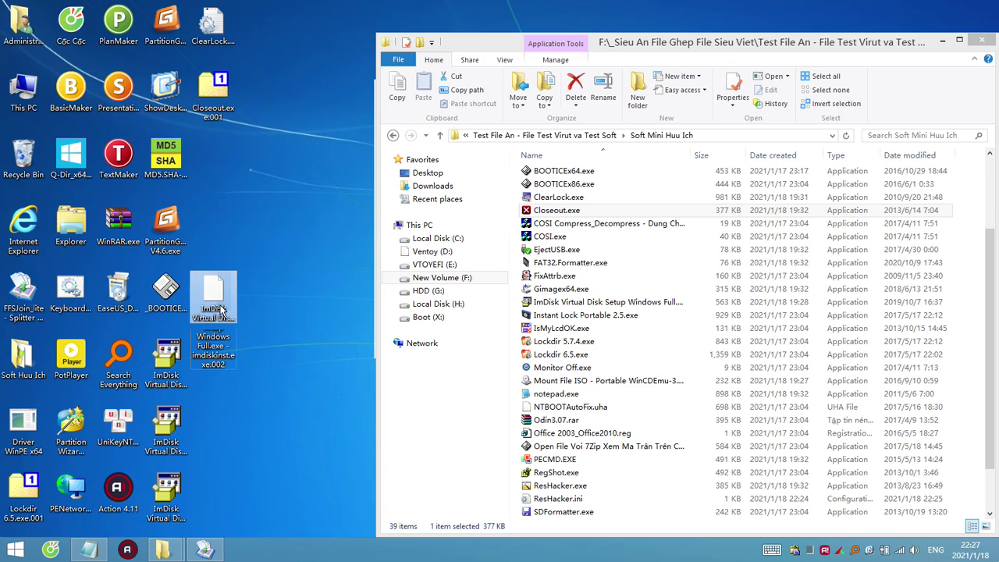
Rename the ImDisk setup file to Closeout.exe.002.
left_click(219, 313)
key("F2")
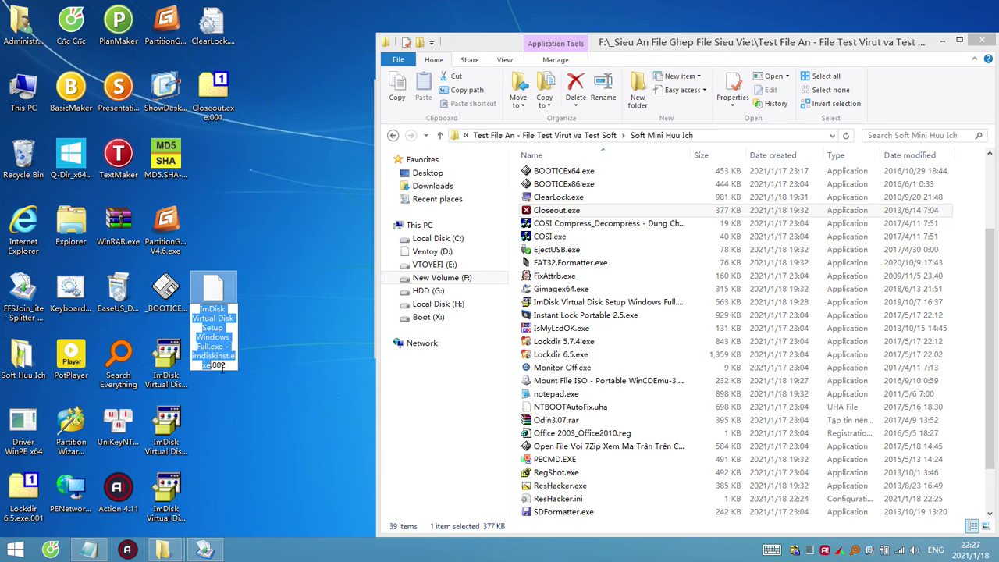
key("ctrl+v")
key("Return")
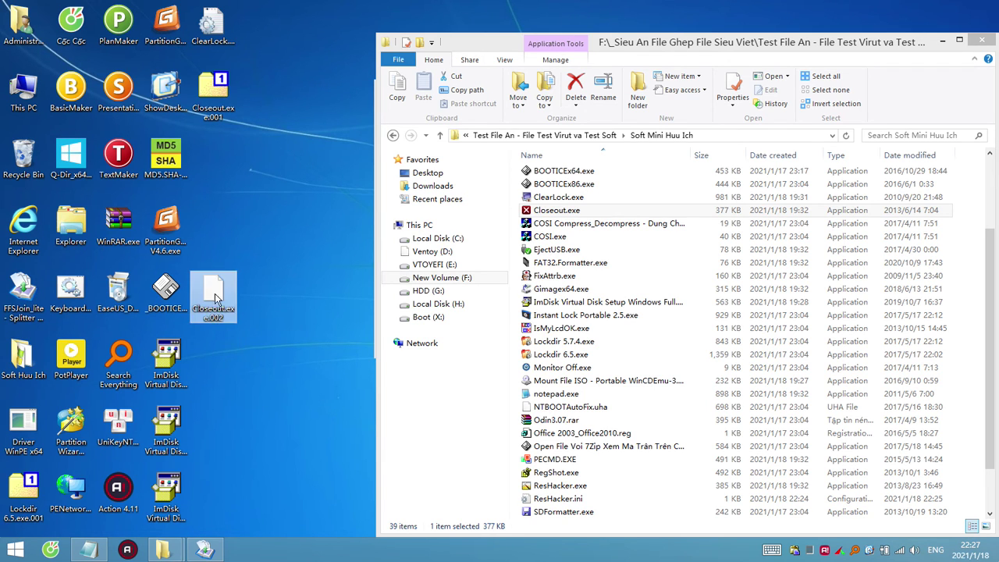
Place Closeout.exe.002 under .001 and join them in FFSJ from Closeout.exe.001.
left_click_drag(217, 299, 218, 160)
left_click(217, 544)
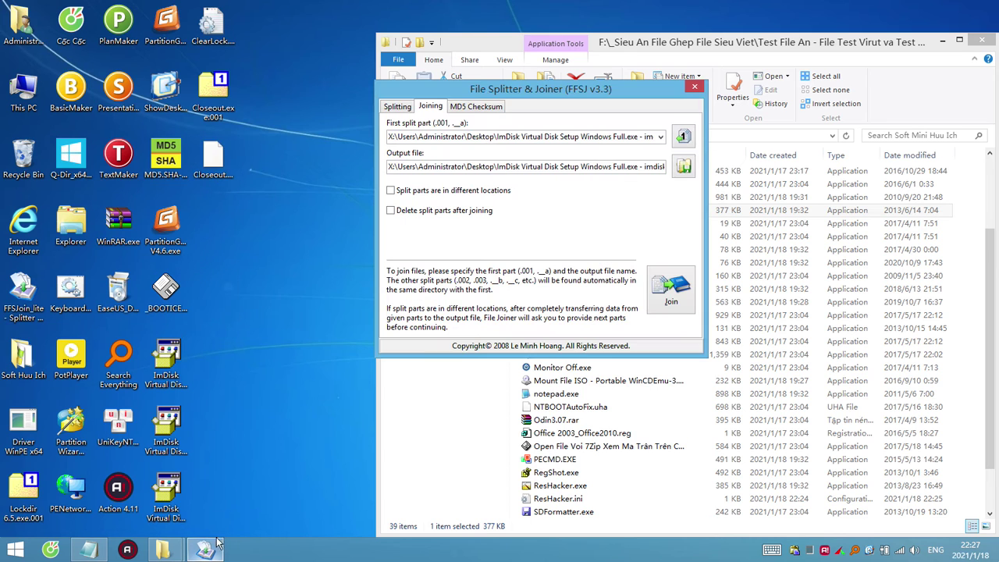
left_click_drag(210, 94, 503, 137)
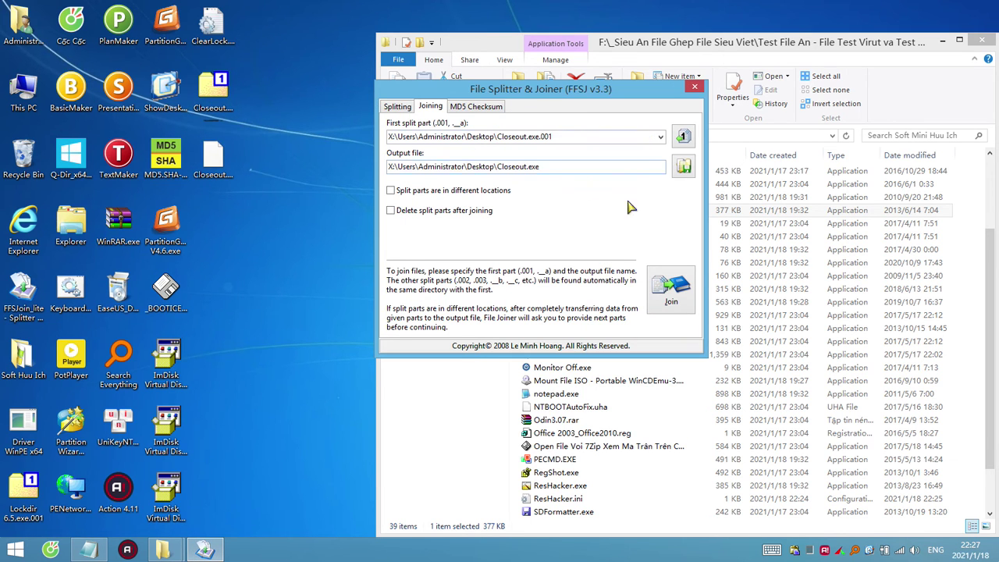
left_click(673, 295)
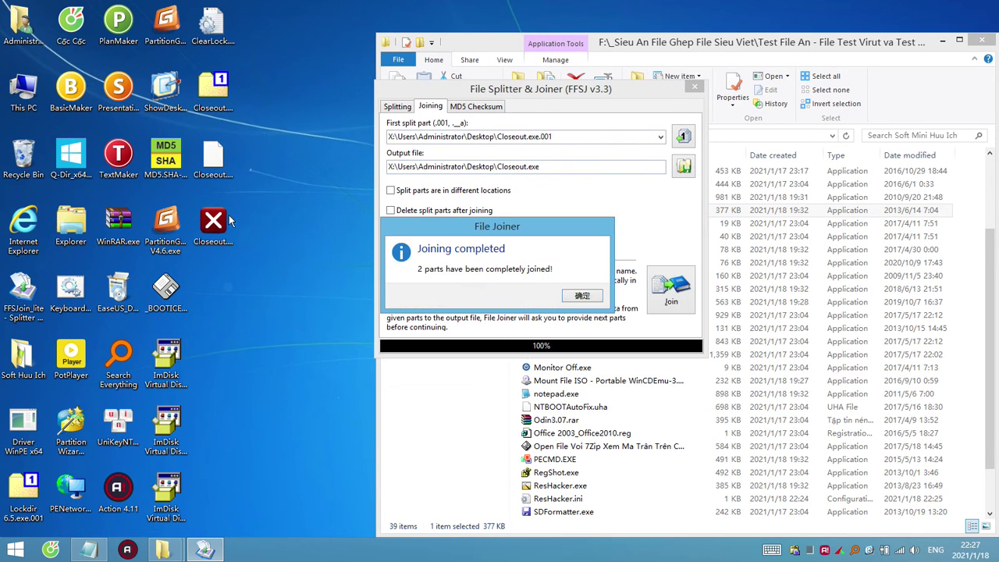
Select the new Closeout.exe and dismiss the Notepad prompt and joining-completed message.
left_click(222, 232)
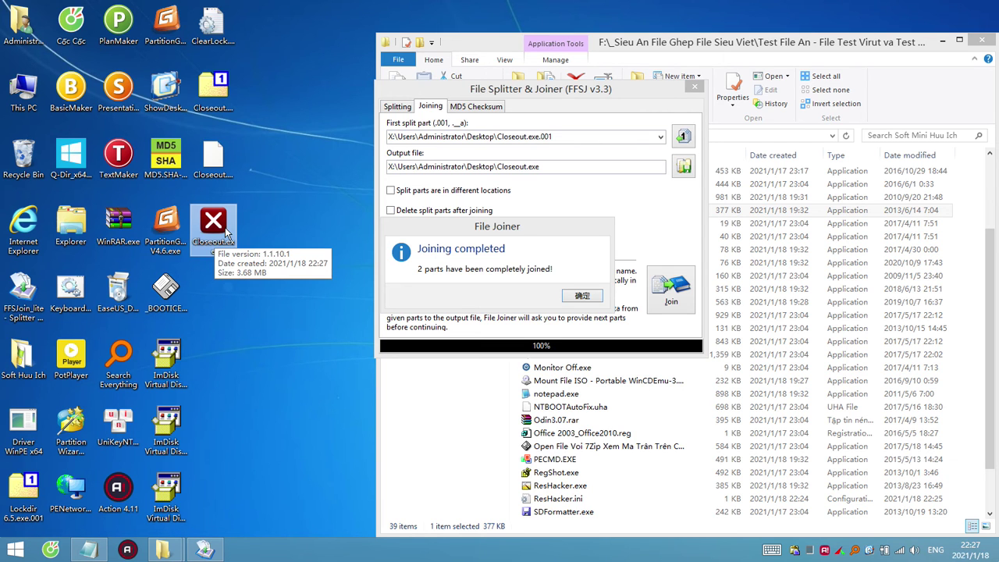
key("alt+F4")
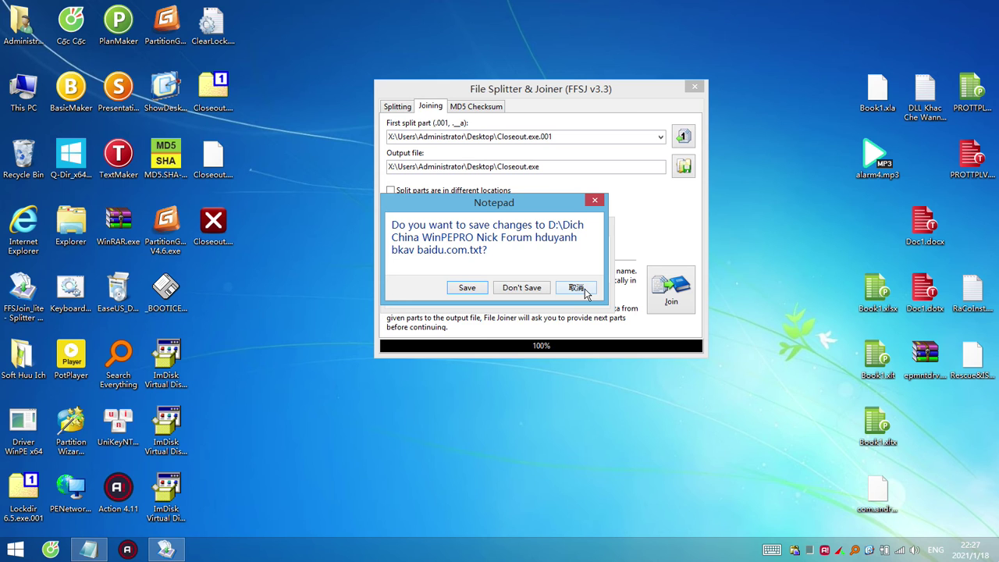
left_click(577, 288)
left_click(582, 296)
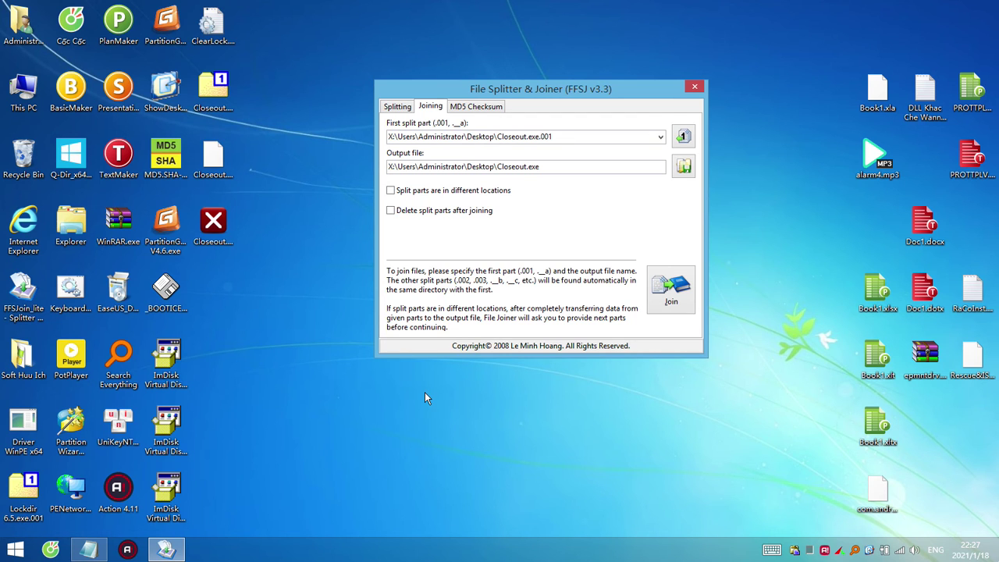
right_click(222, 226)
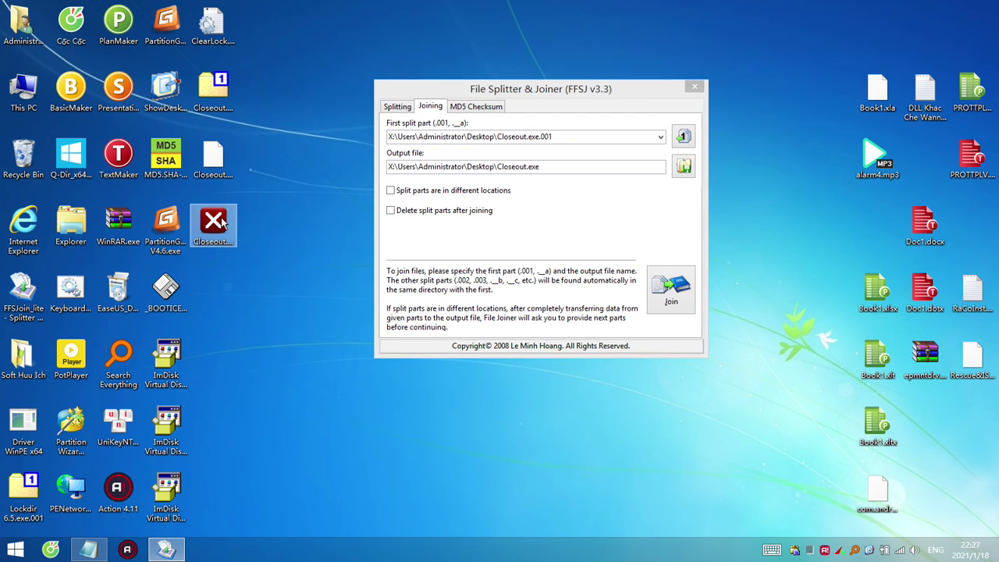
left_click(326, 290)
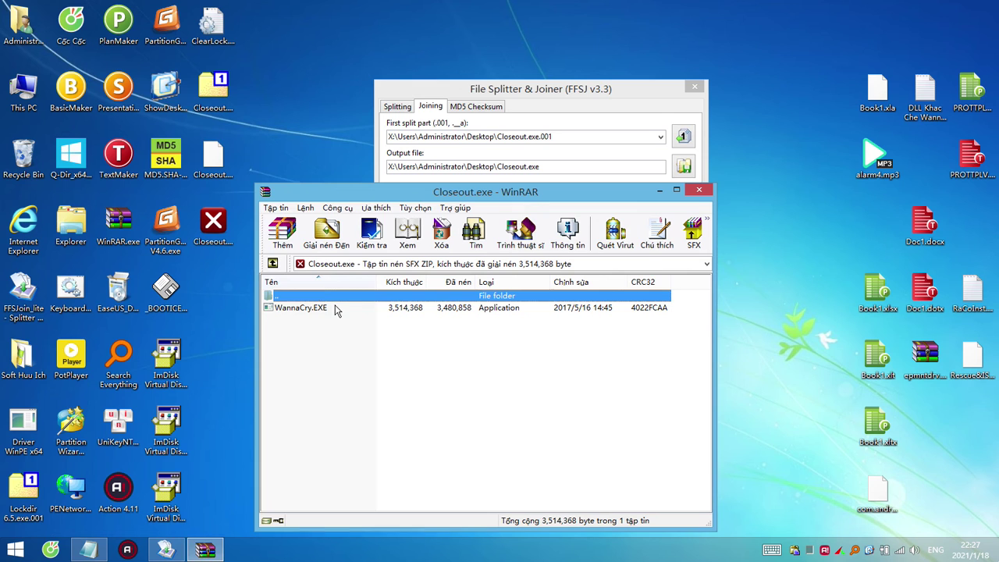
left_click(332, 308)
left_click(699, 190)
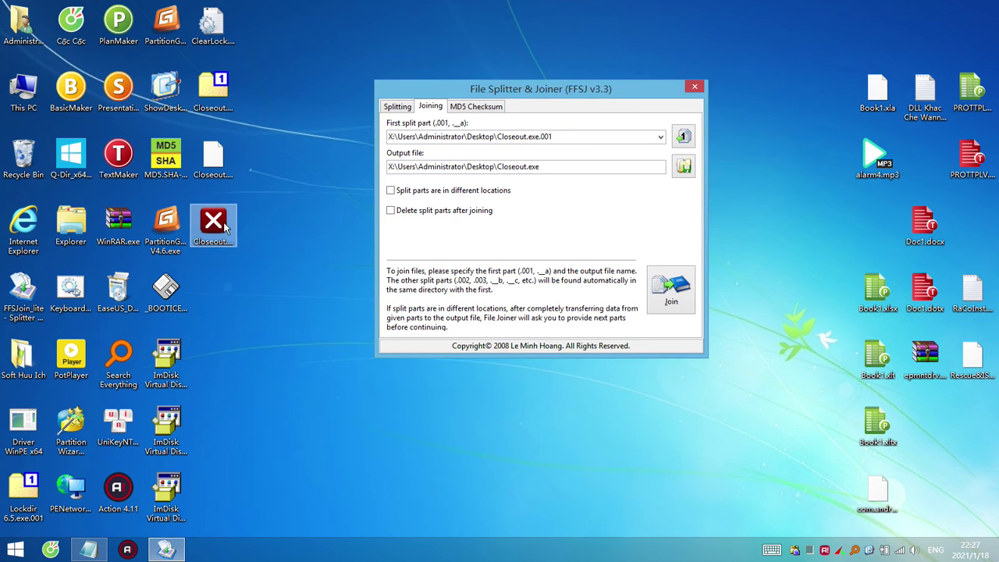
right_click(222, 227)
mouse_move(387, 259)
left_click(457, 264)
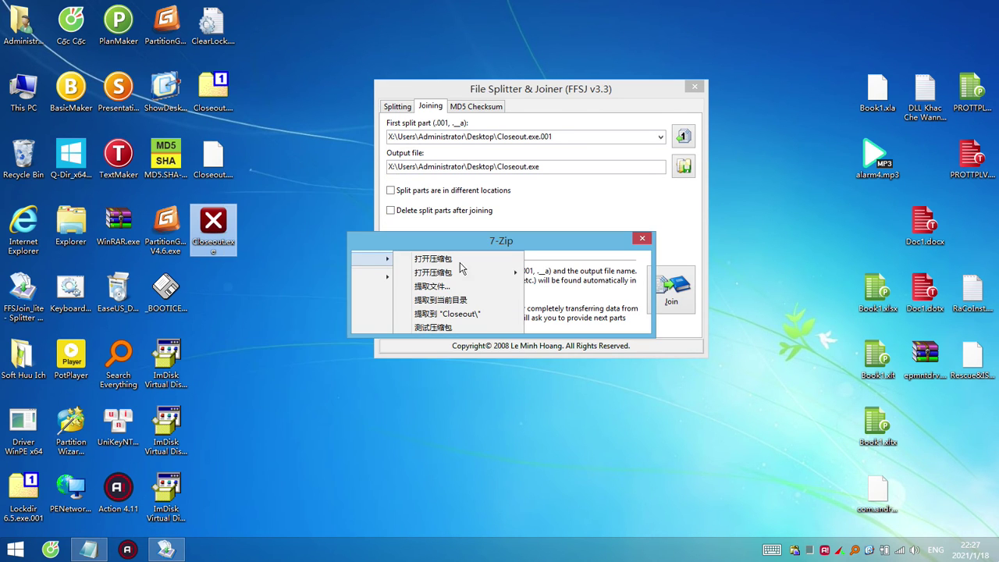
left_click(616, 321)
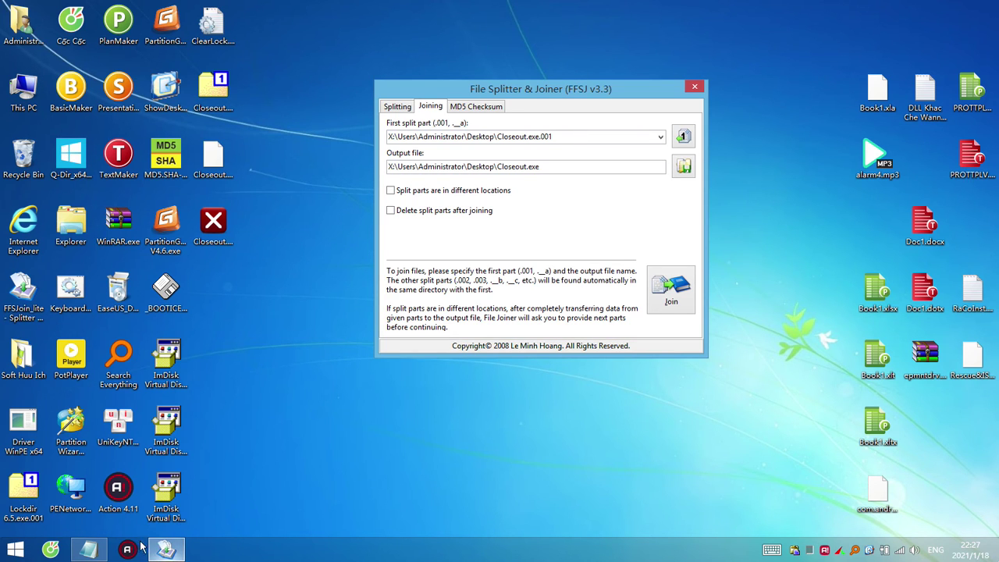
From This PC, try opening the EaseUS installer as a 7-Zip archive and dismiss the error.
double_click(78, 220)
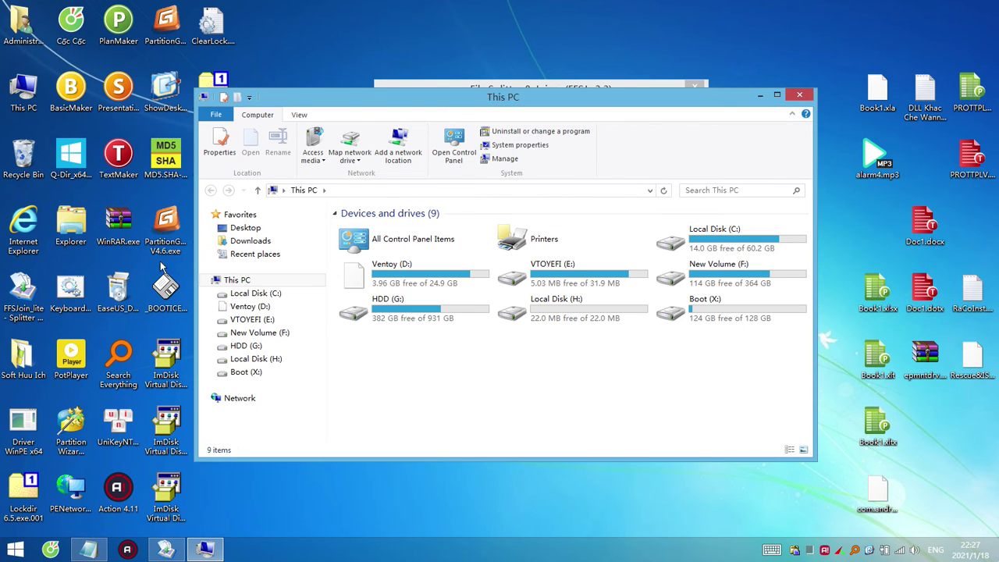
right_click(124, 290)
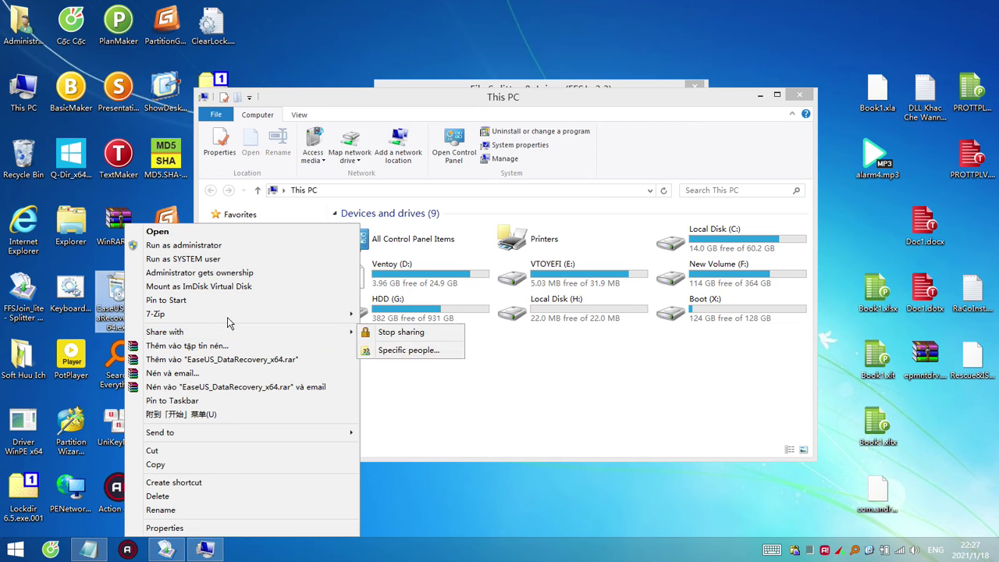
left_click(395, 316)
left_click(614, 320)
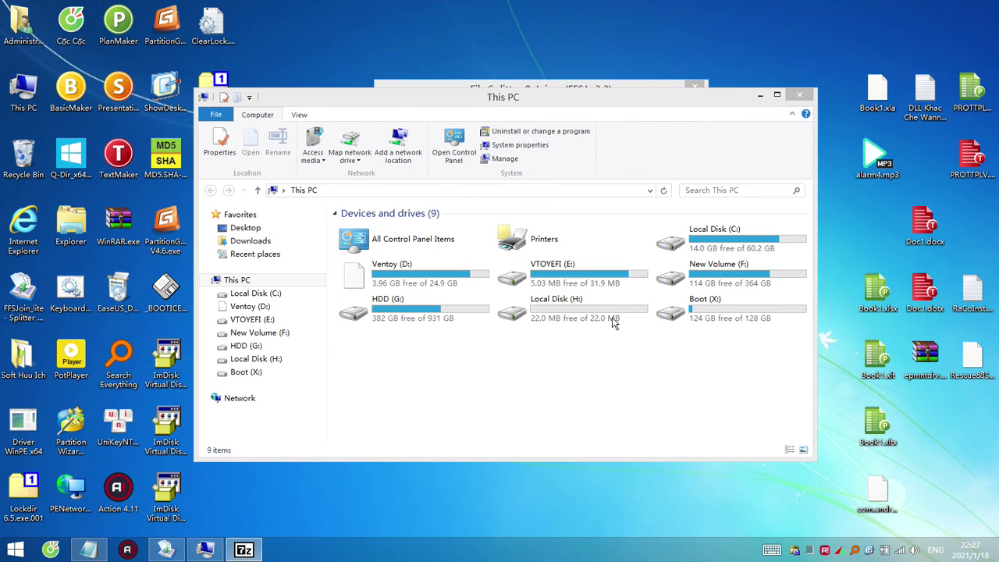
right_click(127, 310)
mouse_move(332, 314)
left_click(414, 313)
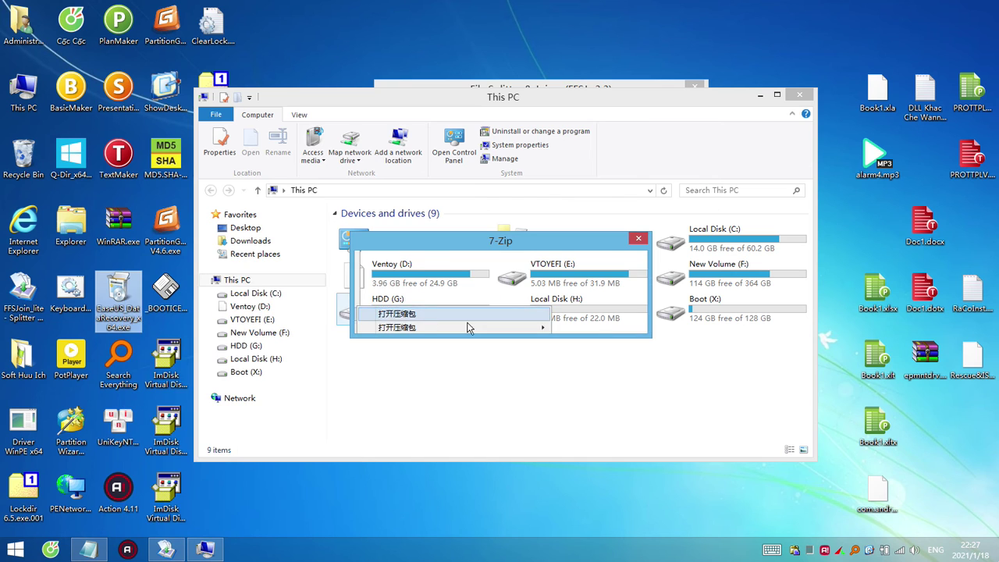
left_click(616, 319)
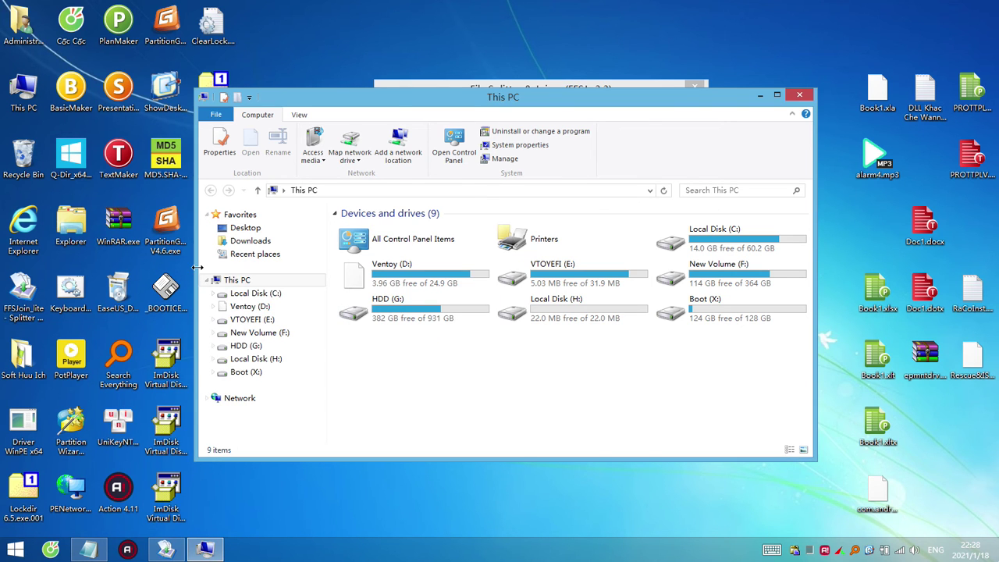
Retry the 7-Zip open, dismiss the error, and open New Volume (F:).
right_click(120, 290)
mouse_move(260, 316)
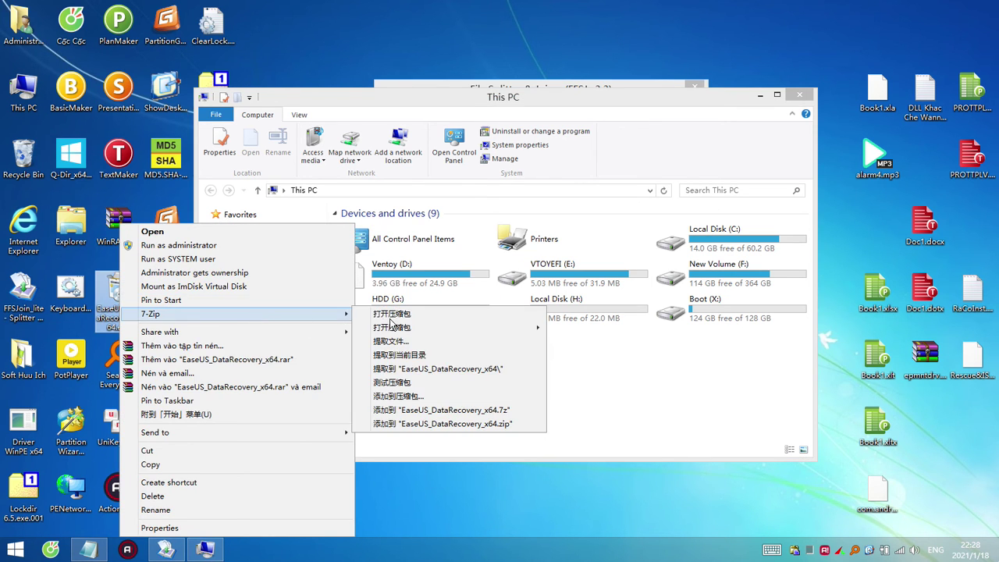
left_click(393, 320)
left_click(613, 319)
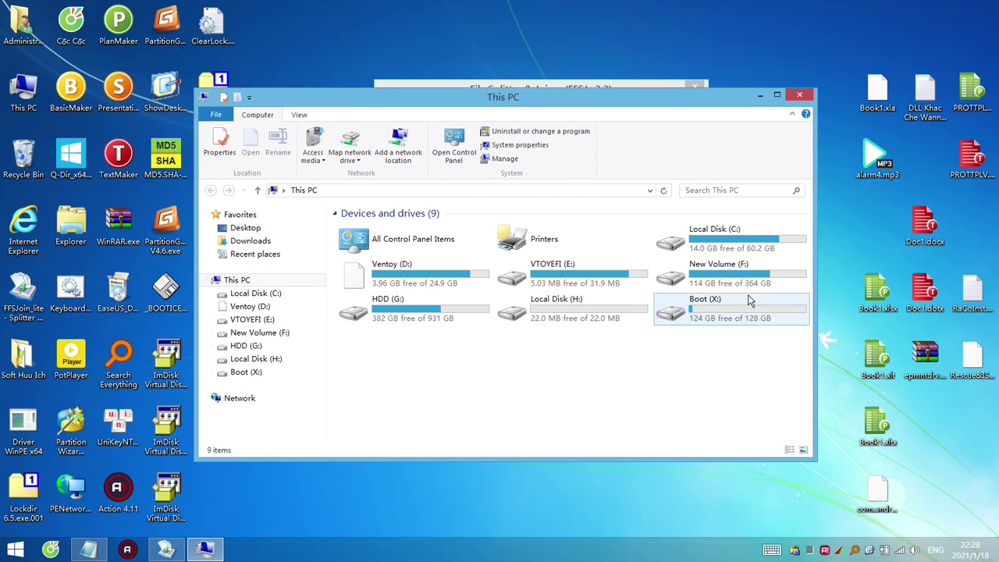
double_click(726, 281)
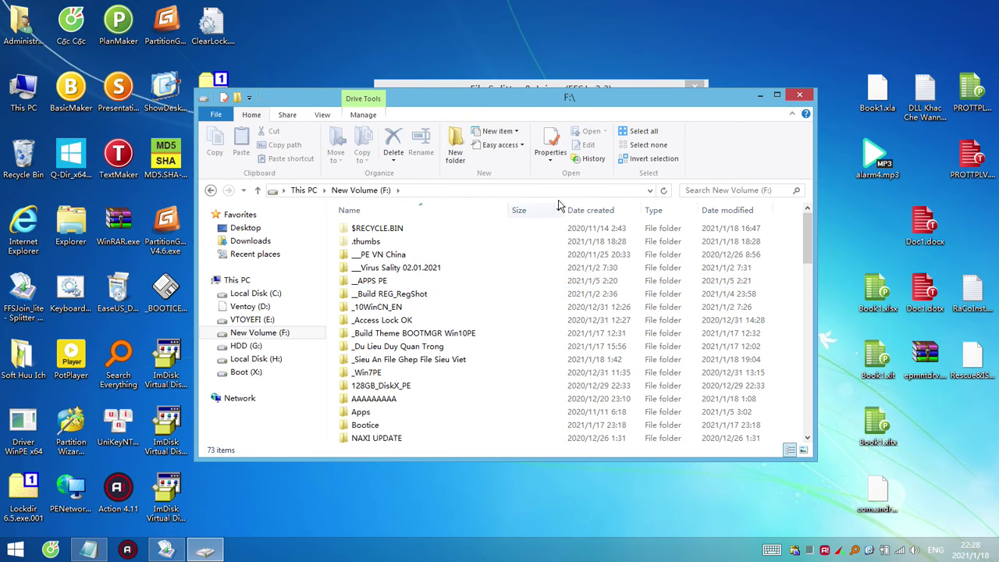
Go to the Soft Mini Huu Ich folder and open 7 Zip Manager Full.exe with WinRAR.
double_click(439, 360)
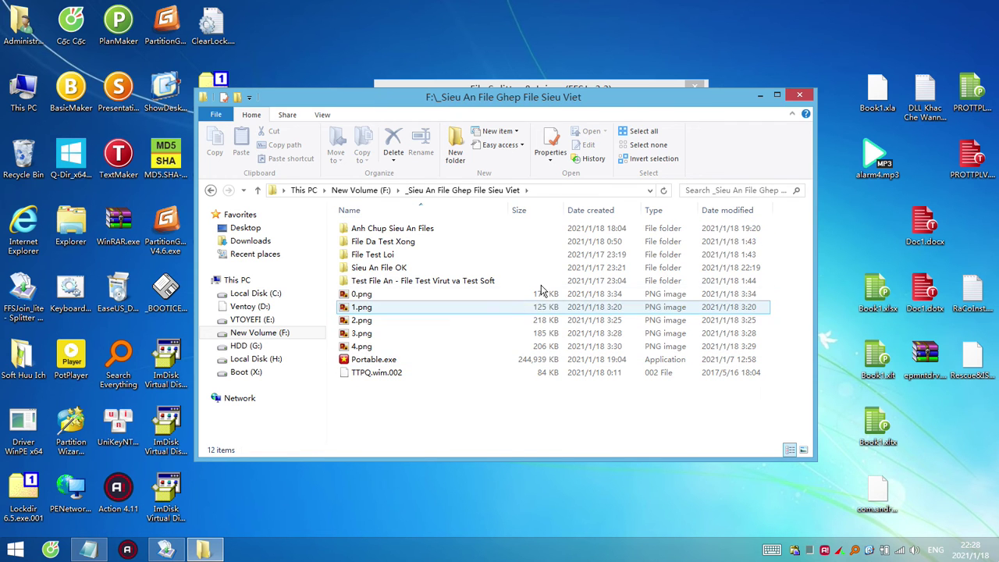
double_click(427, 281)
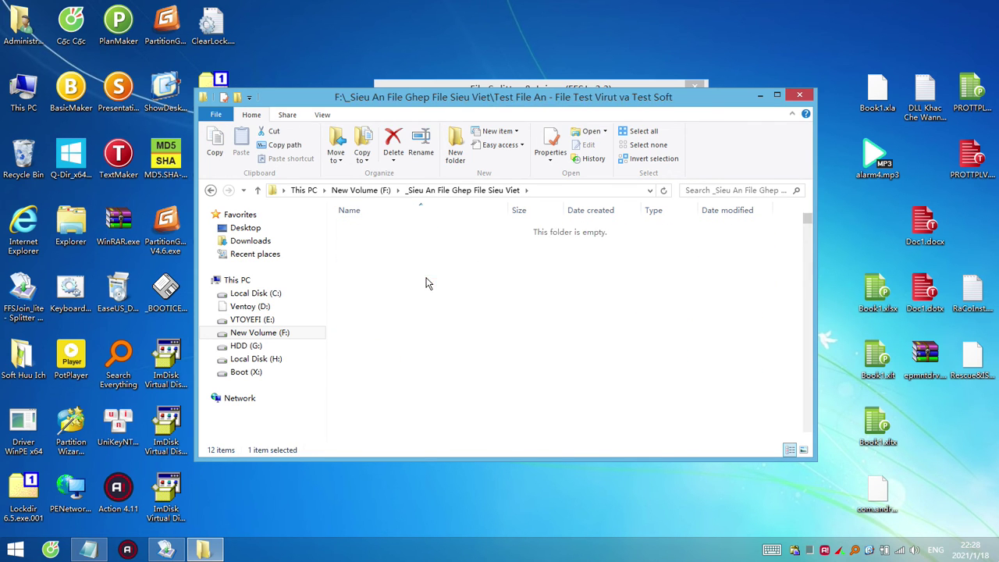
double_click(408, 230)
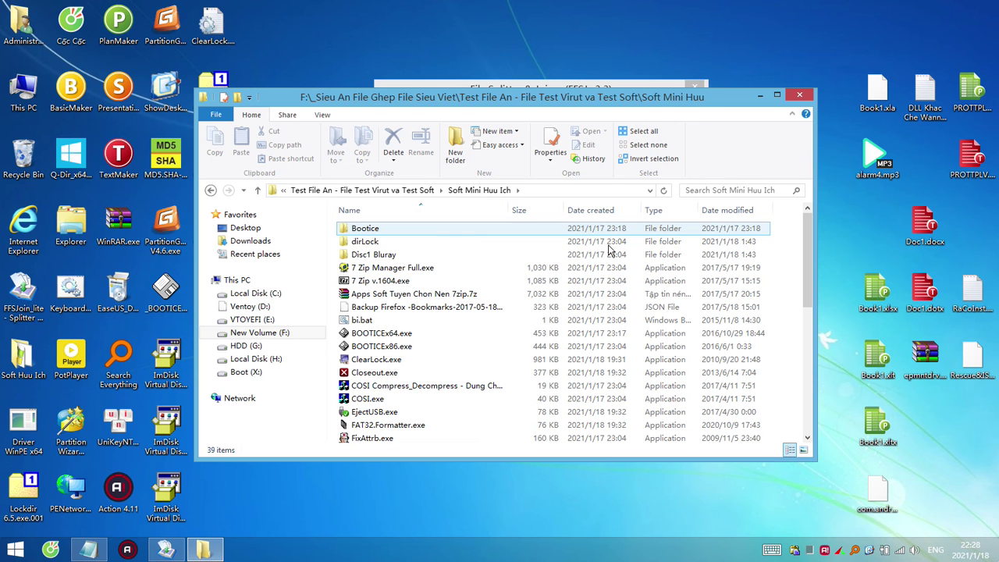
right_click(410, 270)
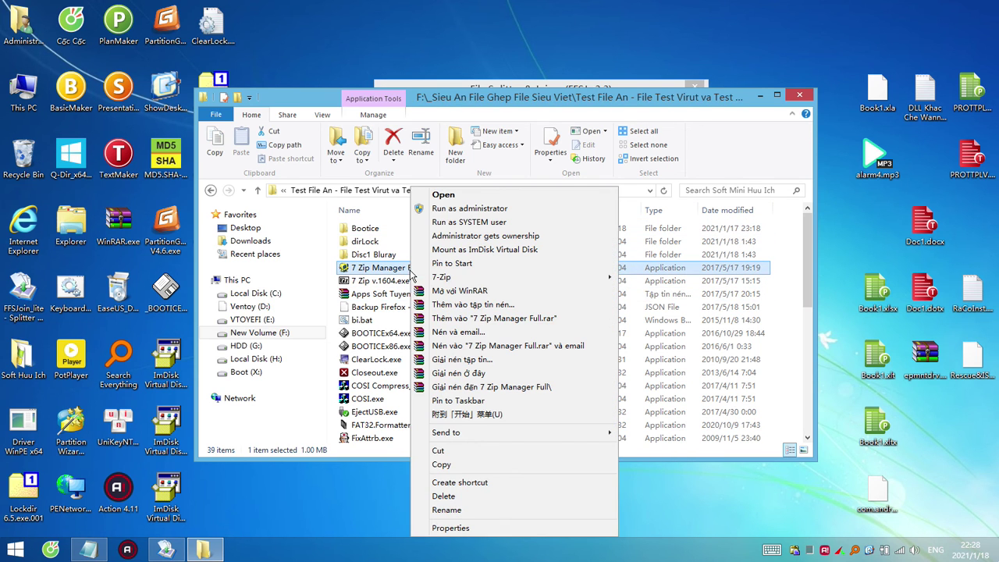
left_click(476, 292)
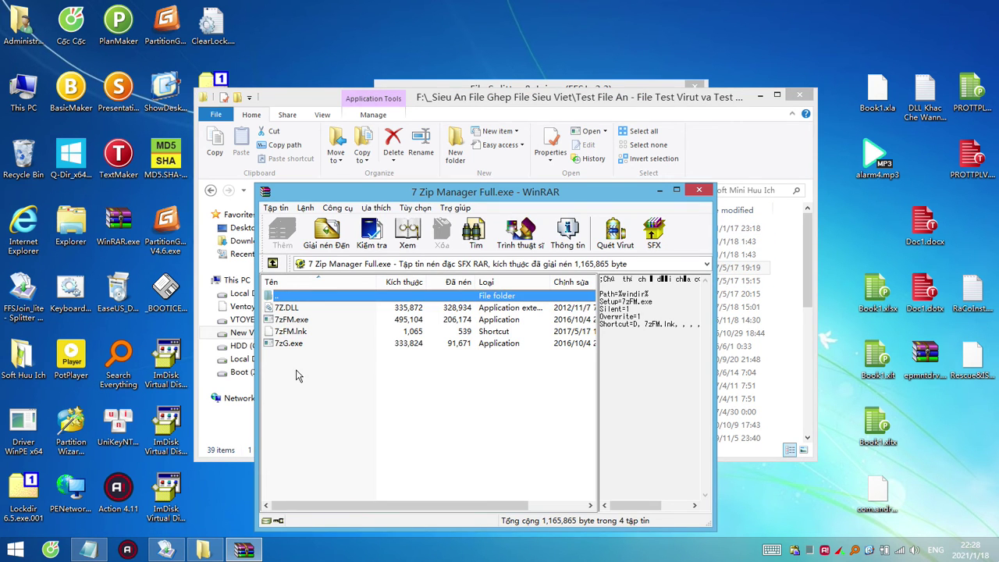
Inspect the four 7-Zip files inside the archive, including 7zFM.exe, then close WinRAR.
left_click_drag(296, 377, 278, 306)
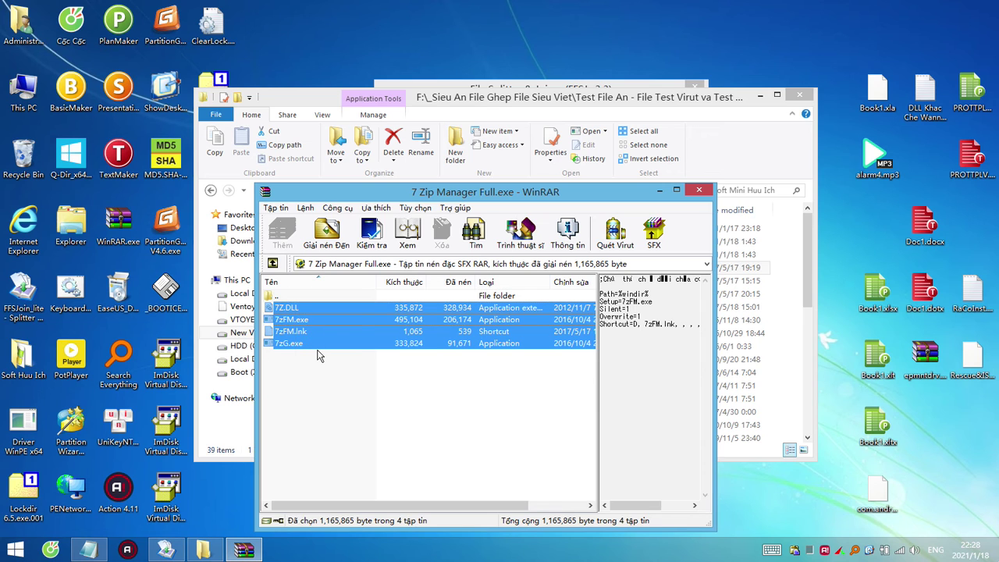
left_click(318, 356)
left_click_drag(337, 378, 279, 307)
left_click_drag(371, 396, 279, 306)
left_click(454, 407)
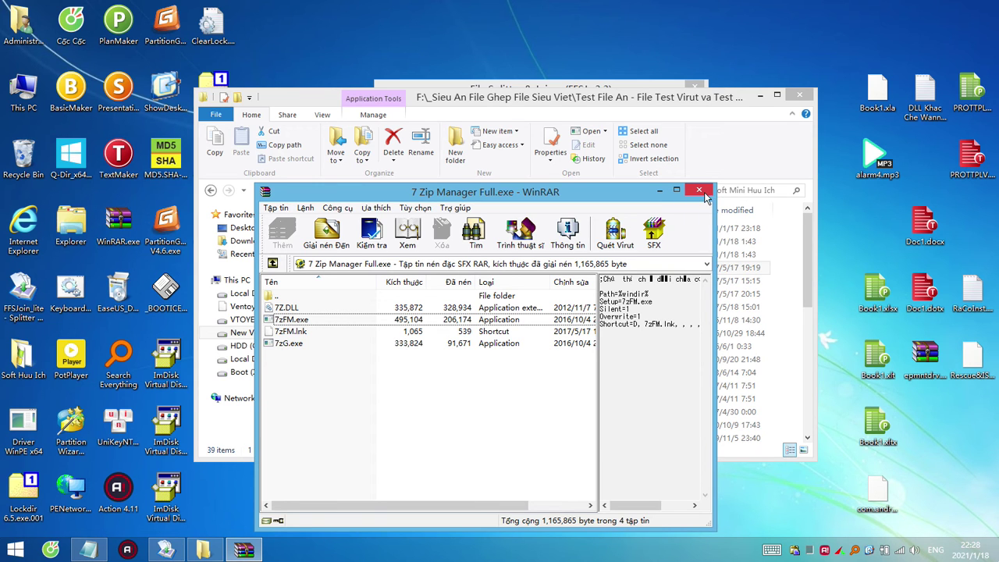
left_click(703, 193)
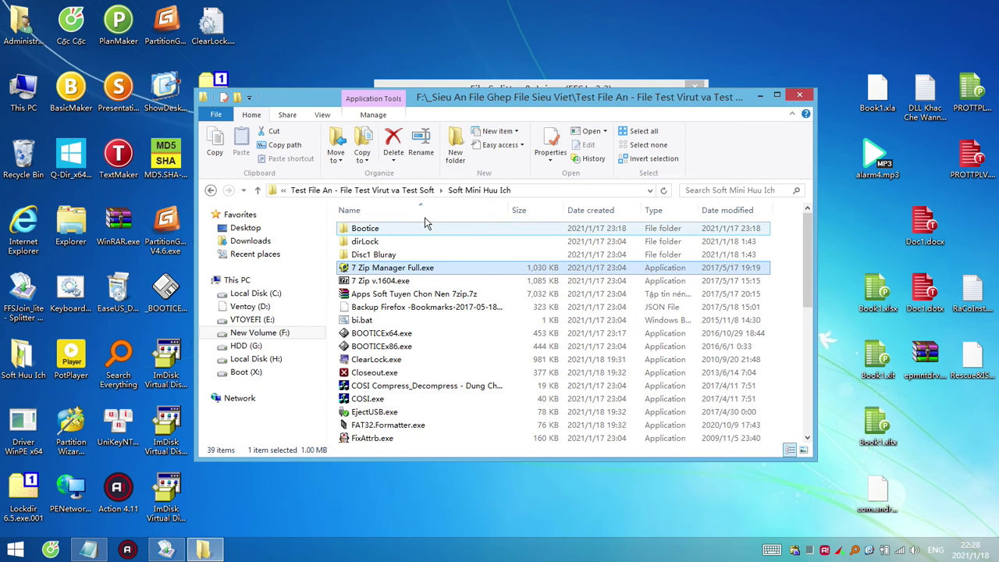
left_click_drag(576, 80, 576, 81)
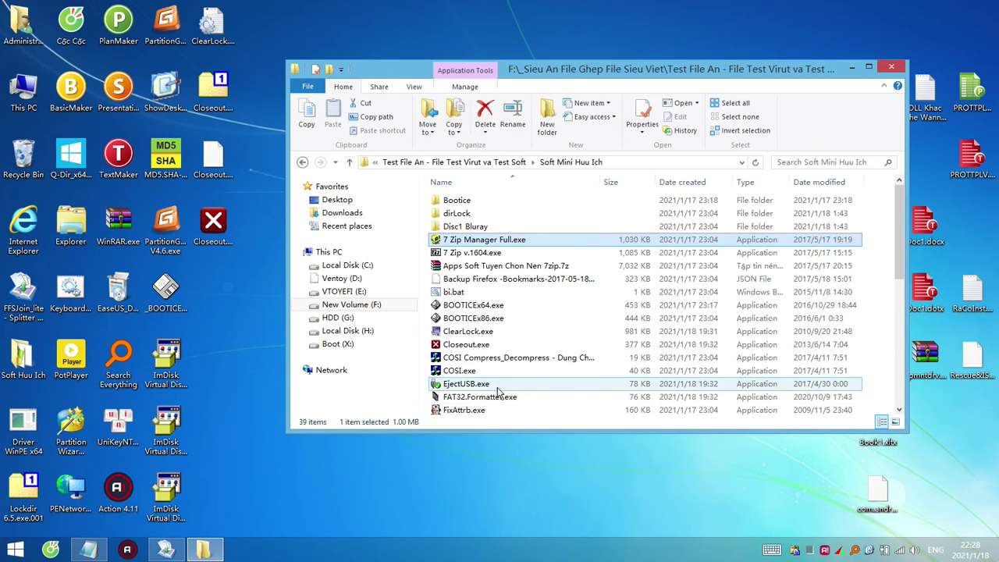
scroll(537, 332, "down", 3)
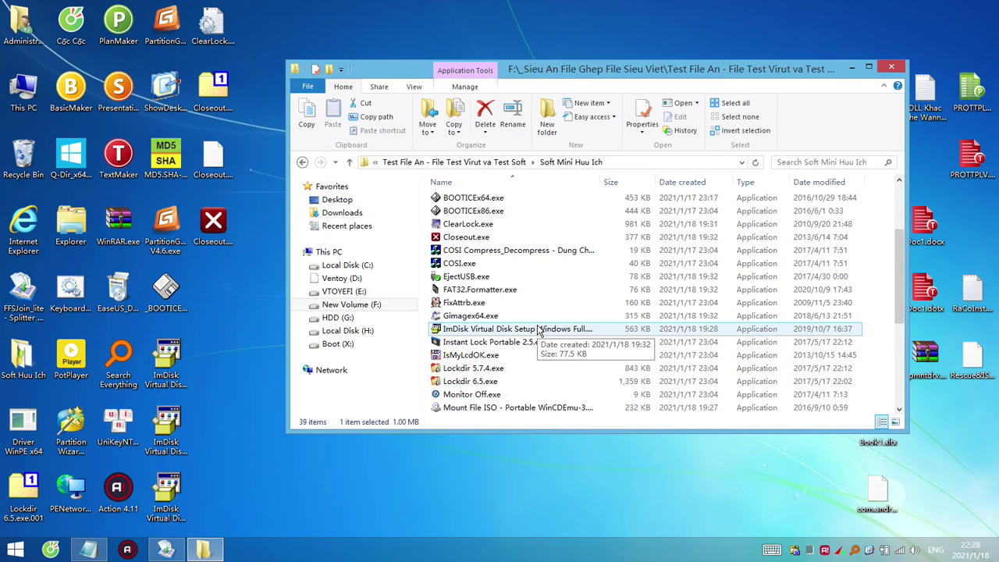
right_click(502, 289)
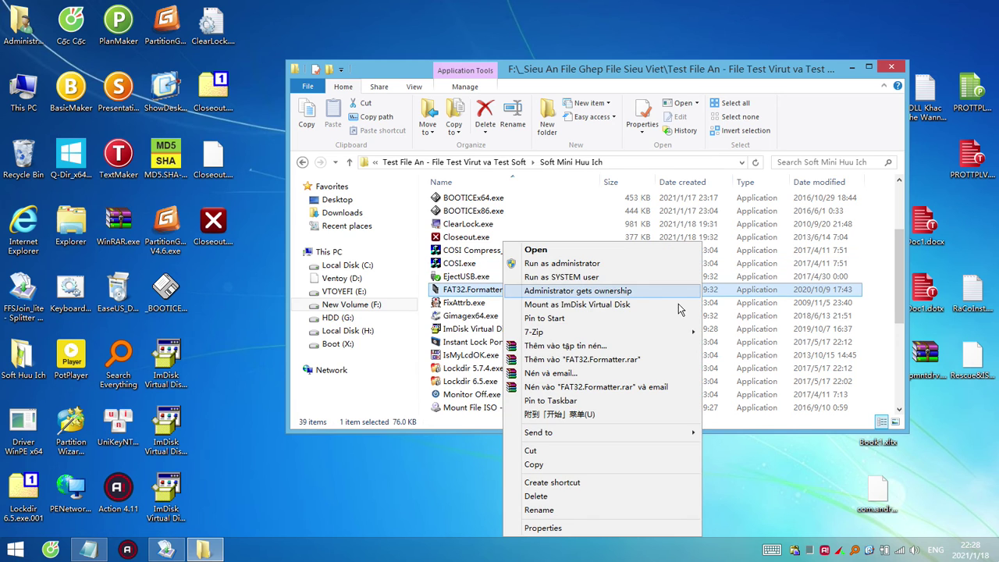
mouse_move(687, 332)
left_click(741, 335)
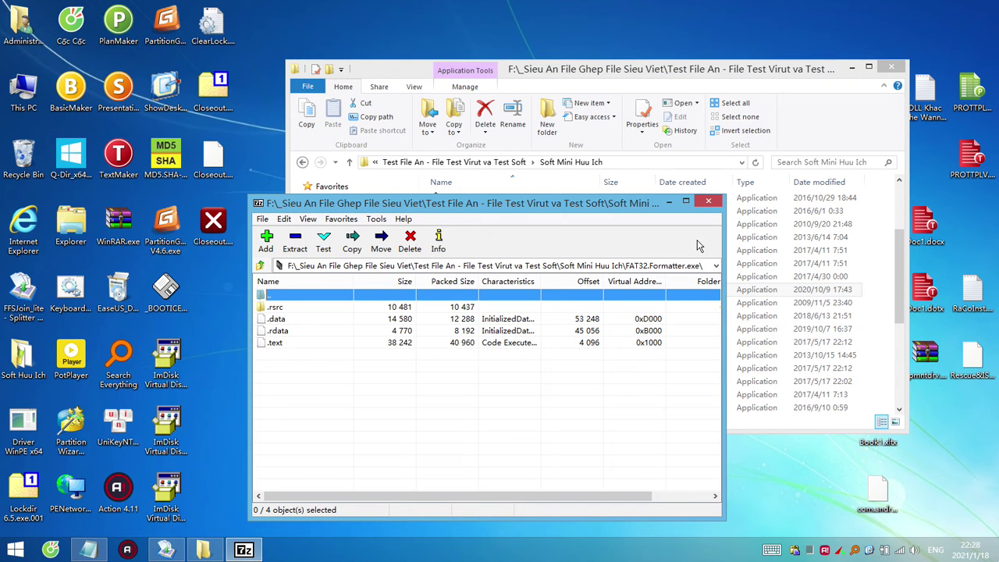
left_click(709, 203)
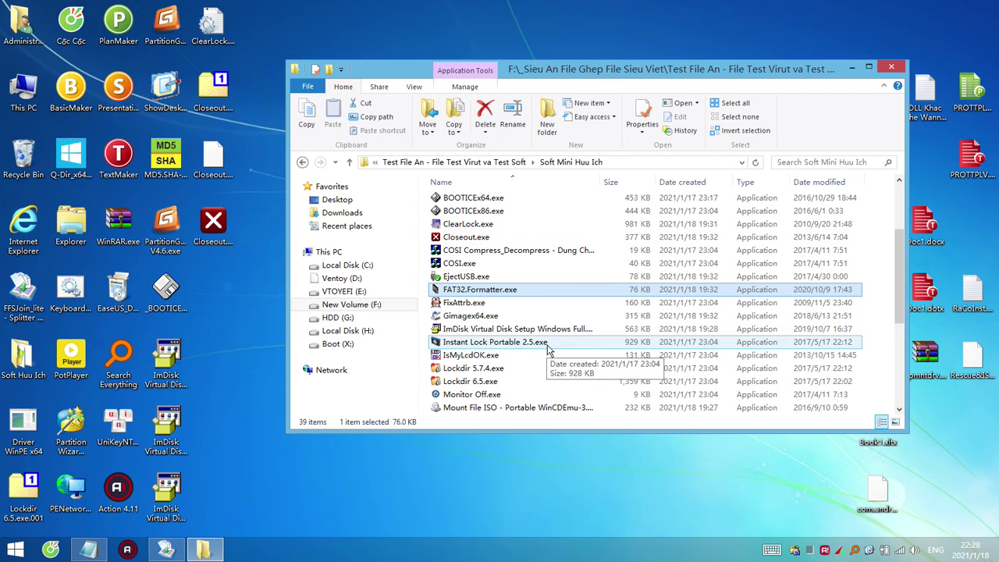
left_click(218, 226)
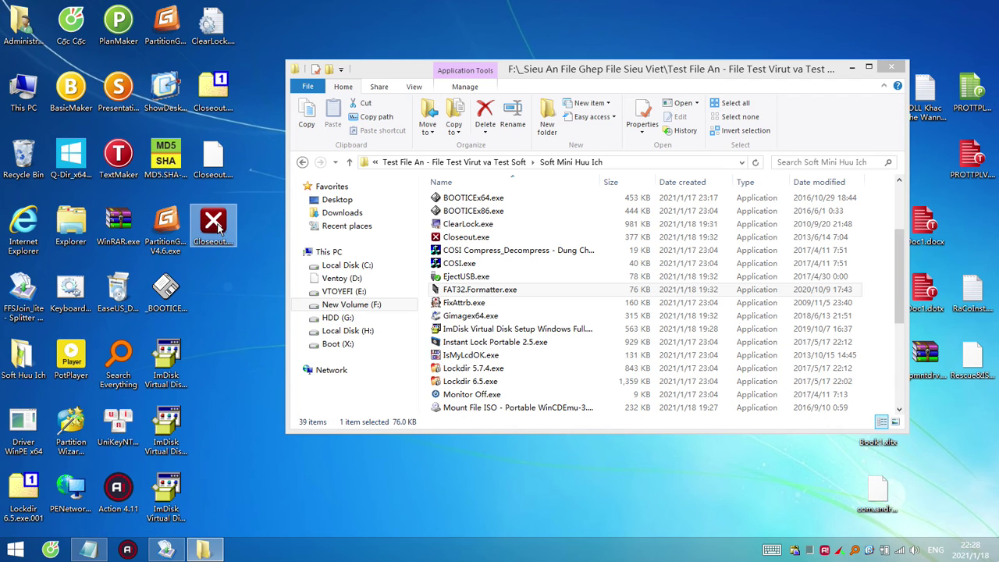
Paste Closeout.exe into Sieu An File OK on F:, then return to _Sieu An File Ghep File Sieu Viet.
left_click(509, 162)
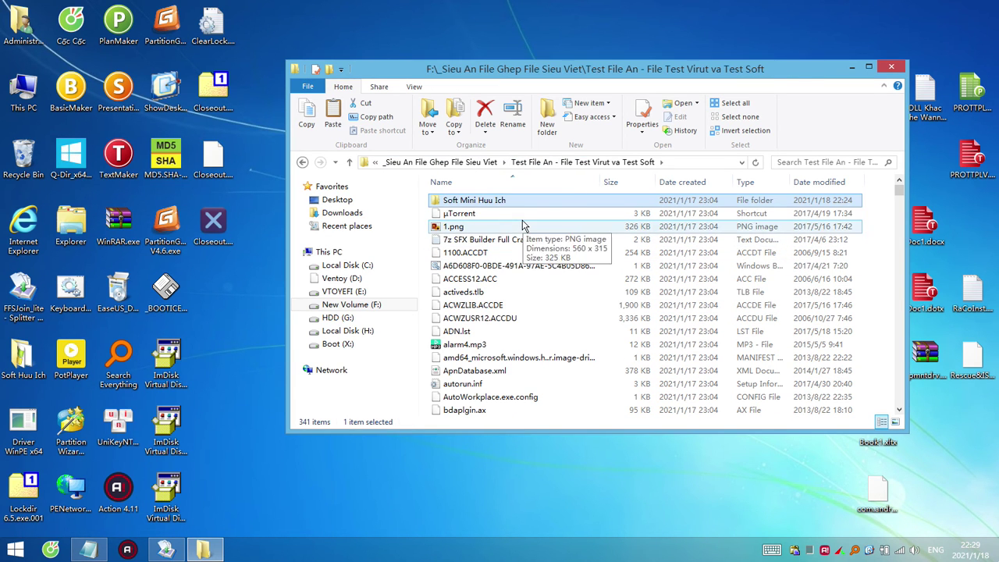
left_click(440, 162)
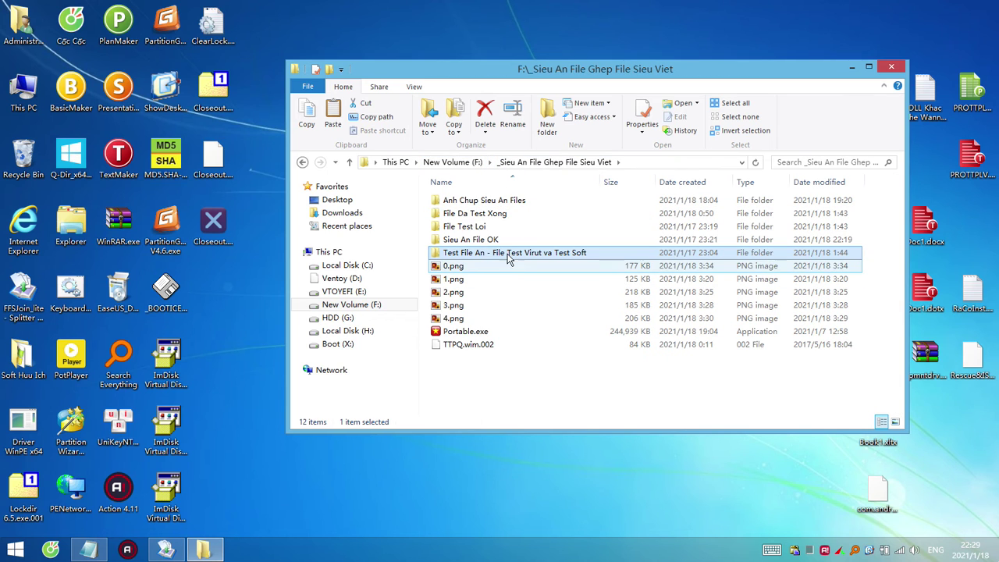
double_click(471, 240)
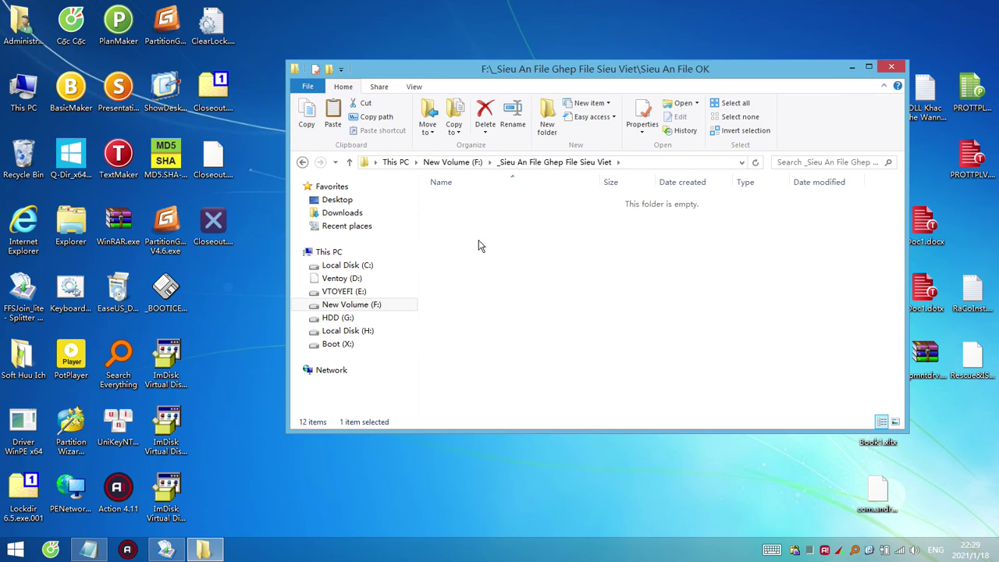
left_click(489, 306)
key("ctrl+v")
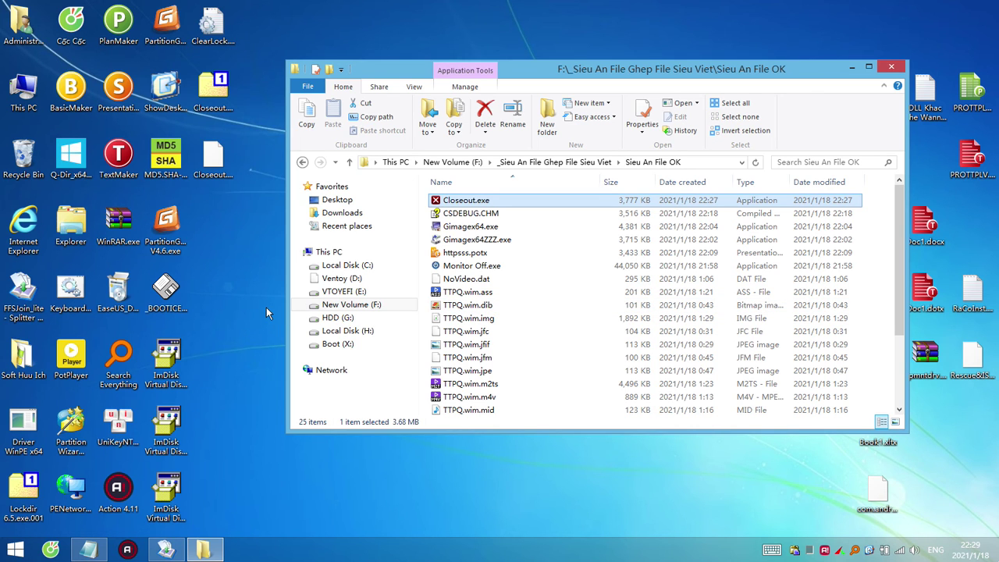
left_click(585, 161)
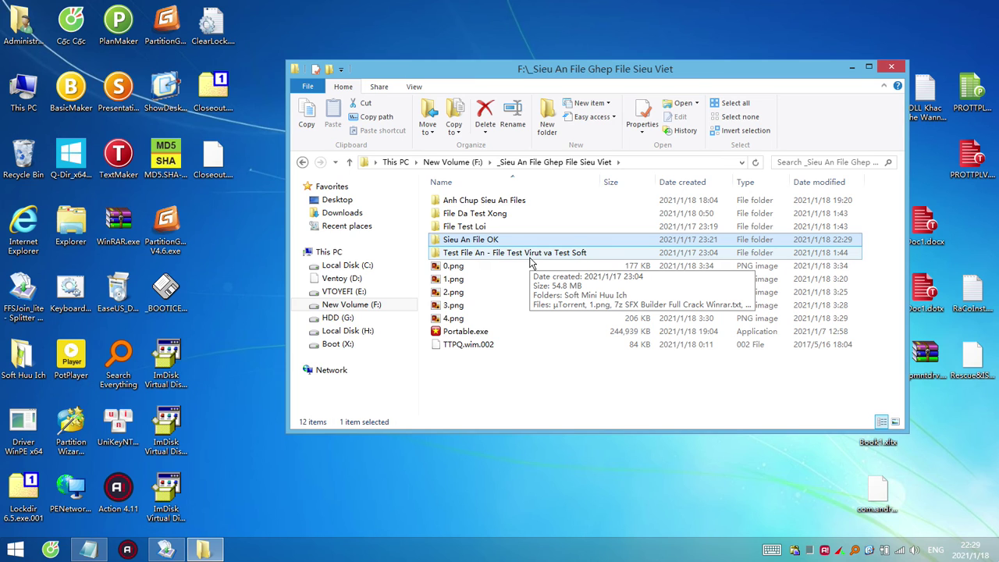
left_click(248, 335)
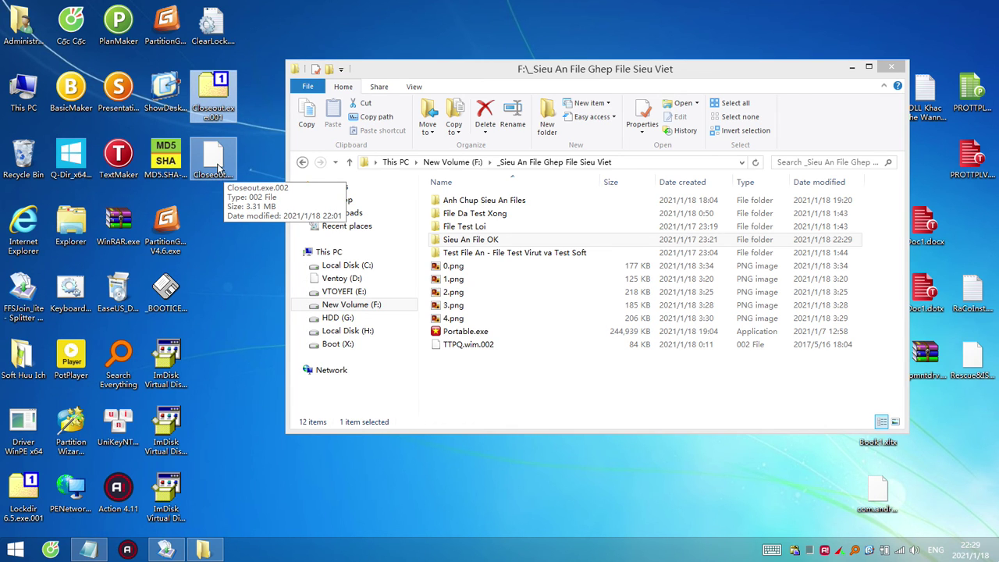
Open Closeout.exe.002 in 7-Zip and extract WannaCry.EXE to the desktop.
left_click(219, 169)
right_click(218, 167)
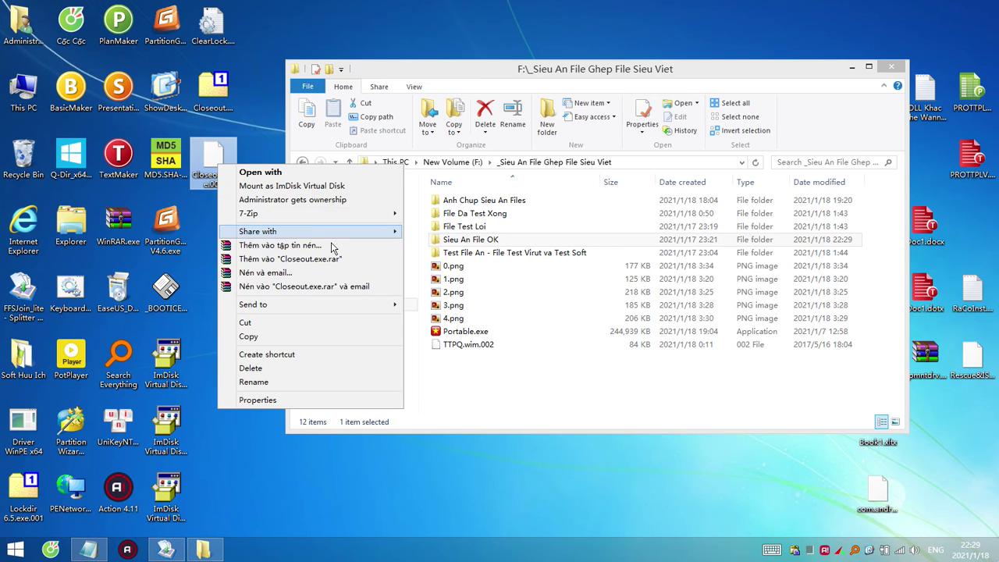
mouse_move(383, 219)
left_click(441, 215)
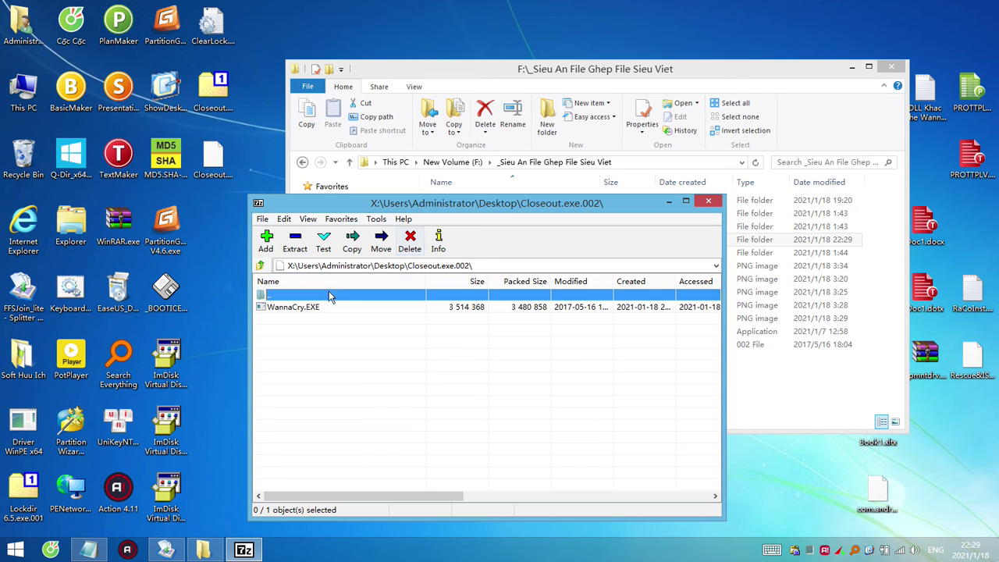
left_click(709, 201)
Compress WannaCry.EXE into password-protected WannaCry.zip, delete the exe, and open the zip.
right_click(212, 223)
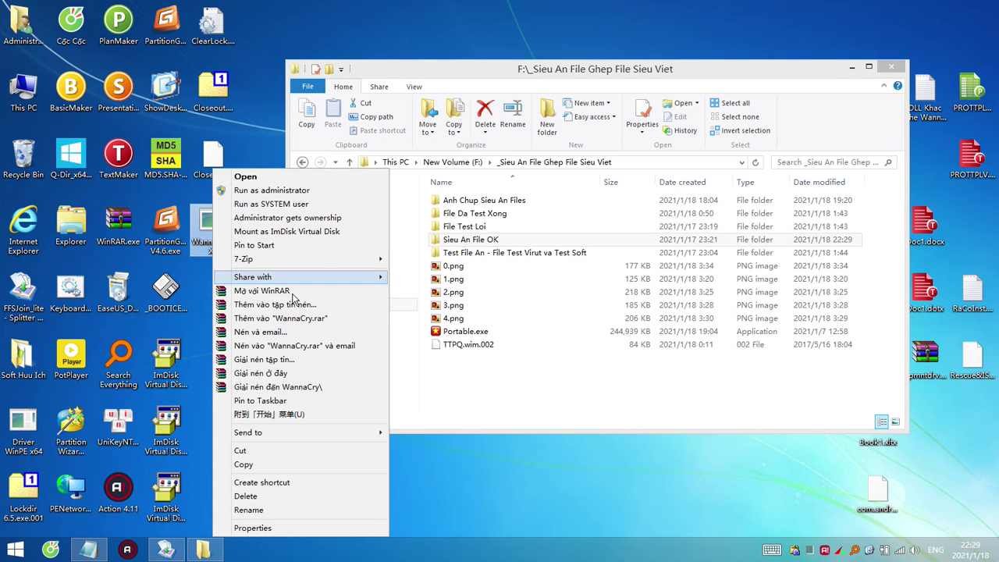
mouse_move(338, 264)
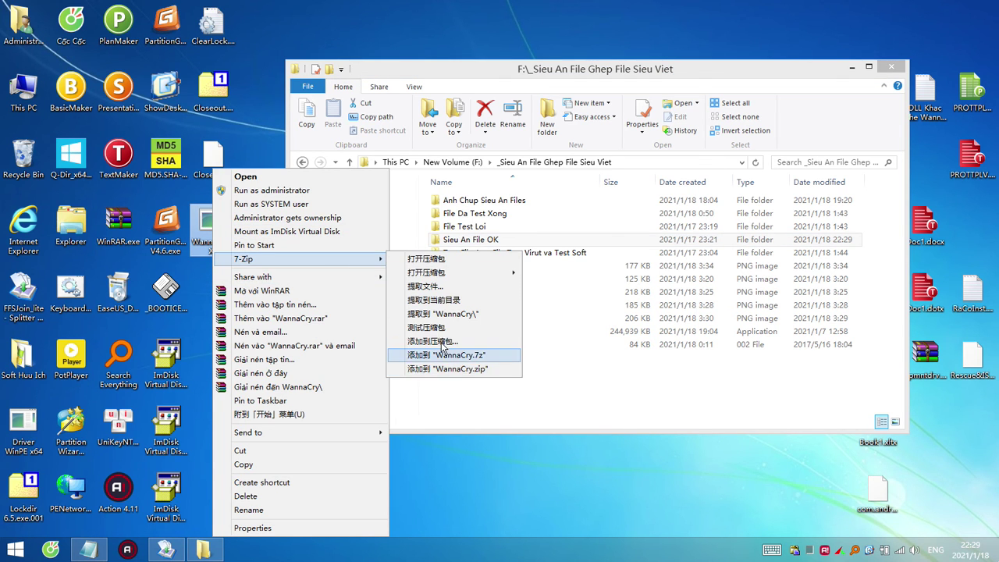
left_click(468, 368)
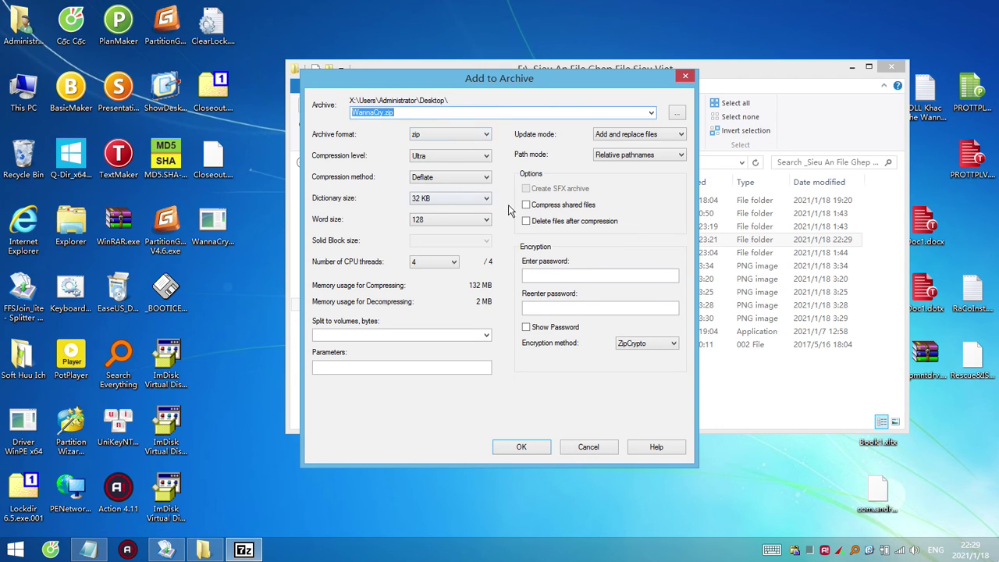
left_click(577, 276)
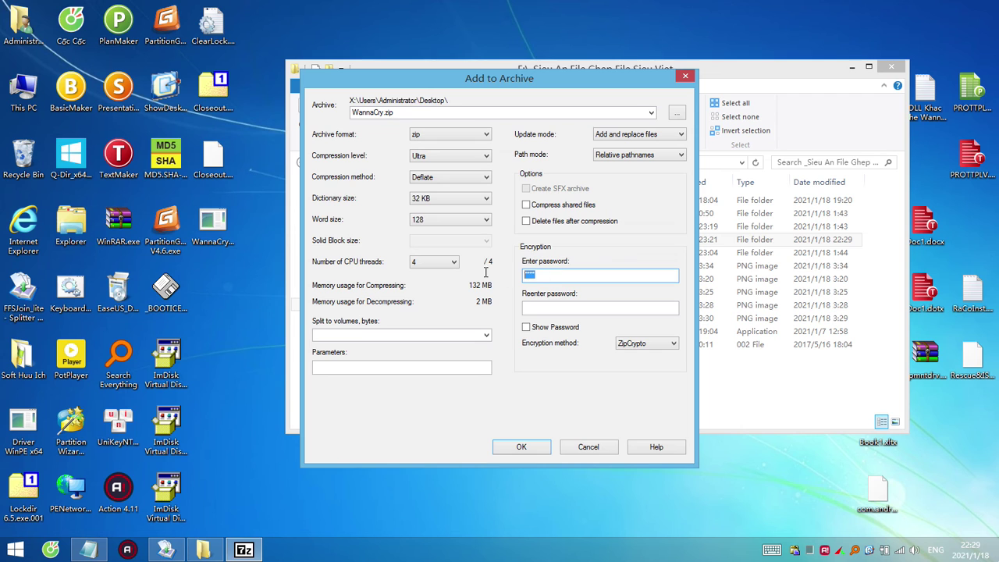
left_click(528, 328)
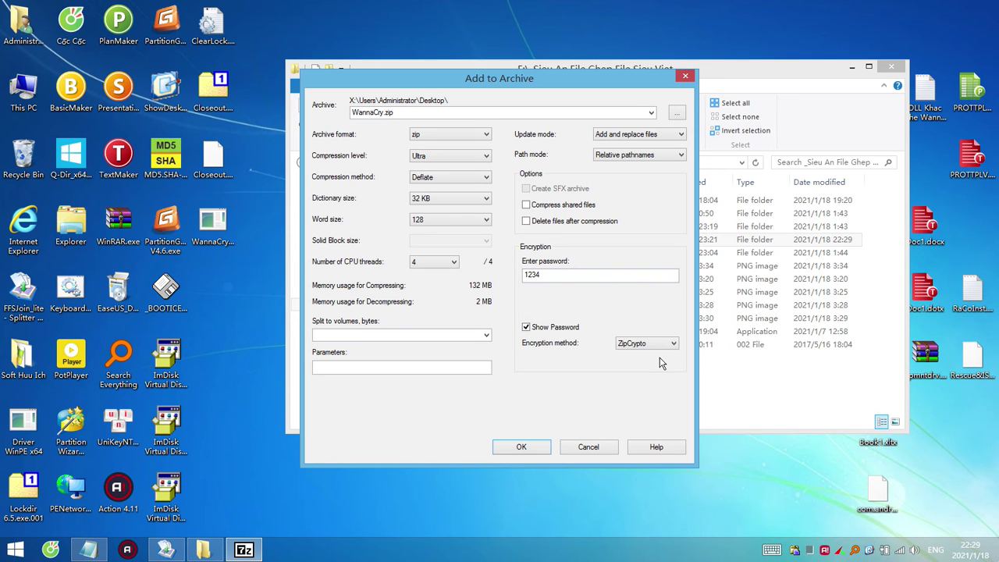
left_click(523, 447)
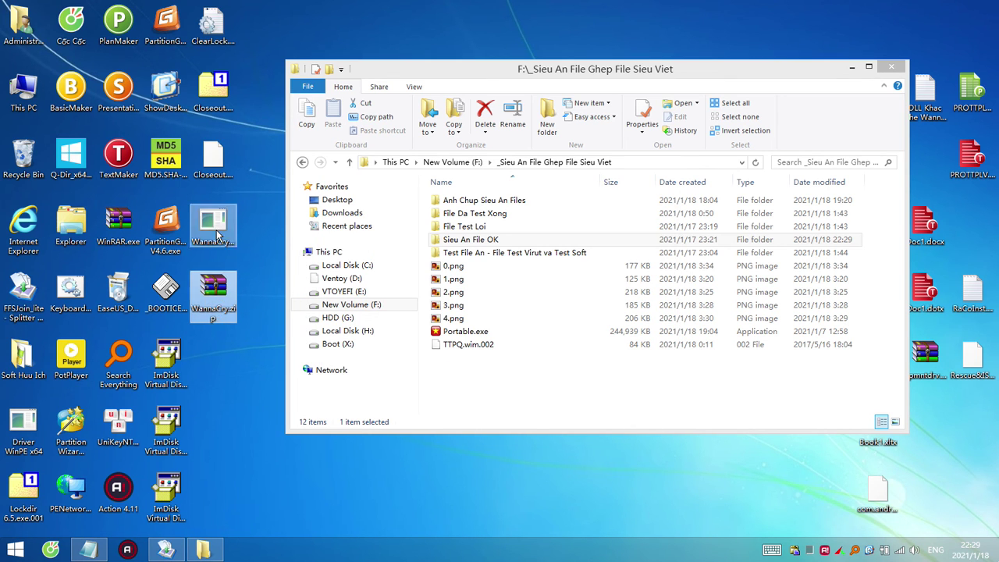
left_click_drag(213, 221, 23, 160)
double_click(214, 291)
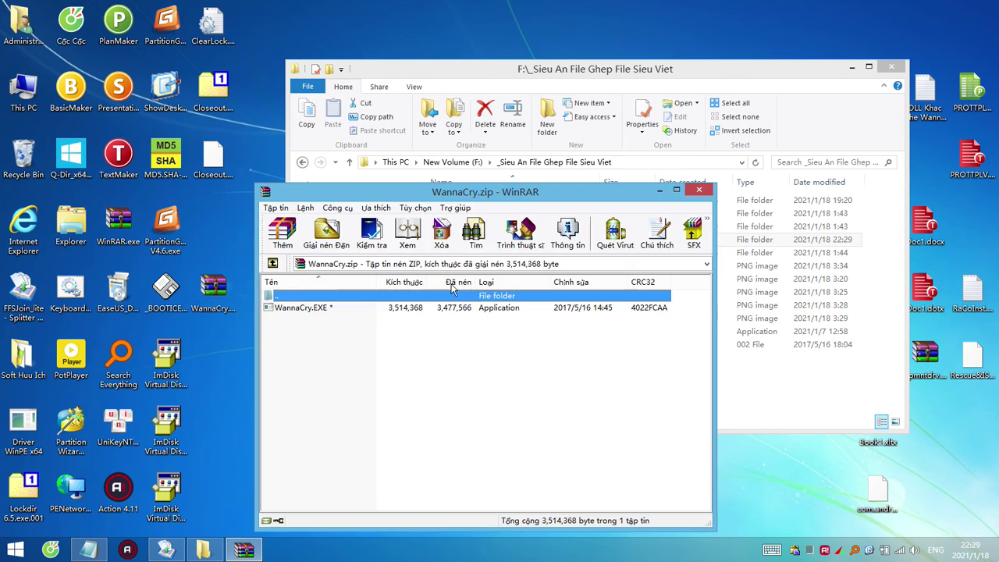
Try extracting WannaCry.EXE with a wrong password and dismiss the rejection error.
double_click(318, 309)
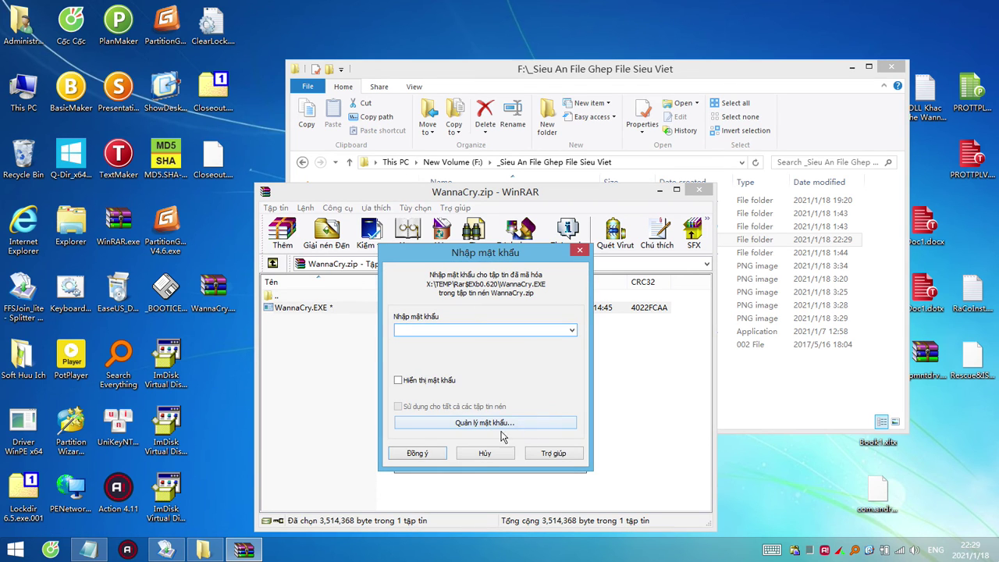
left_click(406, 378)
left_click(439, 454)
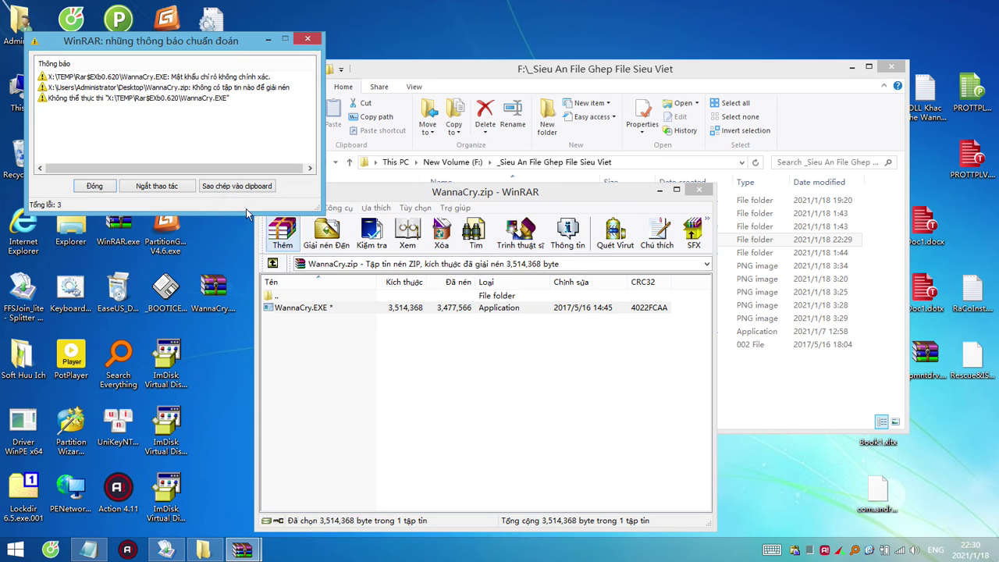
left_click(93, 186)
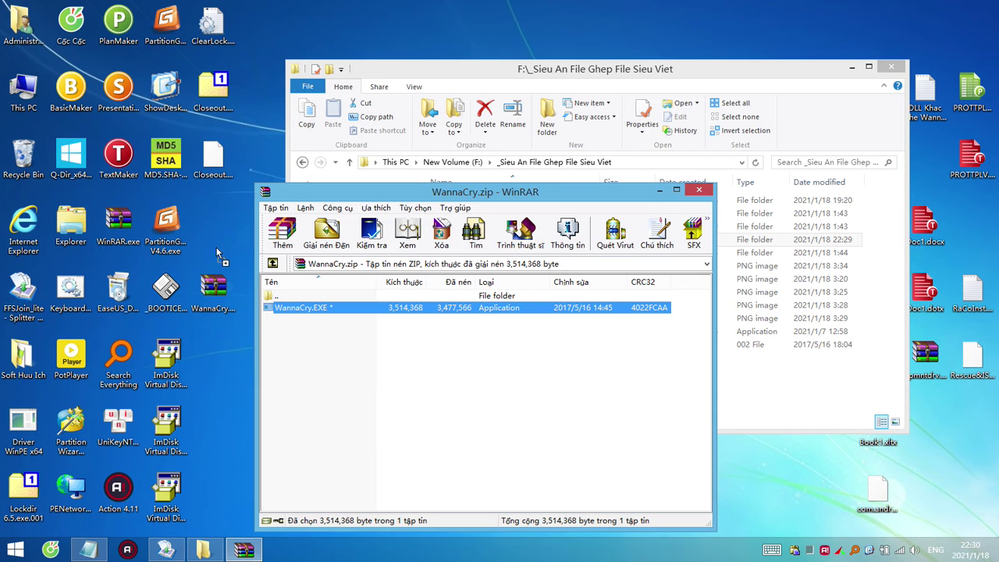
Extract WannaCry.EXE using the correct archive password, close WinRAR, and delete the extracted exe.
double_click(304, 308)
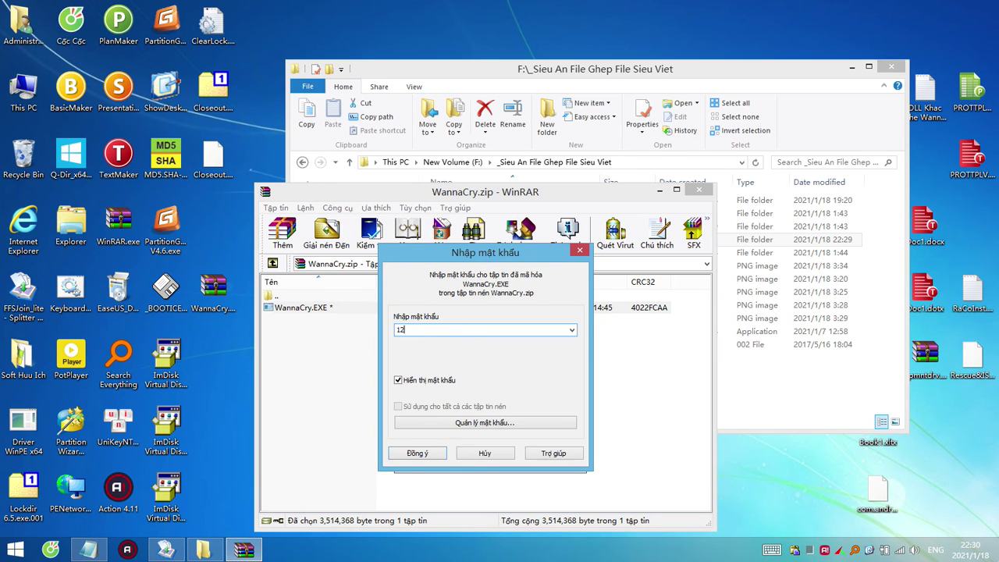
type("1234")
left_click(431, 456)
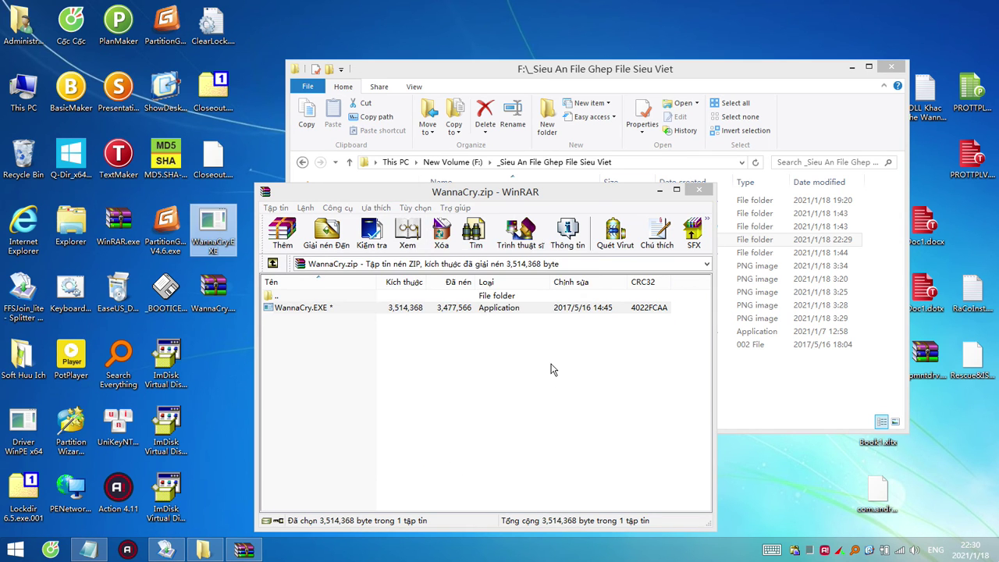
left_click(698, 189)
left_click_drag(212, 226, 29, 166)
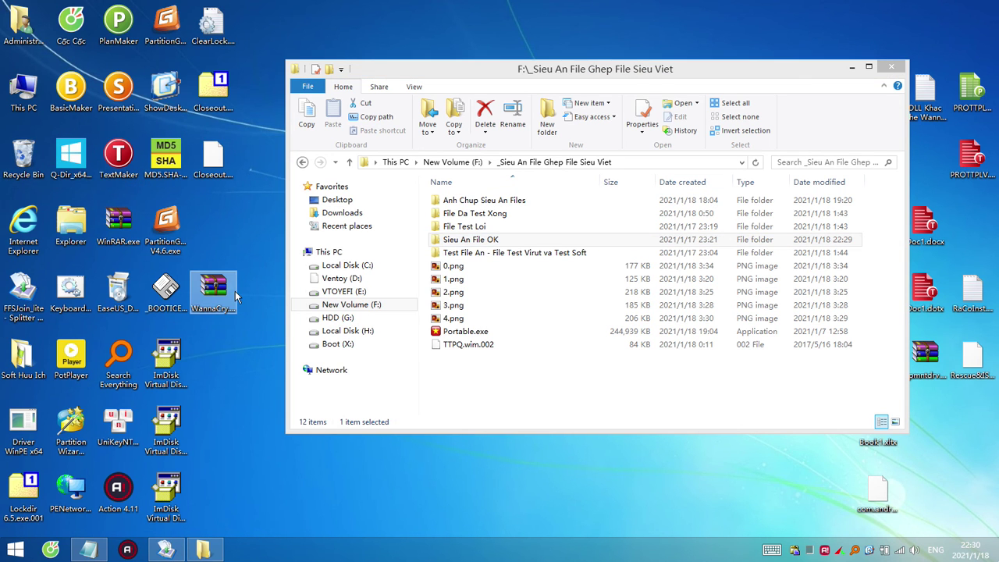
Browse through Sieu An File OK and Test File An into the Soft Mini Huu Ich folder.
left_click(213, 162)
left_click(394, 381)
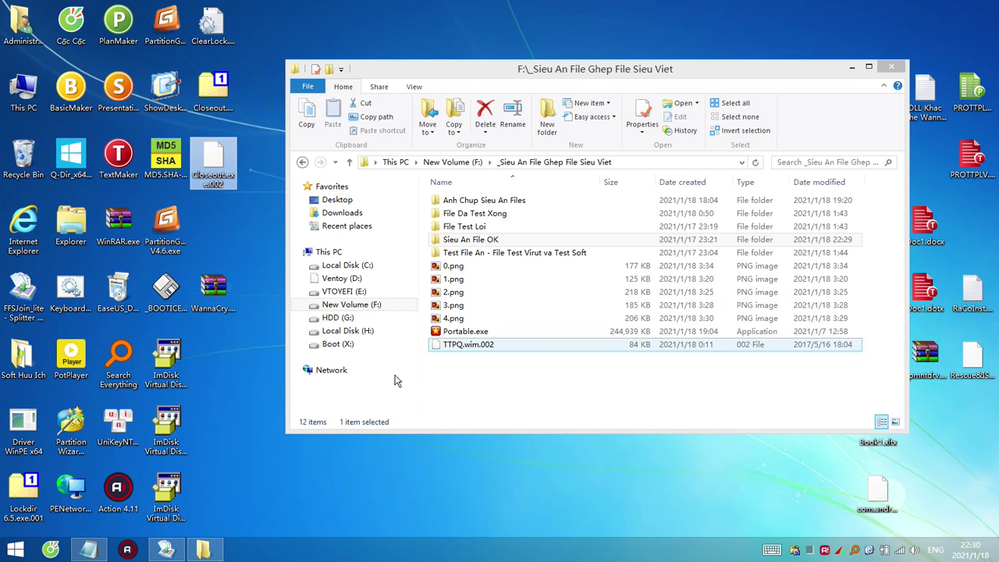
left_click(205, 551)
key("s")
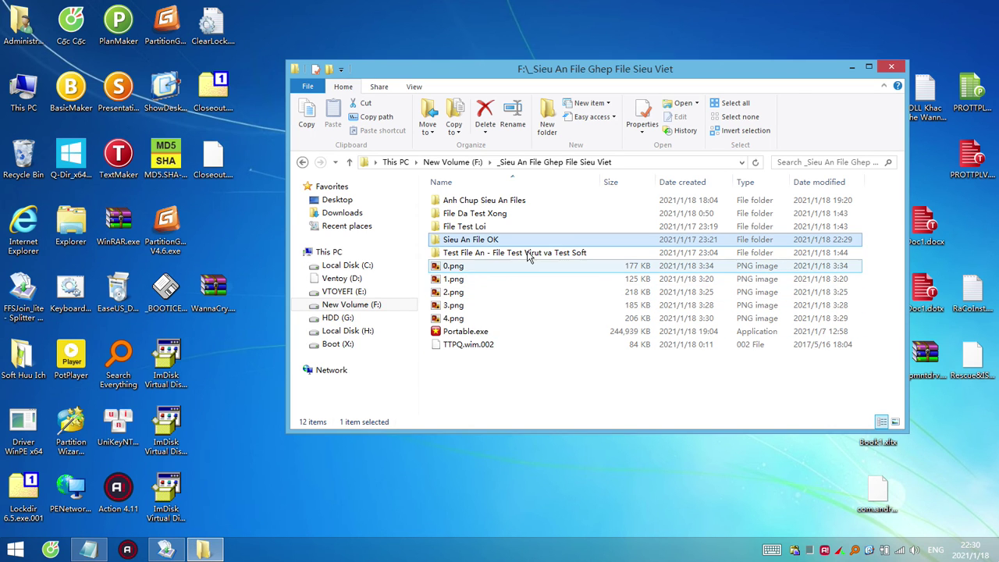
double_click(529, 252)
double_click(484, 201)
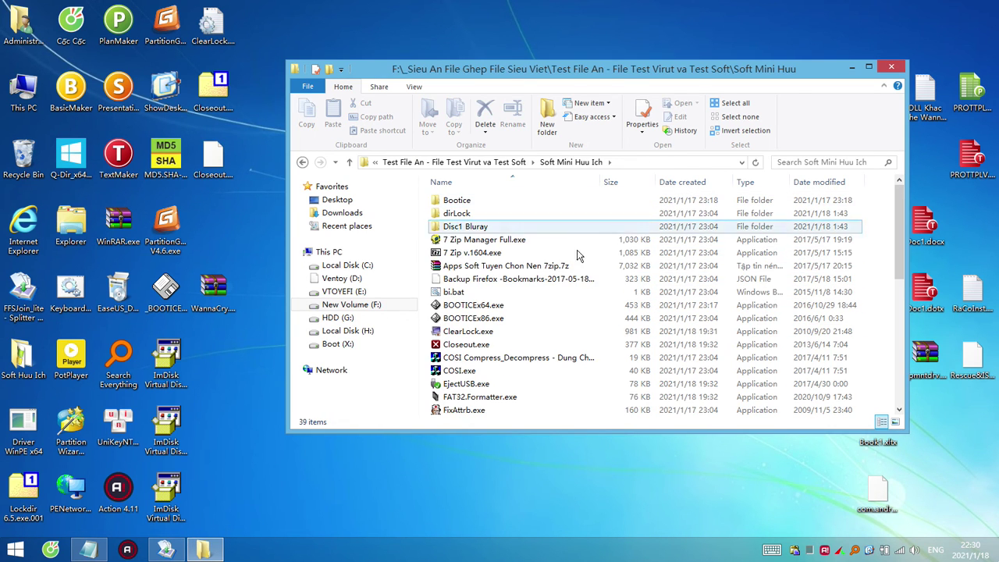
scroll(602, 333, "down", 2)
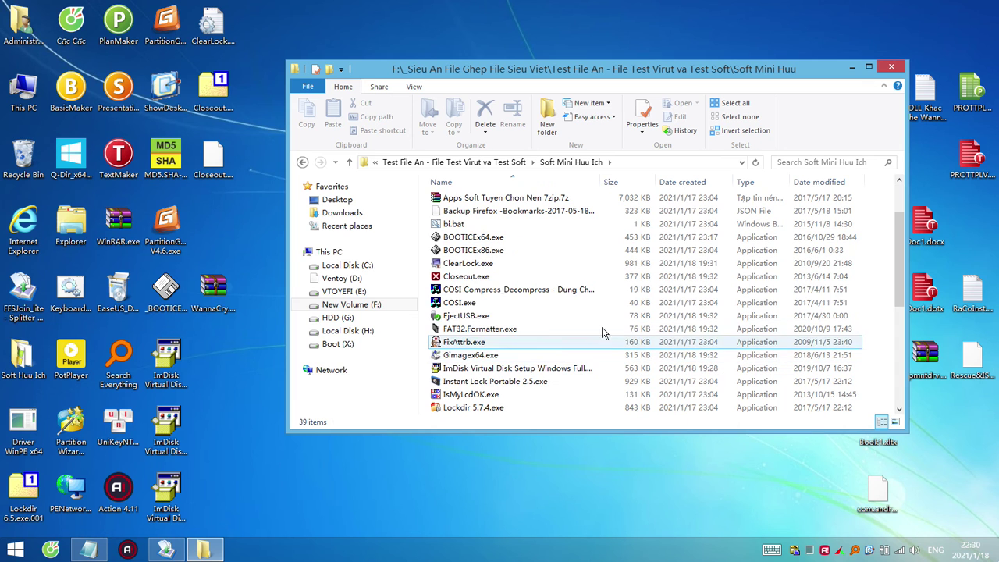
View COSI Compress_Decompress and EjectUSB.exe as archives, then close each view.
right_click(554, 291)
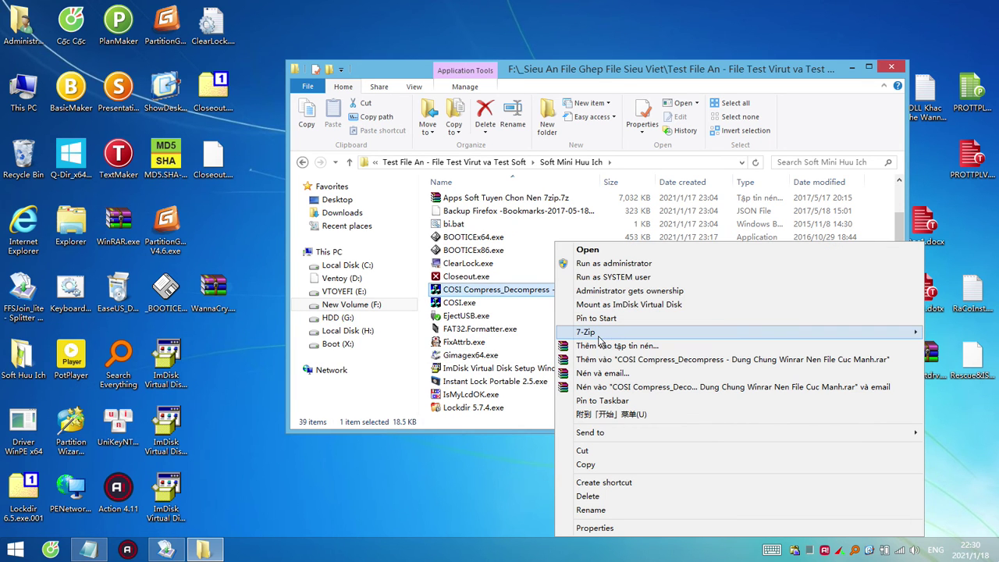
mouse_move(600, 335)
left_click(515, 334)
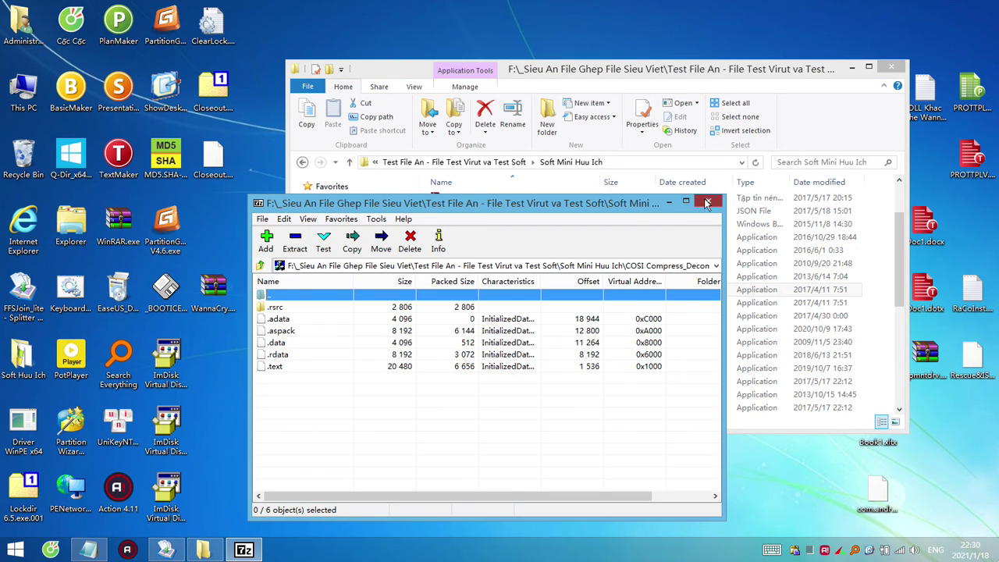
left_click(708, 201)
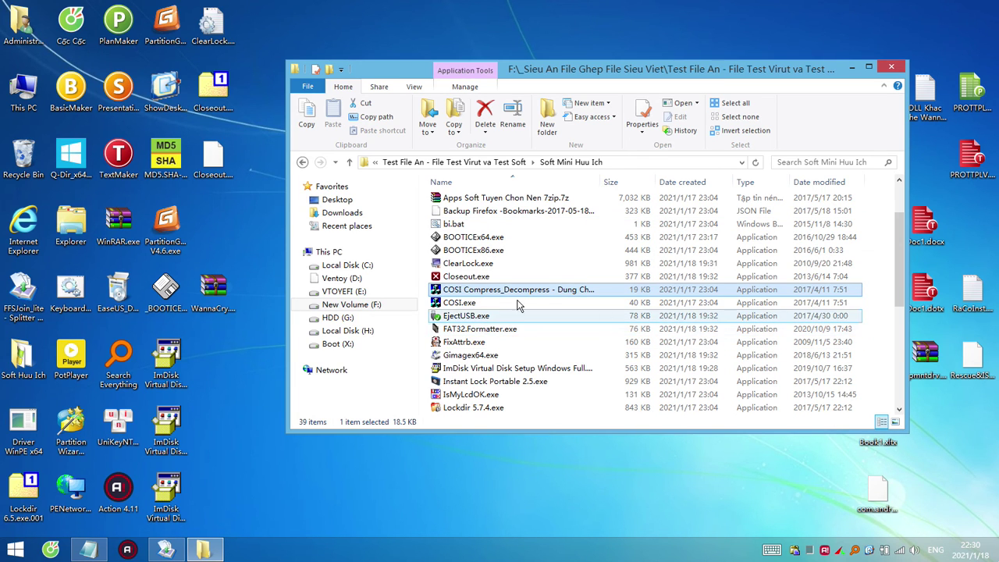
right_click(479, 316)
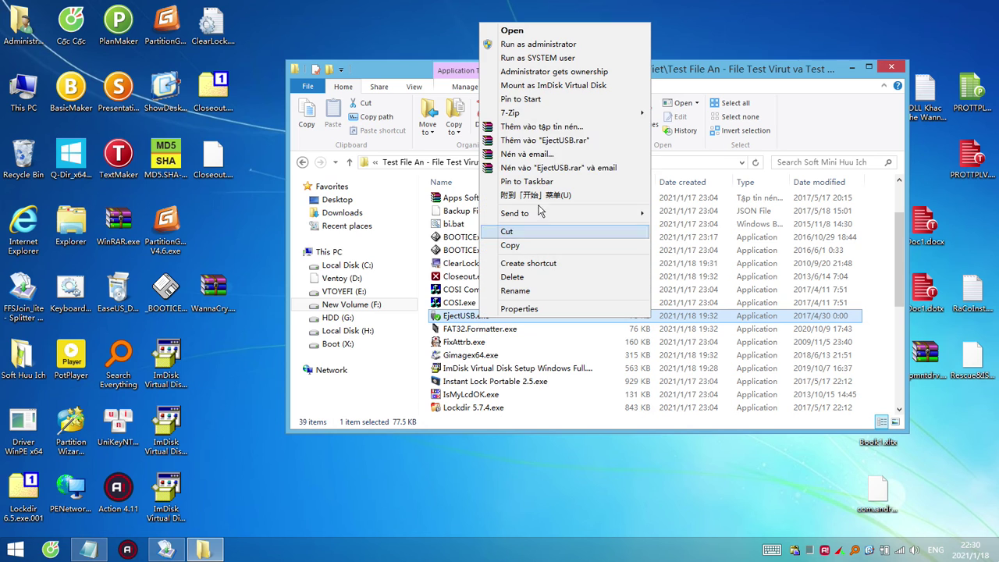
mouse_move(547, 113)
left_click(703, 117)
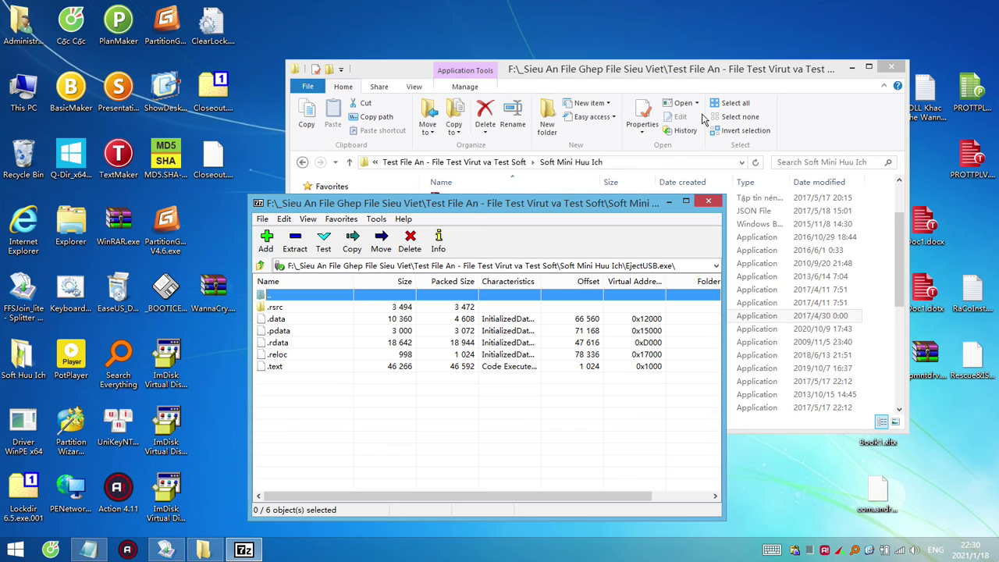
left_click(708, 202)
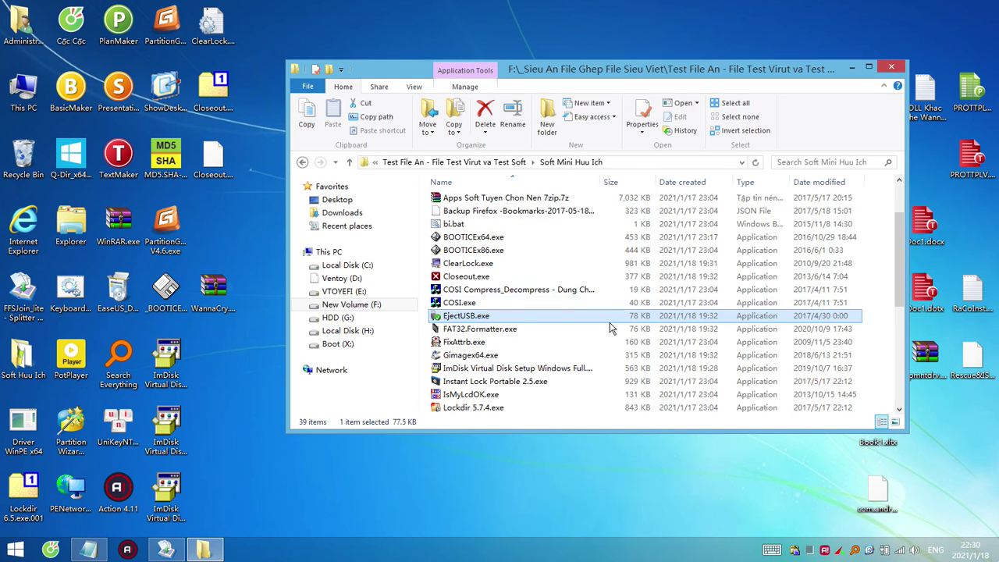
Inspect IsMyLcdOK.exe in WinRAR, then copy COSI Compress_Decompress onto the desktop.
scroll(611, 329, "down", 2)
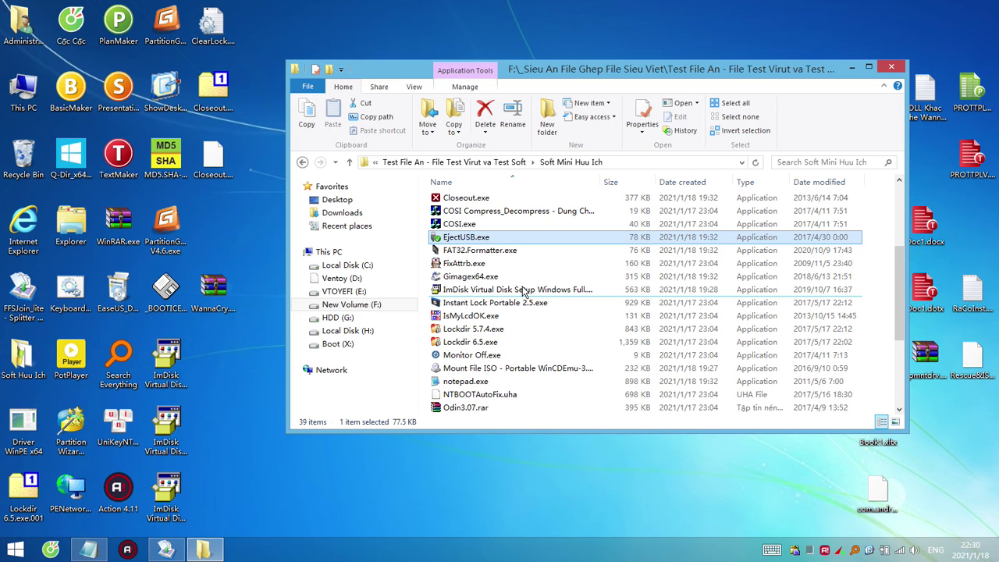
left_click(492, 316)
right_click(492, 316)
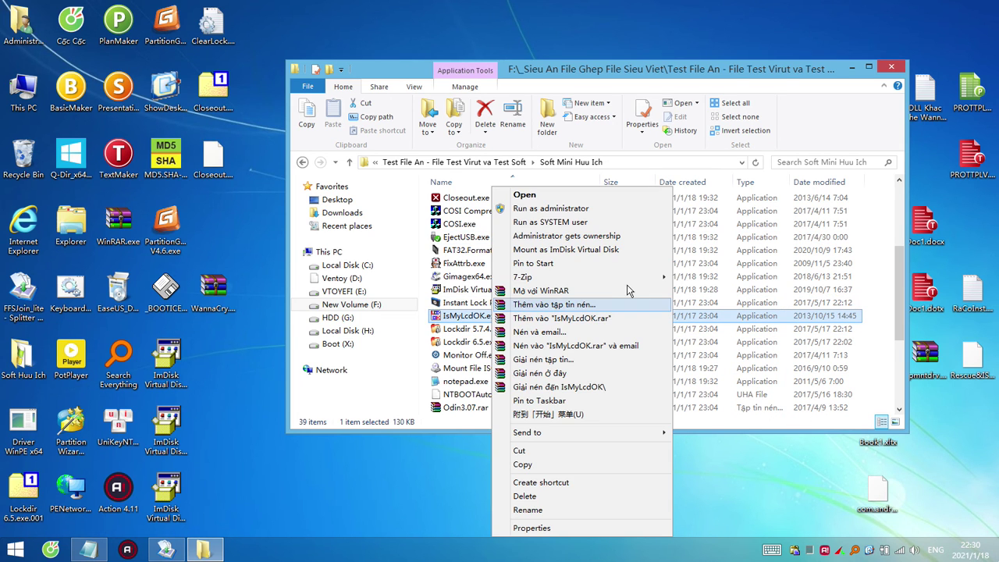
left_click(597, 292)
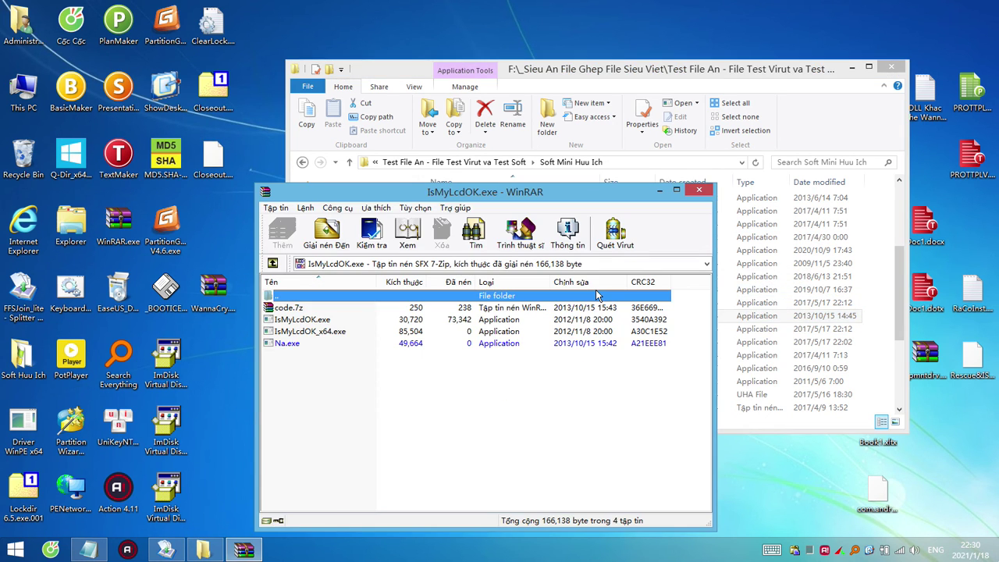
left_click(700, 190)
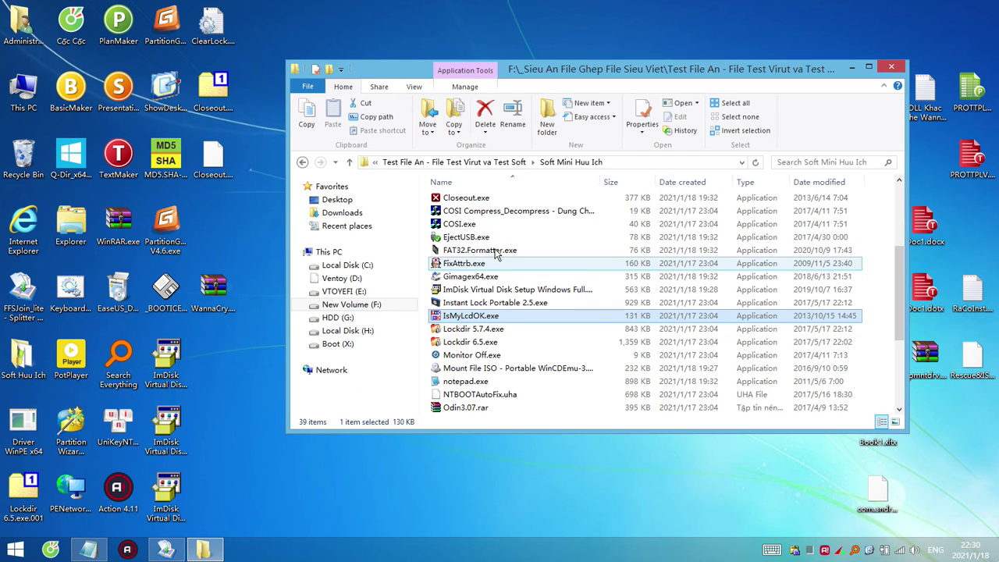
left_click(523, 213)
left_click_drag(524, 213, 230, 256)
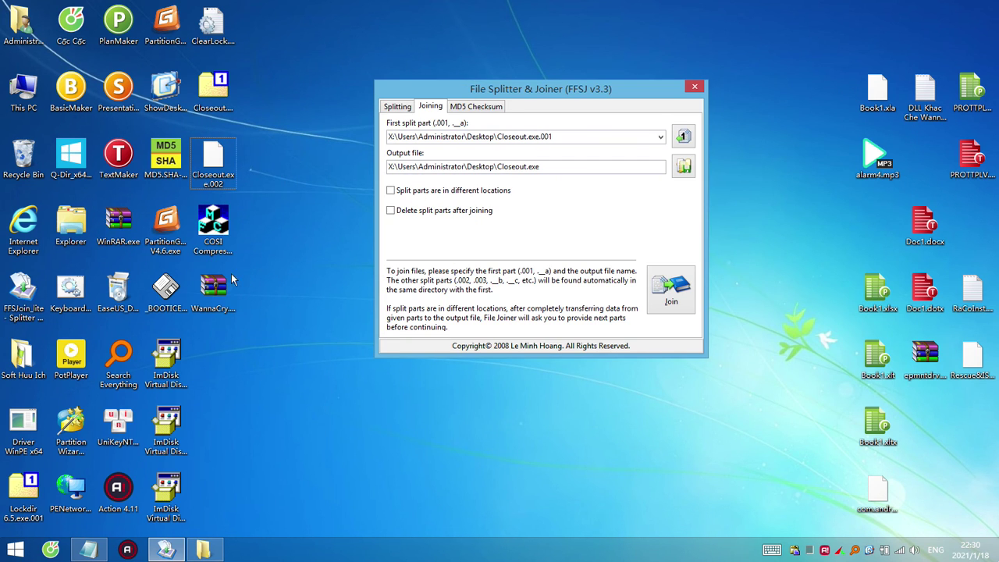
Rename the desktop COSI copy to end in .exe.001, confirming the extension change.
left_click(227, 281)
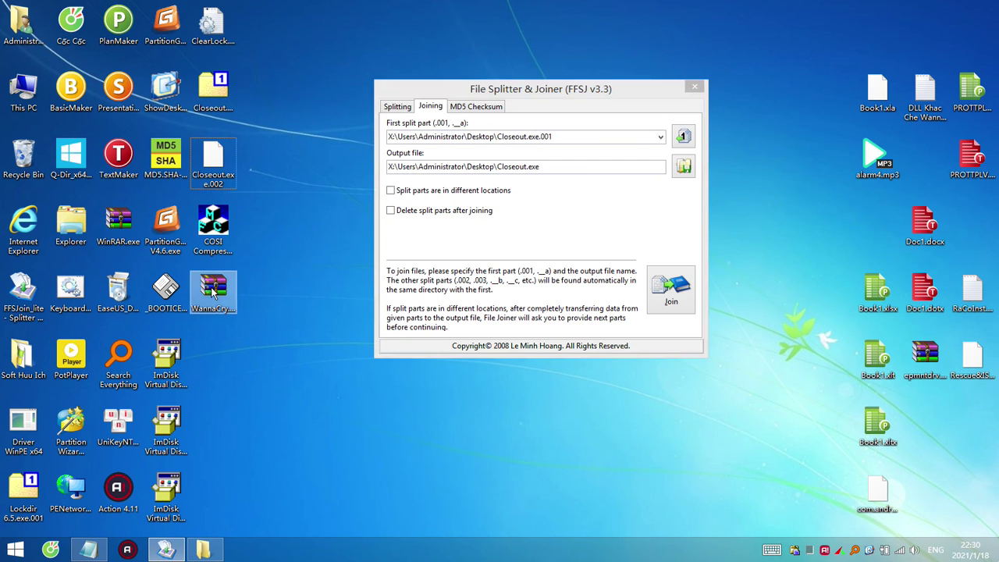
left_click(213, 243, "ctrl")
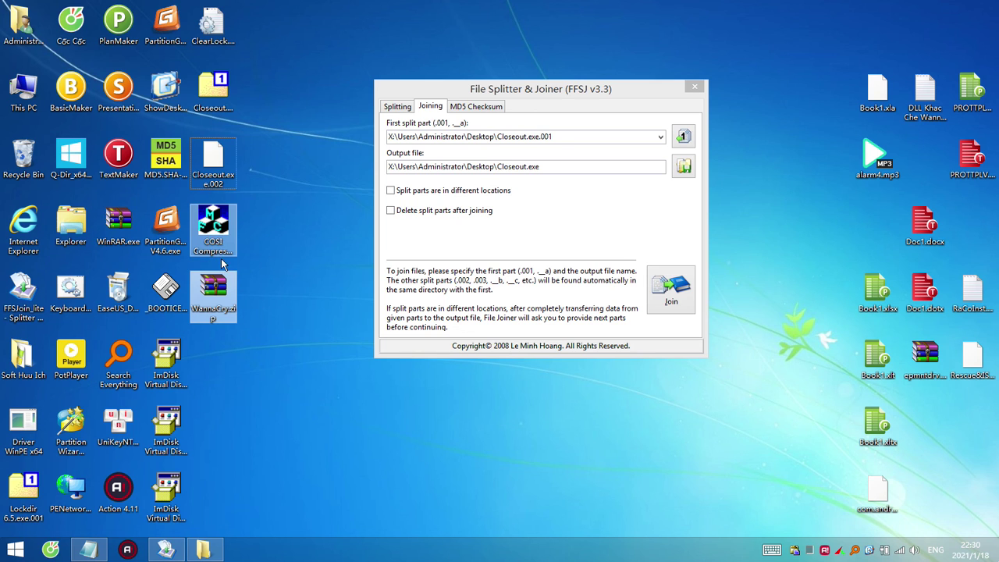
left_click(222, 255)
left_click(232, 308)
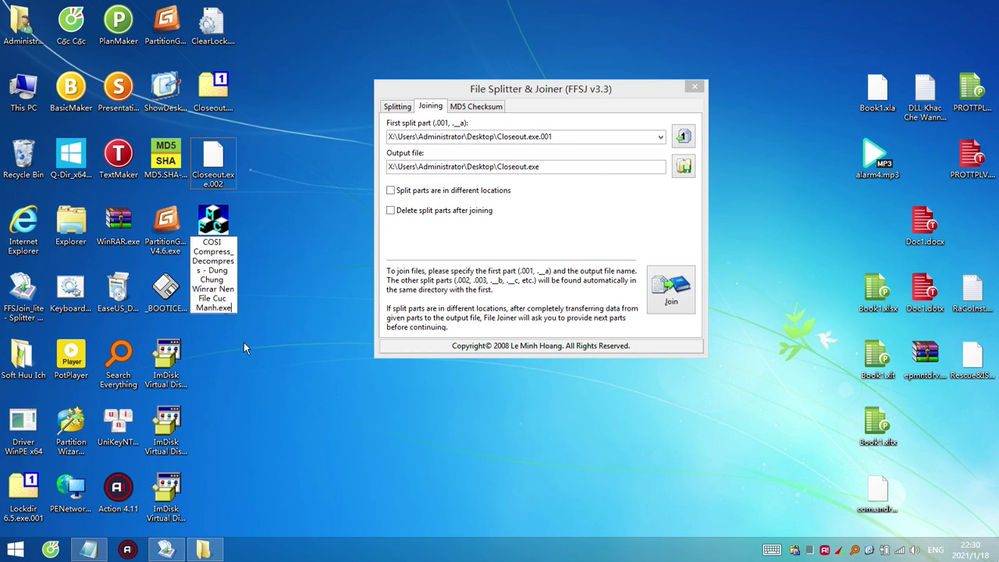
type(".001")
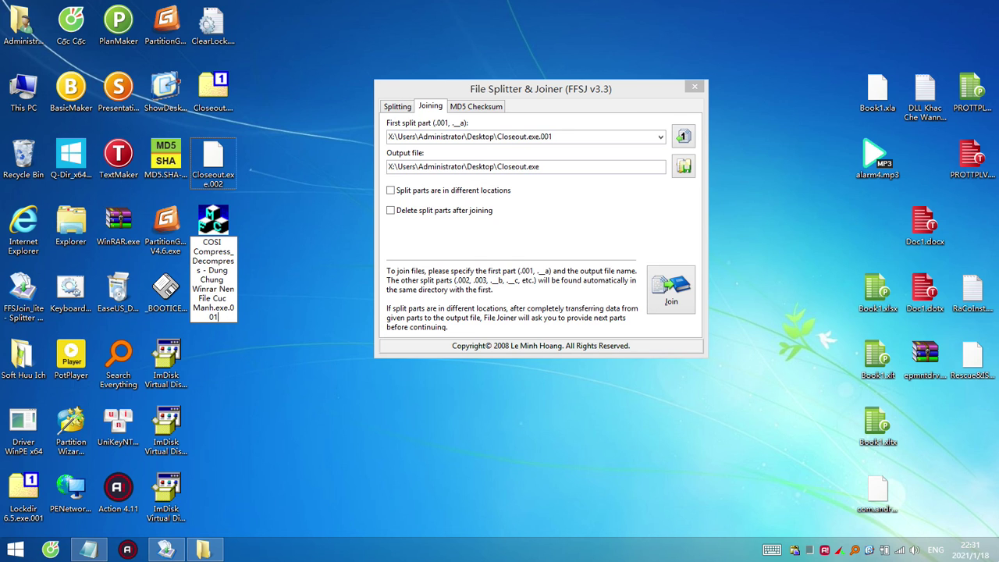
key("ctrl+shift+Left")
key("ctrl+shift+Left")
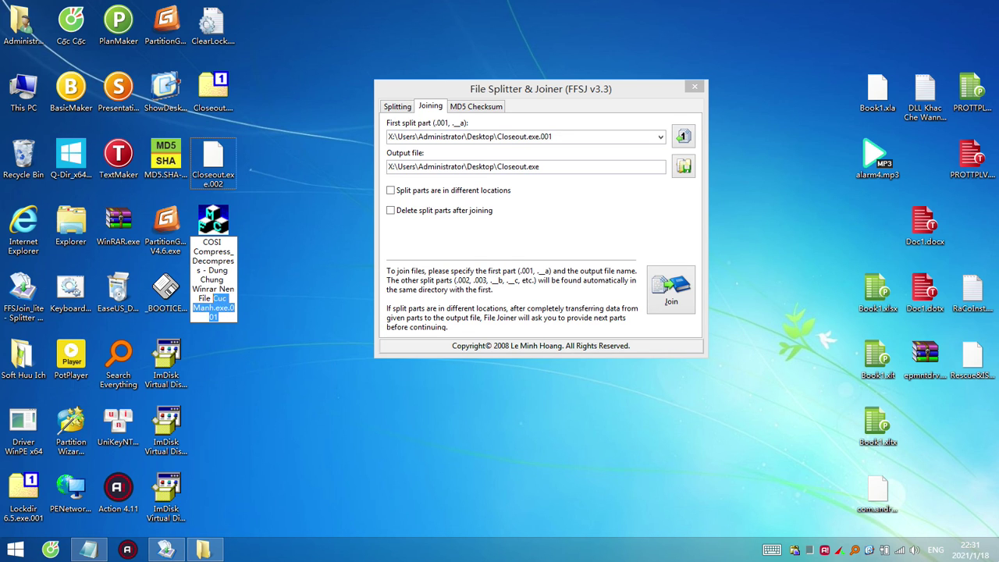
key("ctrl+shift+Left")
key("ctrl+shift+Left")
key("ctrl+shift+Left")
key("ctrl+shift+Left")
key("ctrl+shift+Left")
key("ctrl+shift+Left")
key("ctrl+shift+Left")
key("ctrl+shift+Left")
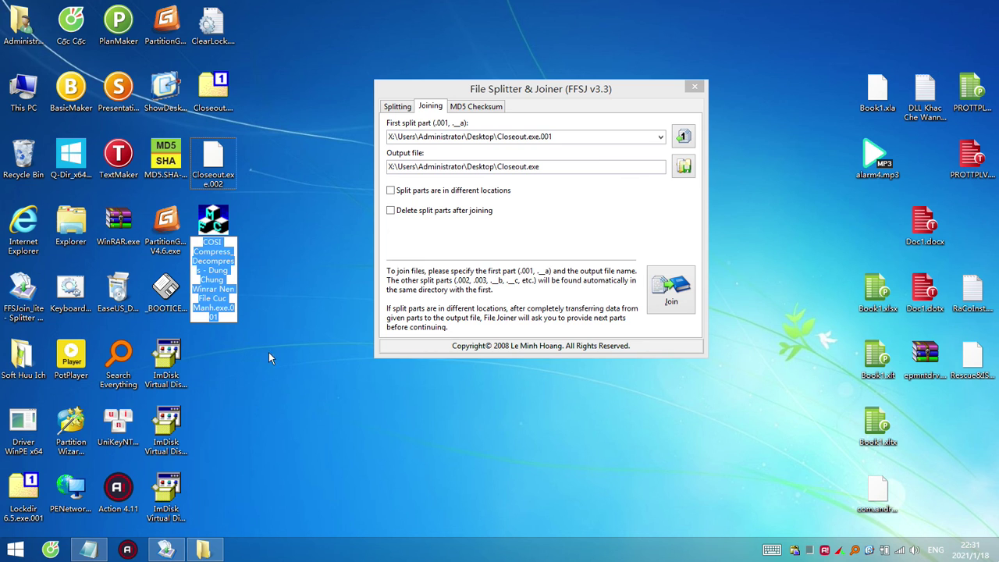
key("Return")
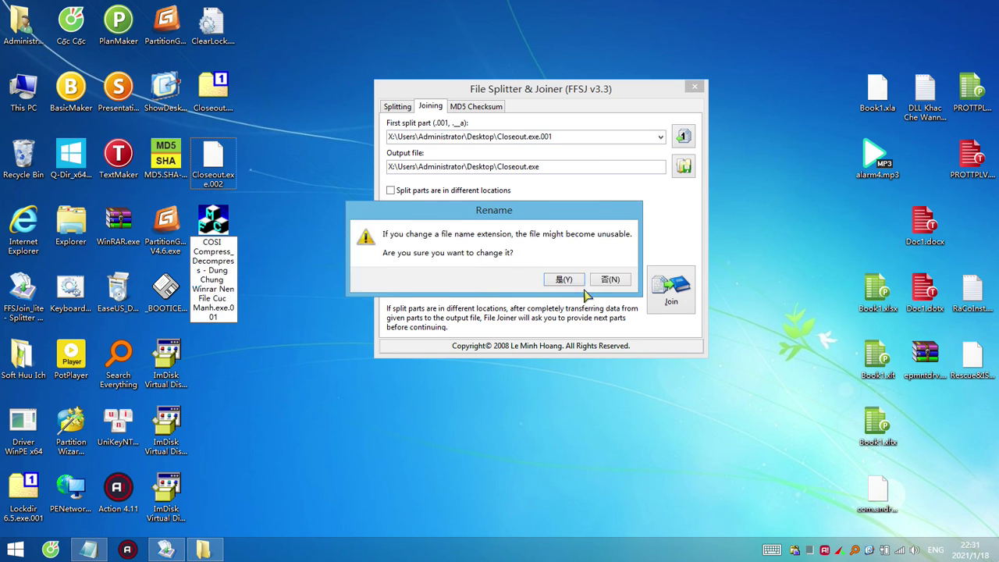
key("Return")
left_click_drag(216, 317, 217, 360)
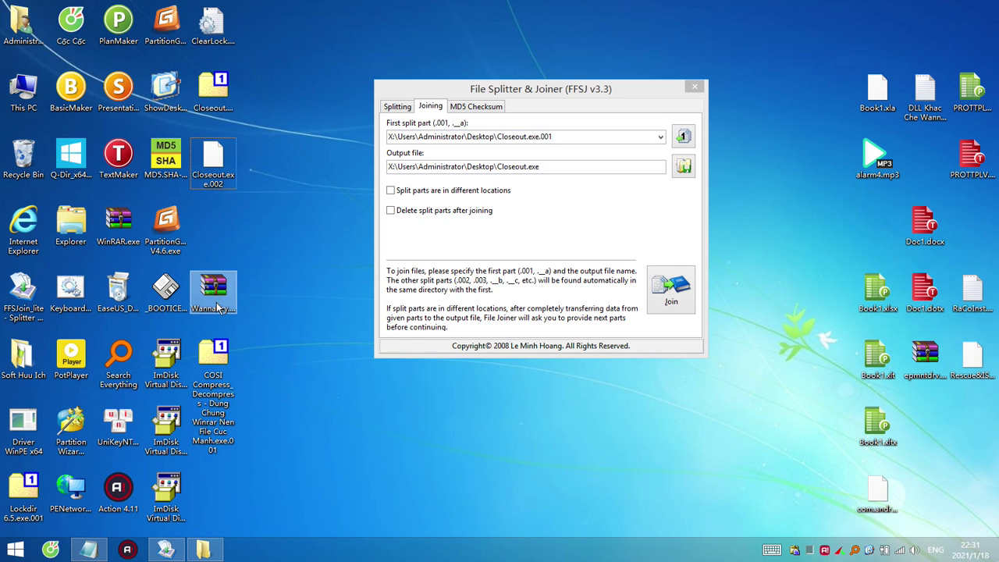
Rename the WannaCry archive to the COSI name ending .exe.002, and load .001 into FFSJ.
left_click(218, 303)
left_click(224, 317)
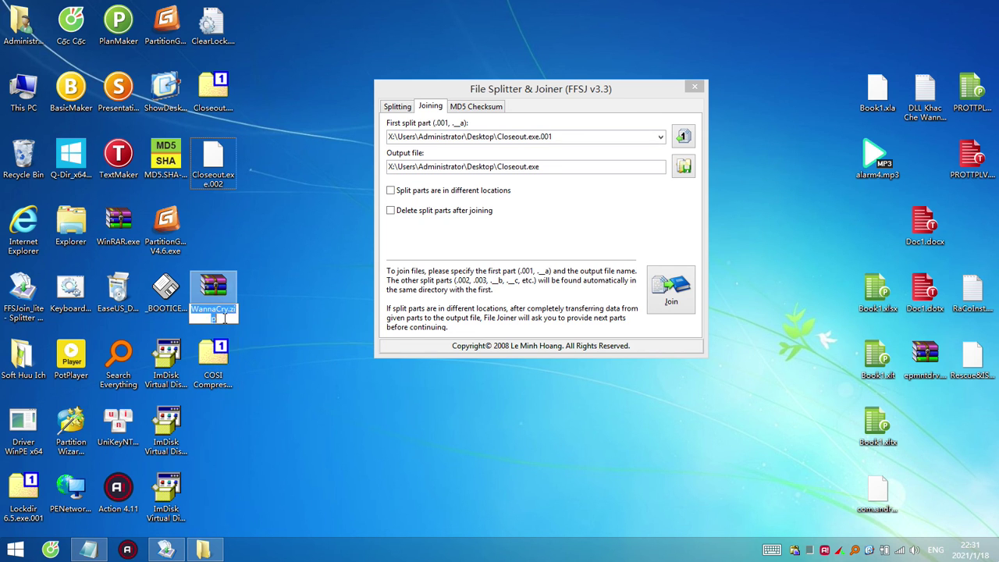
key("ctrl+v")
key("BackSpace")
type("2")
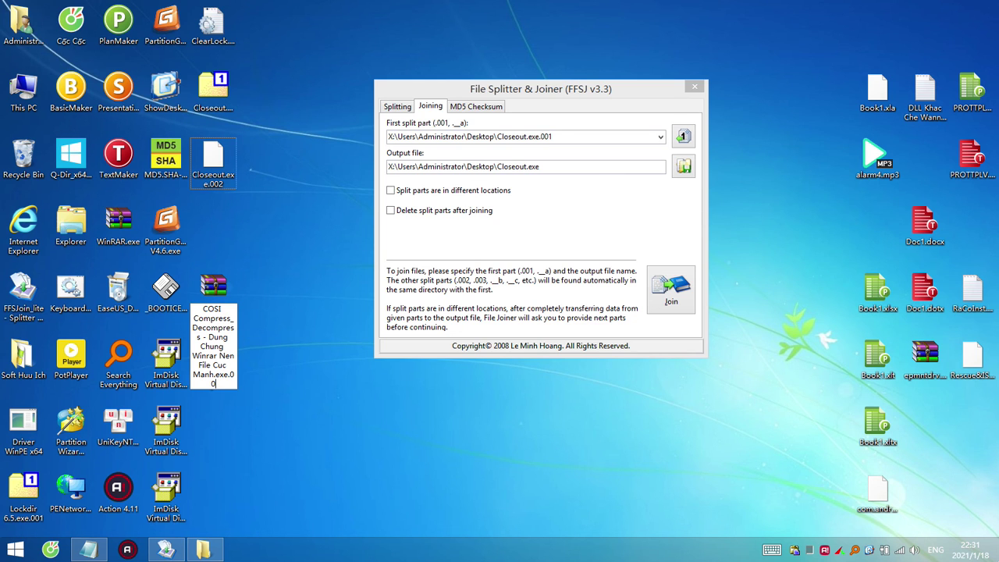
key("Return")
key("Return")
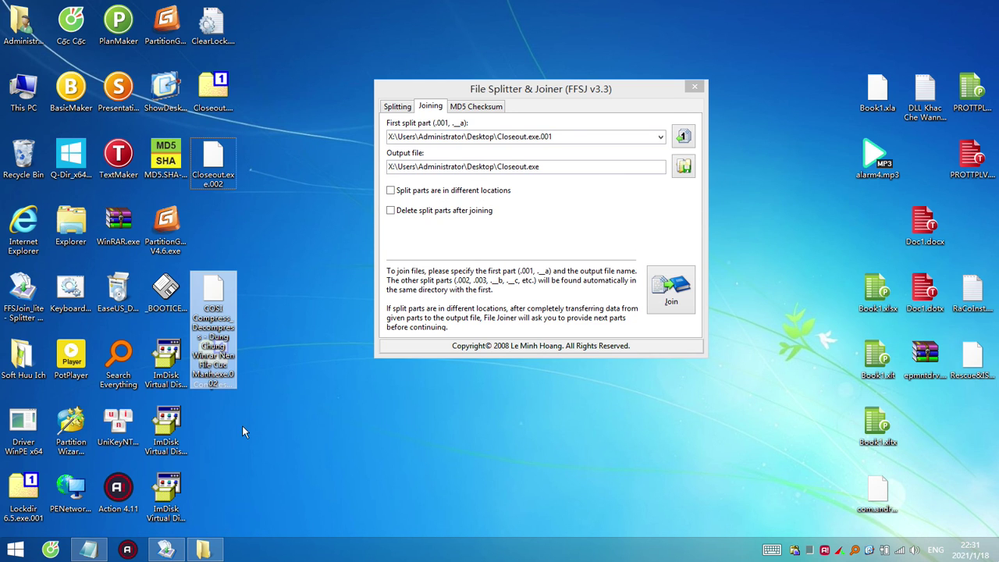
left_click_drag(222, 327, 219, 452)
left_click_drag(213, 363, 537, 137)
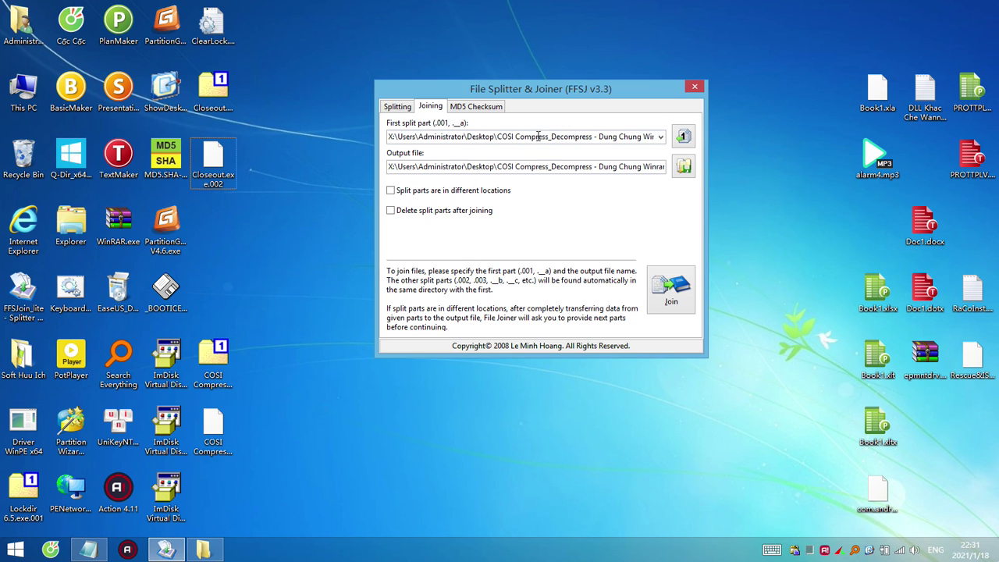
Join both parts, run the joined COSI program, then open it in WinRAR to reveal WannaCry.EXE.
left_click(673, 297)
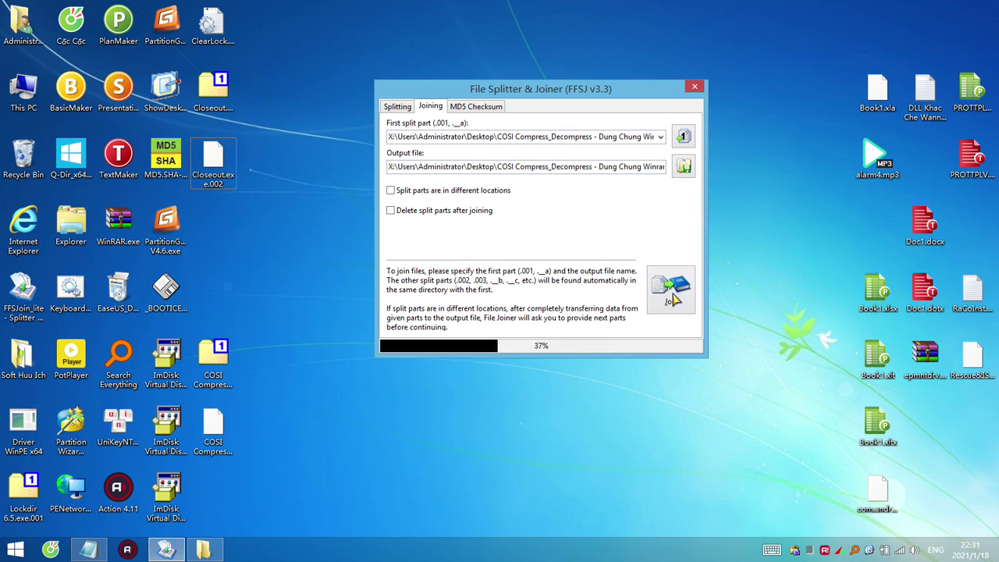
left_click(220, 224)
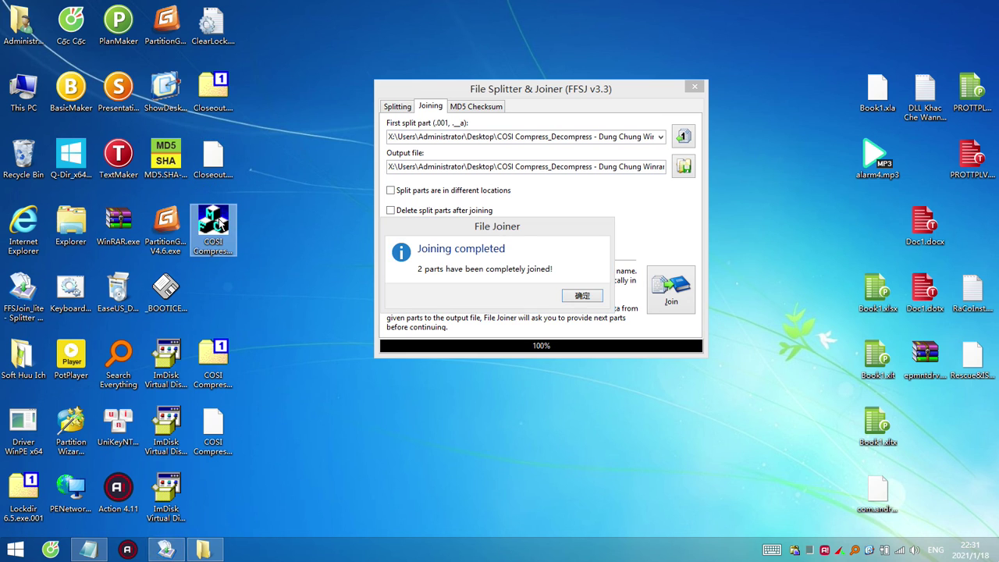
double_click(226, 225)
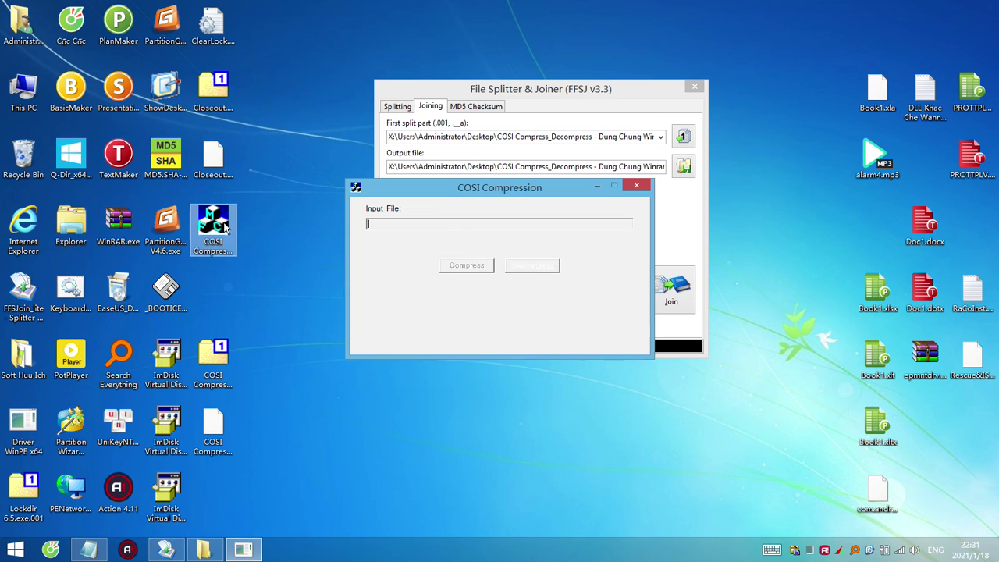
left_click(636, 188)
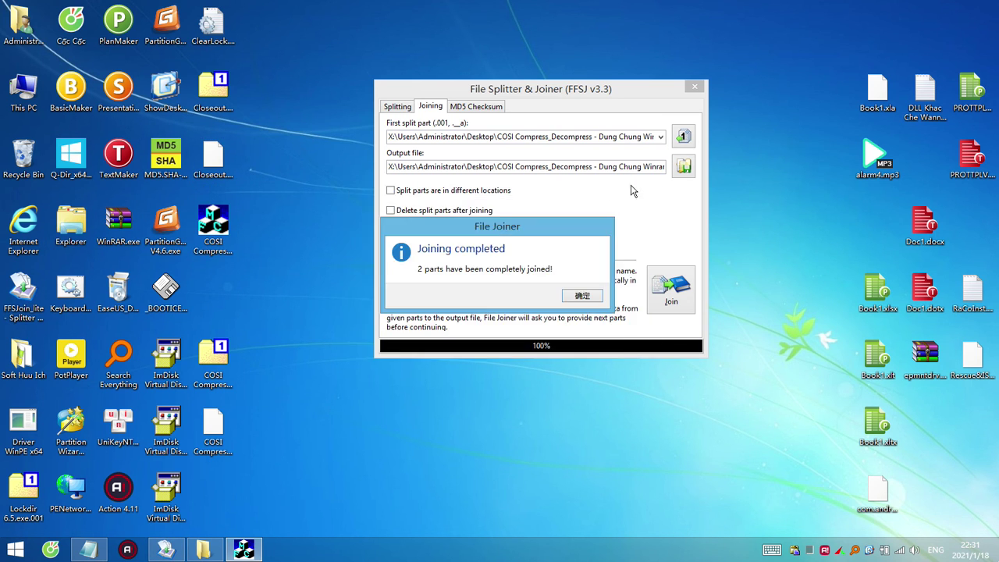
right_click(223, 228)
left_click(272, 290)
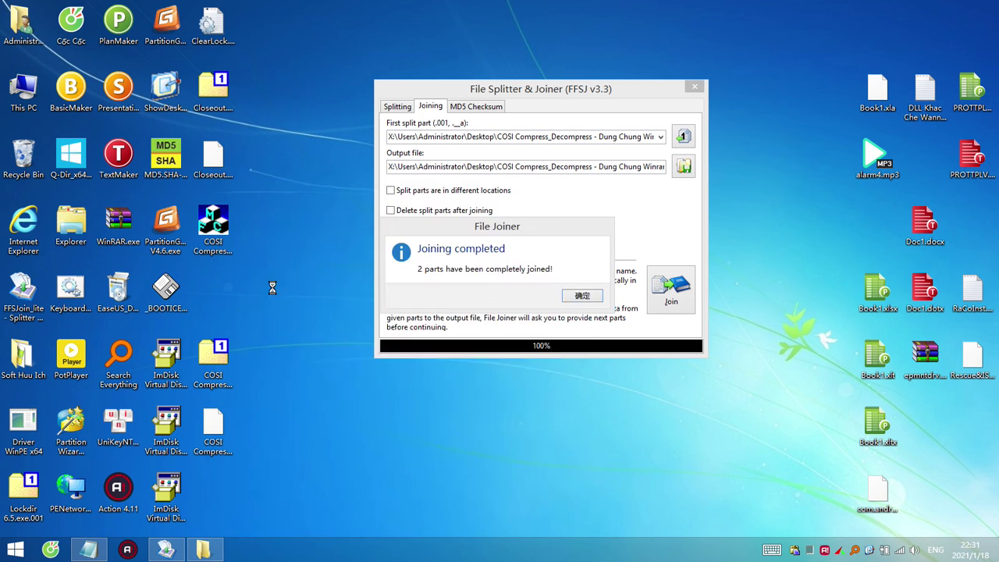
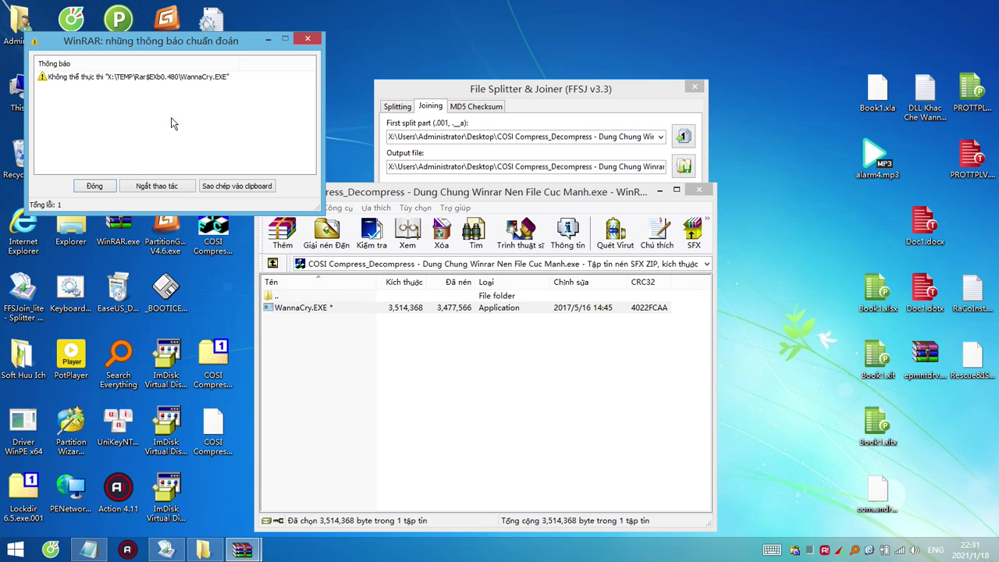
Close the WinRAR error message and archive window, then select the joined COSI file on the desktop.
left_click(308, 39)
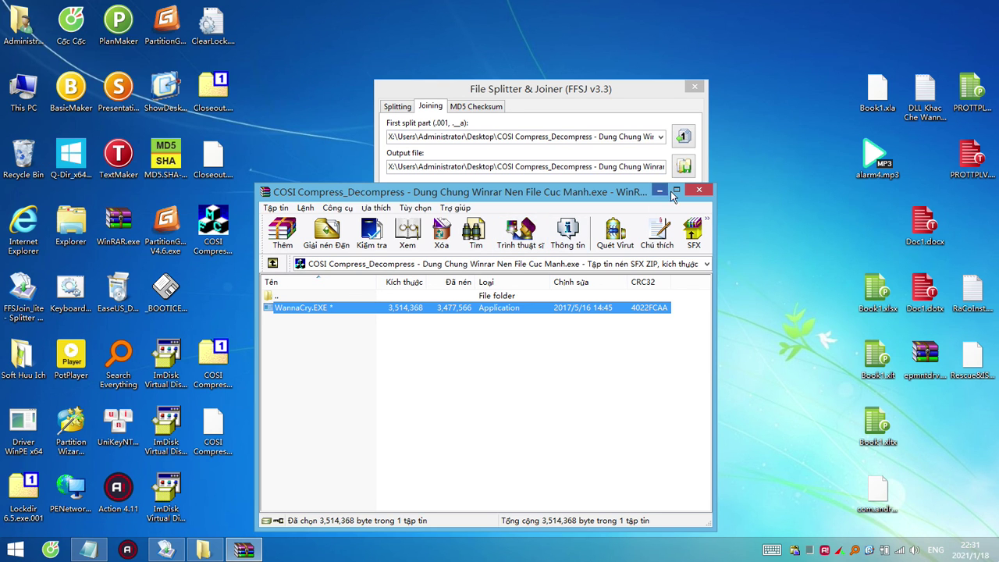
left_click(698, 189)
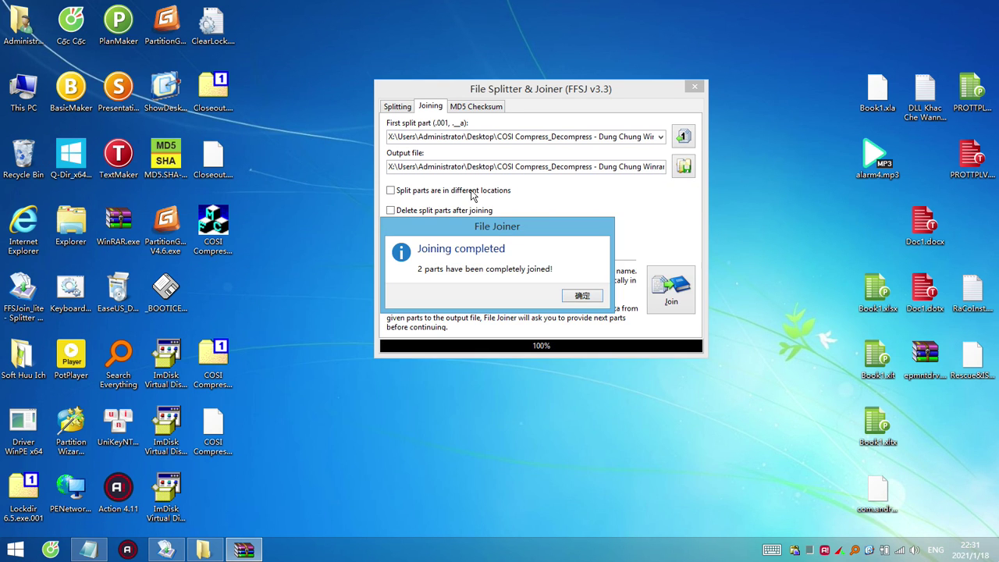
left_click(219, 230)
Go up to _Sieu An File Ghep File Sieu Viet and open the Sieu An File OK folder.
left_click(203, 551)
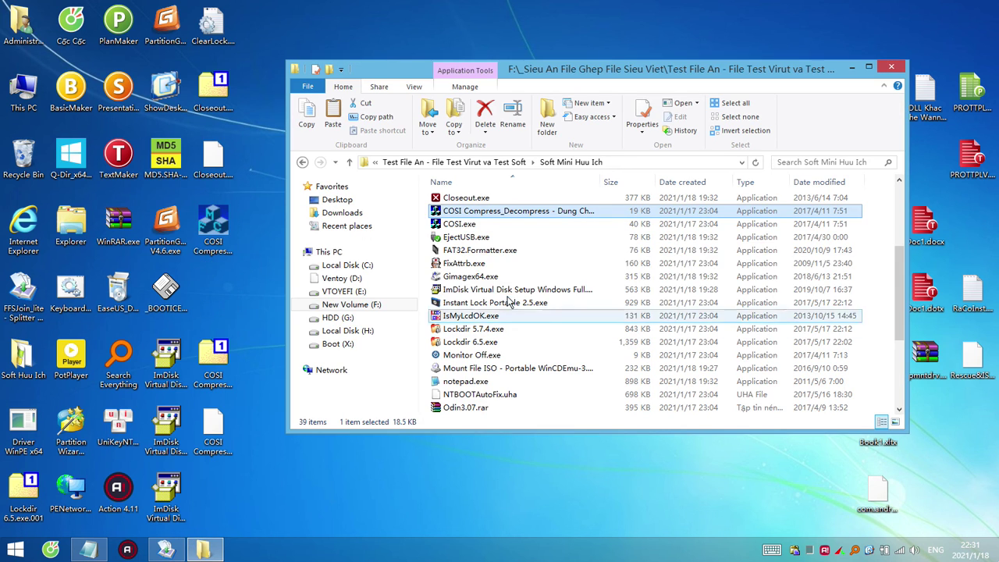
left_click(499, 162)
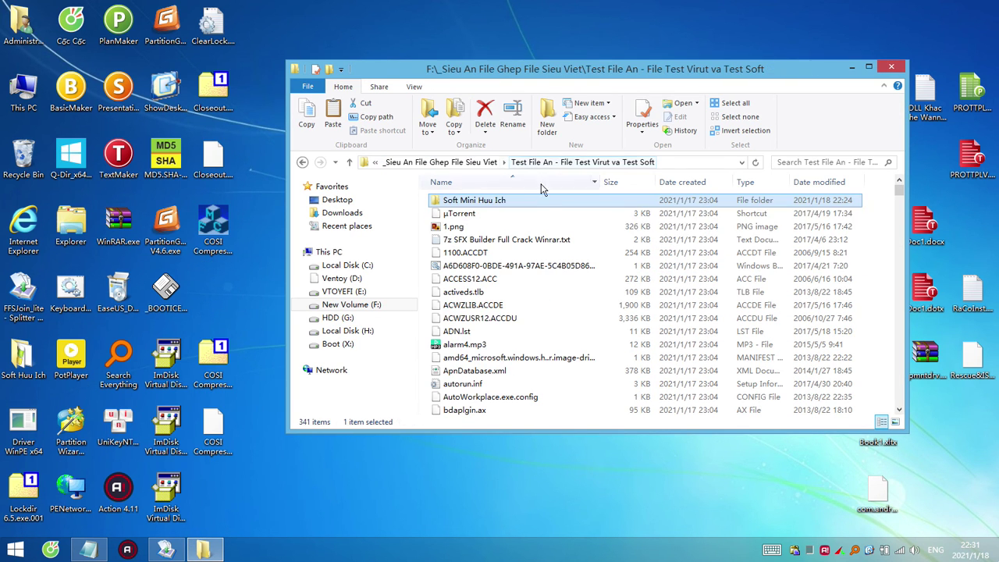
left_click(474, 163)
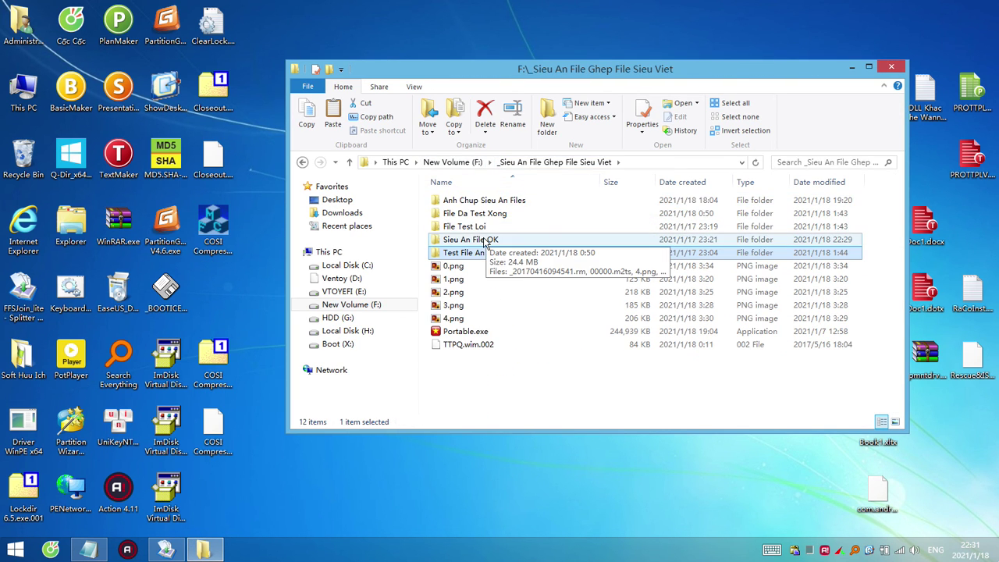
double_click(473, 241)
left_click(490, 267)
scroll(490, 266, "down", 3)
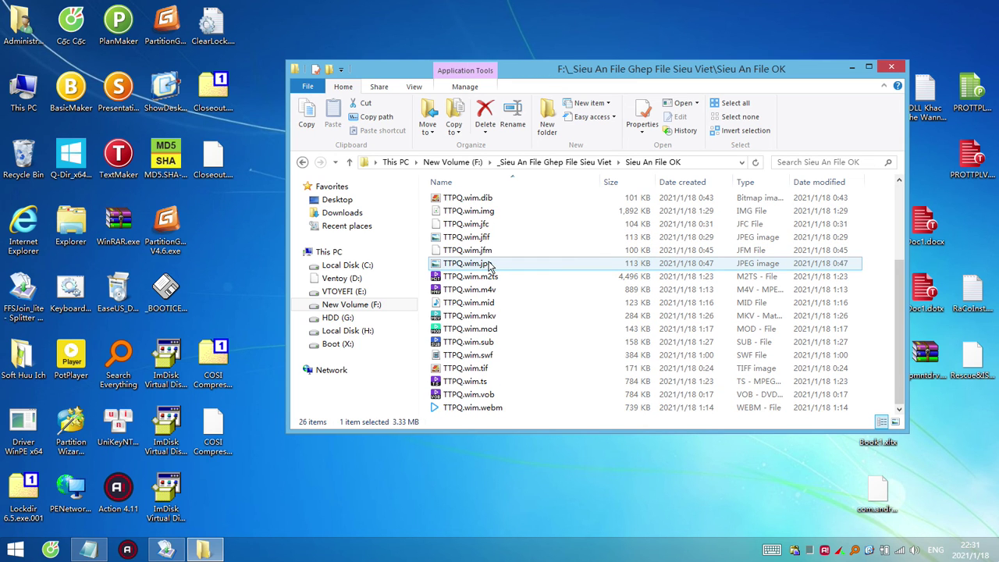
scroll(492, 267, "up", 3)
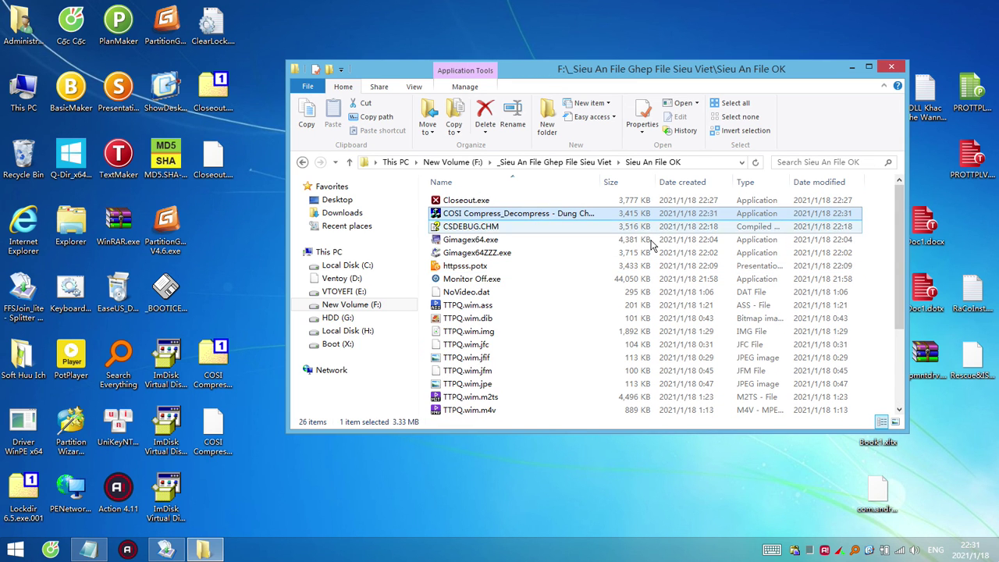
Select the COSI and Closeout files on the desktop, then maximize the Sieu An File OK window.
left_click(215, 431)
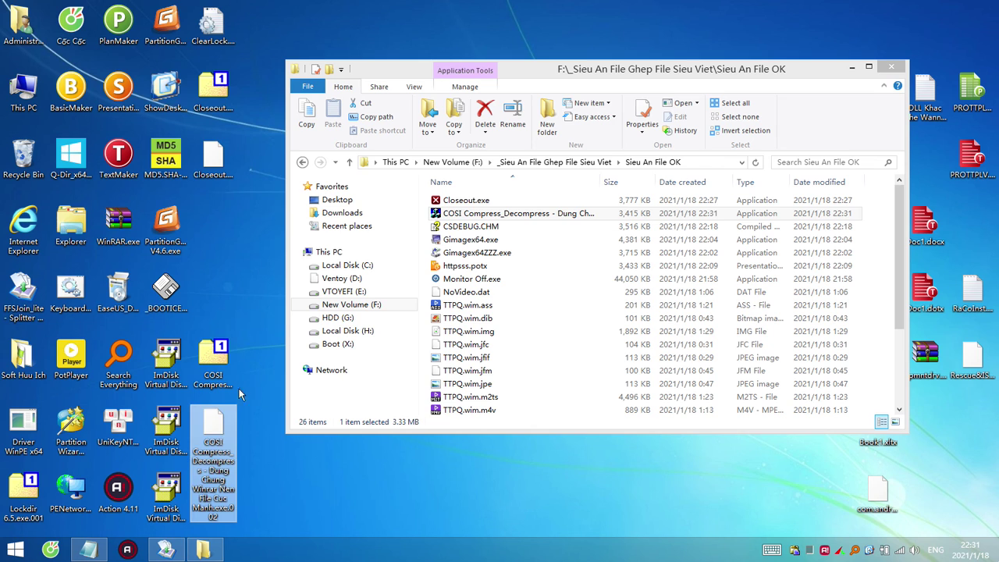
left_click(220, 173)
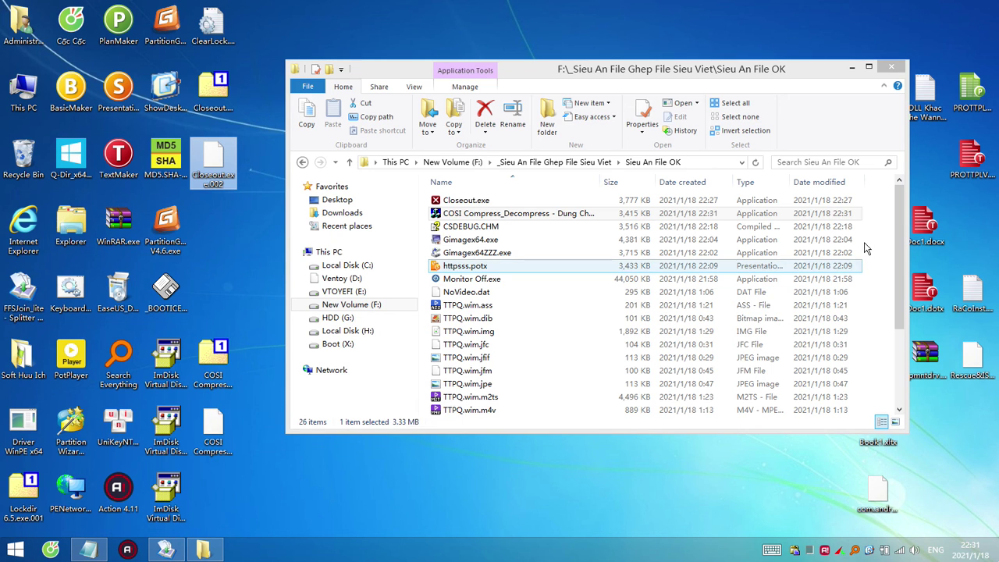
left_click_drag(904, 323, 908, 221)
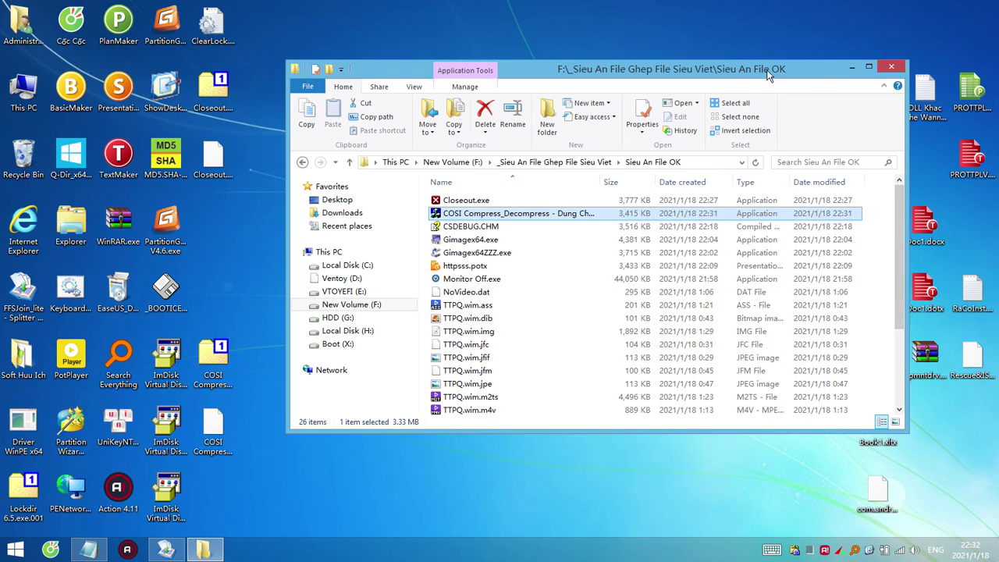
left_click(864, 66)
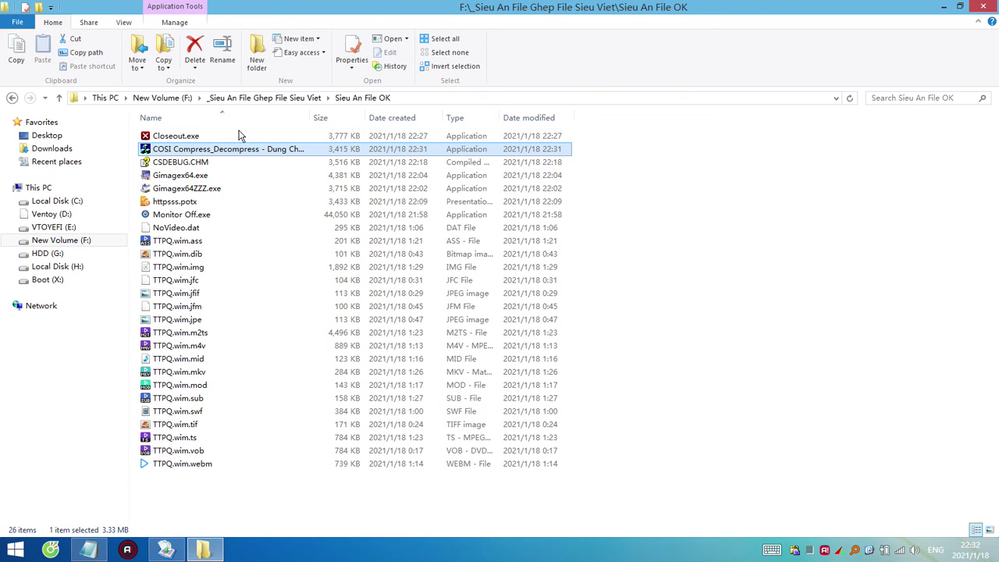
Keep files sorted ascending by name, select Closeout.exe, and widen the Name column to show full names.
left_click(249, 123)
left_click(254, 123)
left_click(215, 139)
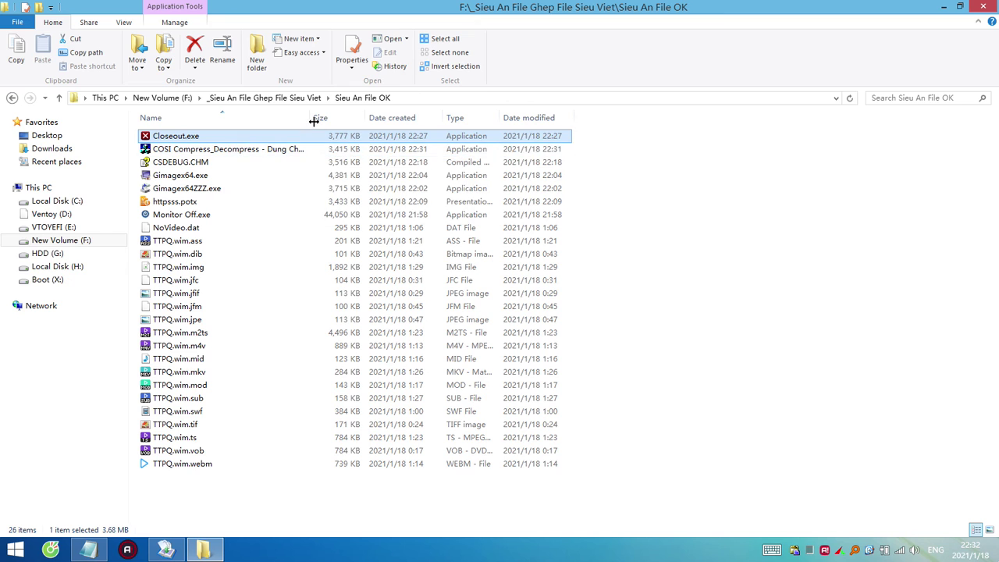
left_click_drag(315, 123, 483, 125)
Select COSI, Gimagex64.exe, Gimagex64ZZZ.exe and Monitor Off.exe, then httpsss.potx with CSDEBUG.CHM.
left_click(315, 151, "ctrl")
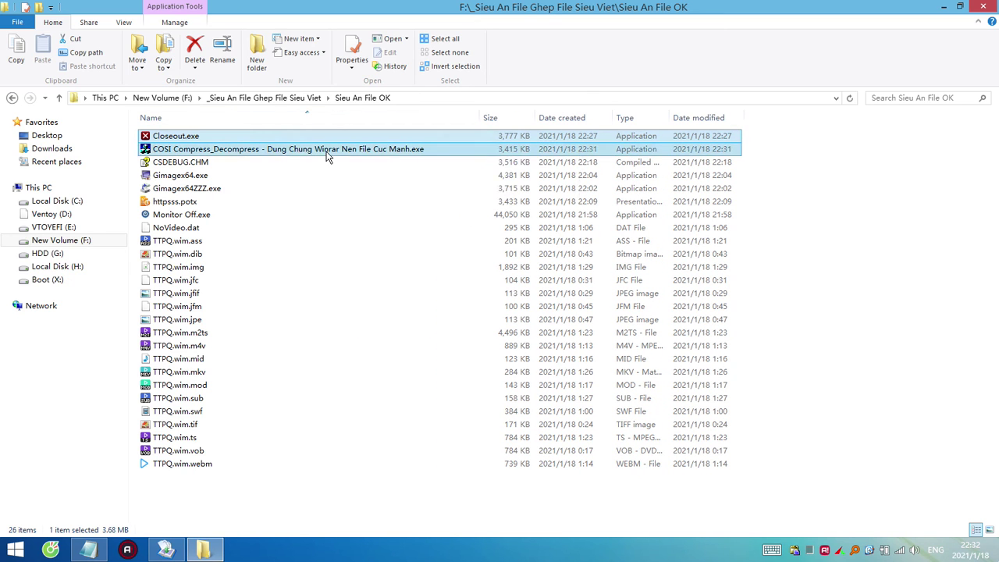
left_click(215, 176, "ctrl")
left_click(209, 189, "ctrl")
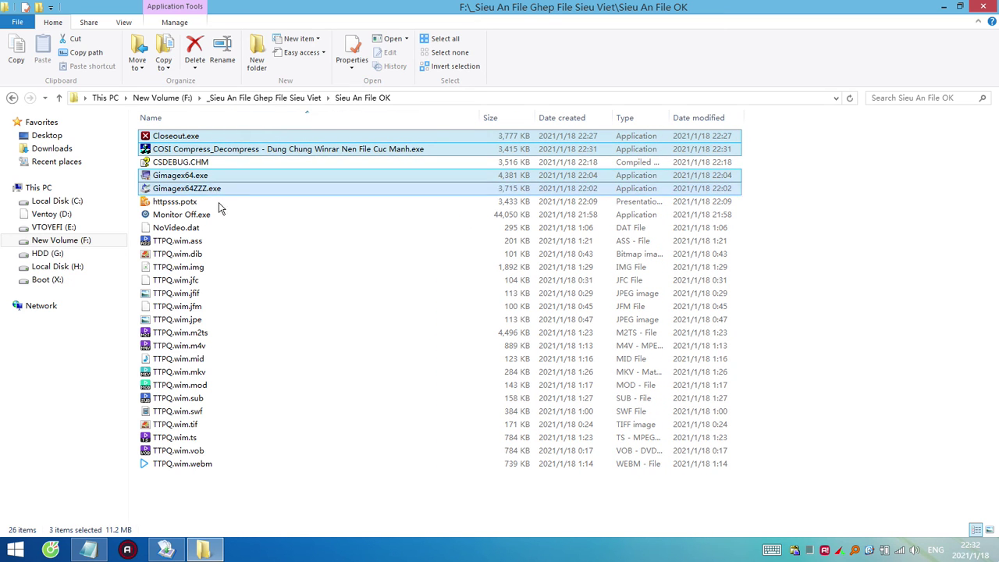
left_click(205, 215, "ctrl")
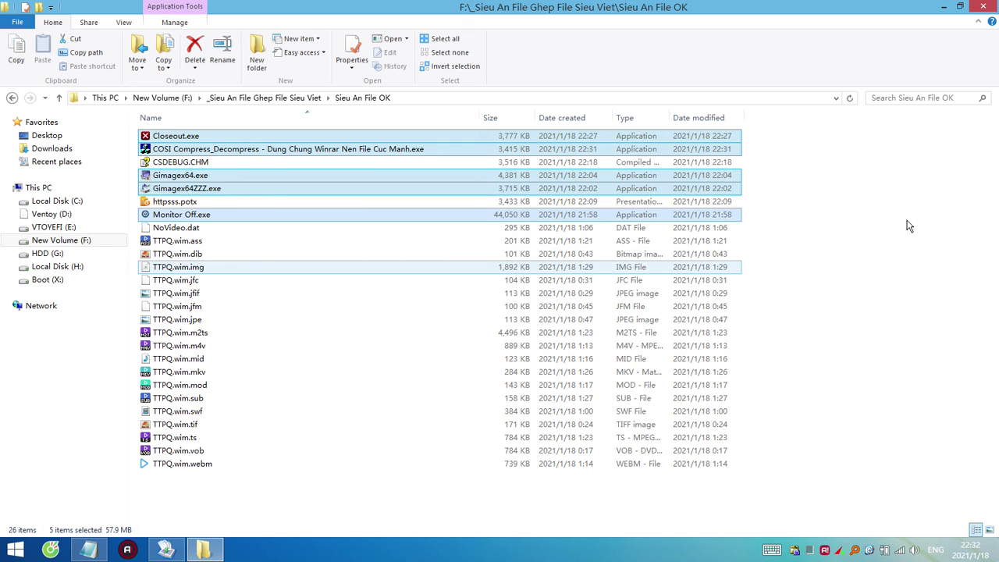
left_click(194, 203)
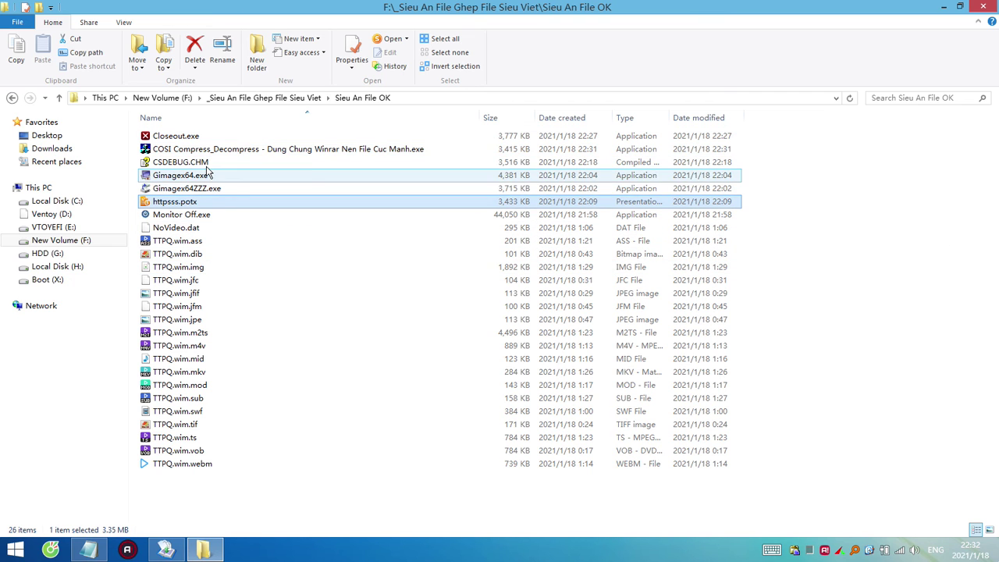
left_click(188, 163, "ctrl")
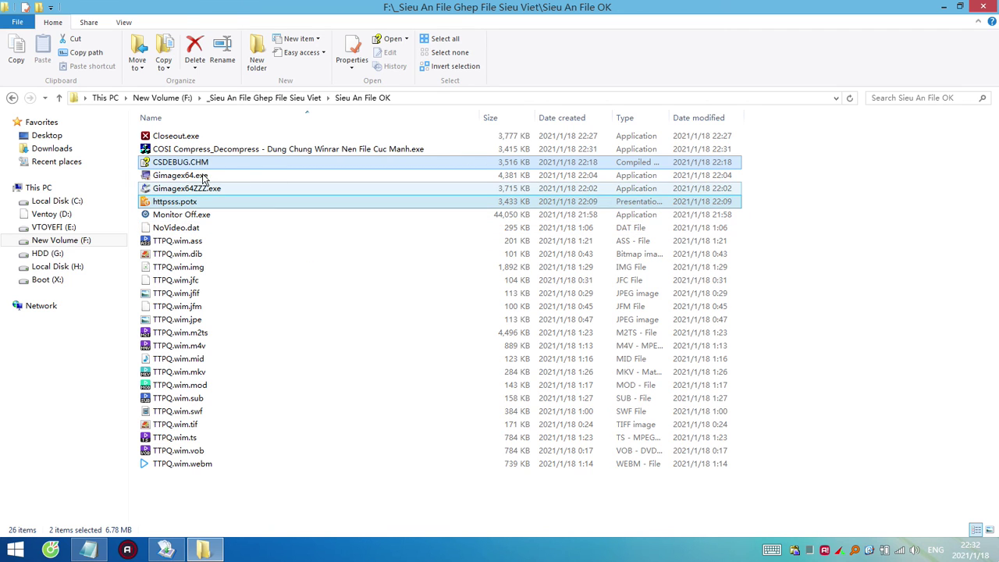
Select the 19 files from NoVideo.dat to TTPQ.wim.webm, then clear the selection.
left_click(196, 227)
left_click(207, 464, "shift")
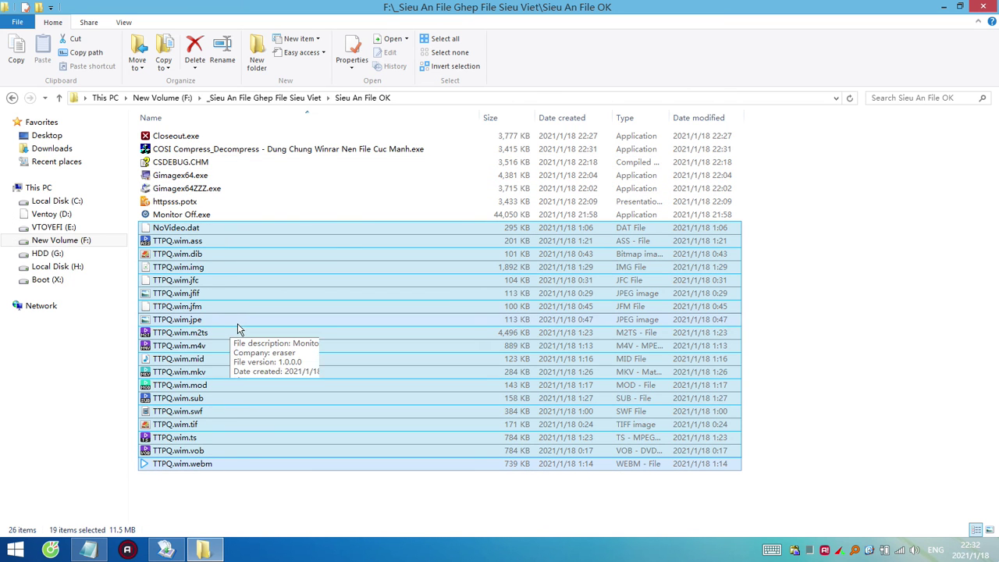
left_click(829, 293)
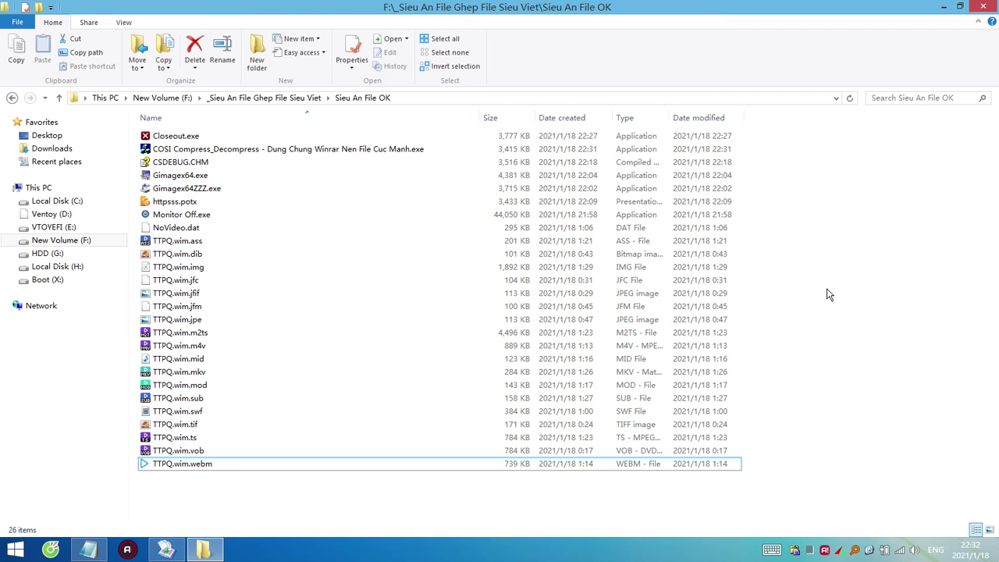